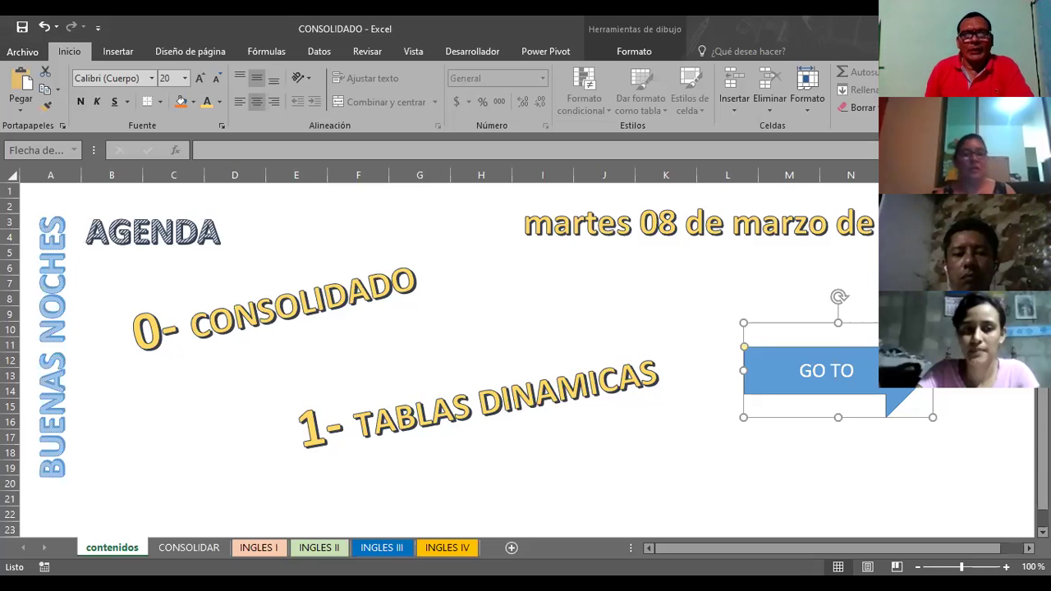
Step: Deselect the GO TO shape on the worksheet
key(Escape)
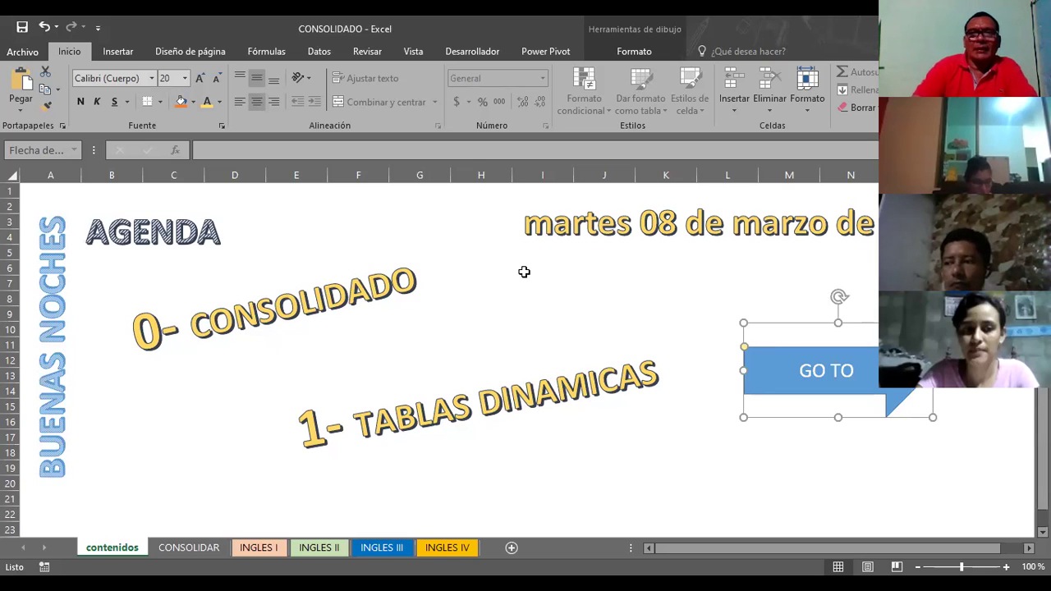
click(482, 302)
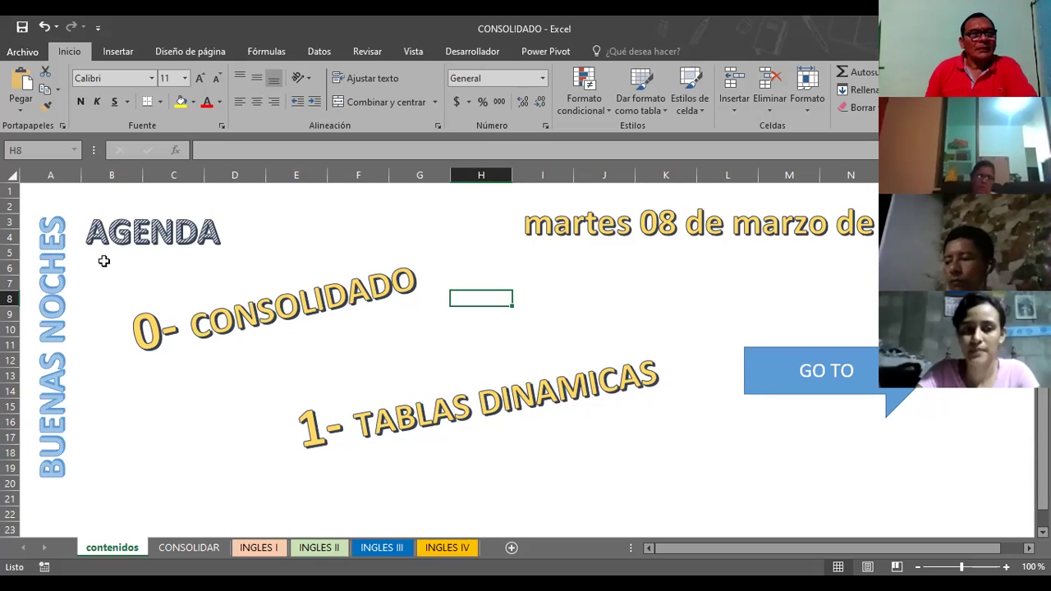
click(352, 401)
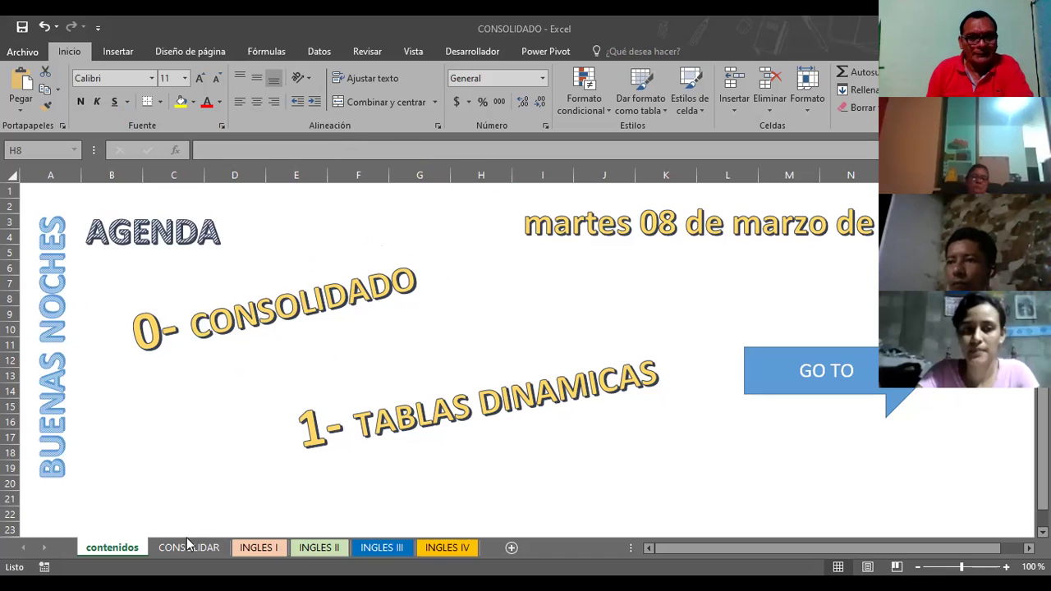
Step: Review the INGLES I grades (PROMEDIO 5.4375), then go to the blank CONSOLIDAR sheet
click(259, 552)
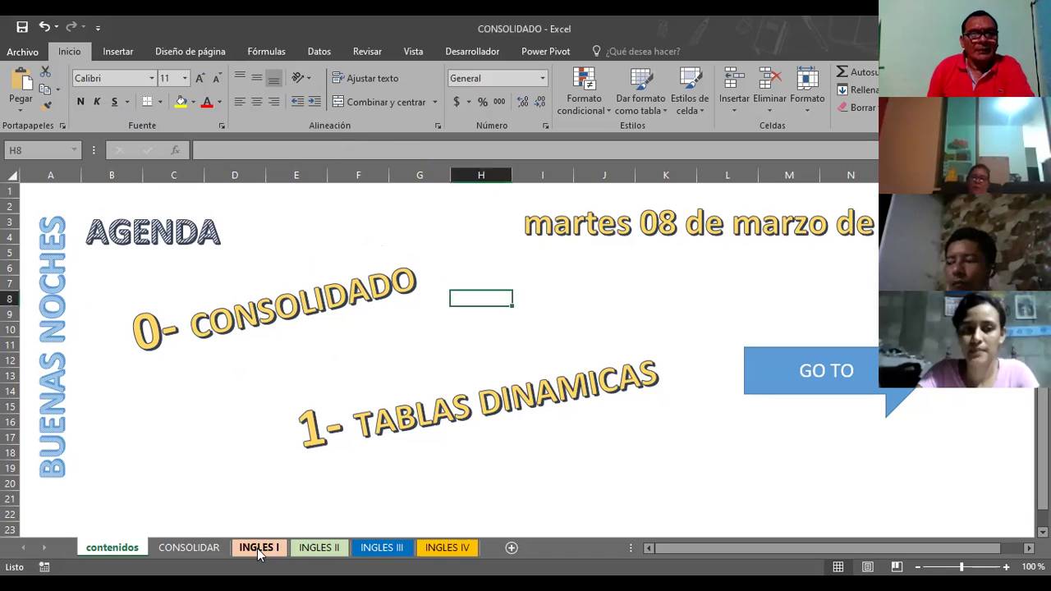
click(259, 552)
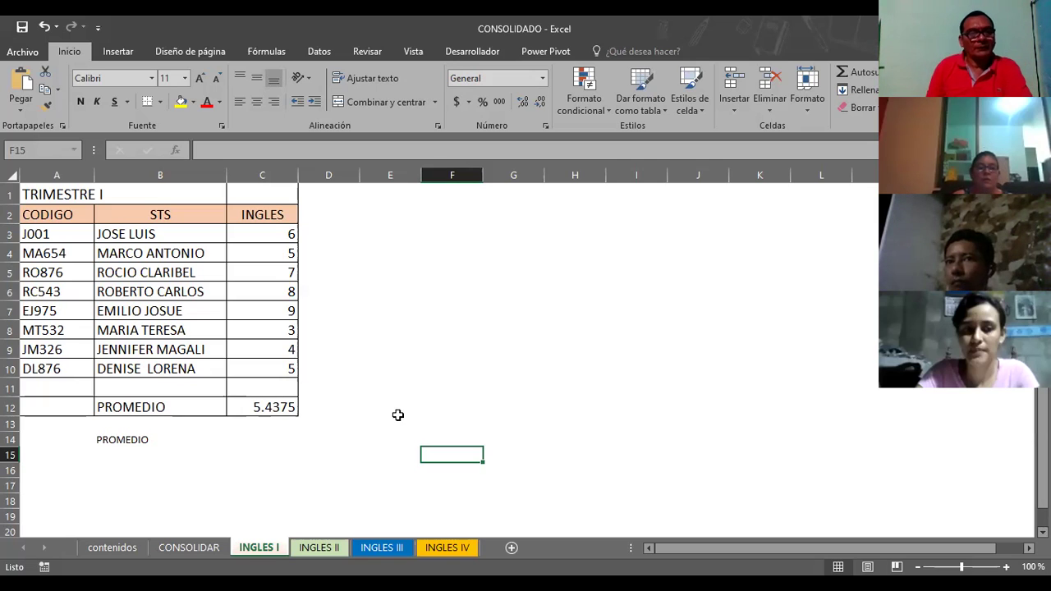
click(203, 546)
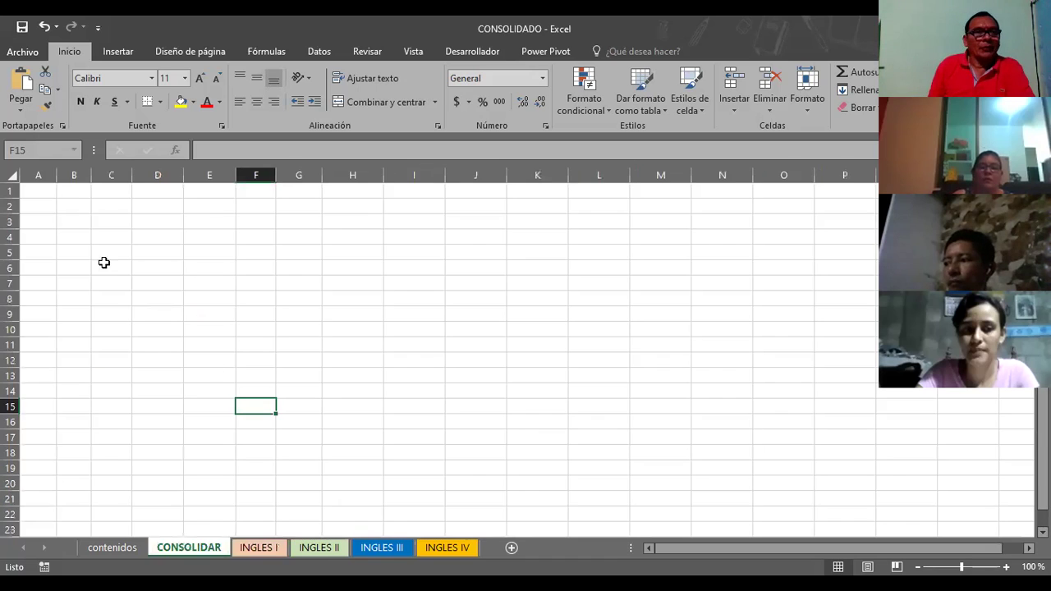
Step: Select cell A1 on CONSOLIDAR as the summary's starting cell
click(41, 190)
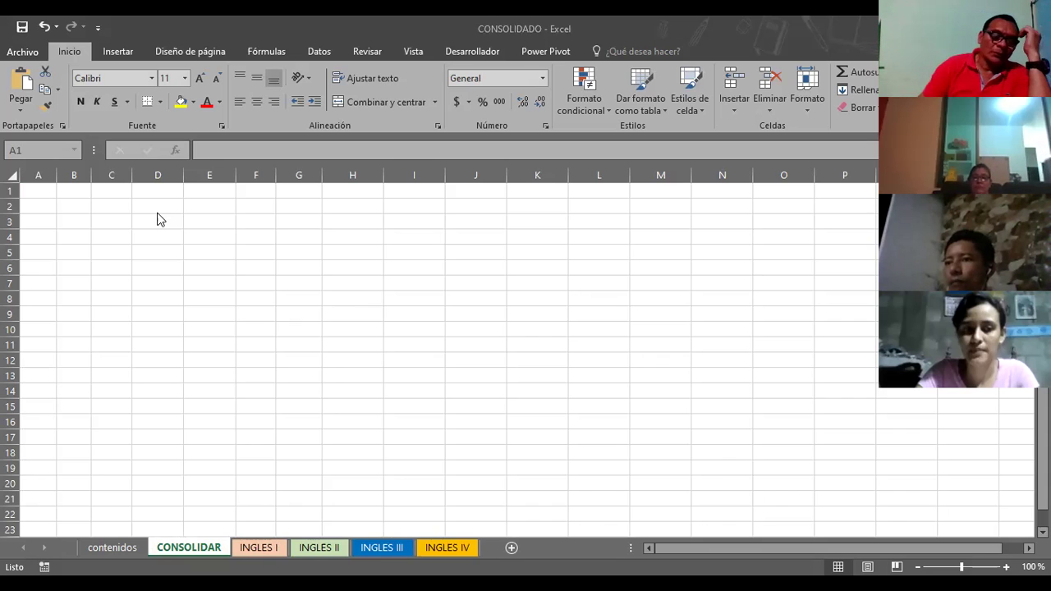
click(39, 192)
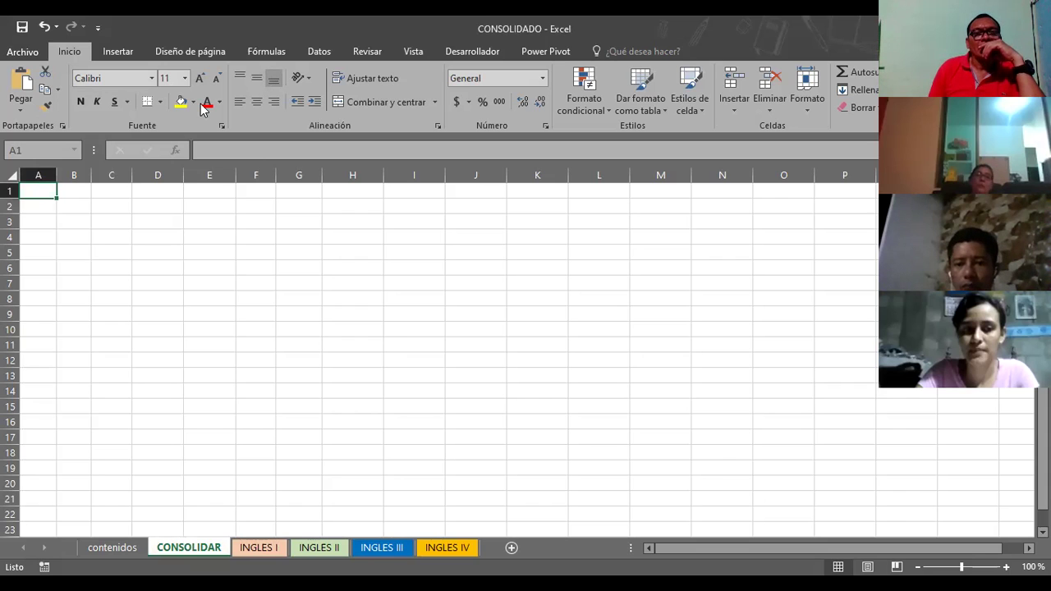
Step: Open Datos > Consolidar and delete the old INGLES II and INGLES I references
click(322, 51)
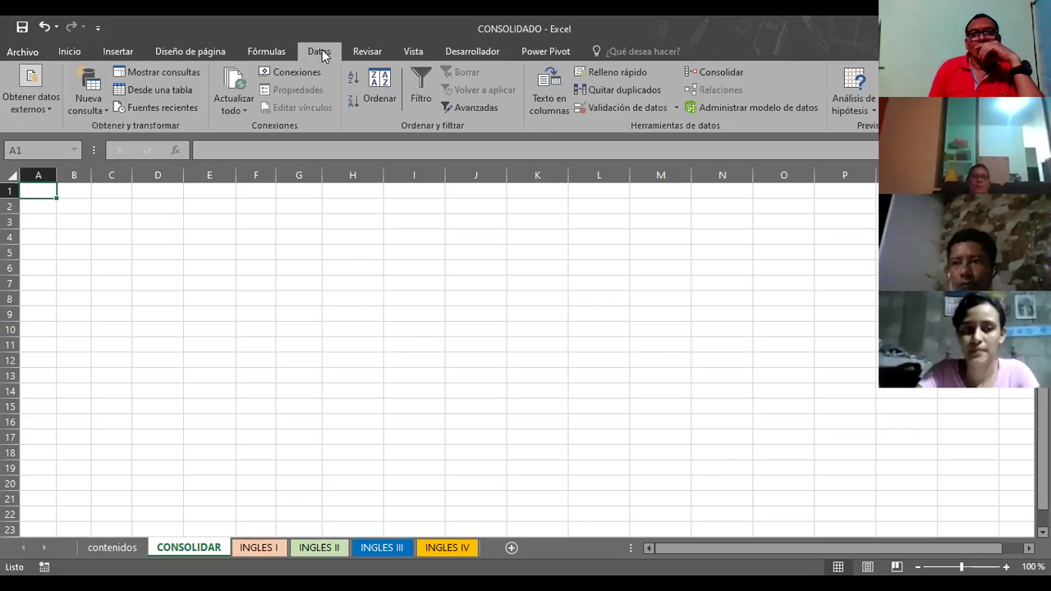
click(729, 72)
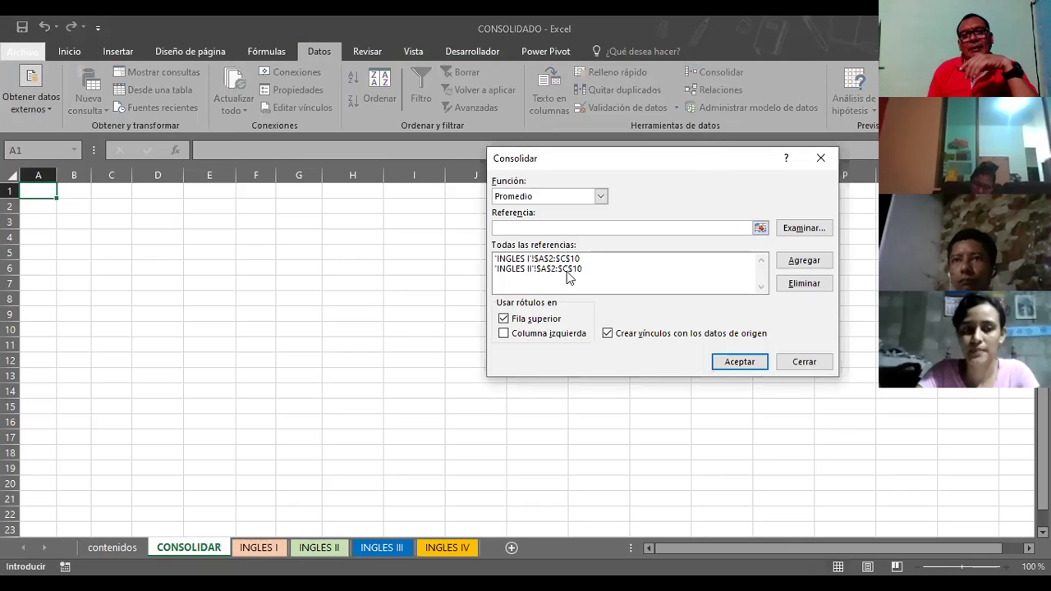
click(567, 269)
click(804, 283)
click(579, 259)
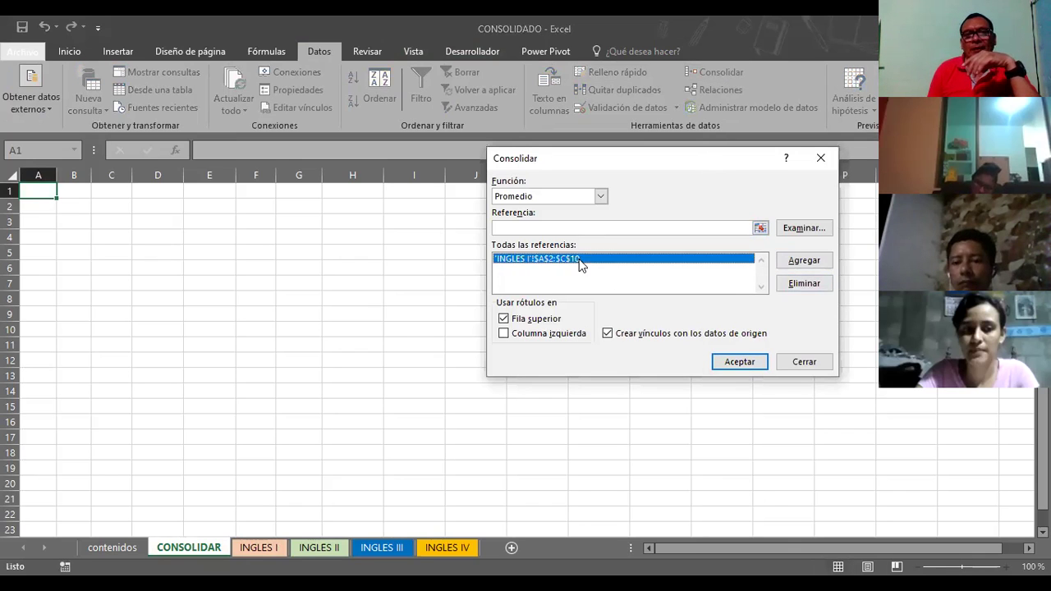
click(793, 283)
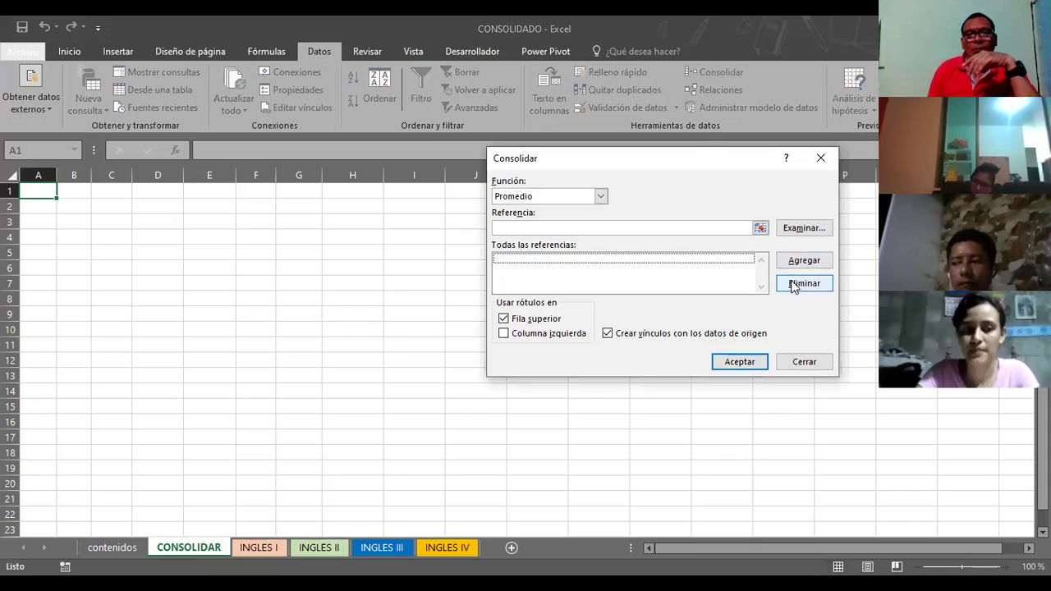
Step: Uncheck Crear vínculos and Fila superior, and open the Función list
click(608, 333)
click(504, 320)
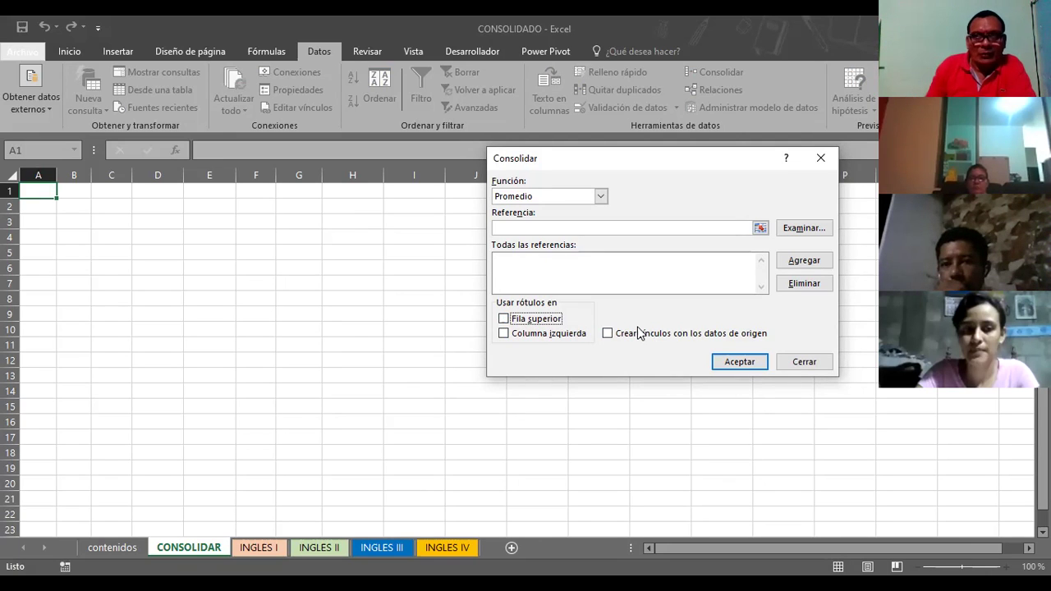
click(606, 195)
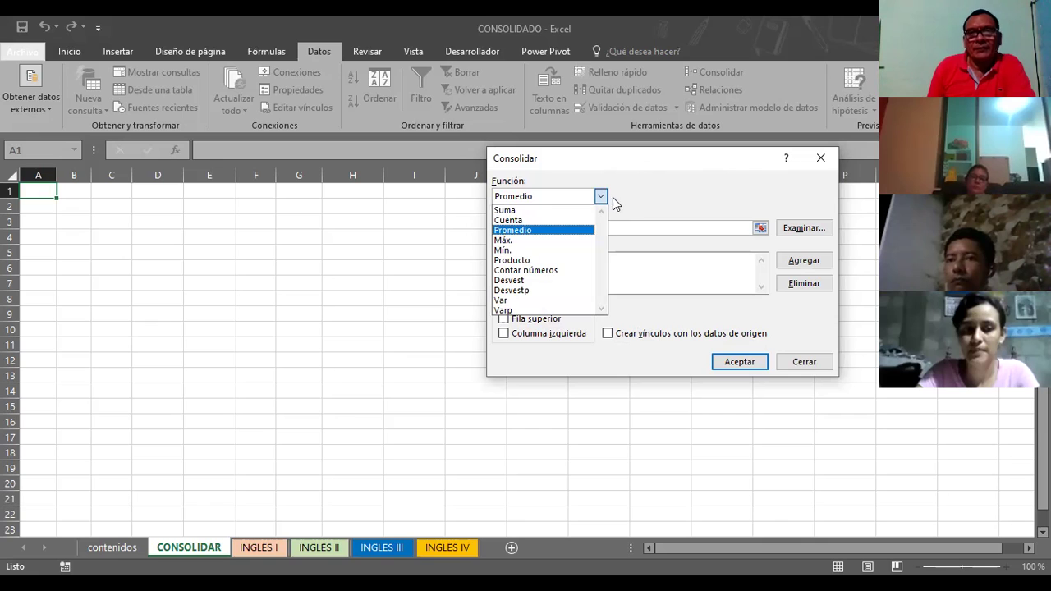
Step: Keep Promedio as the function, close Consolidar, and return to the INGLES I sheet
click(629, 188)
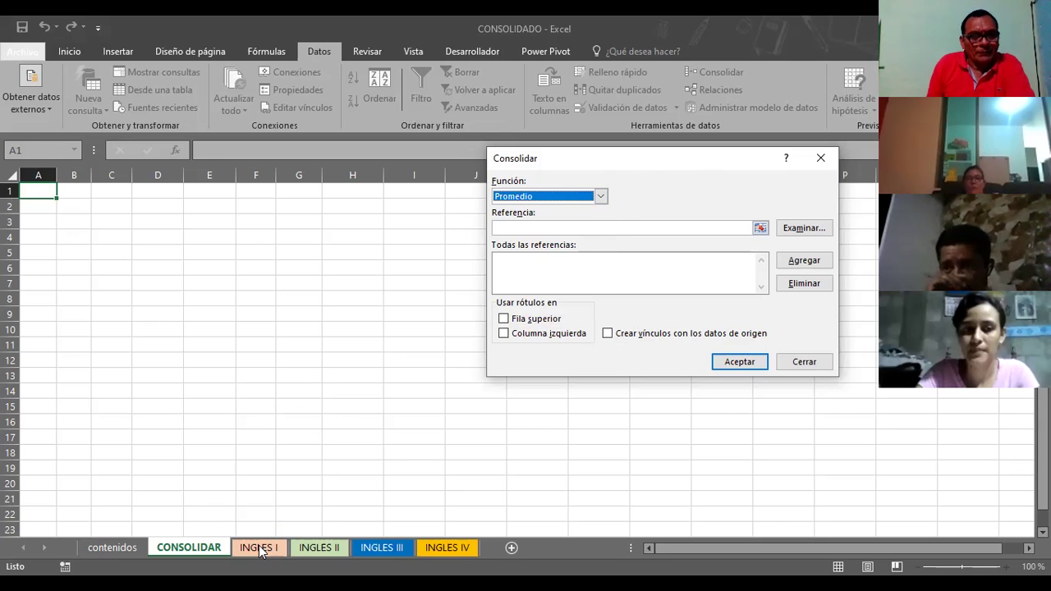
click(804, 361)
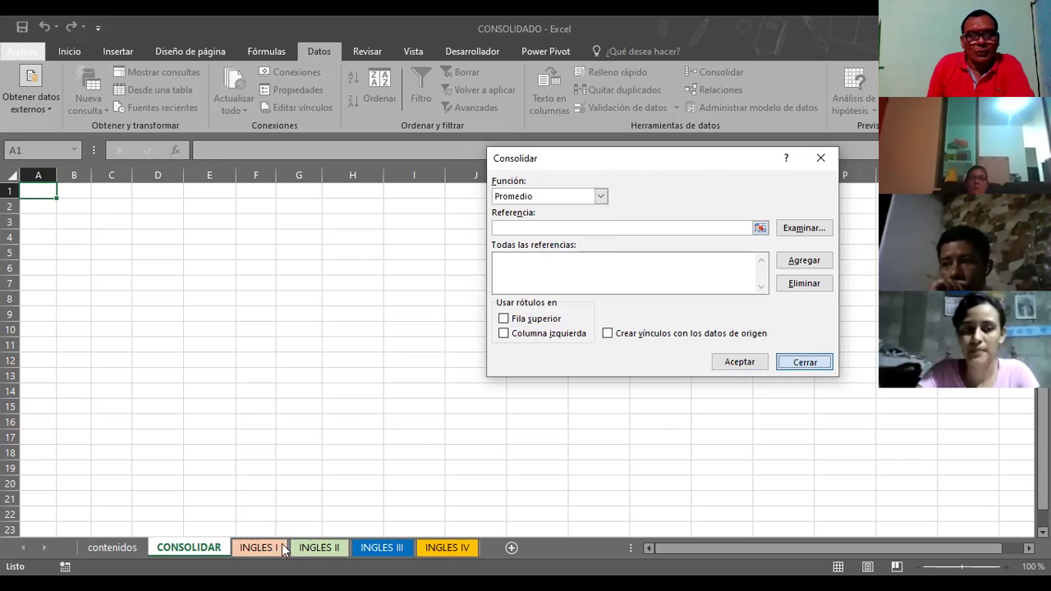
click(257, 548)
Step: Name the INGLES I grade range C2:C10 'INGCICLOI' in the Name Box
drag(265, 216, 278, 366)
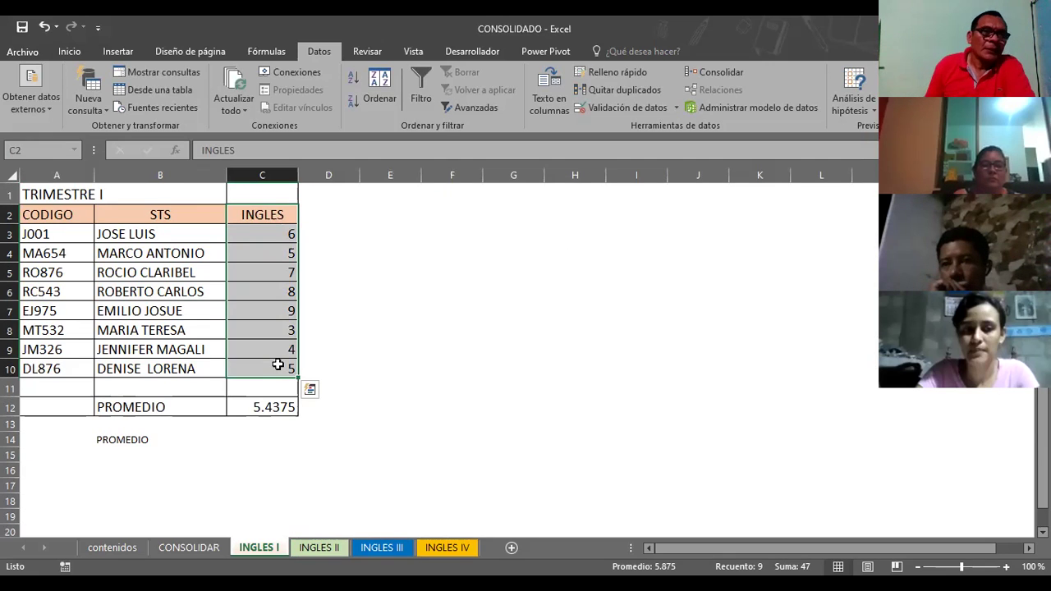
click(27, 154)
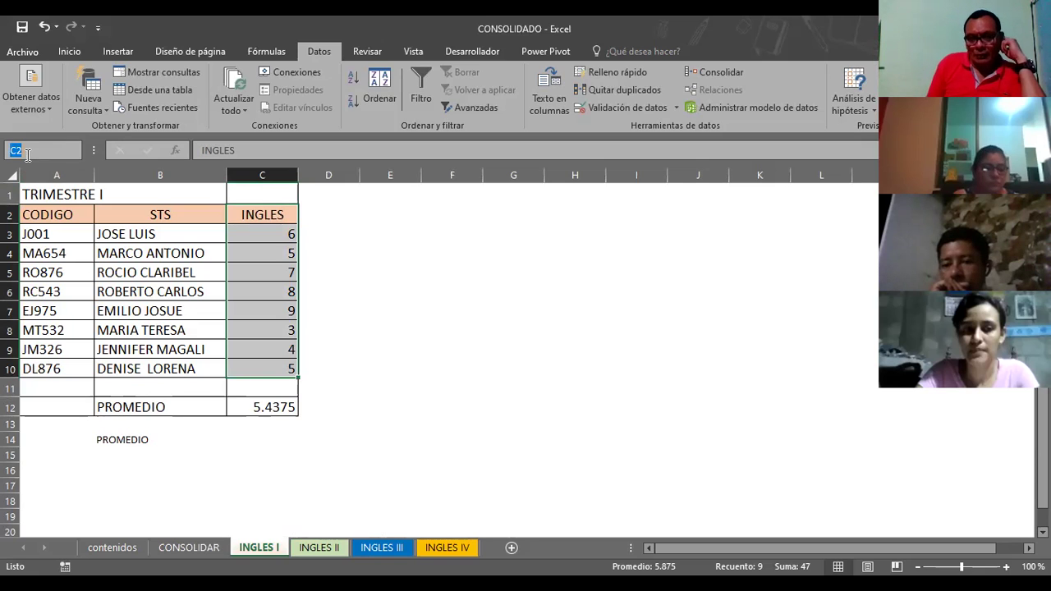
key(BackSpace)
text(INGCICLO)
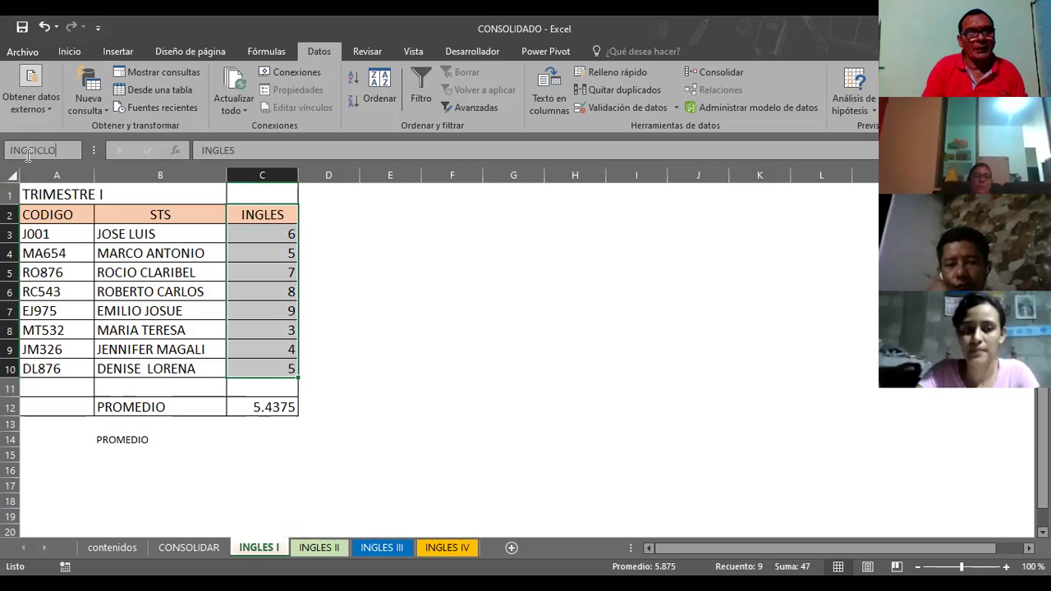
key(Return)
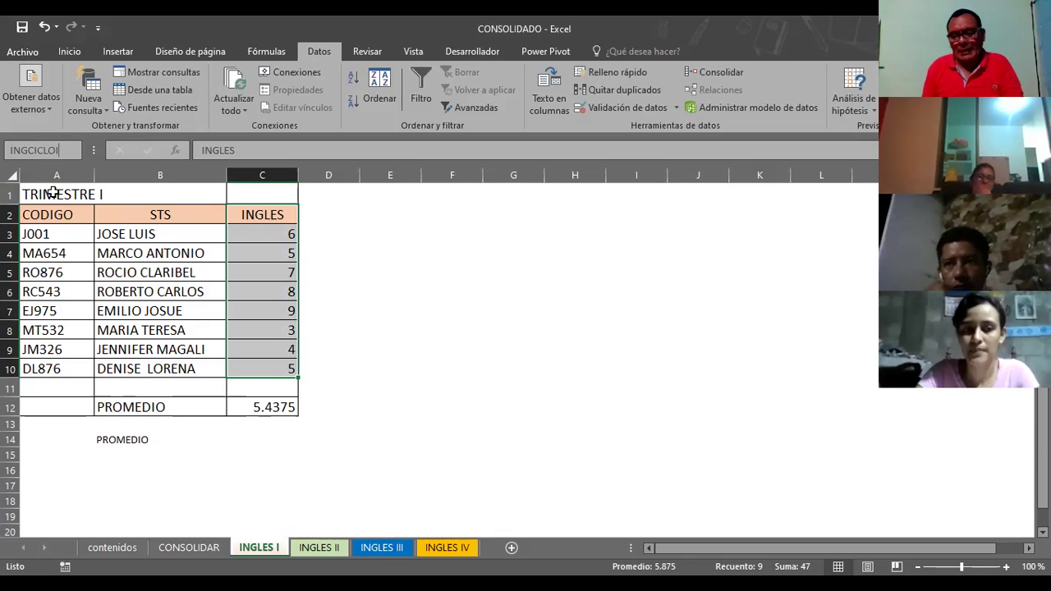
click(423, 216)
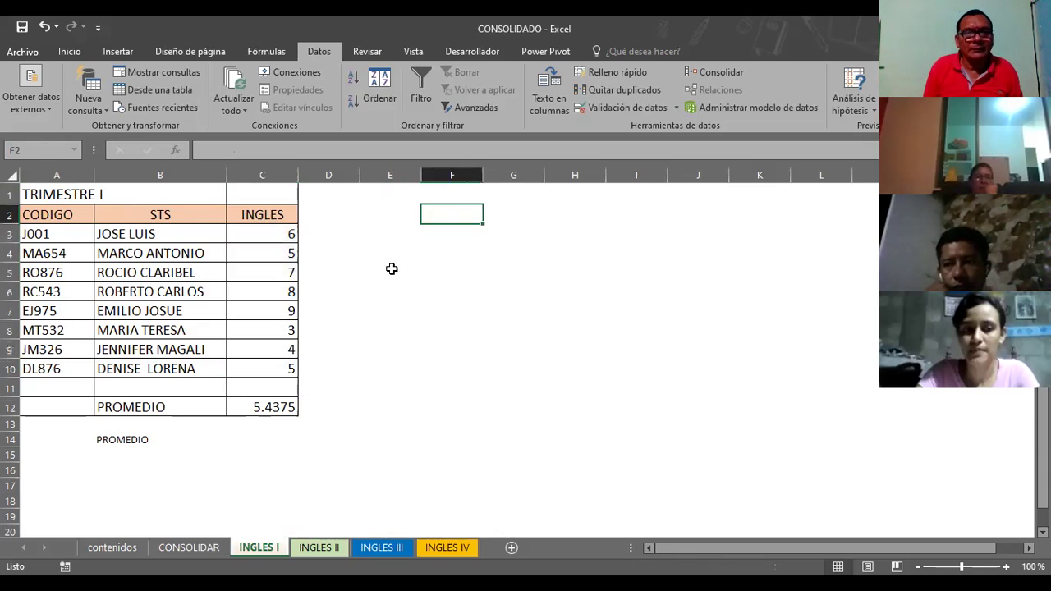
Step: On INGLES II, name the grade range C2:C10 'INGLESCICLOII' via the Name Box
click(321, 545)
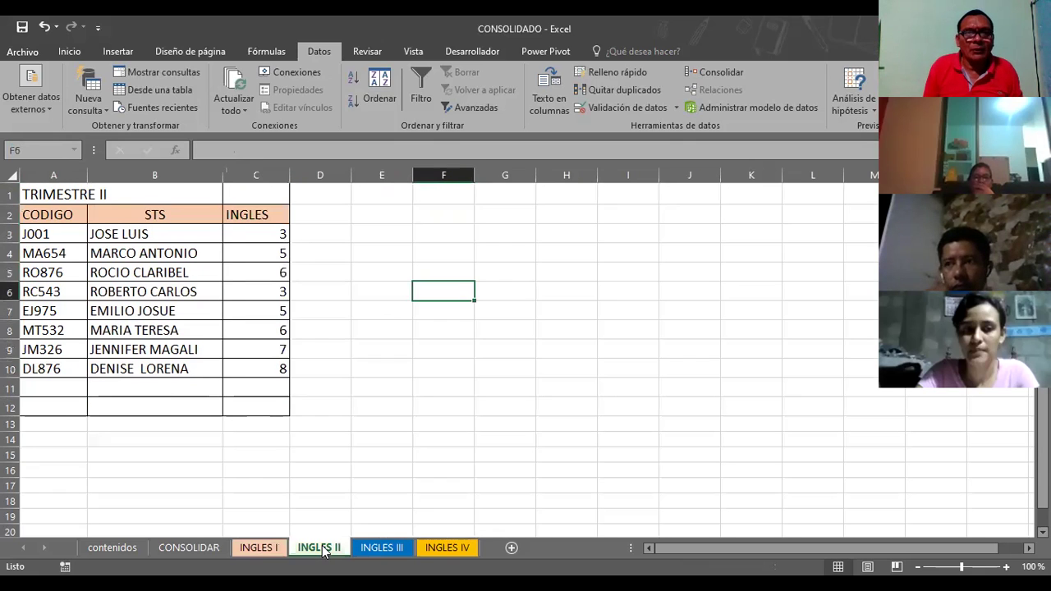
drag(254, 214, 275, 371)
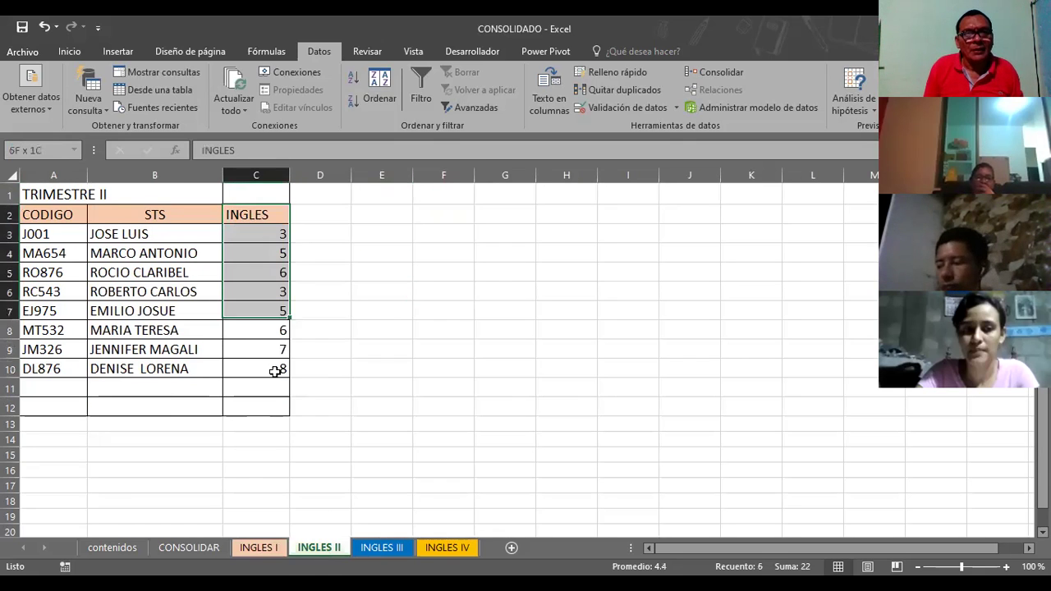
click(57, 150)
text(INGLESCII)
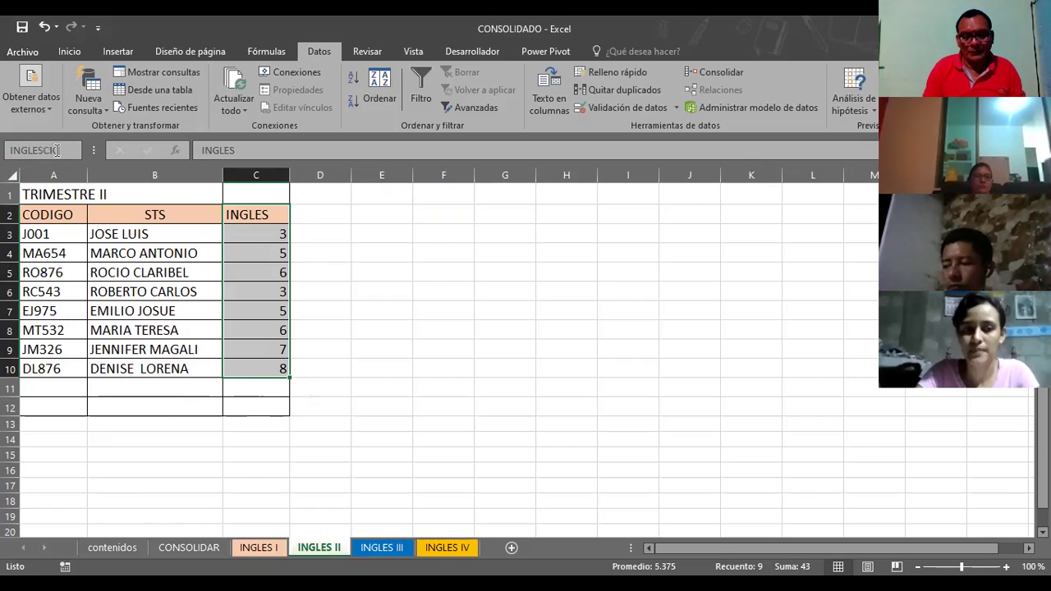
text(L)
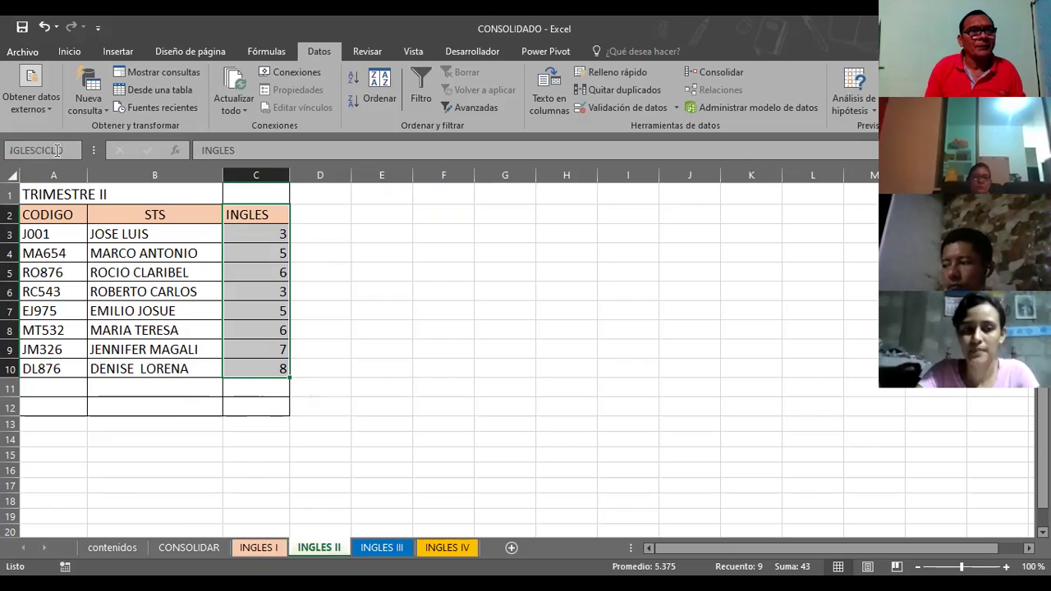
text(O)
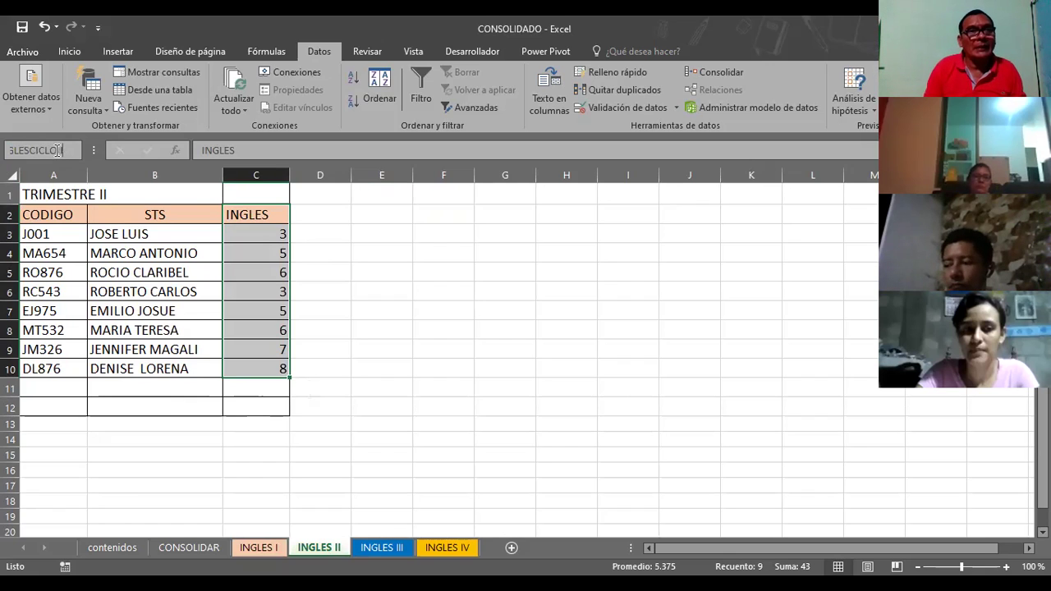
key(Return)
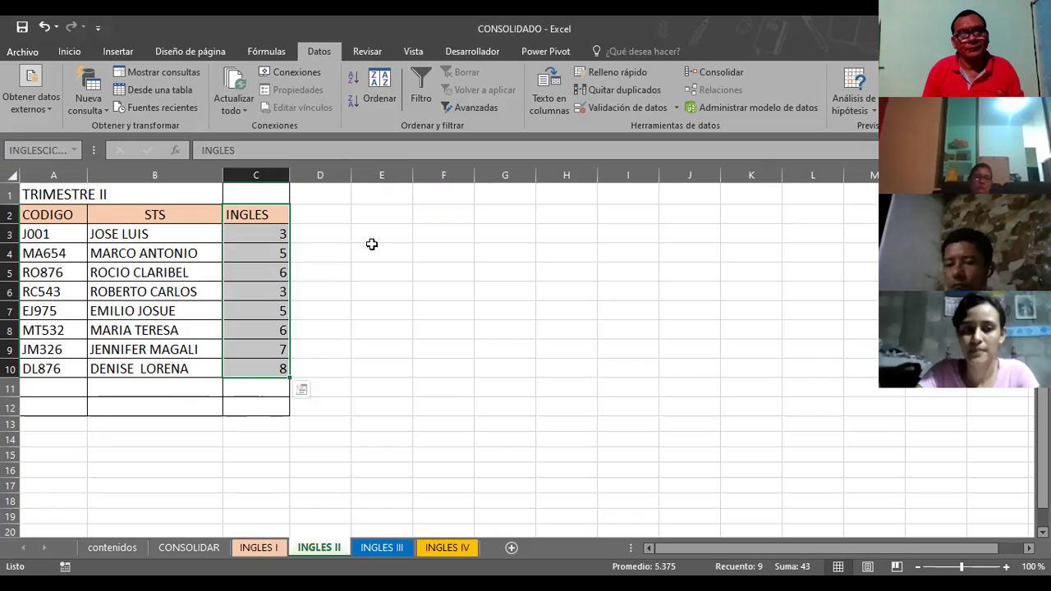
click(375, 244)
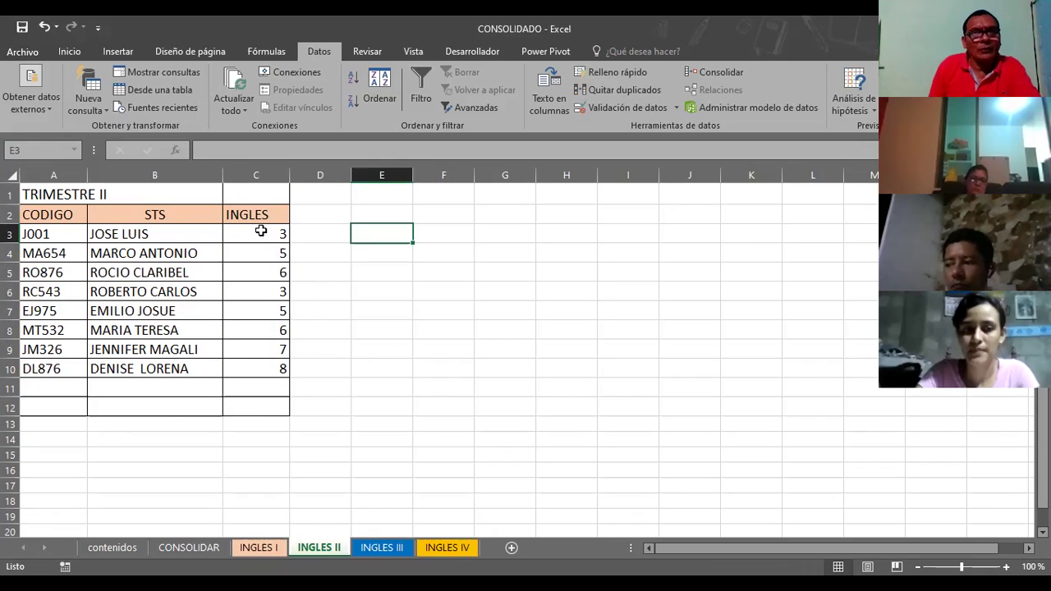
Step: On CONSOLIDAR, select H11 and reopen the Consolidar dialog
click(268, 551)
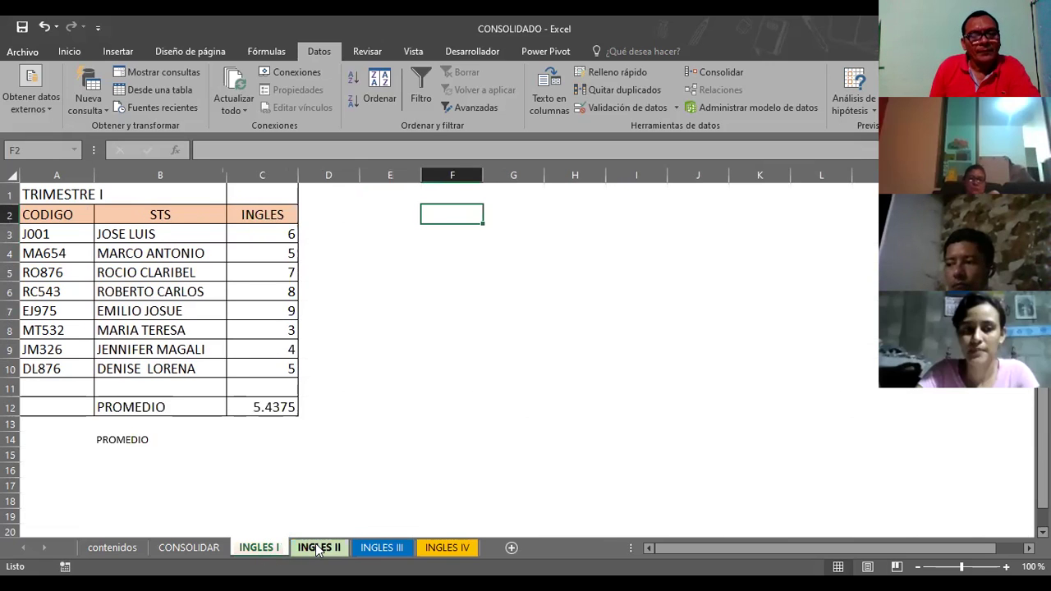
click(318, 548)
click(271, 548)
click(328, 548)
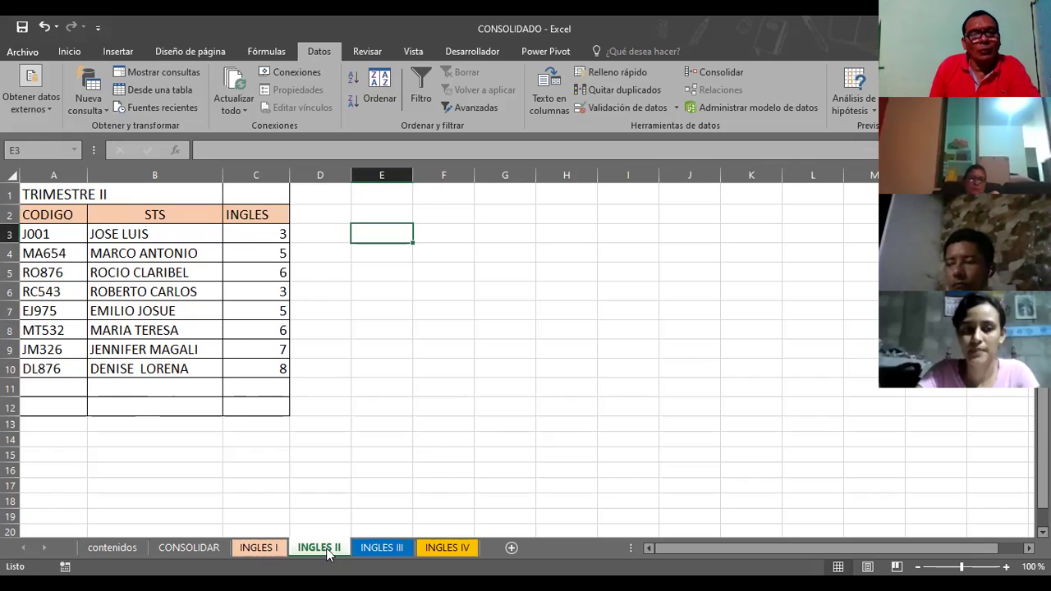
click(421, 367)
click(191, 547)
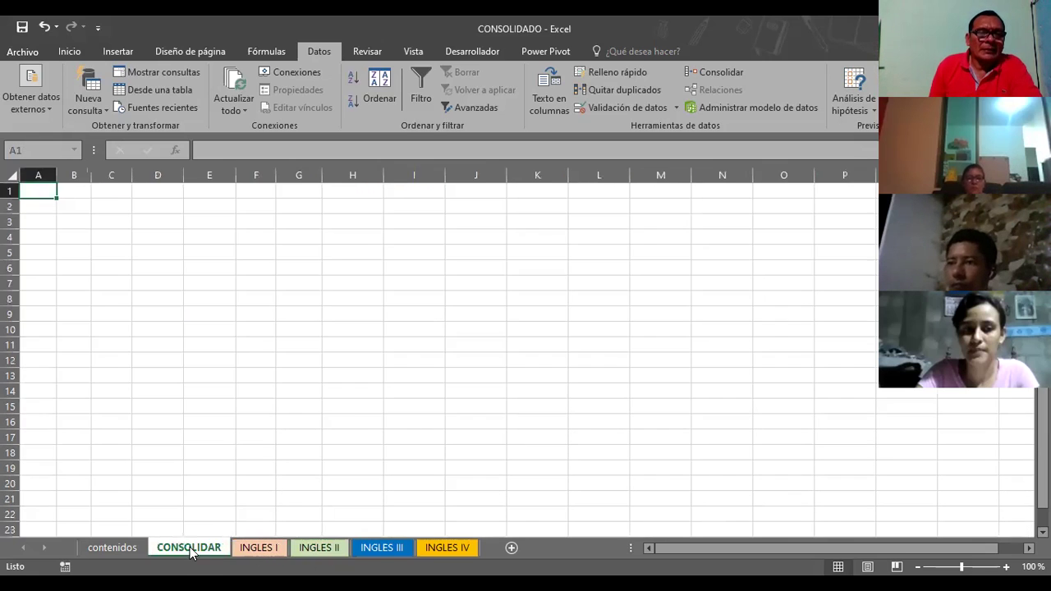
click(363, 343)
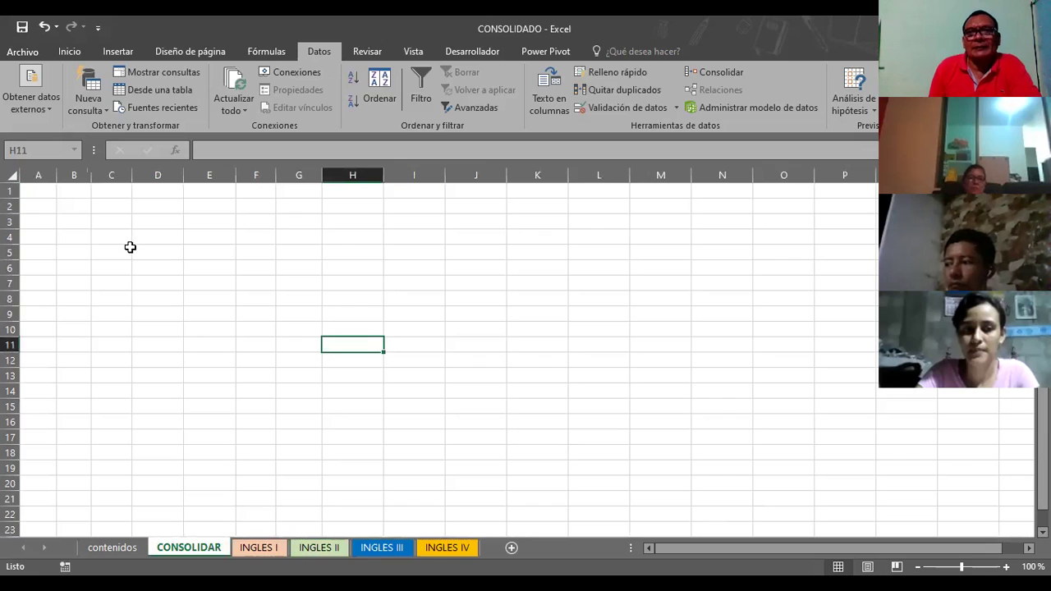
click(711, 70)
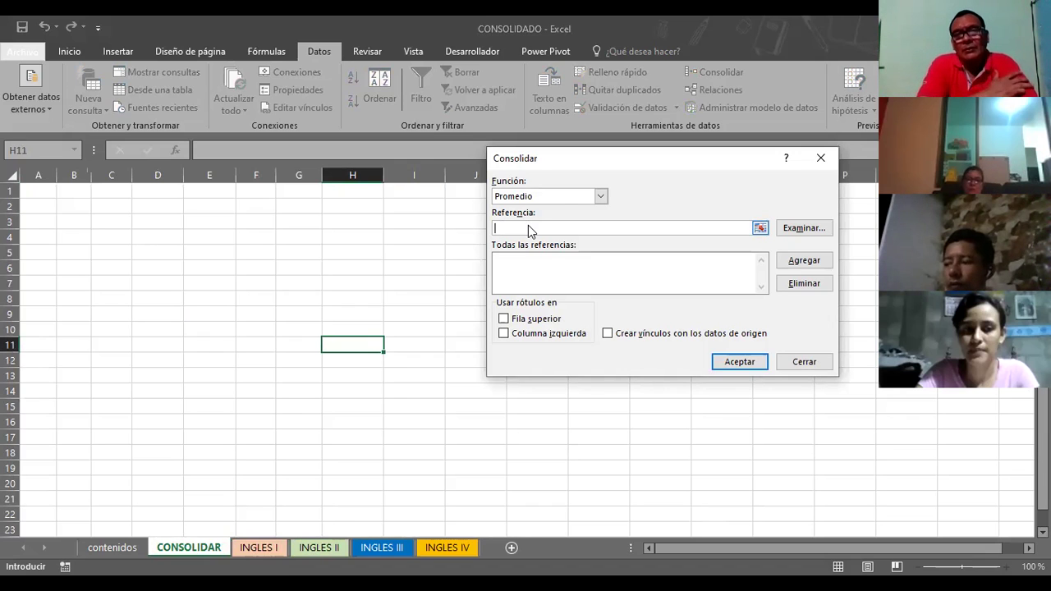
Step: Paste the INGCICLOI named range with F3 and add it as a consolidation source
key(F3)
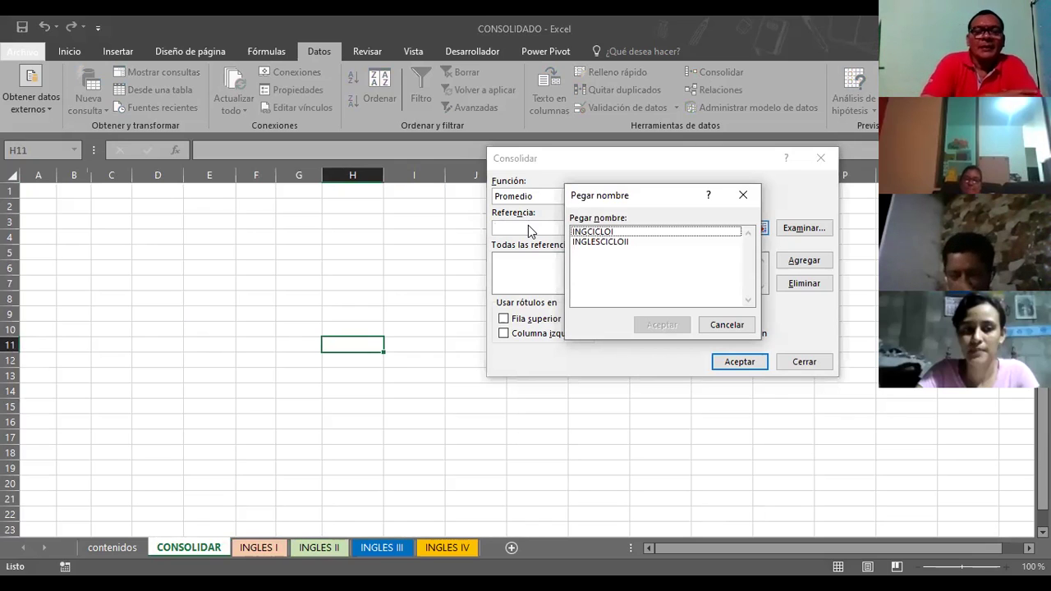
click(606, 233)
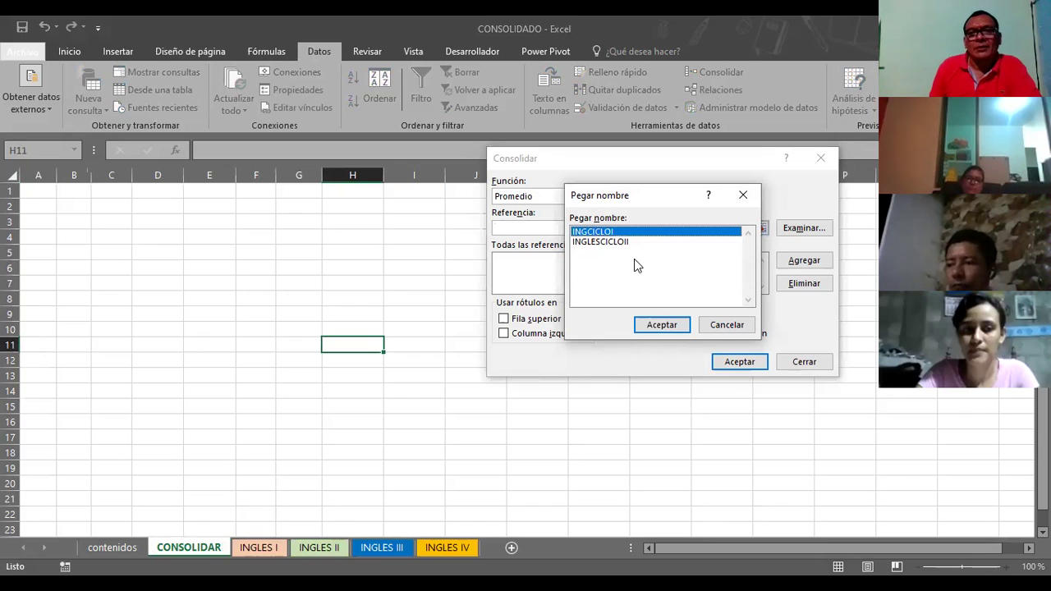
click(658, 326)
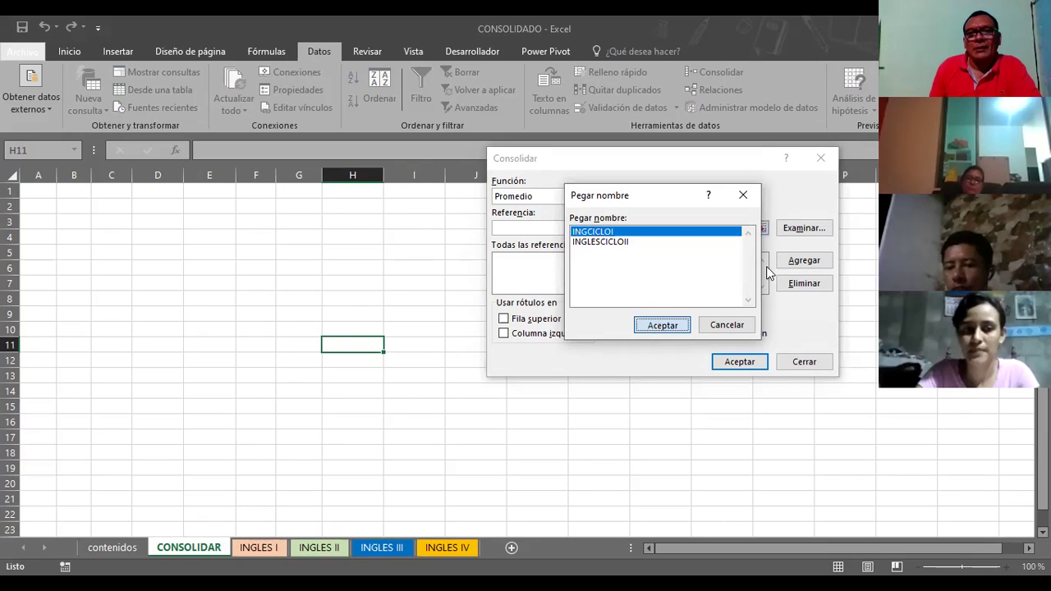
click(794, 262)
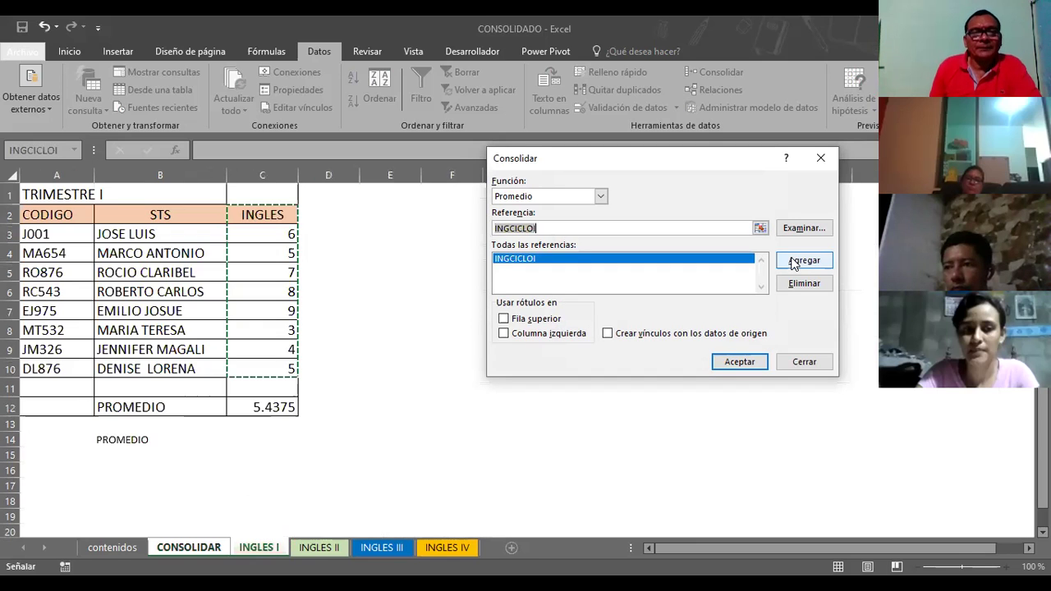
click(761, 229)
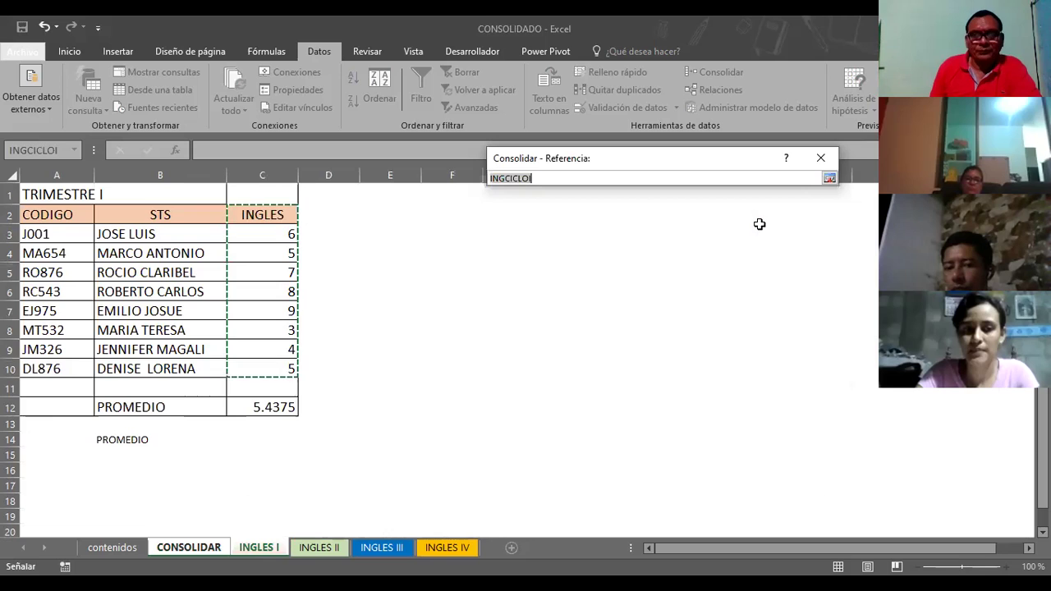
click(832, 178)
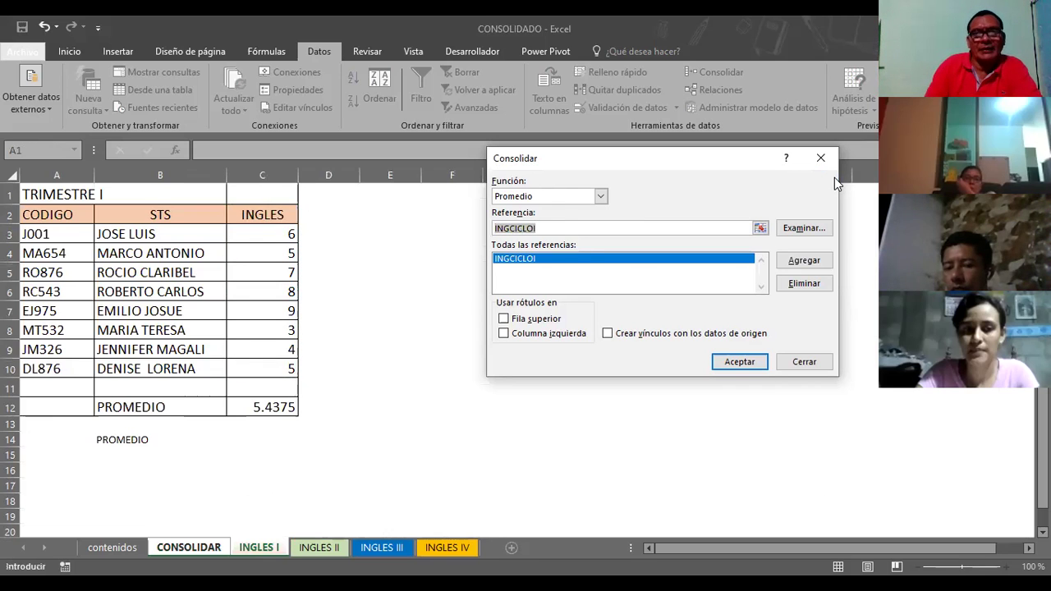
Step: Paste INGLESCICLOII as the next reference and enable Crear vínculos and Fila superior
key(F3)
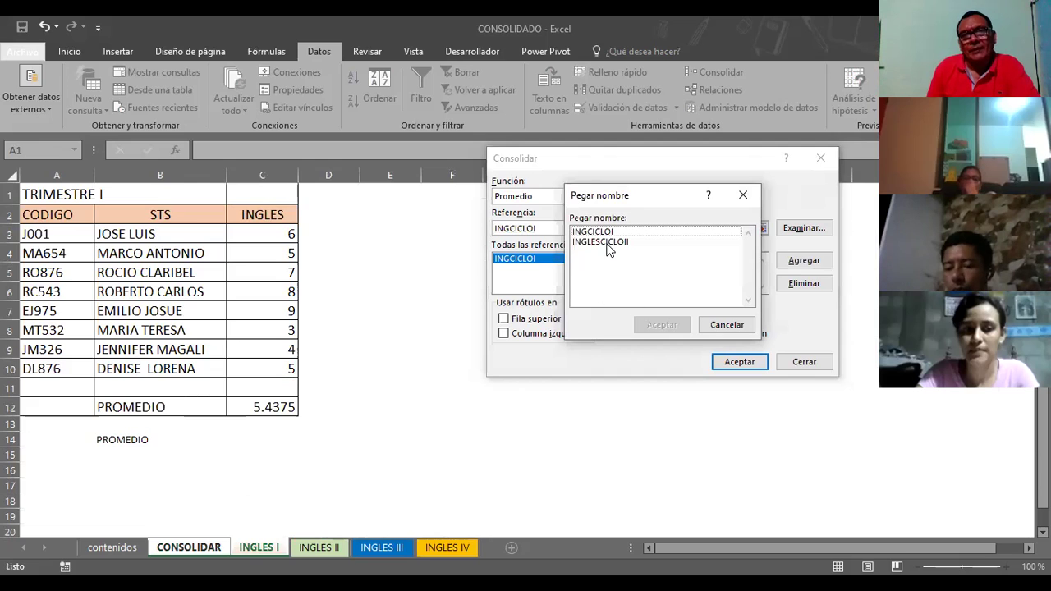
click(608, 242)
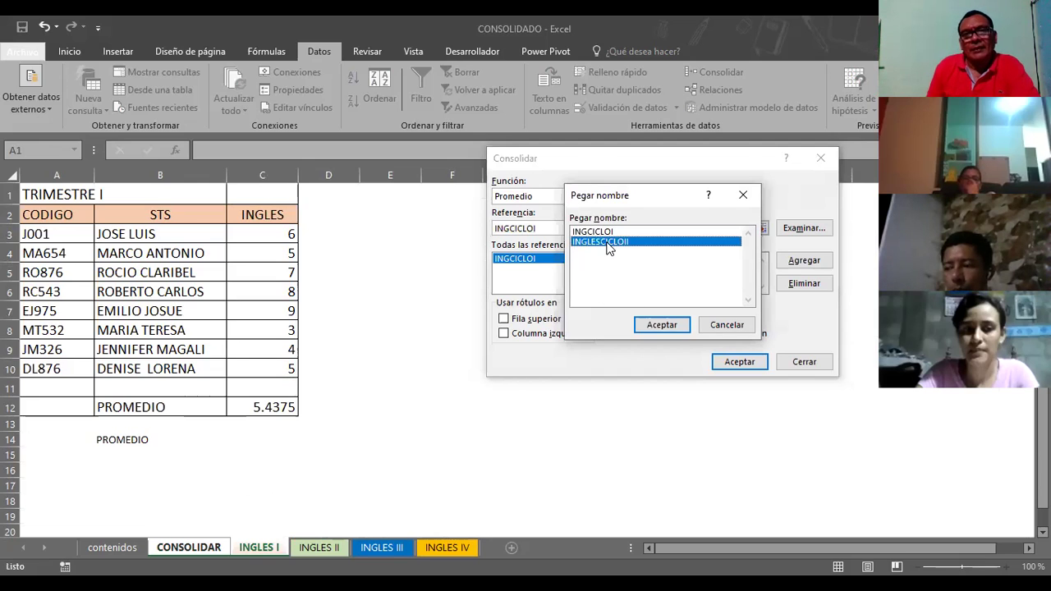
click(652, 328)
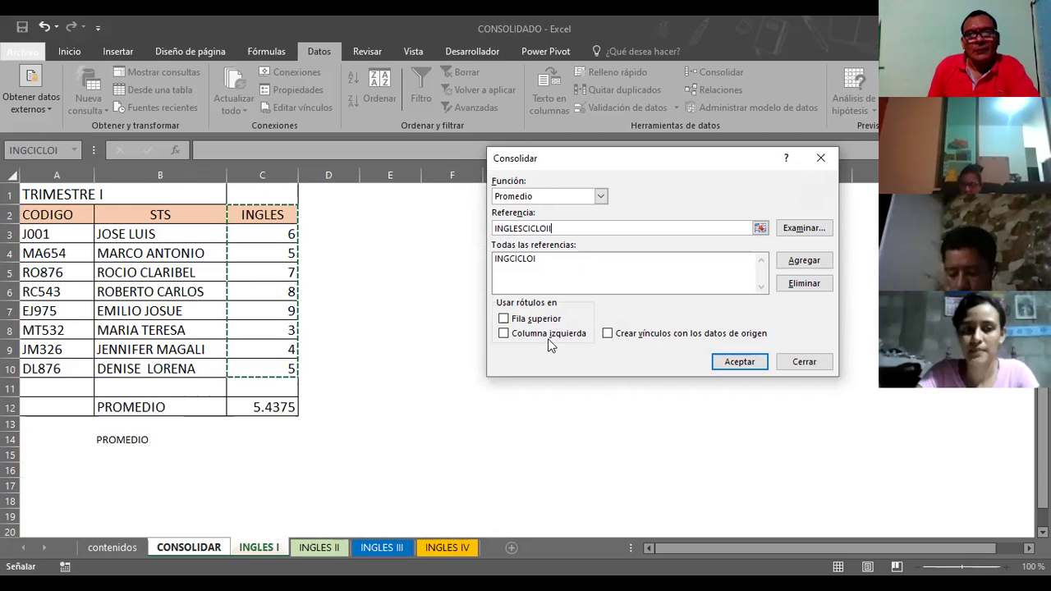
click(609, 335)
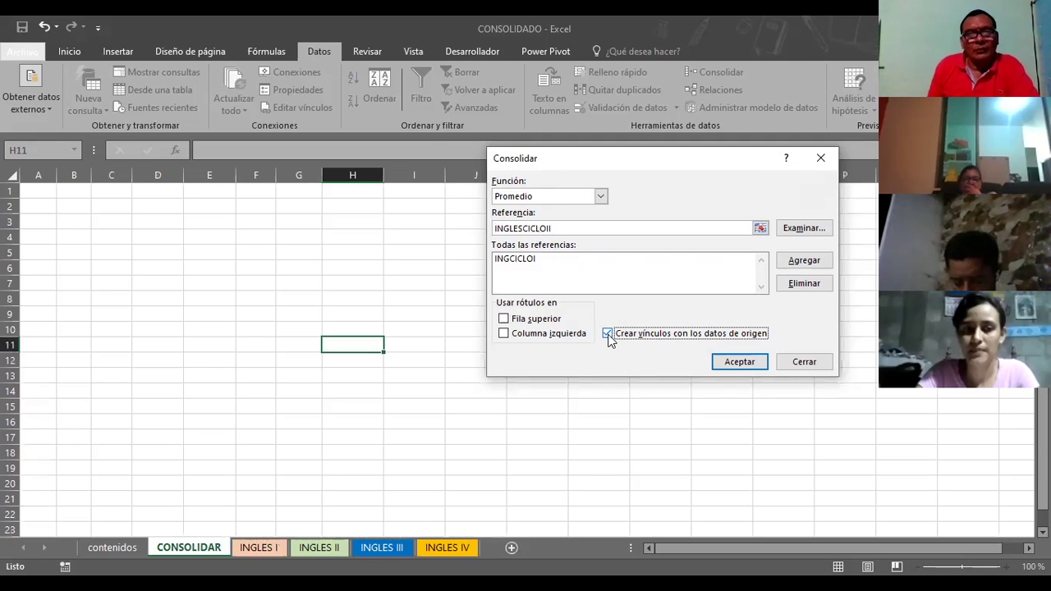
click(504, 320)
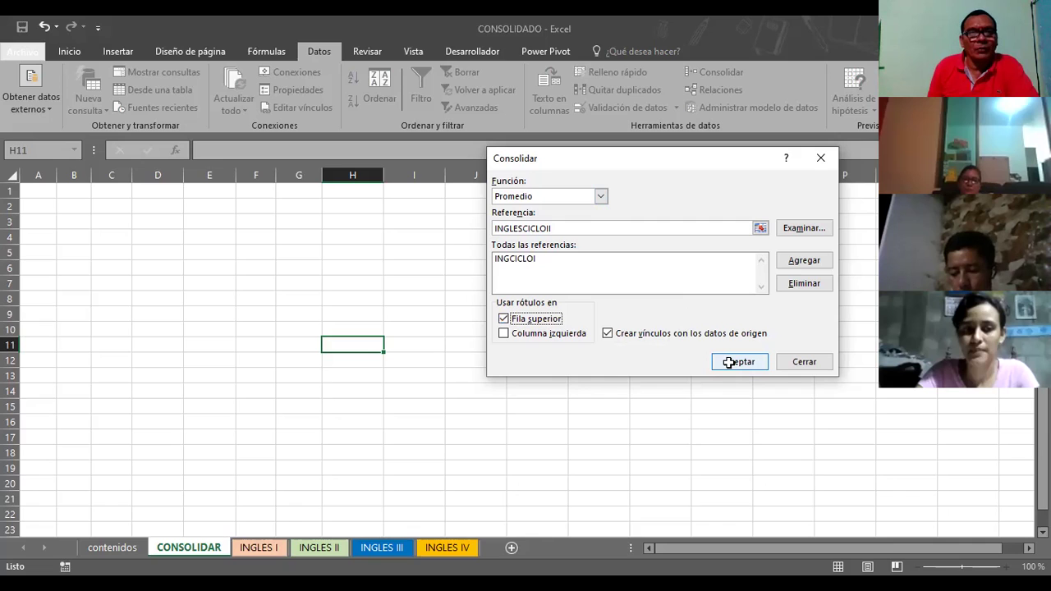
Step: Run the consolidation and review the linked, outlined averages (4.5 to 7) starting at H11
click(728, 362)
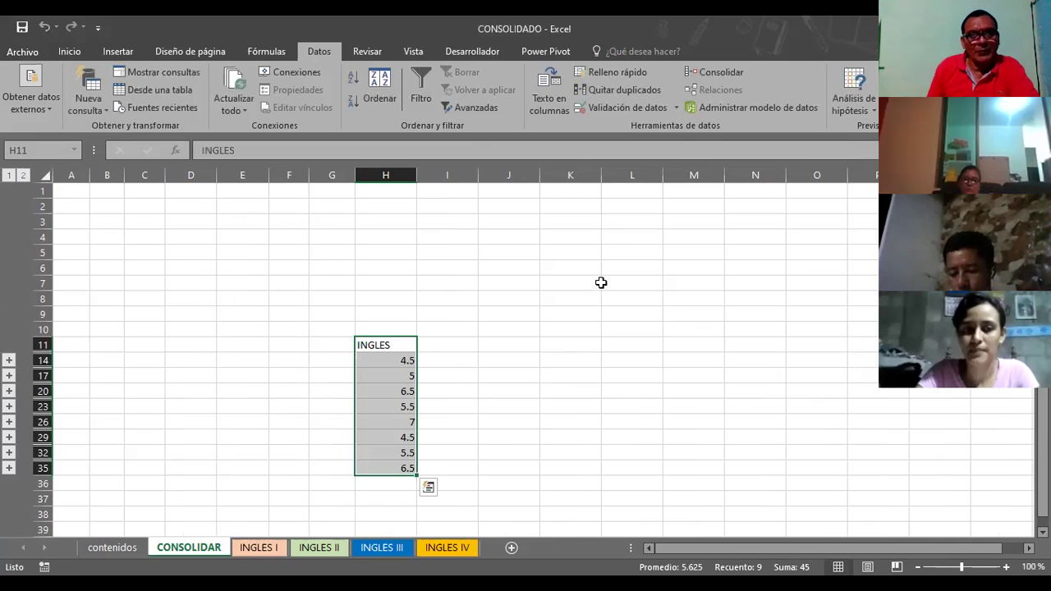
scroll(601, 282, down, 2)
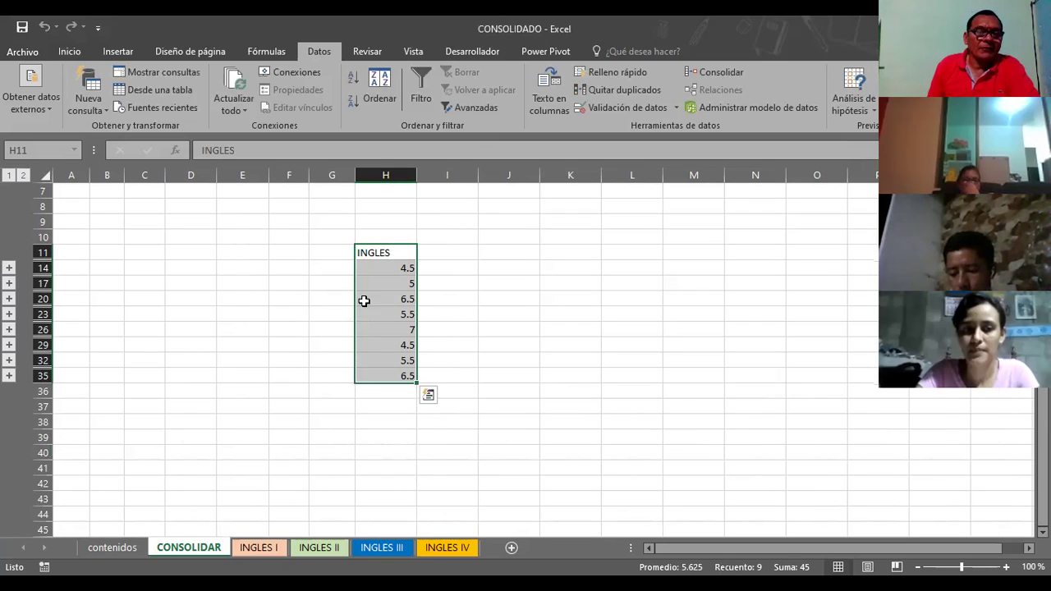
scroll(399, 234, up, 2)
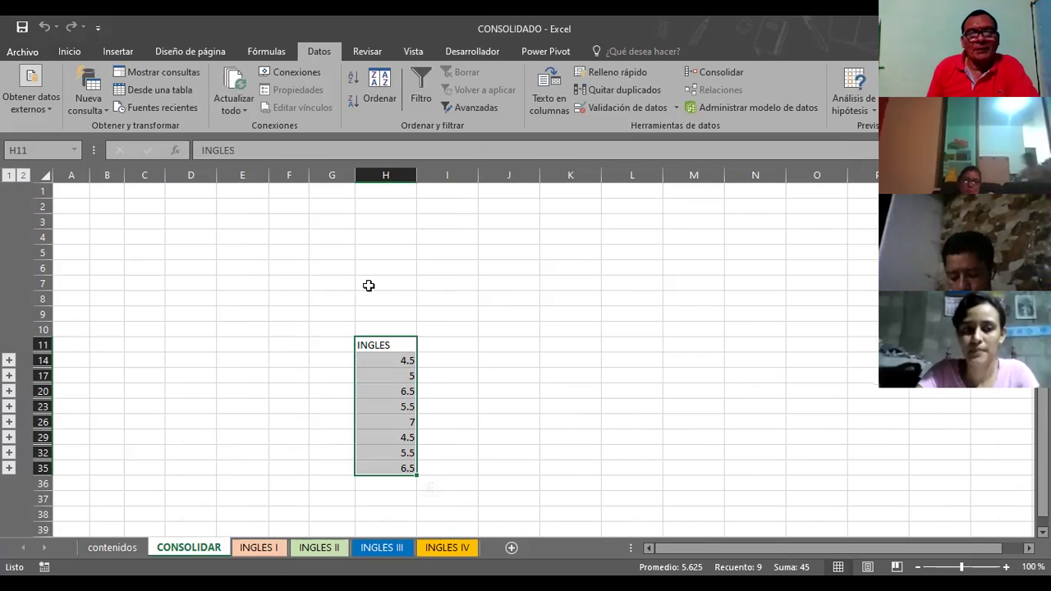
scroll(369, 287, down, 1)
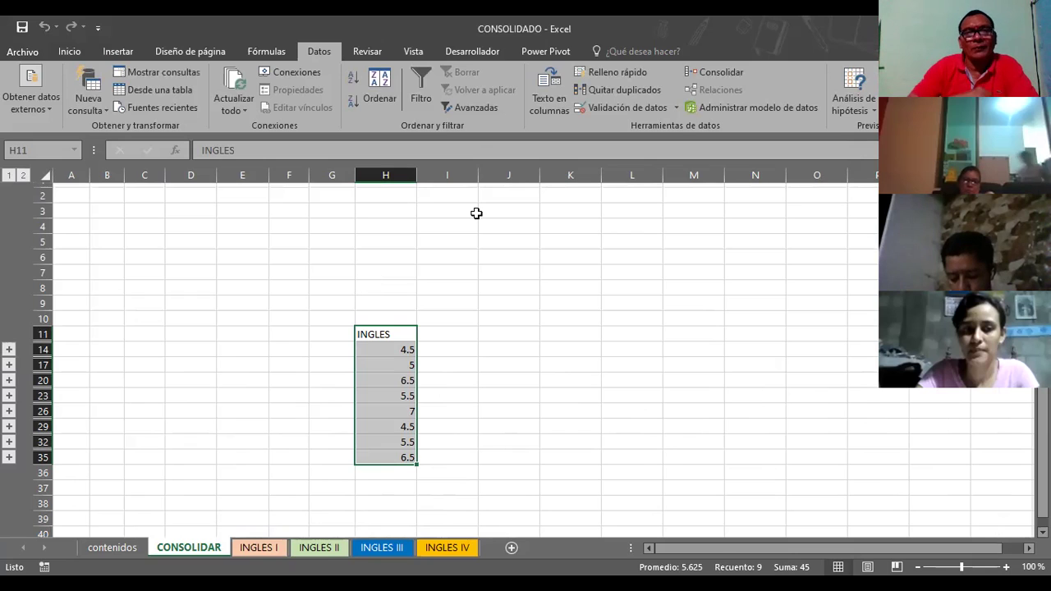
scroll(476, 214, down, 3)
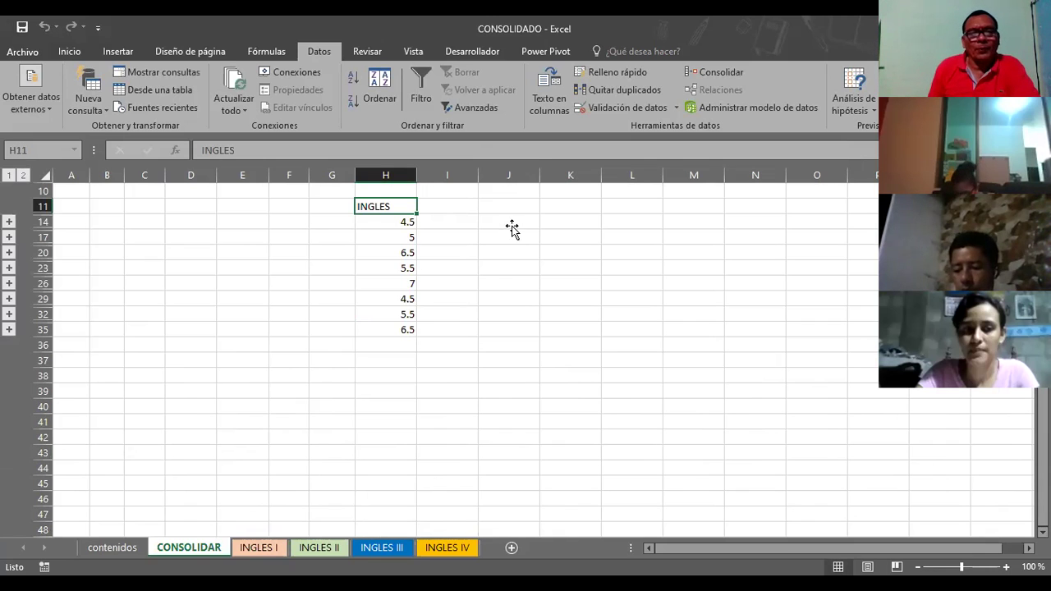
click(509, 225)
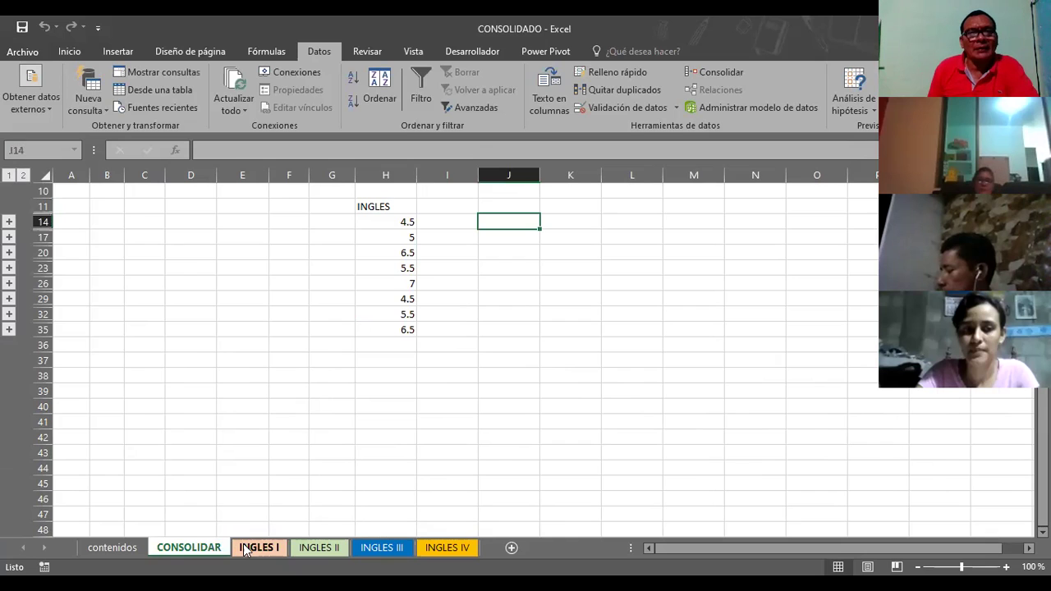
Step: Check the first student's INGLES I grade and enter 6 in K14 on CONSOLIDAR
click(248, 548)
click(288, 236)
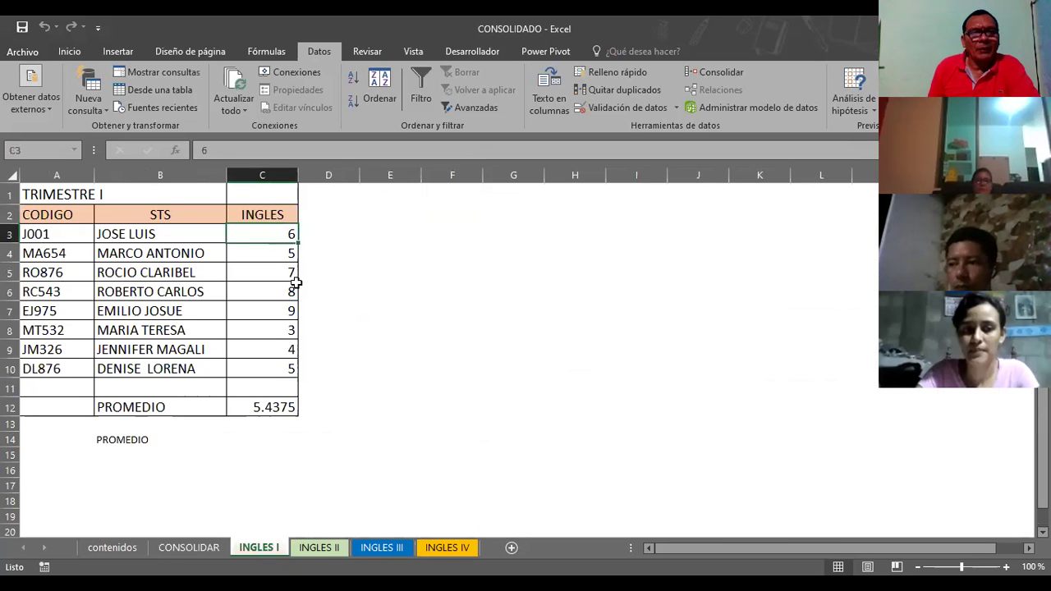
click(206, 549)
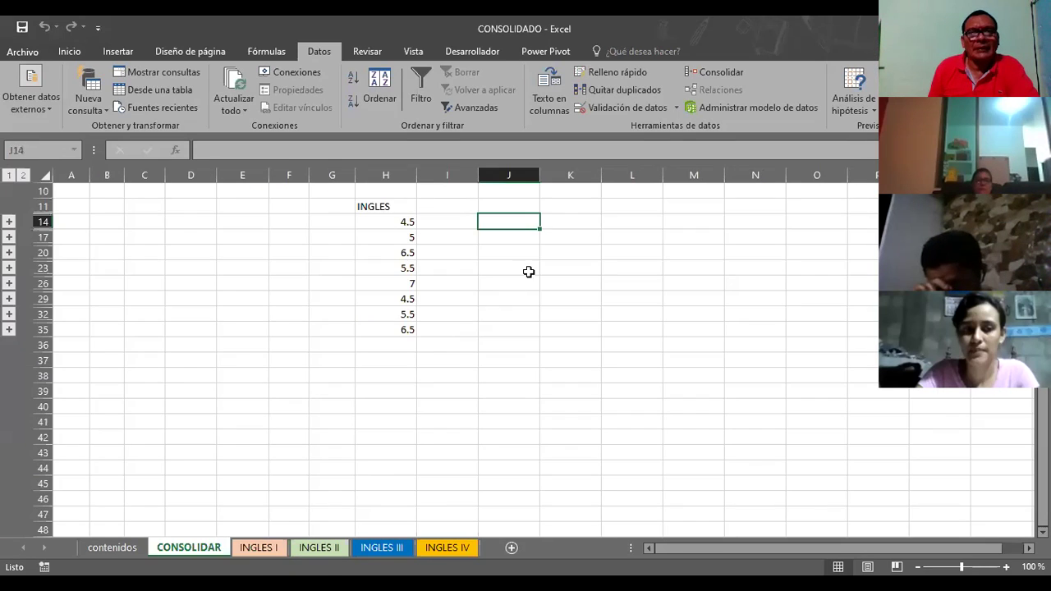
click(569, 224)
text(6)
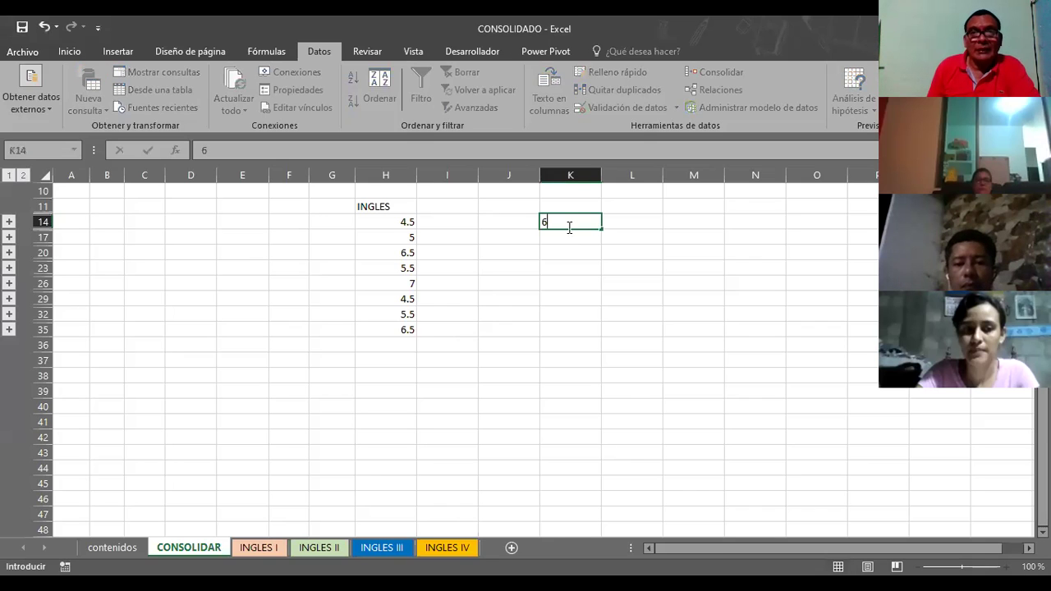
click(644, 228)
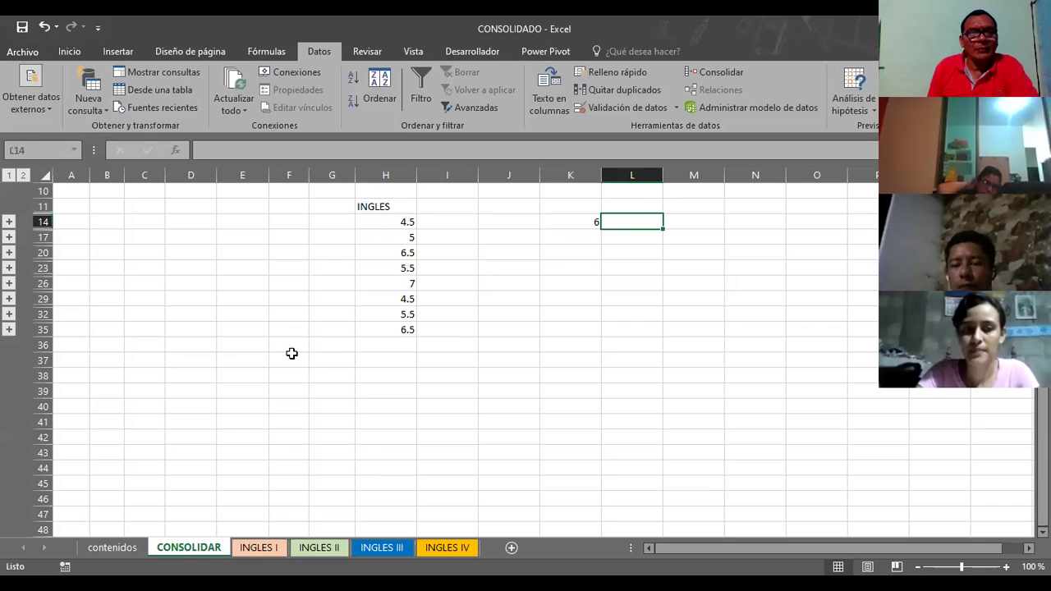
Step: Check the first student's INGLES II grade and enter 3 in L14
click(319, 548)
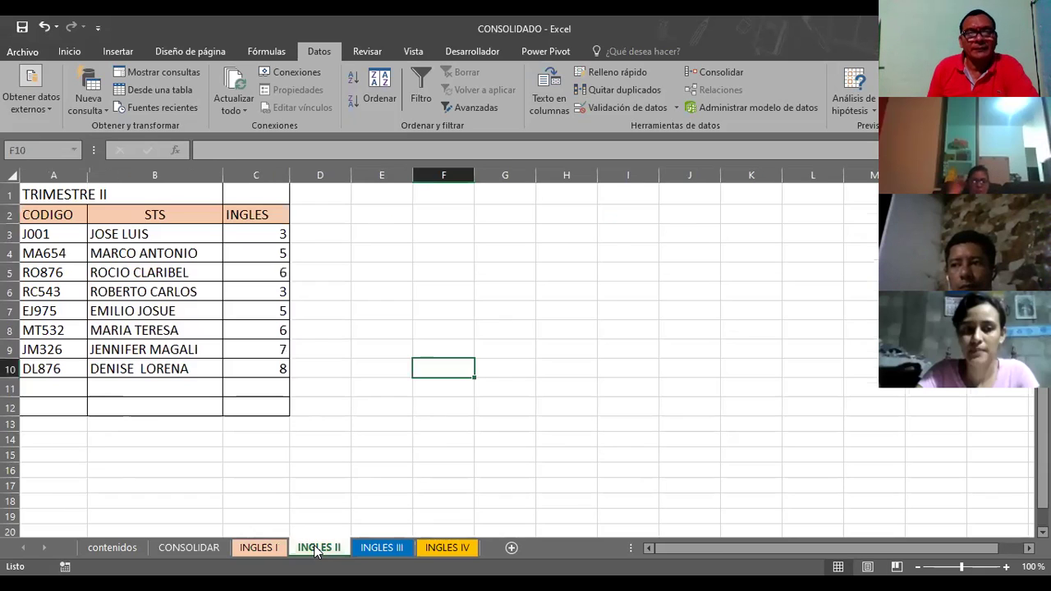
click(229, 233)
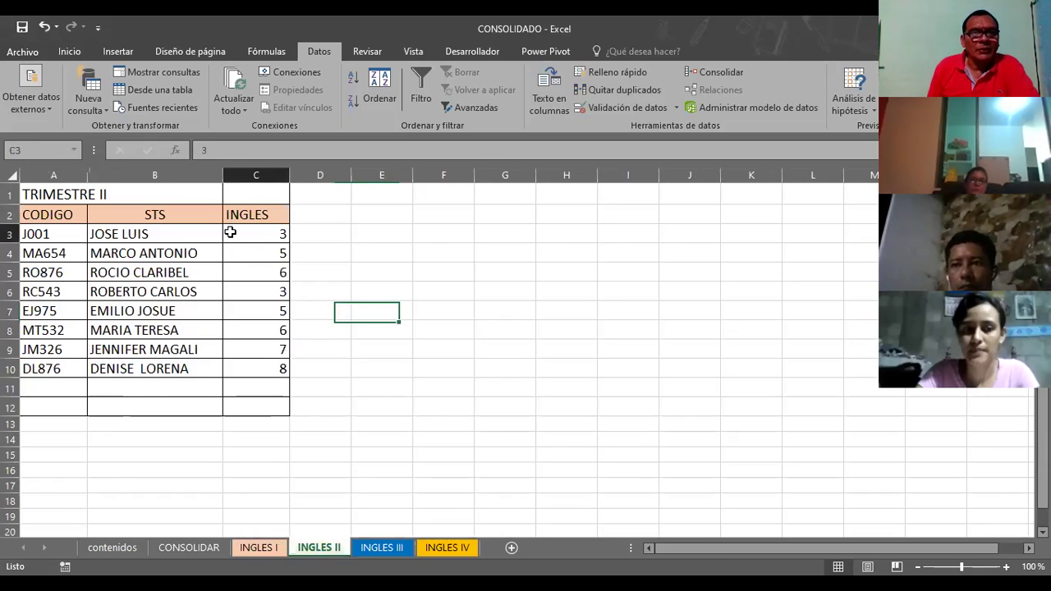
click(191, 549)
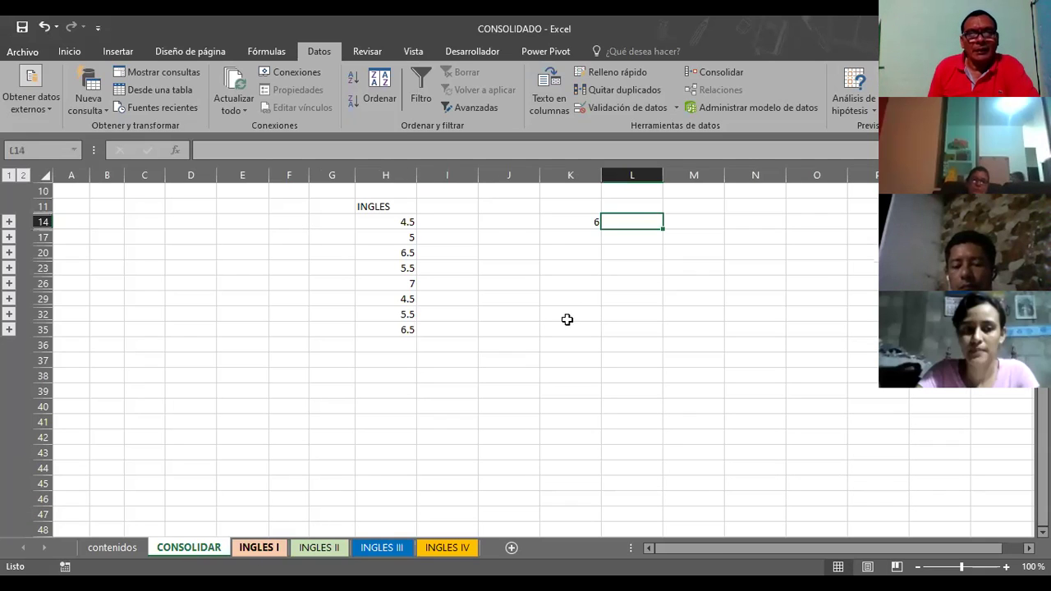
text(3)
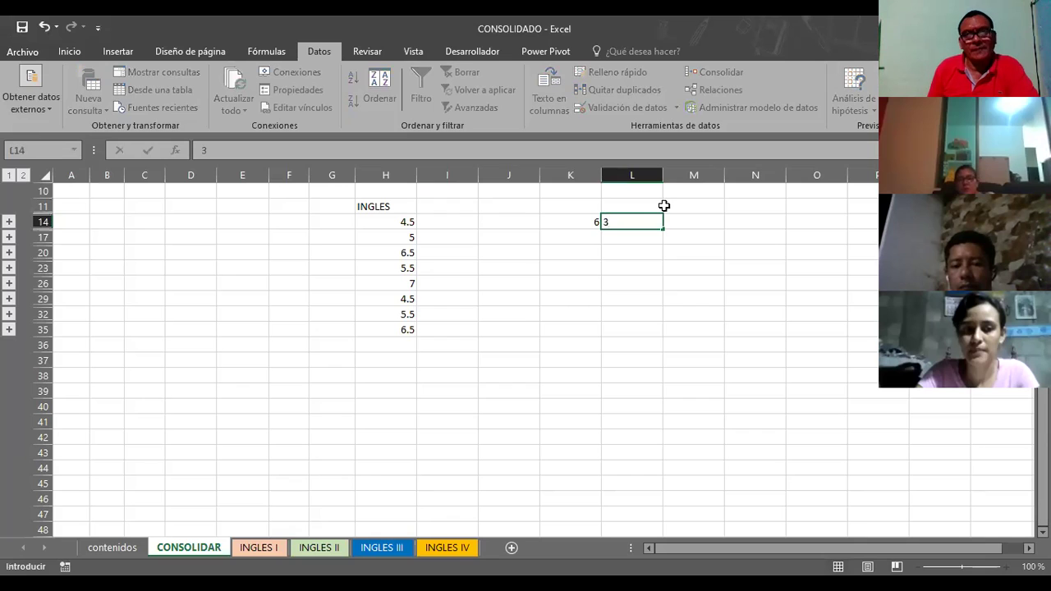
click(684, 222)
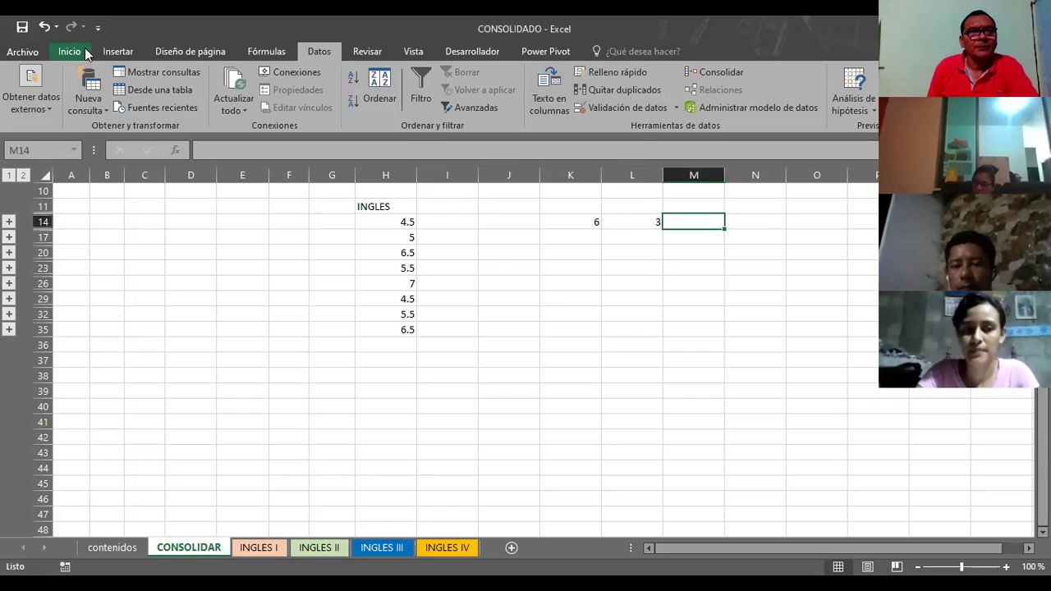
Step: Enter =PROMEDIO(K14:L14) in M14 through the function dialog, giving 4.5
click(80, 53)
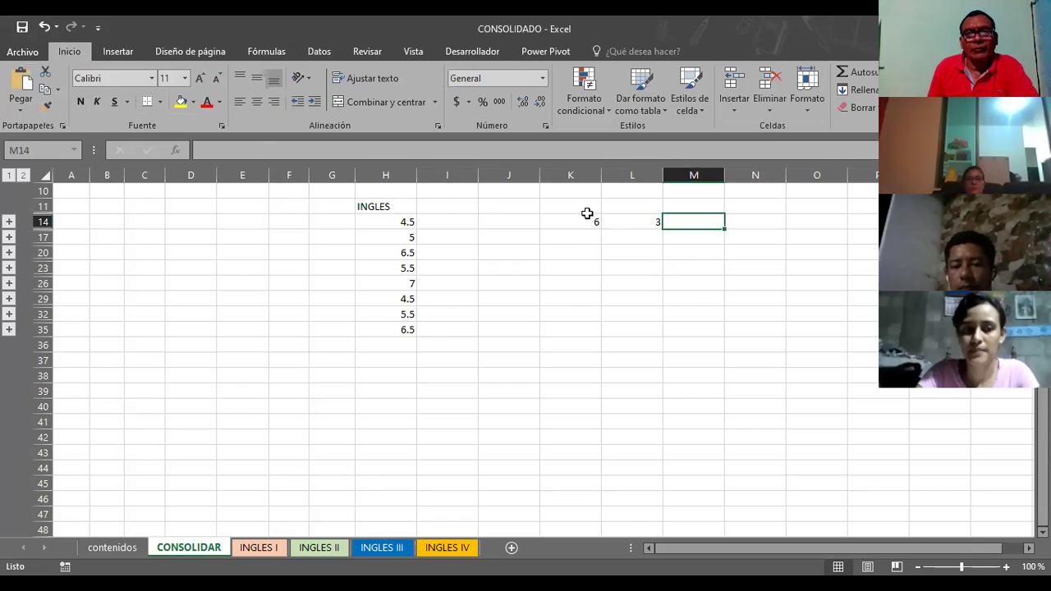
text(=)
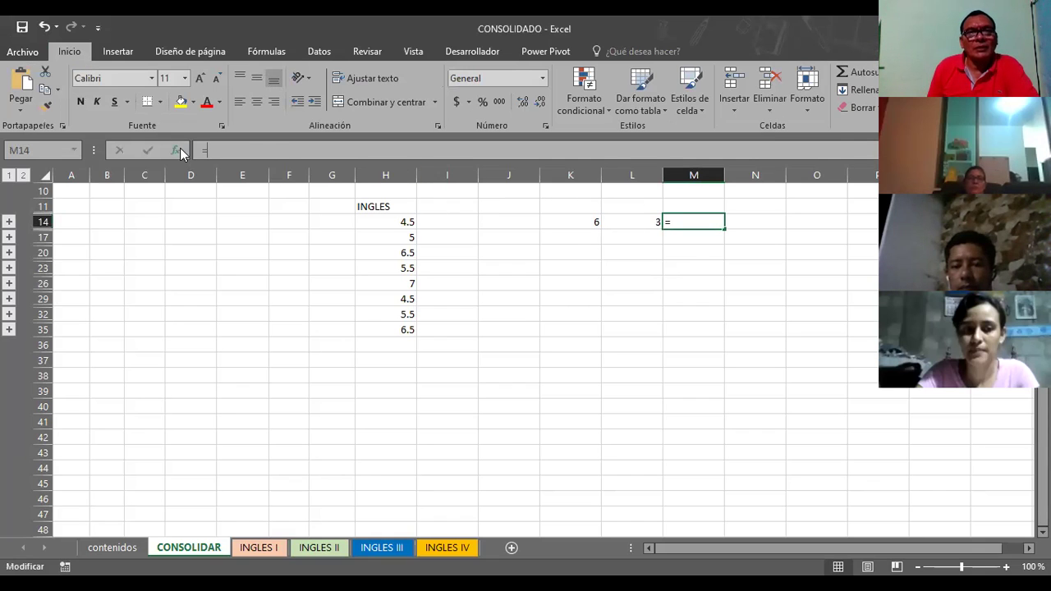
click(180, 150)
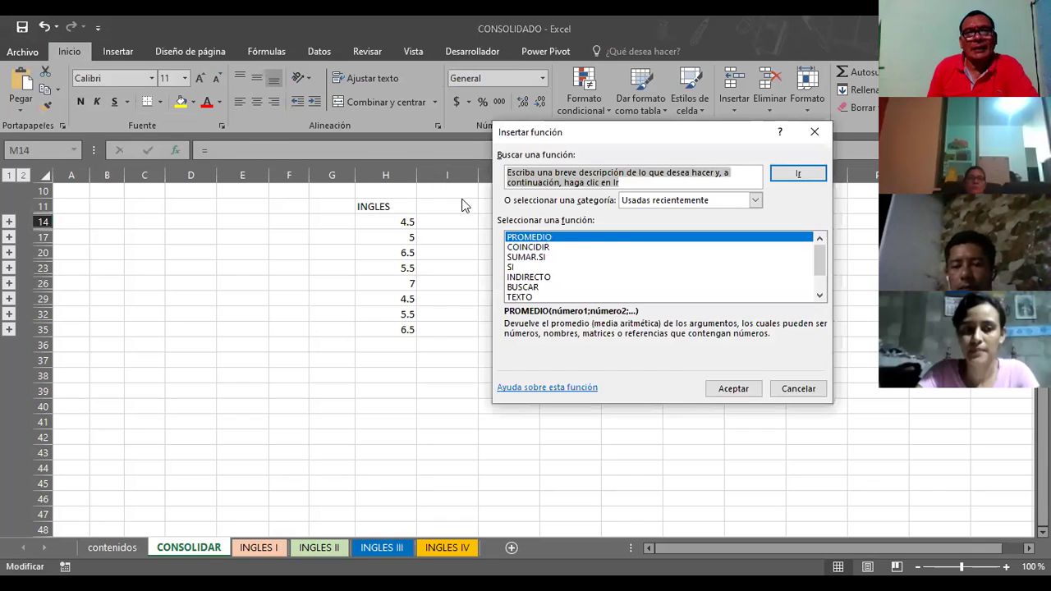
click(732, 388)
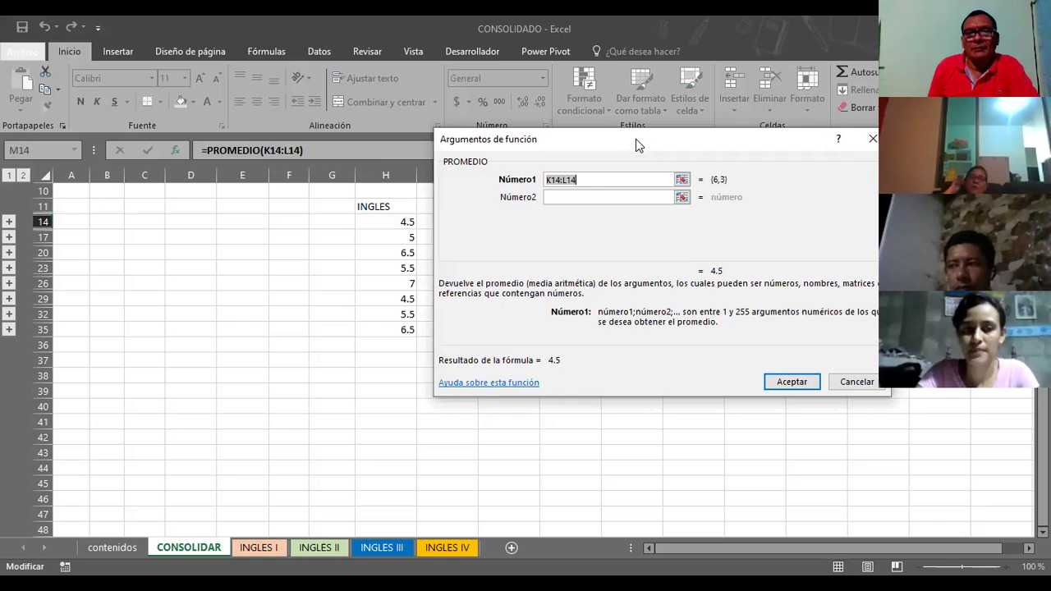
drag(636, 144, 683, 314)
click(691, 348)
key(BackSpace)
key(BackSpace)
key(BackSpace)
key(BackSpace)
key(BackSpace)
key(BackSpace)
key(BackSpace)
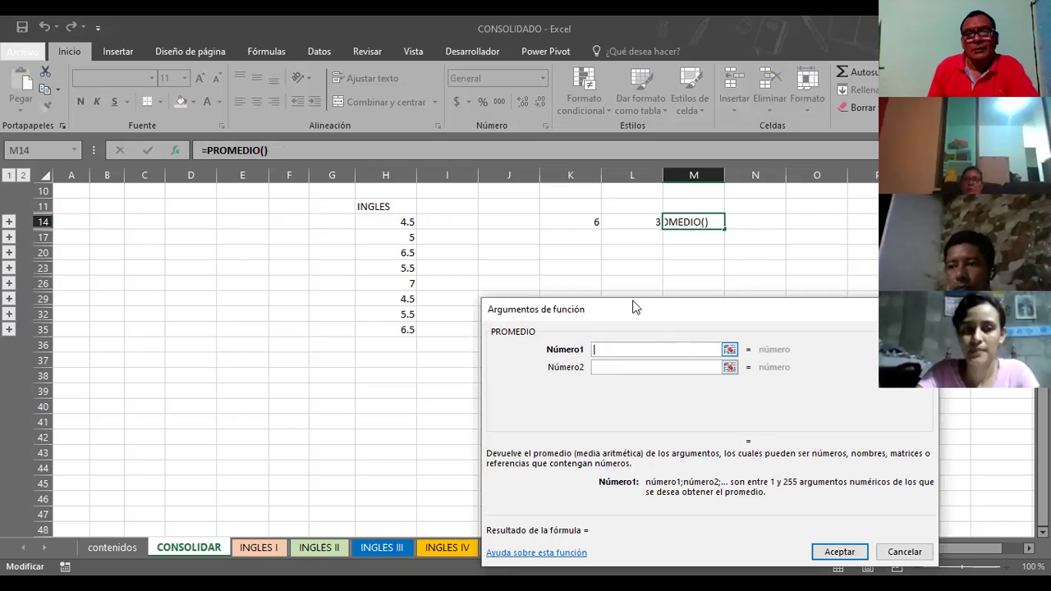
click(585, 224)
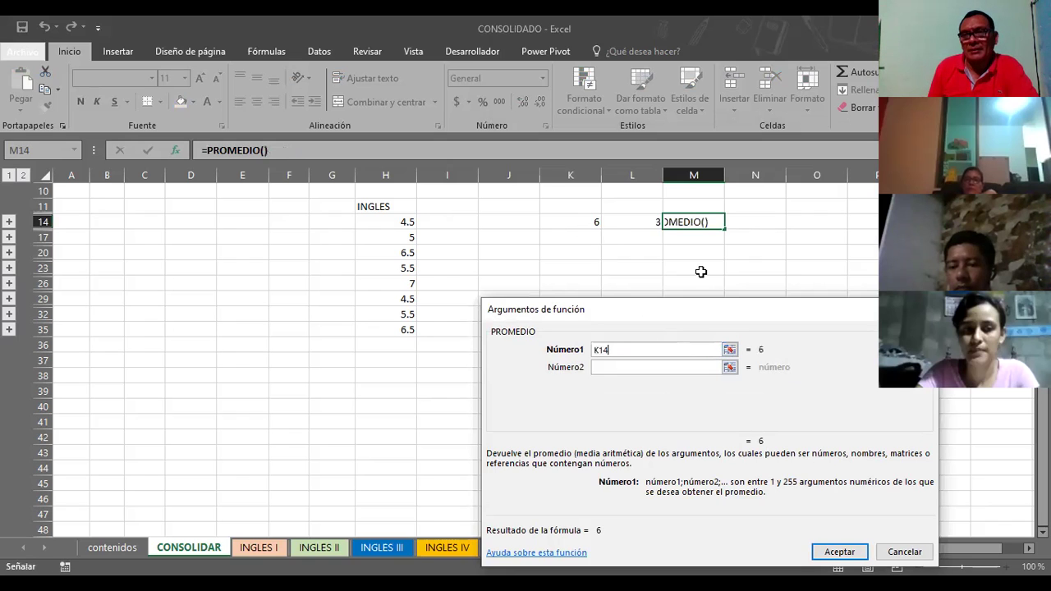
key(shift+Right)
click(833, 552)
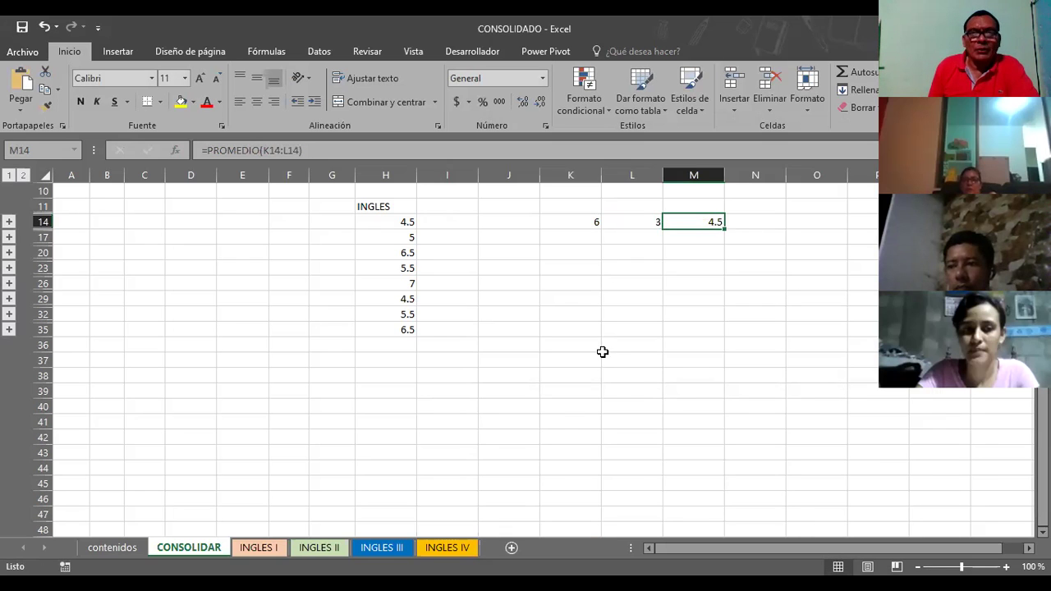
Step: Apply Todos los bordes to the INGLES column cells
drag(371, 207, 403, 332)
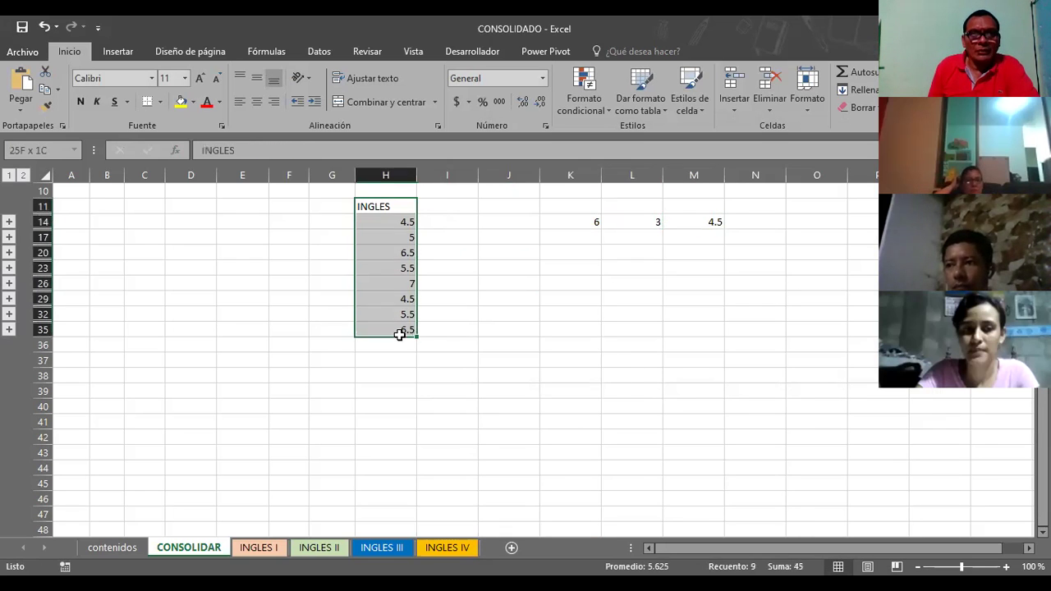
click(160, 103)
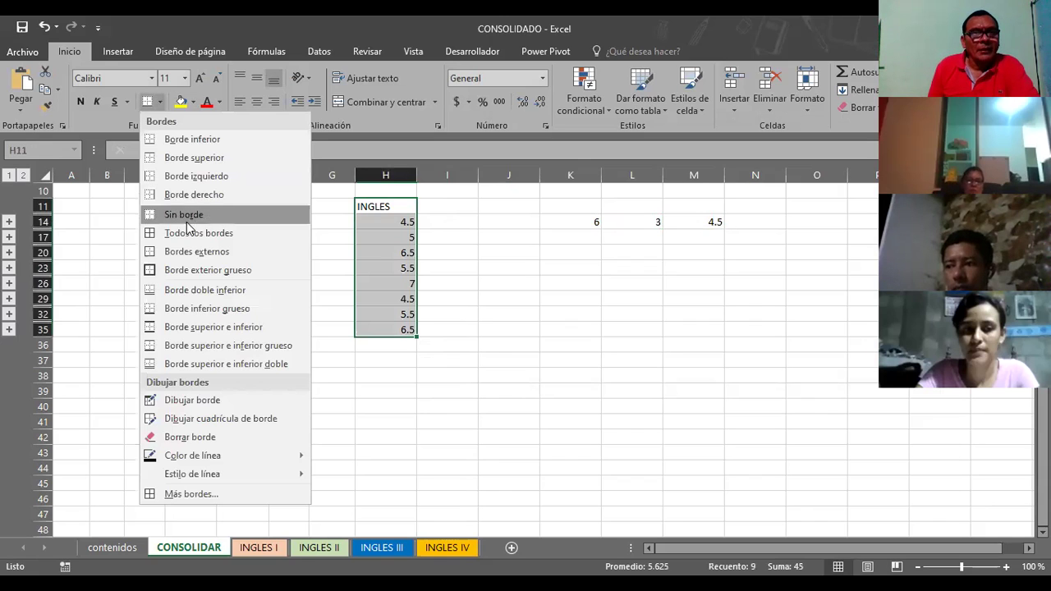
click(187, 232)
click(477, 251)
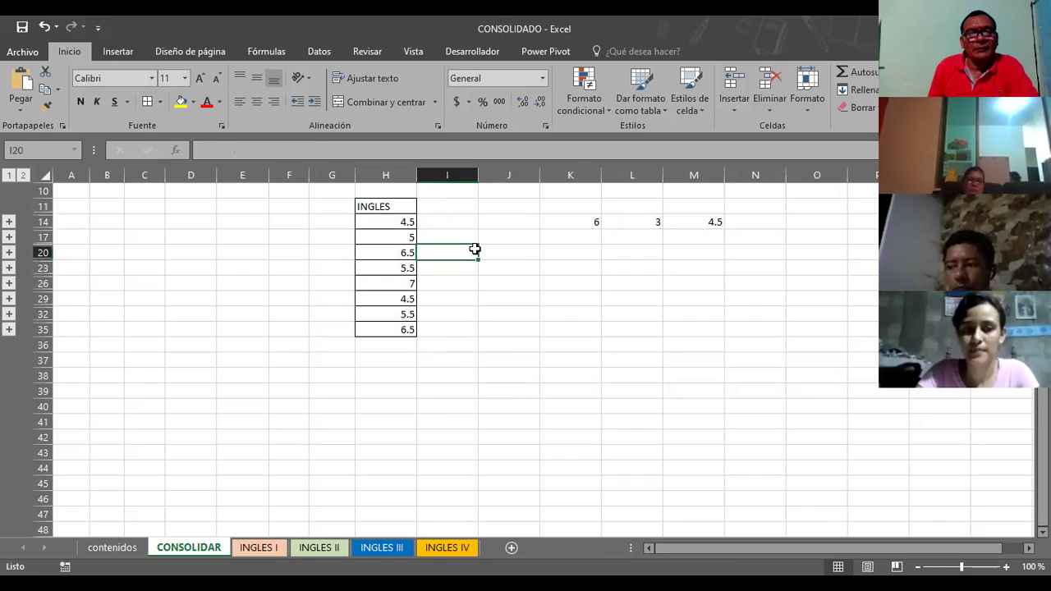
Step: Fill the INGLES column H11:H35 yellow
click(390, 212)
drag(390, 212, 387, 327)
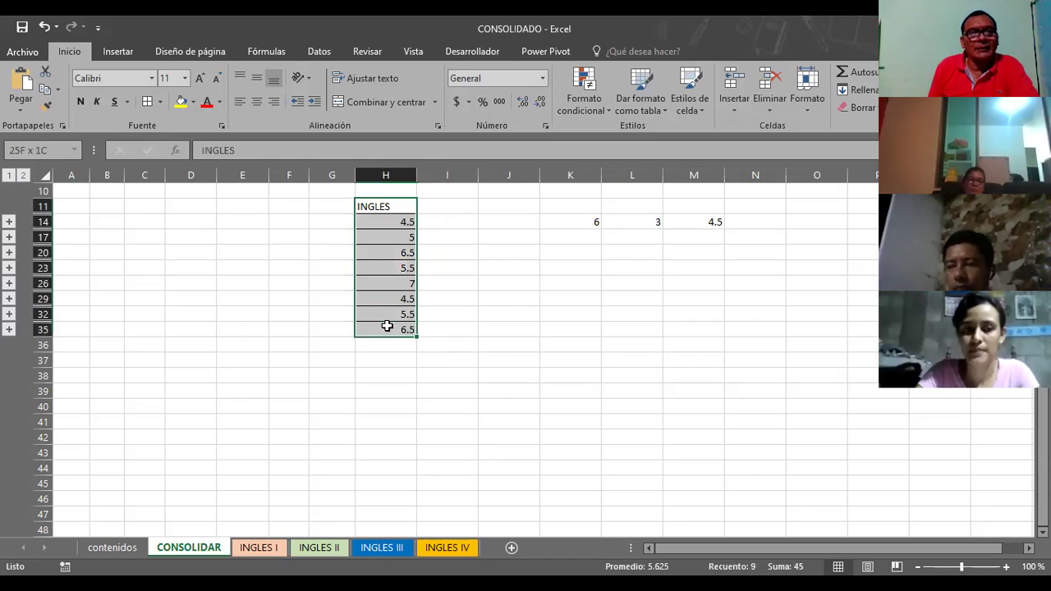
click(161, 102)
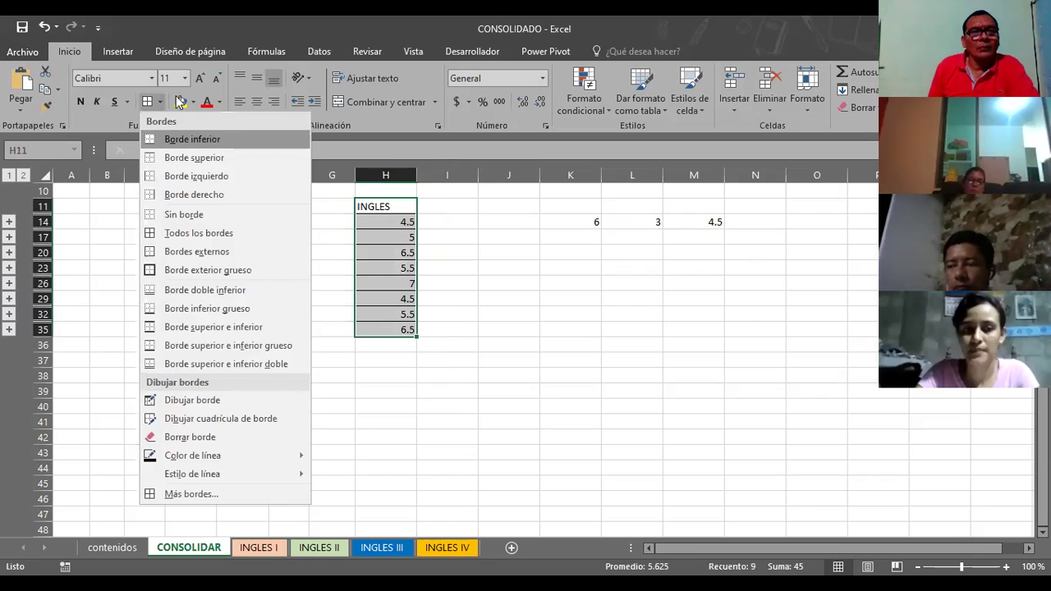
click(530, 251)
click(724, 225)
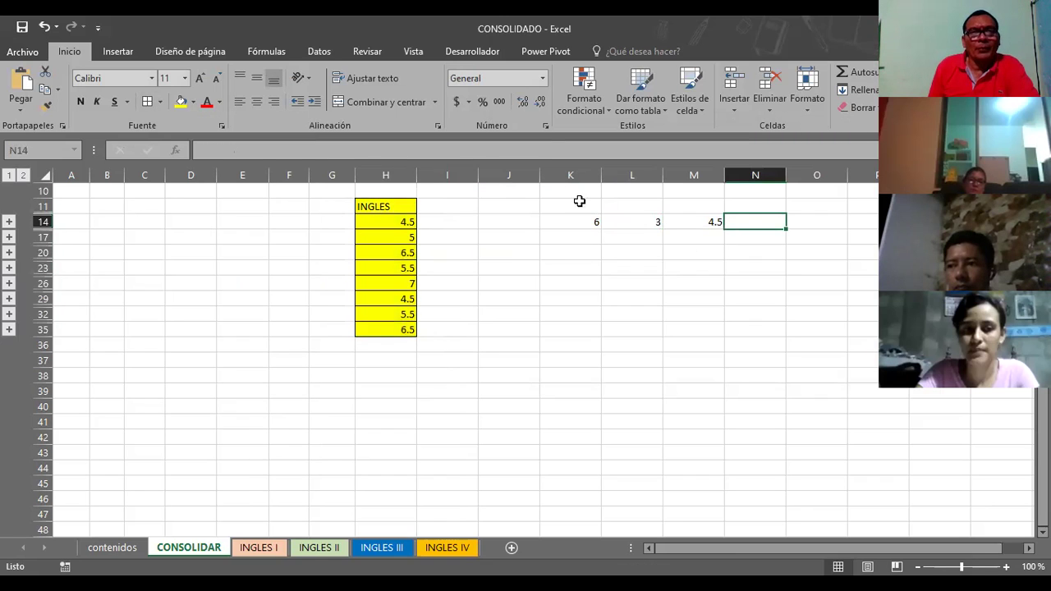
Step: Fill the 4.5 average in M14 yellow
click(711, 222)
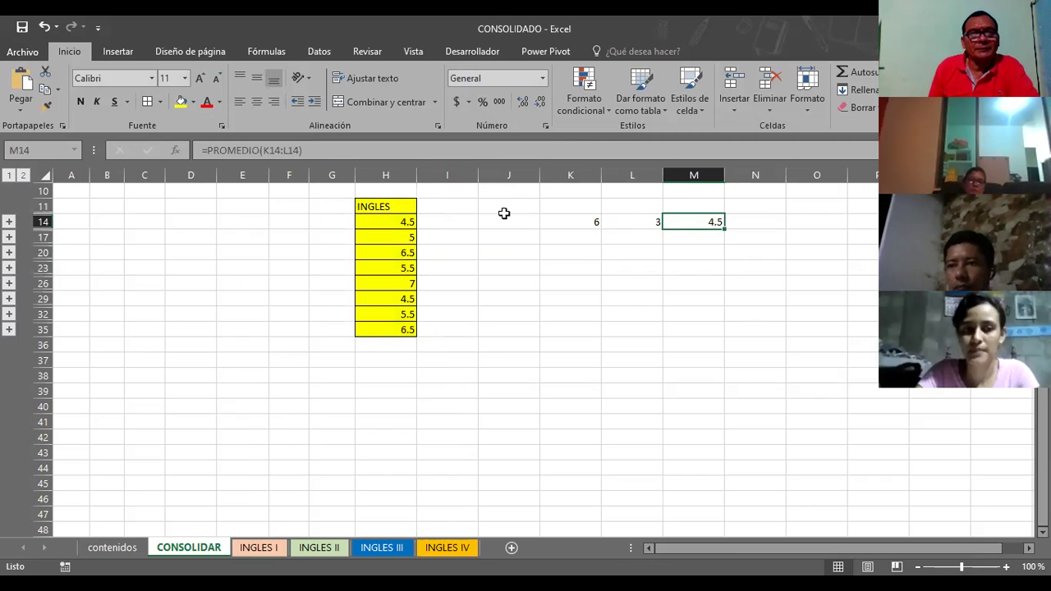
click(179, 102)
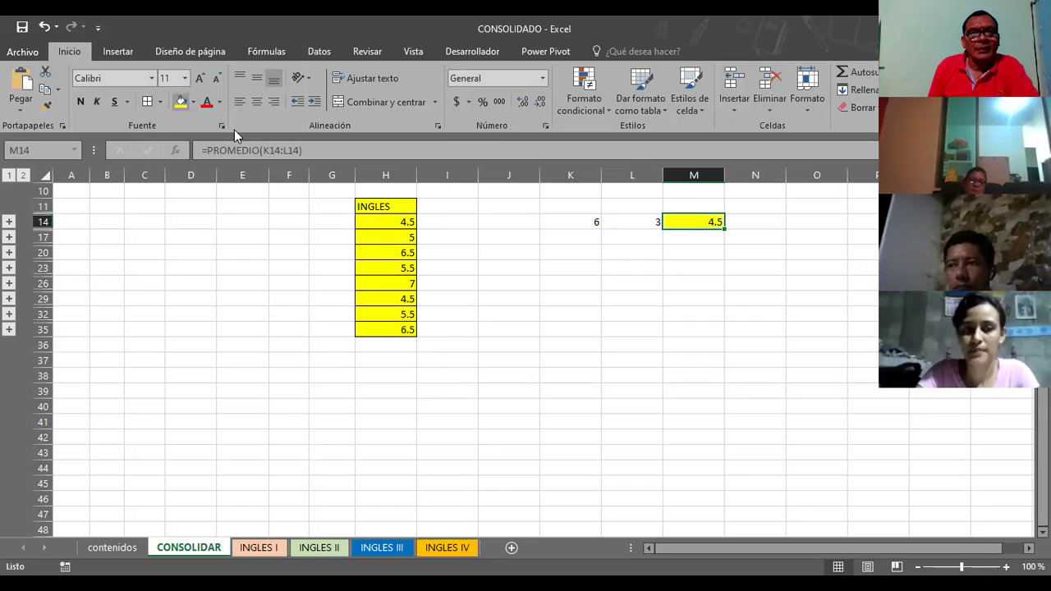
click(521, 270)
click(125, 51)
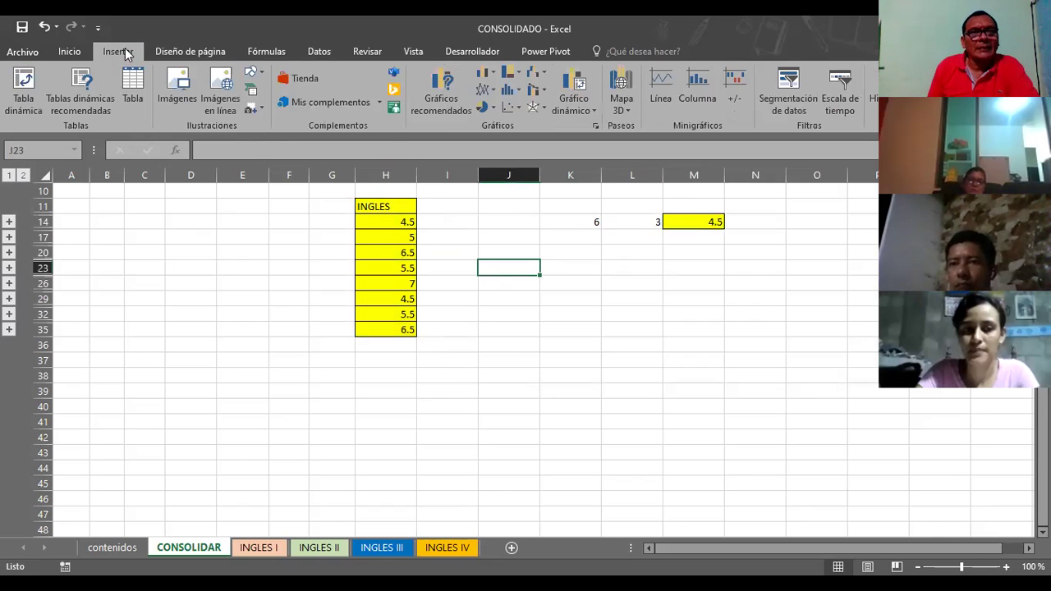
Step: Draw an arrow line from H14 across to L14 and give it a dark line style
click(253, 73)
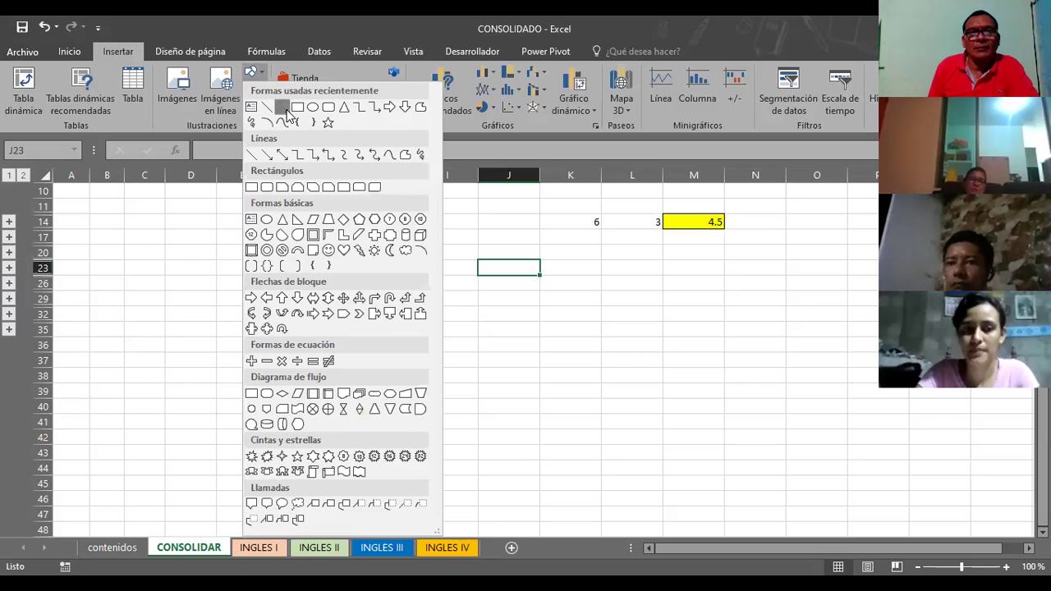
click(281, 107)
mouse_move(422, 220)
mouse_down()
mouse_move(595, 247)
mouse_move(652, 224)
mouse_up()
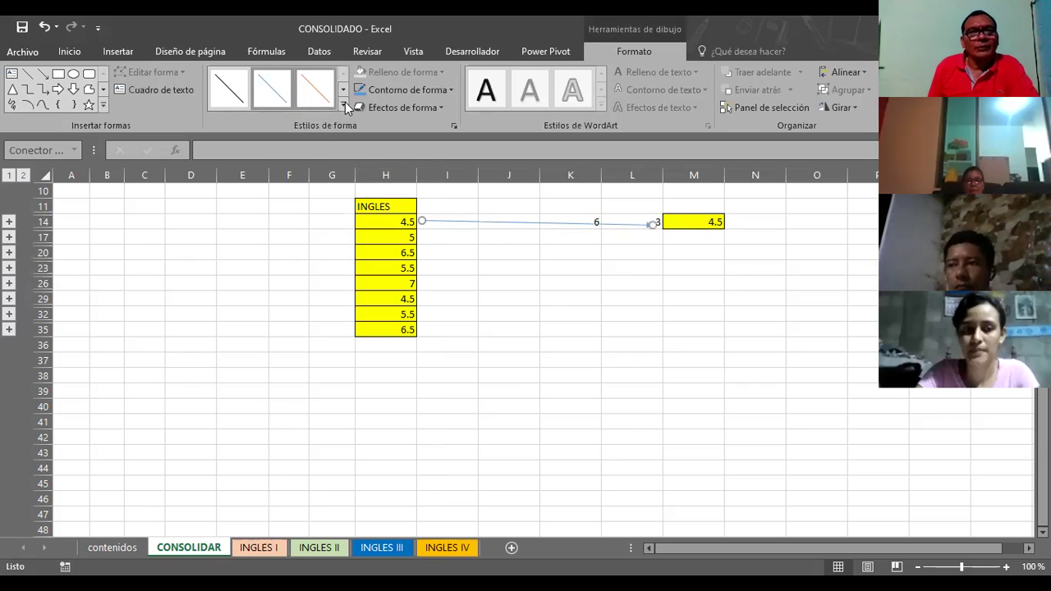
click(344, 105)
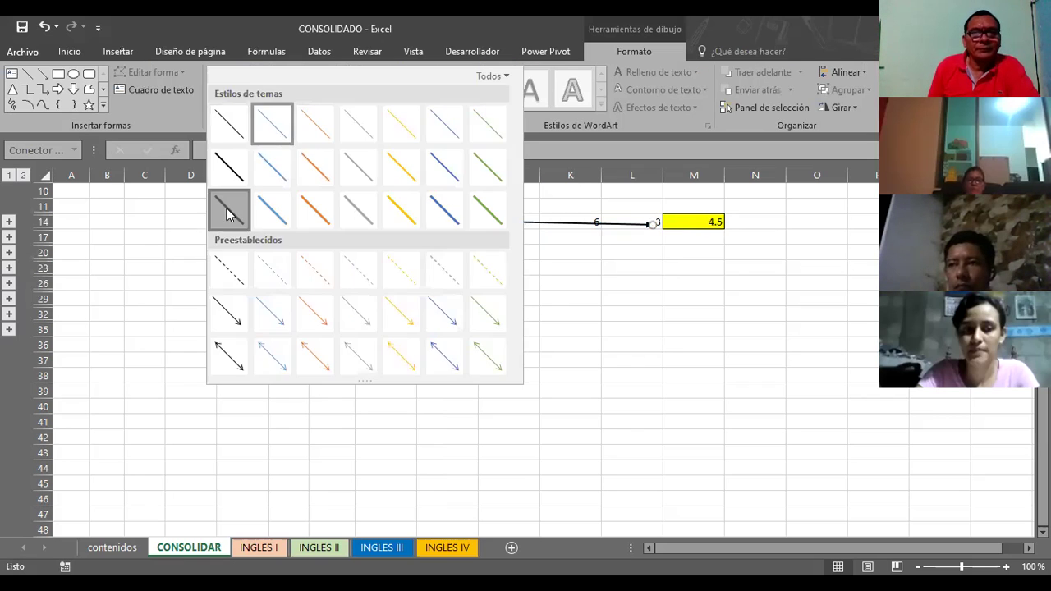
click(532, 249)
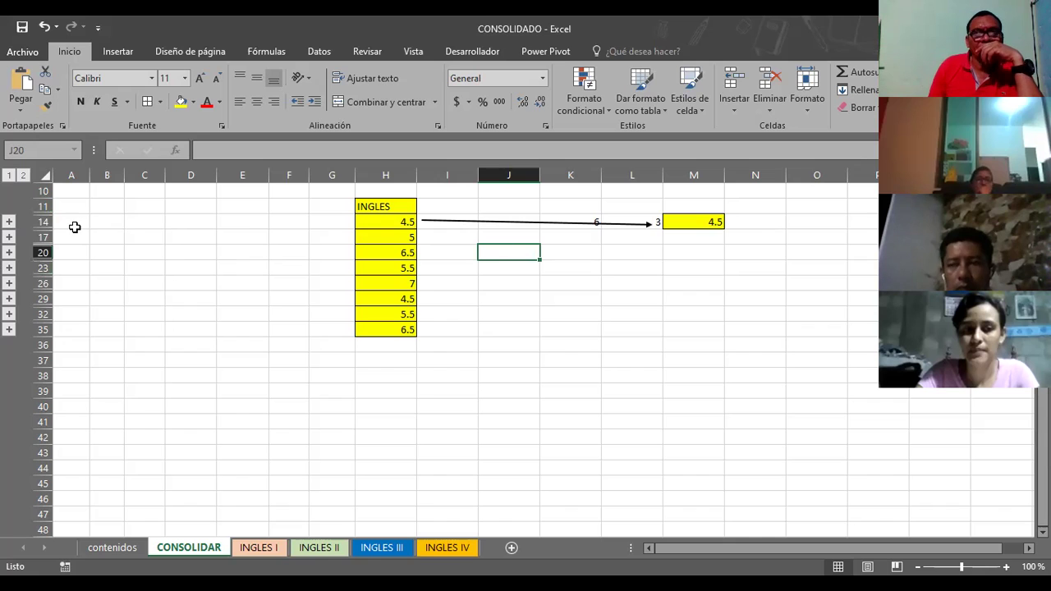
Step: Expand the outline groups above rows 14, 17, 20, 23, 26, 29 and 32
click(9, 221)
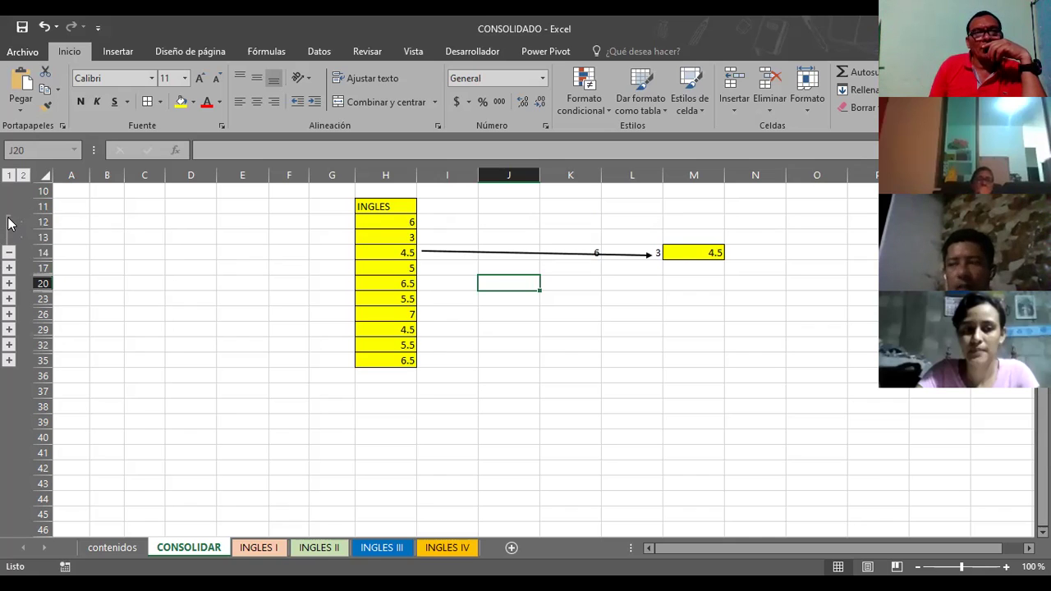
click(8, 267)
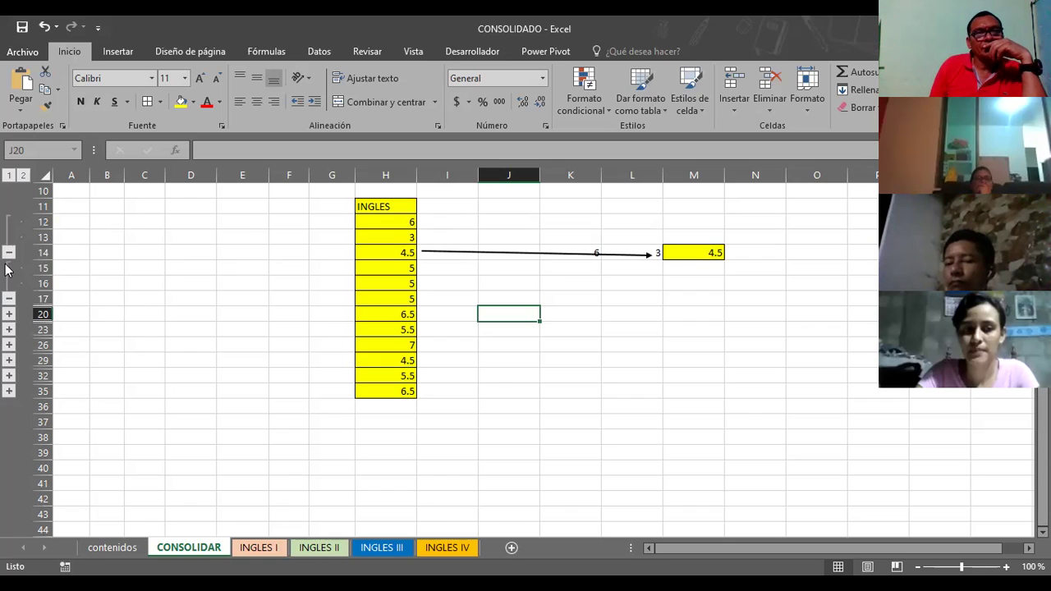
click(9, 315)
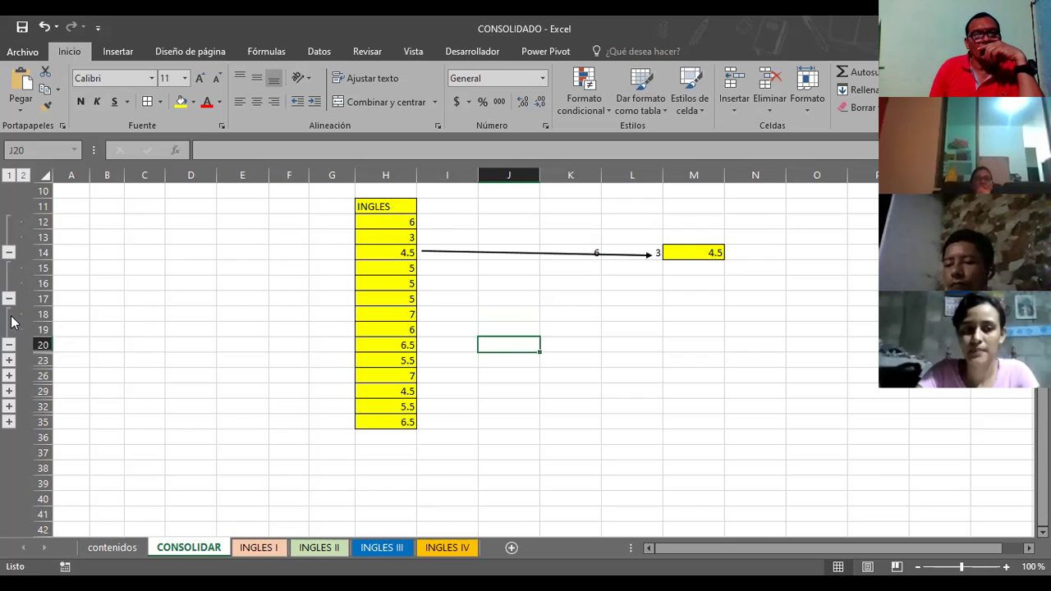
click(8, 361)
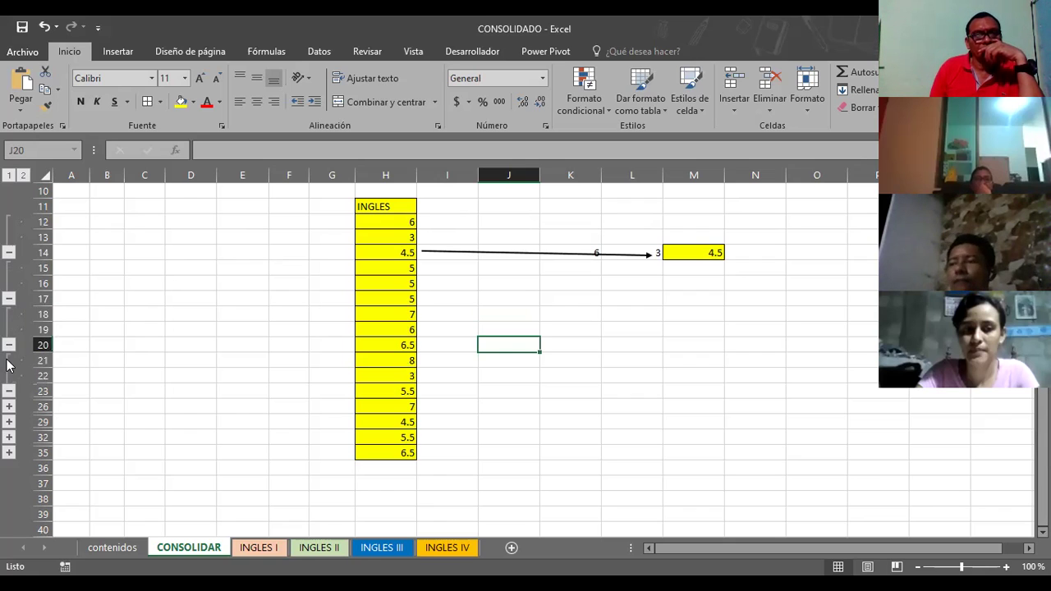
click(10, 408)
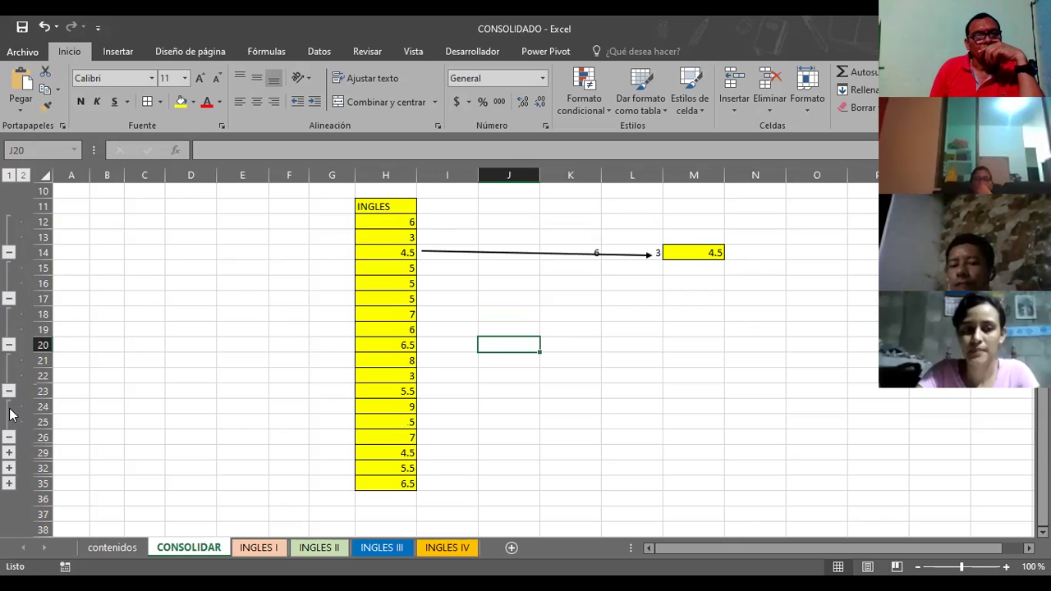
click(9, 453)
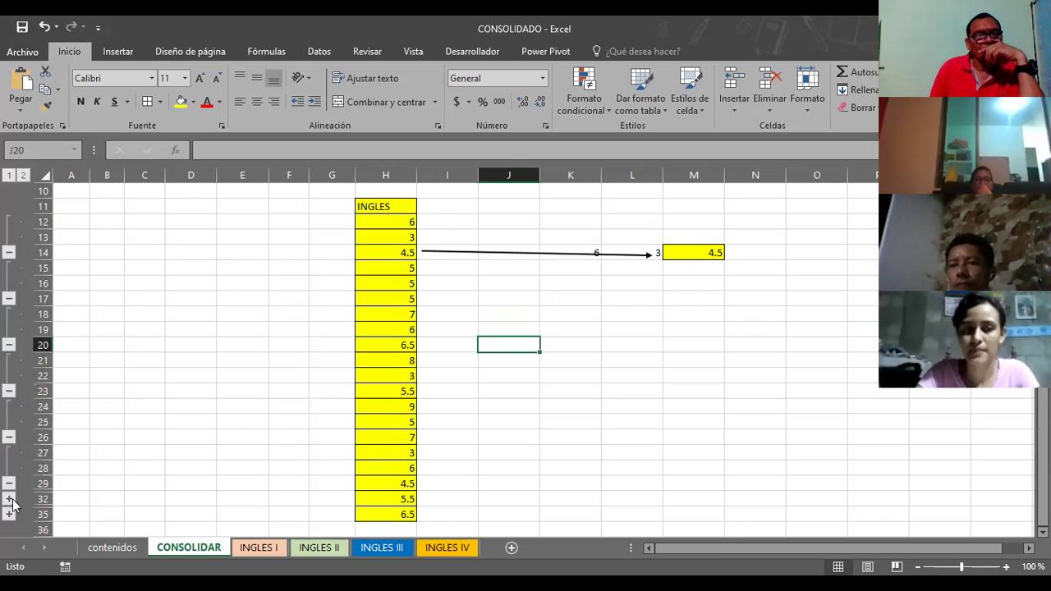
click(9, 498)
scroll(15, 510, down, 1)
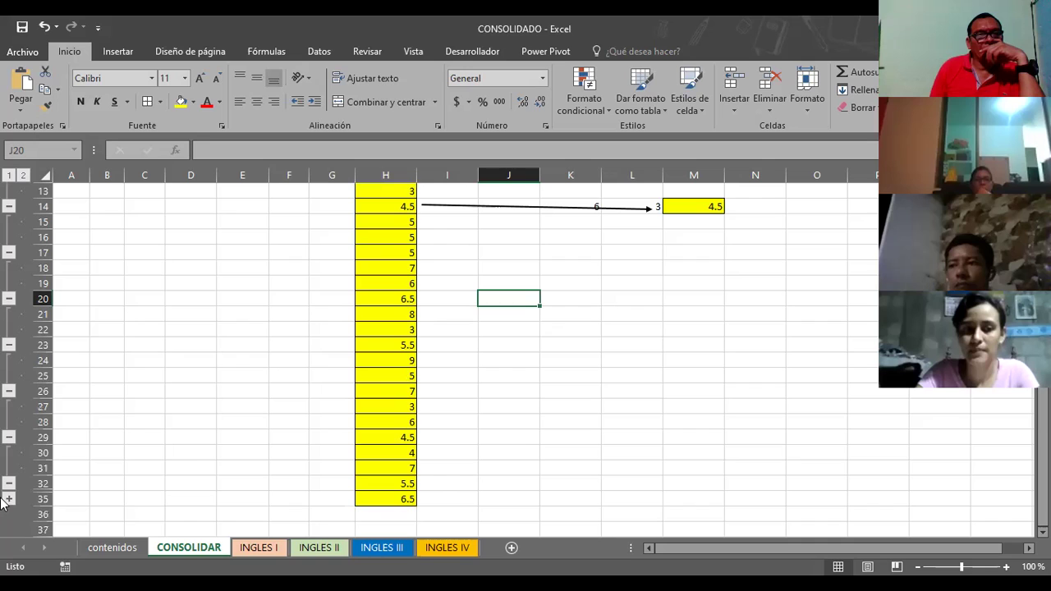
scroll(632, 401, up, 2)
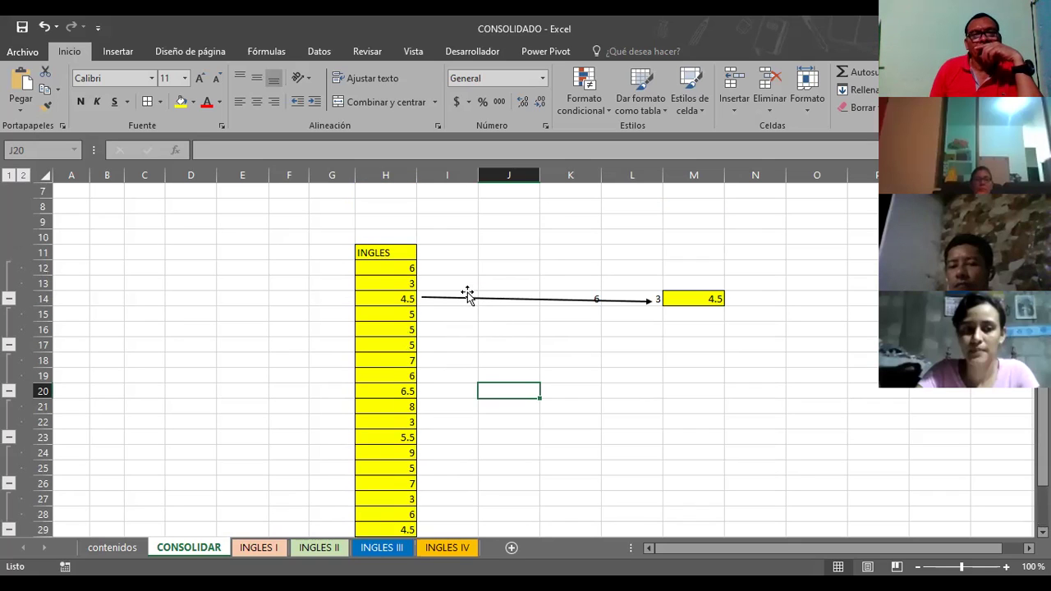
Step: Give the 4.5 average in H14 a dark blue fill and a larger font
click(393, 302)
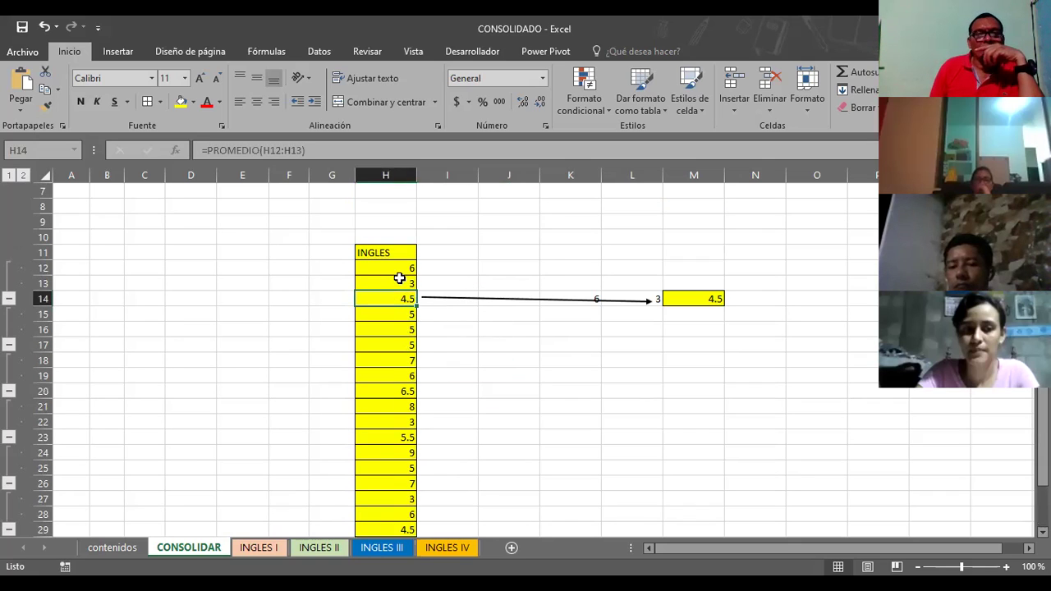
click(396, 307)
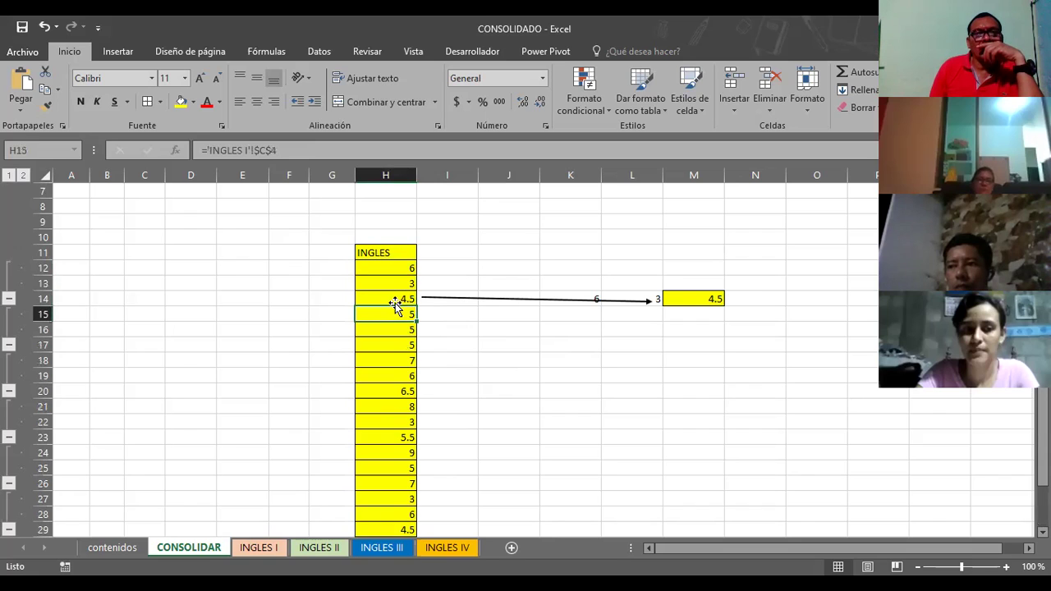
click(395, 296)
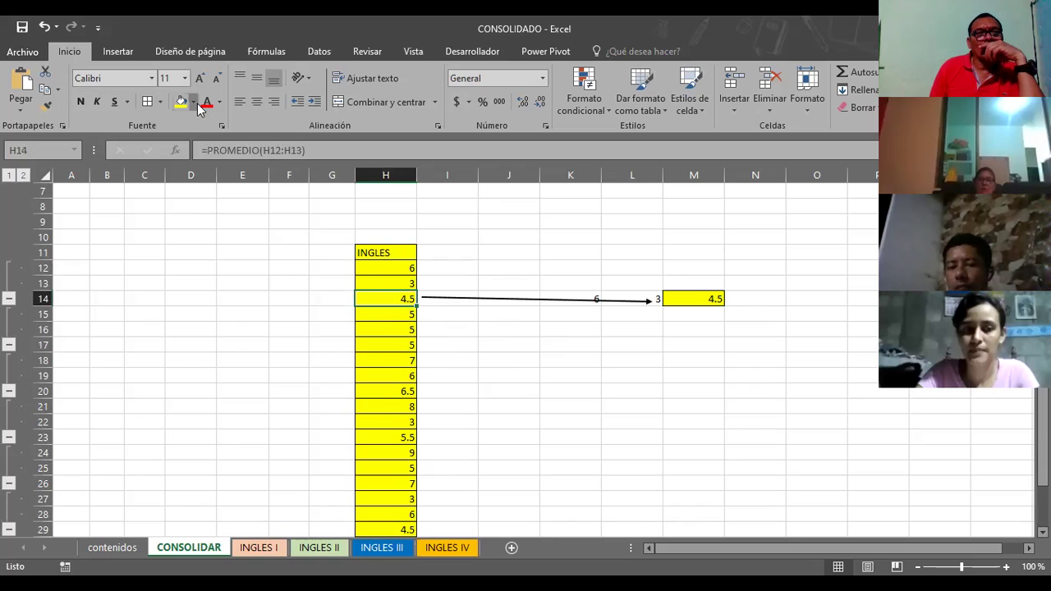
click(195, 102)
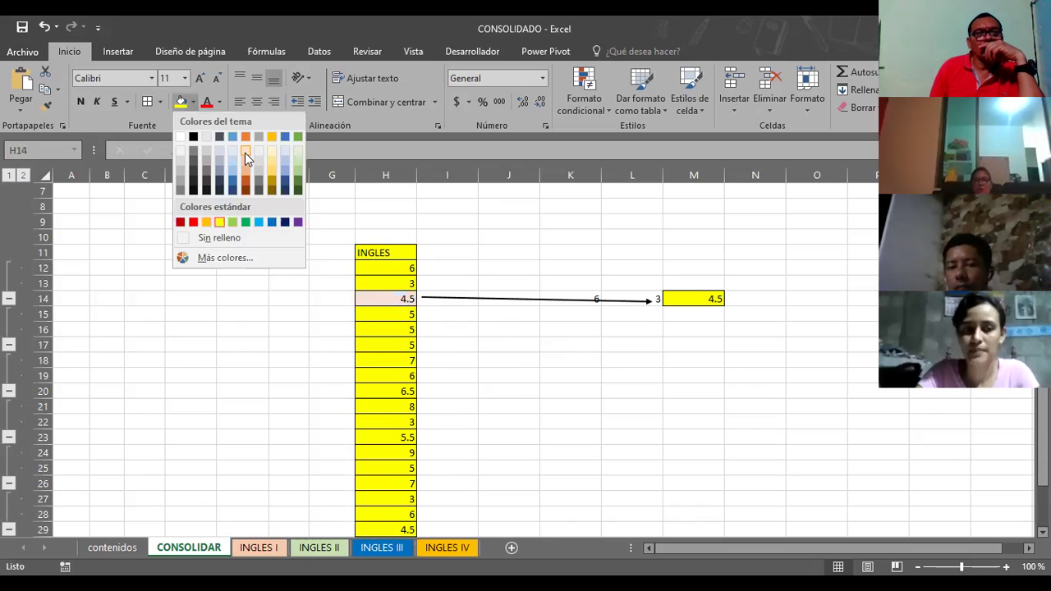
click(284, 180)
click(203, 74)
click(301, 285)
Step: Give H17 the same dark blue fill and enlarge its font to 14 points
click(387, 270)
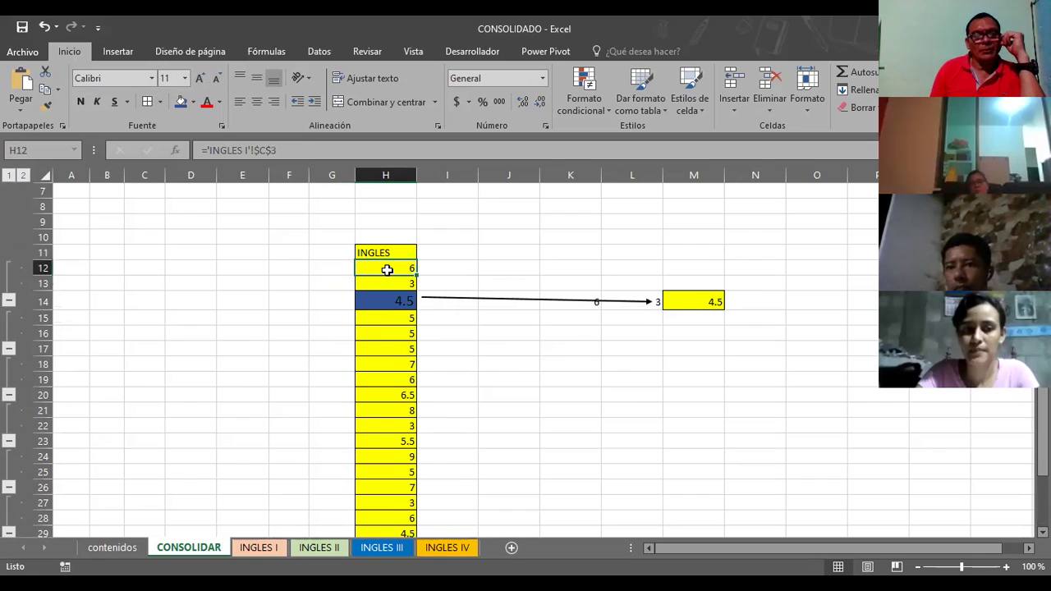
click(385, 281)
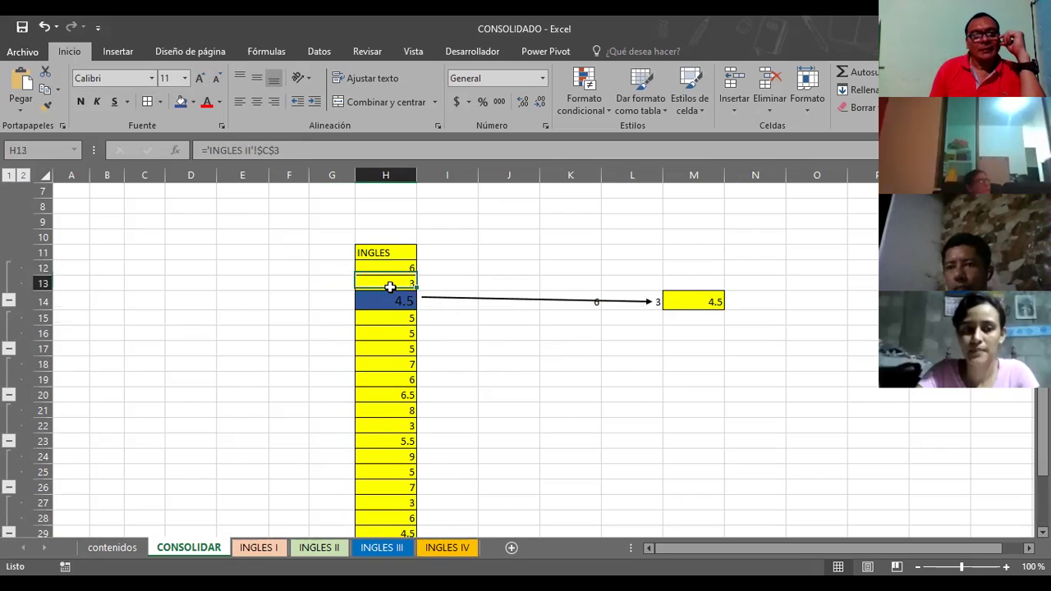
click(389, 298)
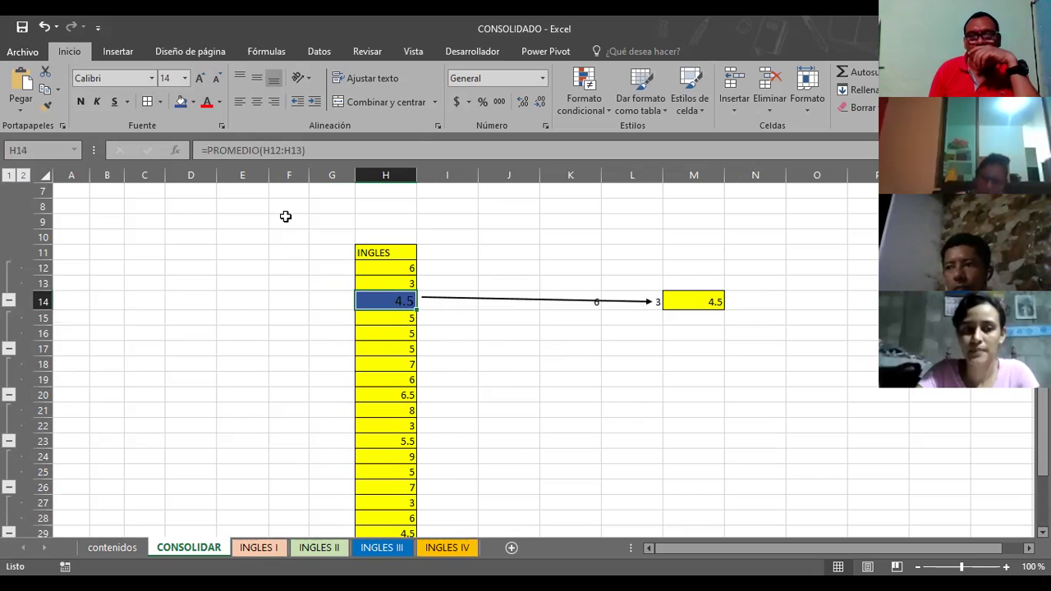
click(383, 349)
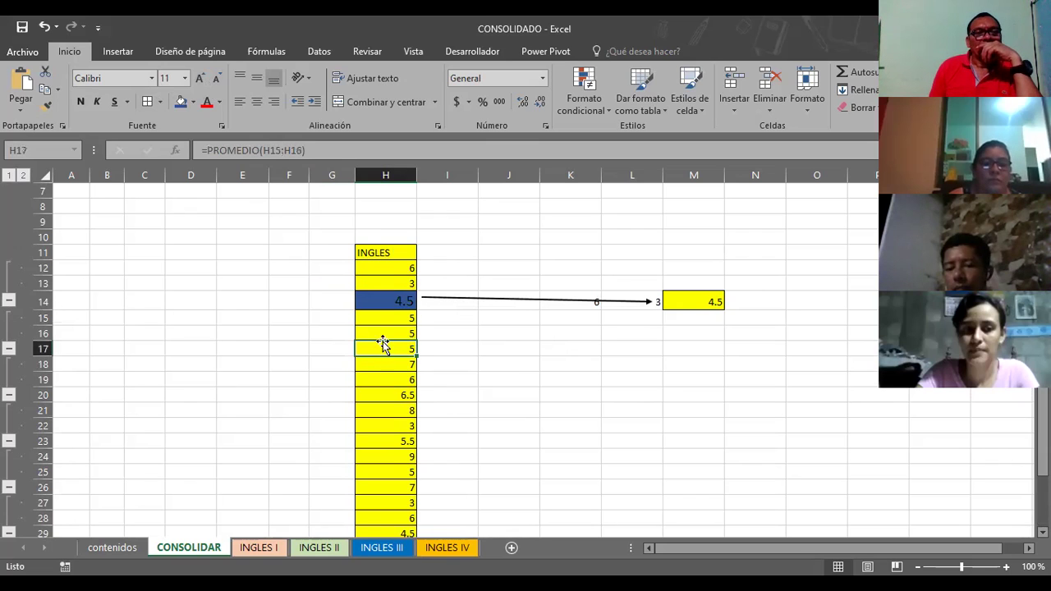
click(179, 105)
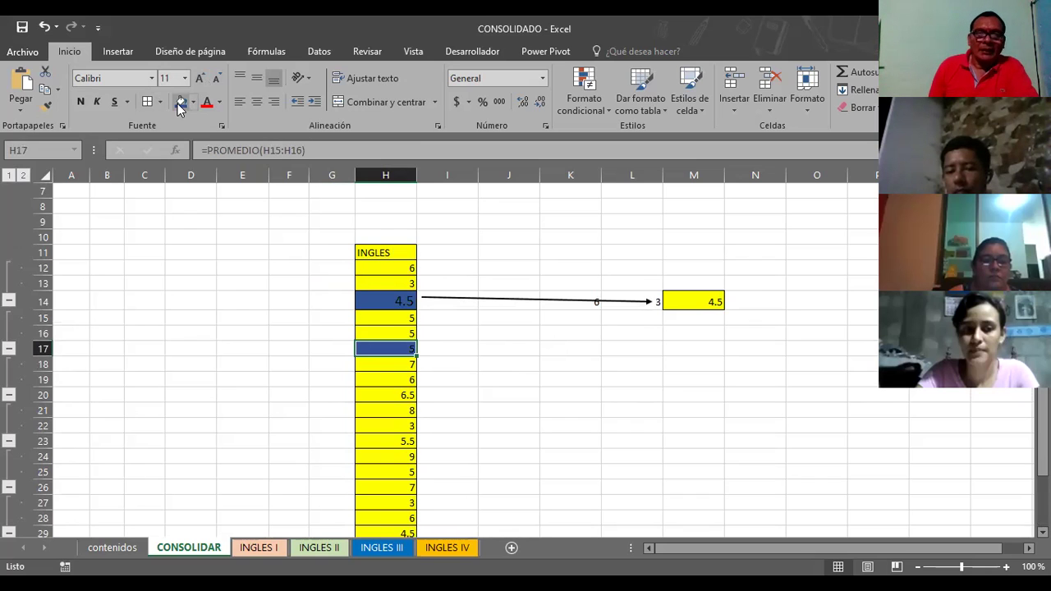
click(200, 82)
click(200, 82)
Step: Fill the H20 average dark blue and enlarge it to 14 points
scroll(561, 252, down, 1)
scroll(560, 252, down, 1)
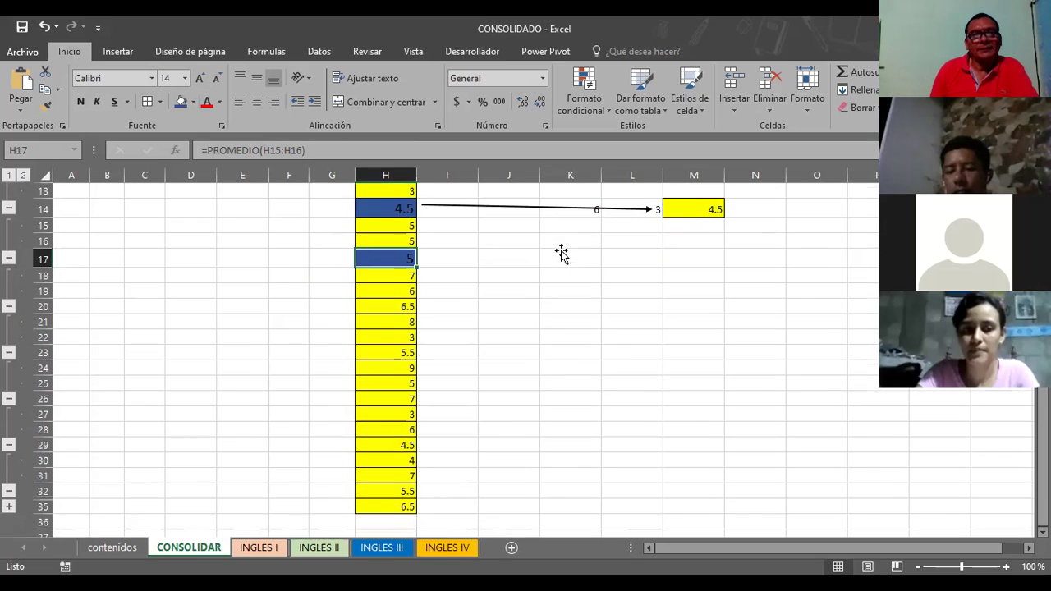
click(392, 310)
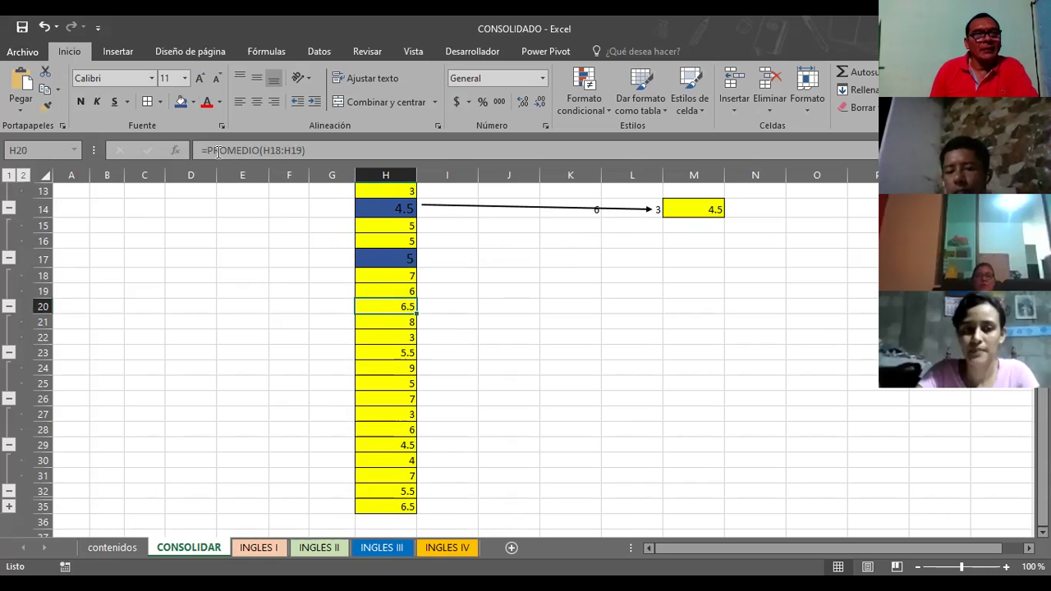
click(201, 77)
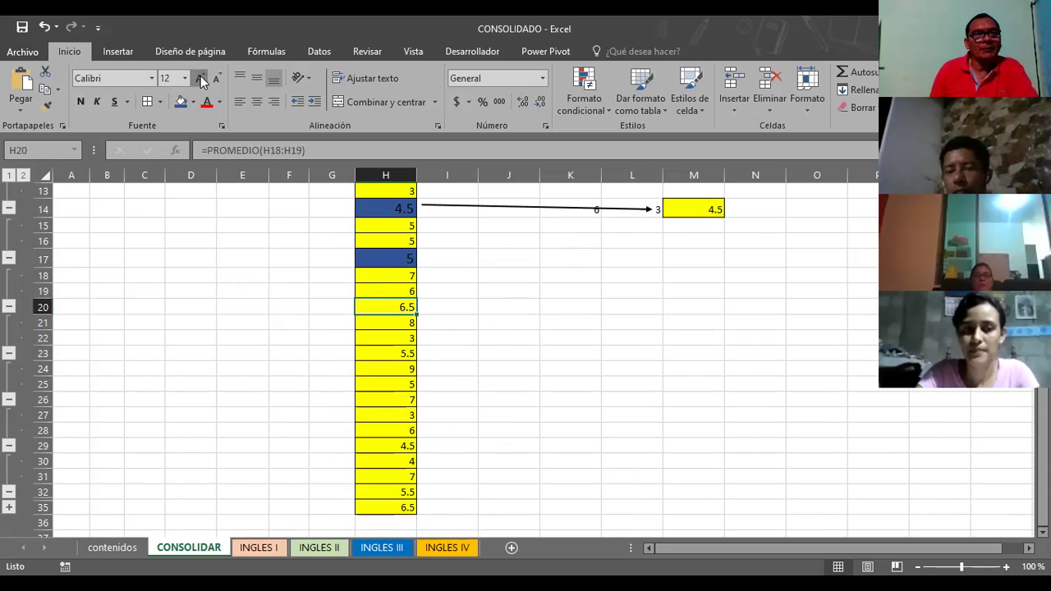
click(200, 76)
click(181, 102)
Step: Fill the H23 average dark blue and enlarge it to 14 points
scroll(510, 291, down, 1)
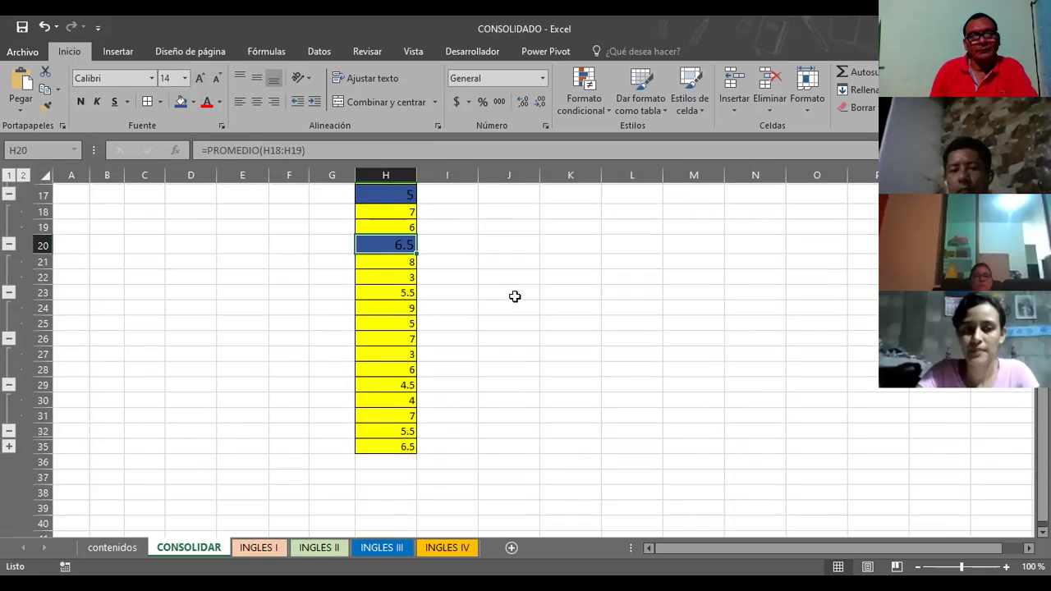
scroll(514, 295, down, 1)
click(393, 256)
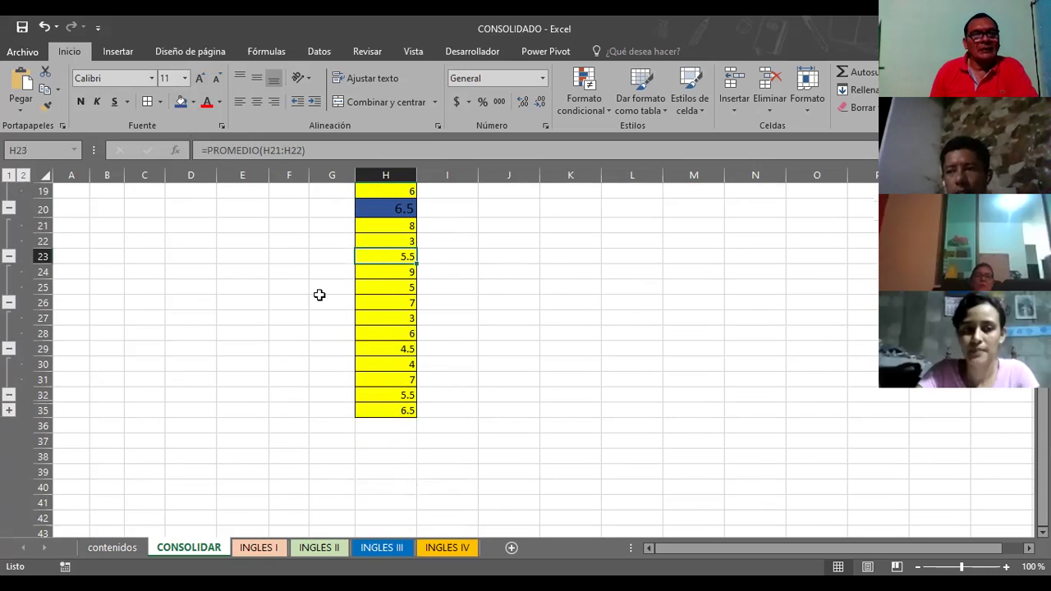
click(182, 102)
click(201, 77)
click(201, 77)
Step: Select empty cell J25 and bring up the Datos ribbon commands
click(535, 285)
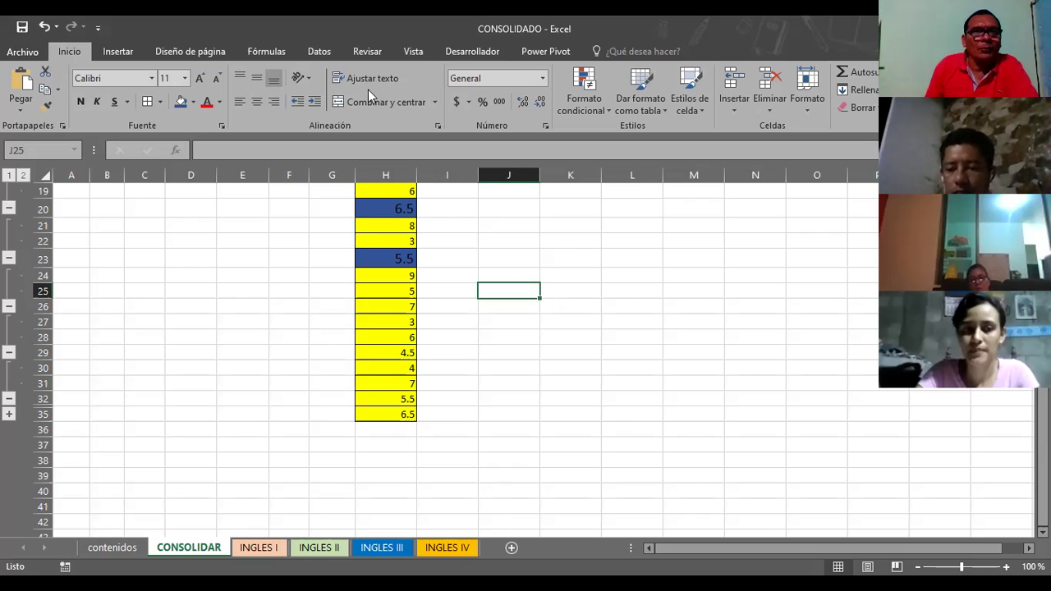
click(317, 51)
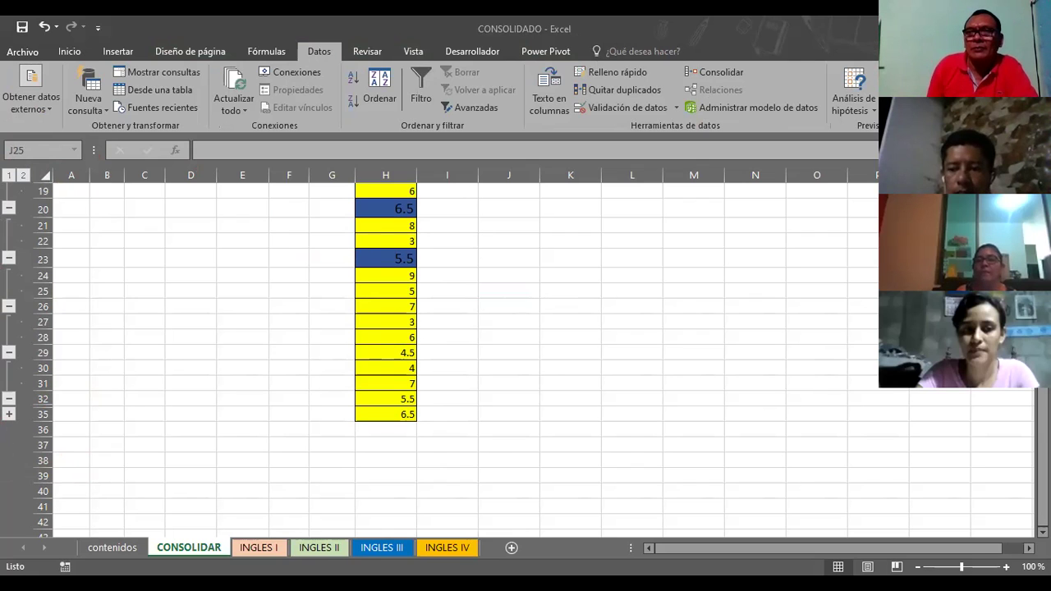
Step: With J25 selected, ungroup by Columnas in the Desagrupar dialog
click(509, 290)
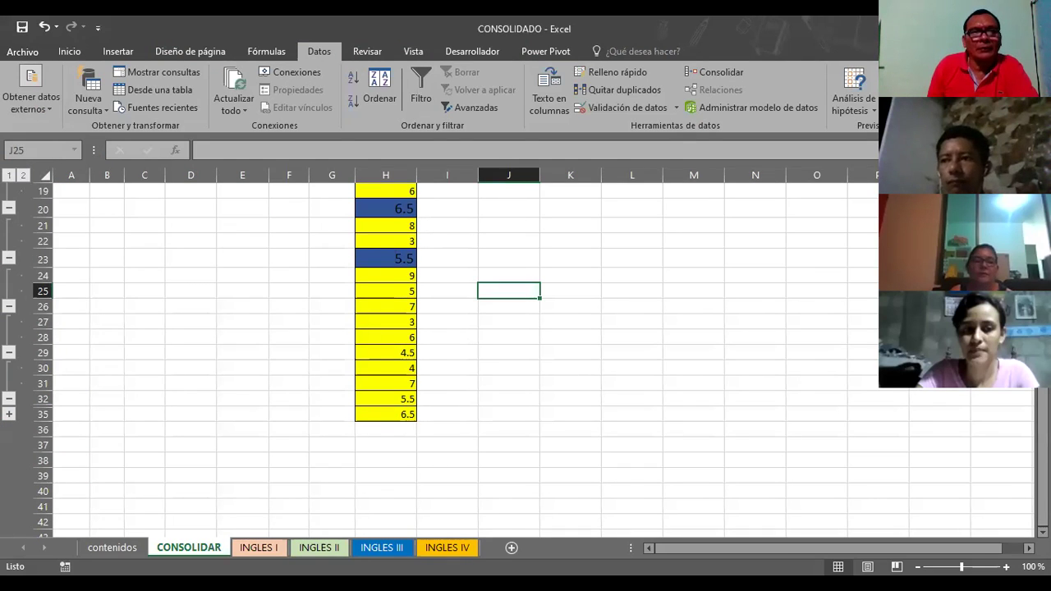
key(alt+shift+Left)
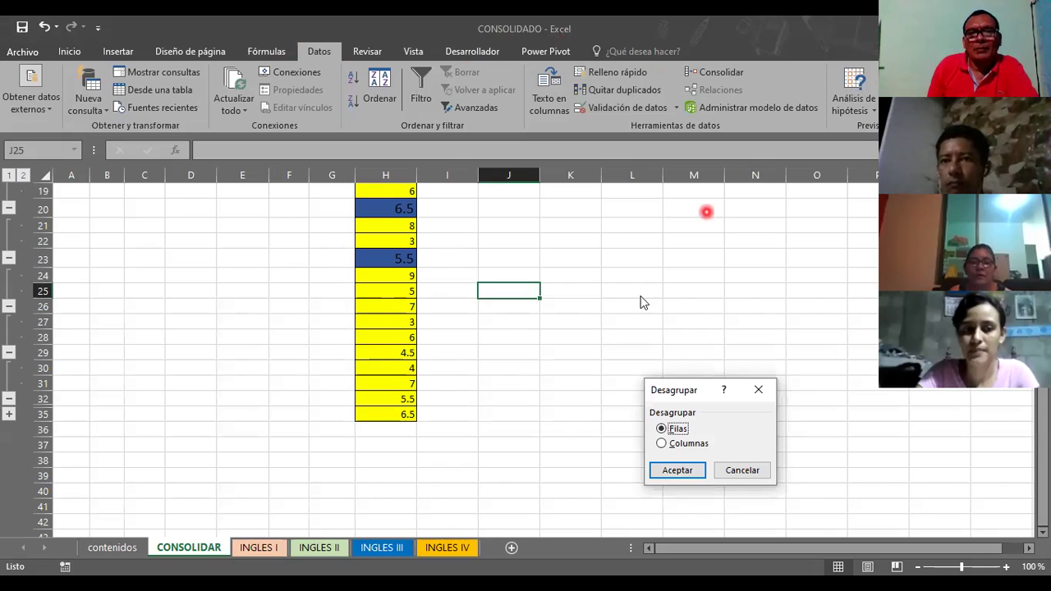
click(875, 164)
click(462, 264)
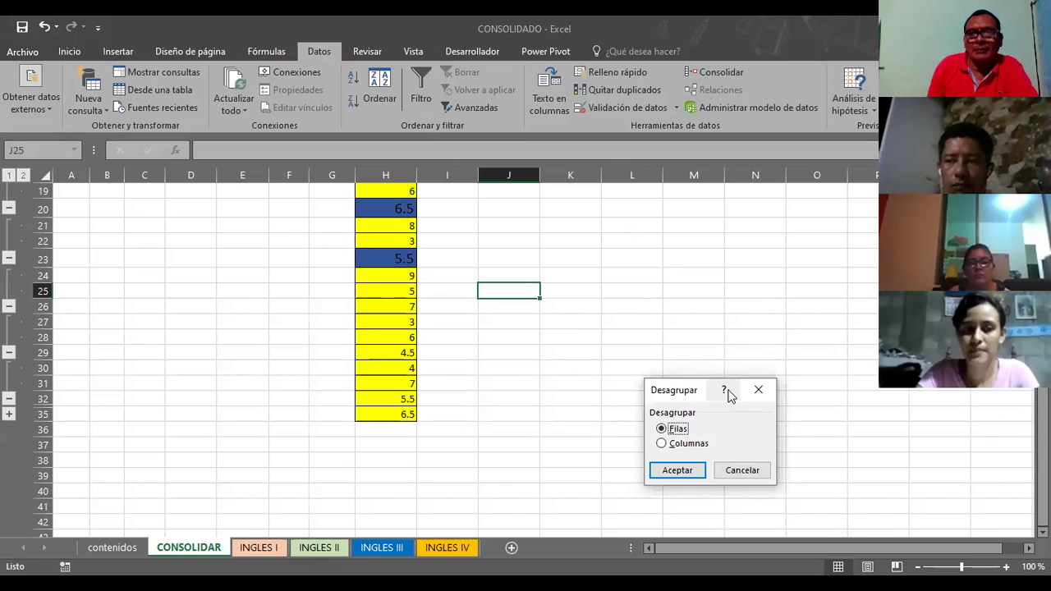
drag(680, 382, 638, 223)
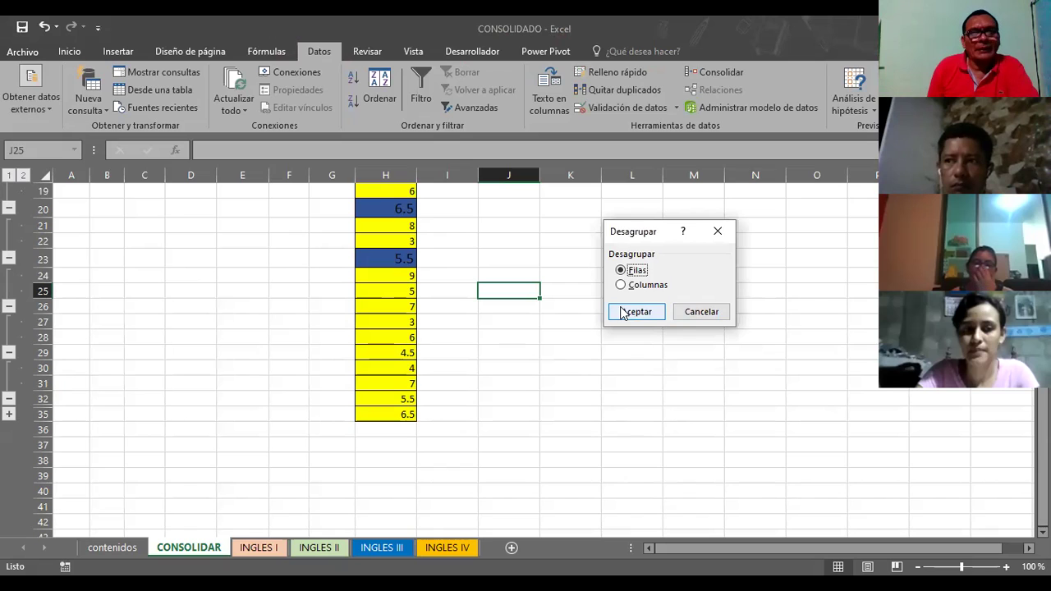
click(621, 285)
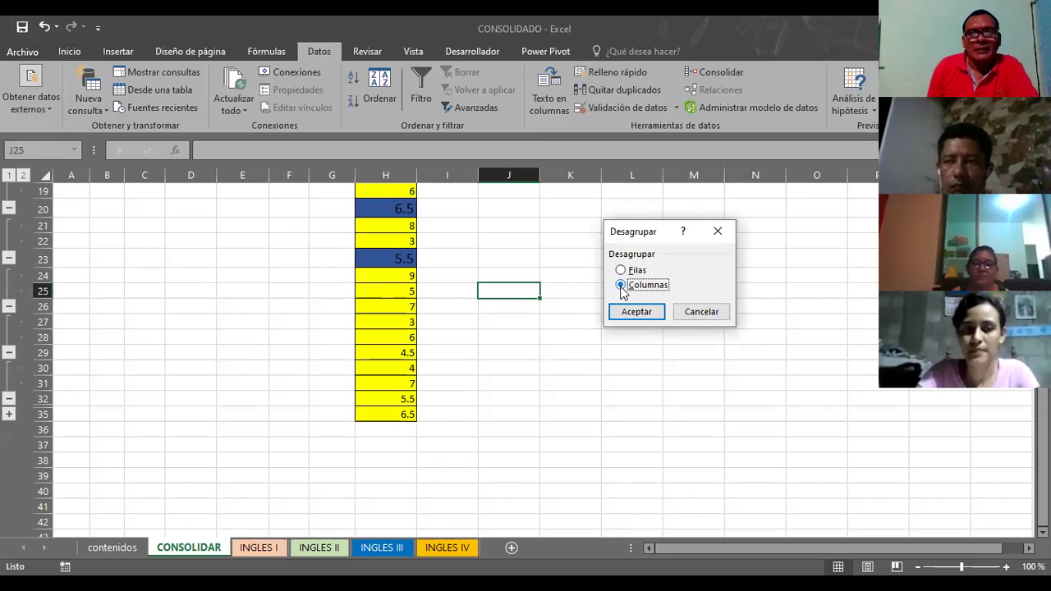
click(628, 315)
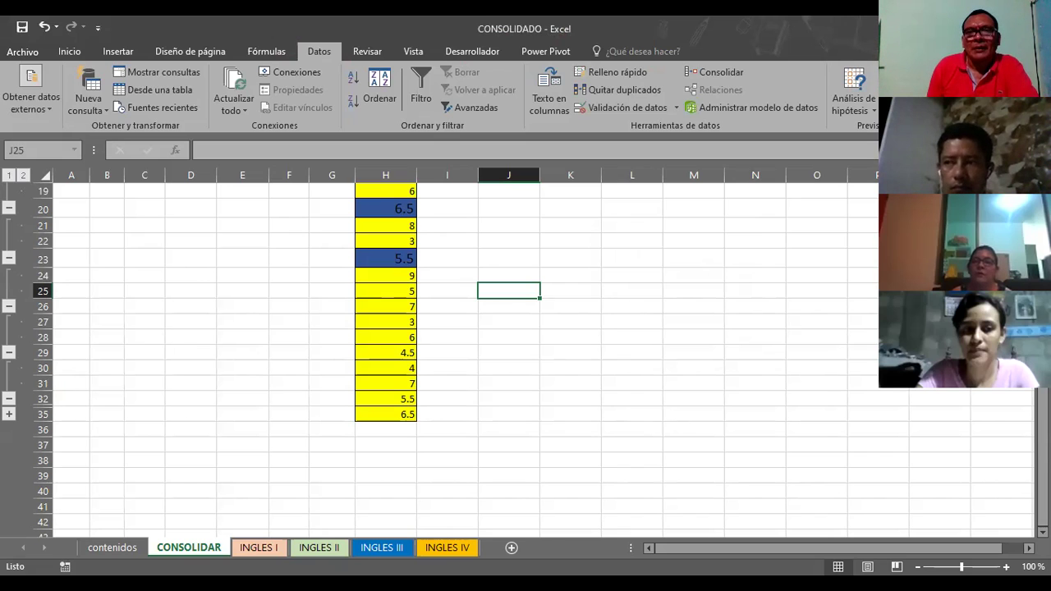
Step: Ungroup row 25 by Filas and cancel the modify-outline prompt
key(shift+alt+Left)
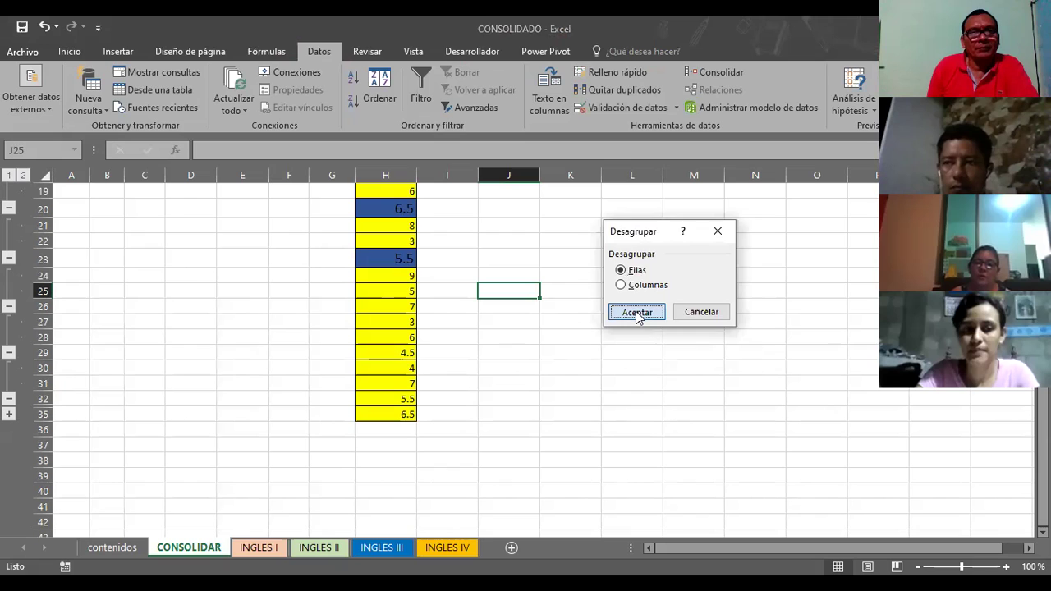
click(638, 314)
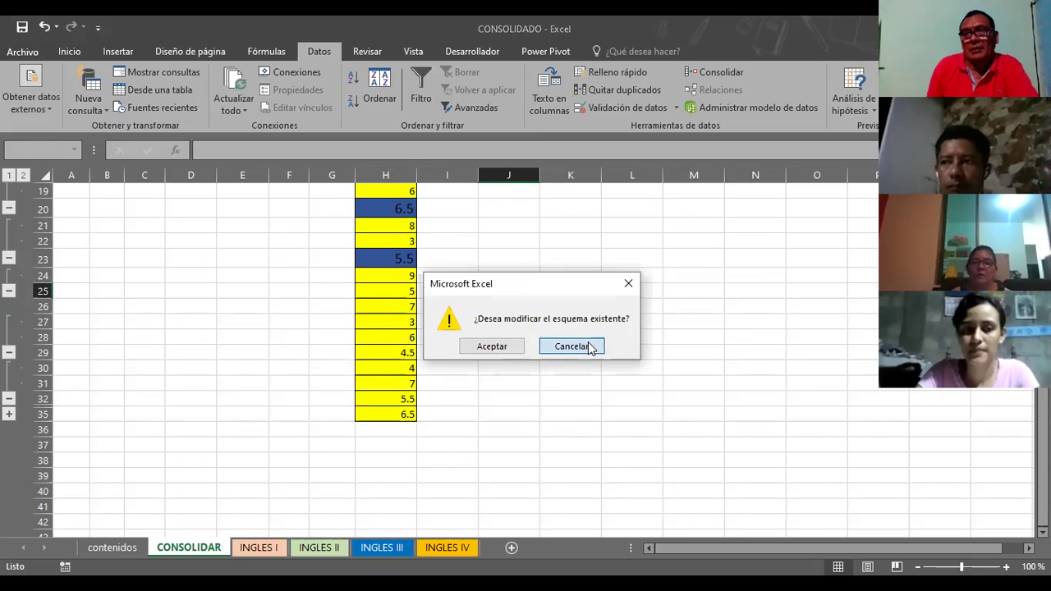
click(591, 346)
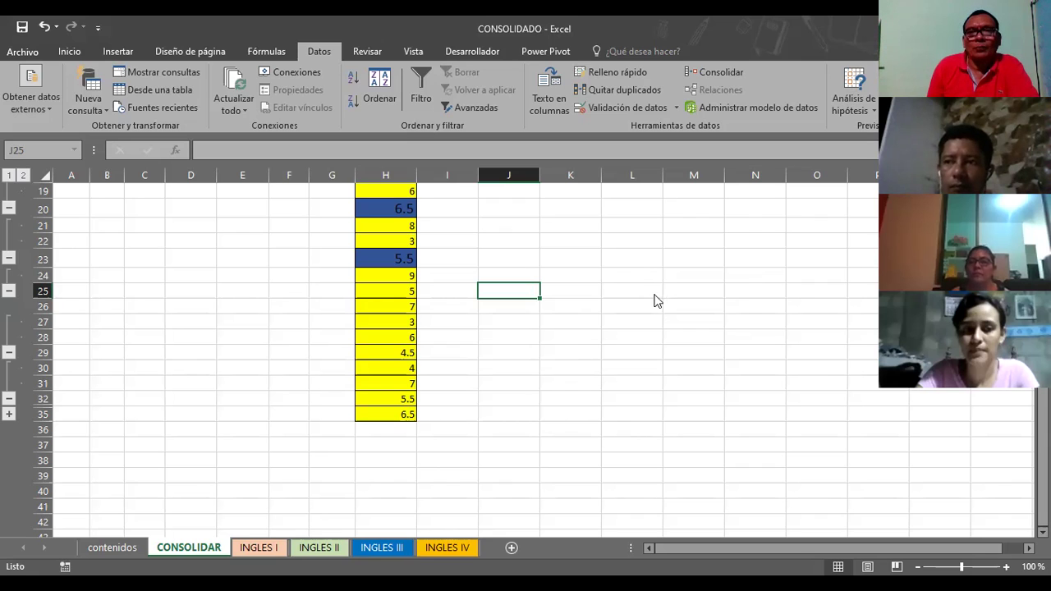
key(shift+alt+Right)
Step: Regroup row 25 and collapse the detail rows under the averages in rows 20–32
click(641, 316)
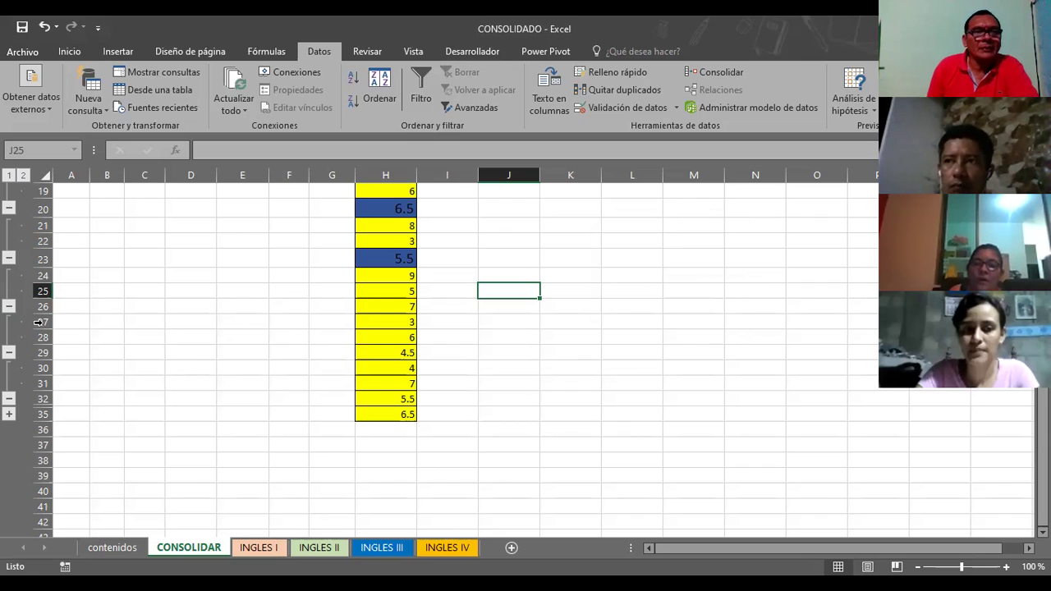
click(10, 308)
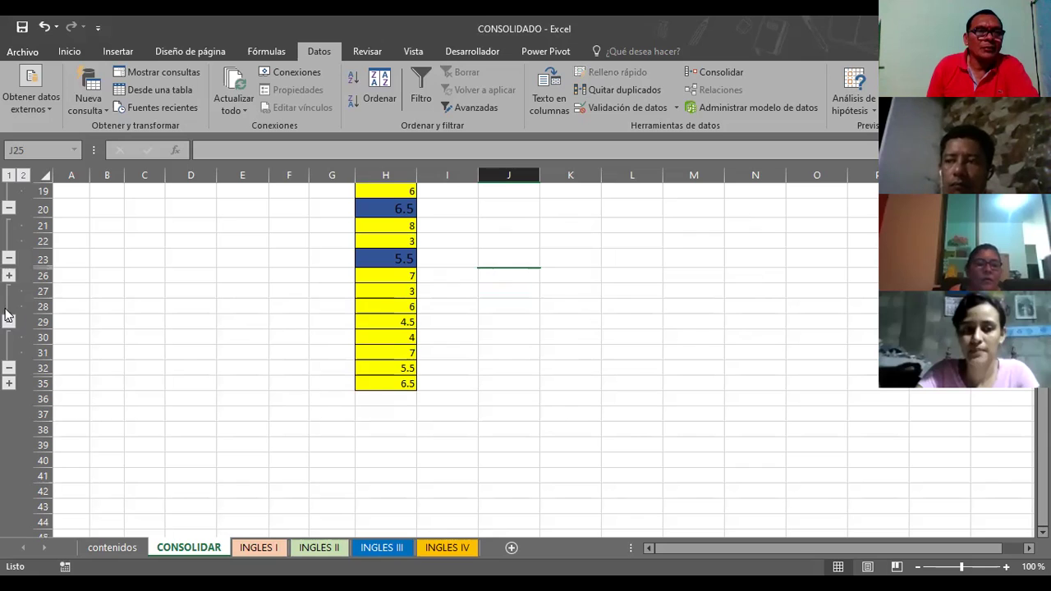
click(9, 324)
click(8, 257)
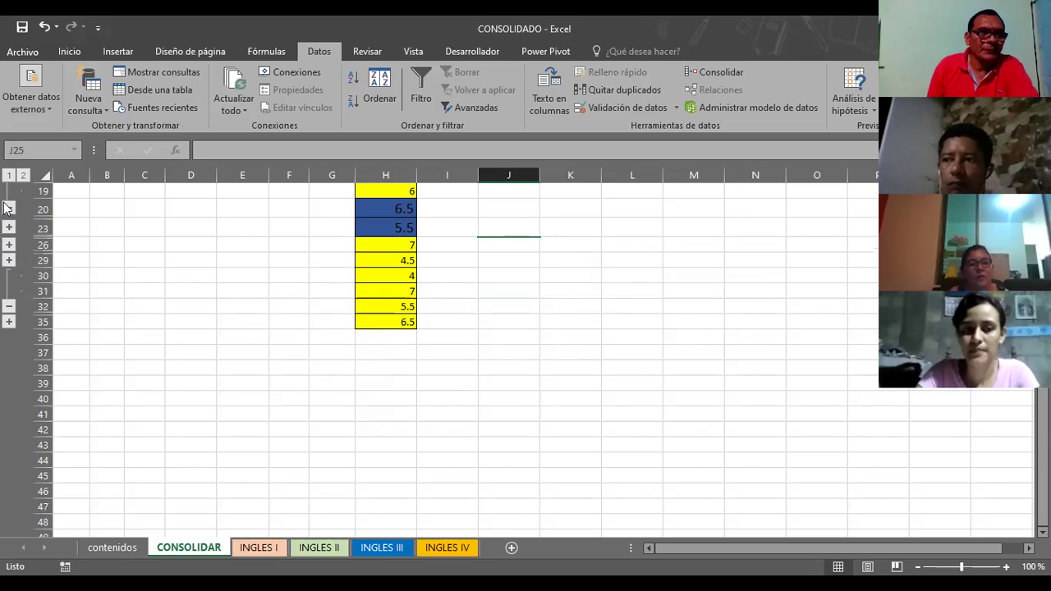
click(9, 208)
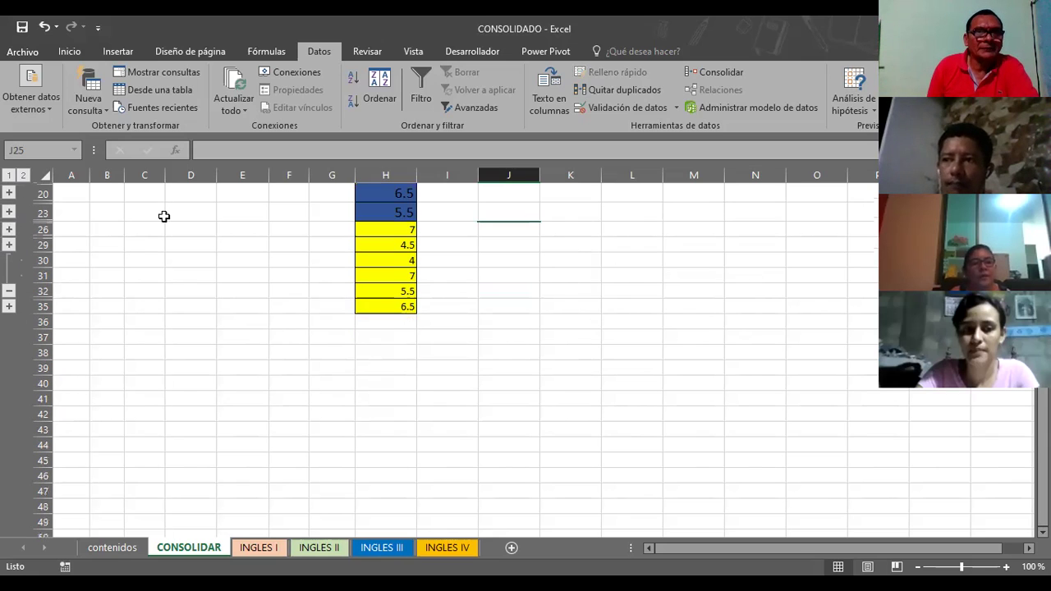
click(9, 291)
click(156, 243)
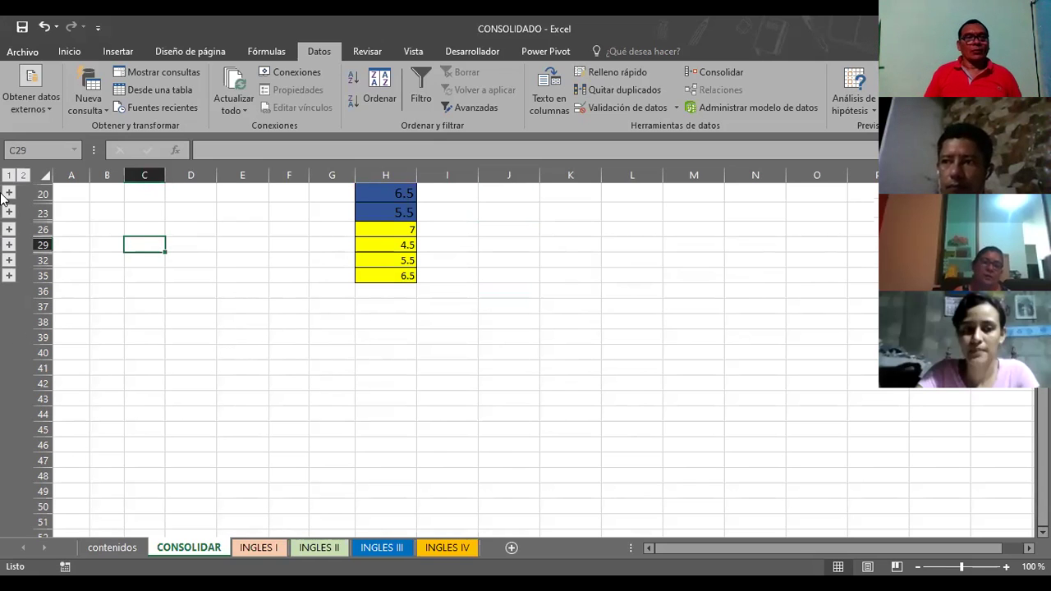
Step: Delete rows 1–103 of CONSOLIDAR, removing the INGLES summary, outline and arrow
scroll(107, 228, up, 6)
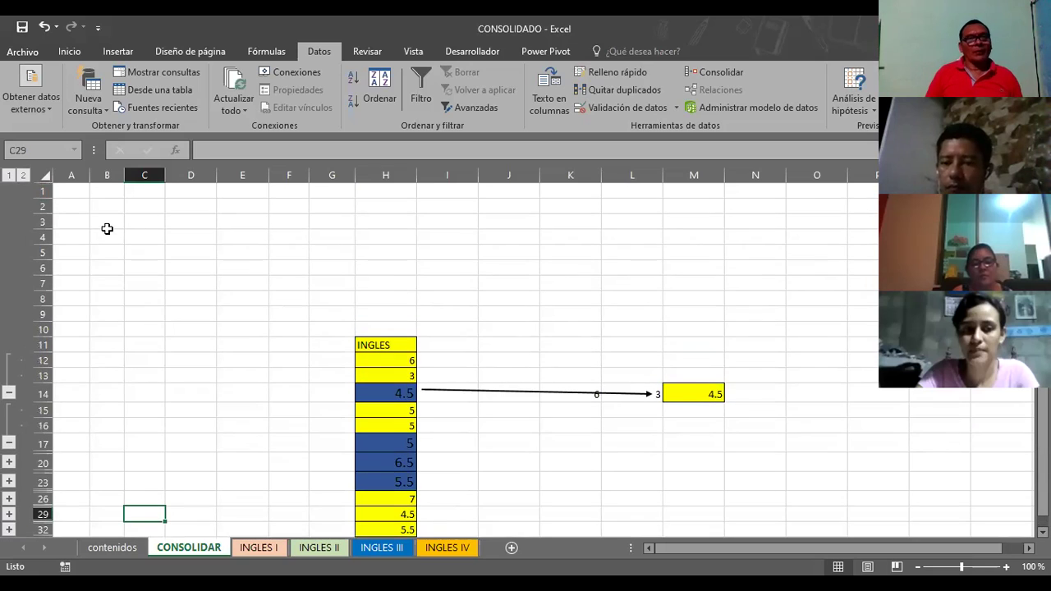
drag(41, 190, 37, 530)
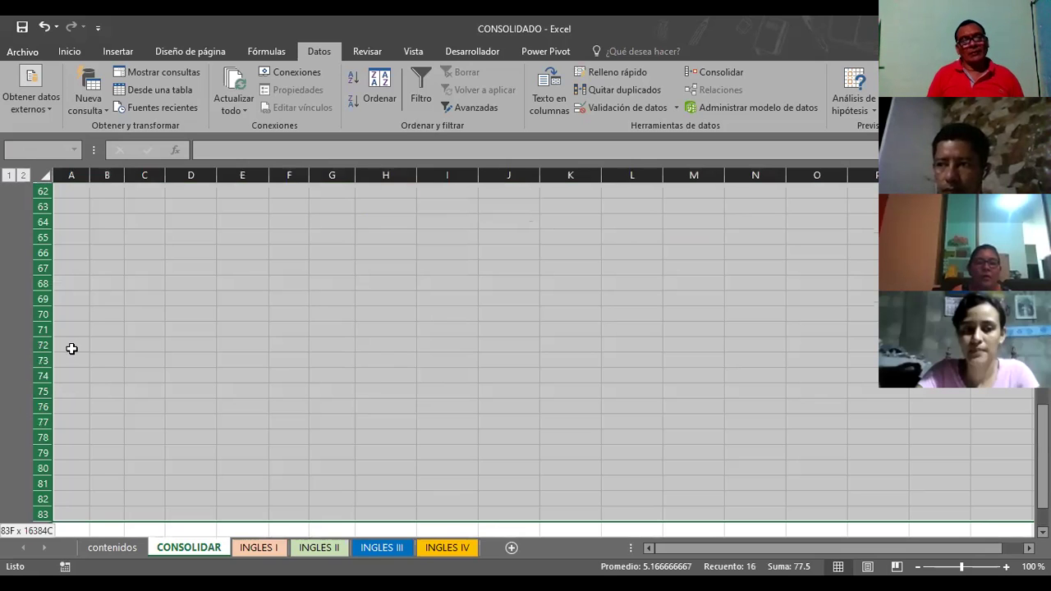
drag(21, 383, 41, 300)
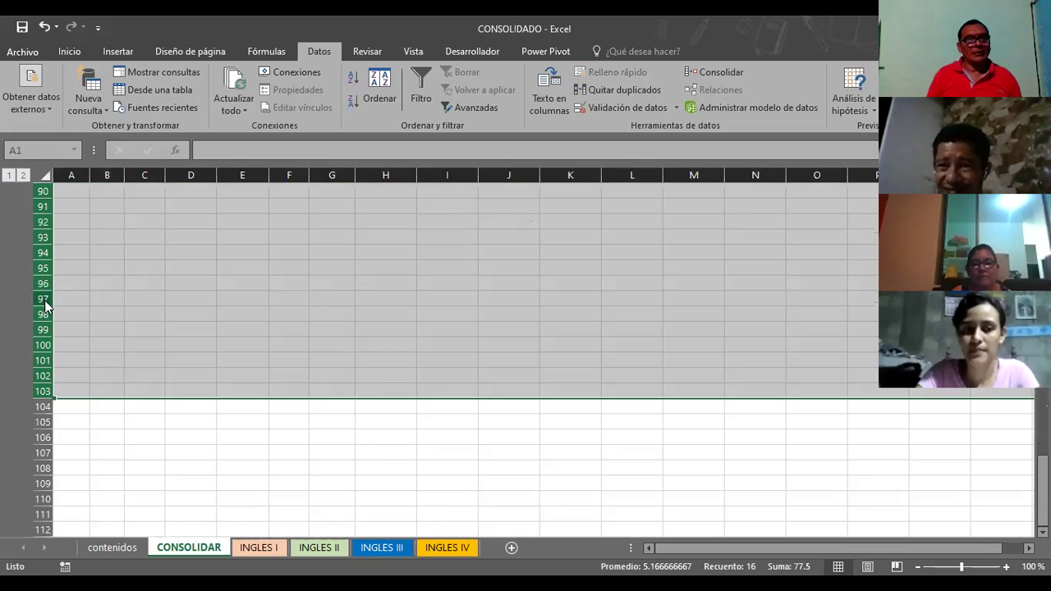
right_click(44, 300)
click(120, 424)
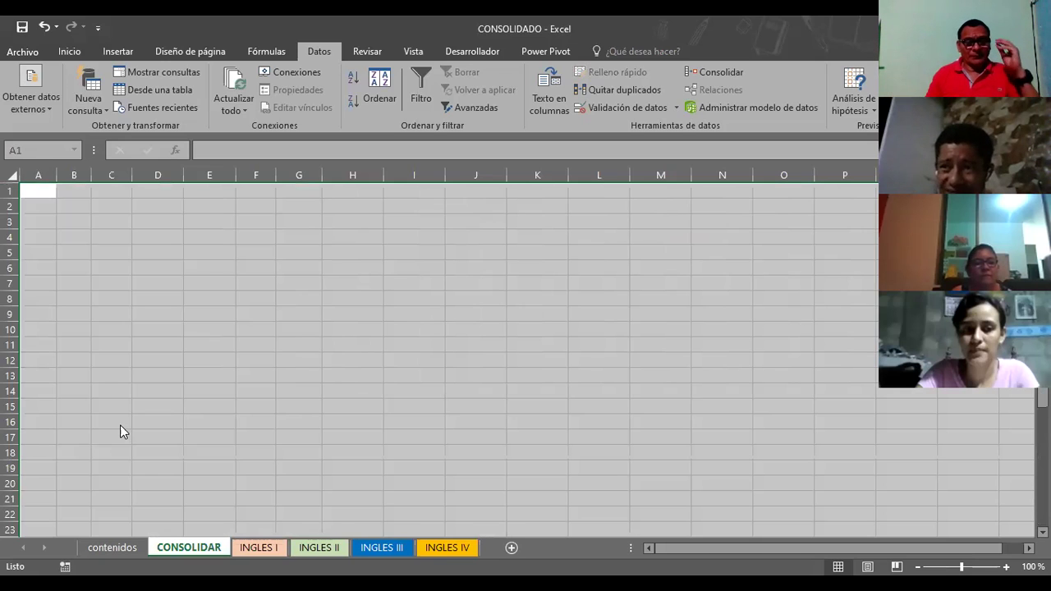
click(110, 250)
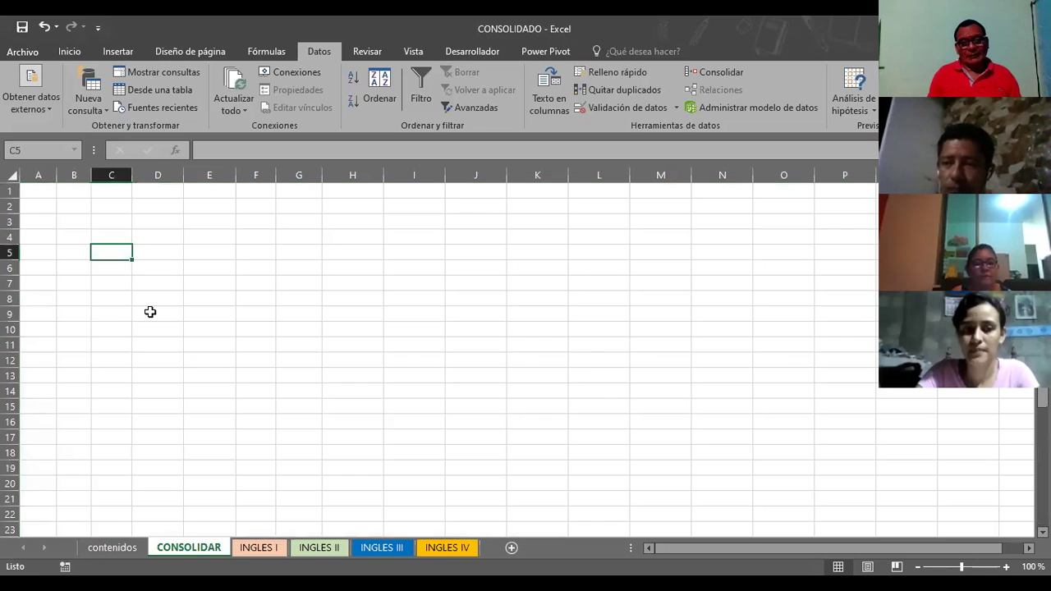
click(118, 551)
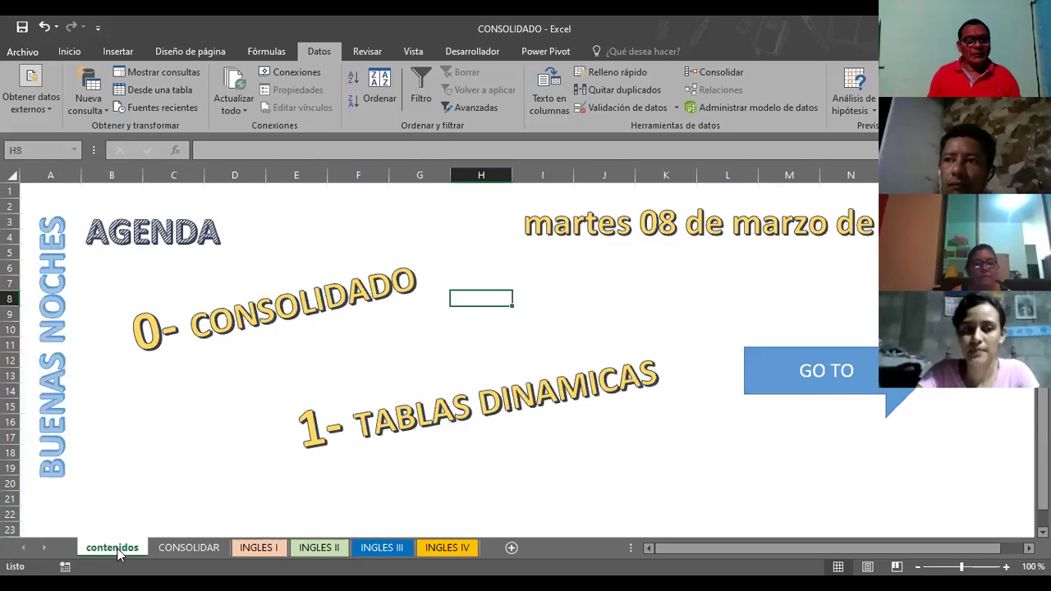
click(184, 552)
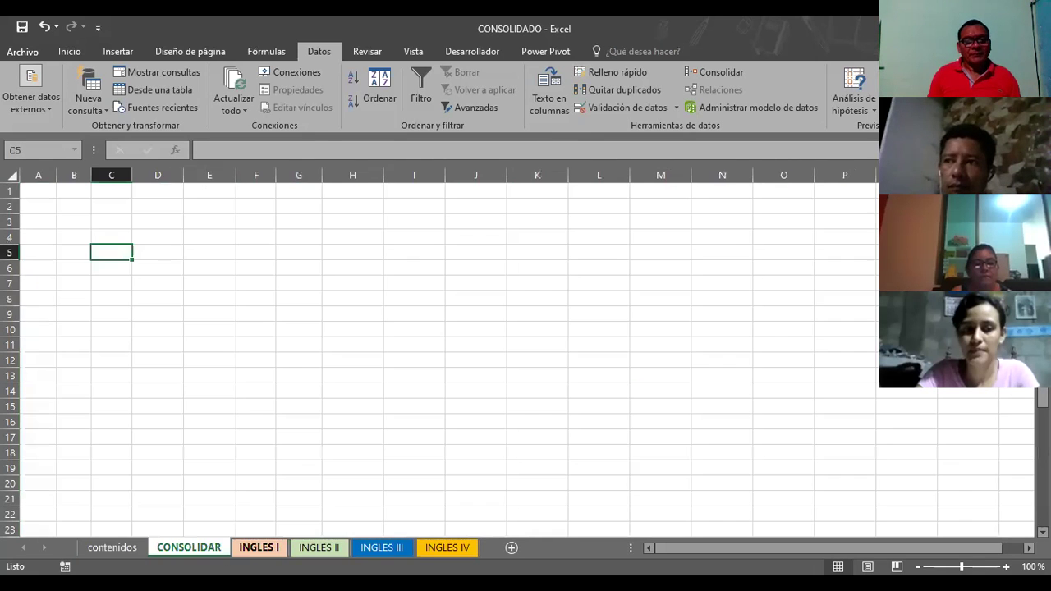
Step: Insert a new sheet Hoja1 after CONSOLIDAR and select its cell A1
click(514, 549)
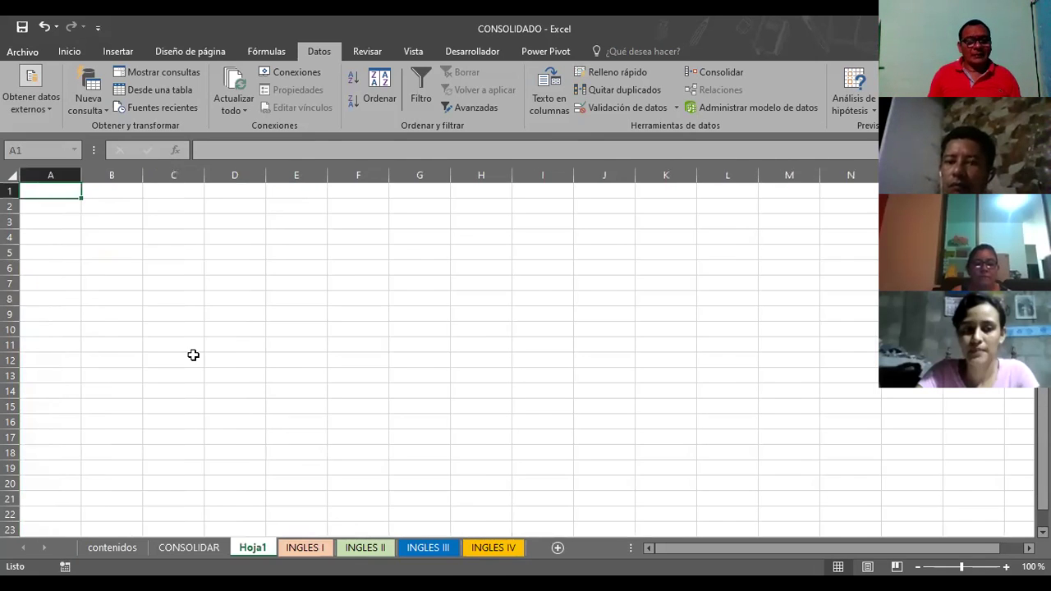
click(219, 273)
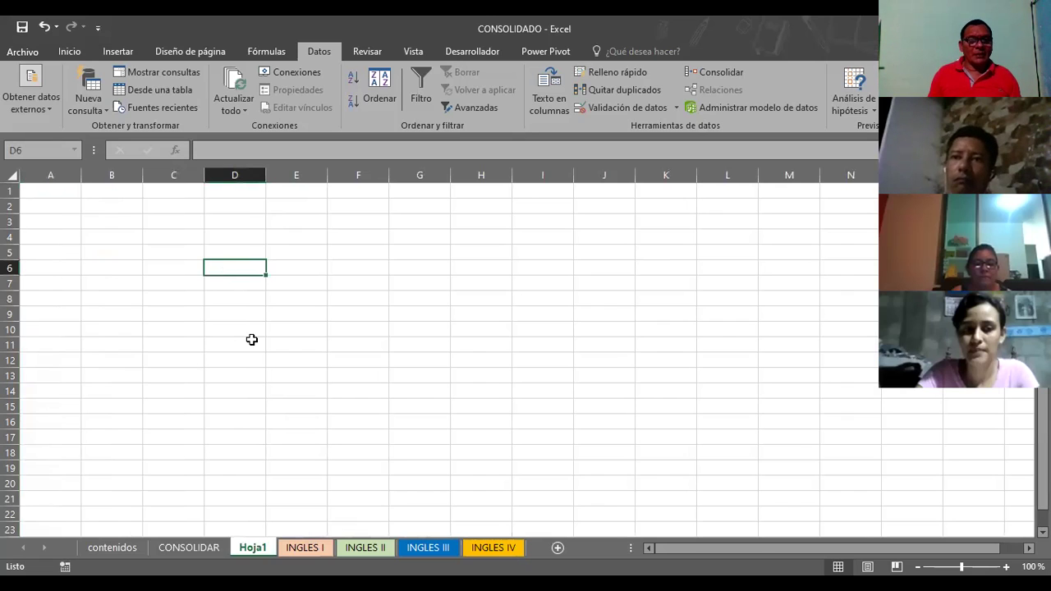
click(54, 192)
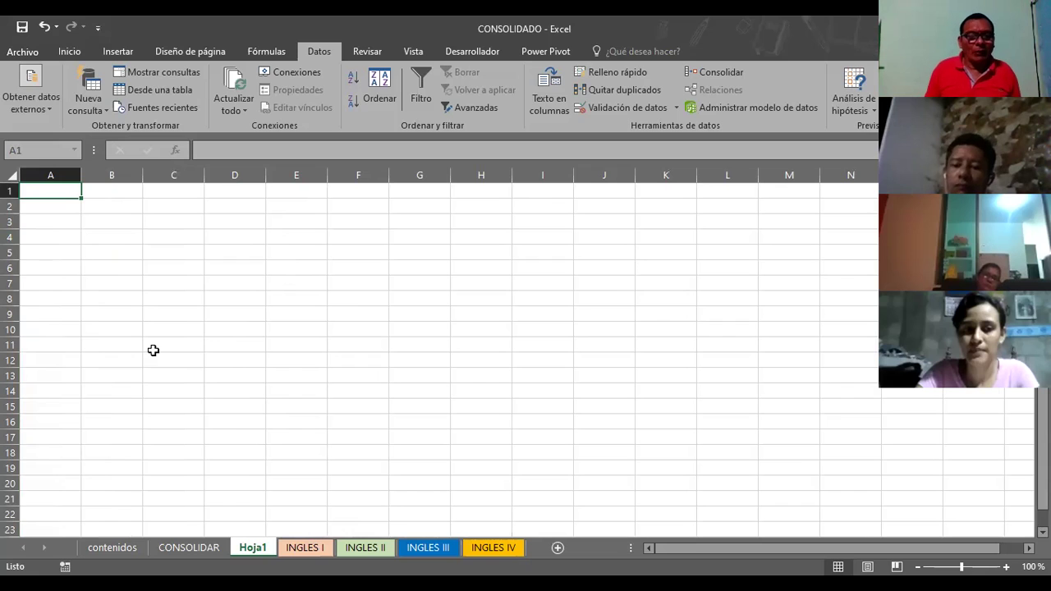
Step: In Consolidar, set the function to Cuenta and add the INGCICLOI named range
click(709, 76)
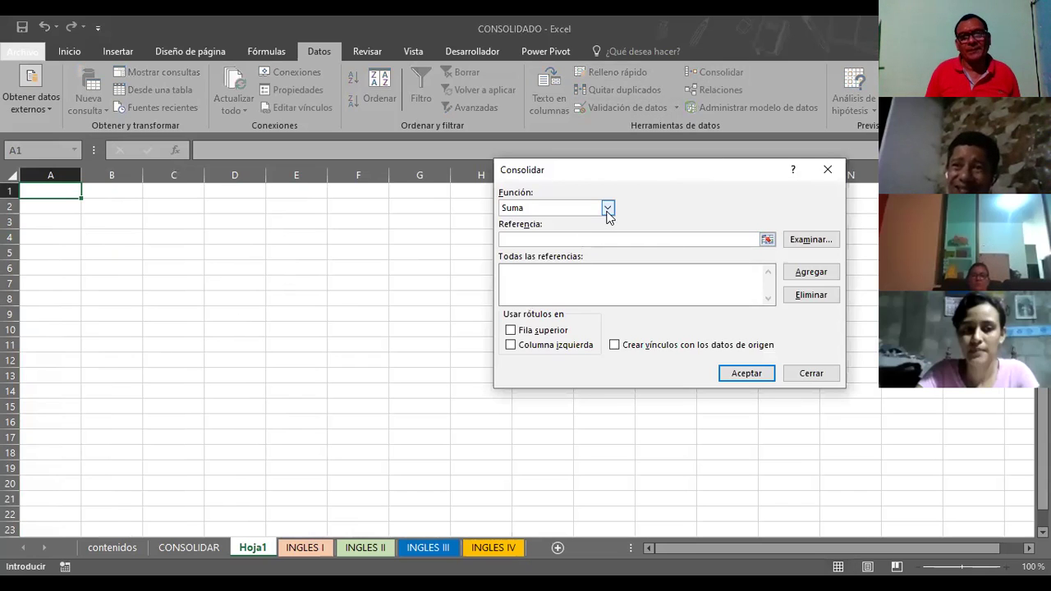
click(608, 210)
click(541, 231)
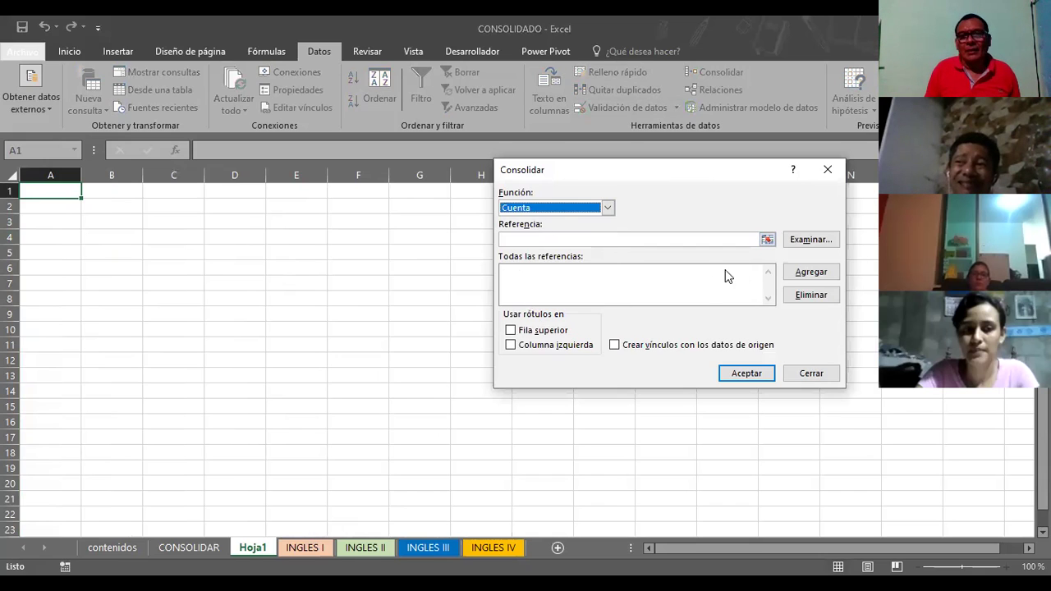
click(767, 239)
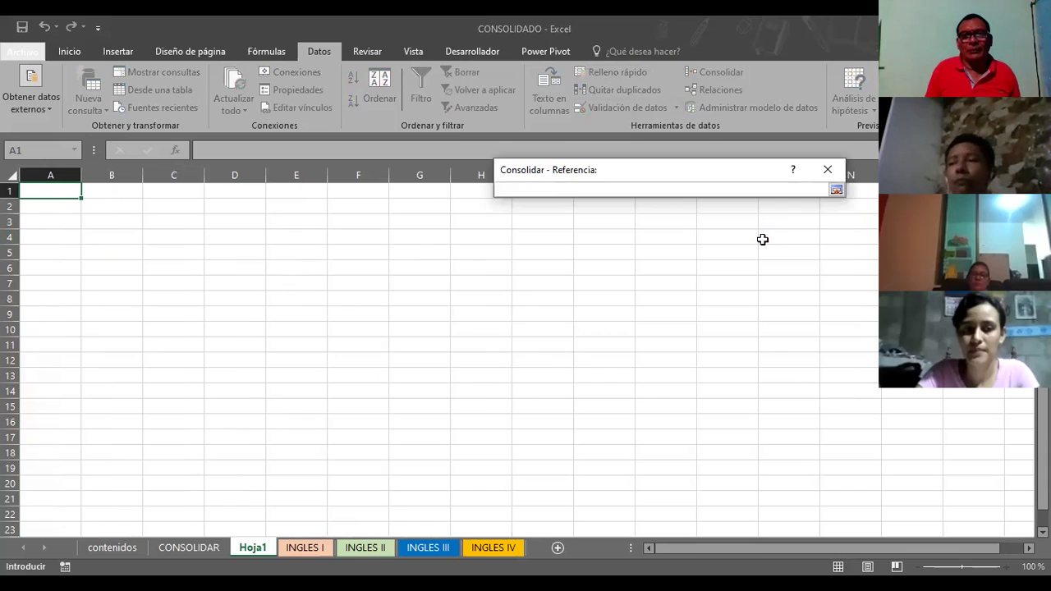
click(835, 191)
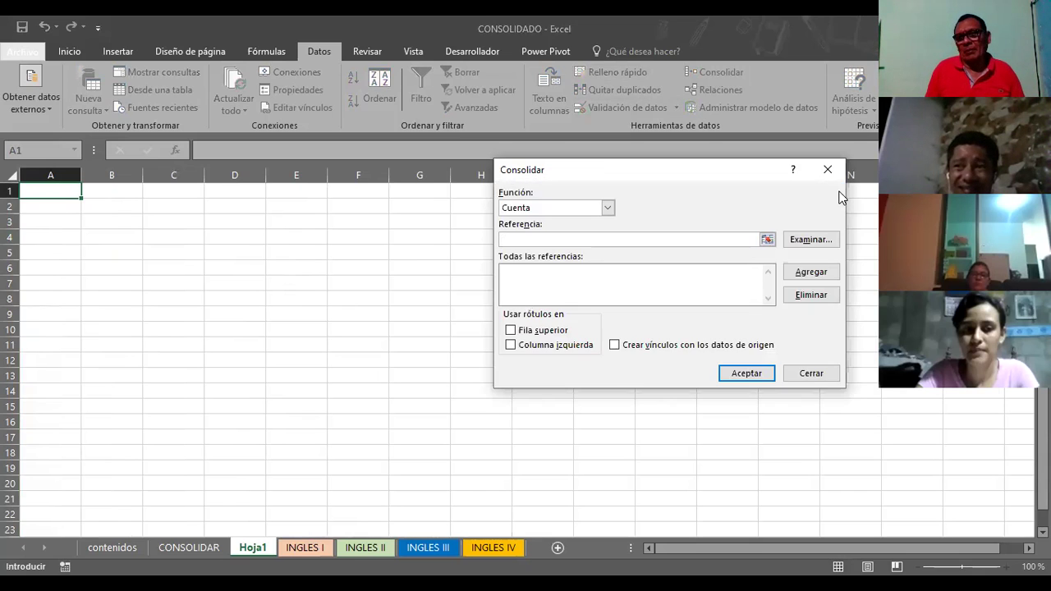
key(F3)
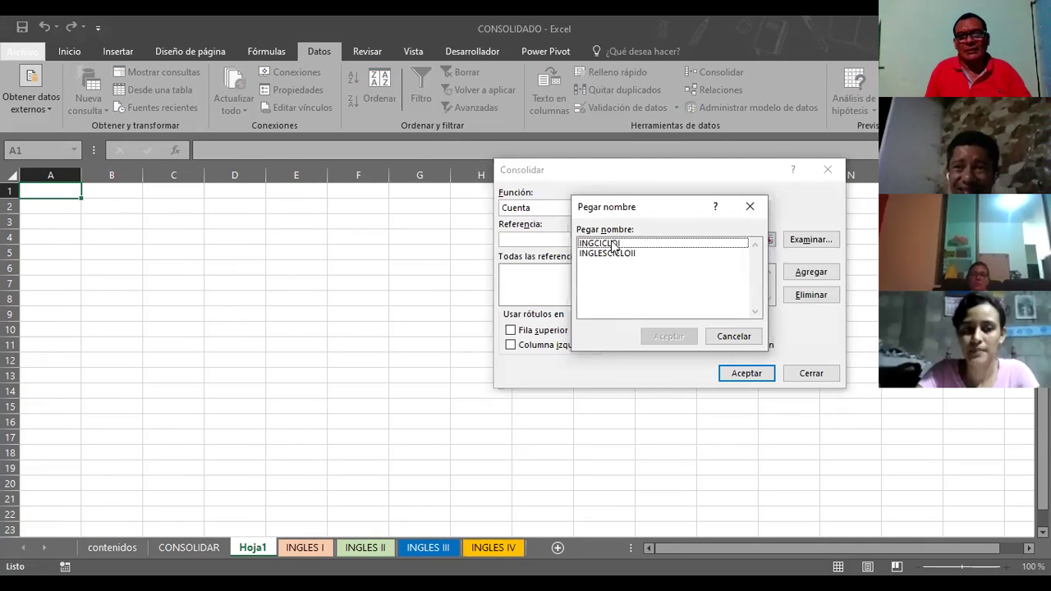
click(612, 244)
click(664, 336)
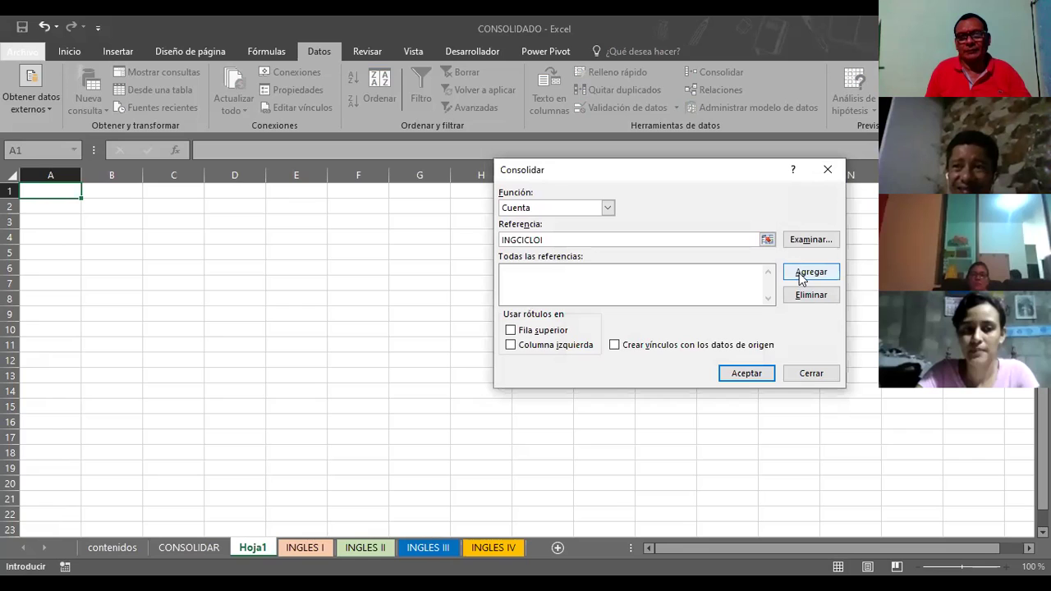
click(809, 272)
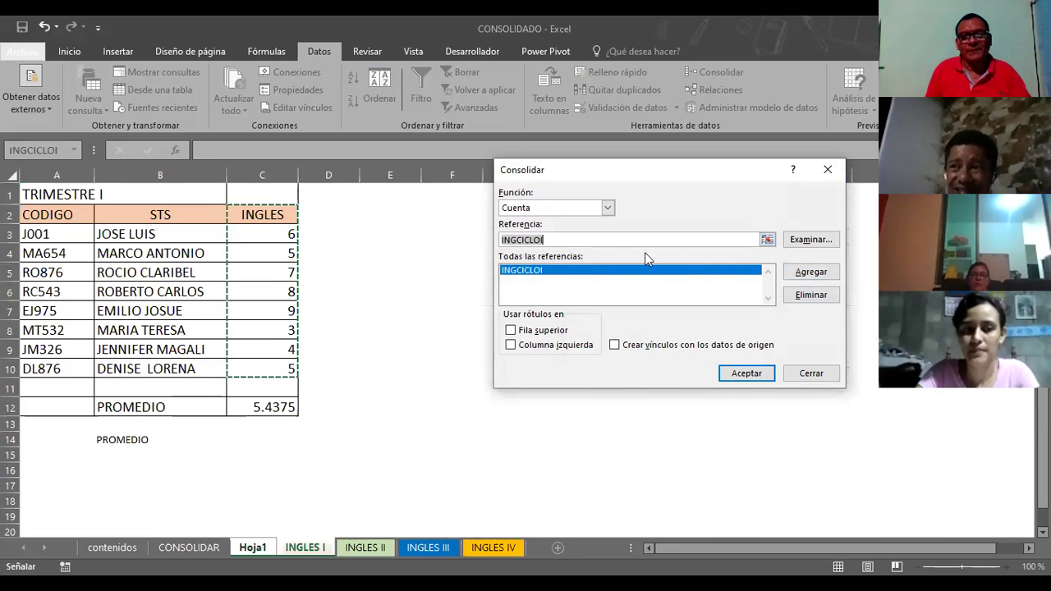
Step: Paste the INGLESCICLOII named range into Referencia, then clear the field again
click(767, 240)
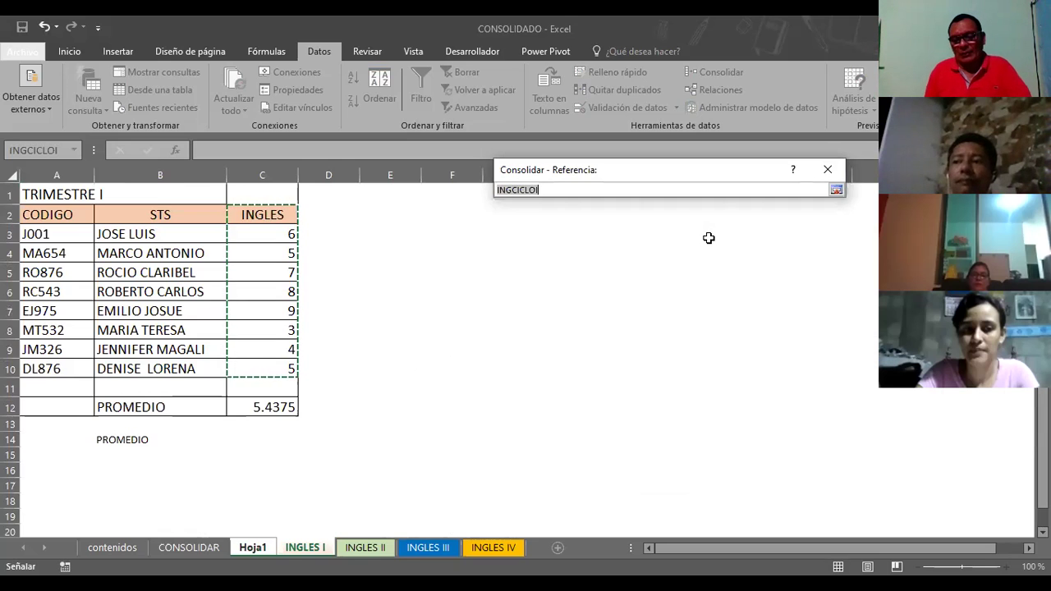
click(835, 189)
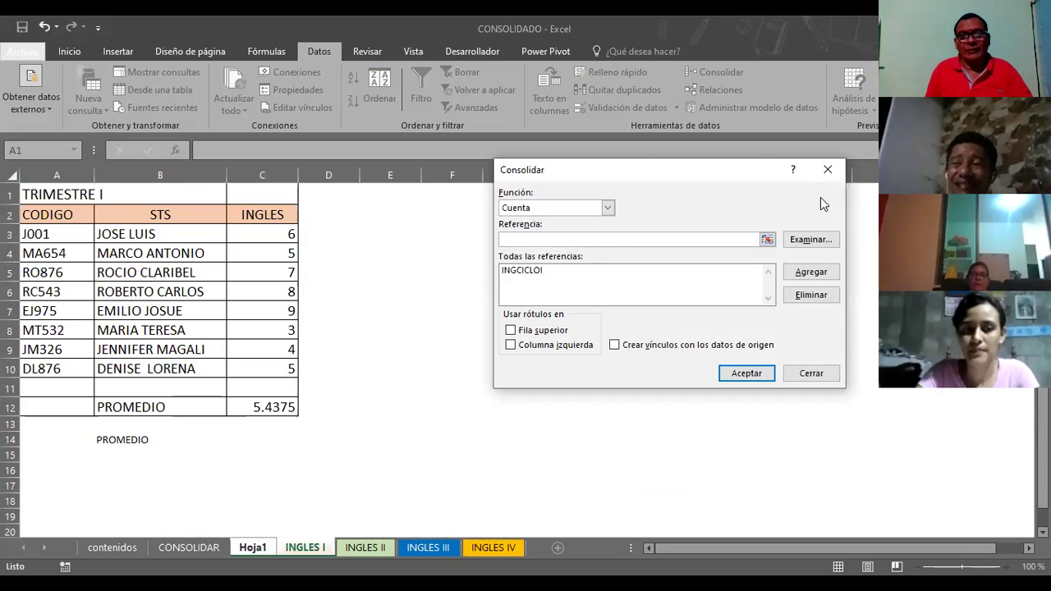
key(F3)
click(628, 253)
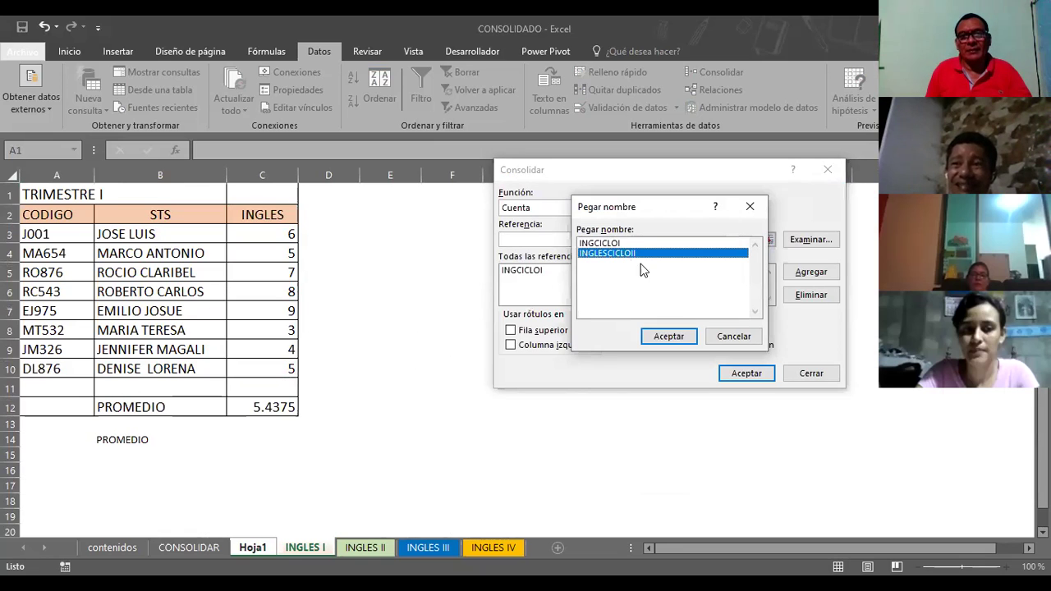
click(669, 337)
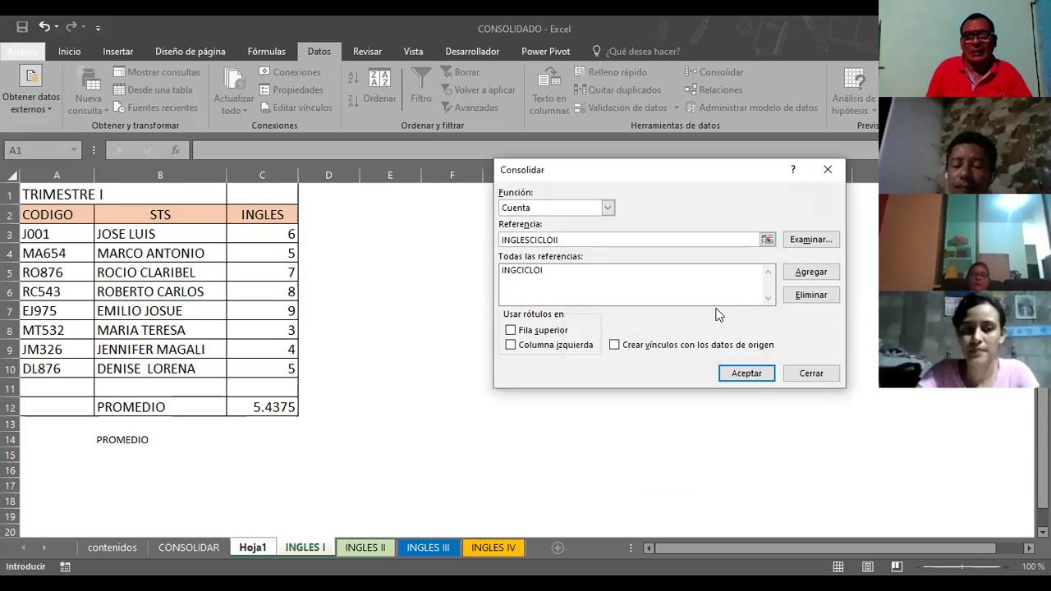
click(767, 240)
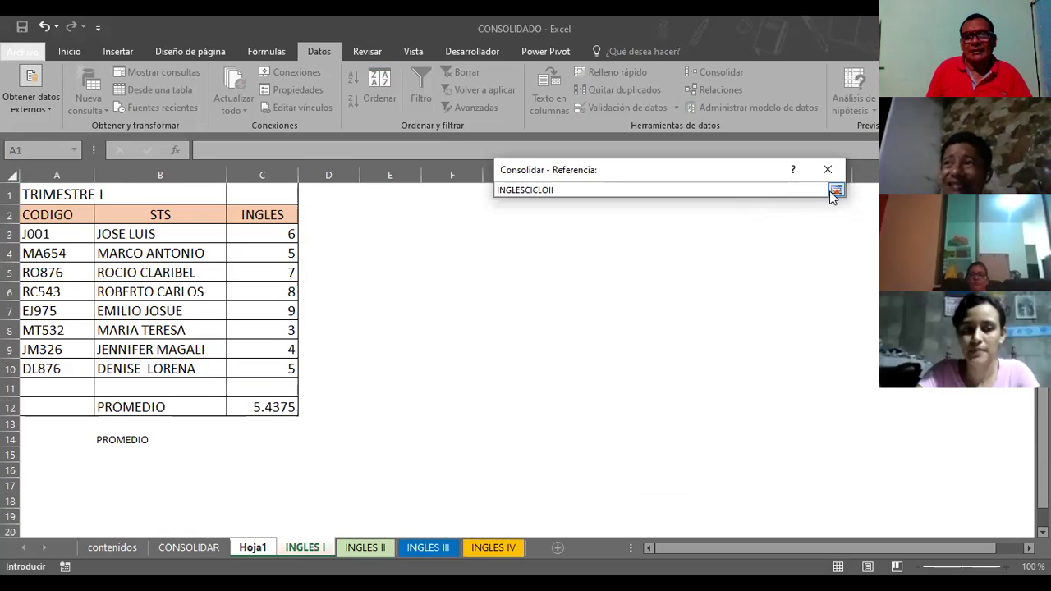
click(834, 191)
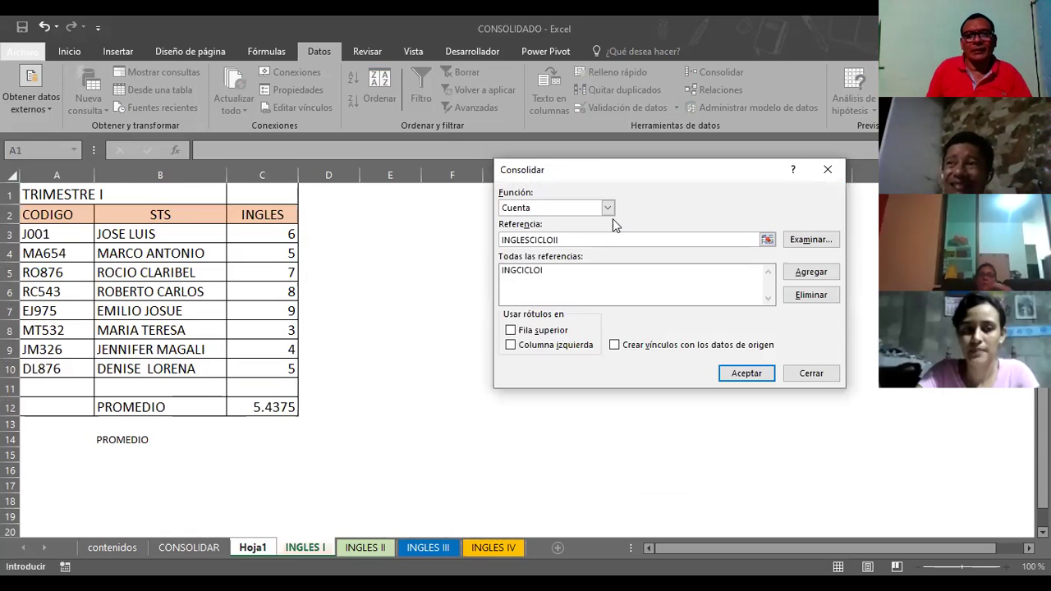
double_click(511, 239)
key(Delete)
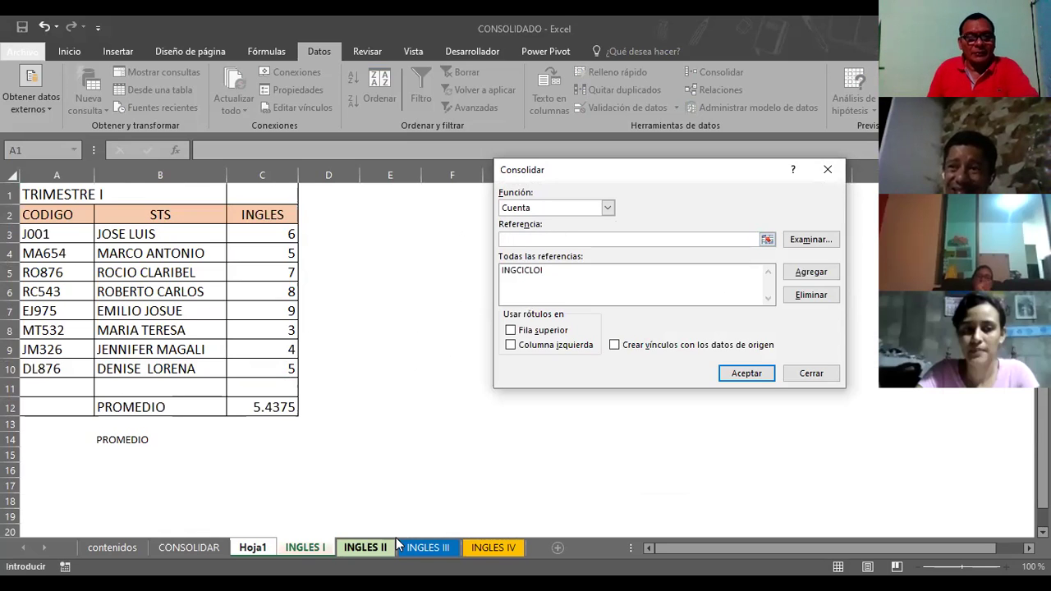
Step: Add the INGLES III grades C2:C11 as a consolidation reference
click(413, 548)
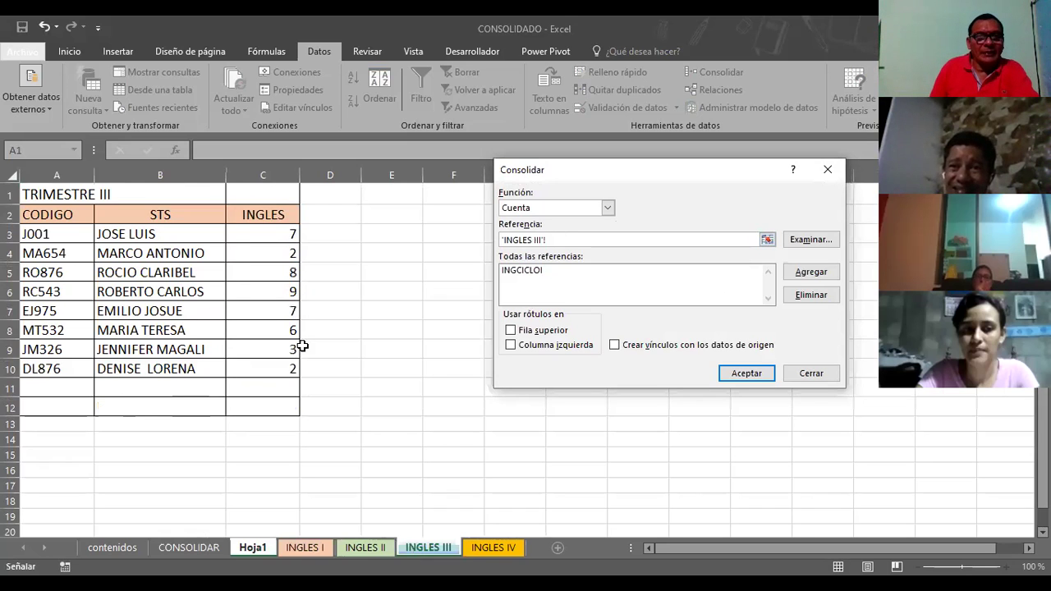
drag(271, 212, 278, 388)
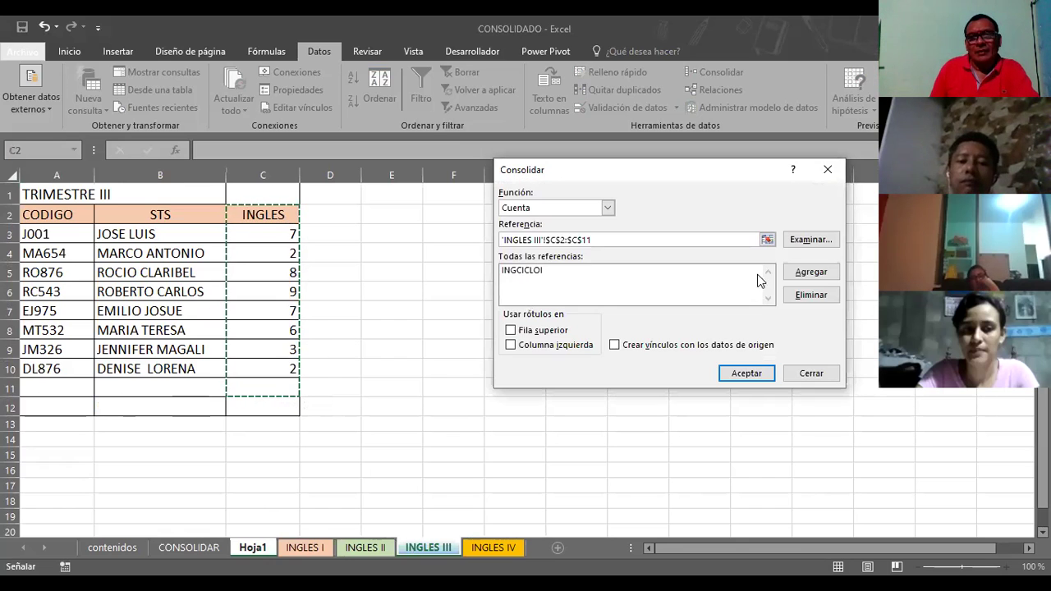
click(811, 272)
Step: Replace the reference with the INGLESCICLOII named range (via F3) and add it to the sources
click(606, 239)
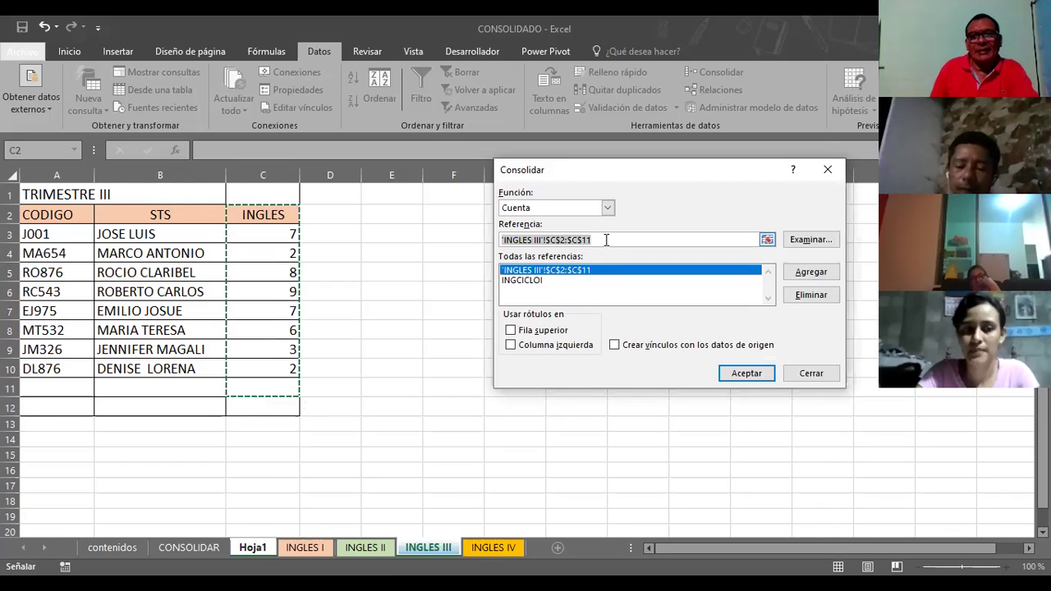
click(606, 240)
key(BackSpace)
key(BackSpace)
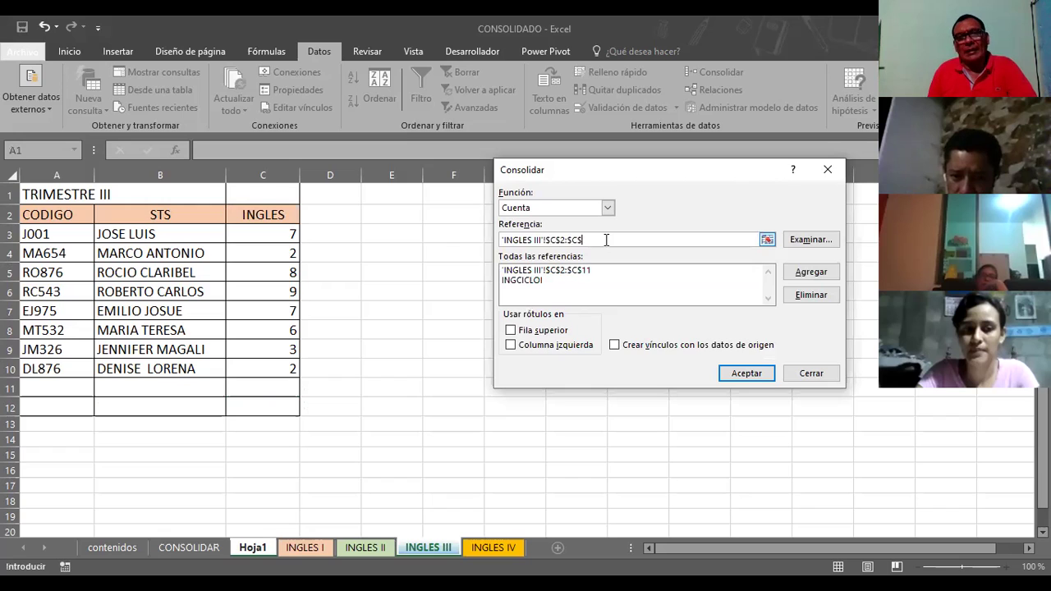
key(BackSpace)
key(BackSpace)
key(BackSpace)
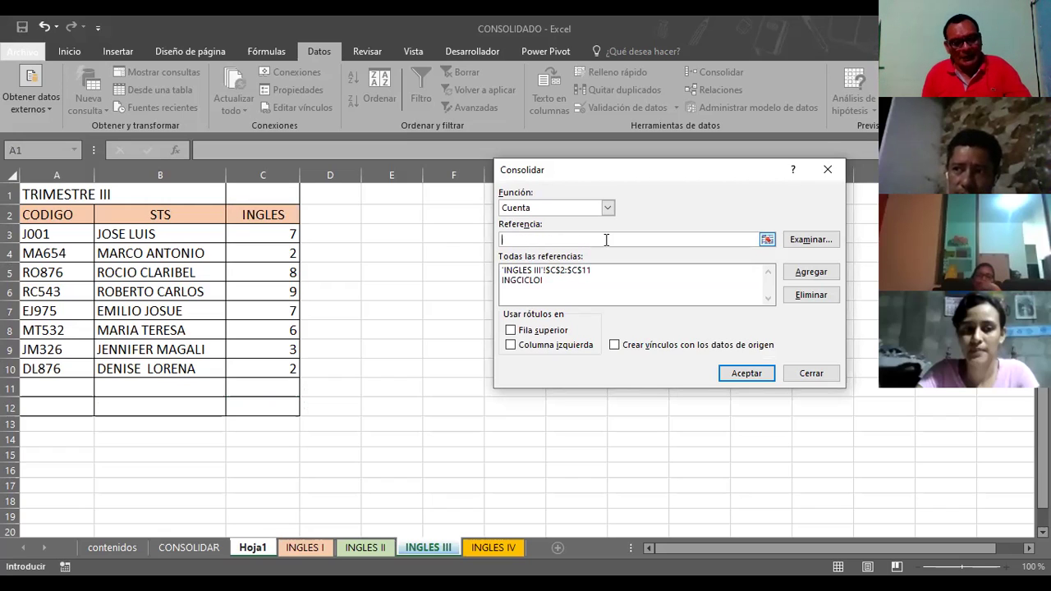
key(F3)
click(610, 253)
key(Return)
click(800, 273)
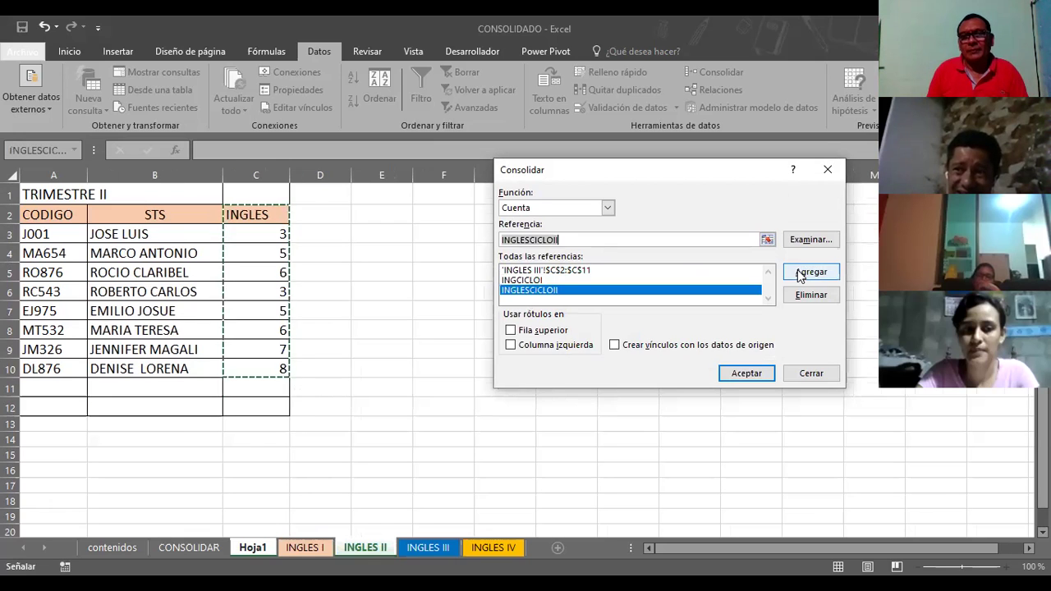
Step: Clear the reference field and add the INGLES IV range $C$2:$C$11
click(767, 240)
click(767, 239)
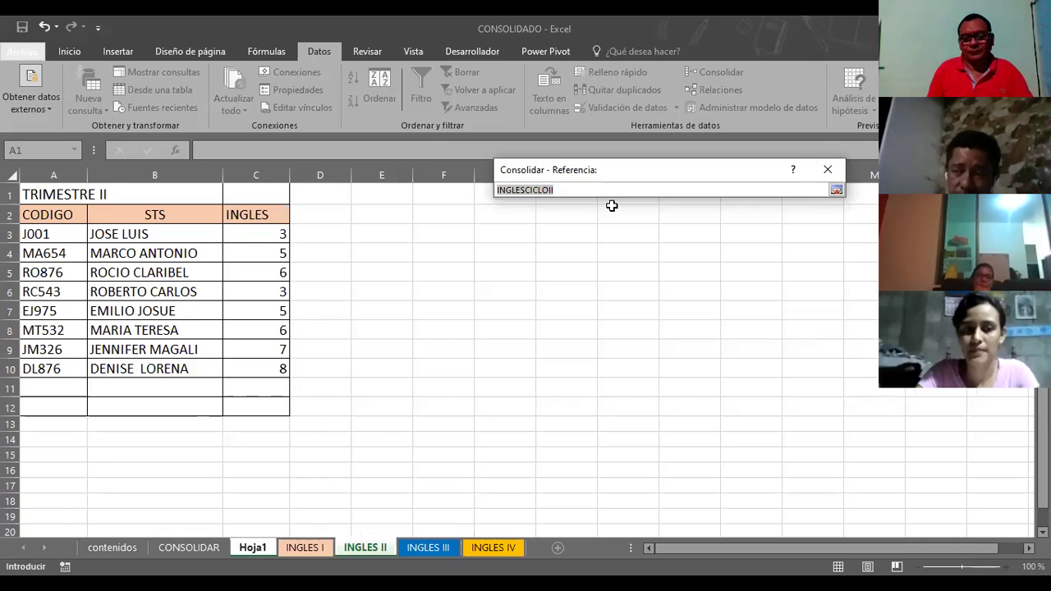
key(BackSpace)
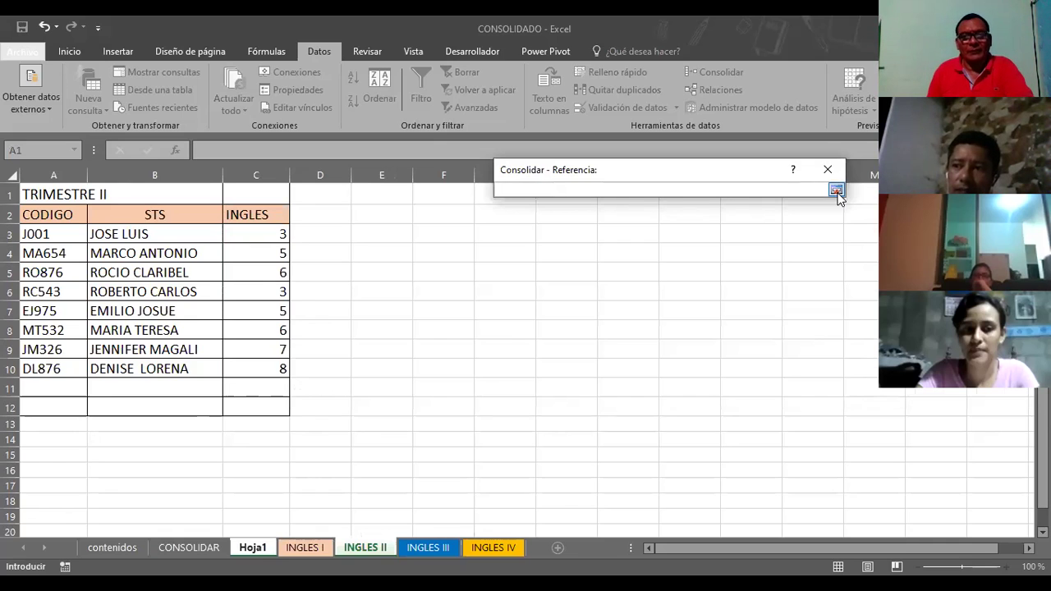
click(837, 191)
click(486, 548)
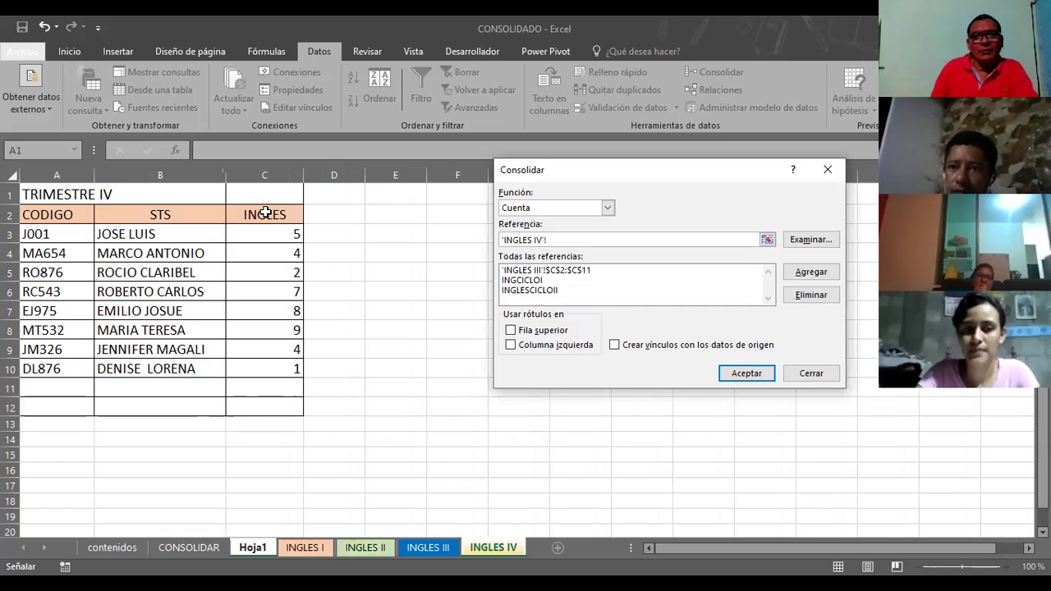
click(811, 272)
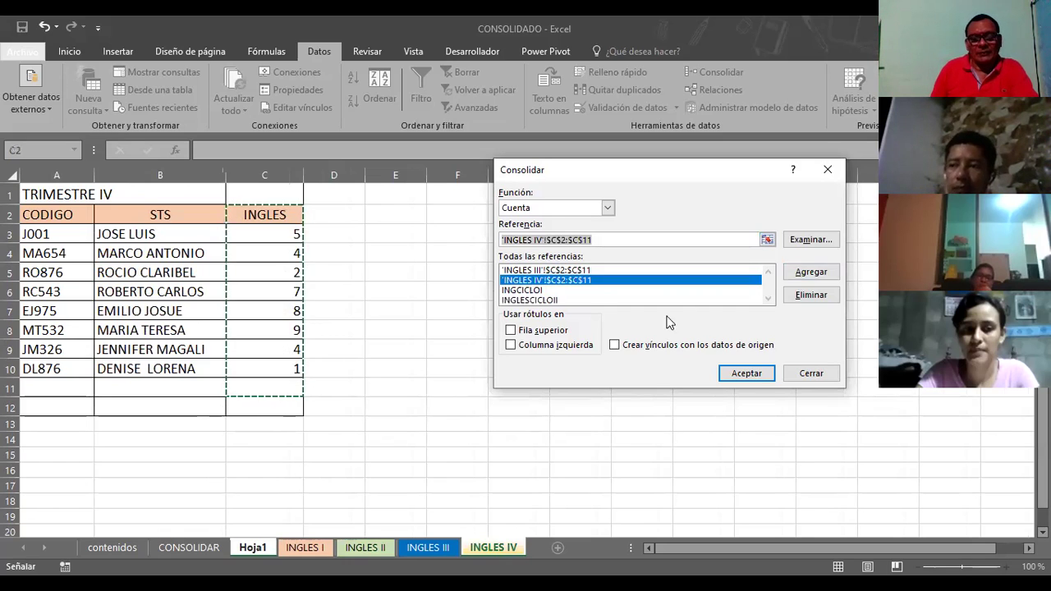
Step: Enable Fila superior, Columna izquierda and Crear vínculos, then run the consolidation
click(515, 332)
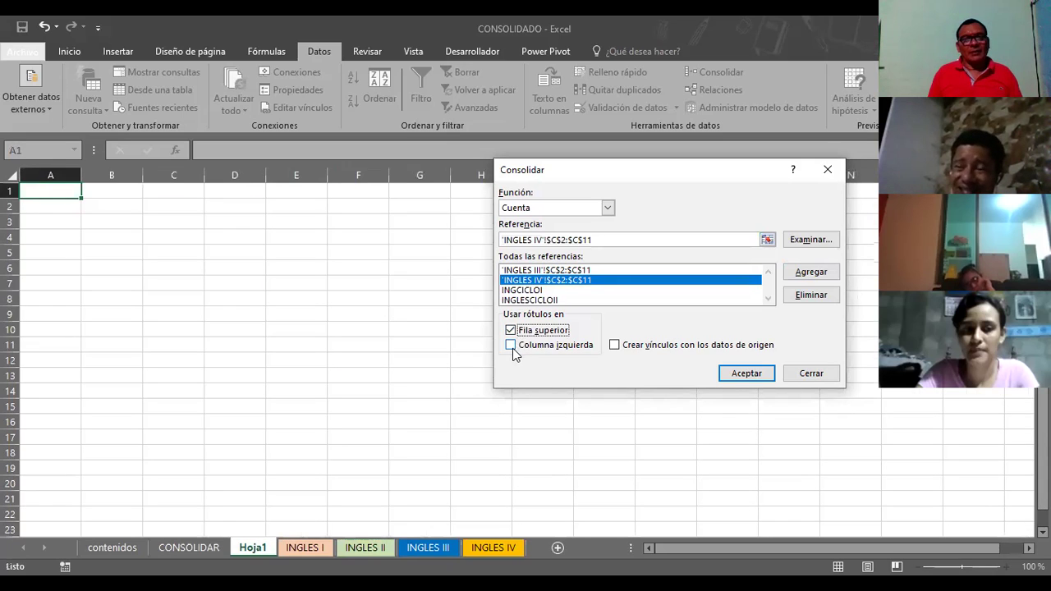
click(514, 346)
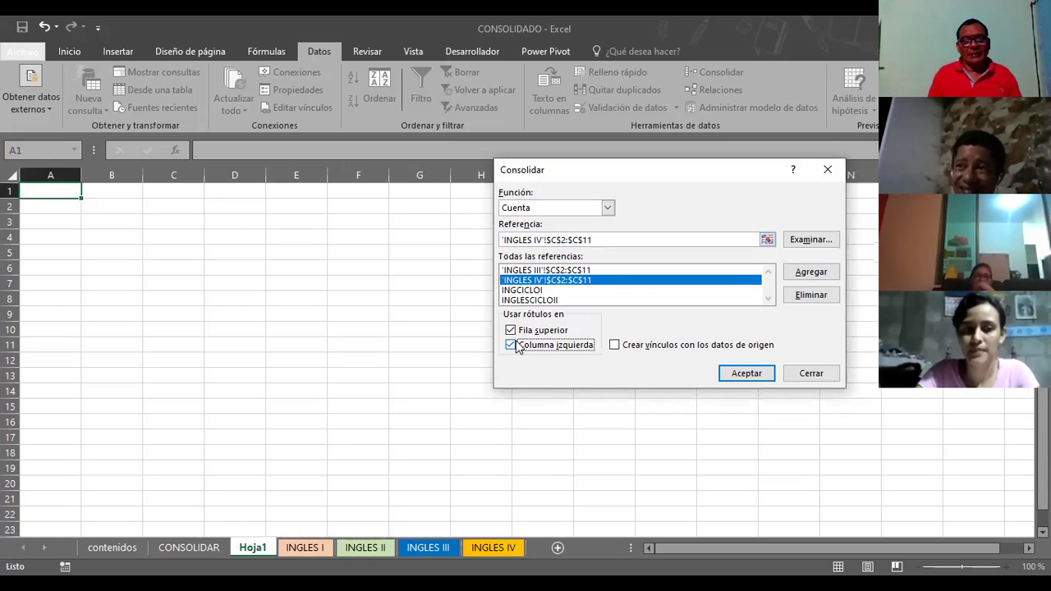
click(614, 345)
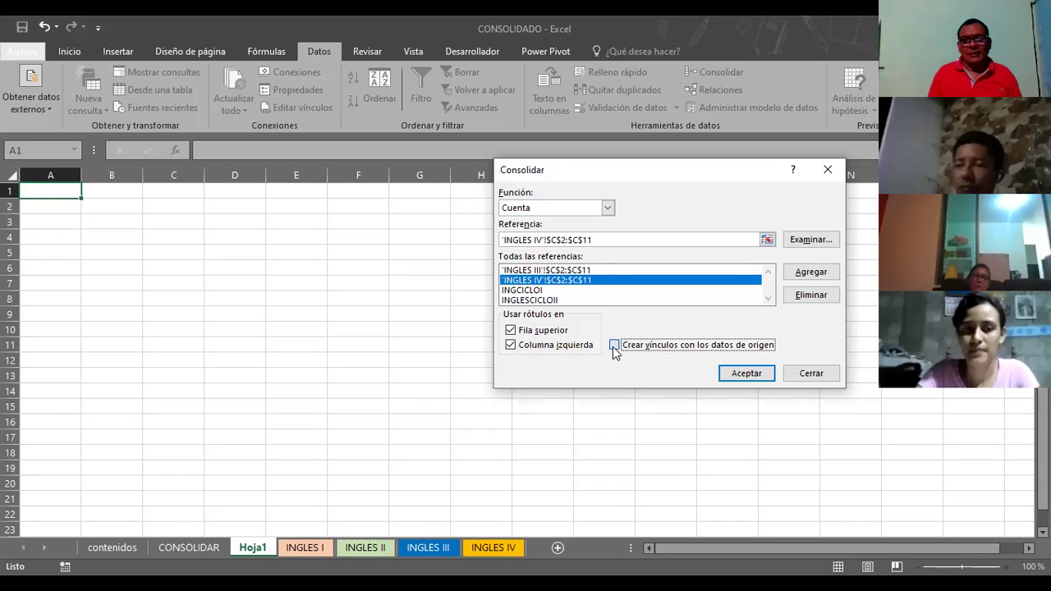
click(737, 378)
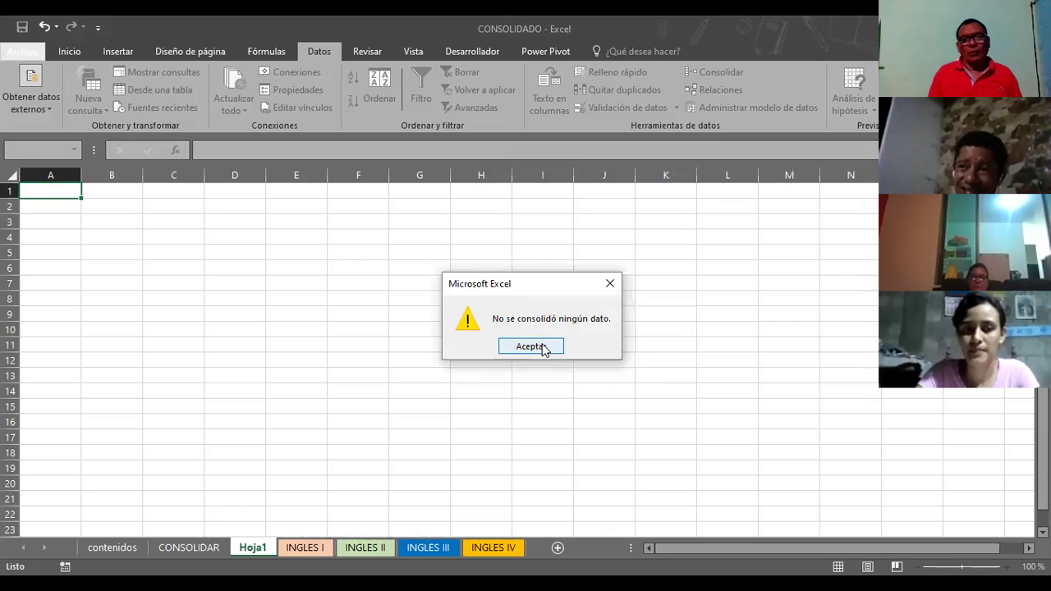
Step: Dismiss the no-data warning and rerun Consolidar without Columna izquierda, keeping source links
click(542, 348)
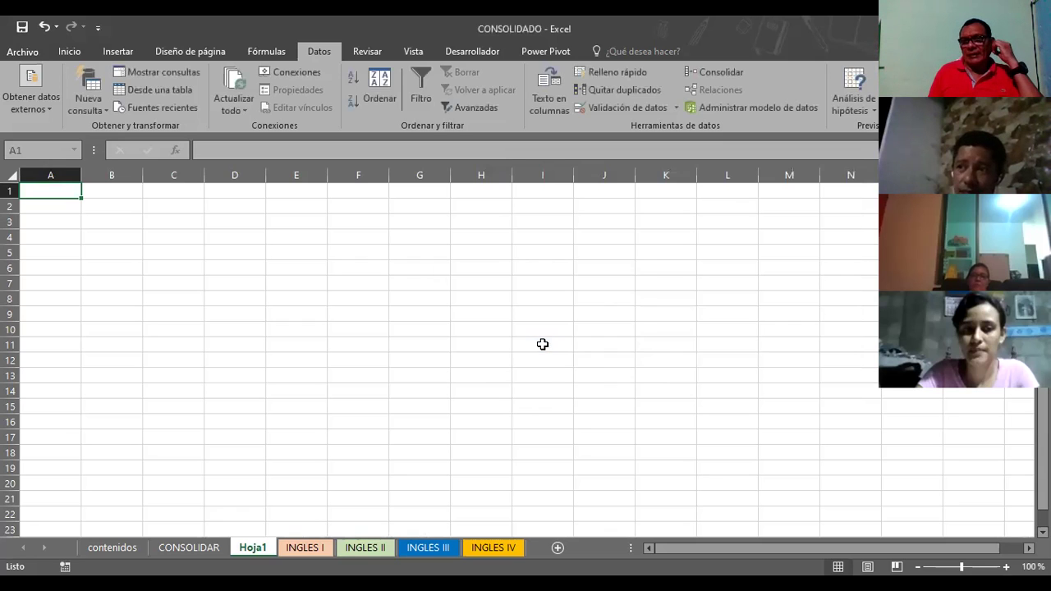
click(720, 74)
click(510, 345)
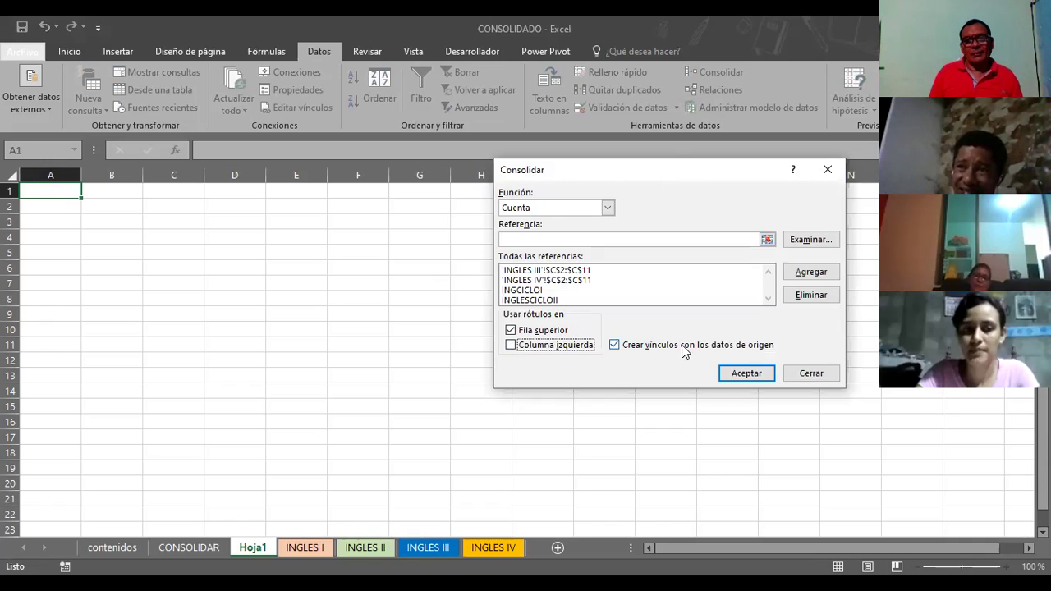
click(745, 373)
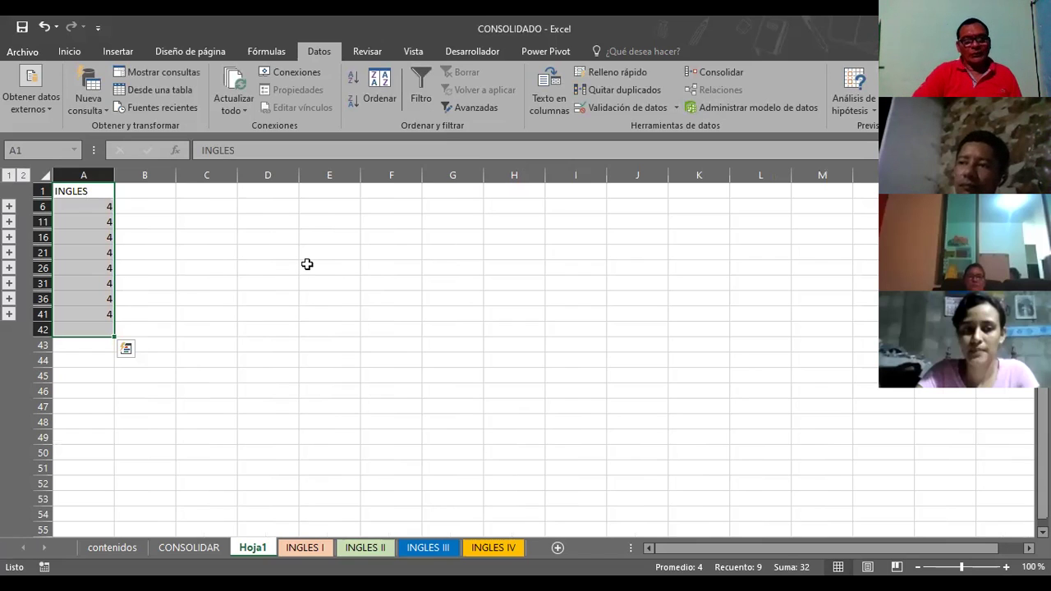
click(307, 263)
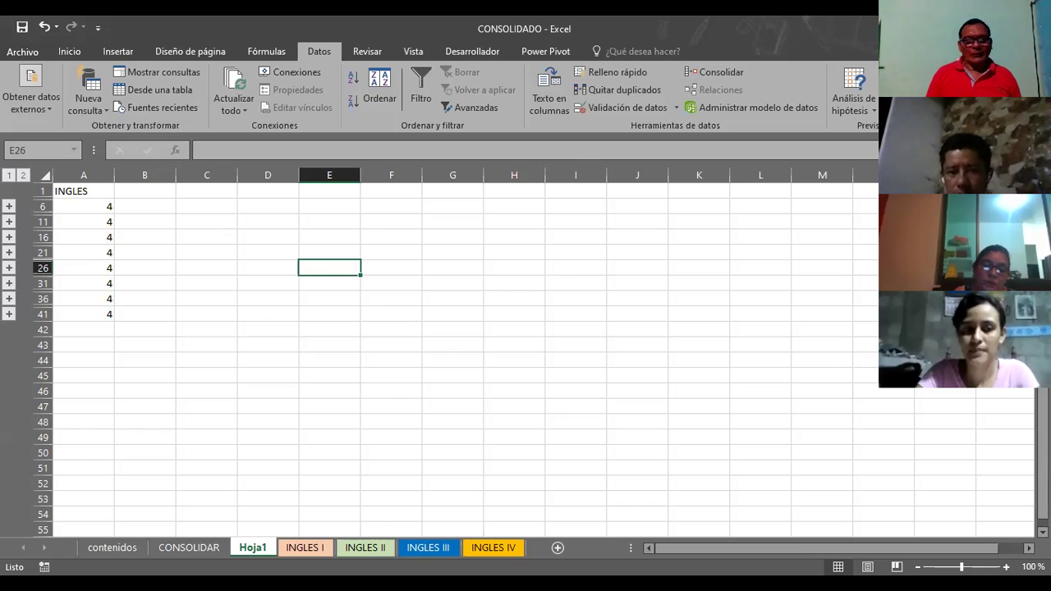
Step: Check the INGLES II–IV sheets, then expand Hoja1's outline groups beside rows 6 and 11
click(365, 550)
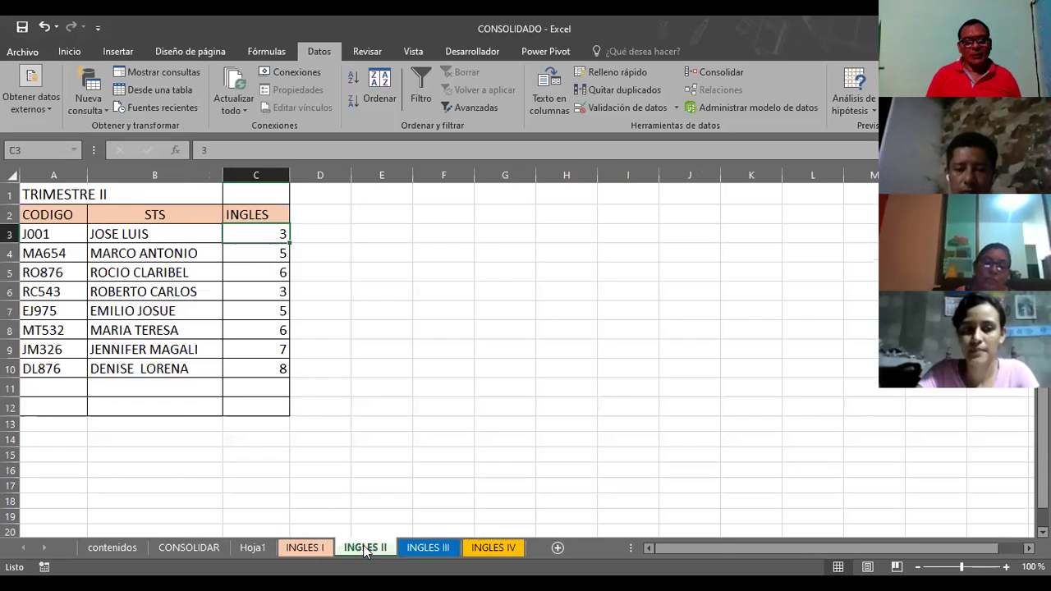
click(424, 549)
click(495, 547)
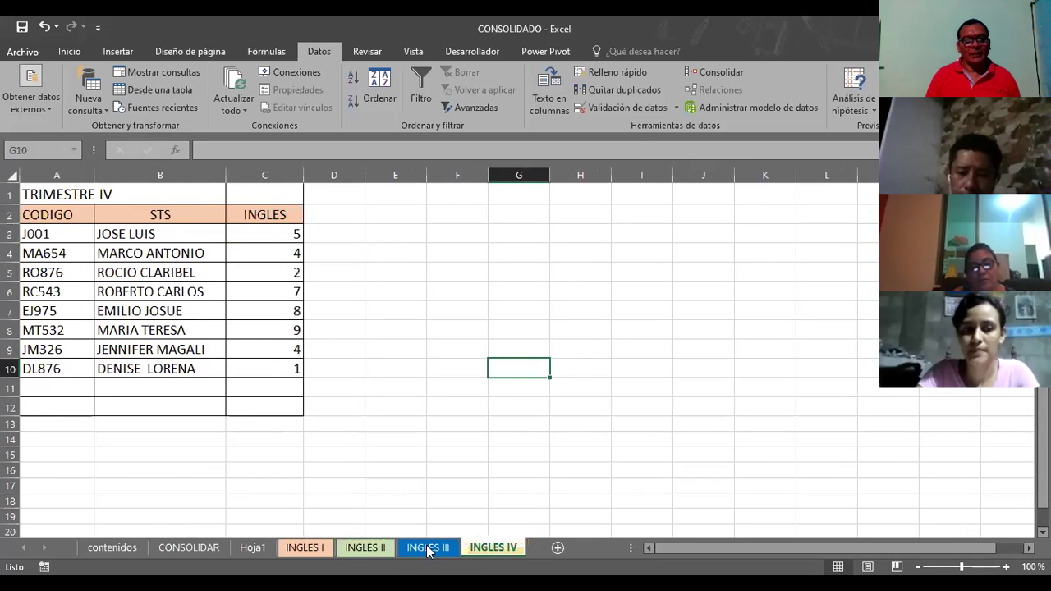
click(263, 548)
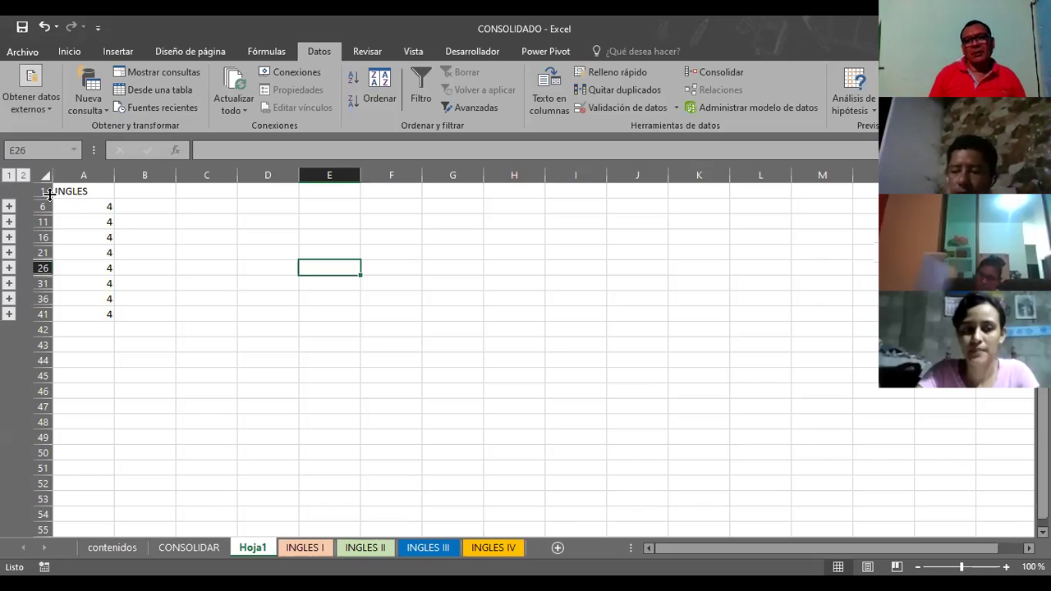
click(9, 209)
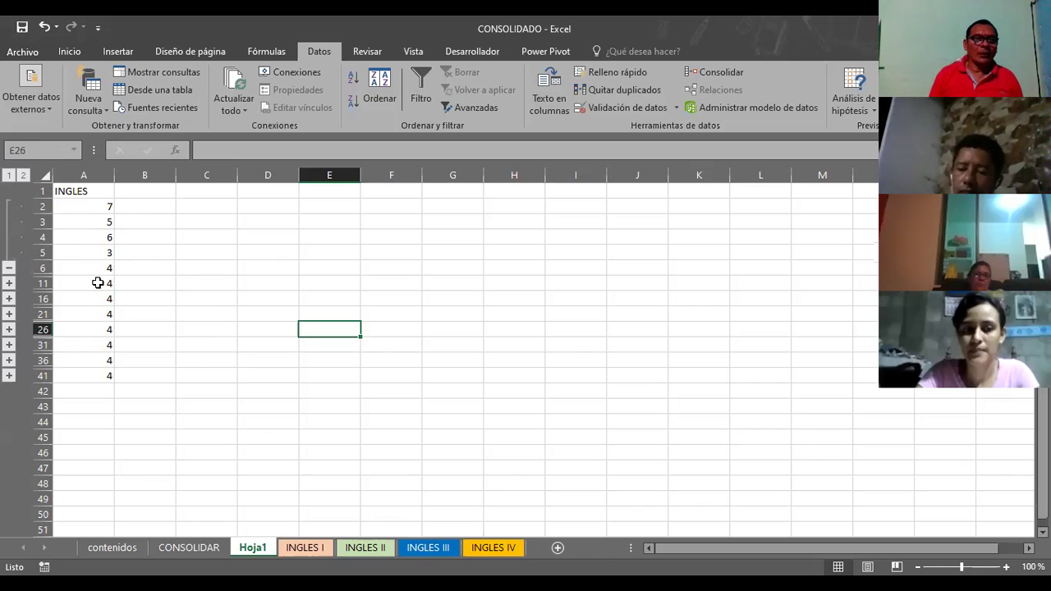
click(8, 284)
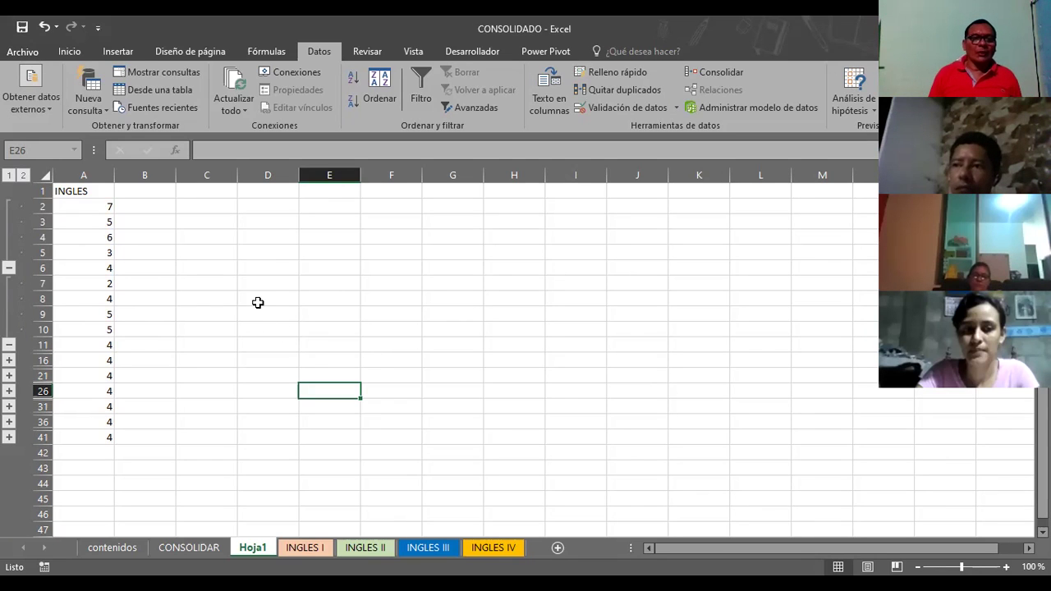
Step: Delete rows 1–124 on Hoja1, glance at INGLES I, and return to the empty Hoja1
click(38, 191)
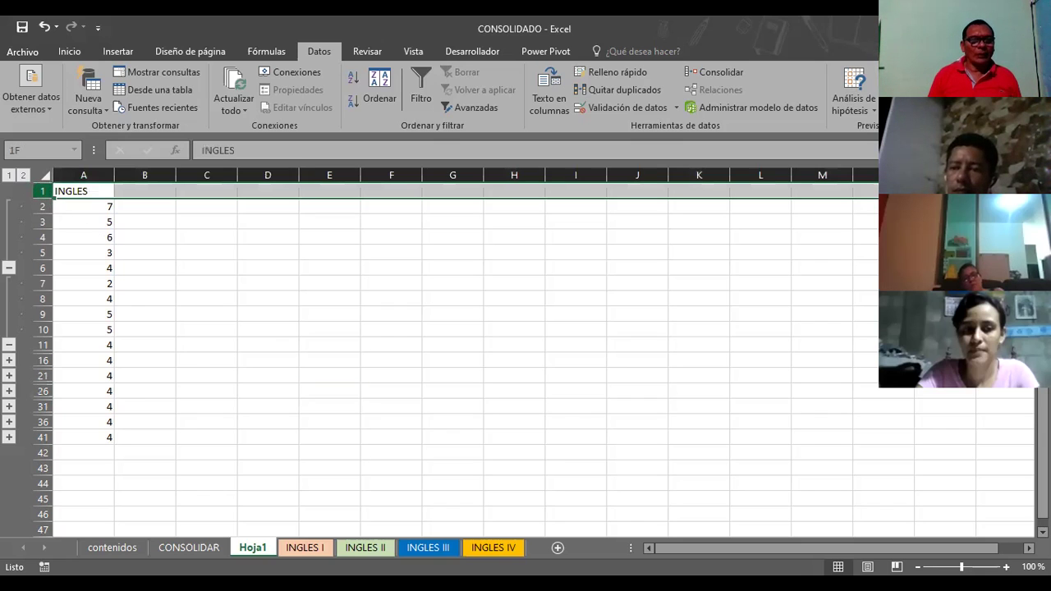
drag(10, 329, 36, 320)
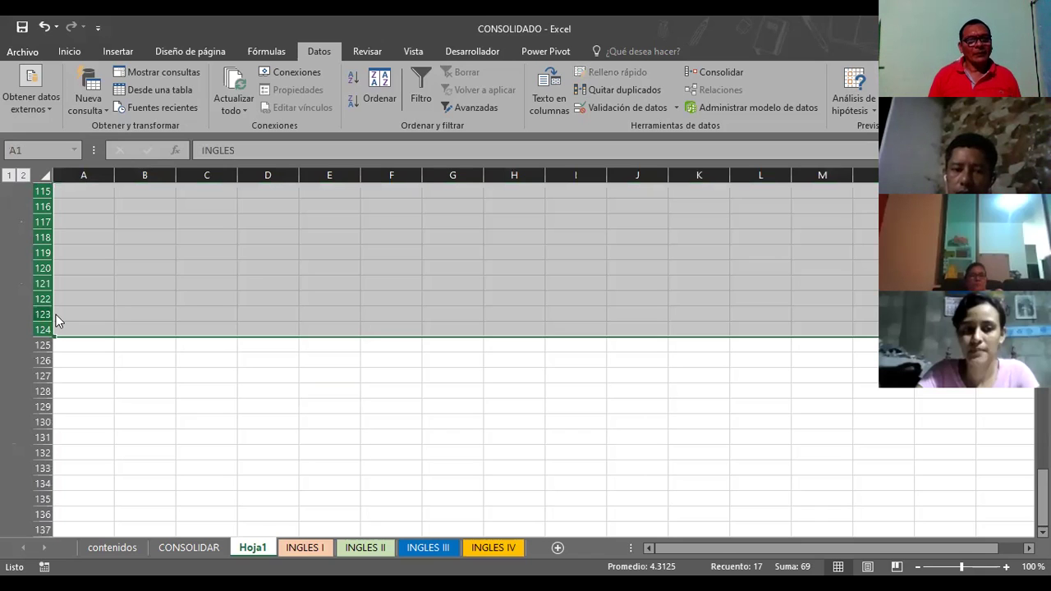
key(ctrl+minus)
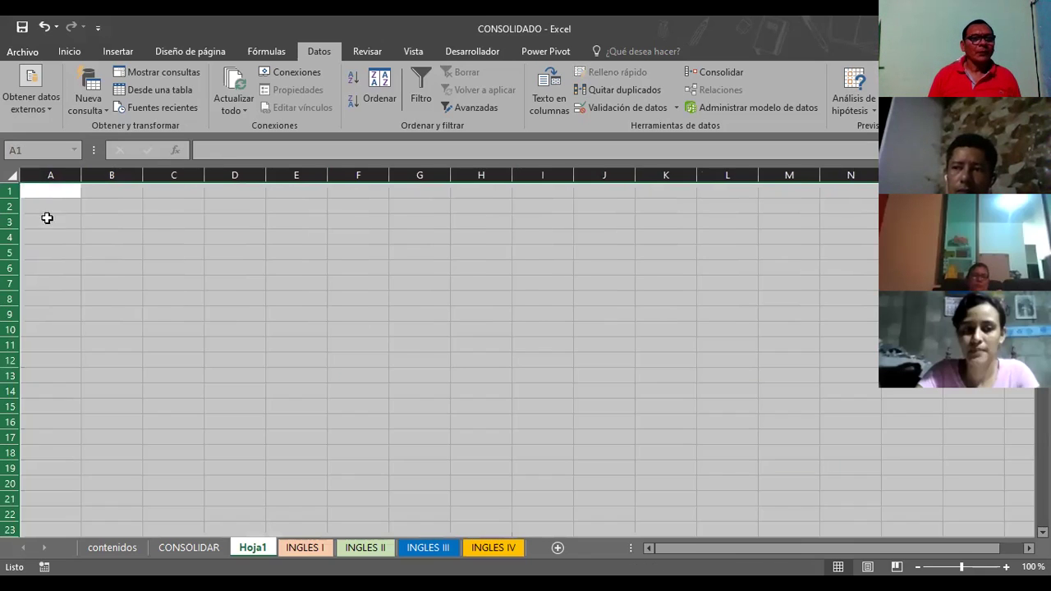
click(51, 197)
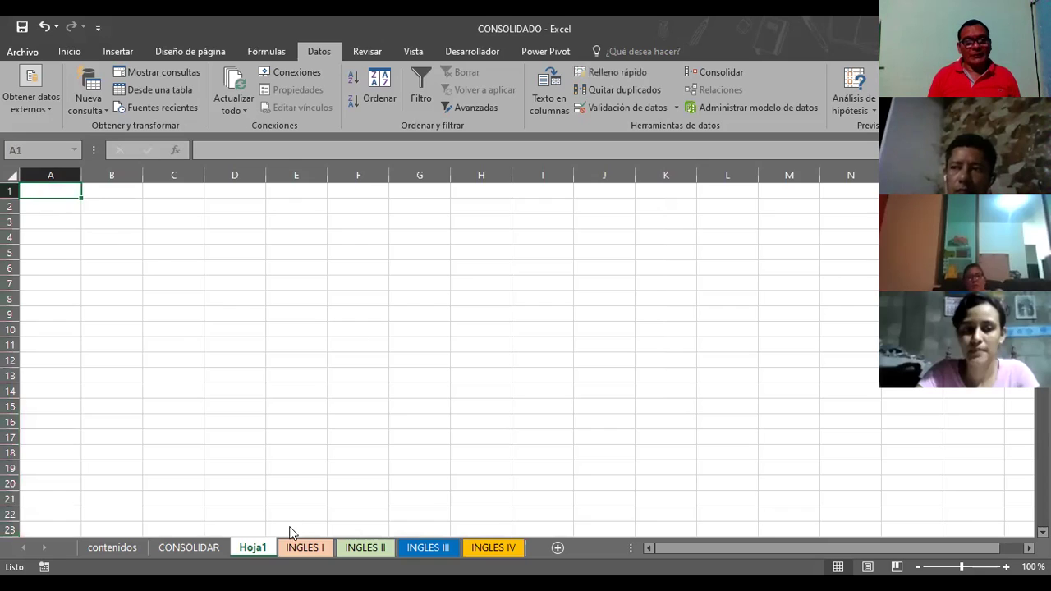
click(291, 544)
click(427, 271)
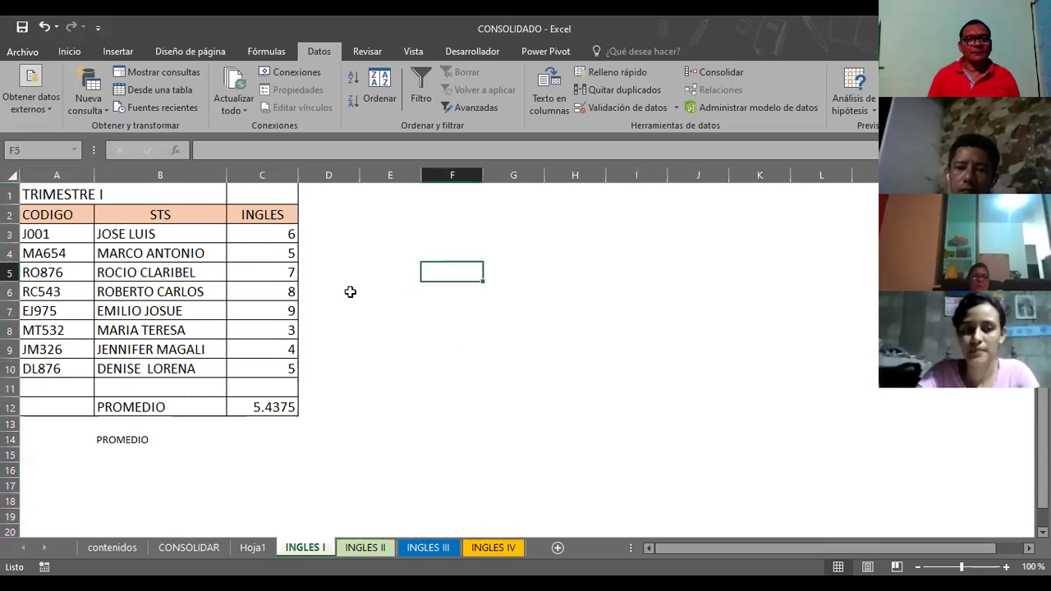
click(253, 548)
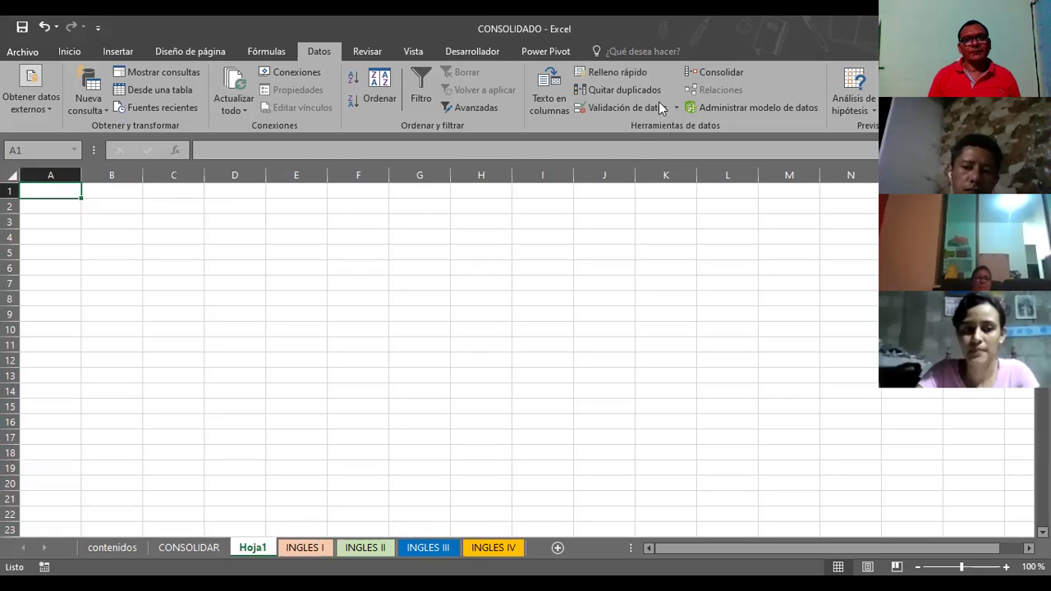
Step: In Consolidar, remove the INGLESCICLOII, INGCICLOI, INGLES IV and INGLES III references
click(711, 76)
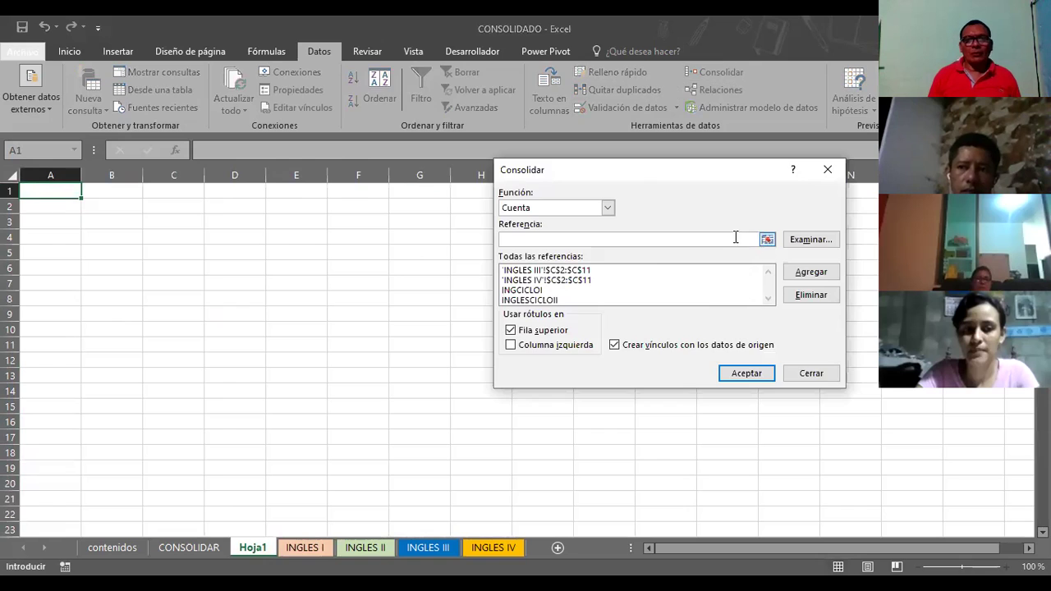
click(554, 300)
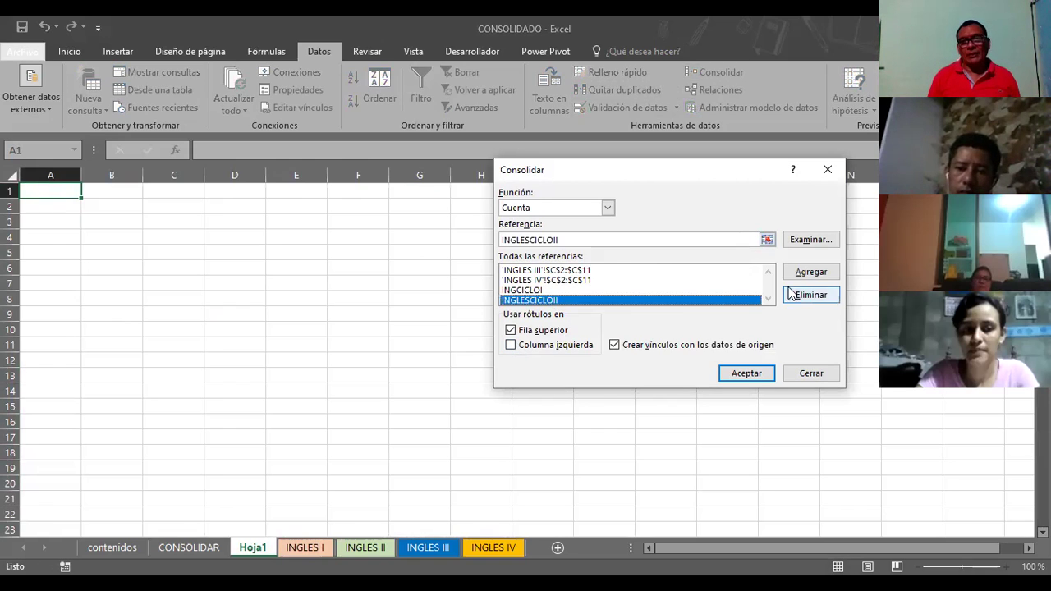
click(801, 301)
click(567, 290)
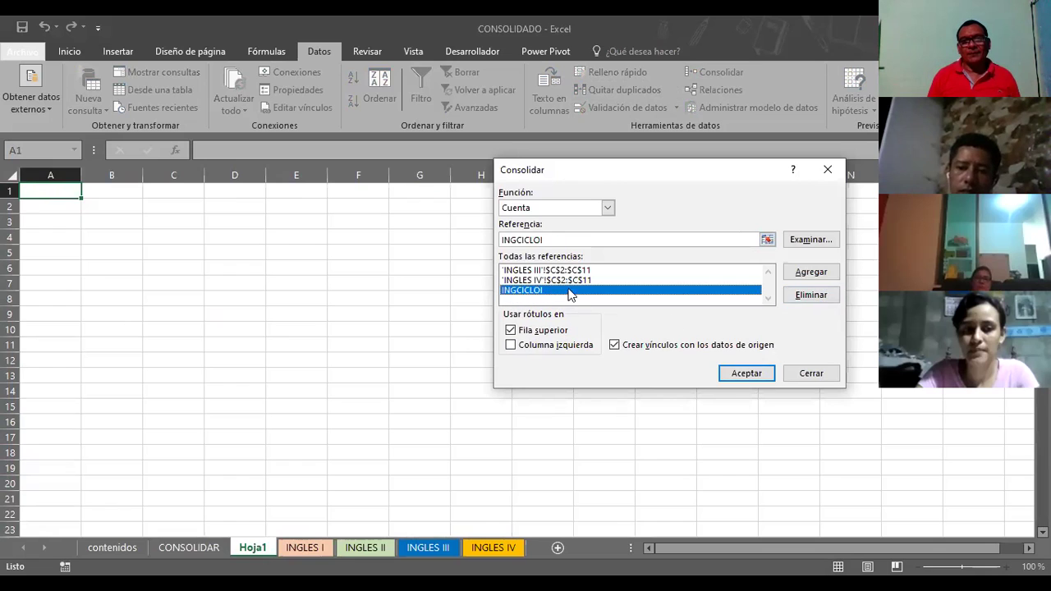
click(798, 298)
click(584, 281)
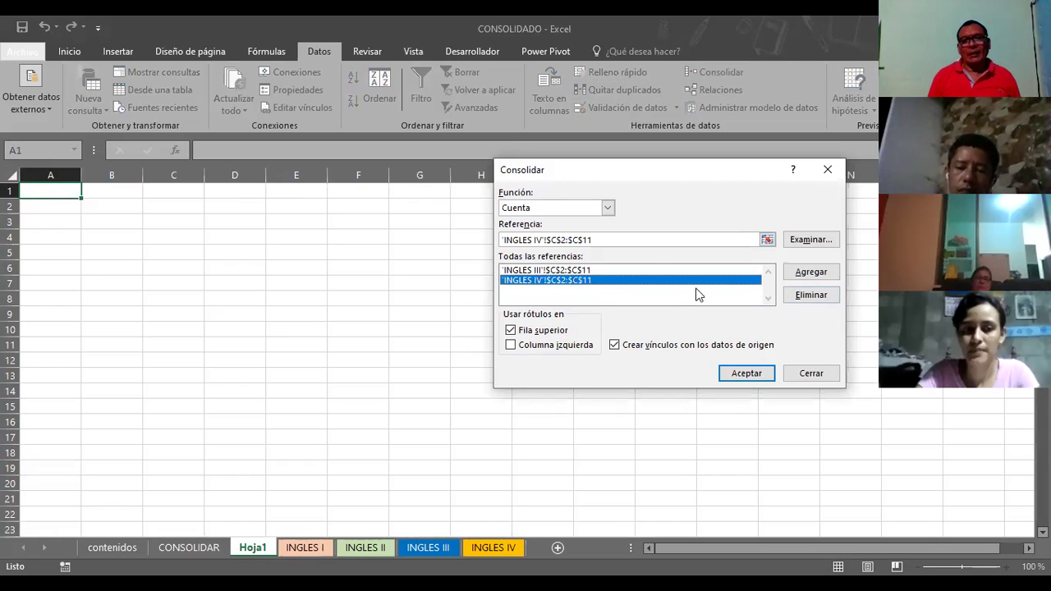
click(797, 297)
click(607, 271)
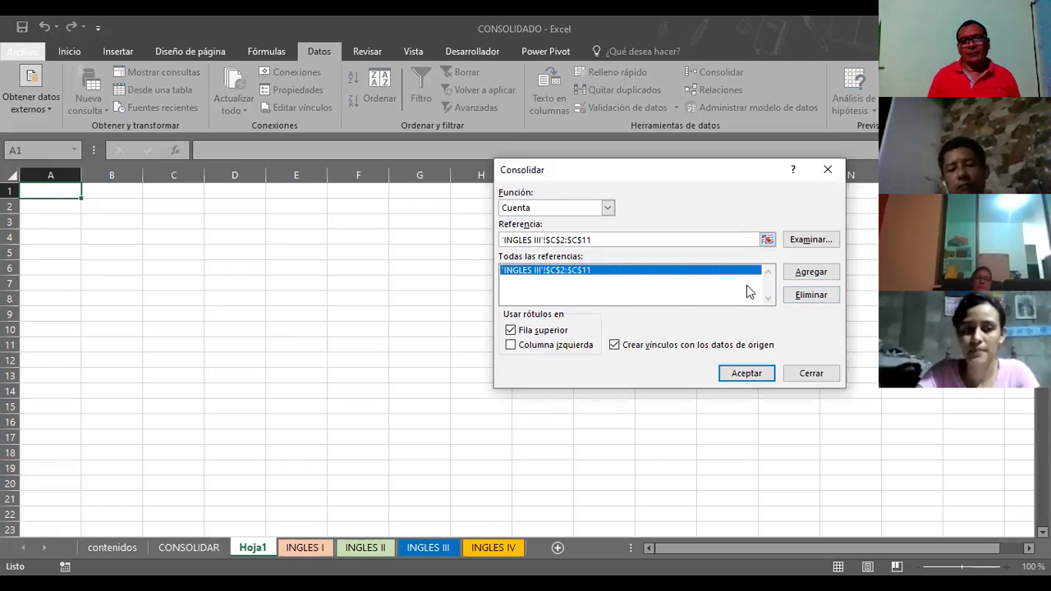
click(810, 296)
Step: Add the INGLES I range A2:C10 to the references
click(767, 239)
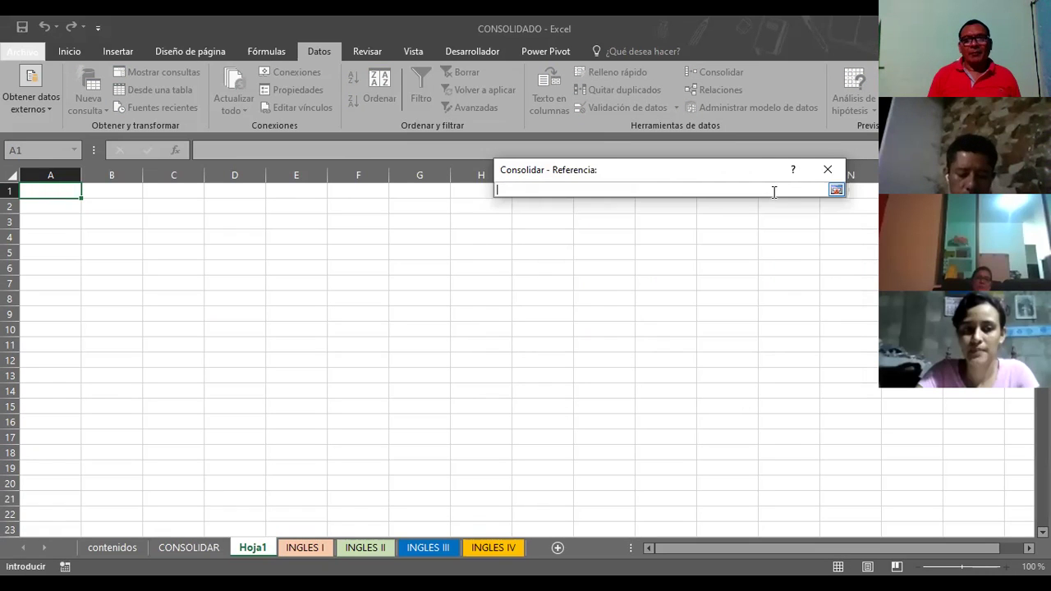
click(837, 191)
click(299, 549)
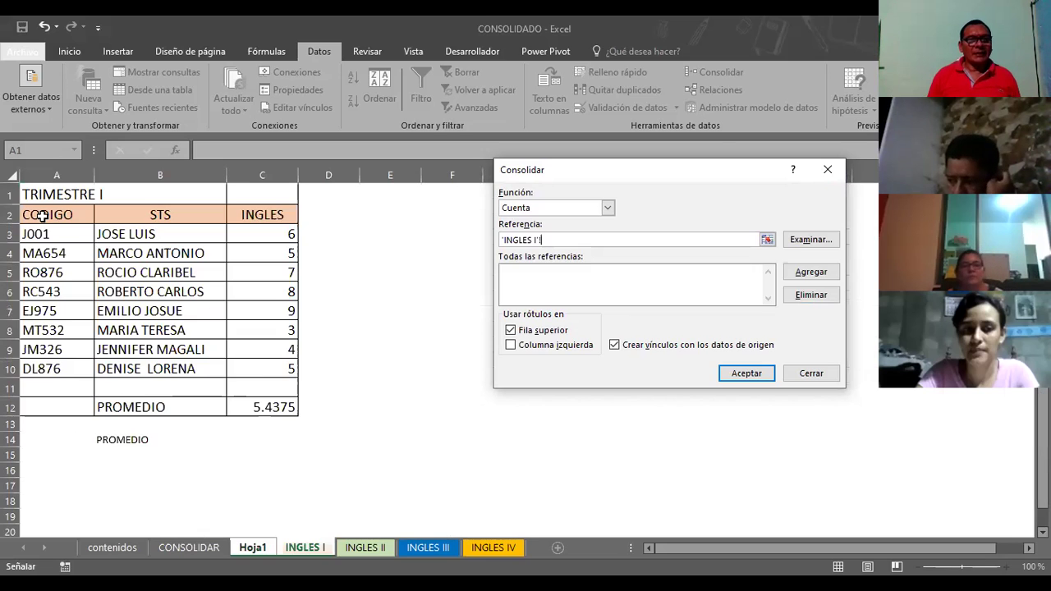
drag(42, 215, 262, 365)
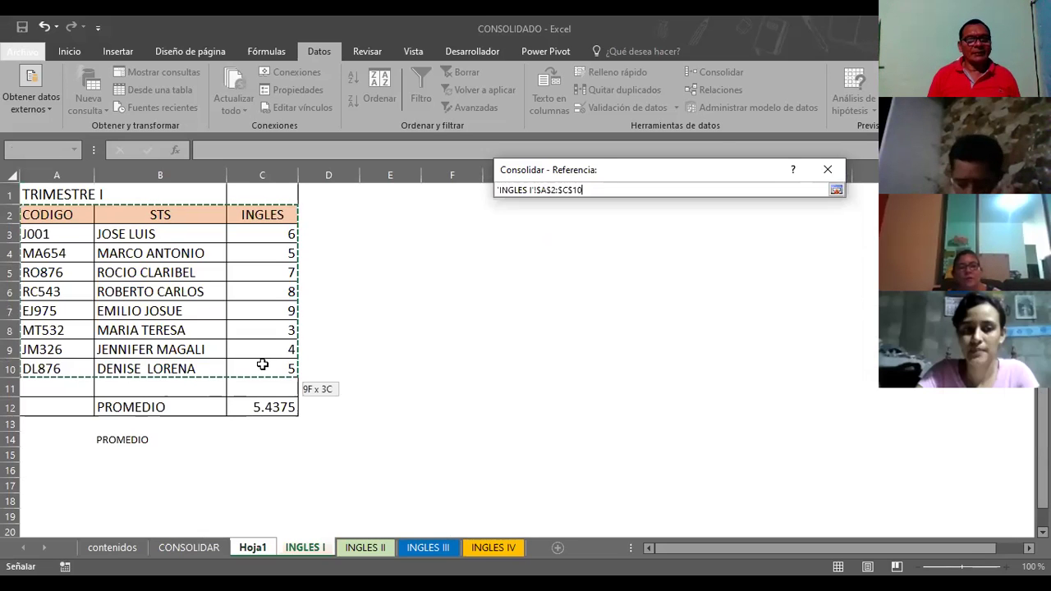
click(801, 275)
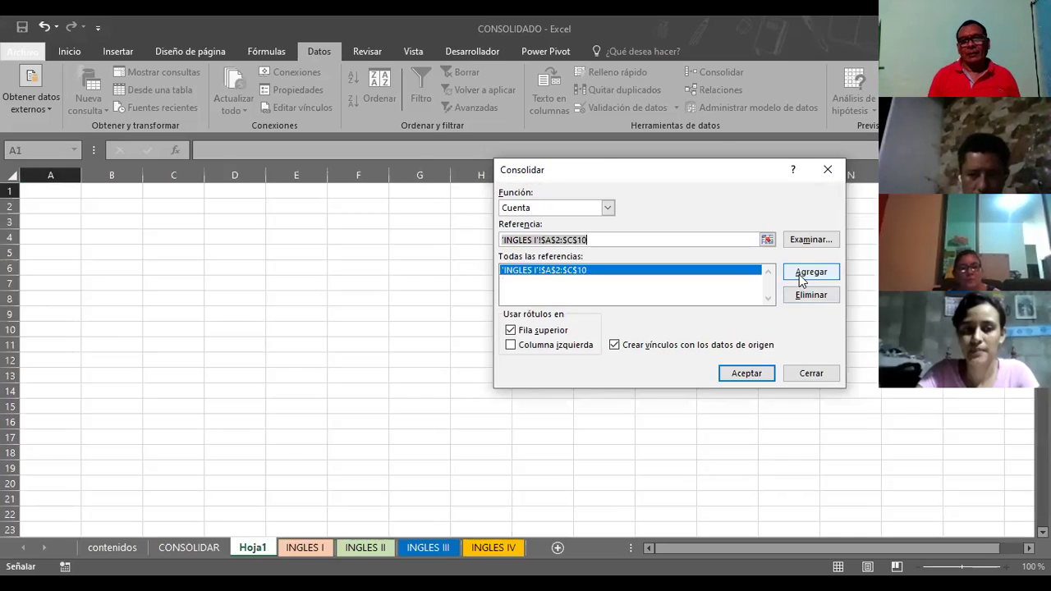
Step: Add the INGLES II range A2:C10 to the references
click(767, 239)
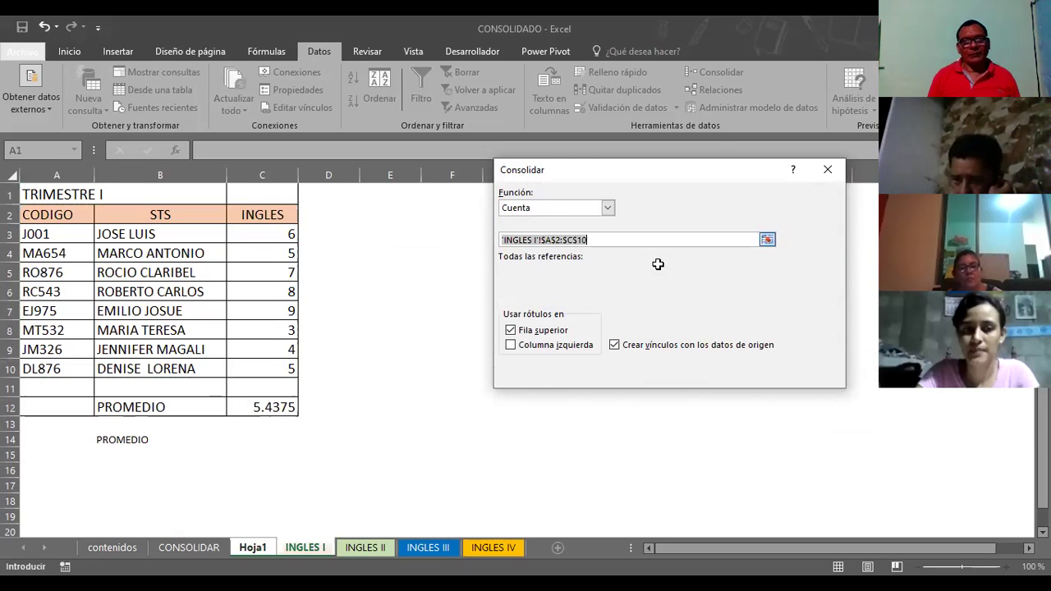
click(456, 177)
key(BackSpace)
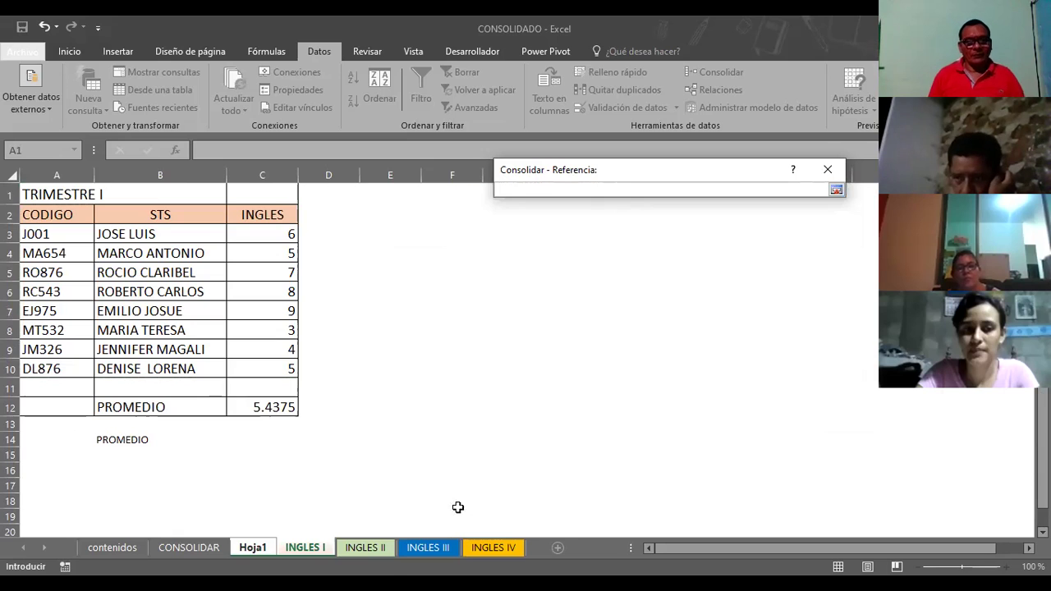
click(380, 552)
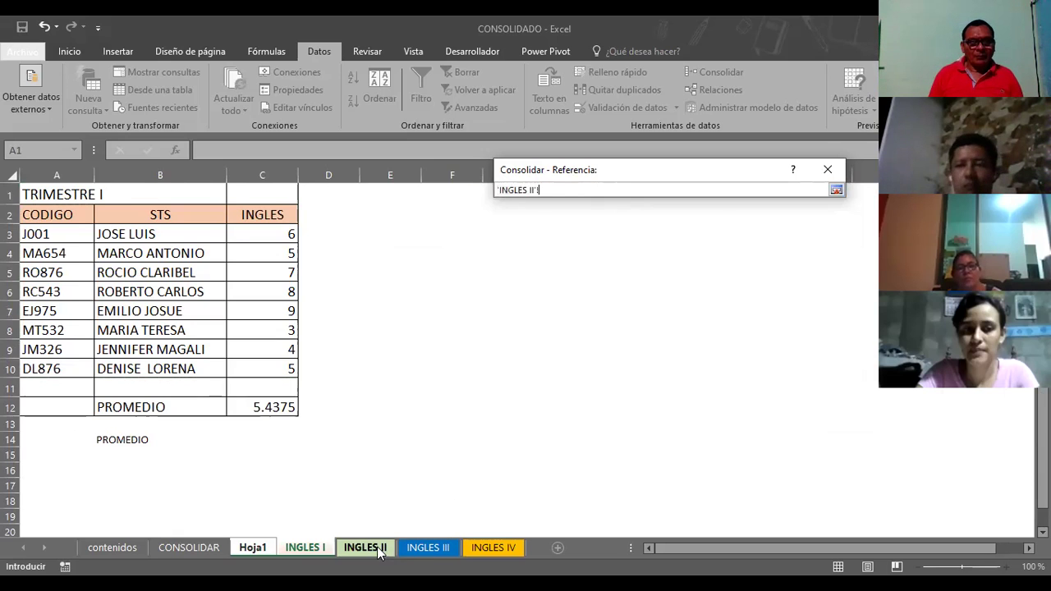
click(51, 213)
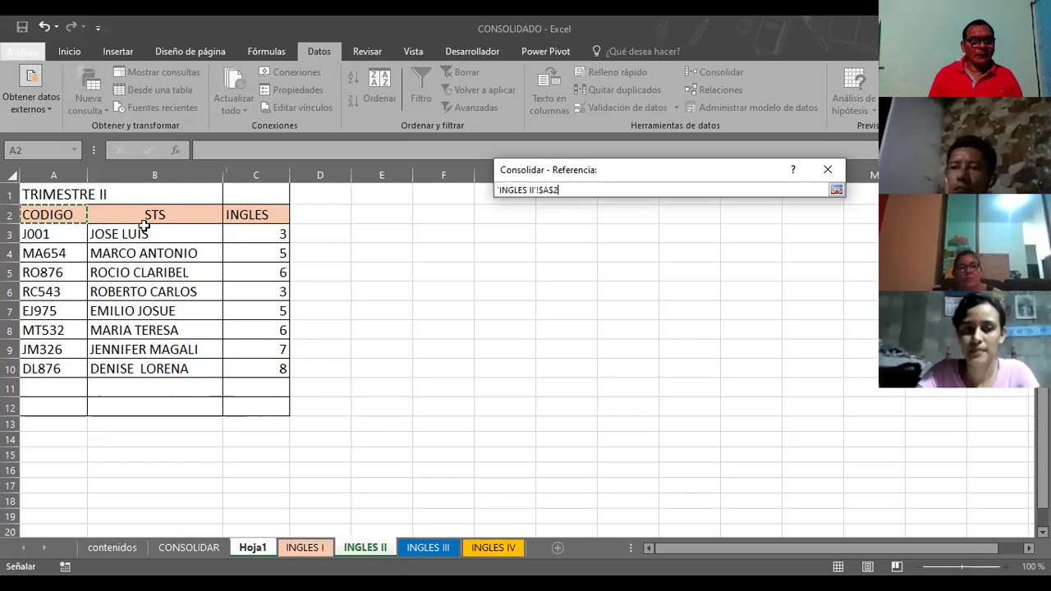
shift+click(280, 369)
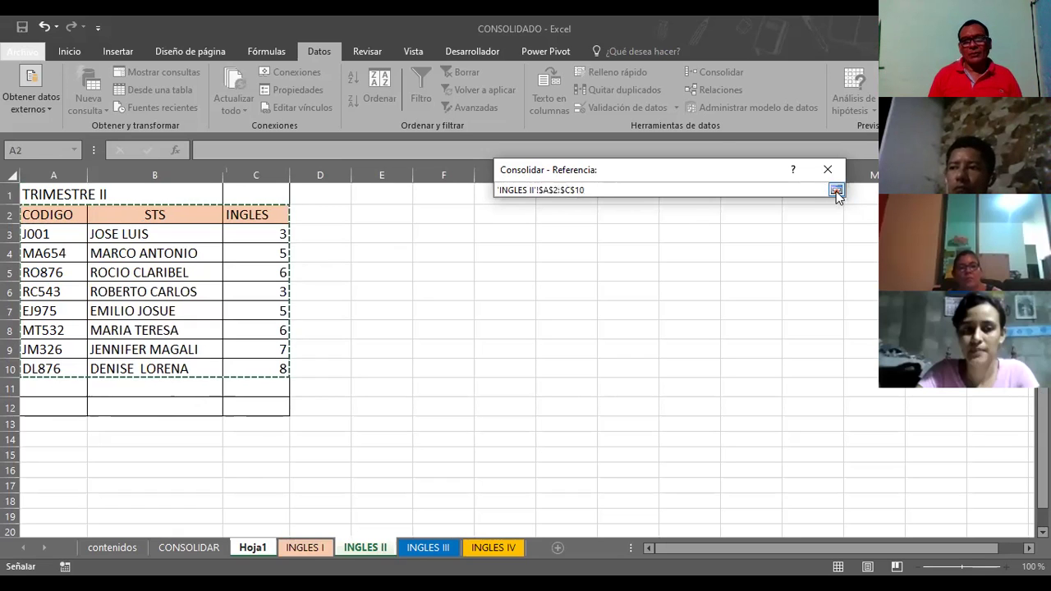
click(836, 190)
click(809, 274)
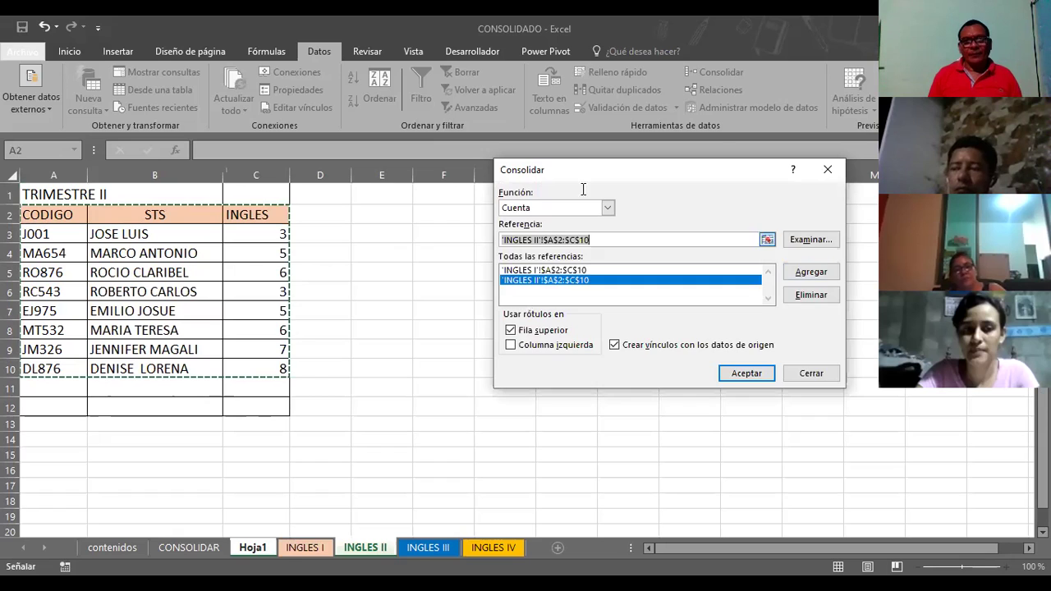
Step: Add the INGLES III range A2:C10 to the references
click(765, 242)
key(Delete)
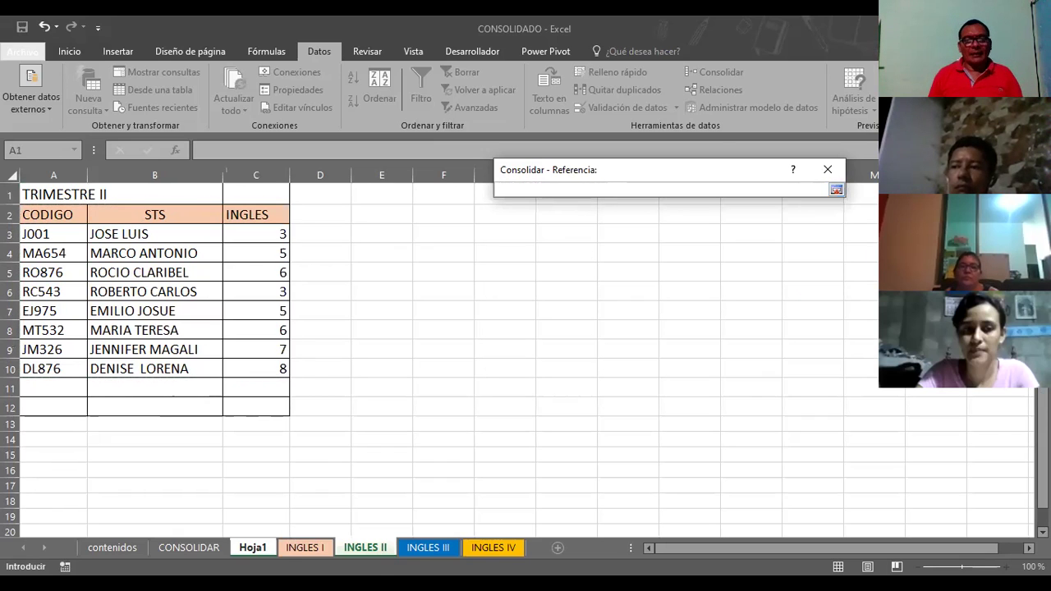
click(421, 548)
click(62, 215)
drag(282, 340, 281, 339)
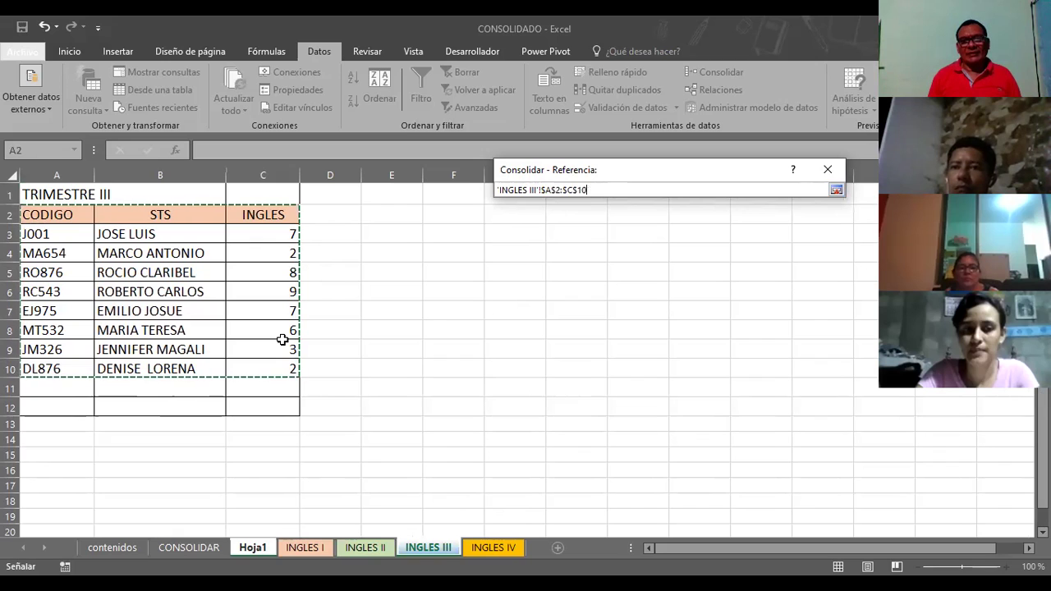
click(836, 190)
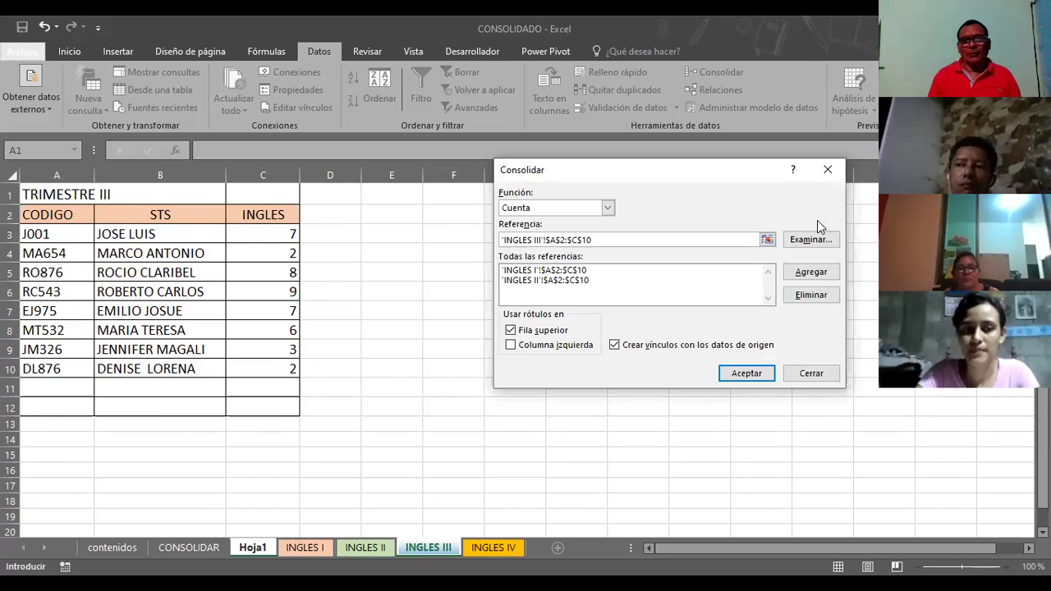
click(810, 272)
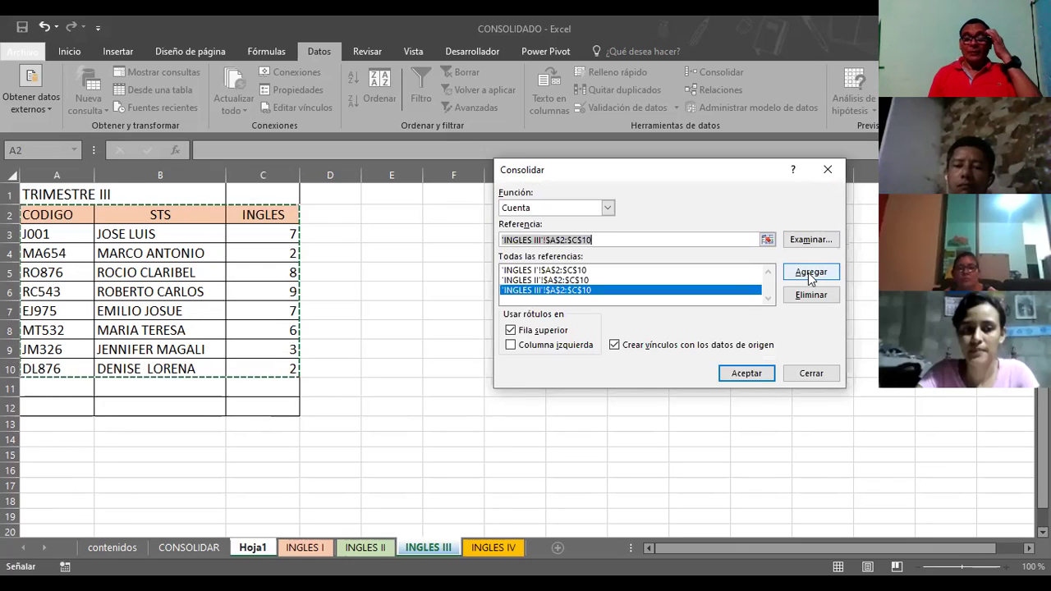
Step: Add the INGLES IV range A2:C10 to the references
click(767, 240)
click(496, 548)
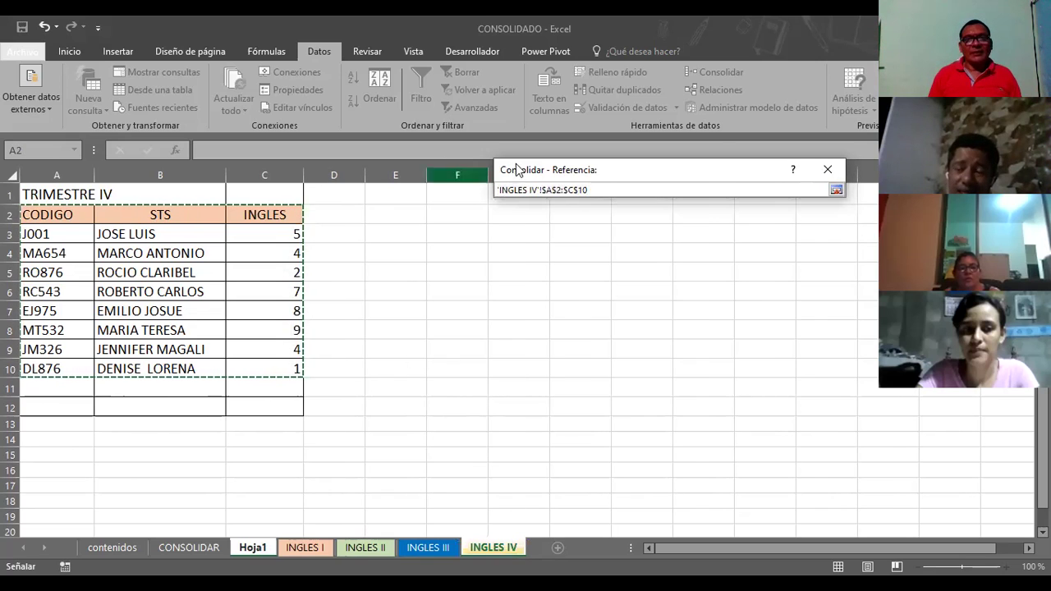
click(835, 191)
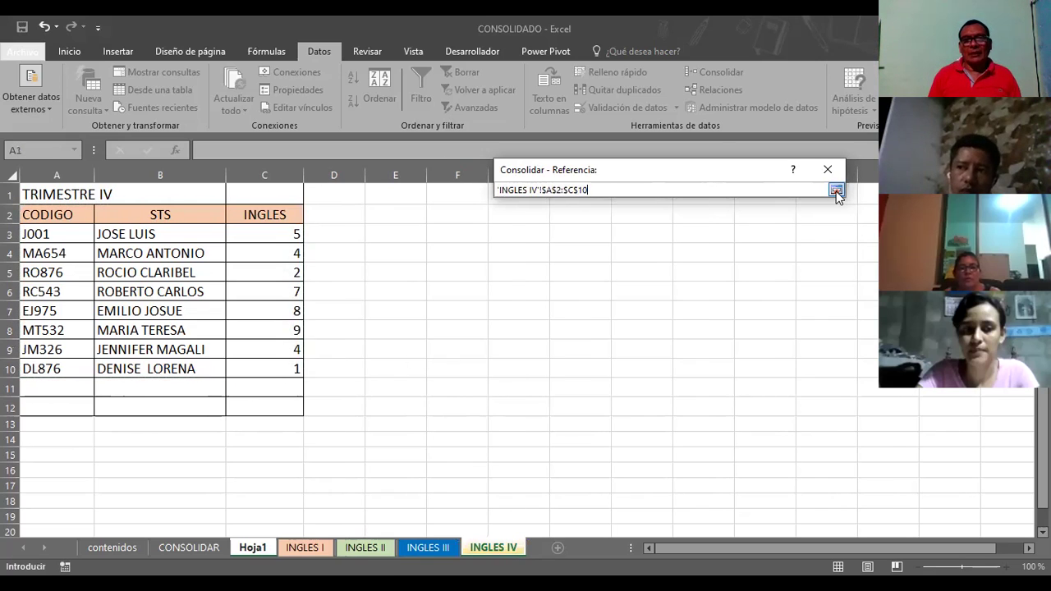
click(802, 276)
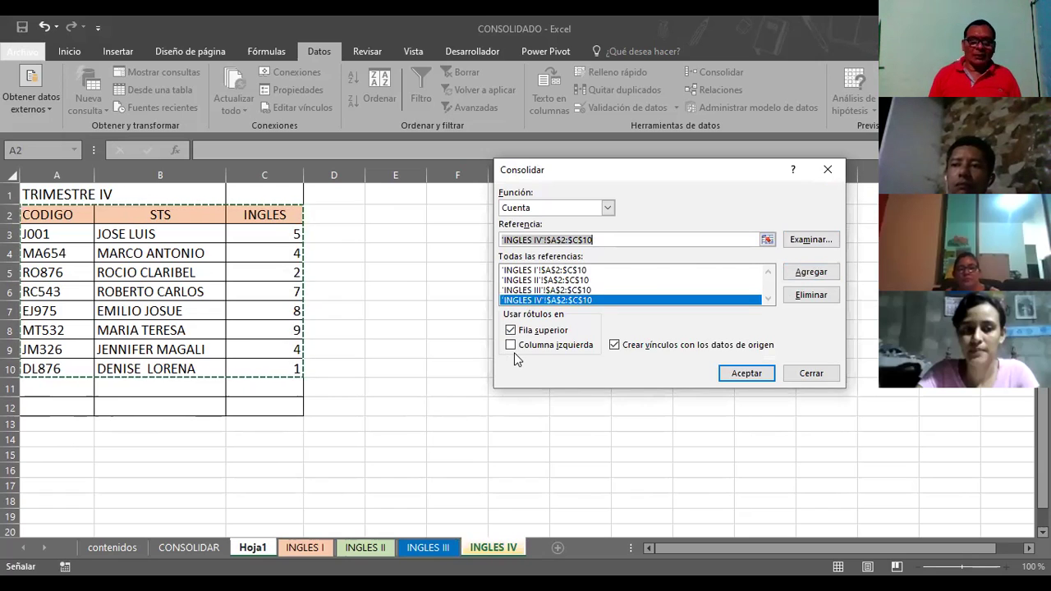
Step: Run the consolidation, producing CODIGO, STS and INGLES count columns of 4 on Hoja1
click(734, 372)
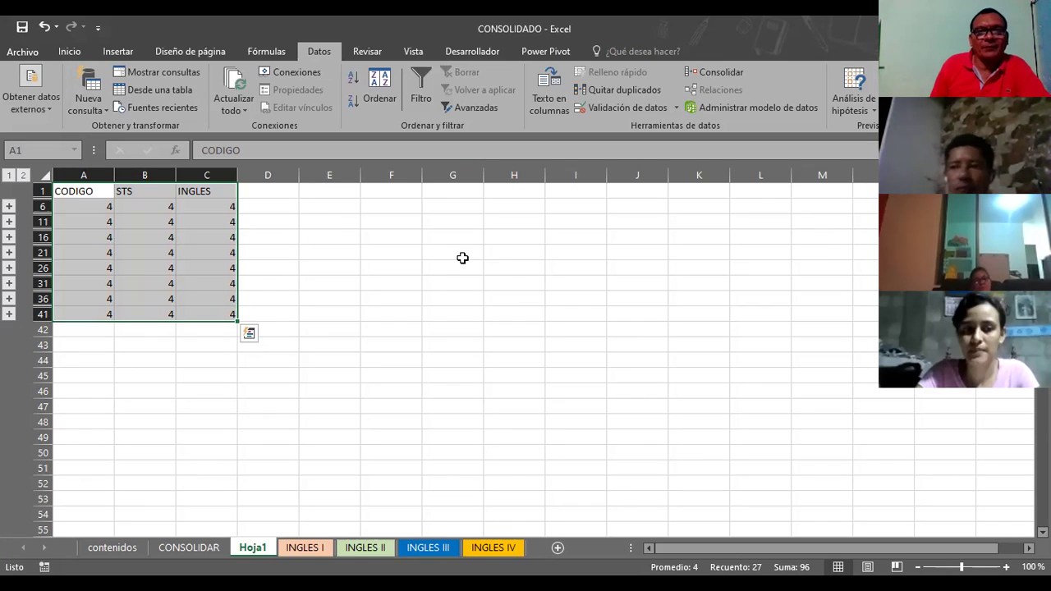
key(Escape)
Step: Reopen Consolidar, switch the function from Cuenta to Promedio, and apply it
click(738, 71)
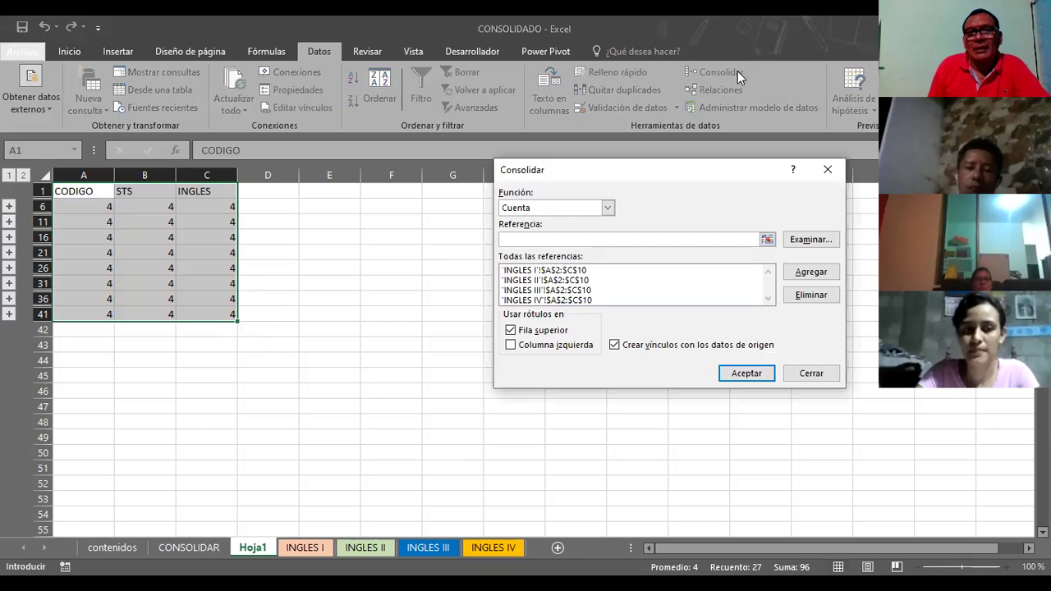
click(608, 209)
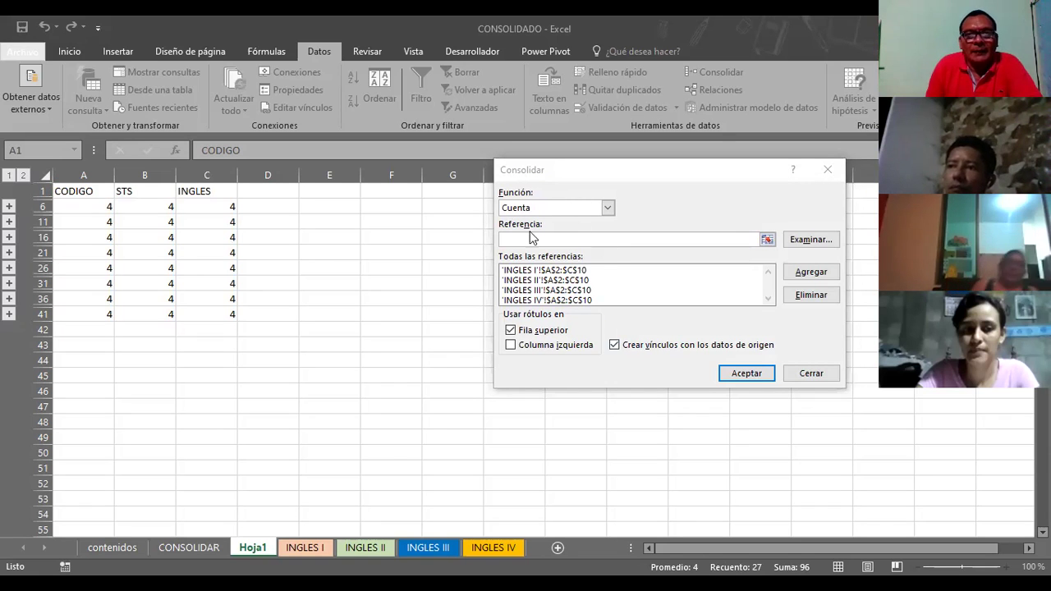
click(607, 207)
click(528, 242)
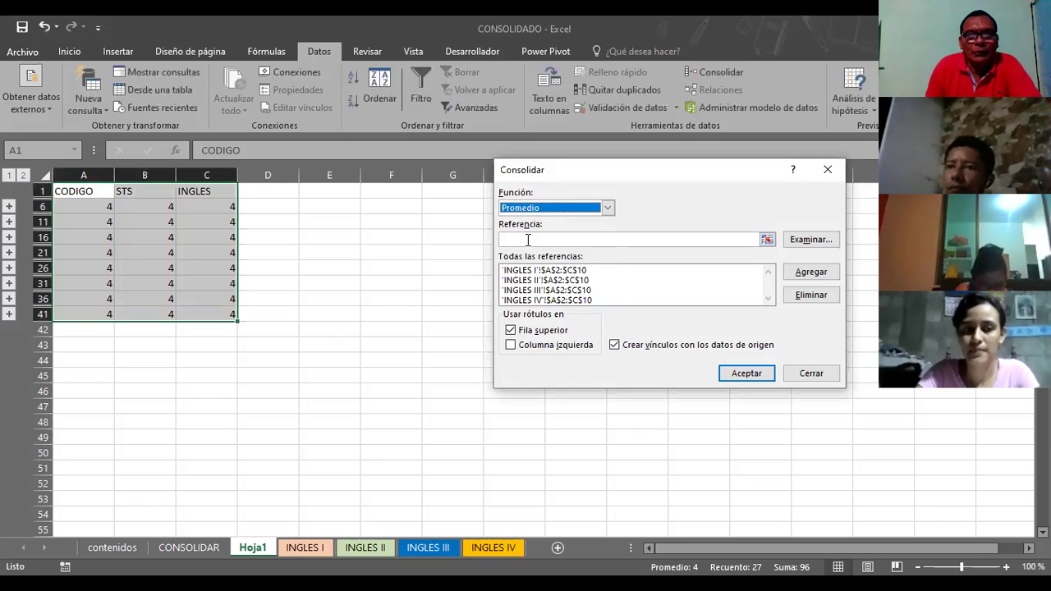
click(732, 375)
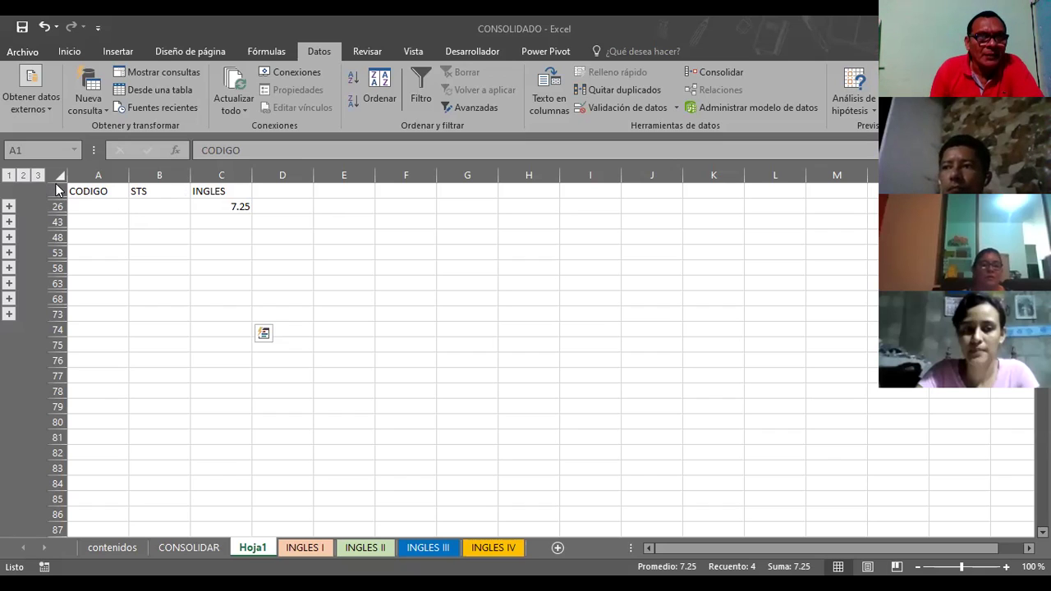
Step: Delete the header row of the averaged consolidation result
key(ctrl+a)
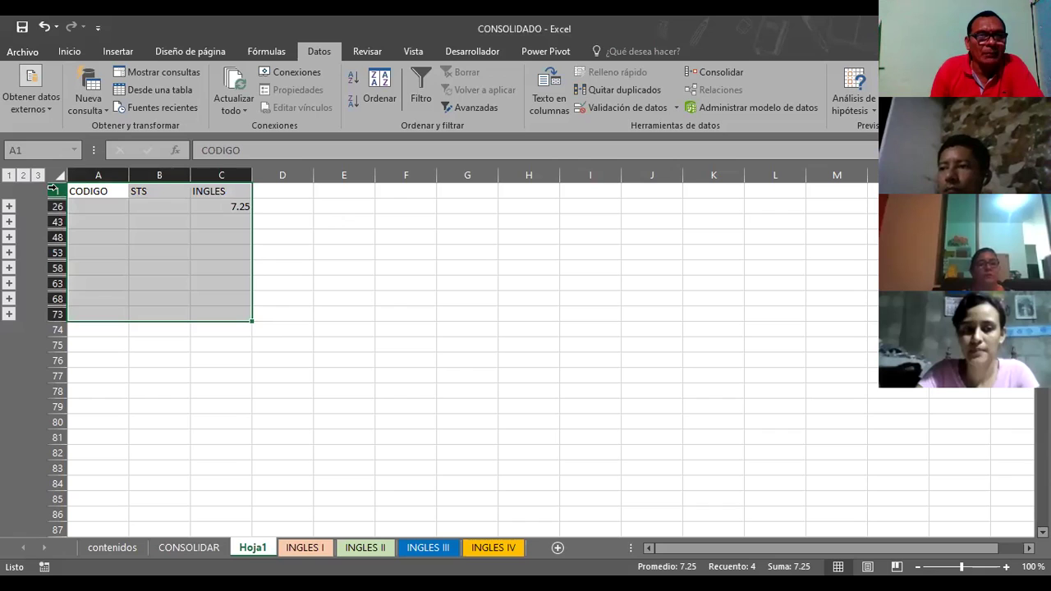
click(52, 190)
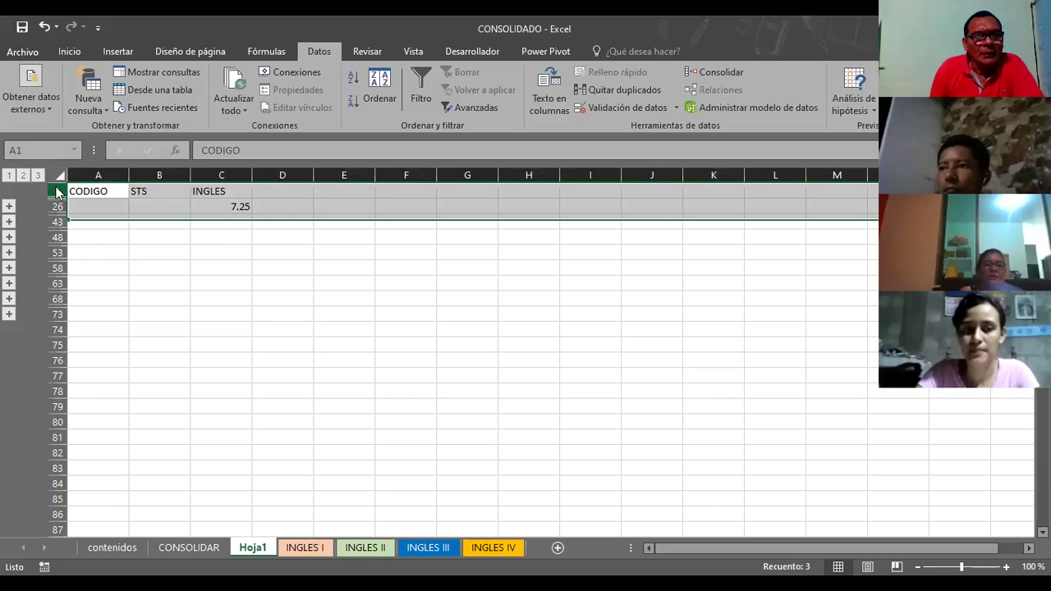
right_click(51, 189)
click(115, 311)
Step: Check the 7.25 average in C25, then select rows 25–79 for deletion
click(224, 196)
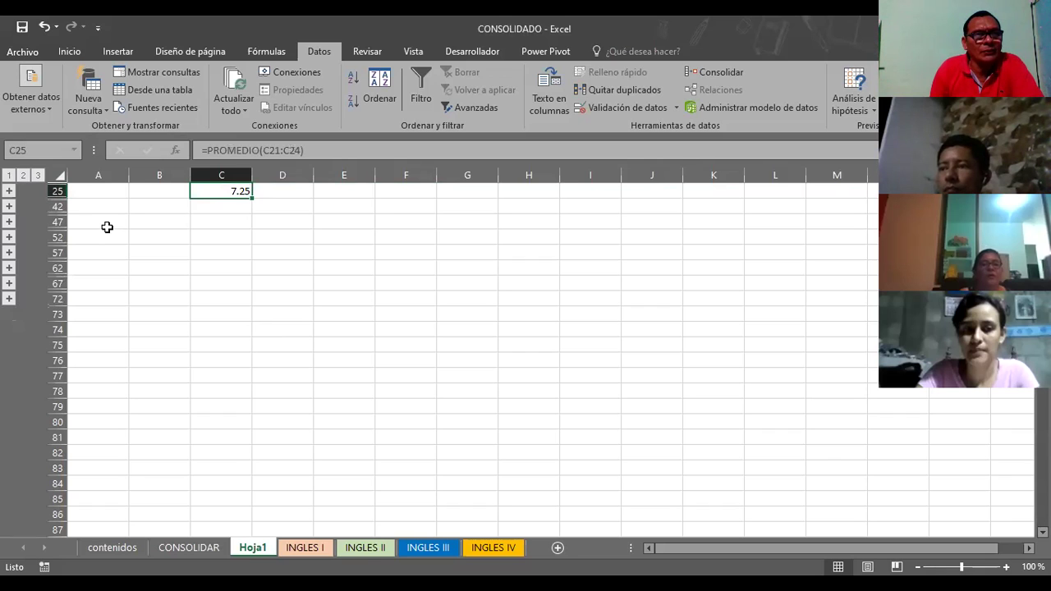
click(108, 226)
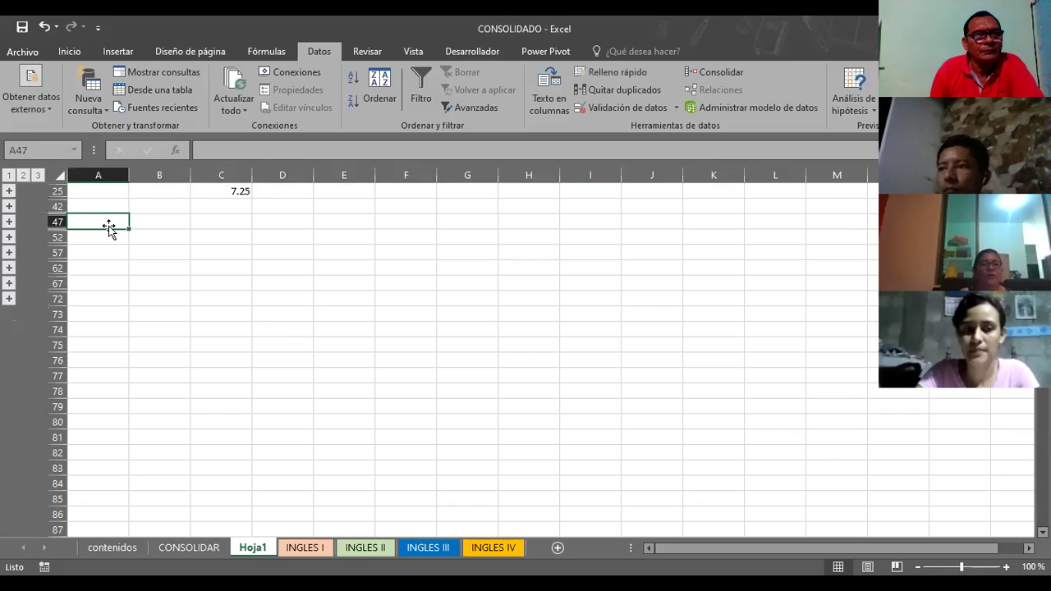
click(245, 219)
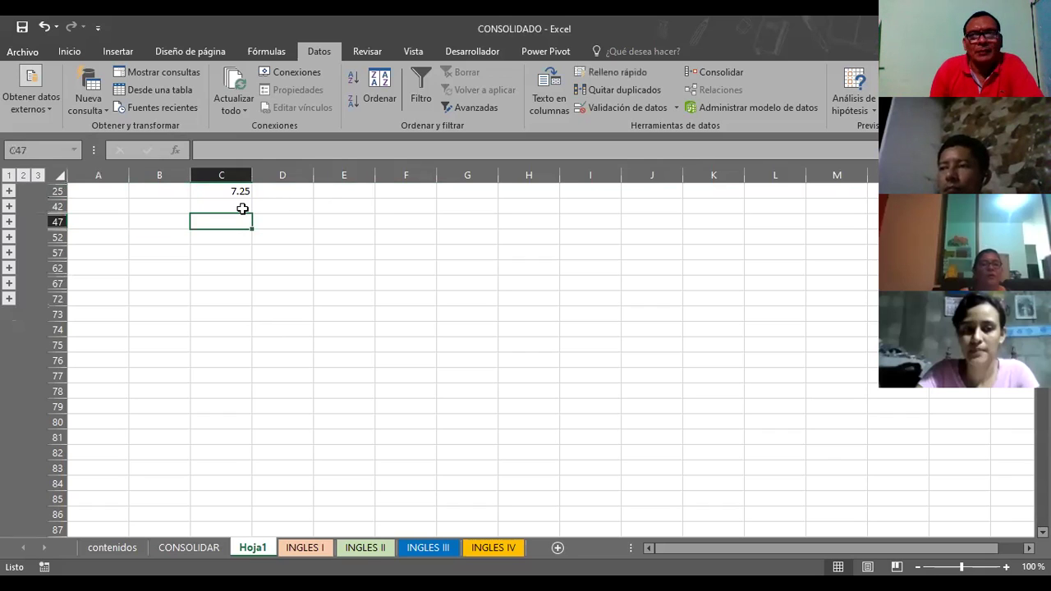
click(56, 190)
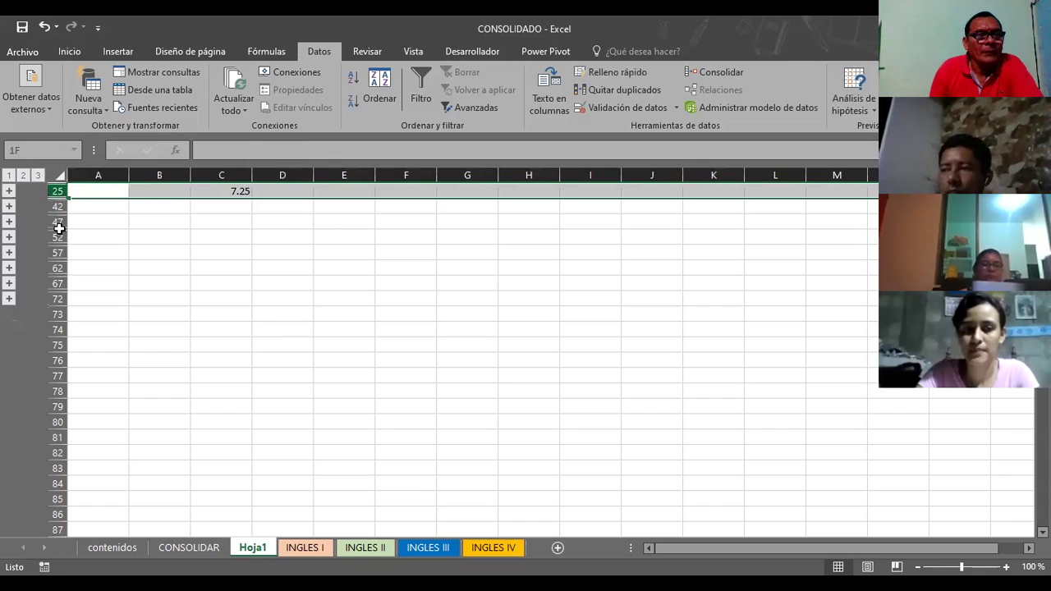
drag(58, 229, 54, 330)
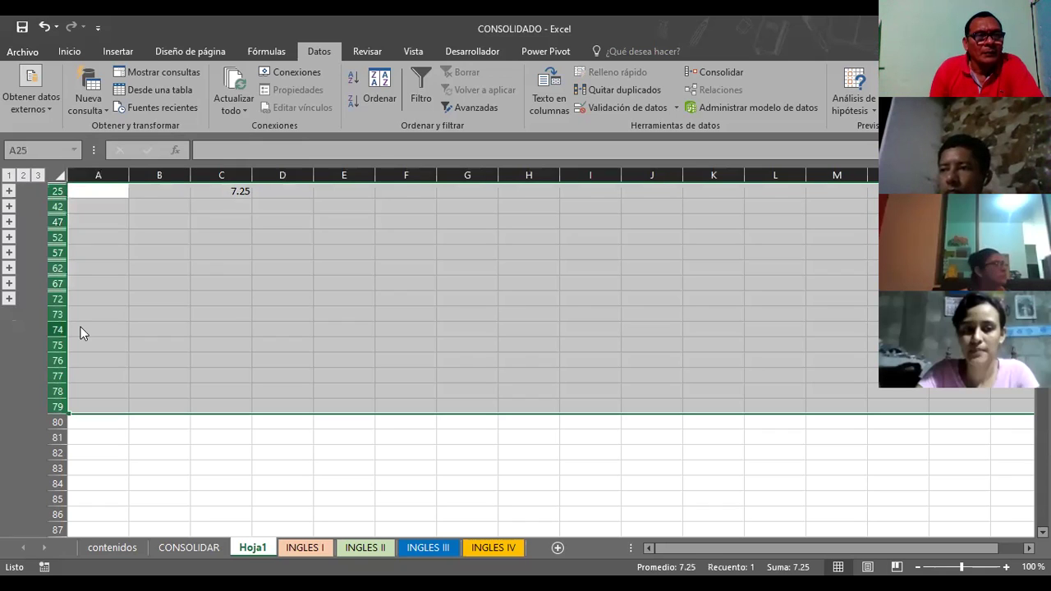
right_click(80, 327)
Step: Delete the selected result rows and expand the remaining collapsed group
click(100, 455)
click(72, 236)
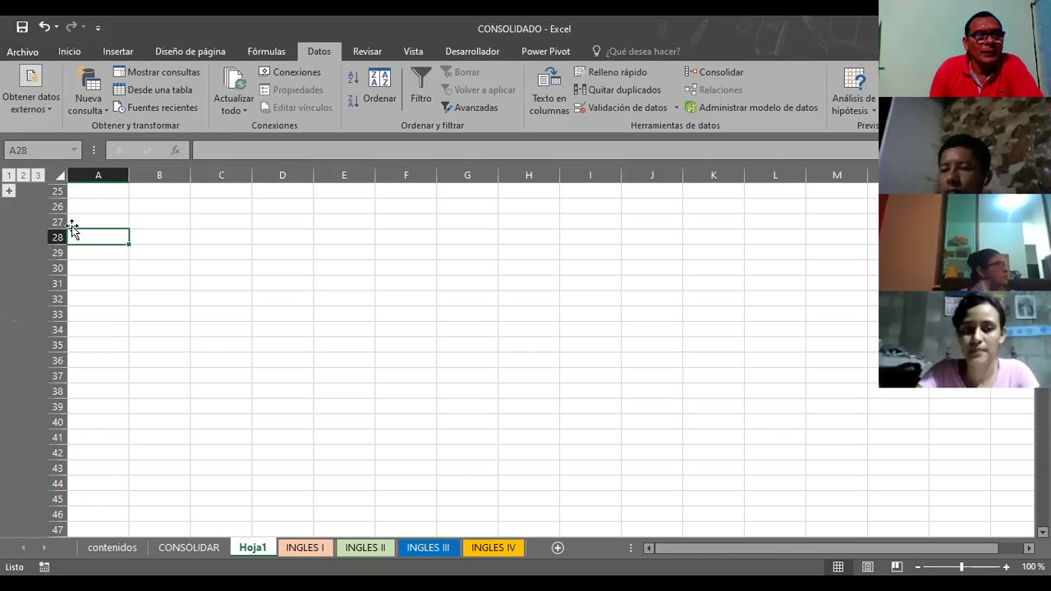
click(10, 192)
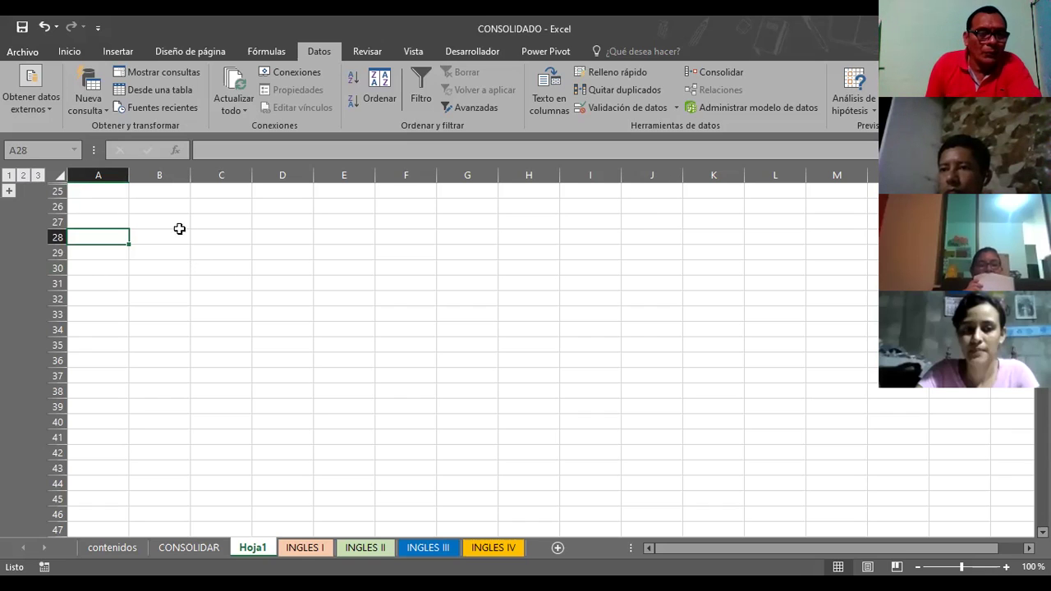
click(188, 268)
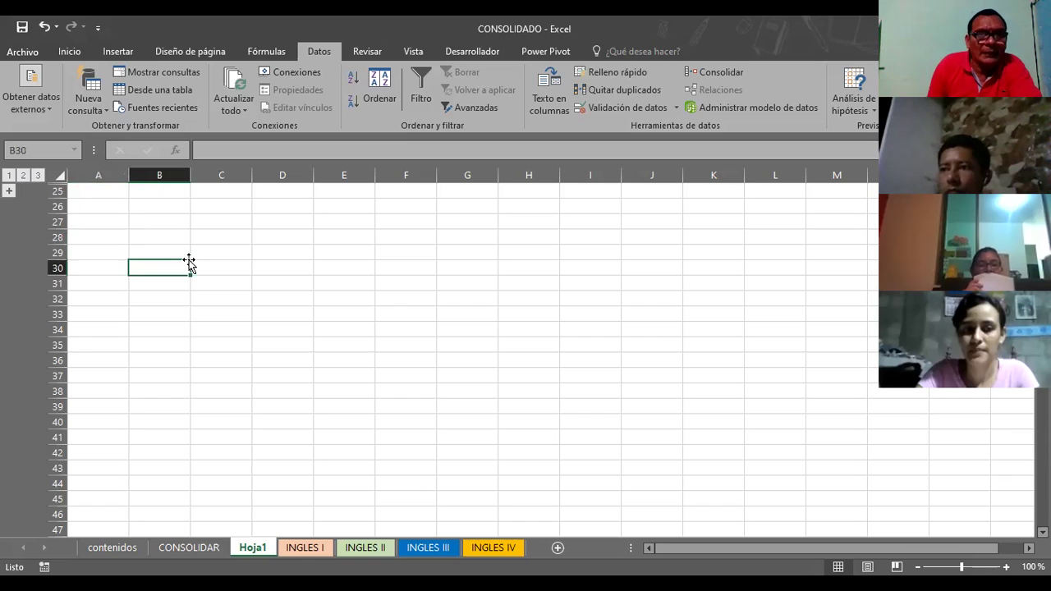
click(91, 178)
click(58, 175)
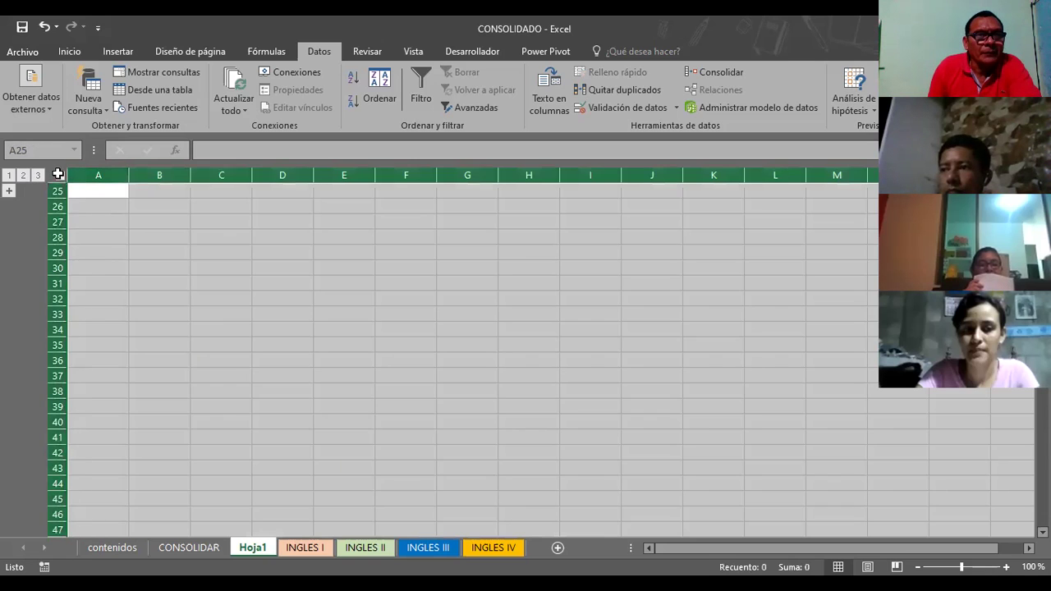
click(121, 234)
click(104, 195)
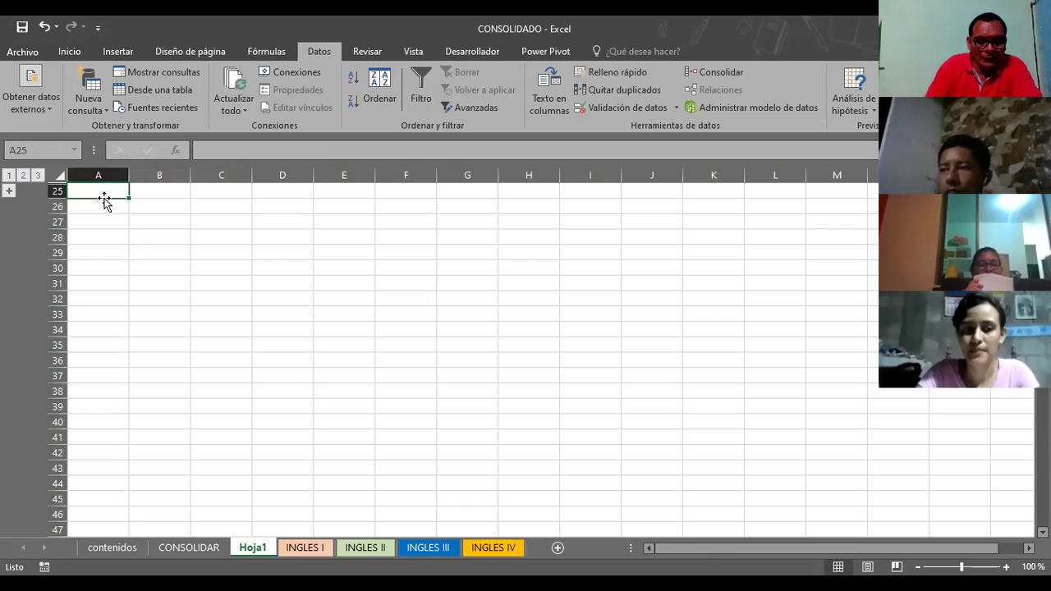
Step: Go to cell A1 with F5 and expand the outline to show all rows
key(F5)
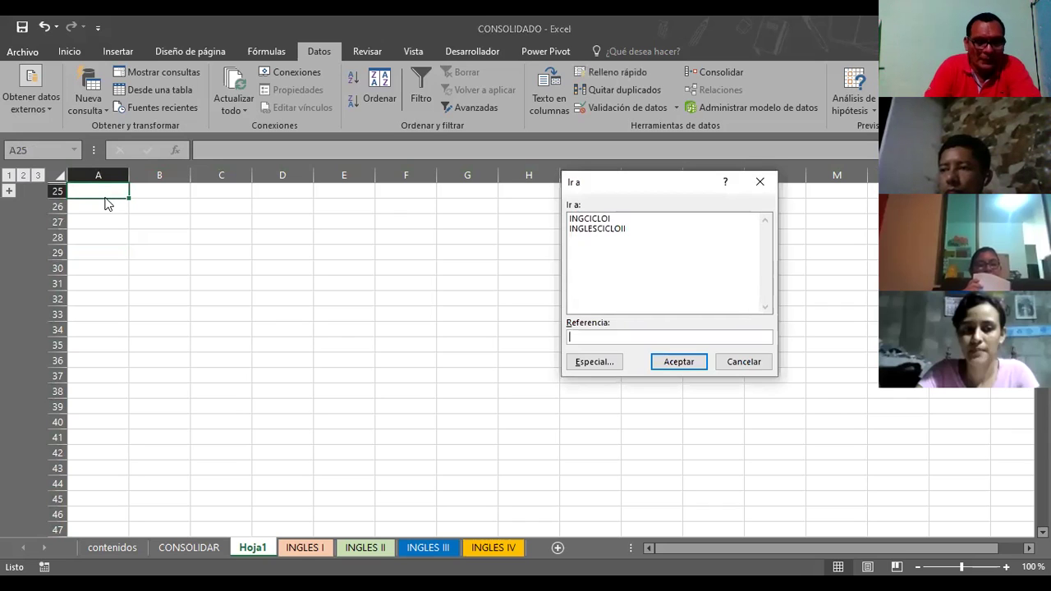
text(A1)
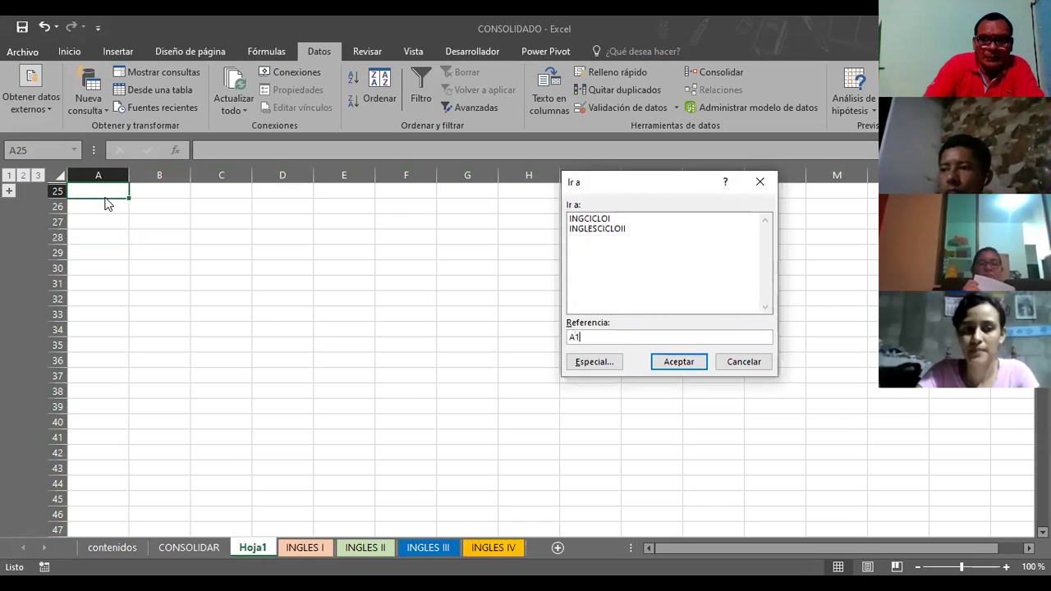
key(Return)
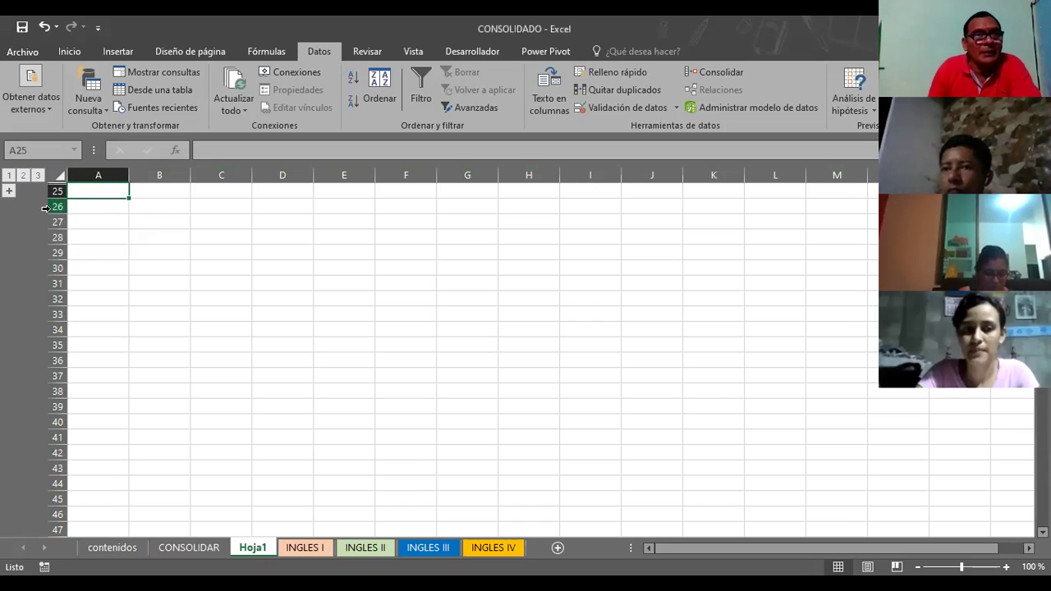
click(8, 189)
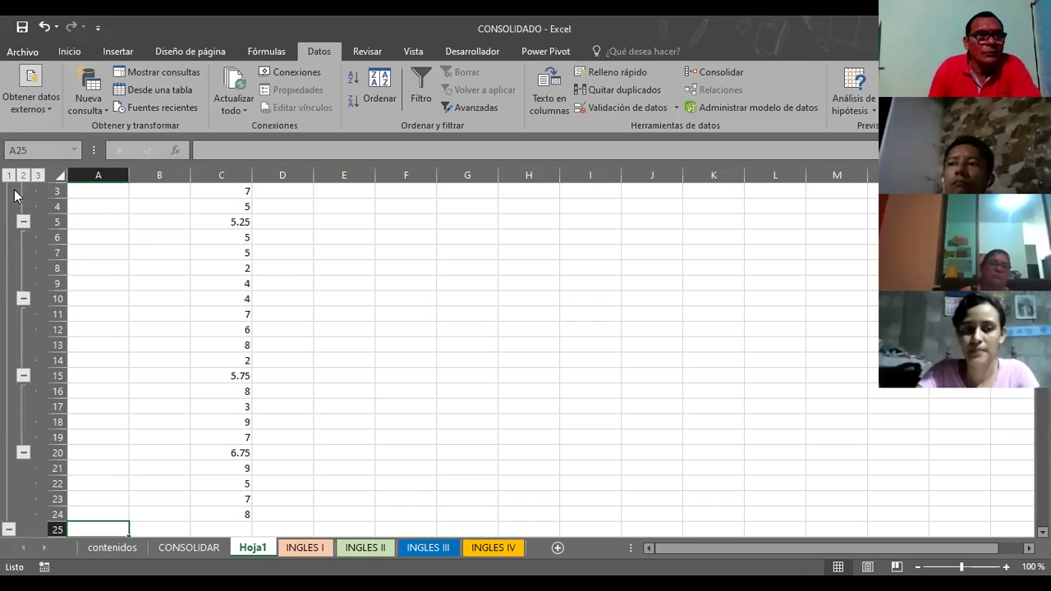
scroll(349, 261, up, 1)
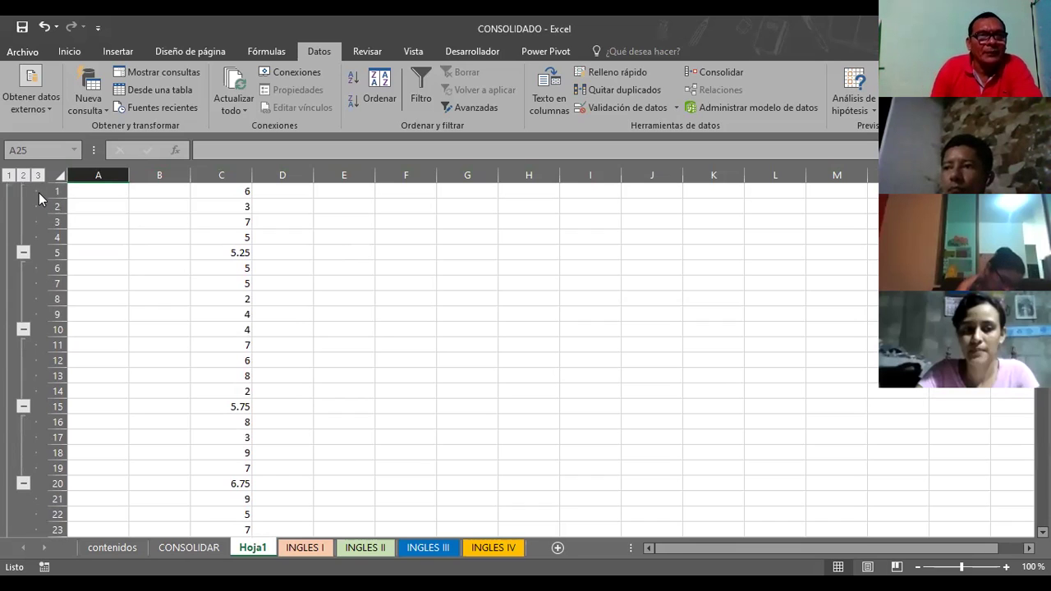
Step: Delete rows 1–93 so Hoja1 is empty, leaving A1 selected
drag(55, 190, 57, 229)
mouse_move(58, 349)
mouse_down()
mouse_move(79, 517)
mouse_move(55, 314)
mouse_up()
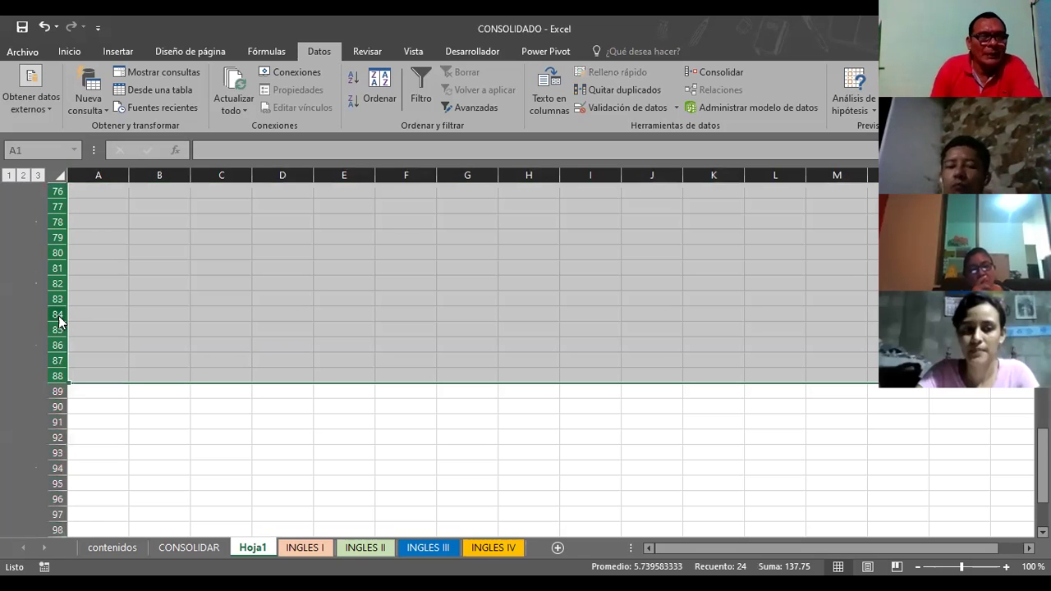
right_click(59, 321)
click(129, 439)
click(110, 235)
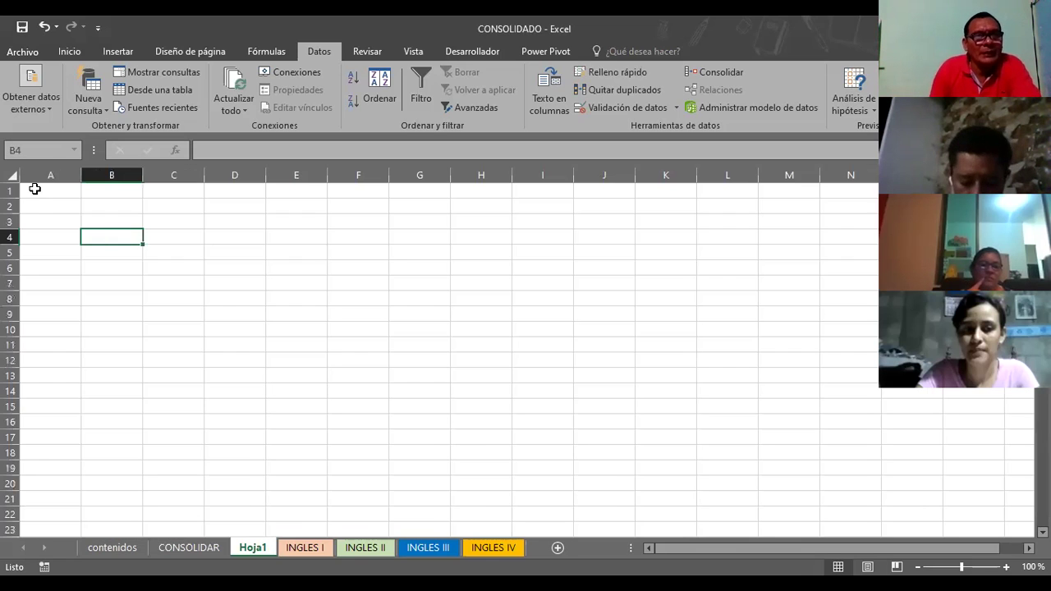
click(35, 189)
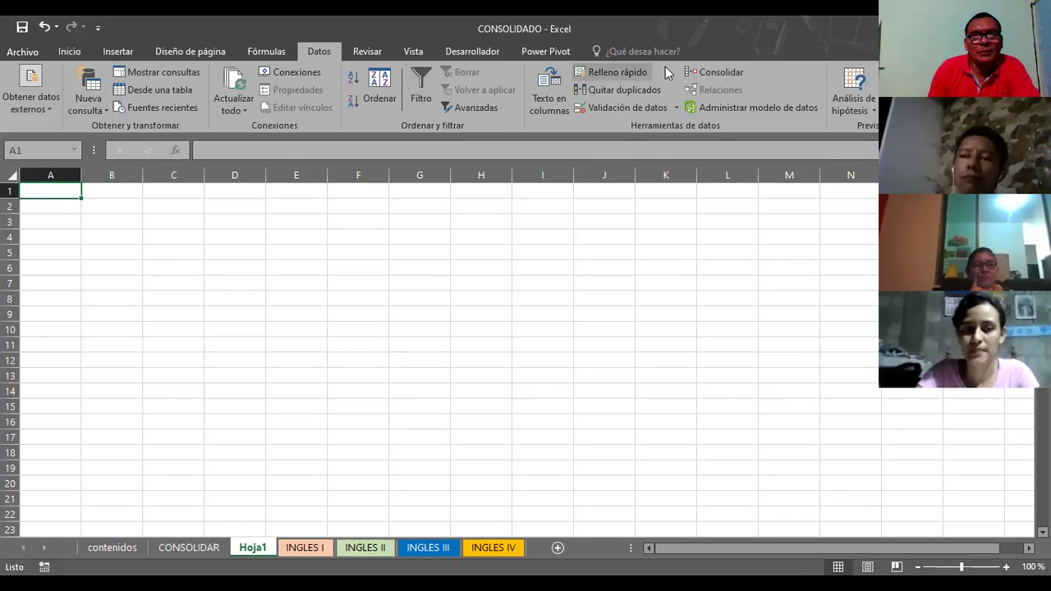
Step: Consolidate INGLES I–IV into Hoja1 using the Suma function with links to the source sheets
click(711, 72)
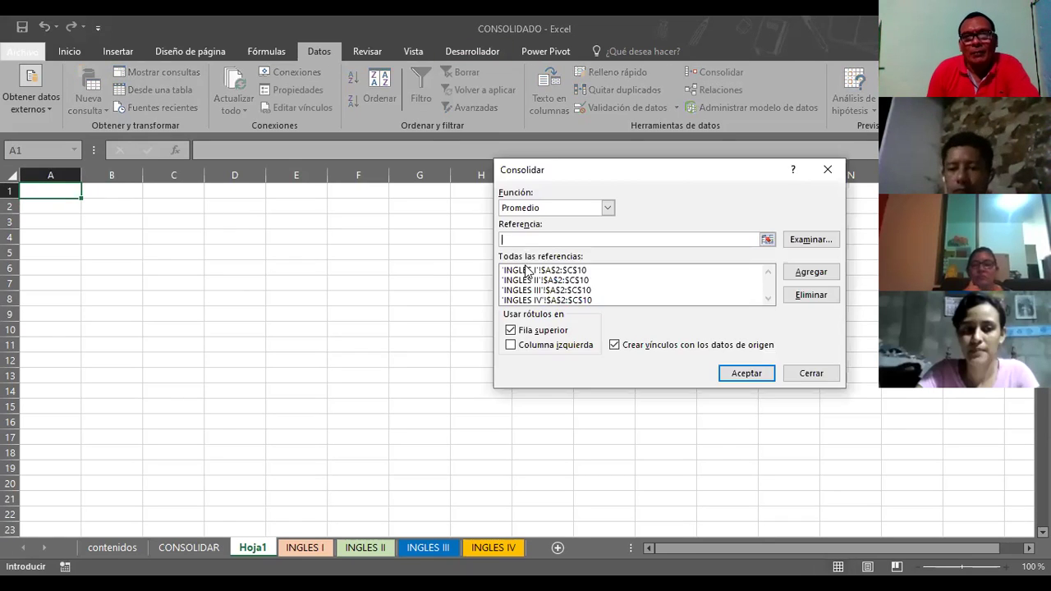
click(608, 208)
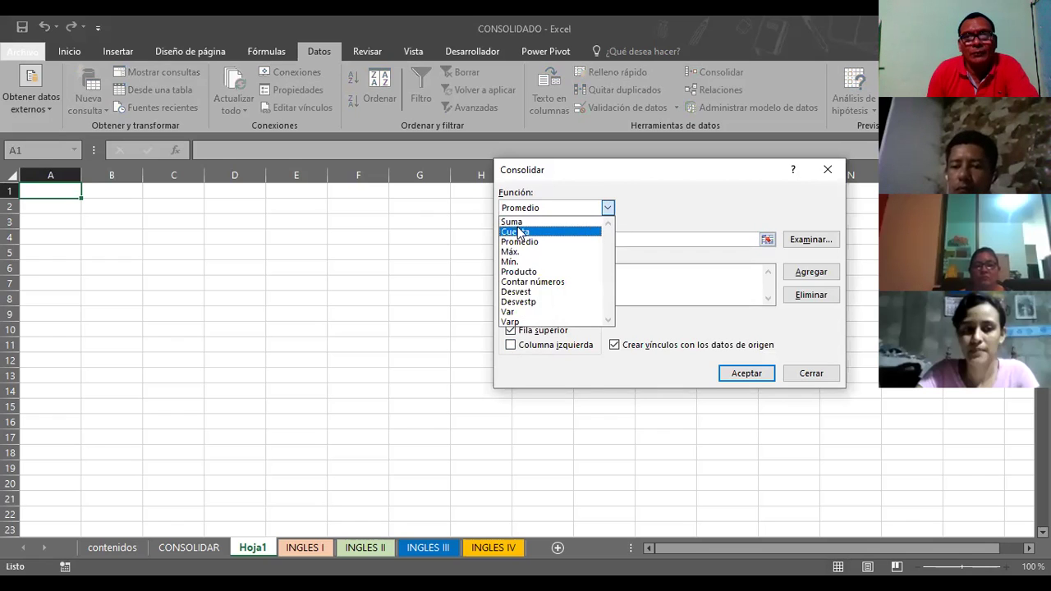
click(643, 365)
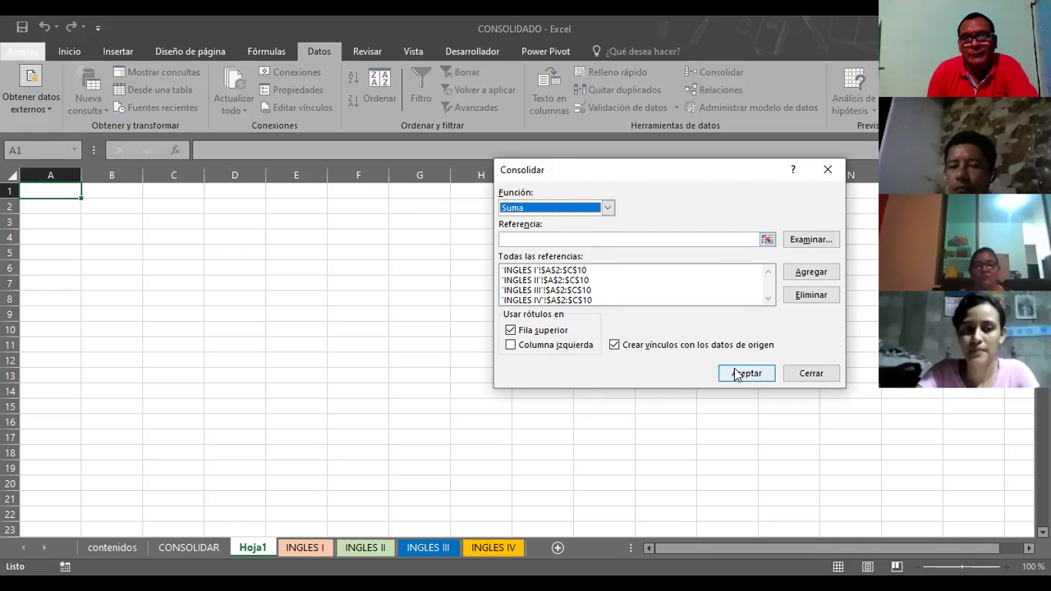
click(736, 375)
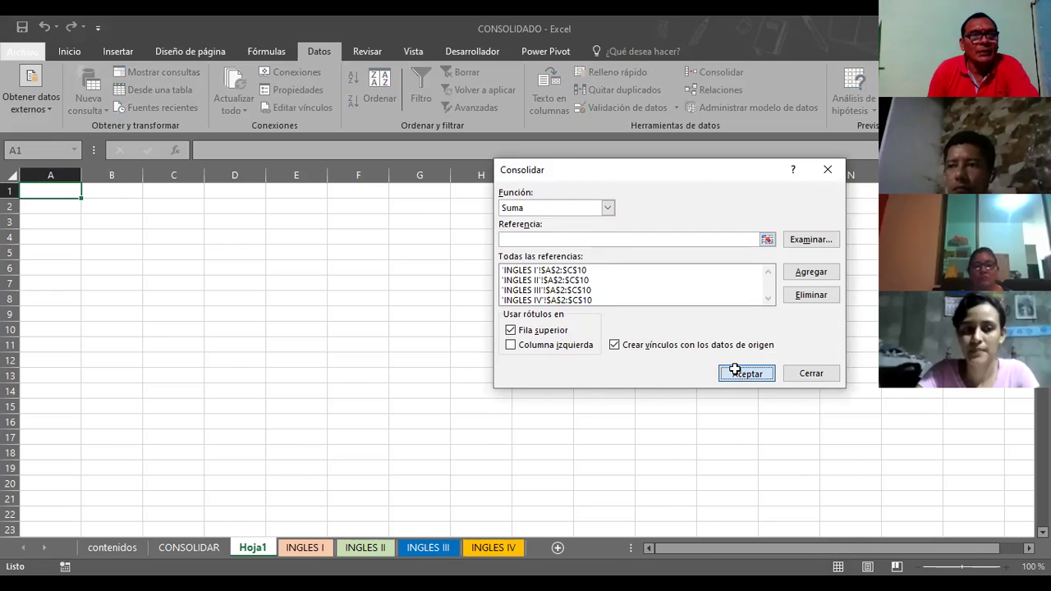
click(737, 371)
Step: Expand the first outlined group to show the source grades behind the total in C6
click(386, 267)
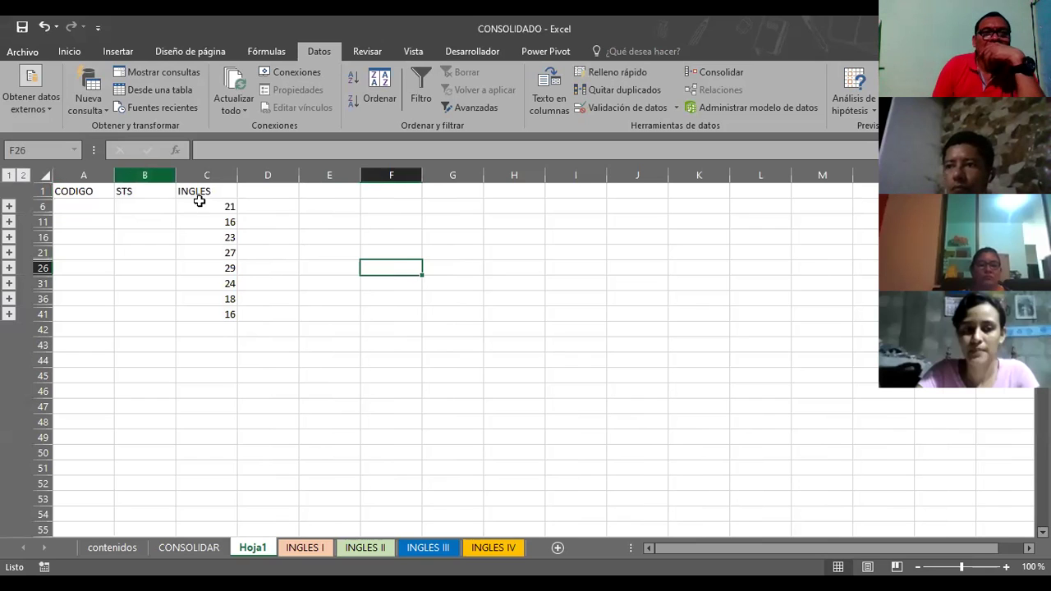
click(10, 207)
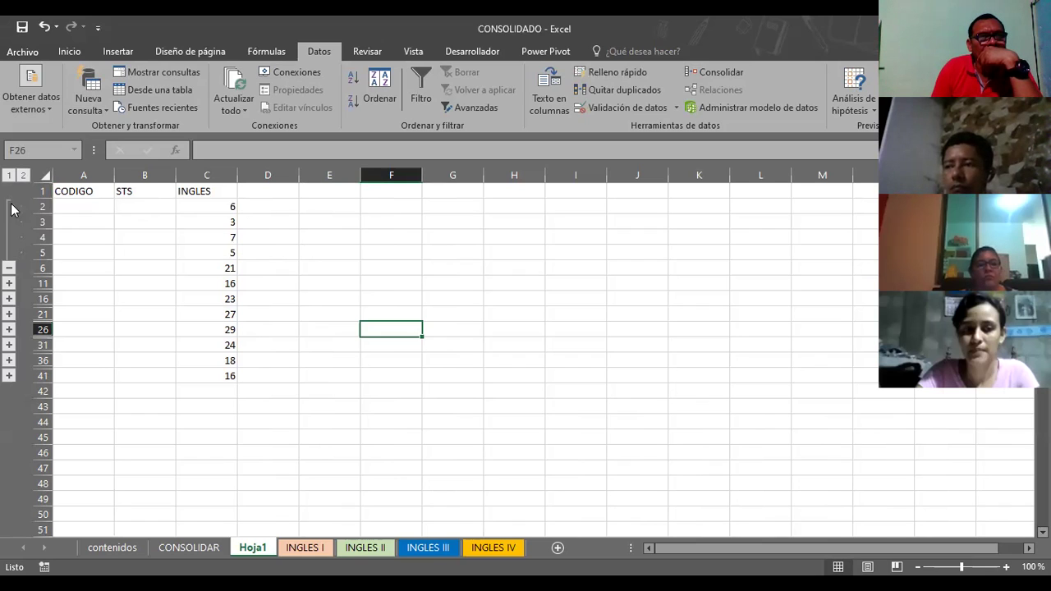
click(9, 269)
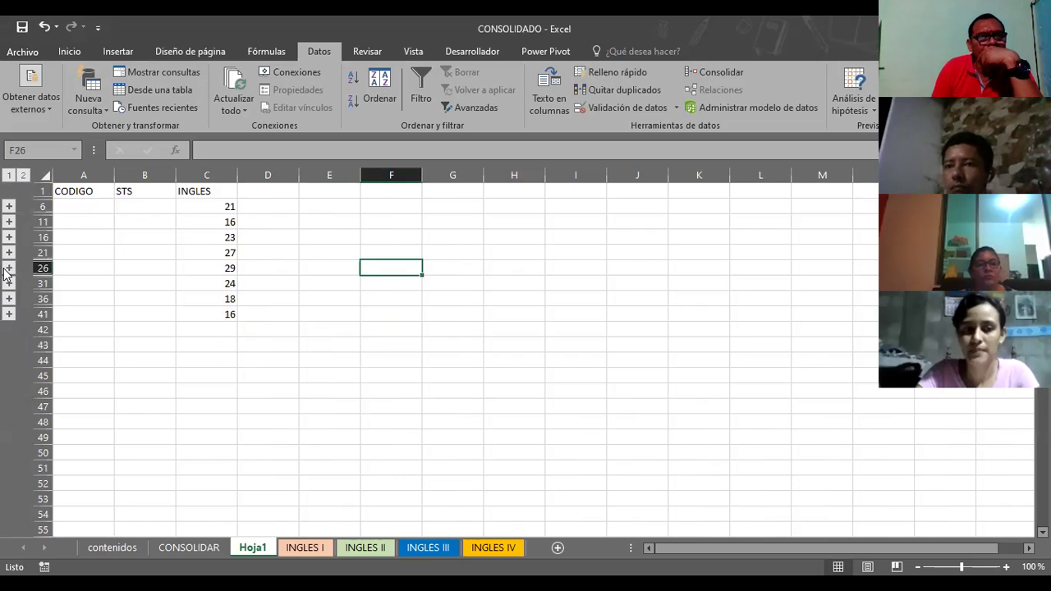
click(224, 208)
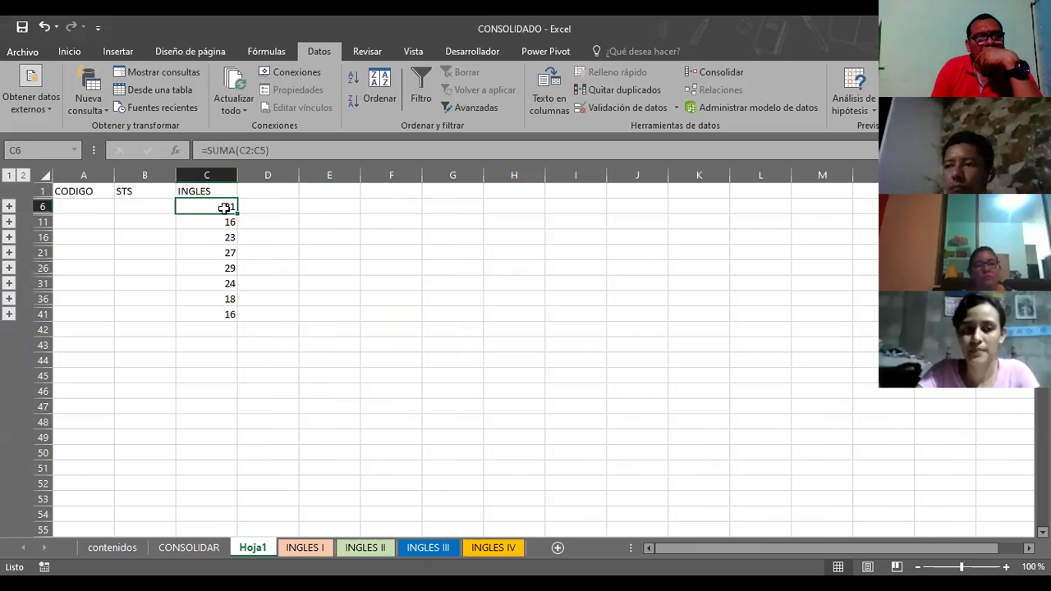
click(9, 206)
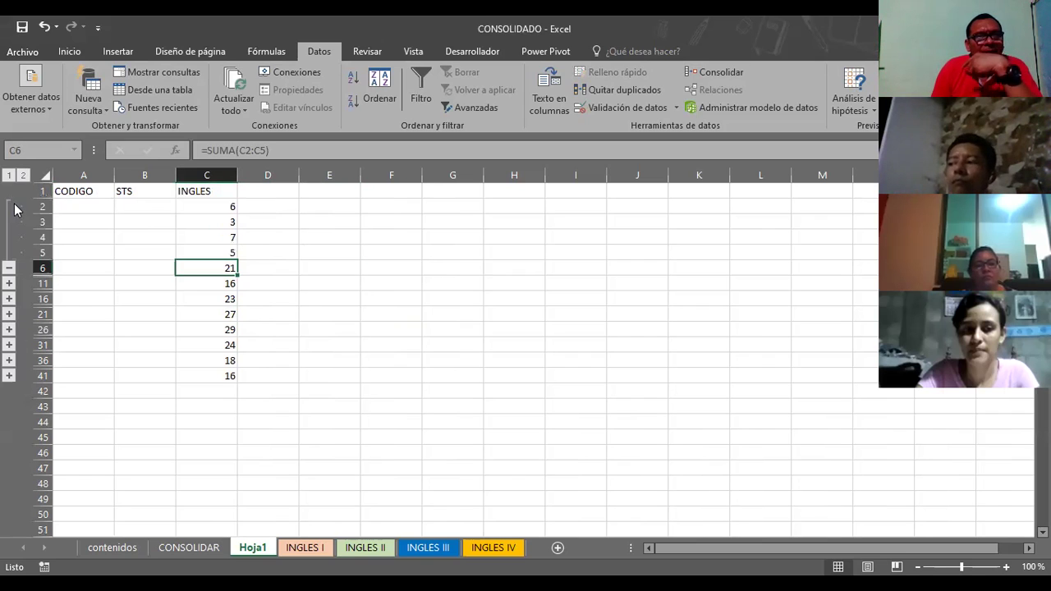
Step: Give the first group's total 21 in C6 a dark blue fill
click(70, 51)
click(181, 102)
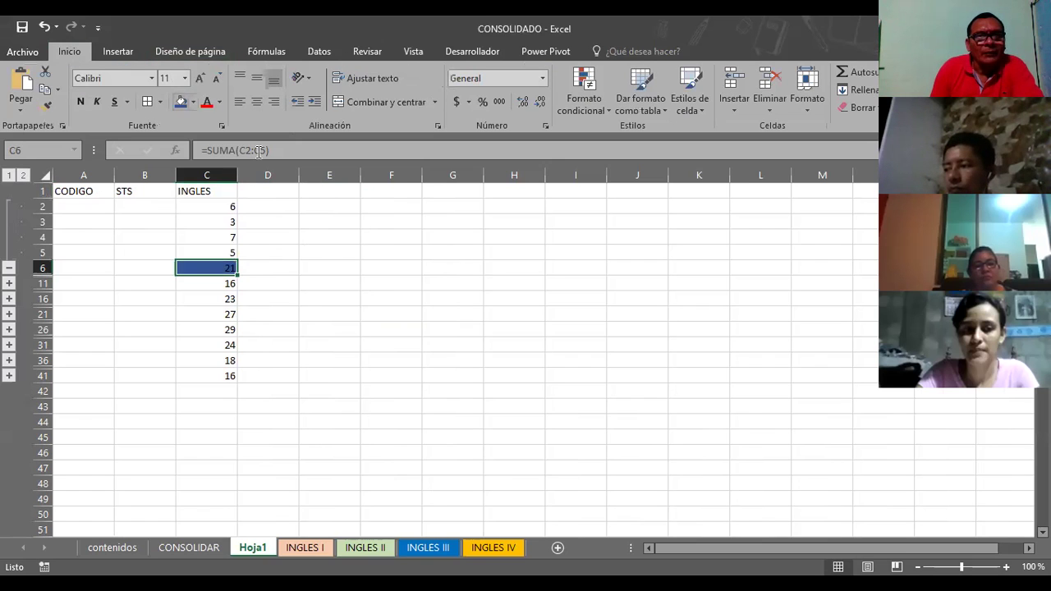
click(342, 234)
Step: Check C2–C5's links to INGLES I–IV, then switch to the TABLAS DINAMICAS workbook
click(226, 210)
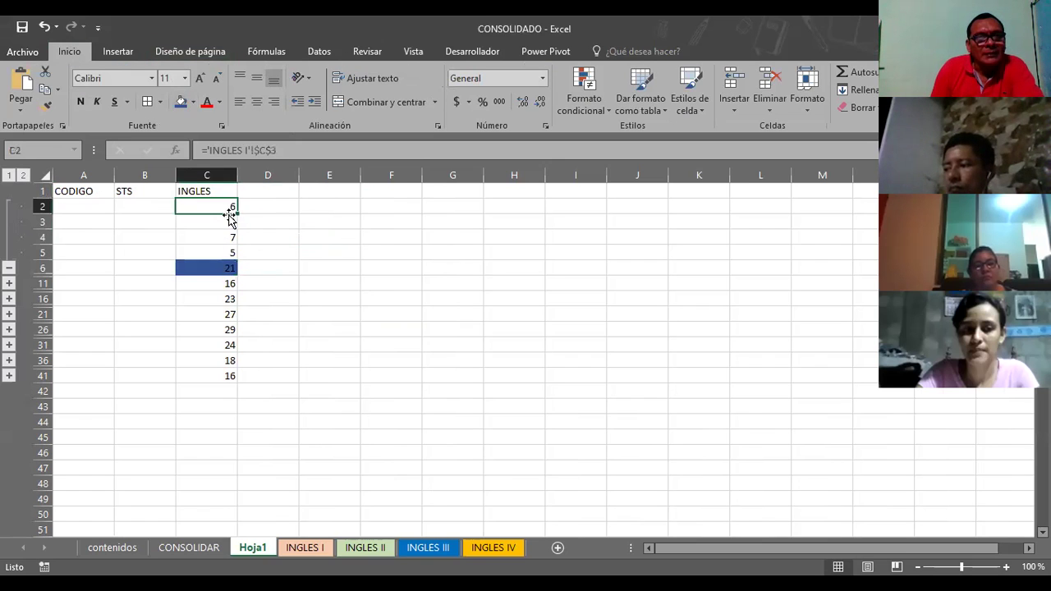
click(230, 220)
key(ctrl+v)
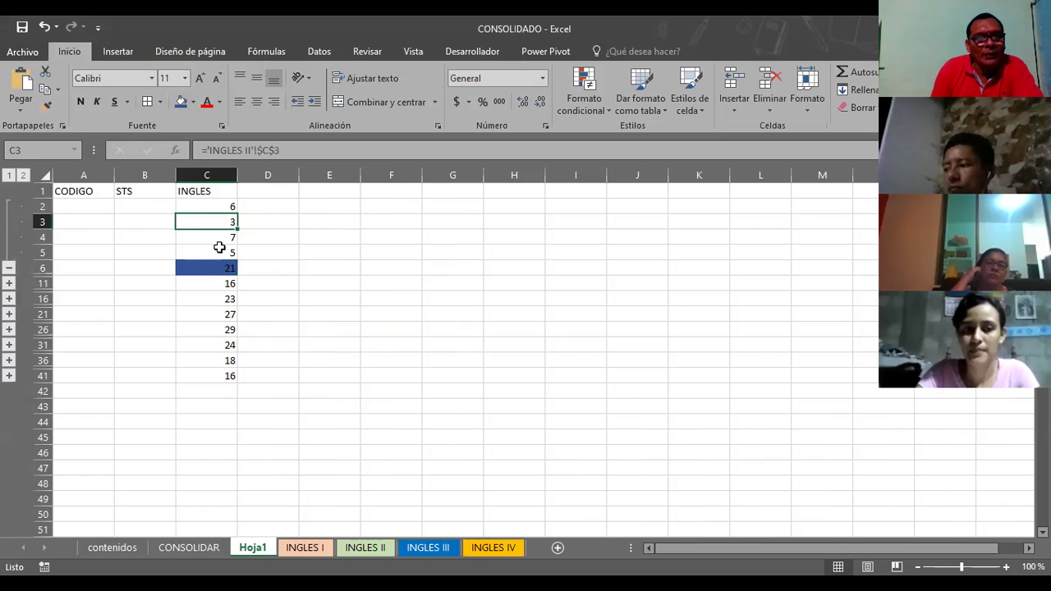
click(218, 237)
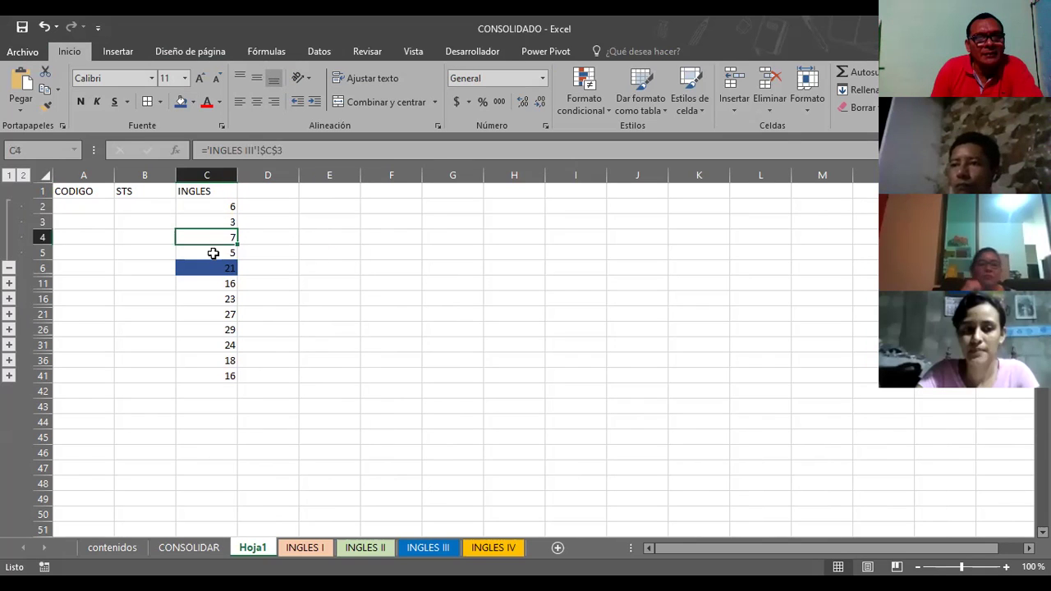
click(212, 253)
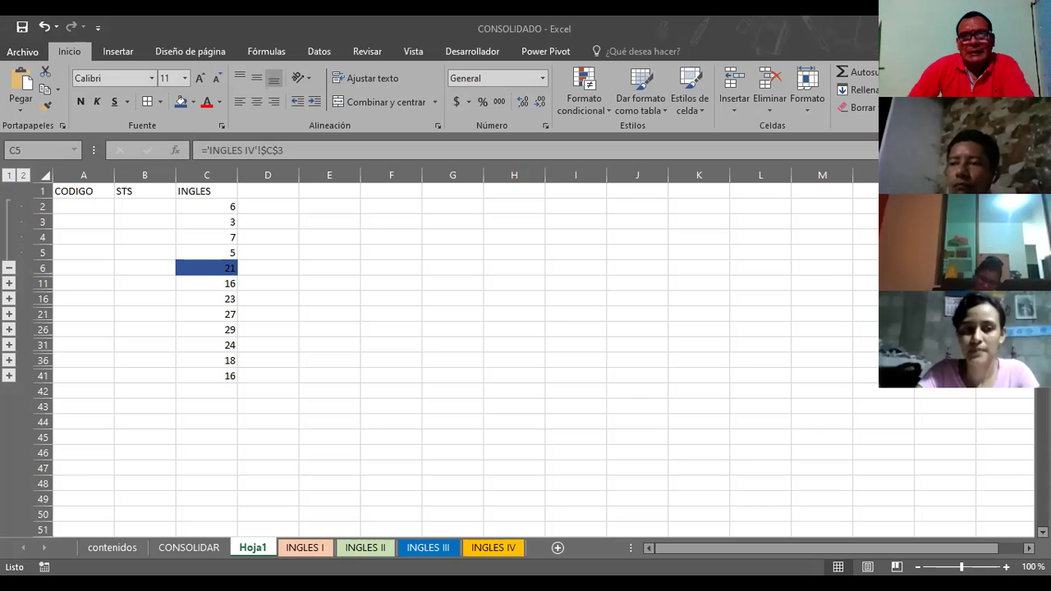
key(alt+Tab)
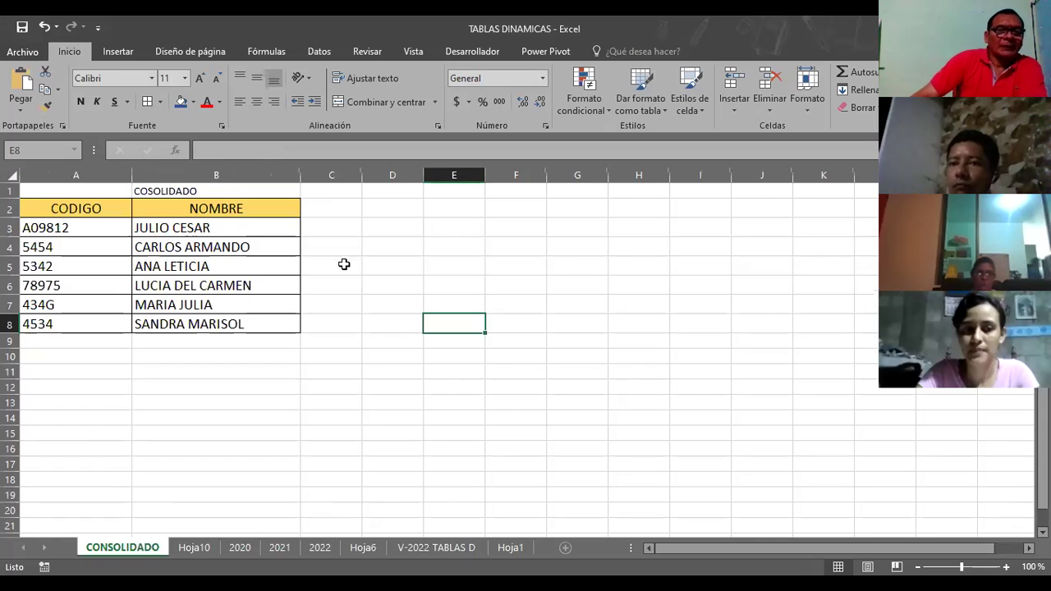
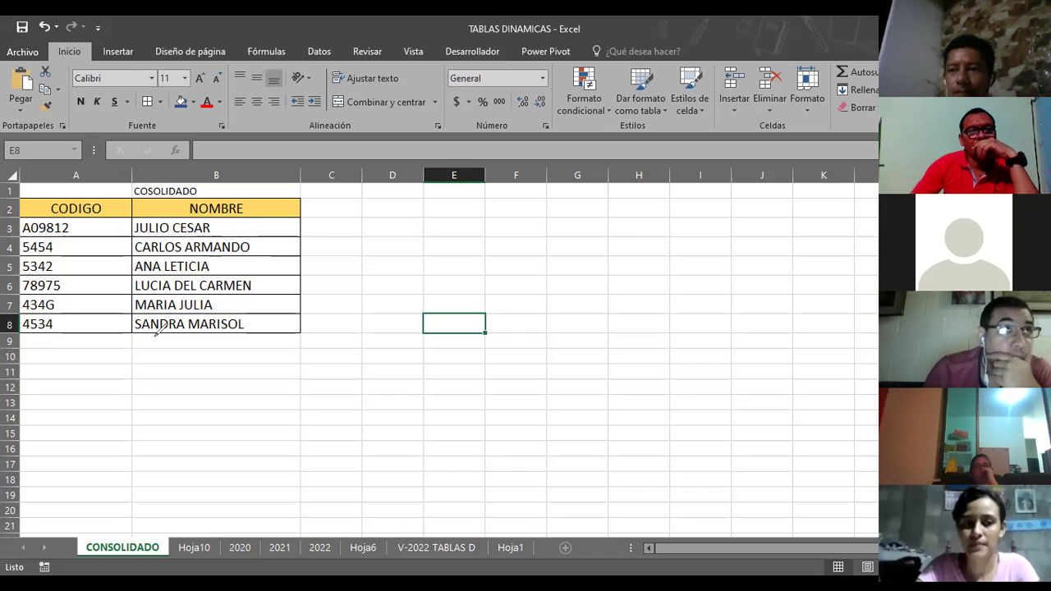
Step: Switch to the V-2022 TABLAS D sheet holding the AÑO 2022 sales table
click(119, 54)
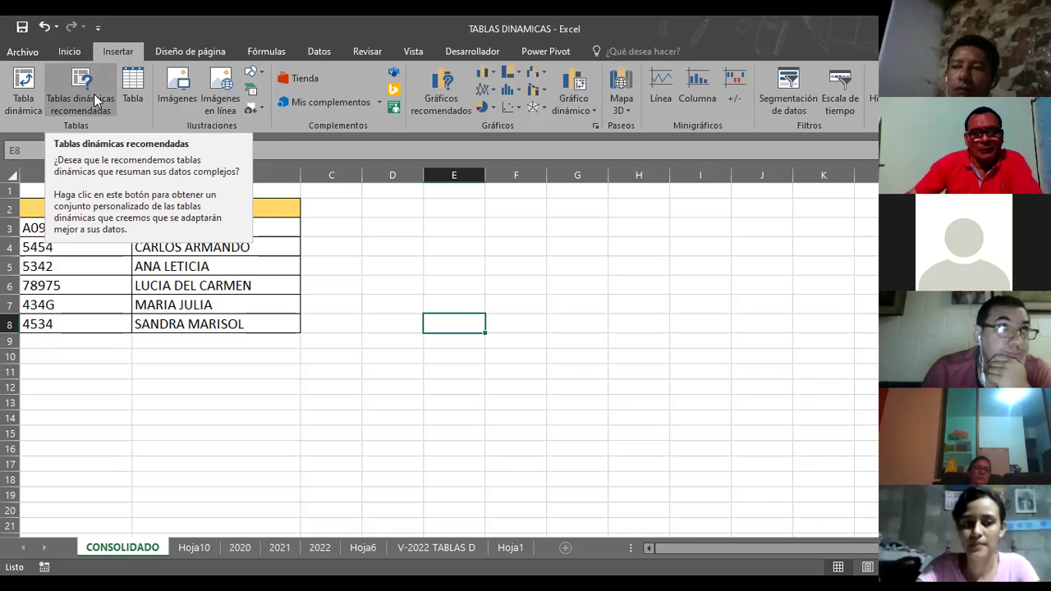
click(385, 240)
click(440, 546)
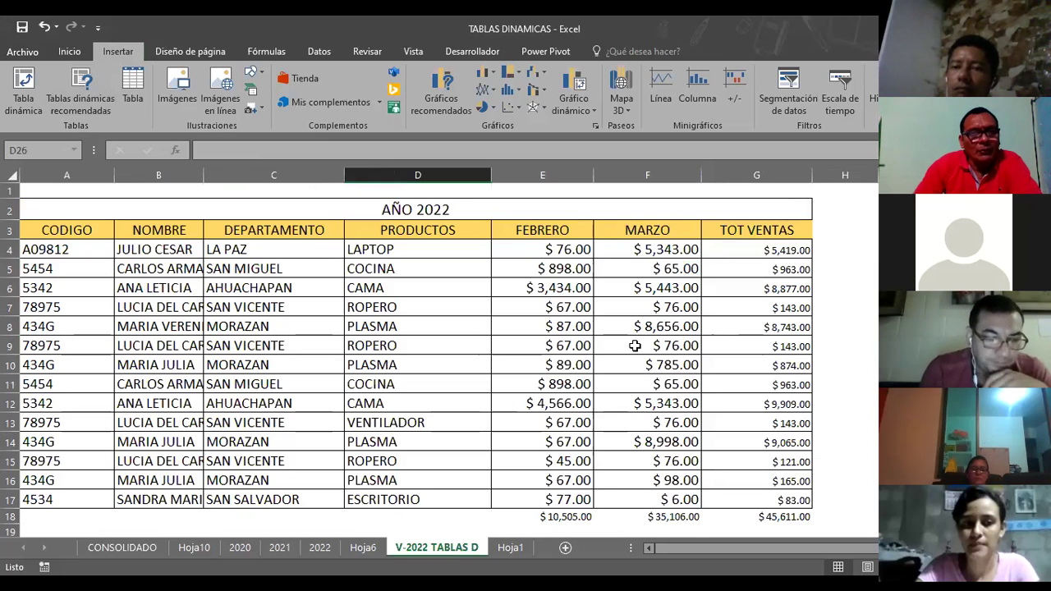
Step: Widen column B so the full names under NOMBRE are readable
click(136, 233)
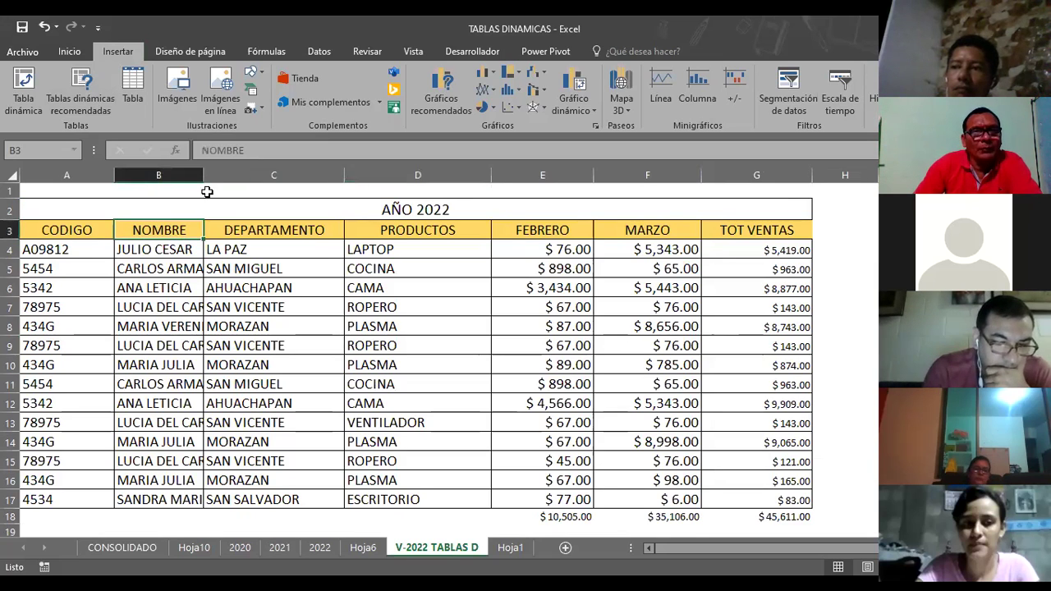
drag(215, 175, 276, 186)
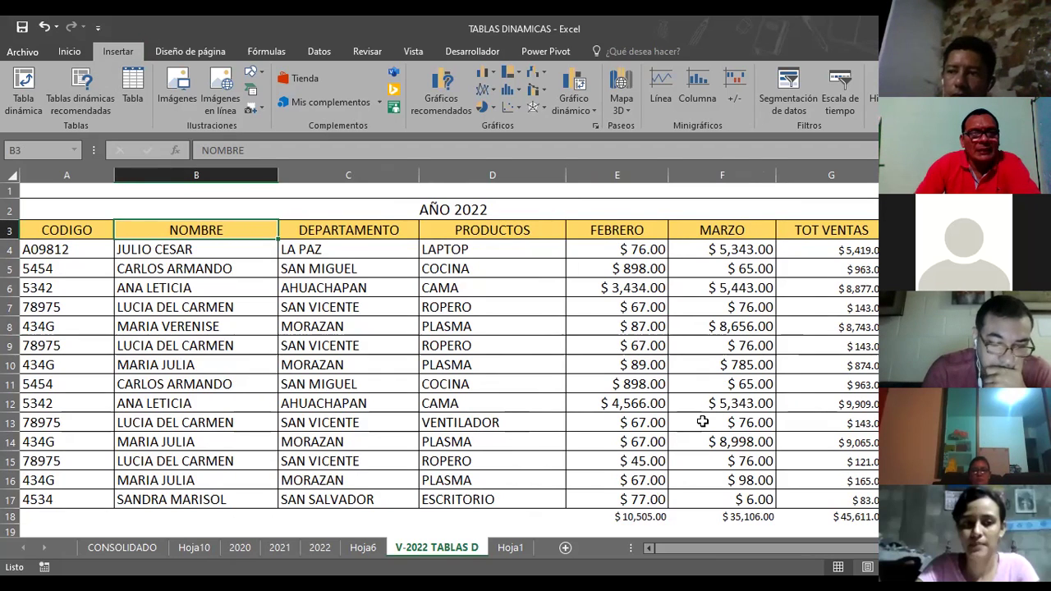
click(131, 144)
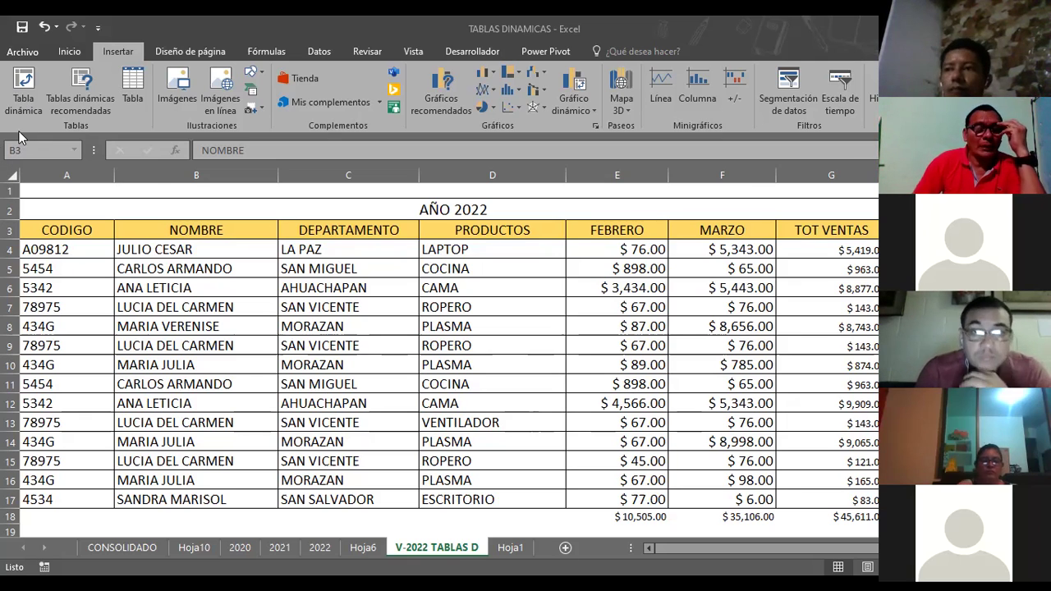
Step: Create a pivot table on a new worksheet from the PRODUCTOS range D3:D17
click(24, 84)
click(25, 84)
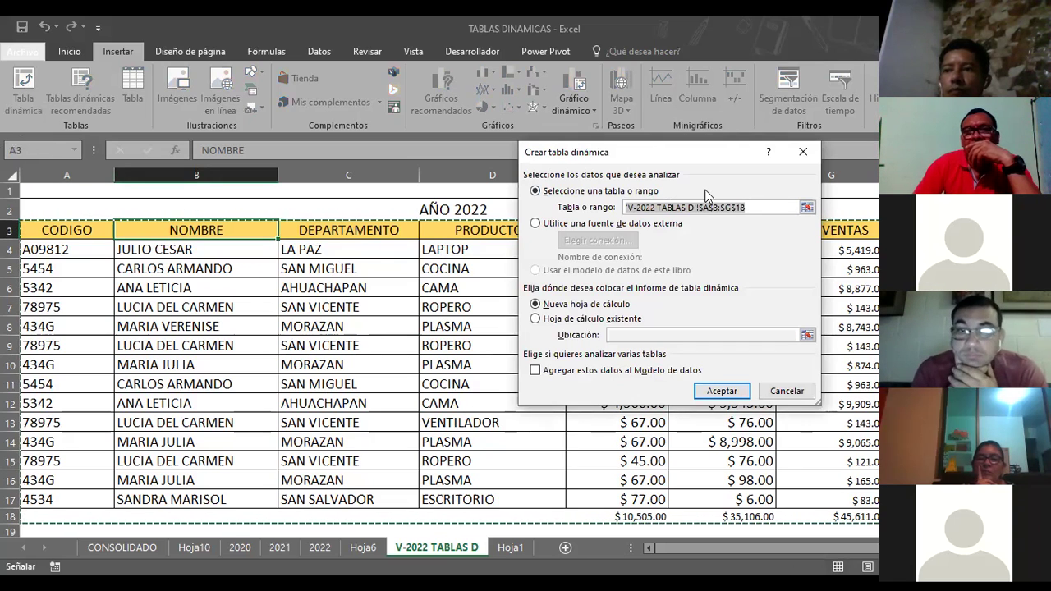
key(BackSpace)
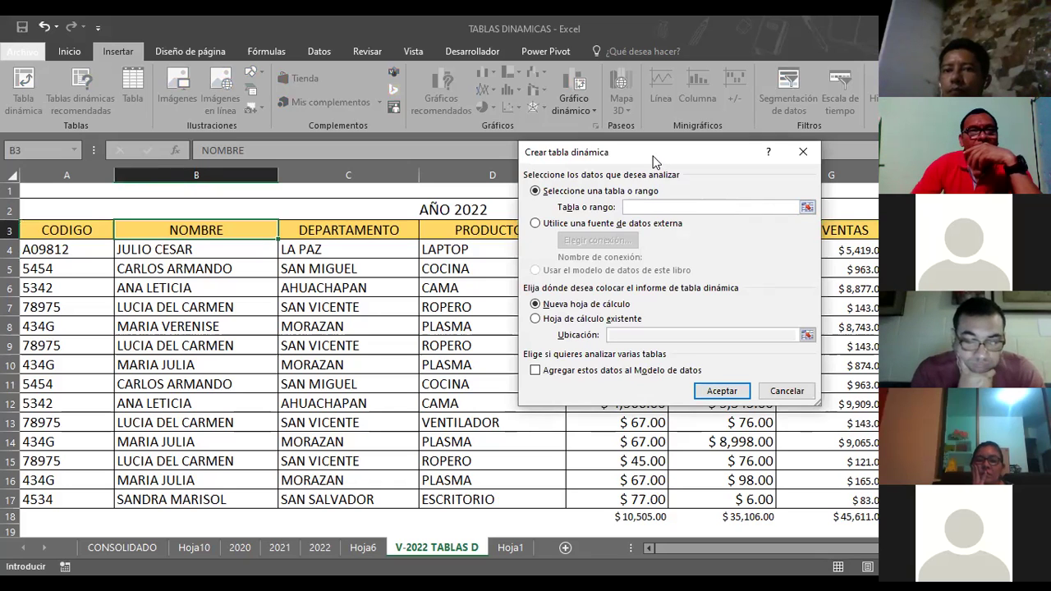
drag(654, 161, 251, 75)
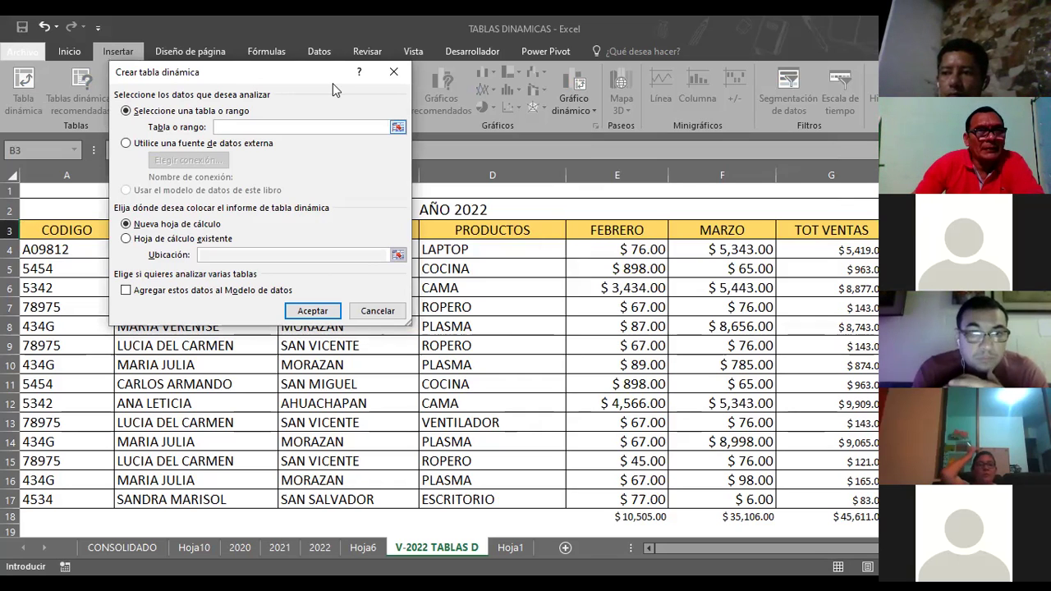
mouse_move(459, 233)
mouse_down()
mouse_move(549, 246)
mouse_move(567, 502)
mouse_up()
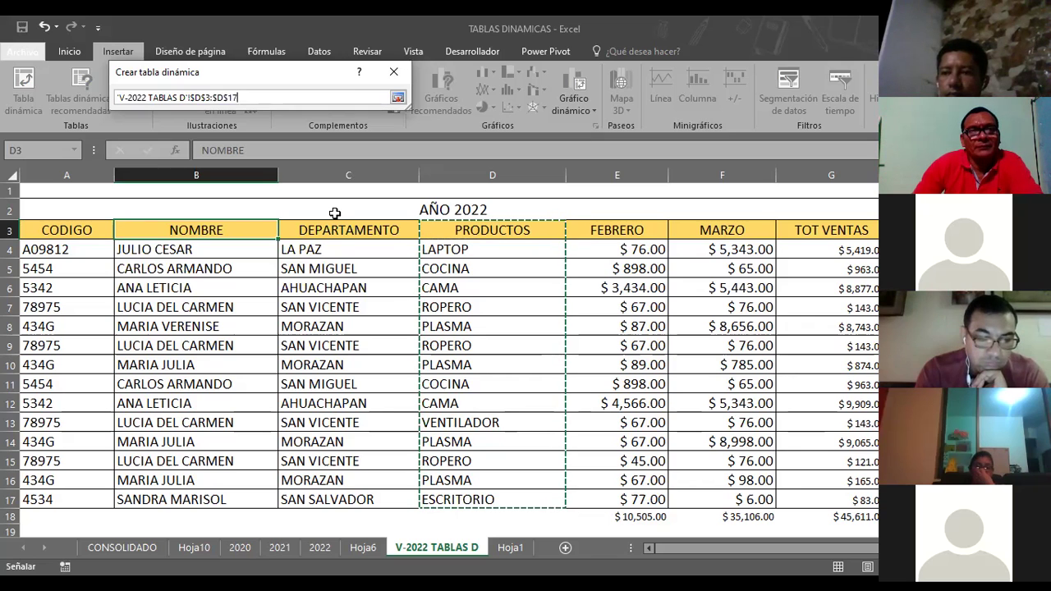
key(Return)
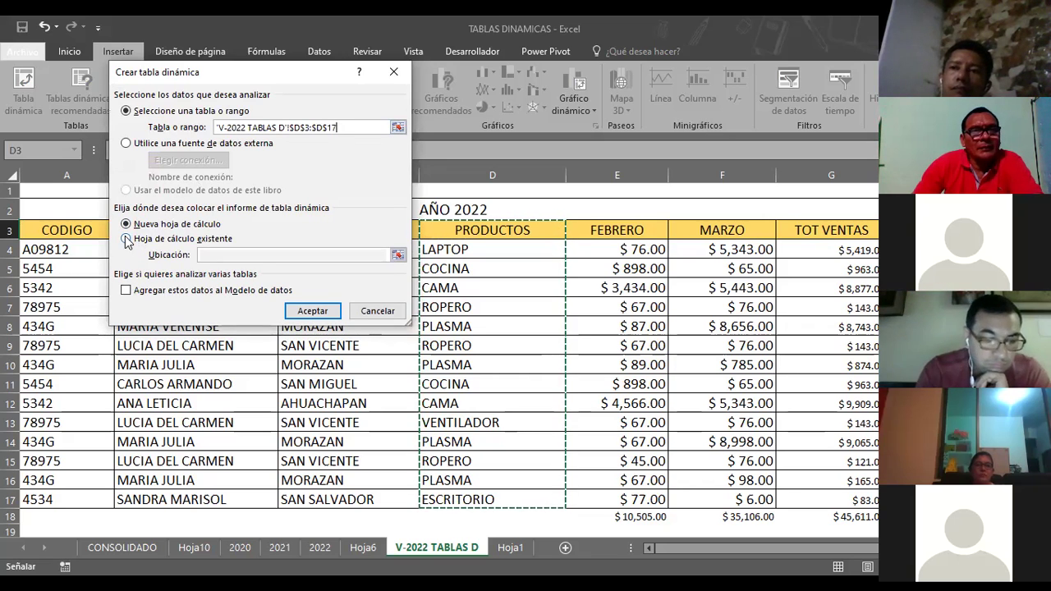
click(313, 311)
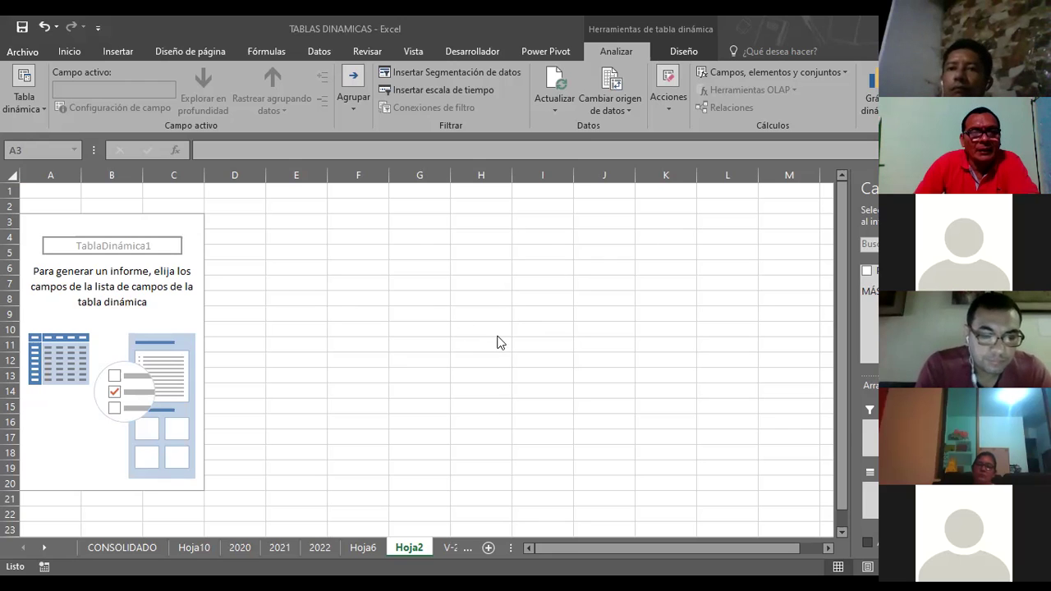
Step: Add PRODUCTOS as the pivot's row labels on Hoja2, leaving its filter unchanged
click(877, 293)
click(870, 276)
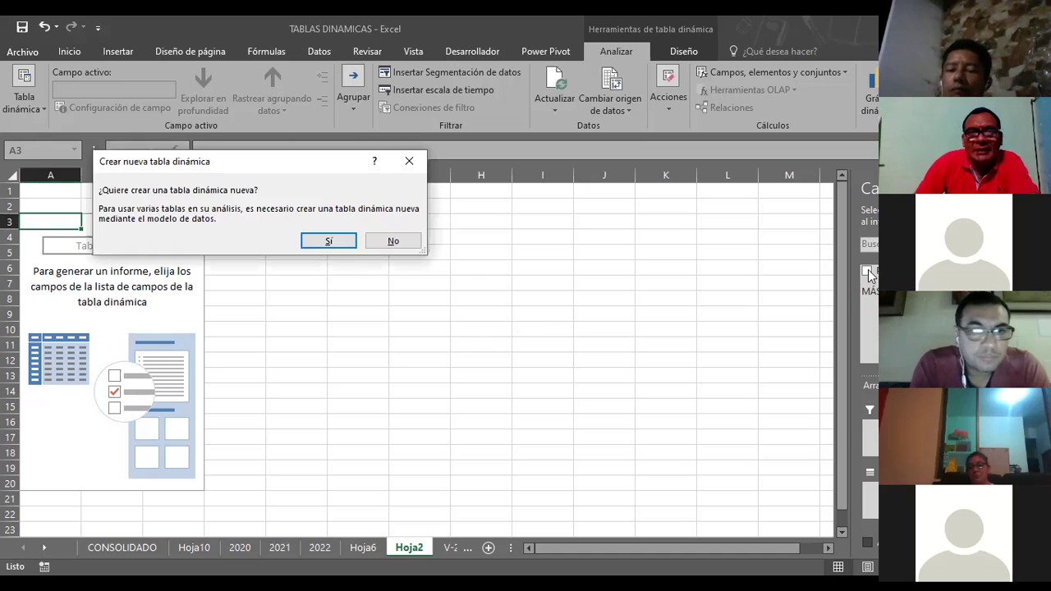
click(394, 241)
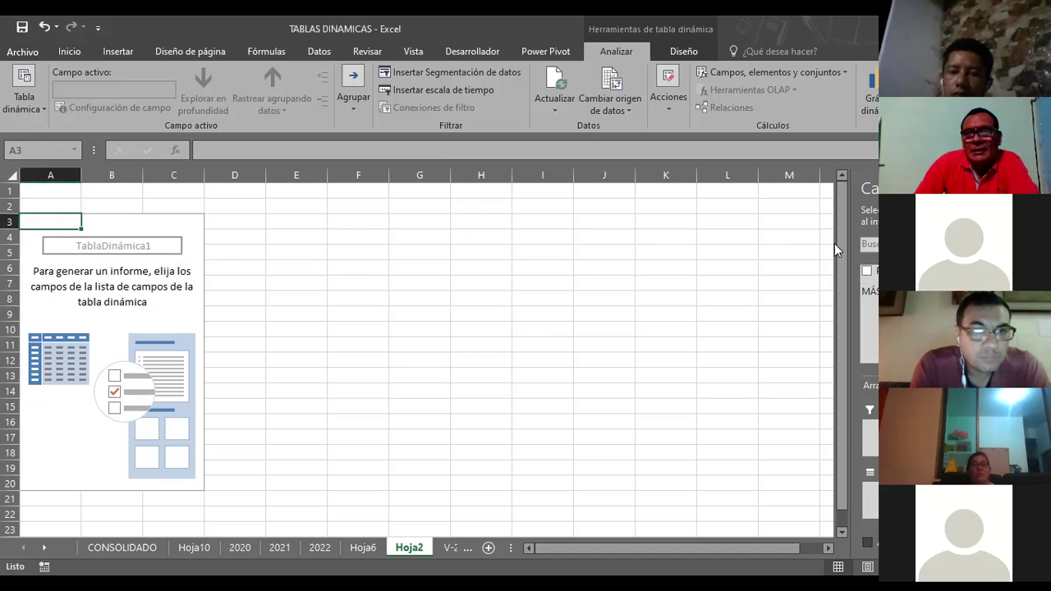
click(871, 275)
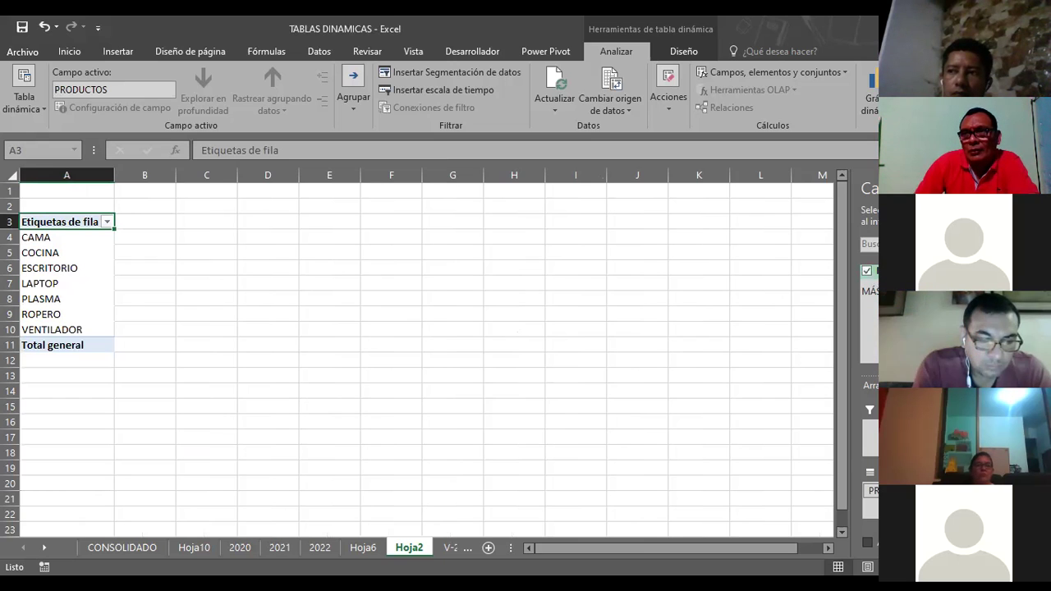
click(1018, 270)
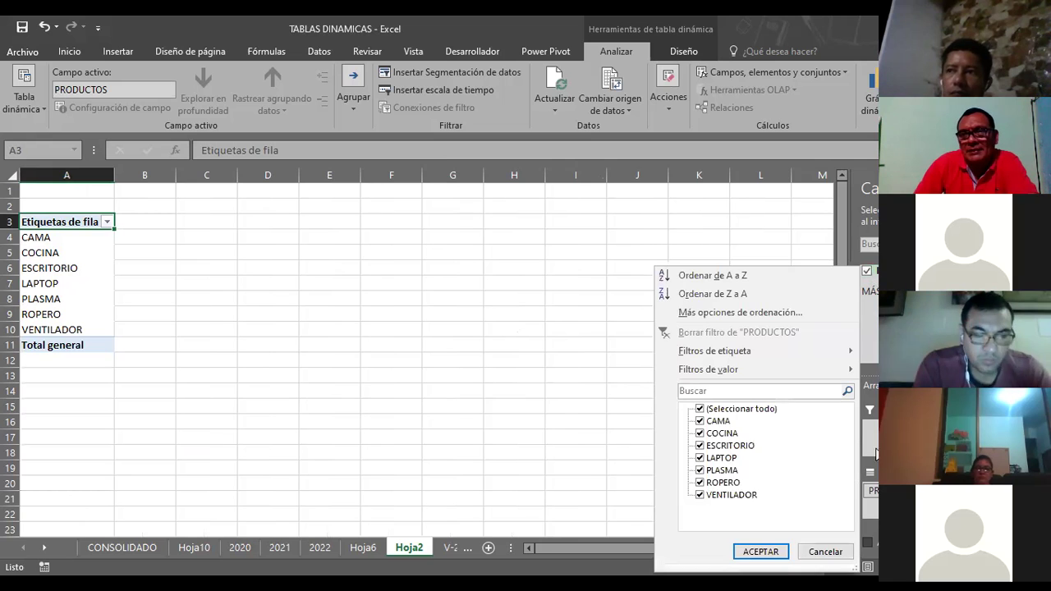
click(824, 551)
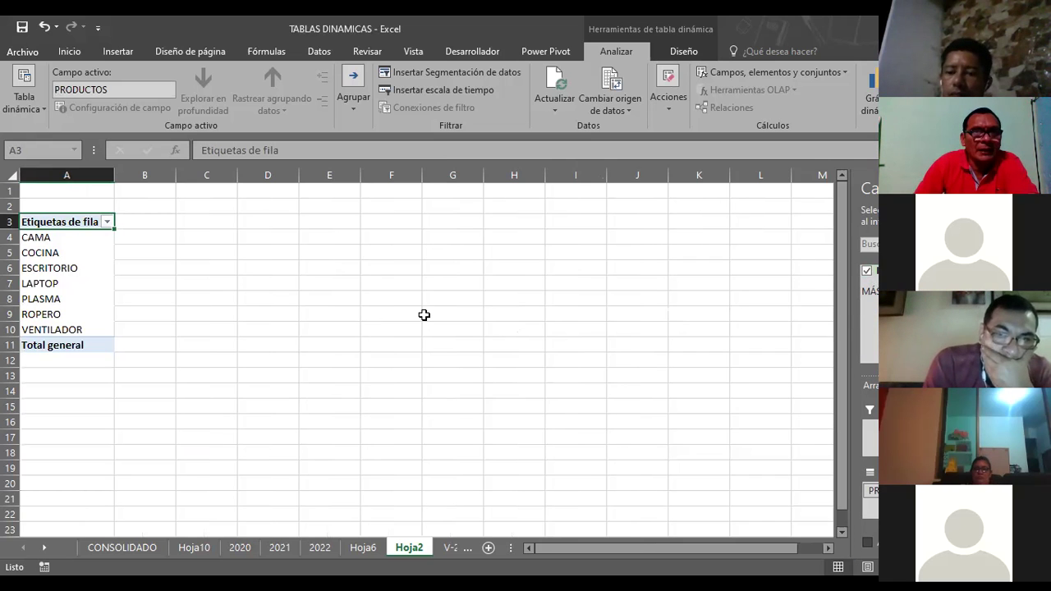
click(422, 314)
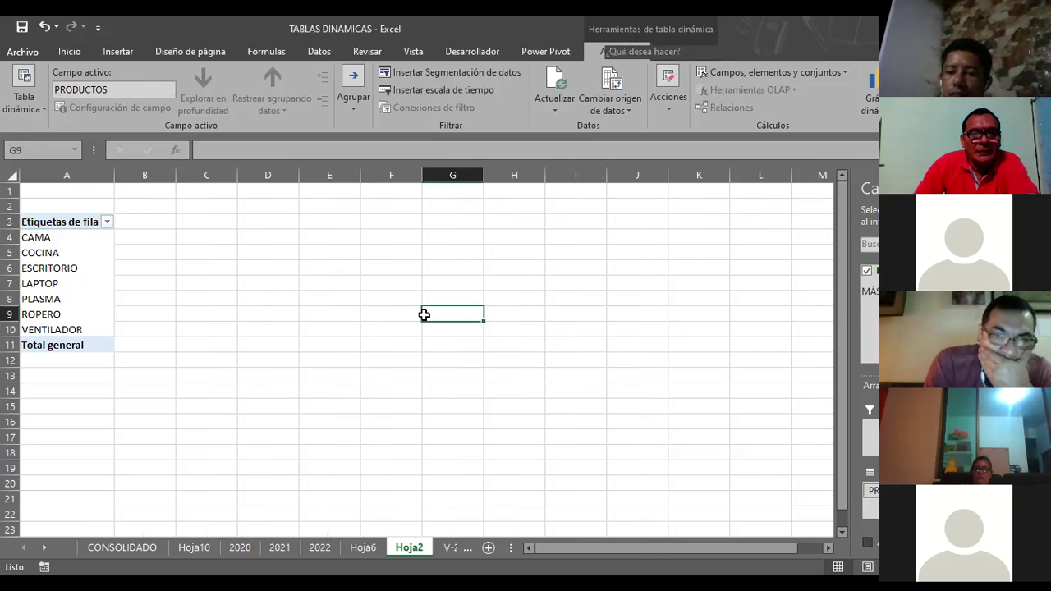
Step: Delete rows 1–14 of Hoja2 to remove the product pivot
click(9, 222)
drag(19, 393, 16, 392)
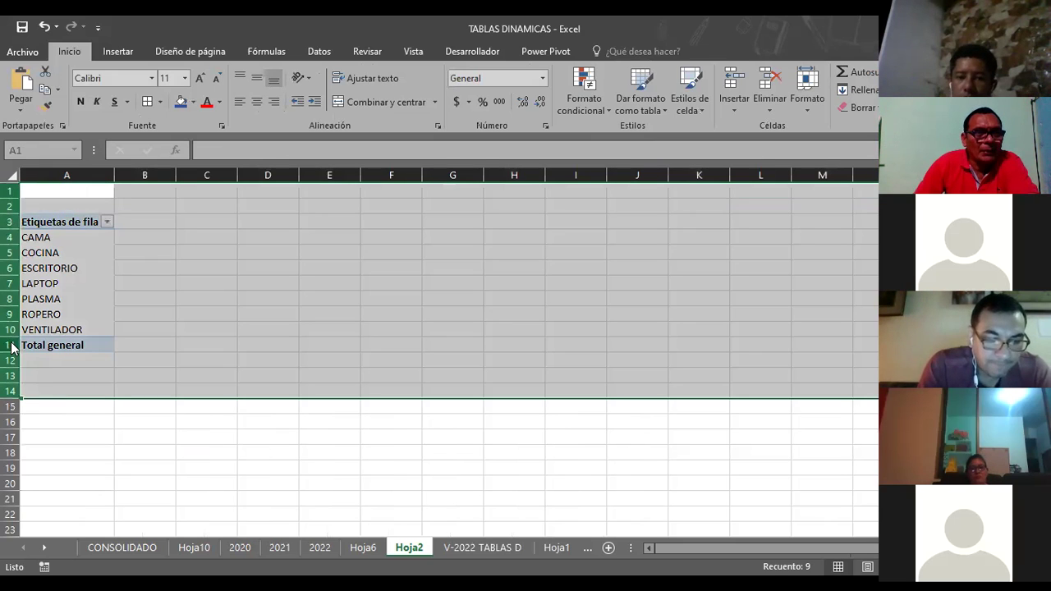
click(453, 314)
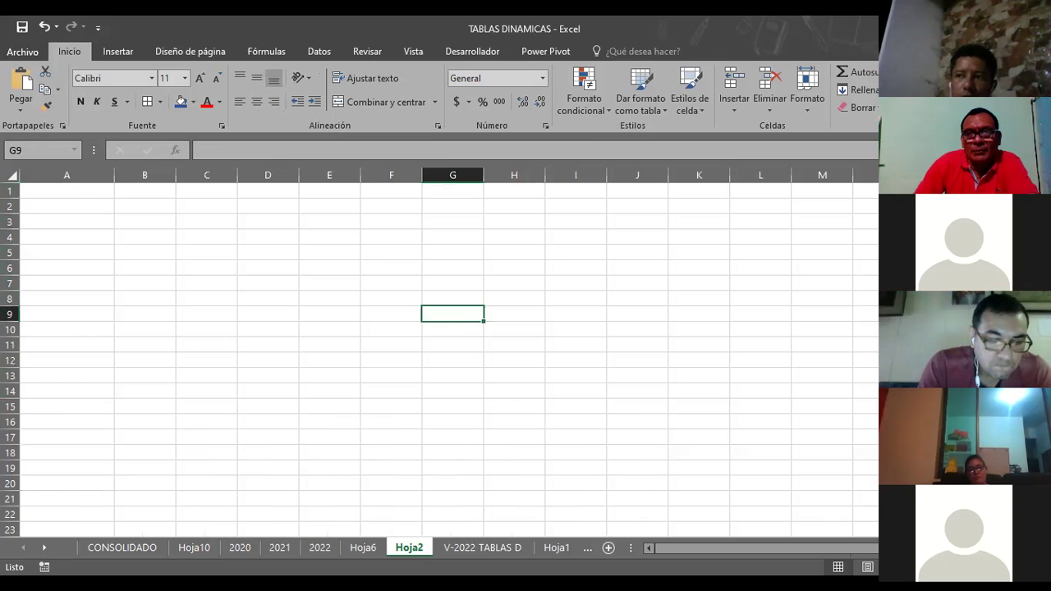
Step: Build an empty pivot on a new sheet from the full sales table A3:G17
click(471, 549)
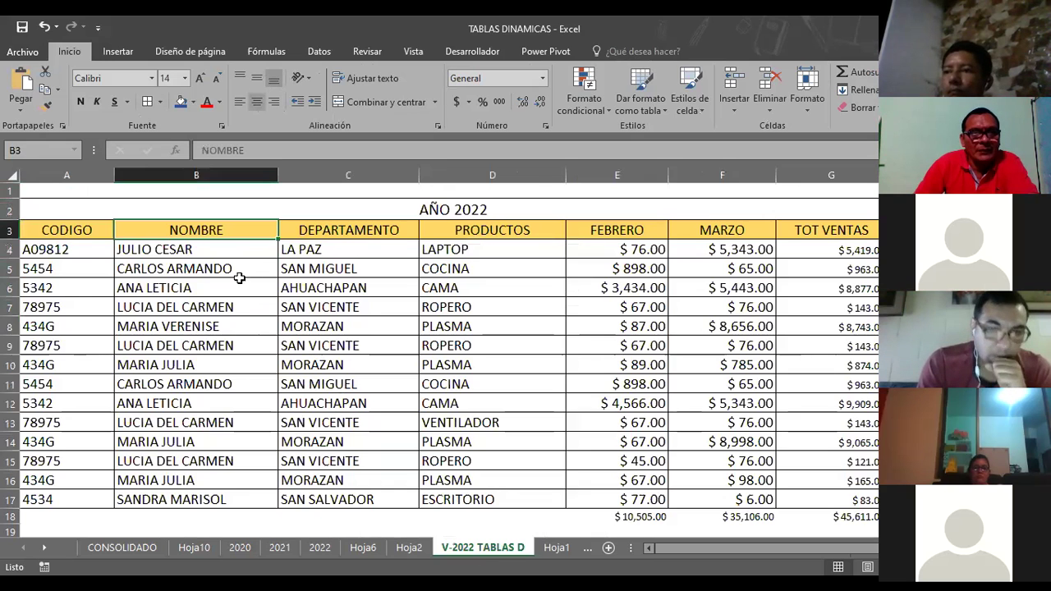
drag(99, 232, 835, 500)
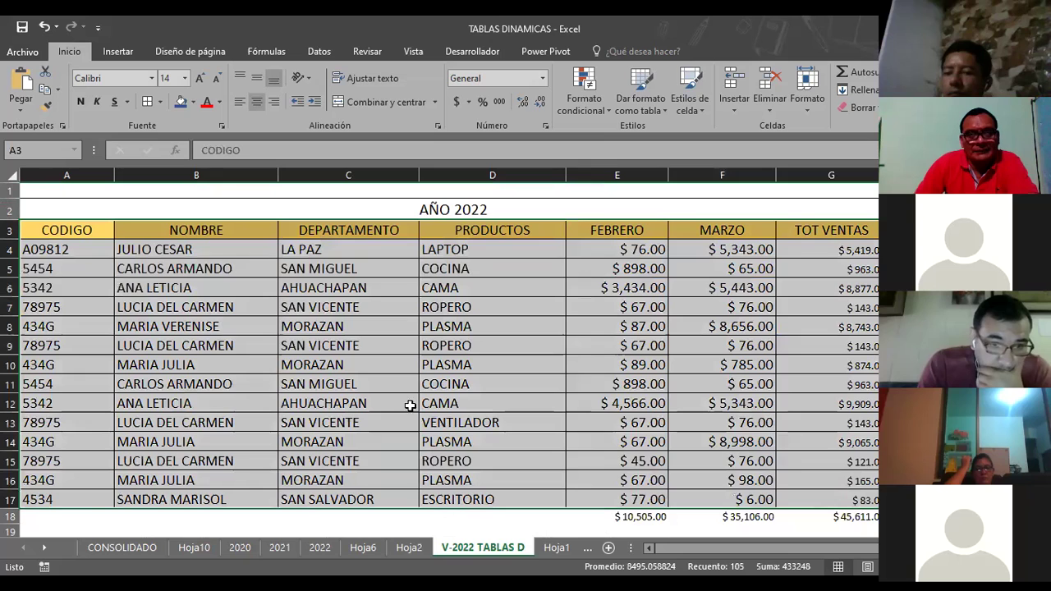
click(117, 51)
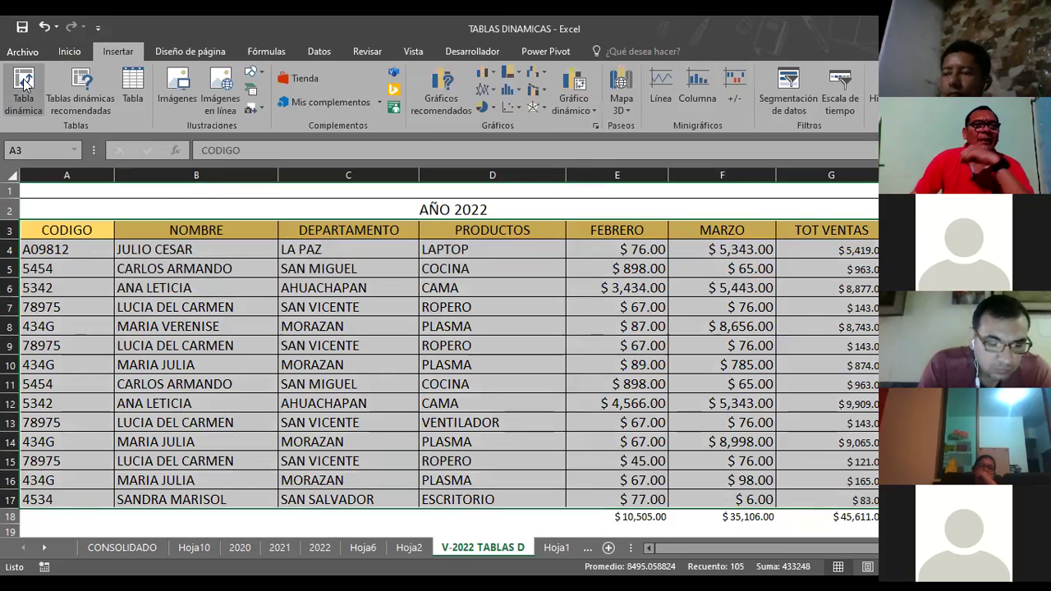
click(25, 82)
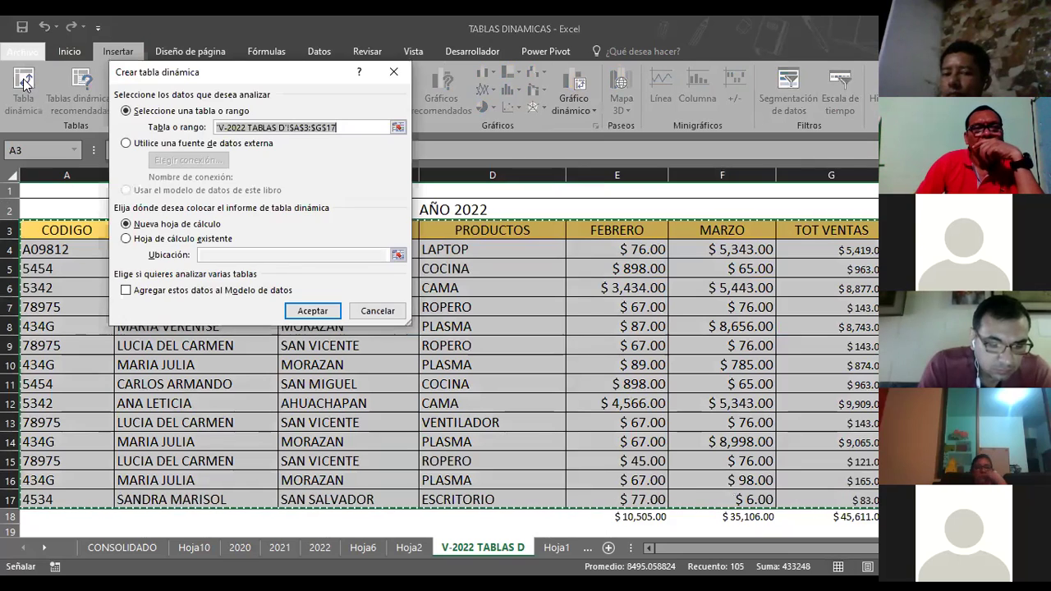
click(311, 308)
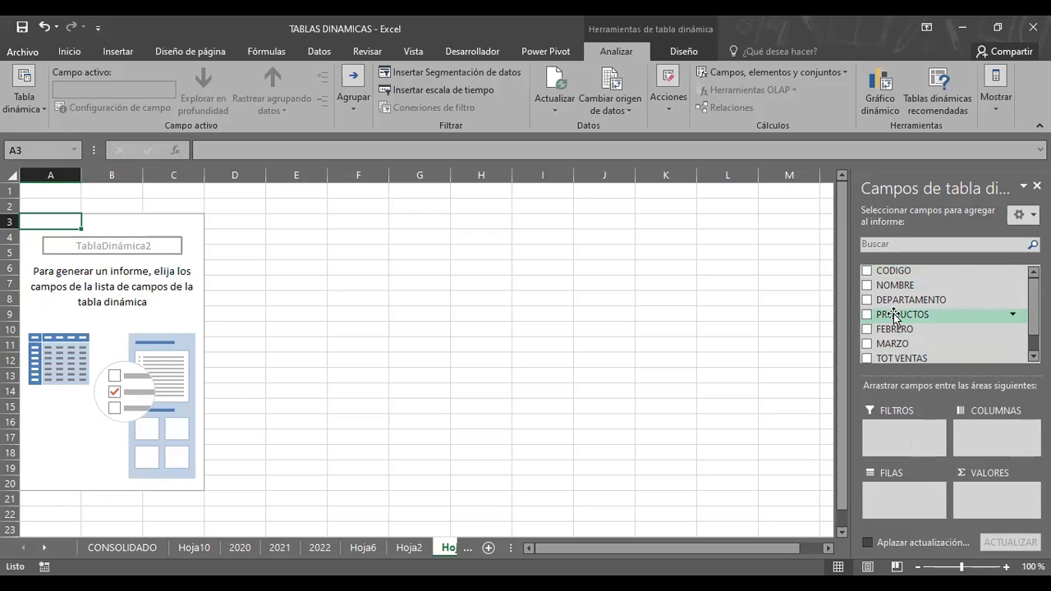
Step: Put PRODUCTOS in the column area so CAMA through VENTILADOR span row 4
drag(893, 312, 890, 294)
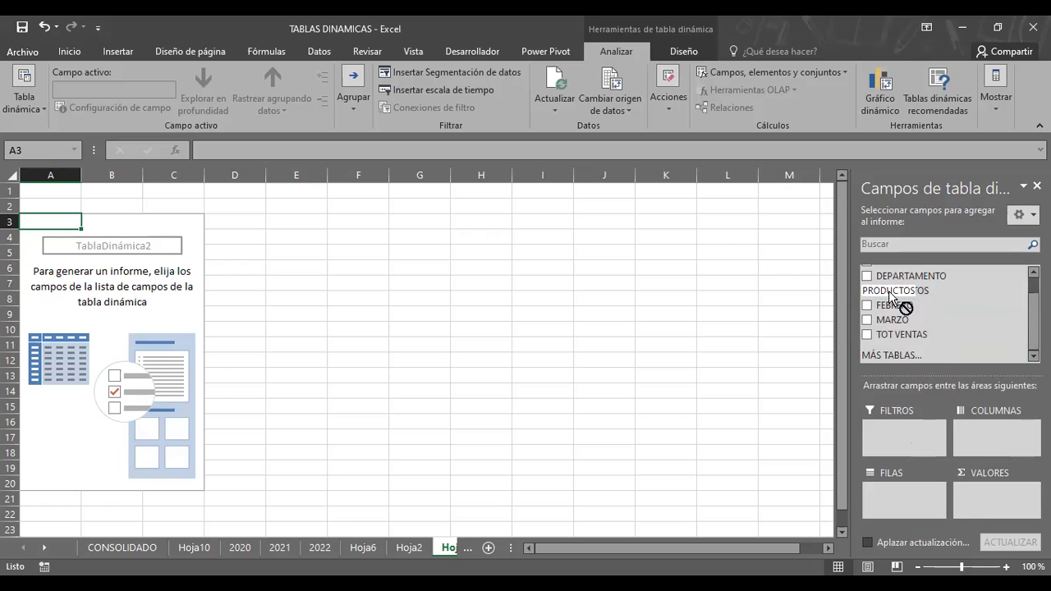
mouse_move(890, 296)
mouse_down()
mouse_move(920, 464)
mouse_move(991, 453)
mouse_move(953, 511)
mouse_move(987, 439)
mouse_up()
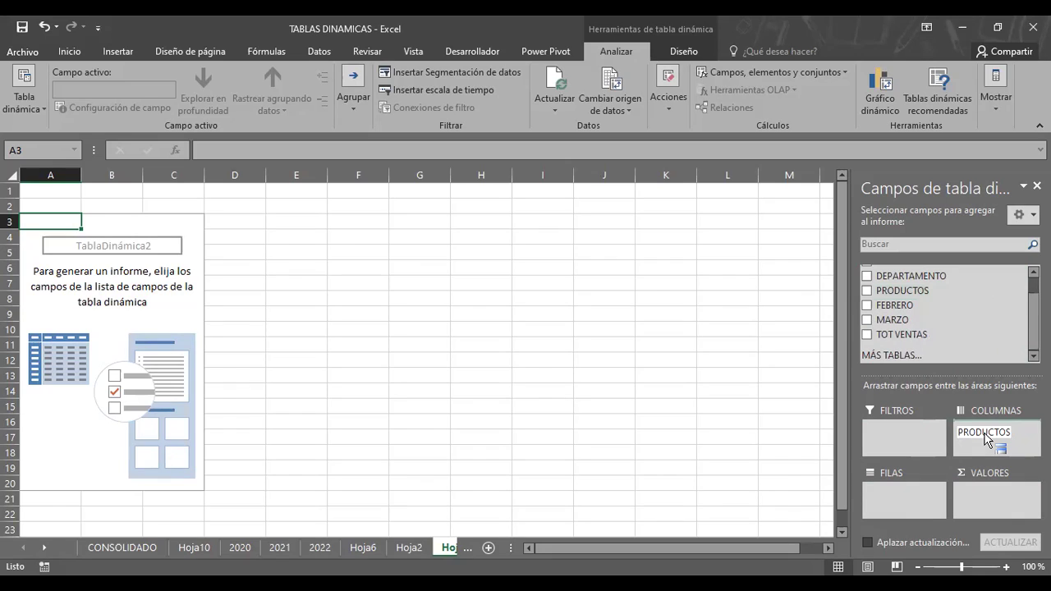
drag(988, 440, 986, 437)
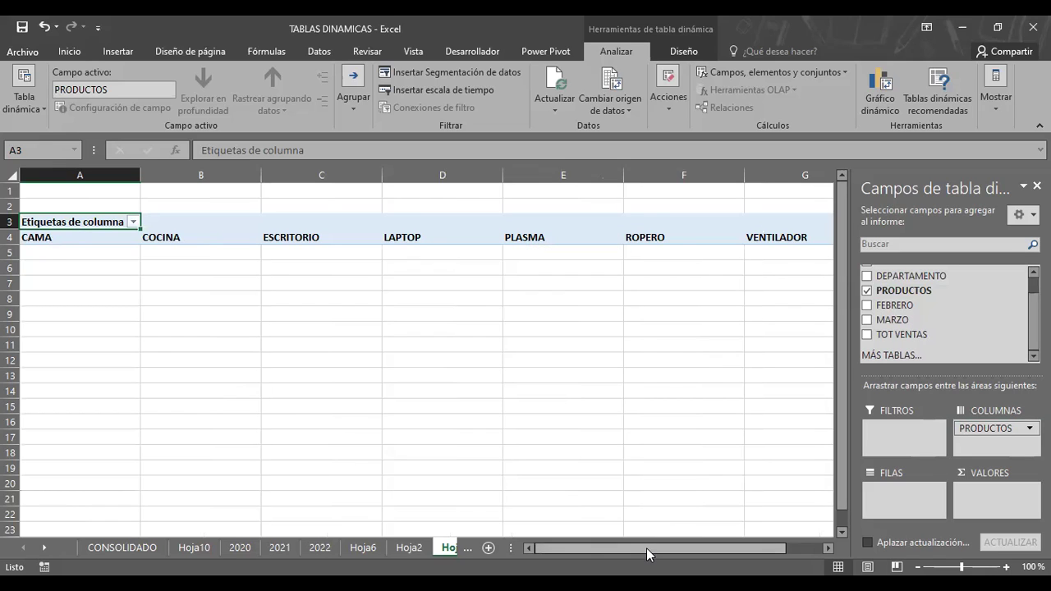
drag(646, 547, 683, 547)
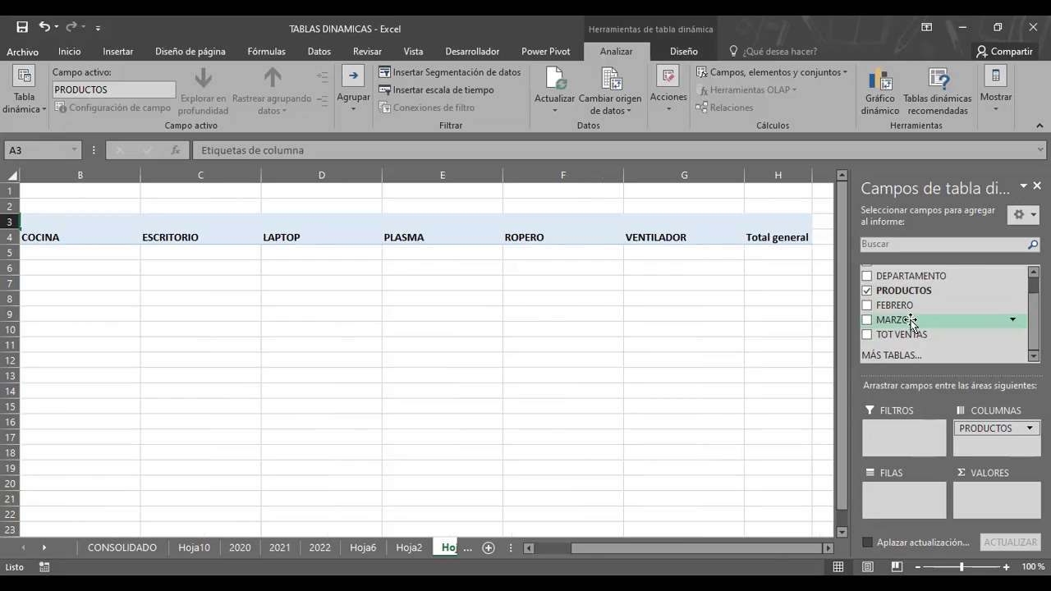
Step: Place FEBRERO in the report filter area and check its value list
mouse_move(903, 305)
mouse_down()
mouse_move(907, 403)
mouse_move(886, 431)
mouse_up()
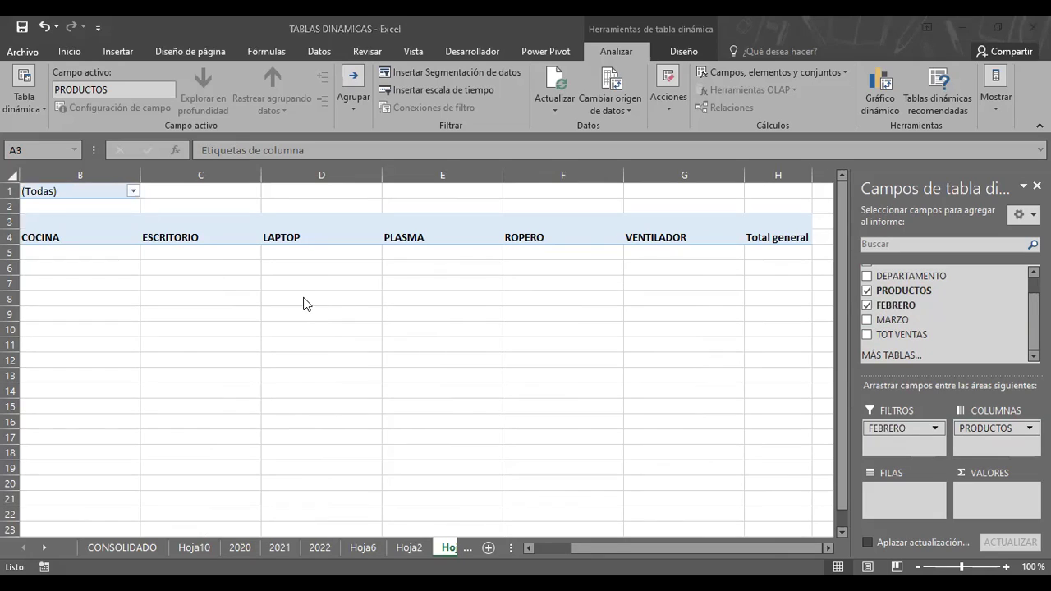
click(133, 192)
click(133, 194)
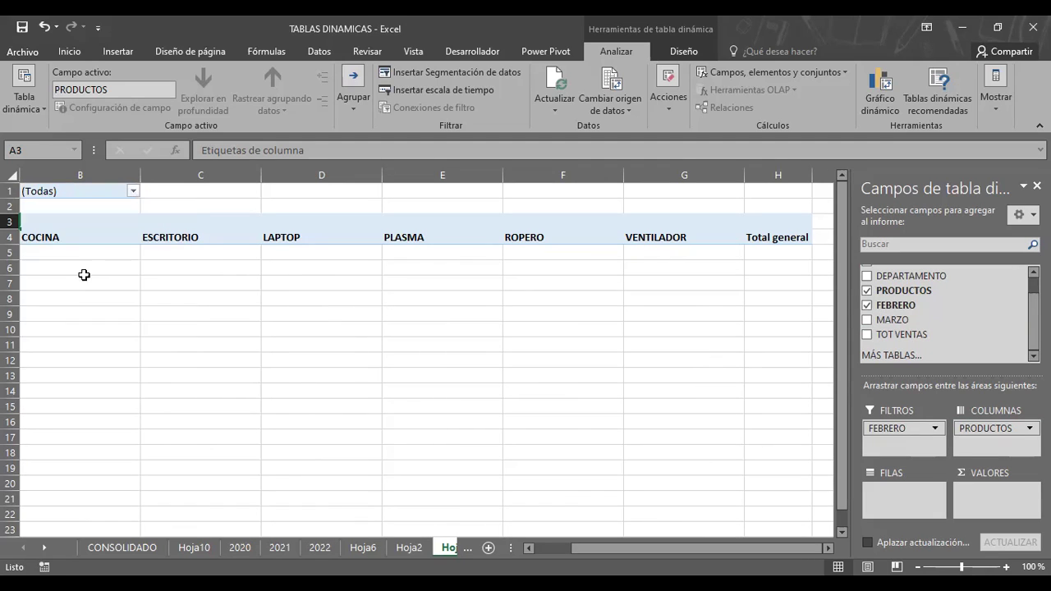
click(46, 231)
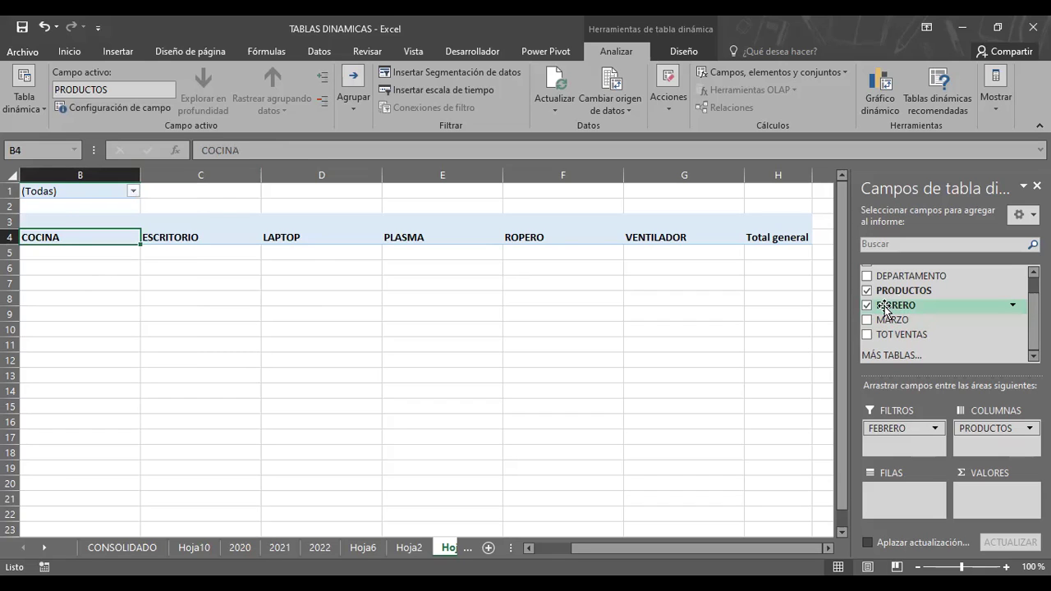
Step: Add MARZO to the rows and move FEBRERO from the filter to below it
drag(891, 319, 903, 496)
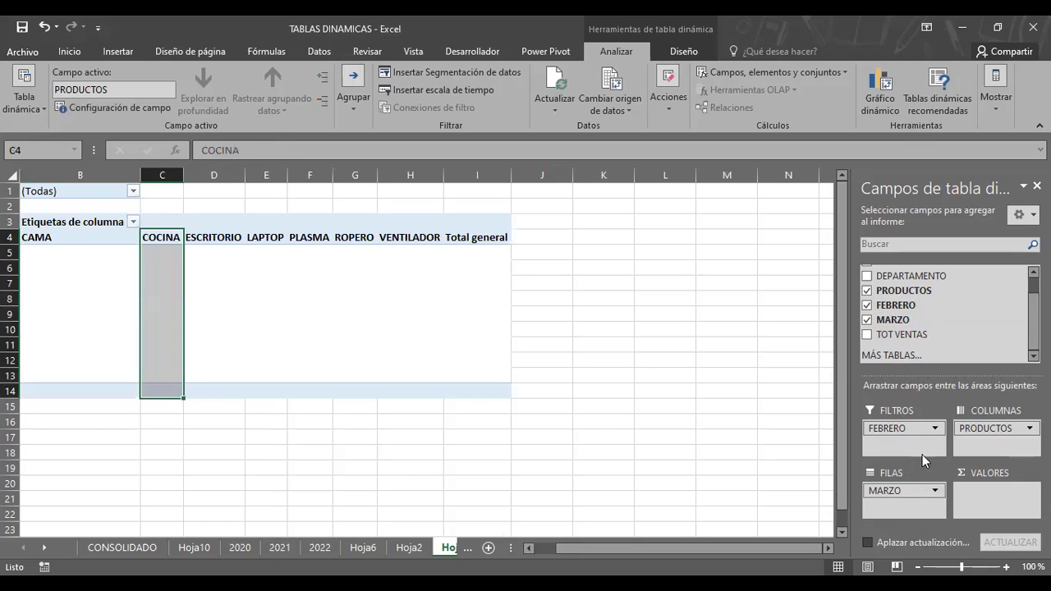
drag(888, 428, 895, 511)
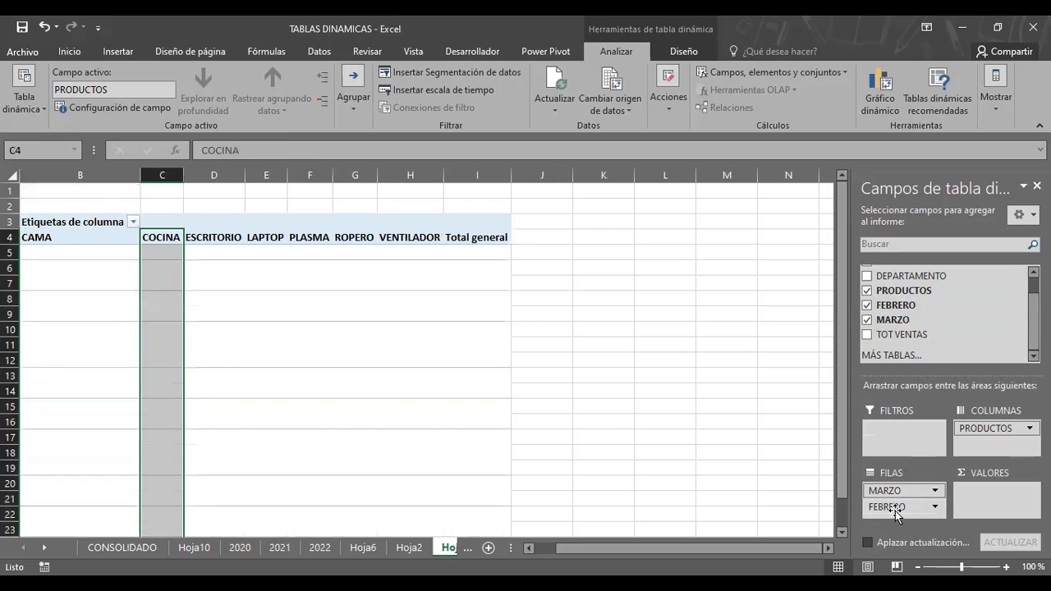
click(899, 507)
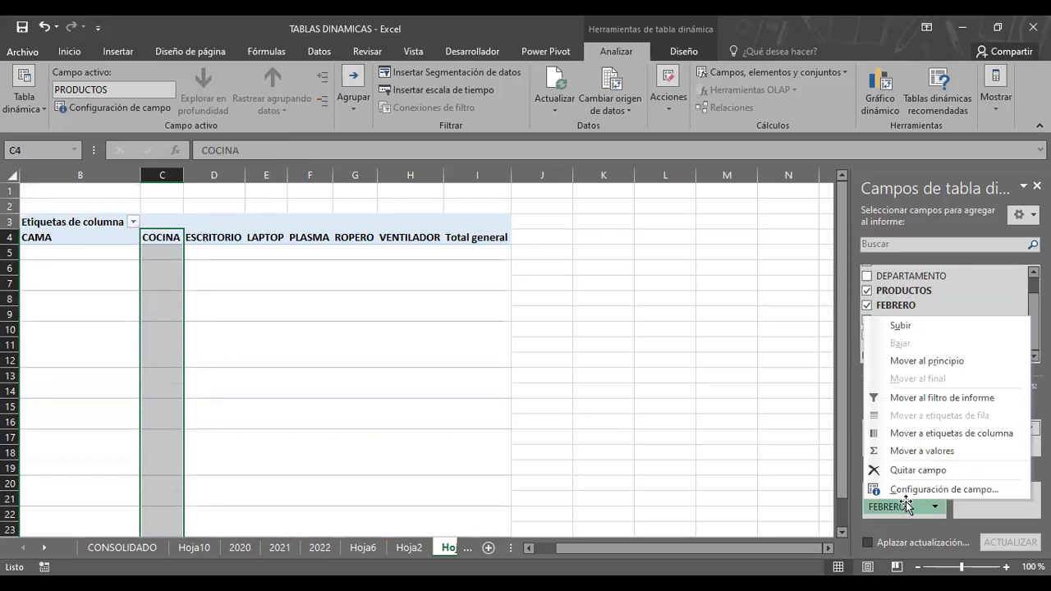
click(53, 284)
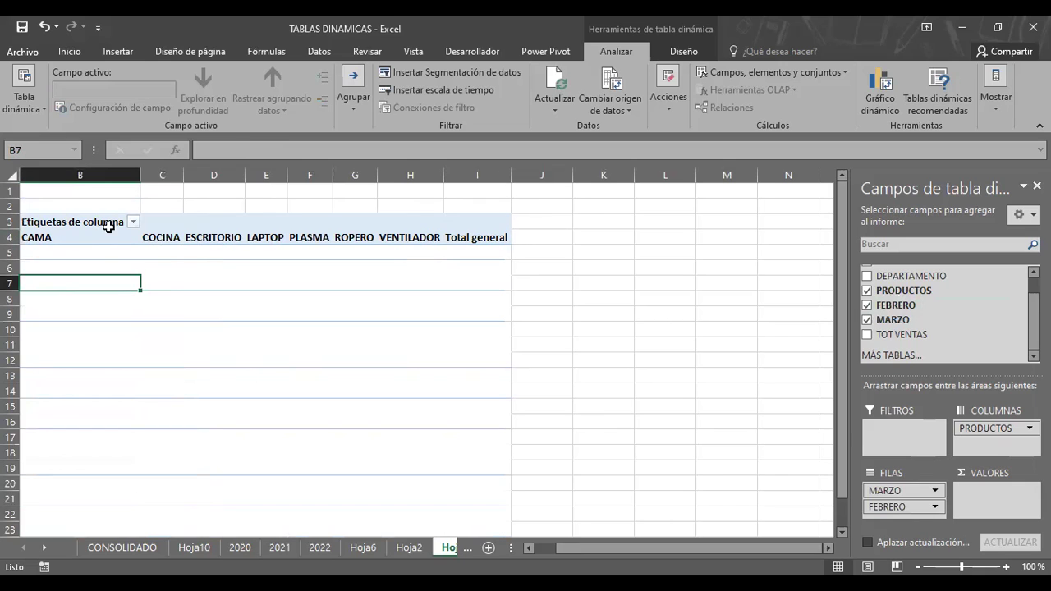
click(132, 221)
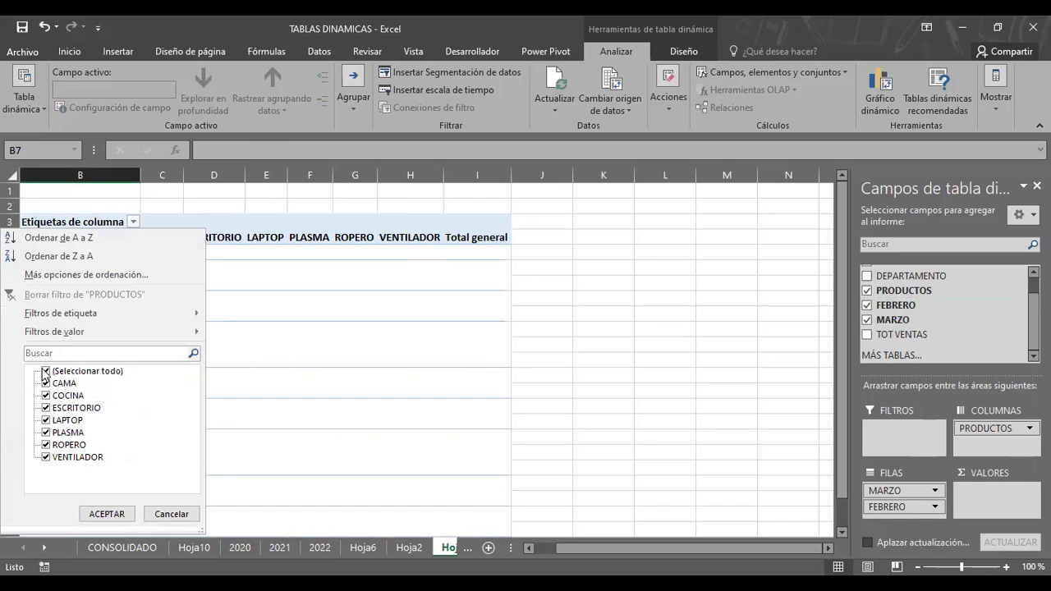
Step: Sum TOT VENTAS in the values area and remove MARZO from the rows
click(110, 514)
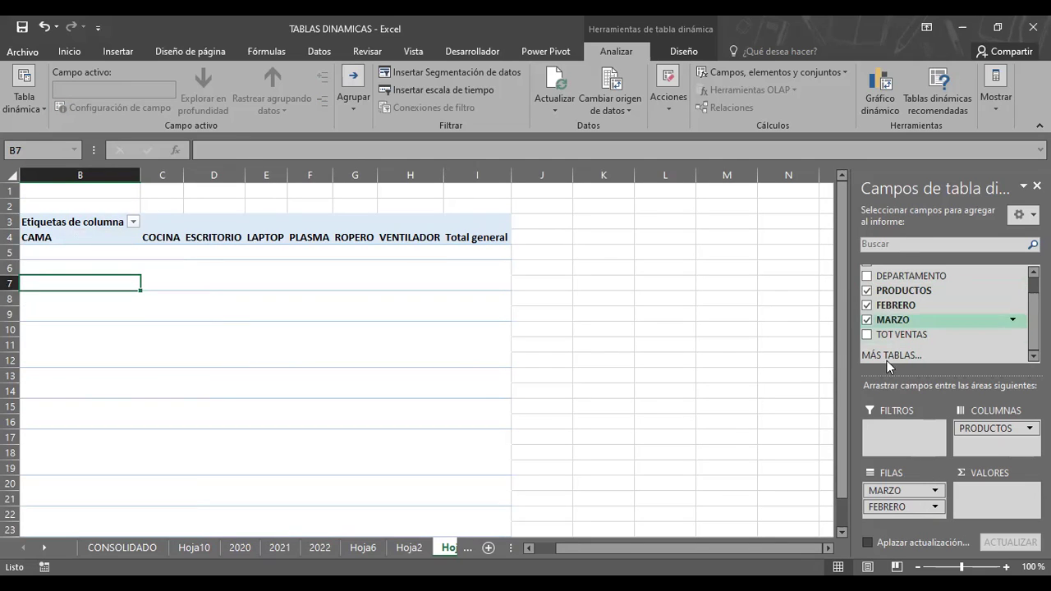
drag(885, 334, 990, 492)
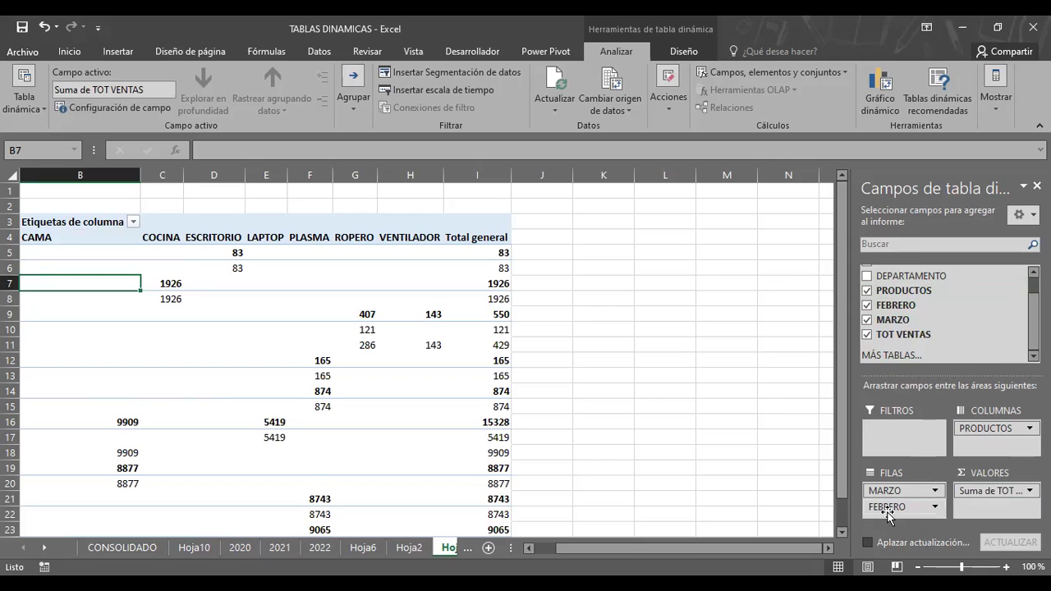
click(900, 490)
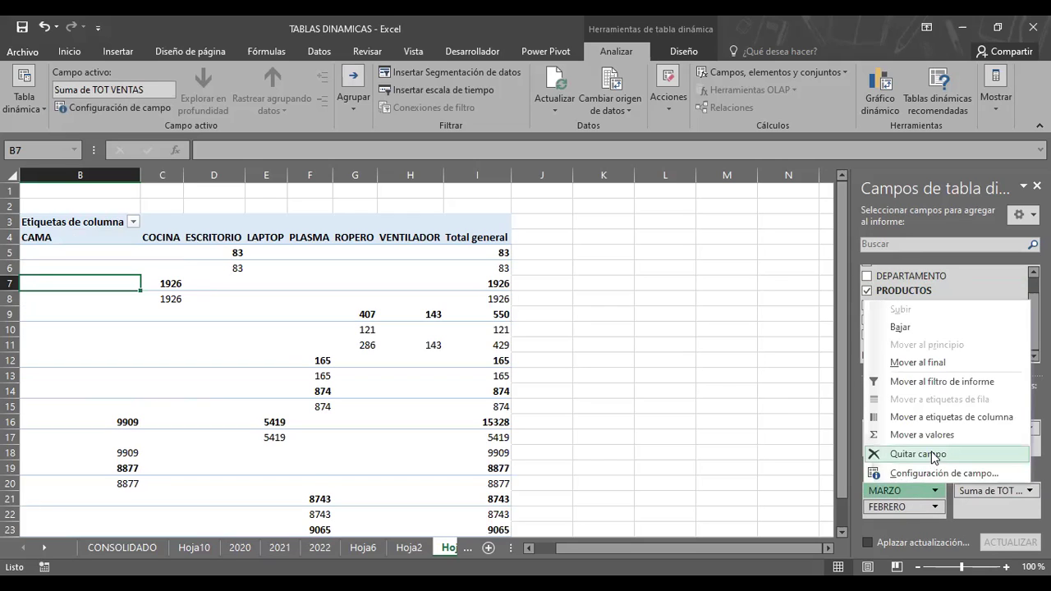
click(933, 455)
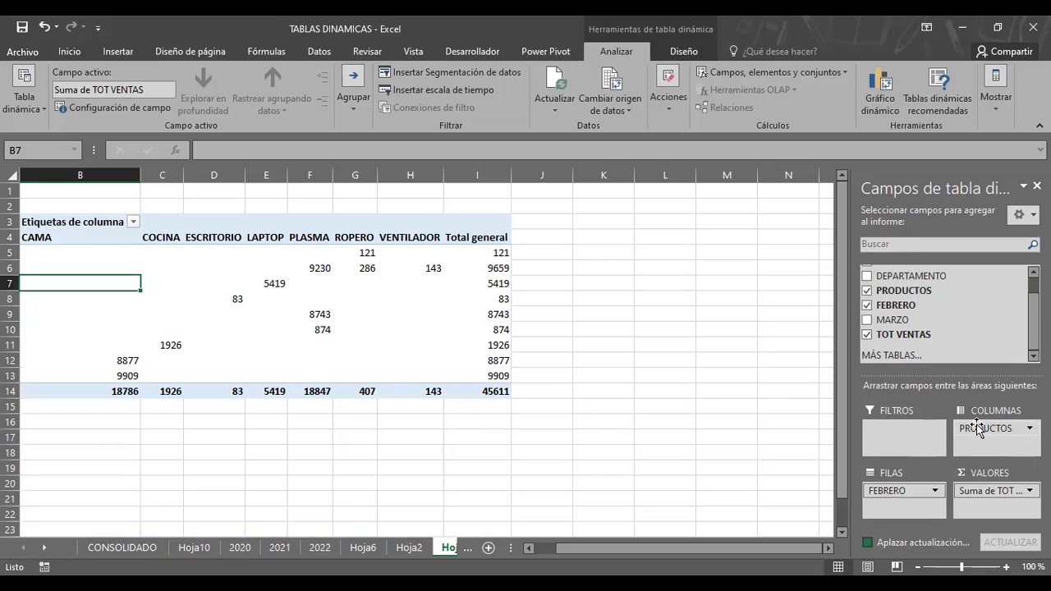
Step: Take FEBRERO out of the rows, move PRODUCTOS to rows, and put FEBRERO in columns
drag(893, 496, 786, 511)
drag(986, 429, 914, 509)
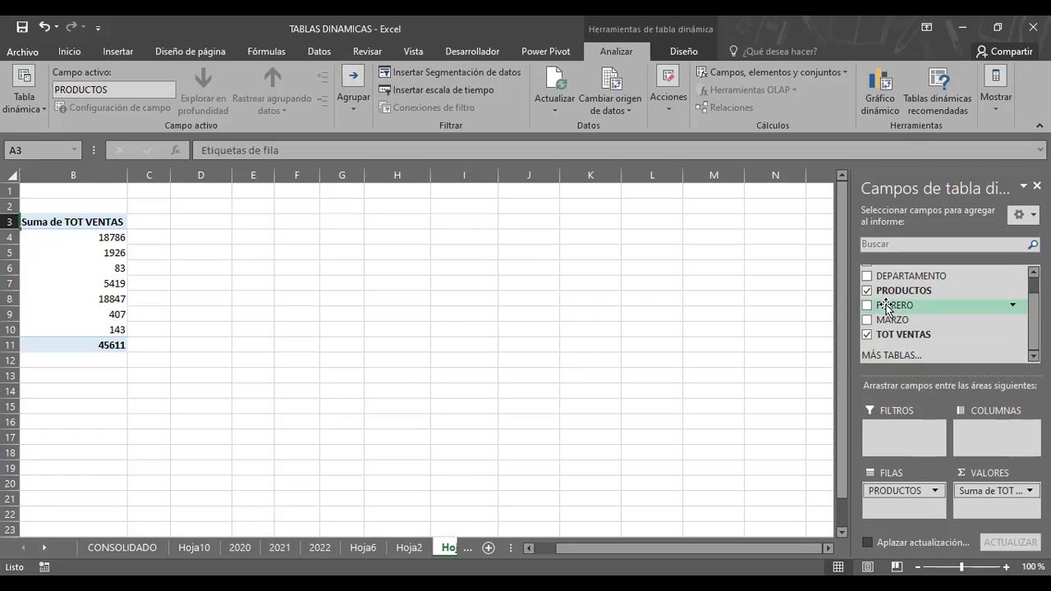
drag(886, 306, 983, 426)
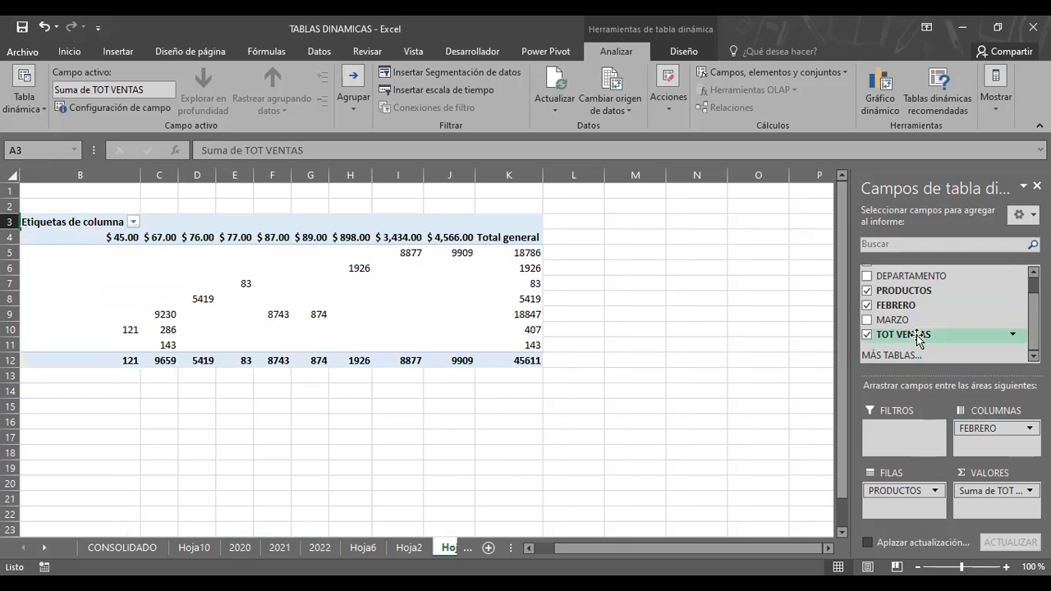
Step: Review the FEBRERO column filter values, leaving them unchanged
click(133, 222)
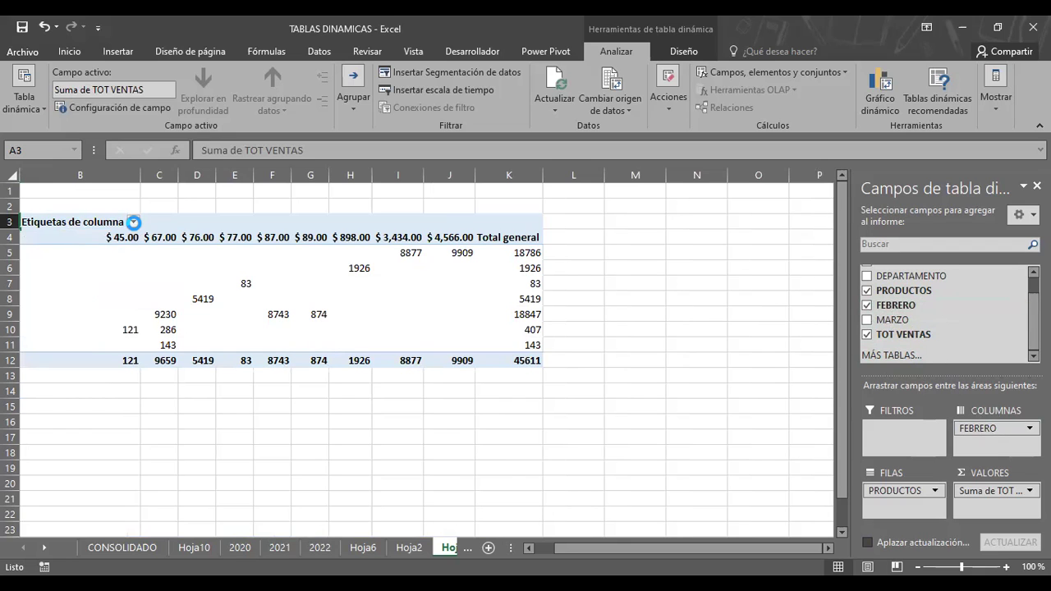
key(Escape)
click(690, 321)
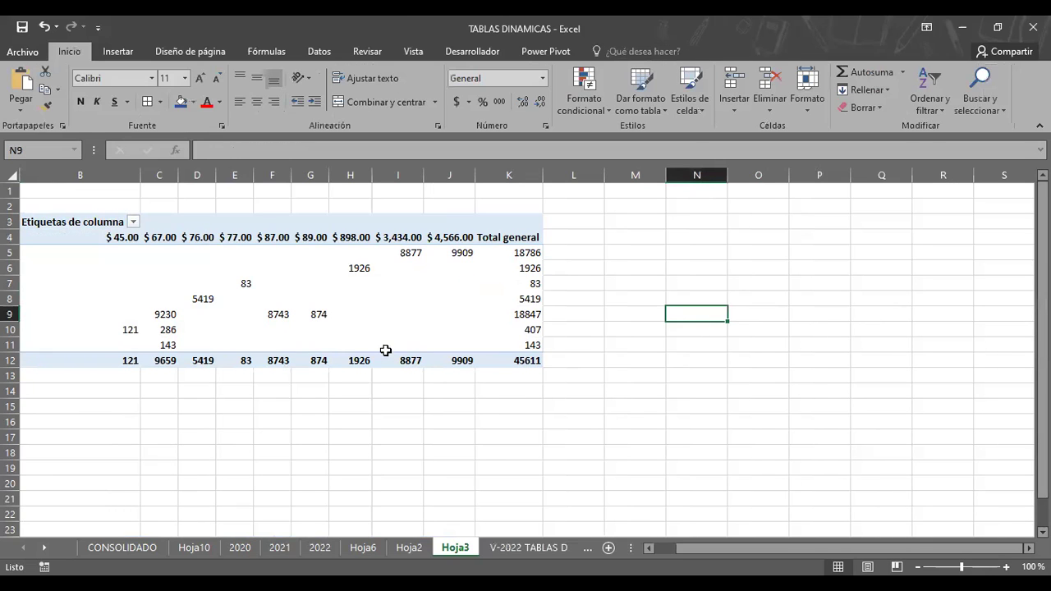
click(386, 349)
click(425, 303)
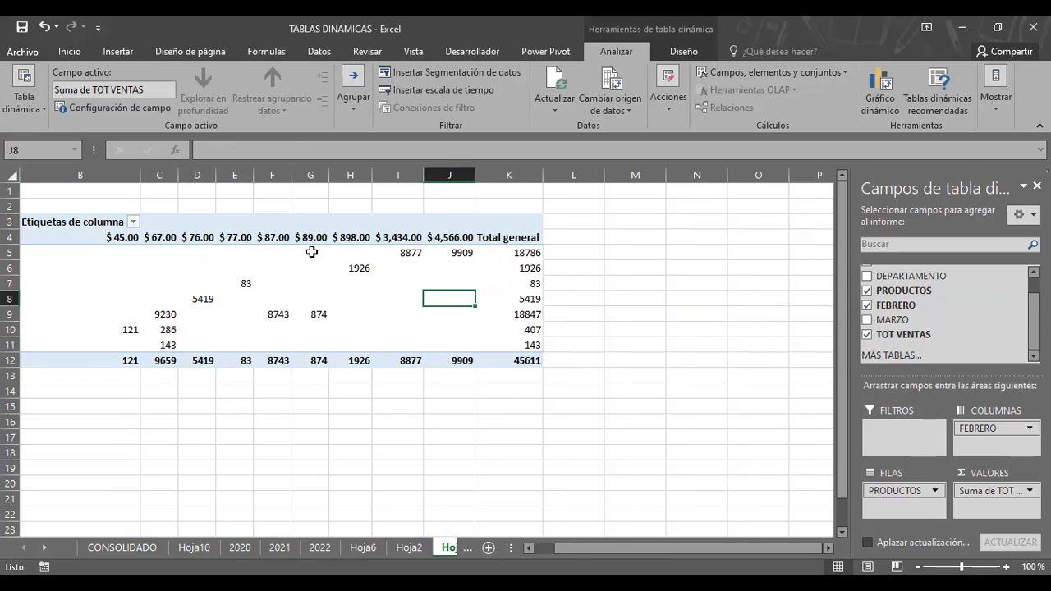
click(133, 222)
click(136, 228)
Step: Move PRODUCTOS to the report filter, keeping the FEBRERO column filter unchanged
drag(900, 491, 902, 431)
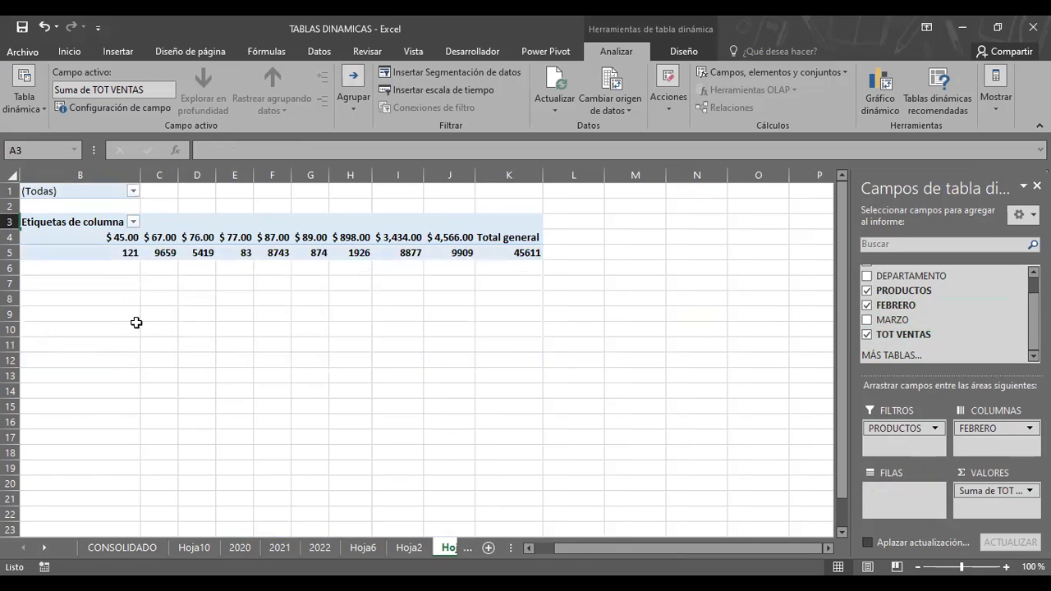
click(134, 223)
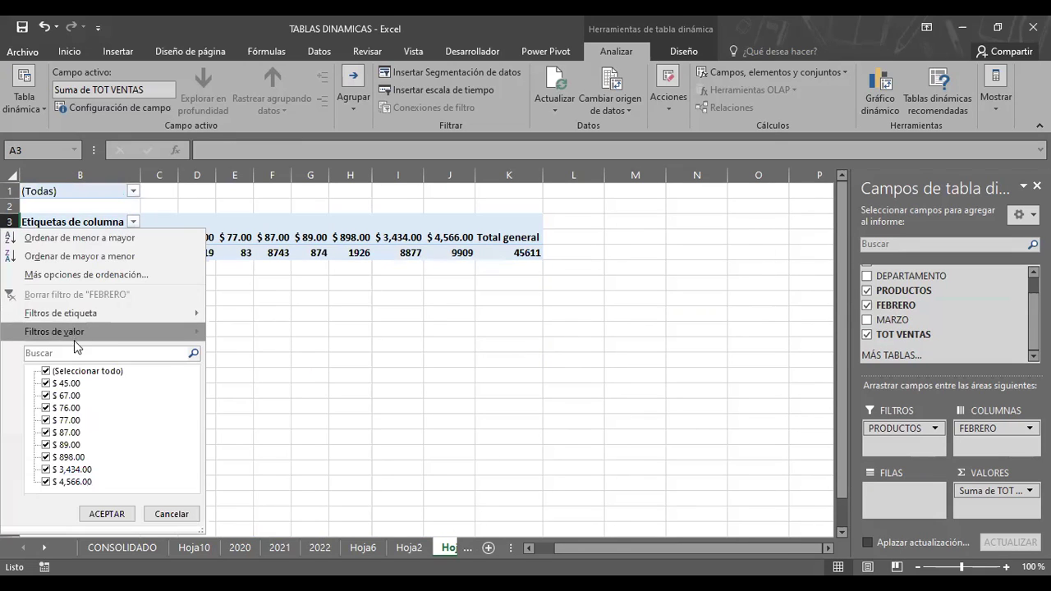
click(104, 517)
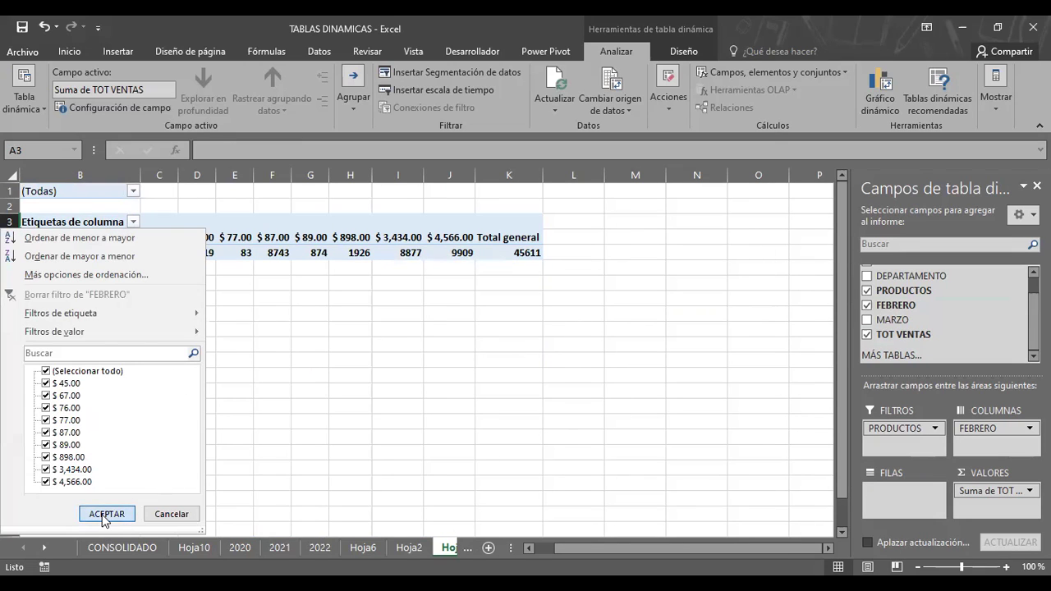
click(124, 252)
Step: Check the FEBRERO headers from 76.00 to 3,434.00 and the Total general sum
click(158, 252)
click(203, 237)
click(272, 238)
click(310, 238)
click(351, 237)
click(398, 237)
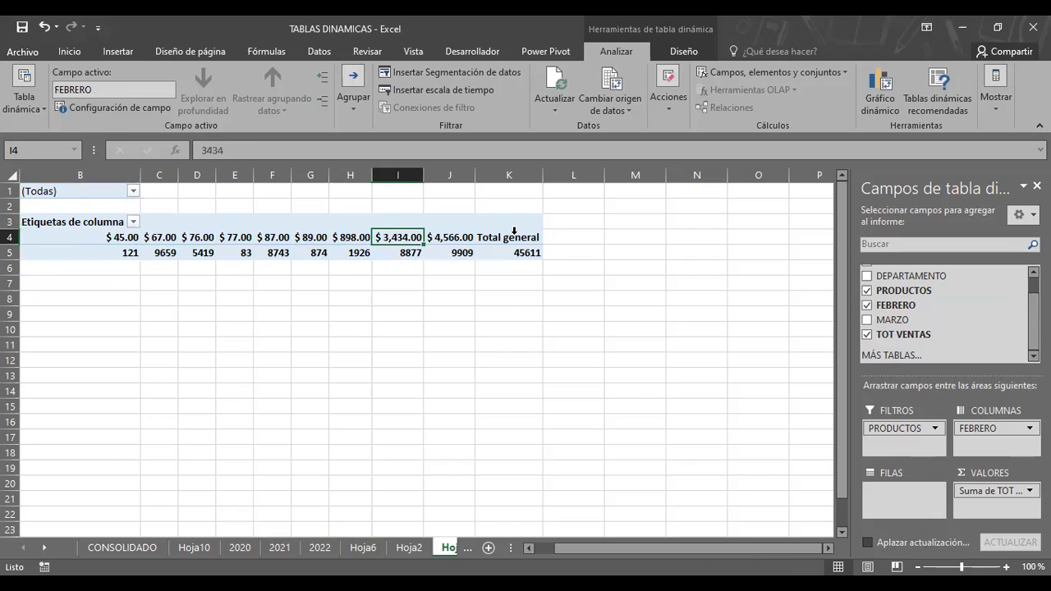
click(514, 231)
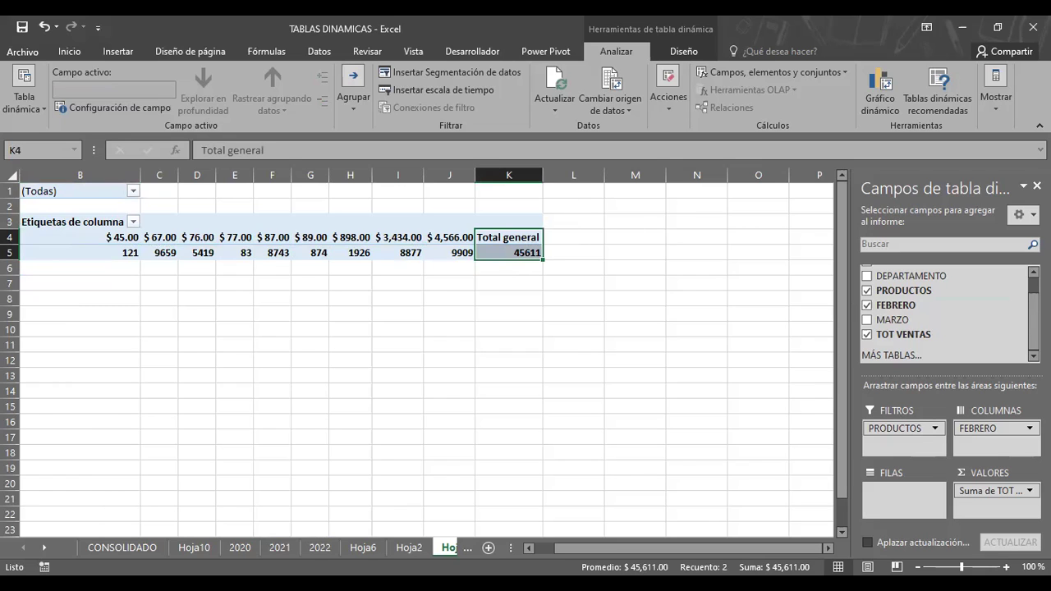
Step: Clear FEBRERO, PRODUCTOS and Suma de TOT VENTAS, then place TOT VENTAS in Columnas and PRODUCTOS in Filas
drag(998, 427, 810, 372)
drag(899, 428, 767, 347)
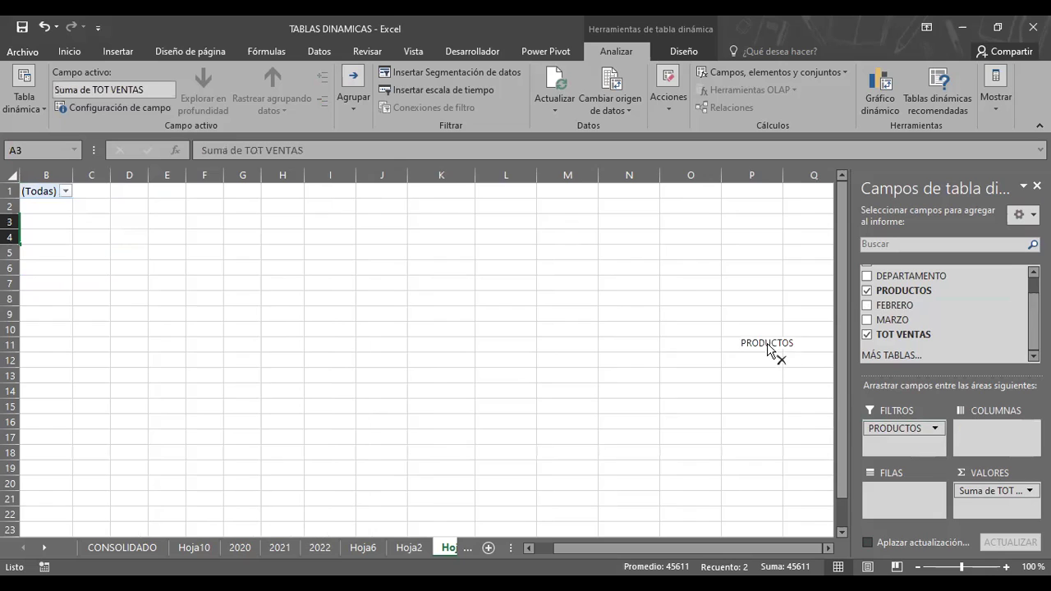
drag(976, 491, 797, 345)
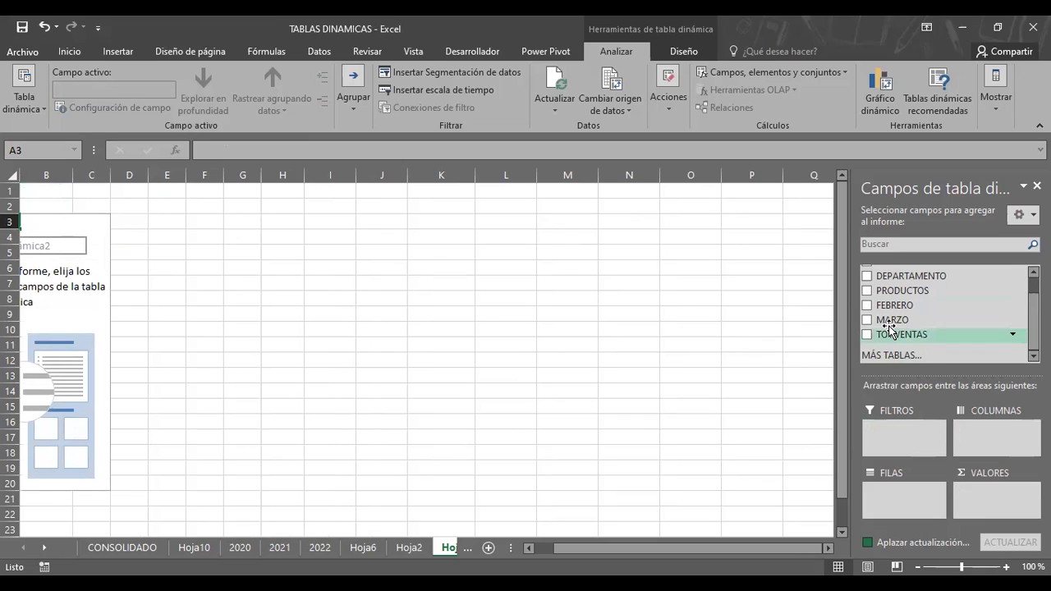
mouse_move(895, 337)
mouse_down()
mouse_move(989, 488)
mouse_move(913, 433)
mouse_move(1010, 437)
mouse_up()
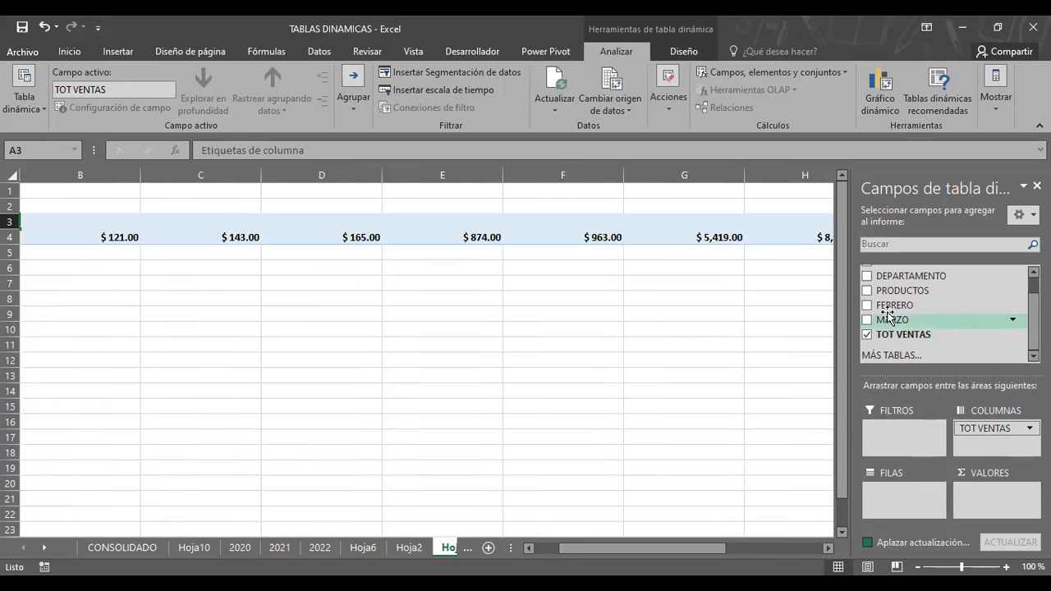
drag(885, 293, 908, 498)
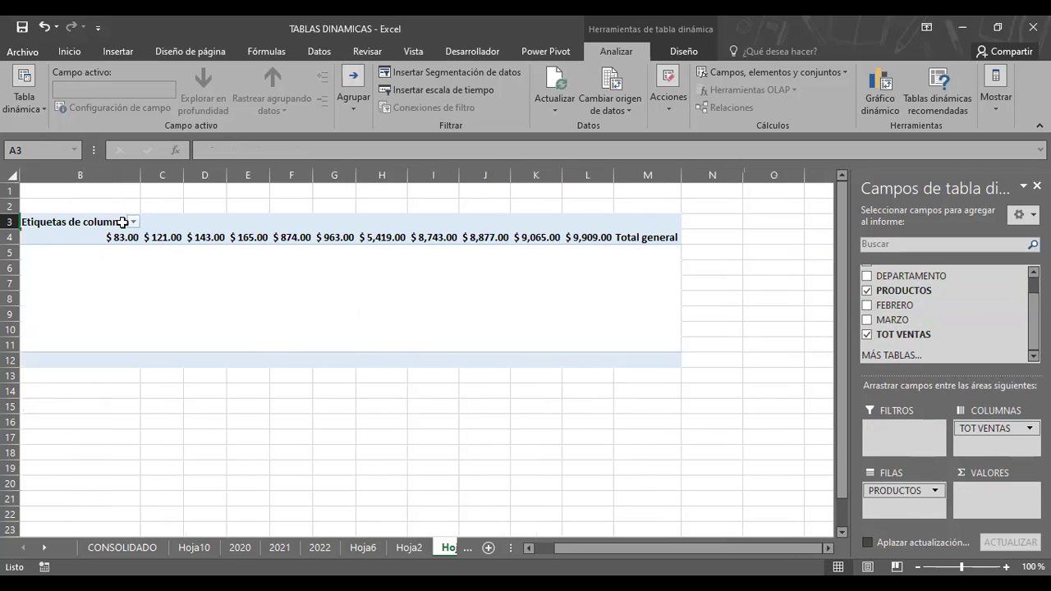
Step: Check the TOT VENTAS column filter, then move PRODUCTOS into Valores as Cuenta de PRODUCTOS, totalling 14
click(133, 221)
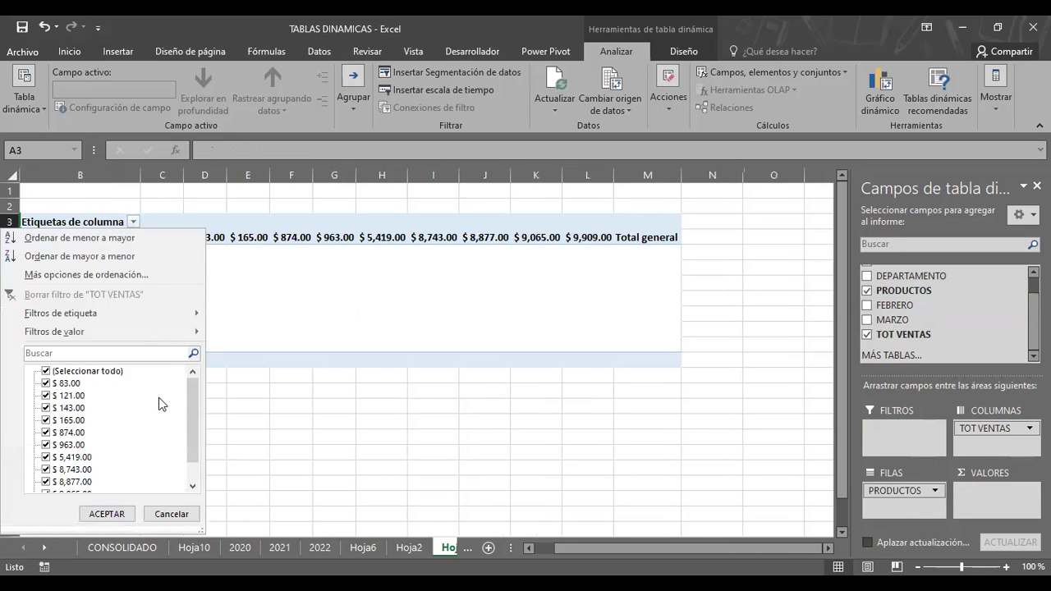
mouse_move(194, 396)
mouse_down()
mouse_move(203, 428)
mouse_move(201, 387)
mouse_up()
click(160, 516)
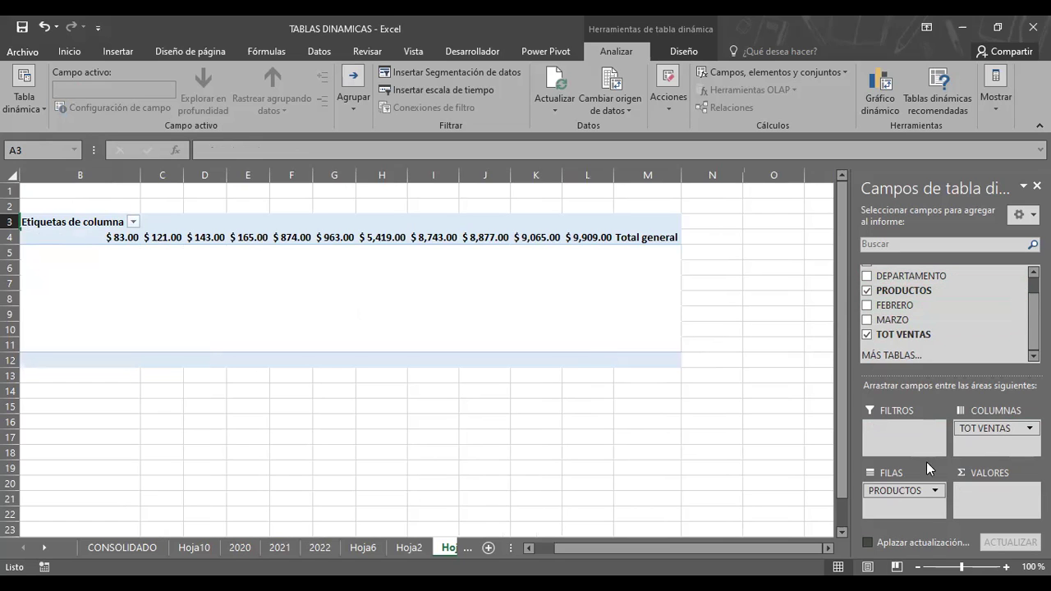
mouse_move(923, 491)
mouse_down()
mouse_move(969, 509)
mouse_move(982, 496)
mouse_up()
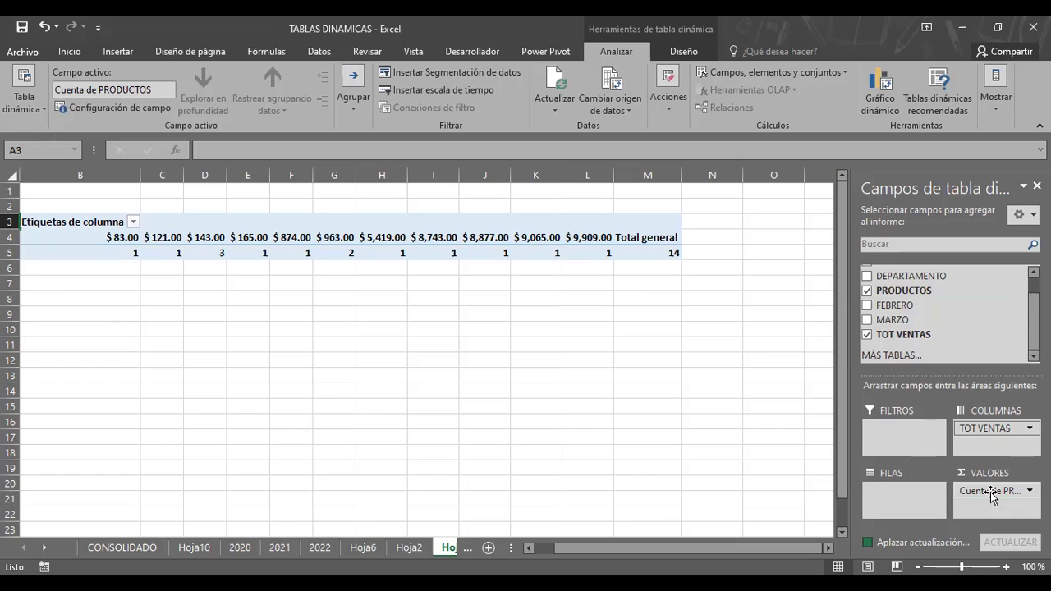
Step: Change the Cuenta de PRODUCTOS value field to summarize by Suma in Value Field Settings
click(999, 493)
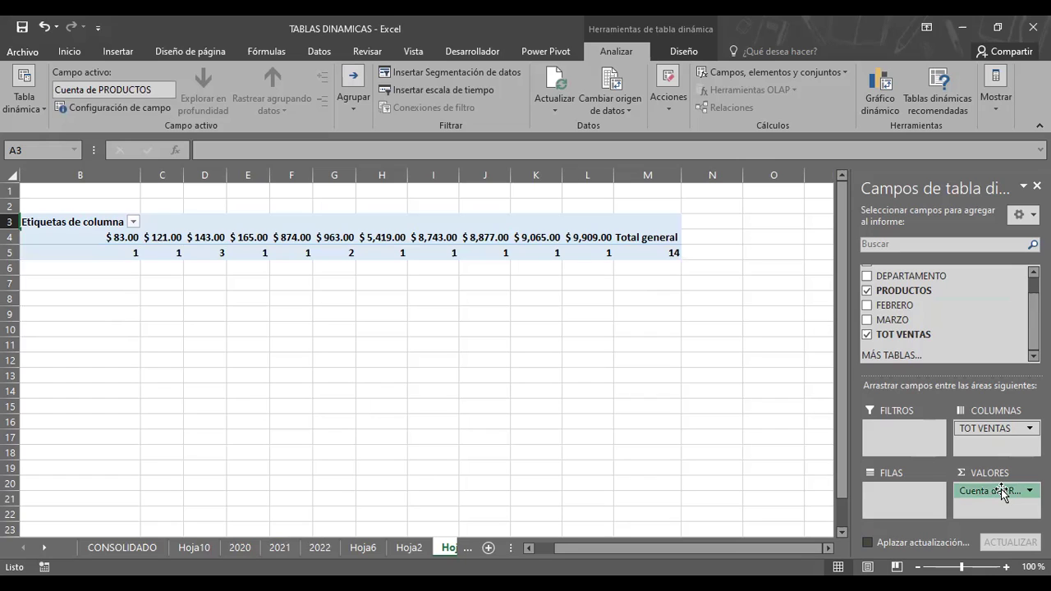
click(1000, 490)
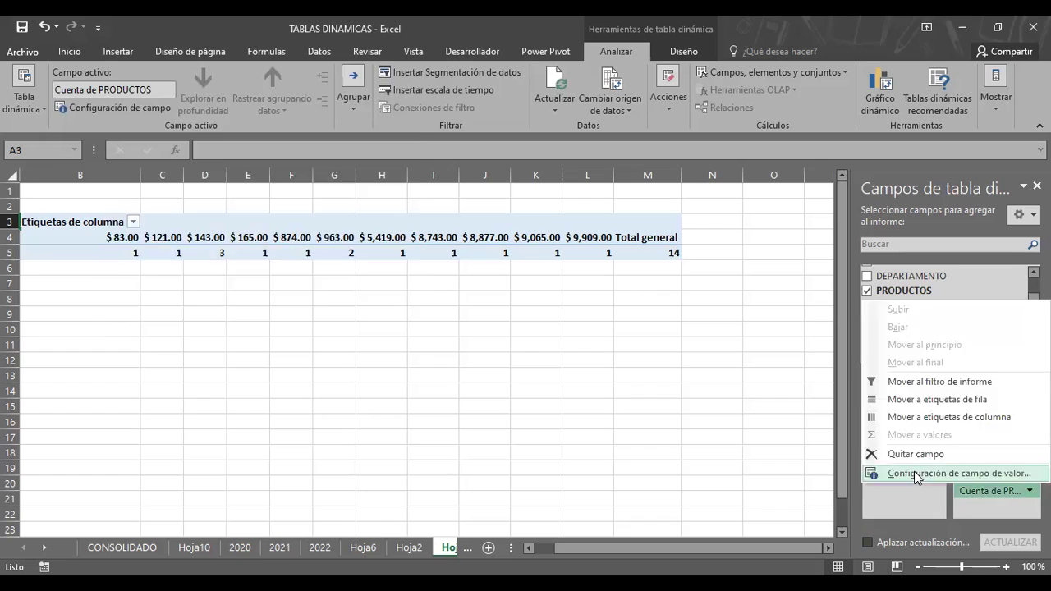
click(917, 473)
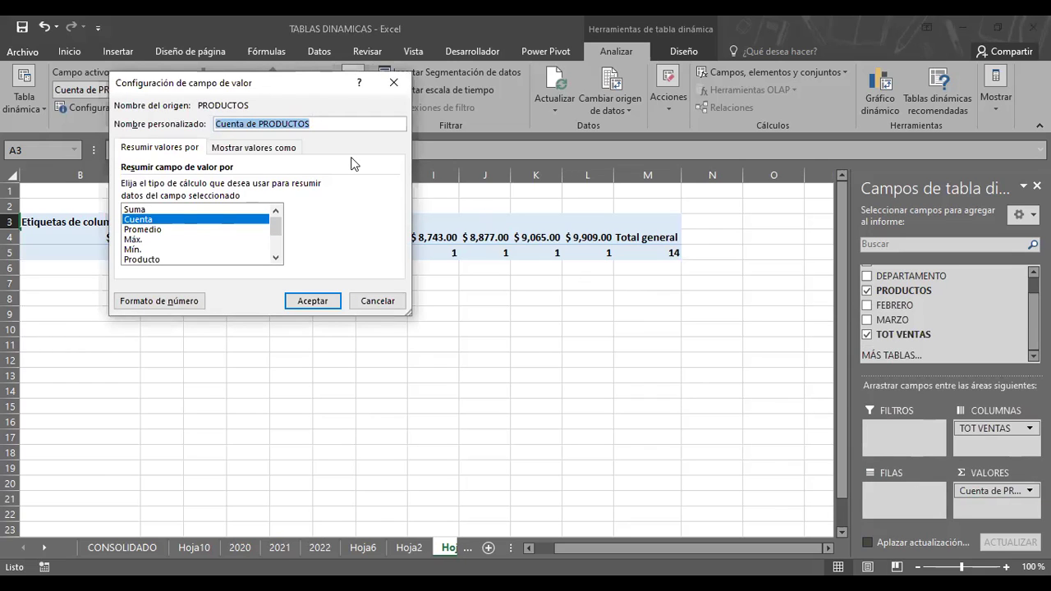
drag(274, 86, 877, 121)
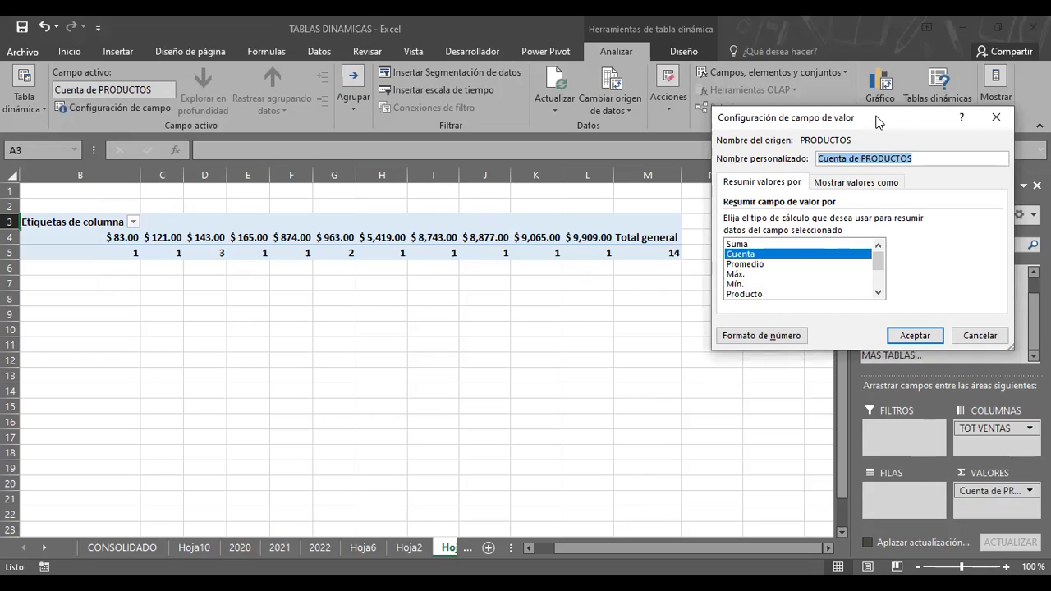
click(734, 275)
click(745, 244)
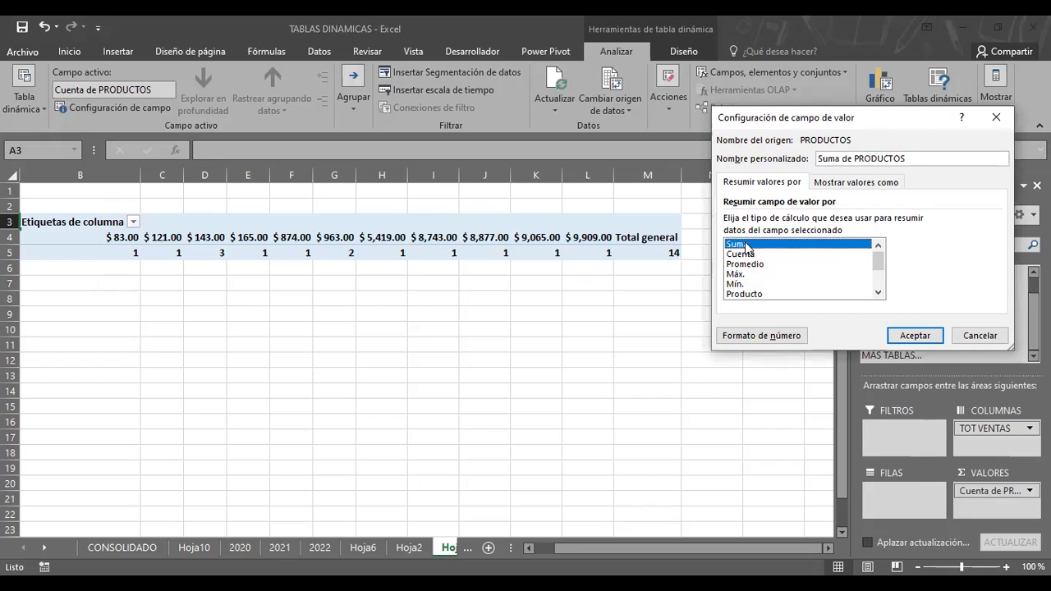
click(922, 336)
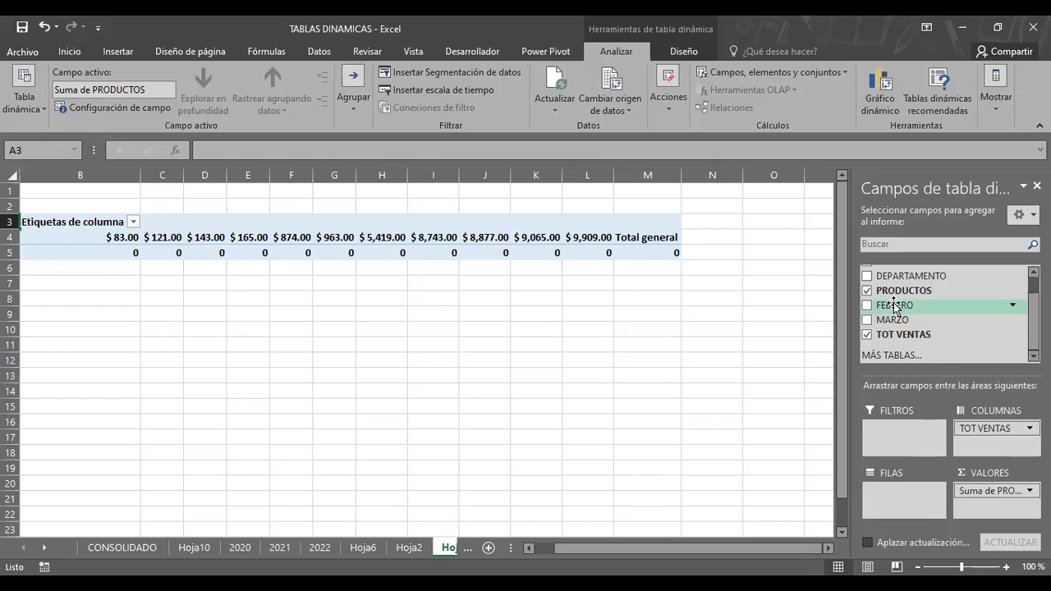
Step: Make PRODUCTOS the report filter and add FEBRERO to Valores as Suma de FEBRERO
drag(897, 313, 905, 502)
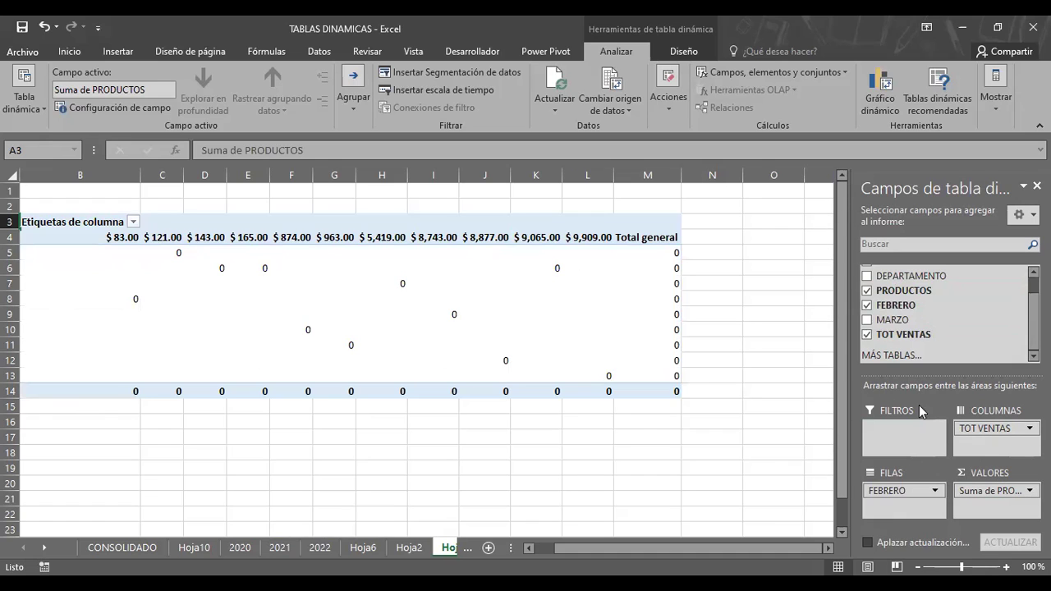
mouse_move(904, 291)
mouse_down()
mouse_move(915, 355)
mouse_move(895, 496)
mouse_move(786, 357)
mouse_up()
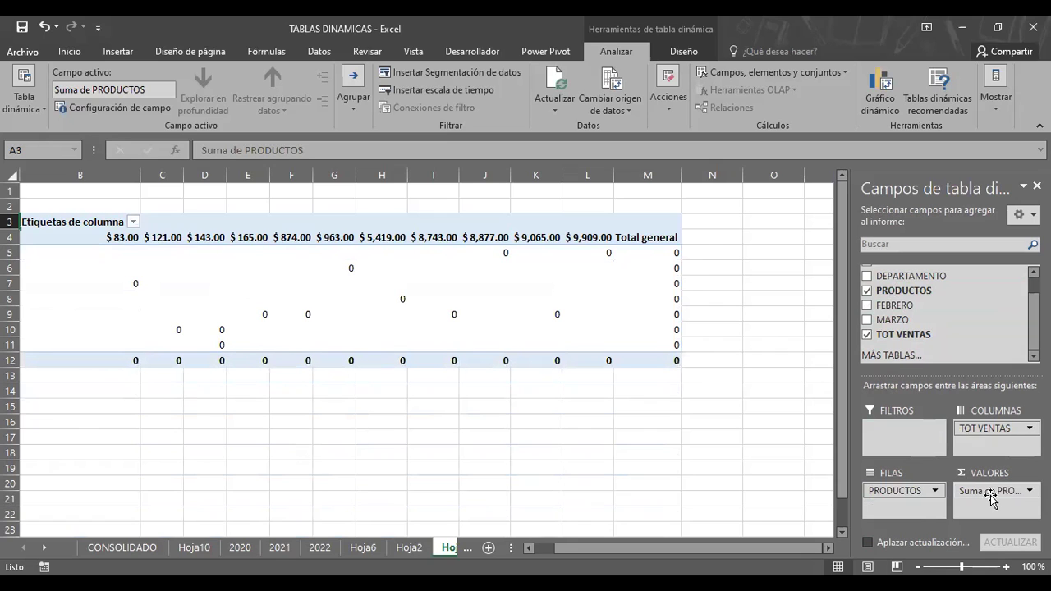
drag(991, 496, 902, 433)
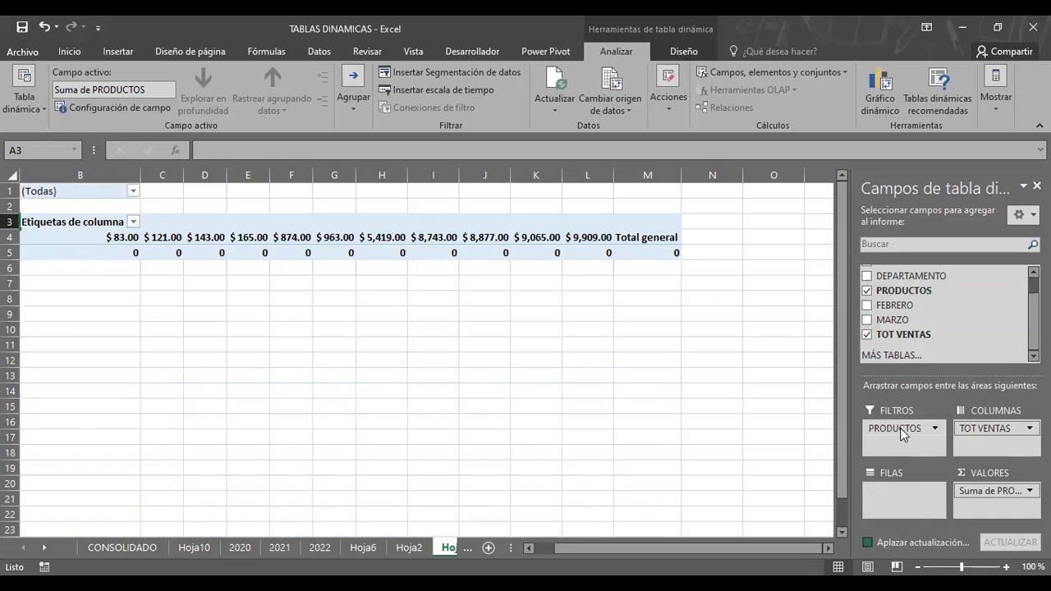
mouse_move(895, 305)
mouse_down()
mouse_move(999, 506)
mouse_move(991, 497)
mouse_up()
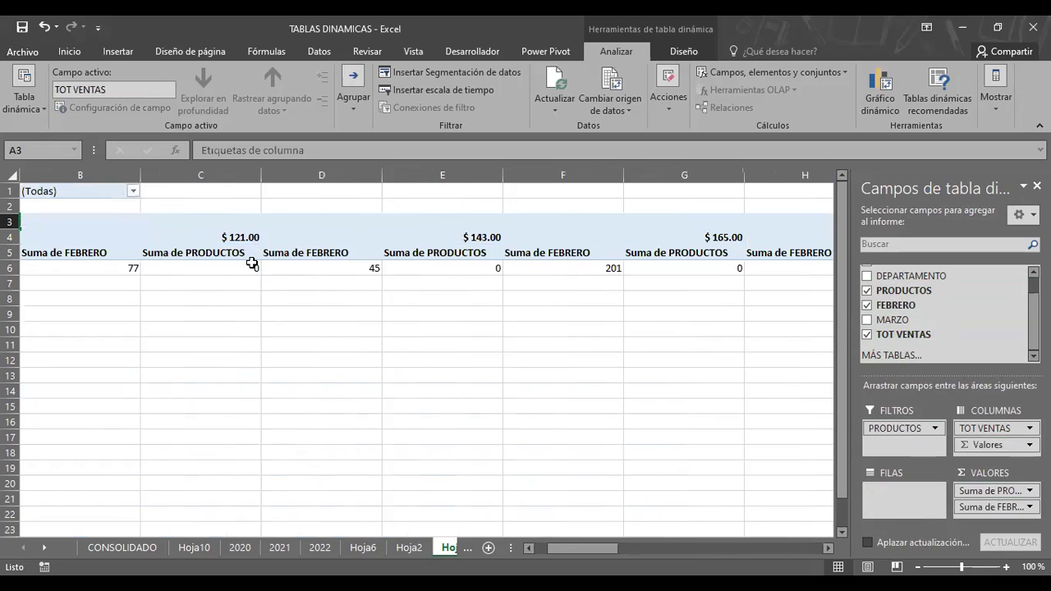
mouse_move(252, 262)
click(133, 192)
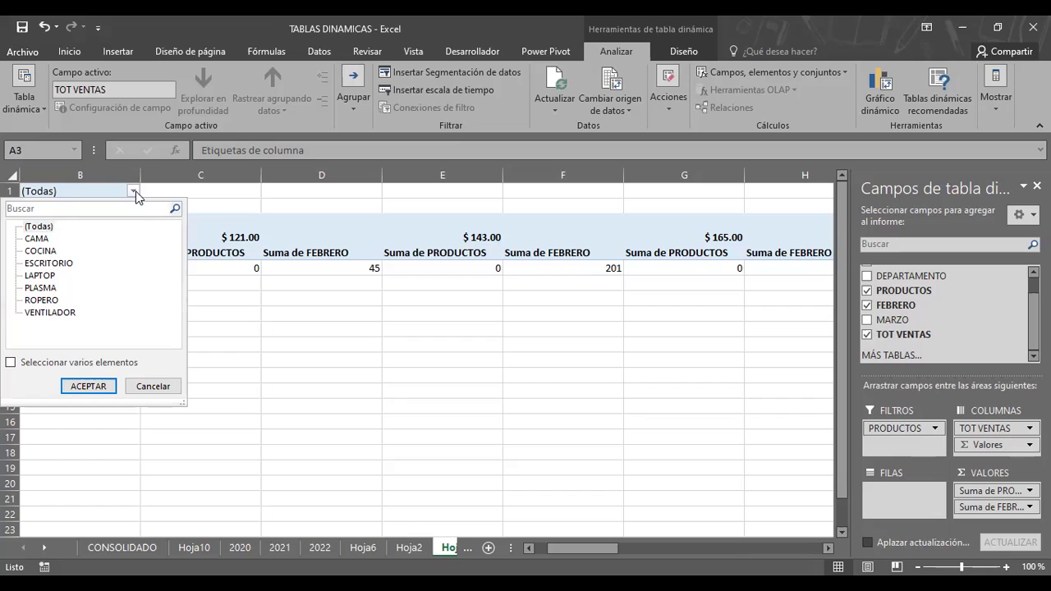
Step: Filter PRODUCTOS to CAMA and LAPTOP using Seleccionar varios elementos
click(46, 240)
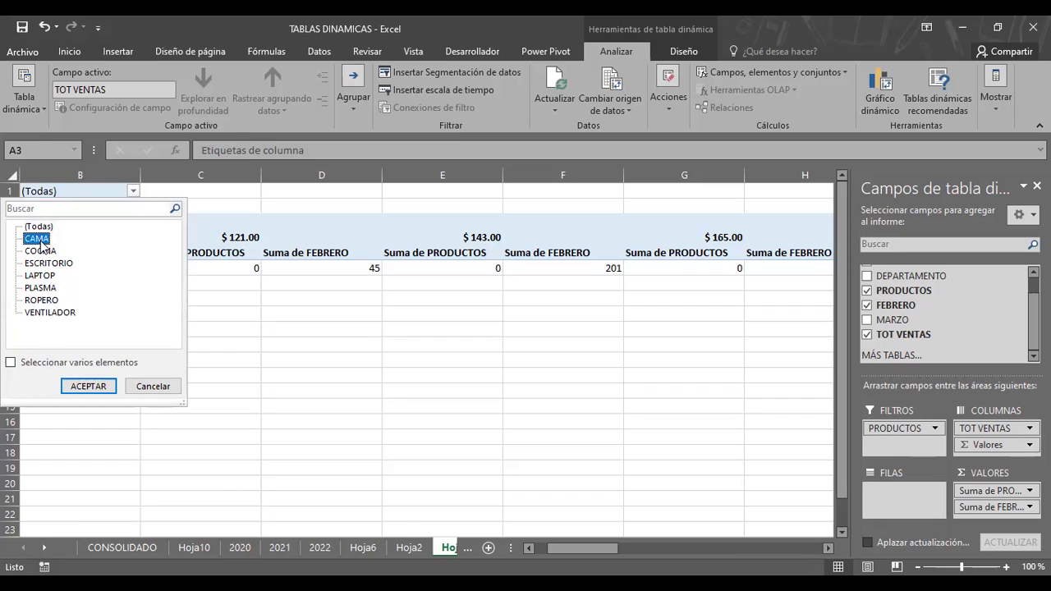
click(11, 362)
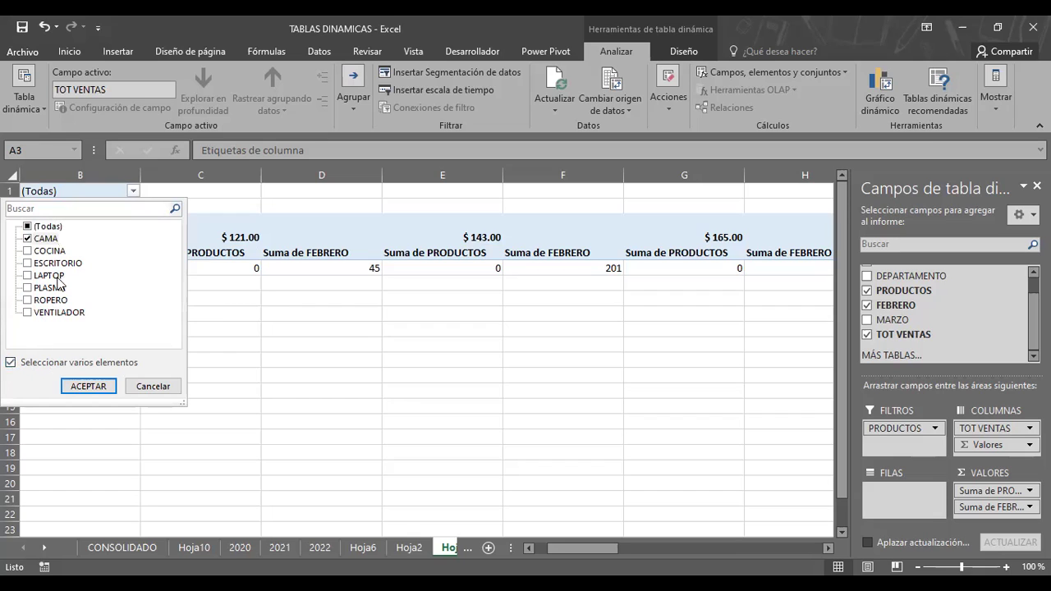
click(28, 276)
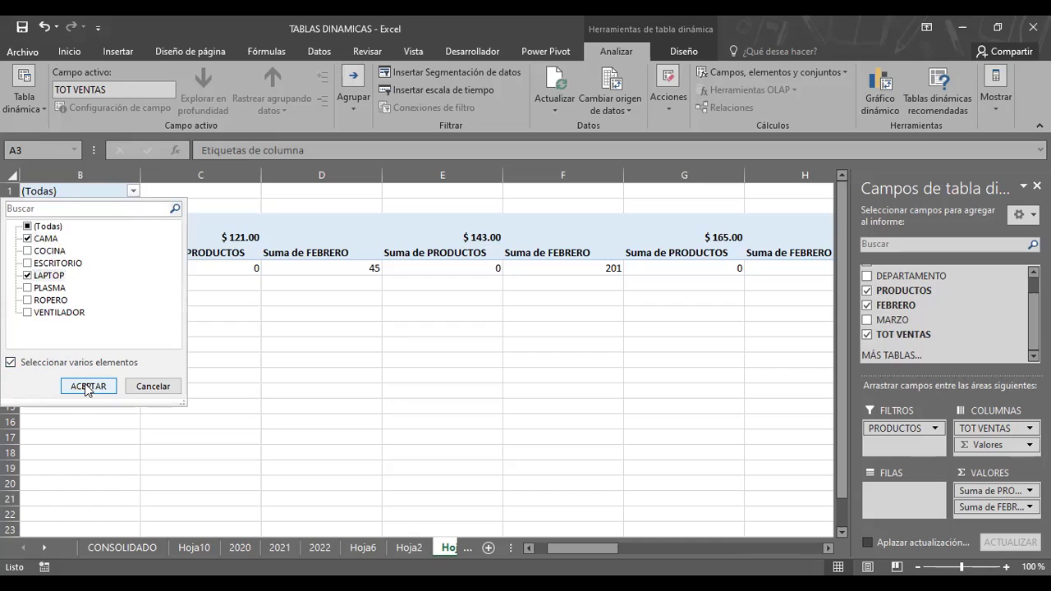
click(88, 388)
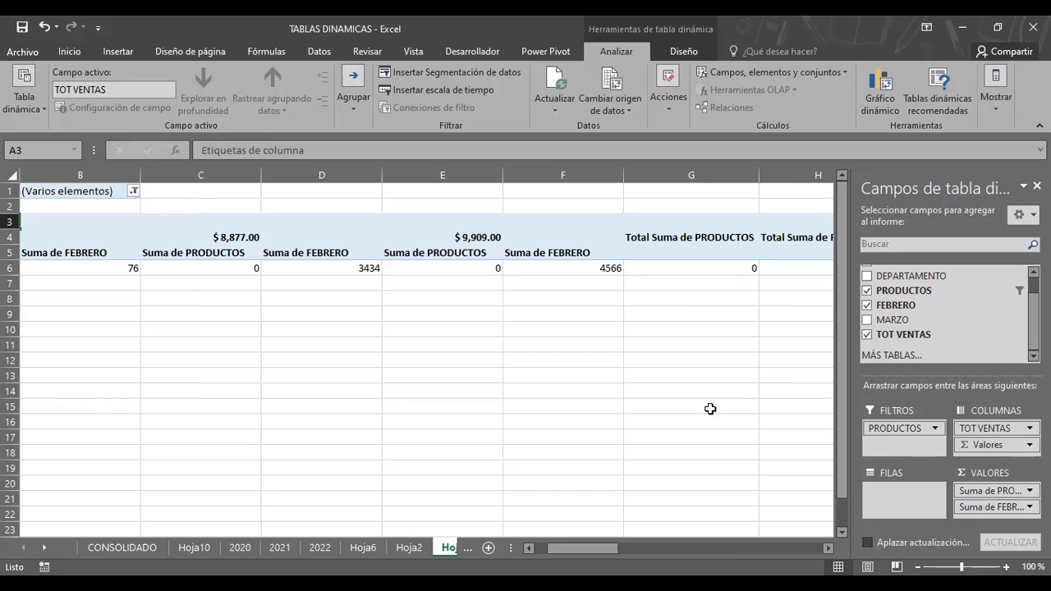
Step: Review the PRODUCTOS and column-label filter lists, closing both without changes
mouse_move(607, 549)
mouse_down()
mouse_move(694, 548)
mouse_move(581, 548)
mouse_up()
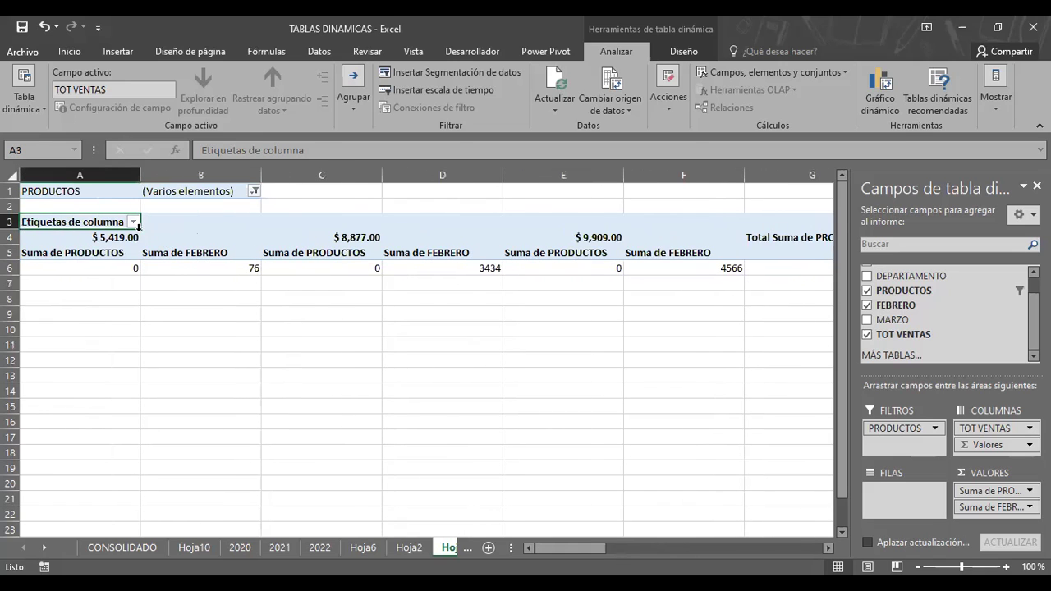
click(254, 192)
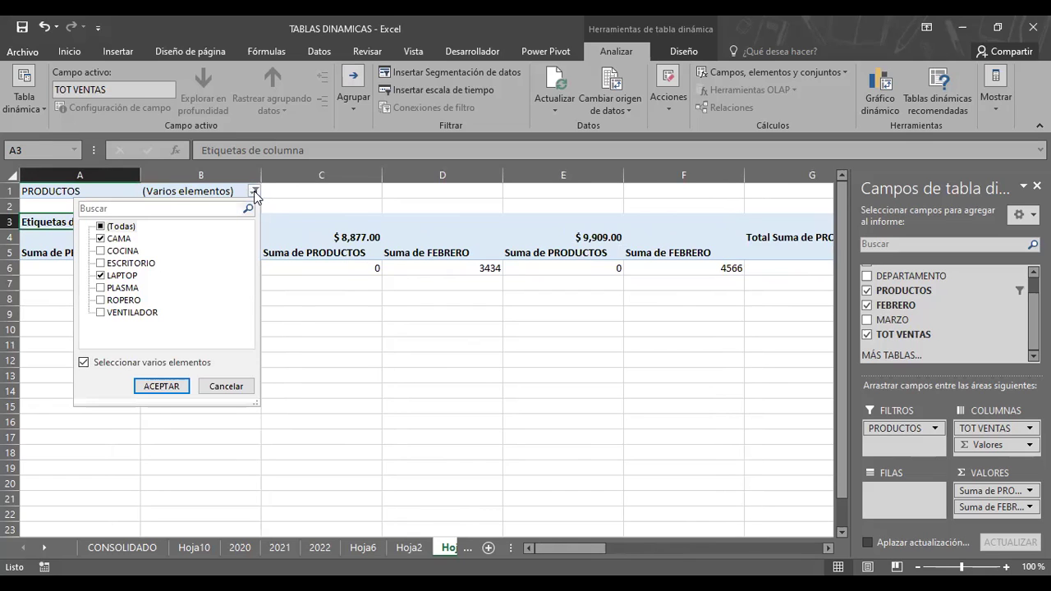
click(73, 194)
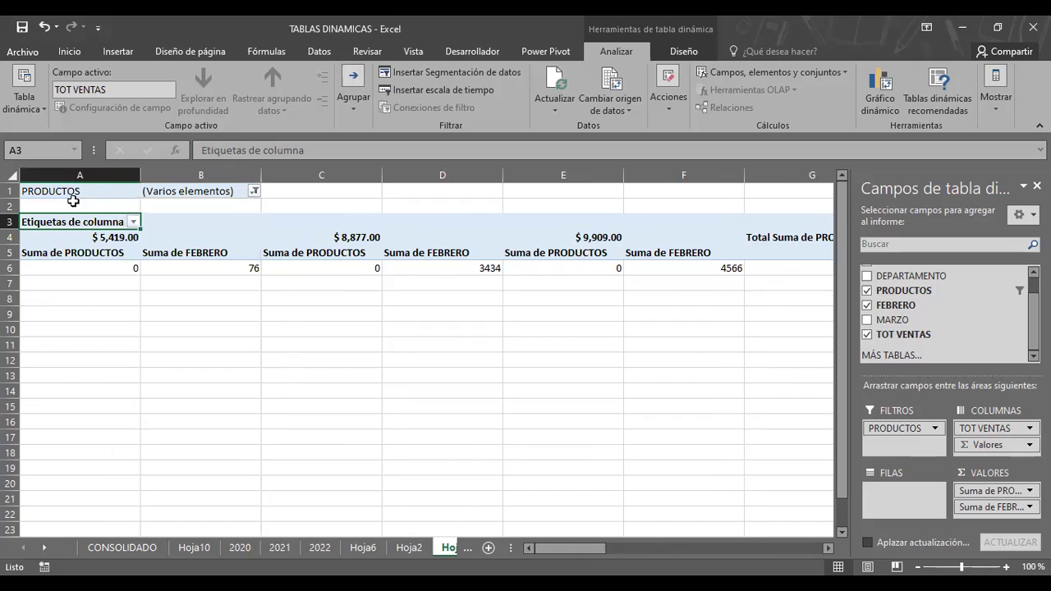
click(74, 192)
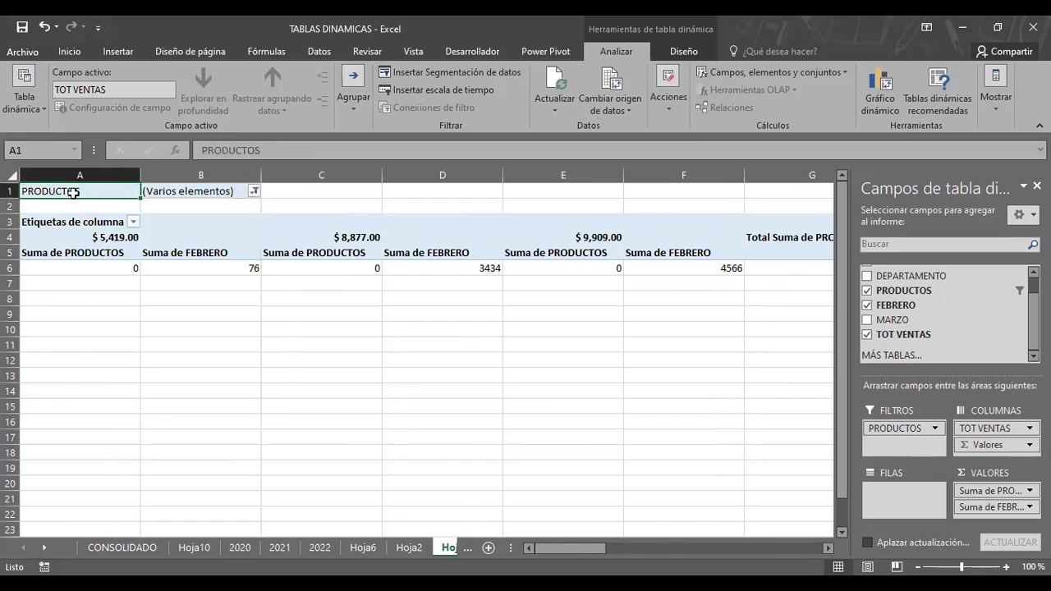
click(133, 222)
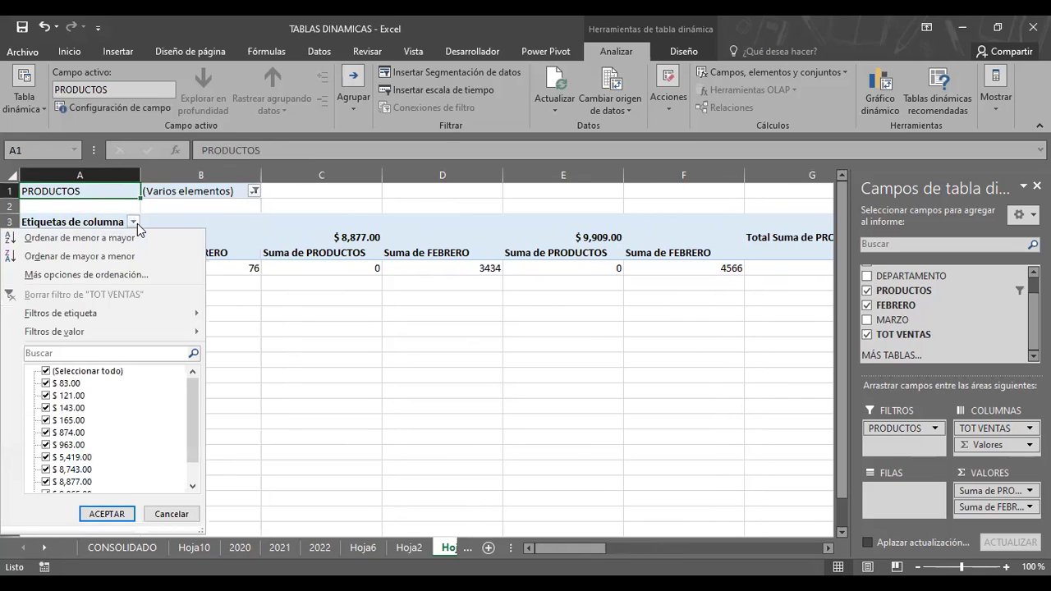
click(137, 224)
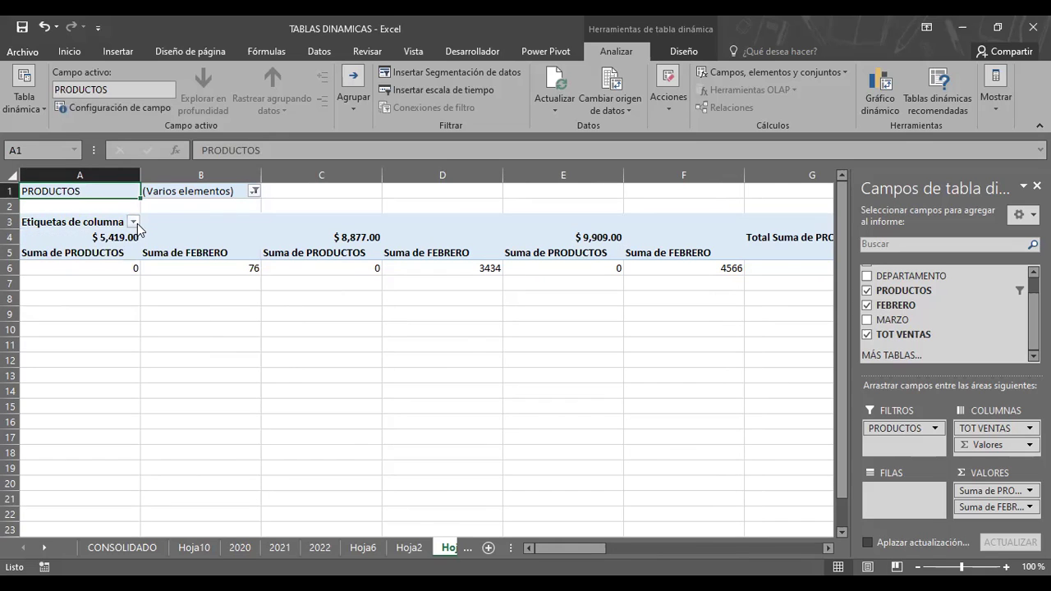
Step: Move Suma de FEBRERO into Filas and reset the PRODUCTOS filter to (Todas)
drag(997, 507, 909, 492)
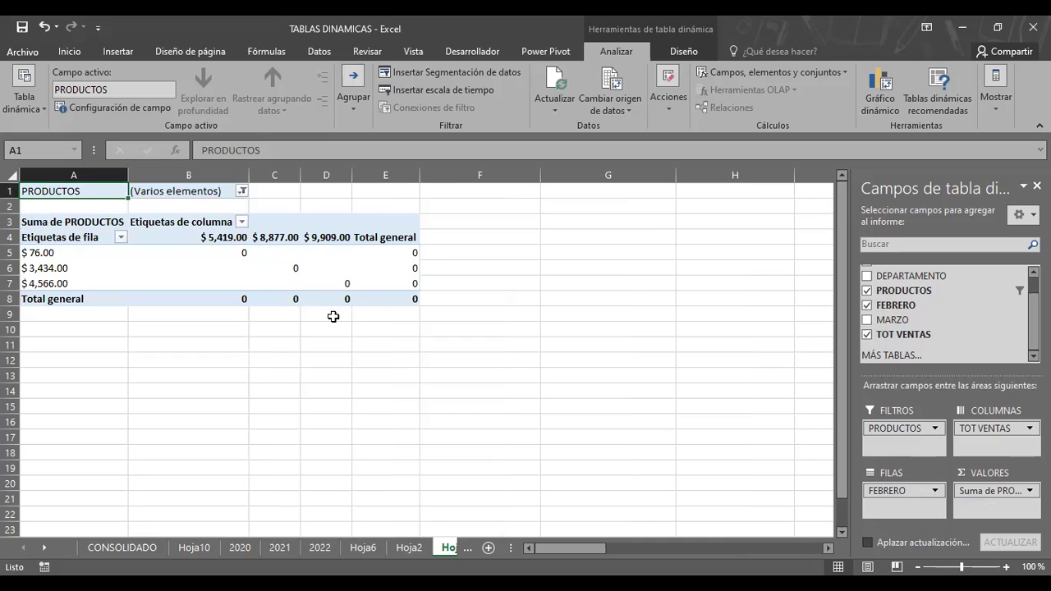
click(242, 192)
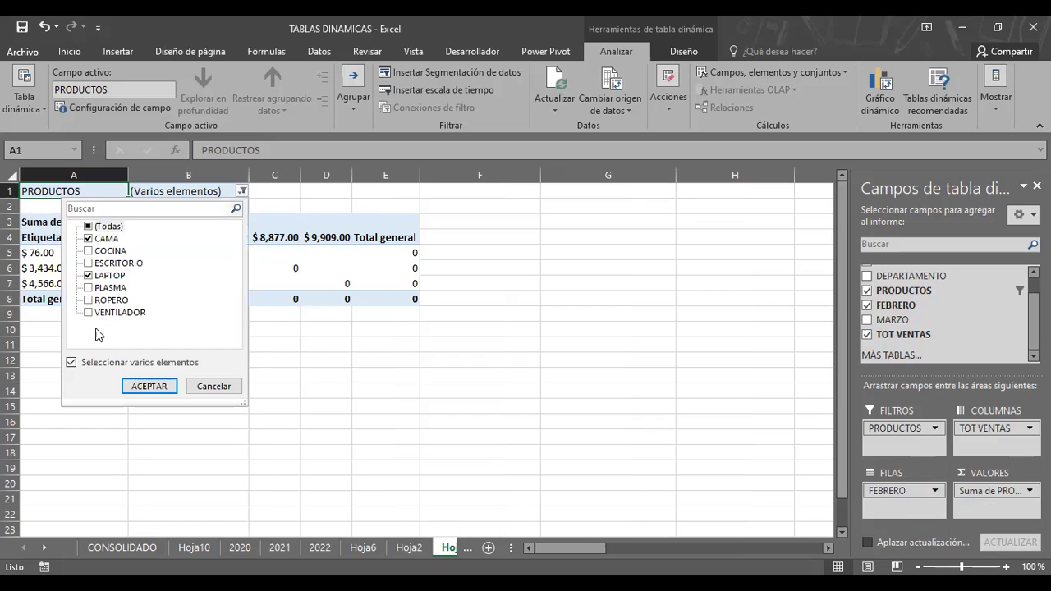
click(88, 227)
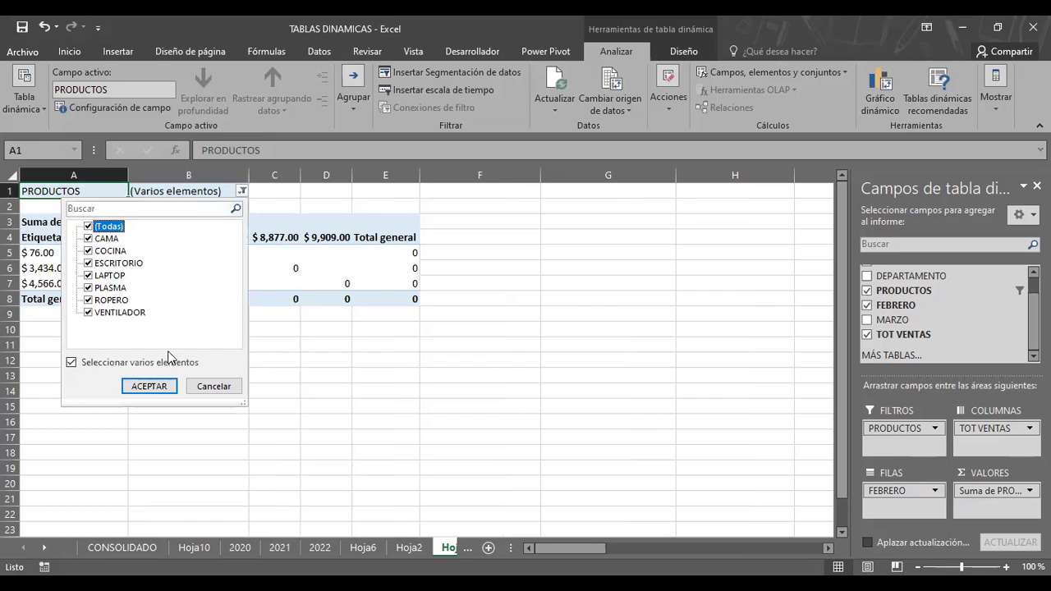
click(150, 386)
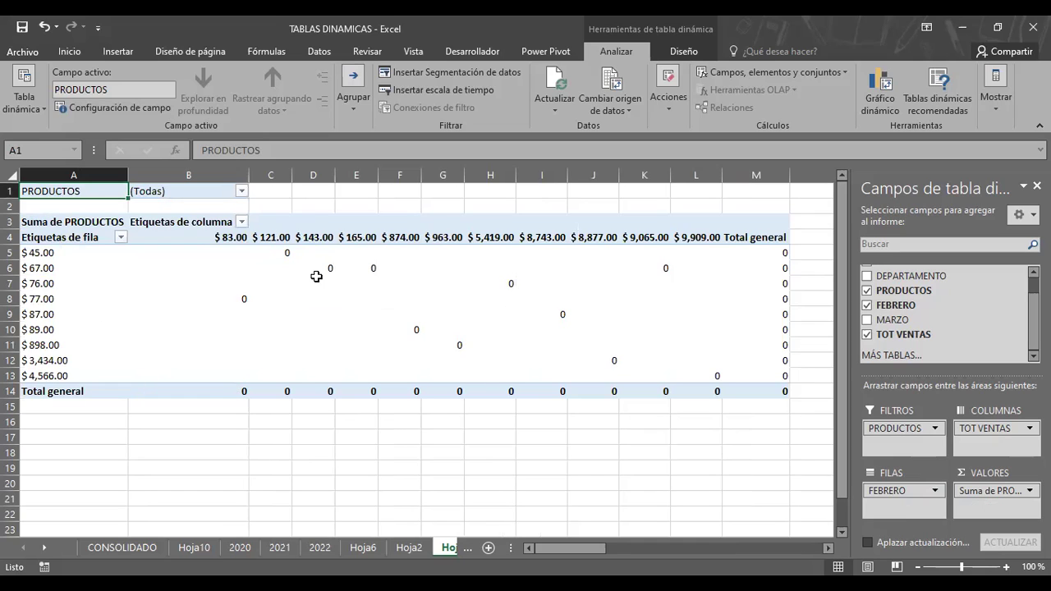
mouse_move(316, 277)
Step: Open the TOT VENTAS field settings from the column labels and close them unchanged
click(198, 309)
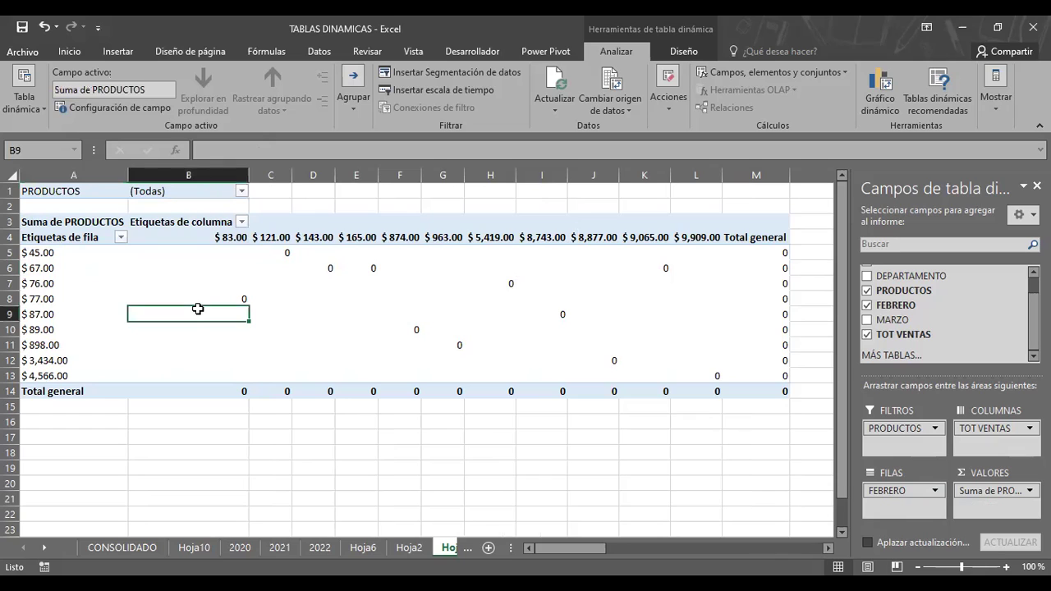
drag(50, 253, 50, 376)
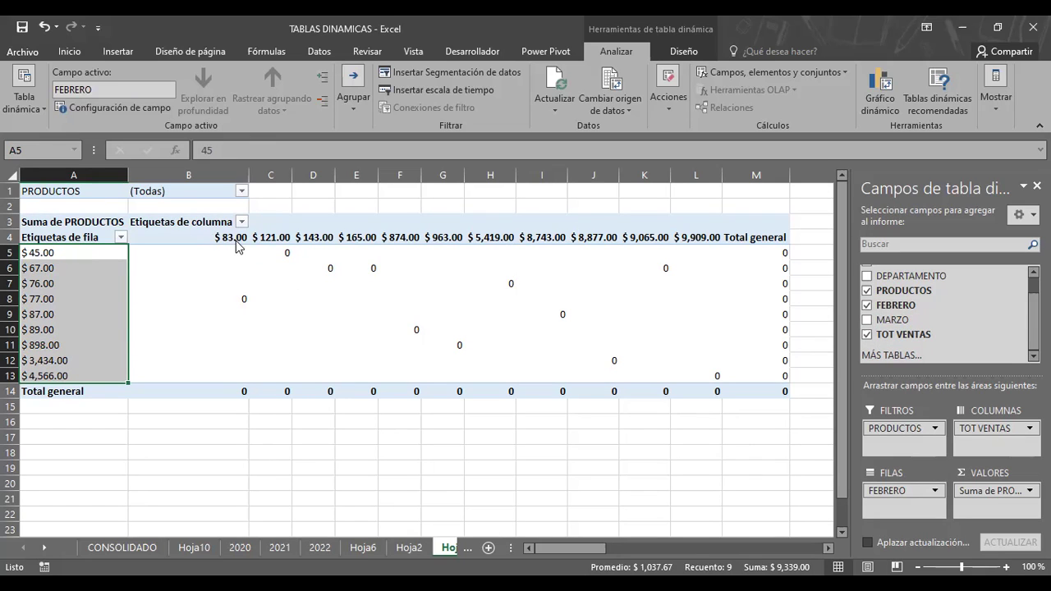
right_click(237, 246)
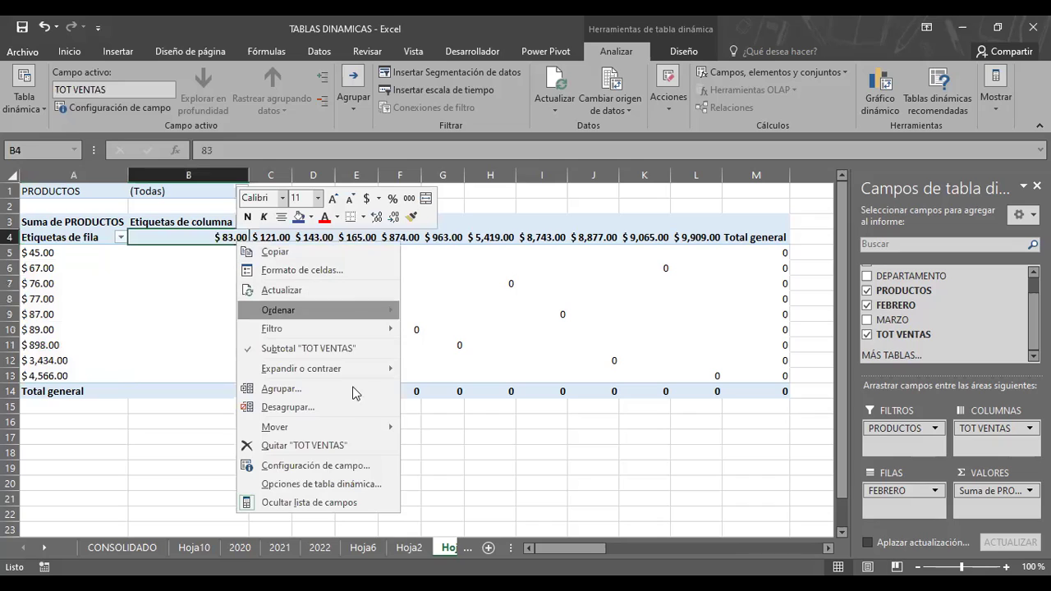
click(332, 466)
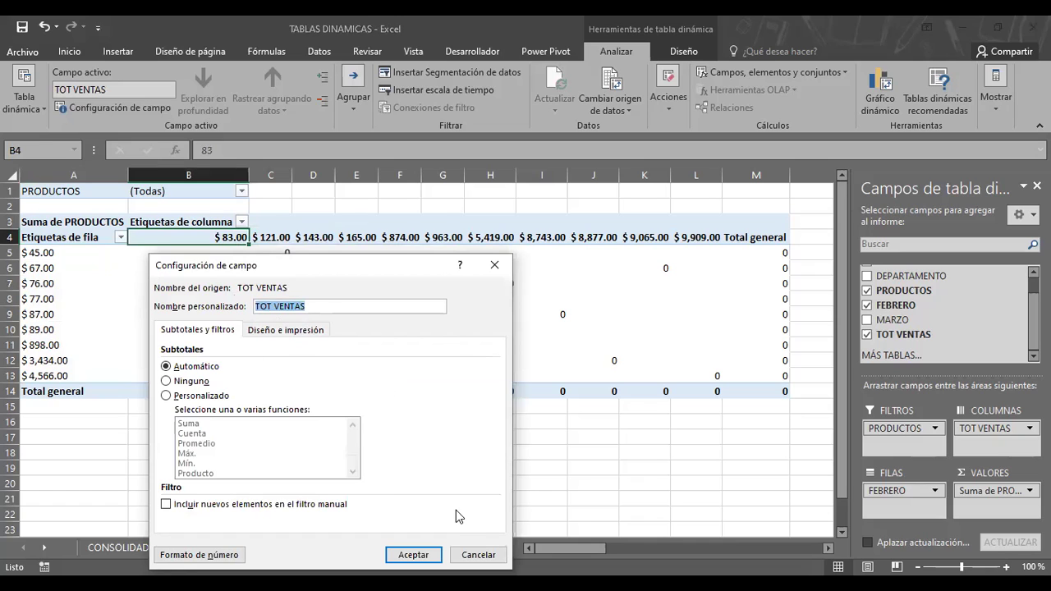
click(465, 559)
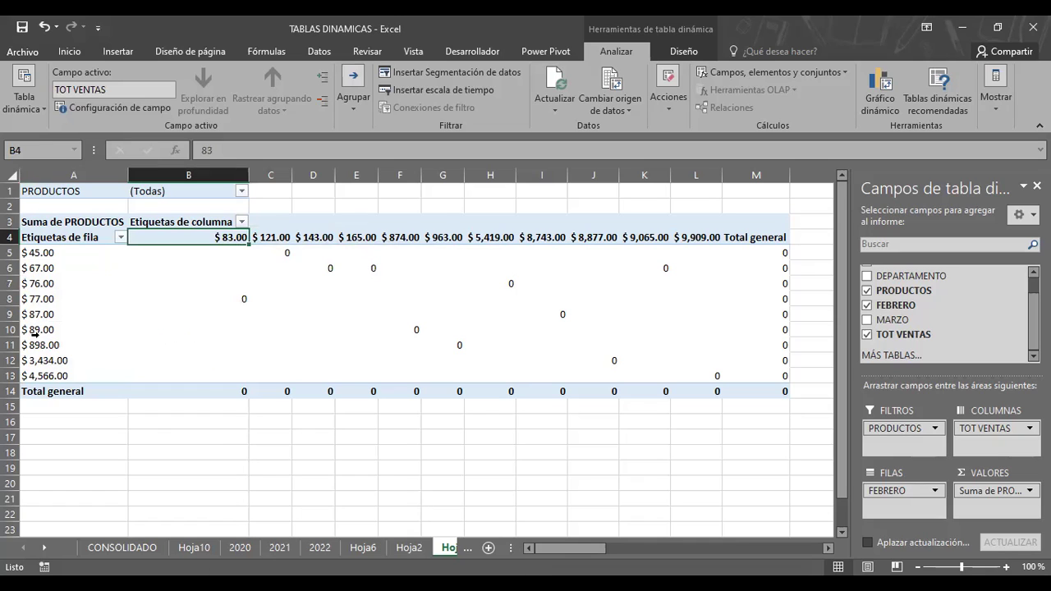
Step: Bring up Opciones de tabla dinámica from the pivot's context menu, then close it
click(278, 242)
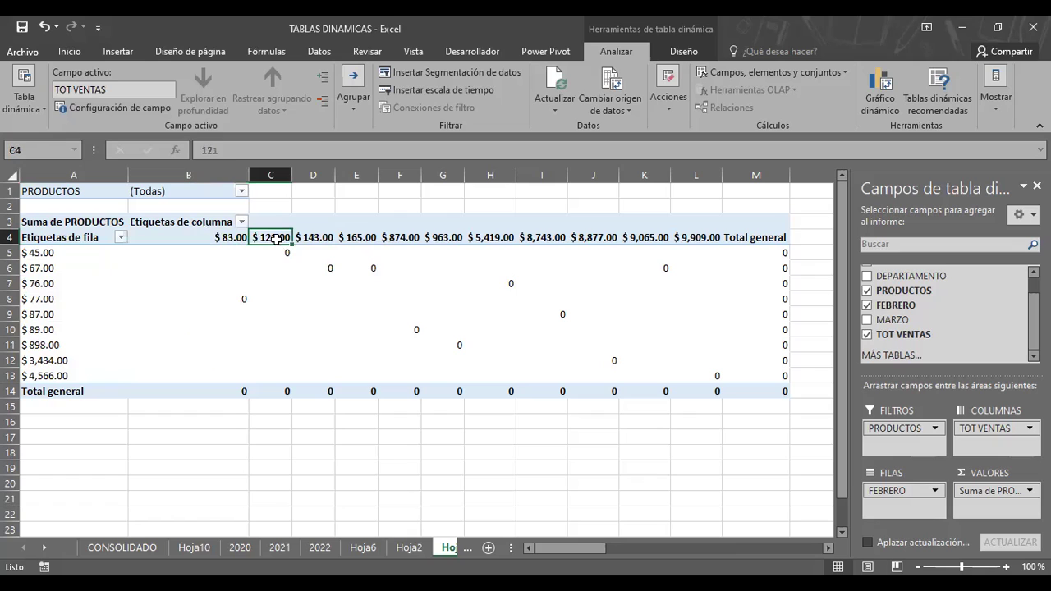
right_click(278, 245)
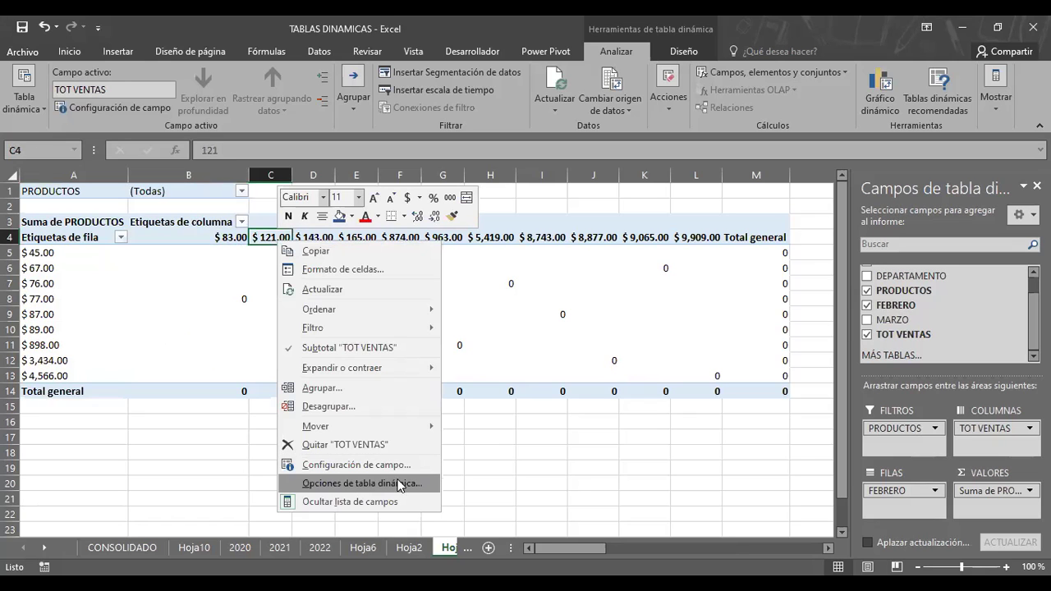
click(396, 483)
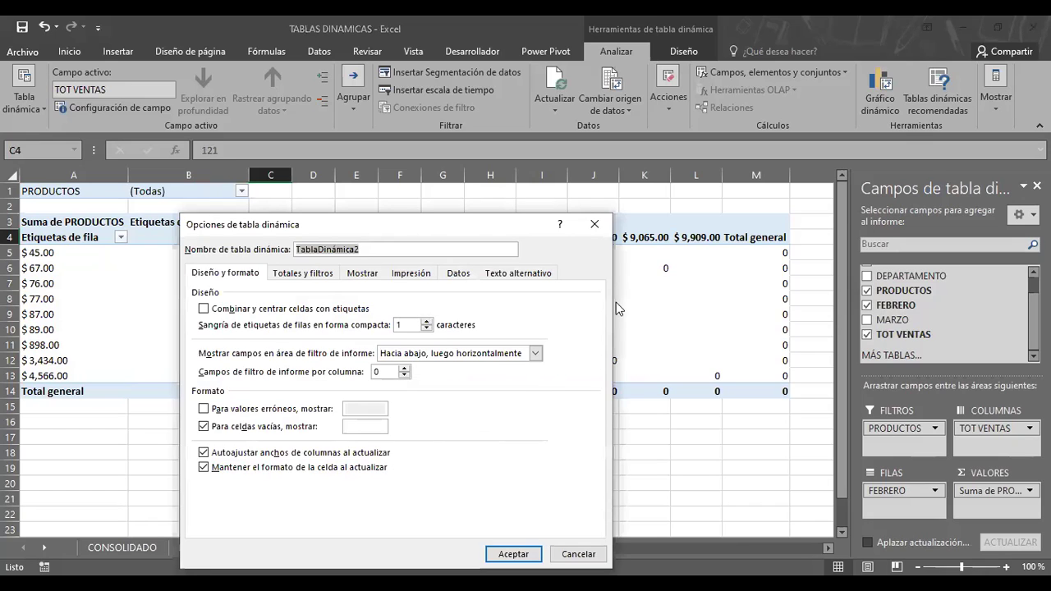
click(604, 222)
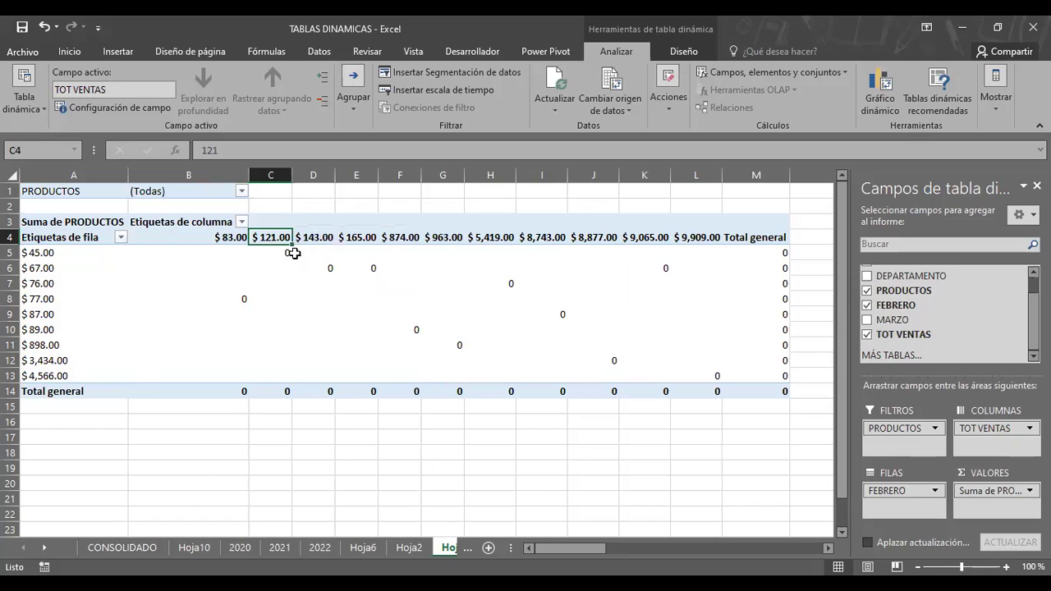
Step: Change the Suma de PRODUCTOS value field to summarize by Promedio
click(282, 257)
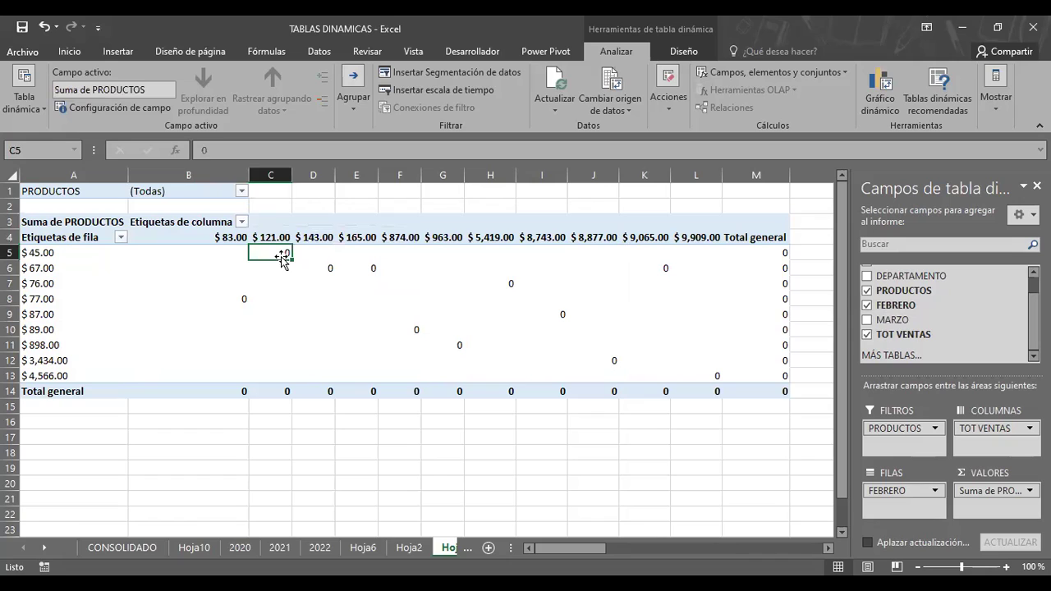
click(317, 239)
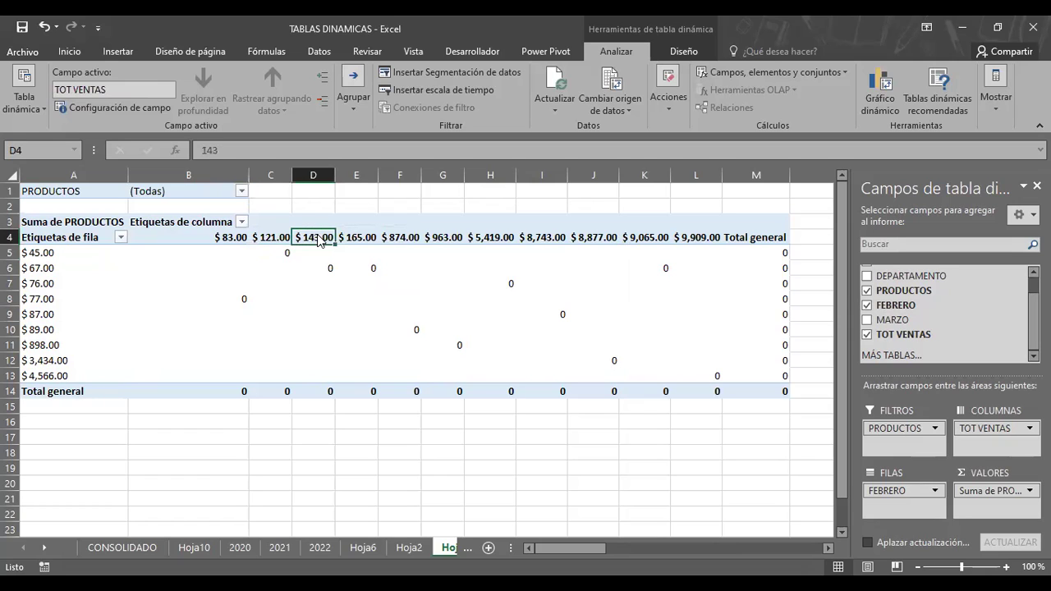
right_click(319, 239)
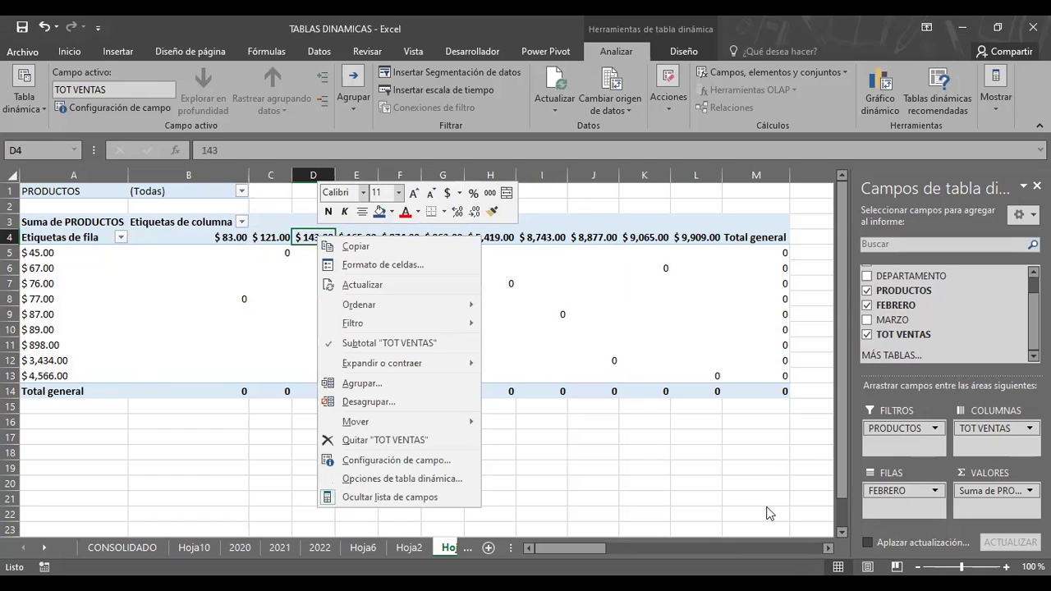
click(1015, 497)
click(1015, 497)
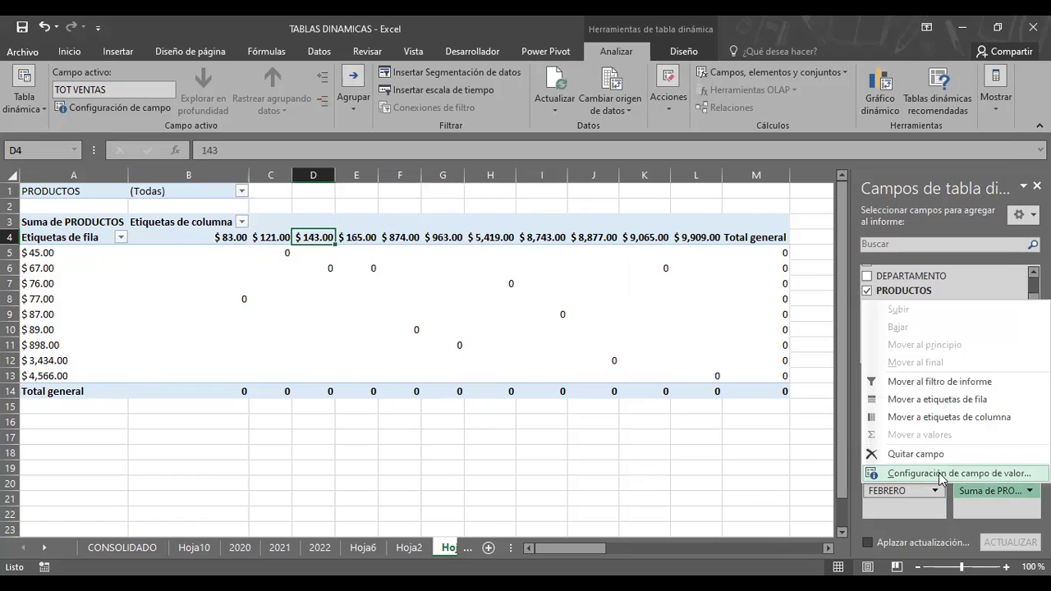
click(942, 475)
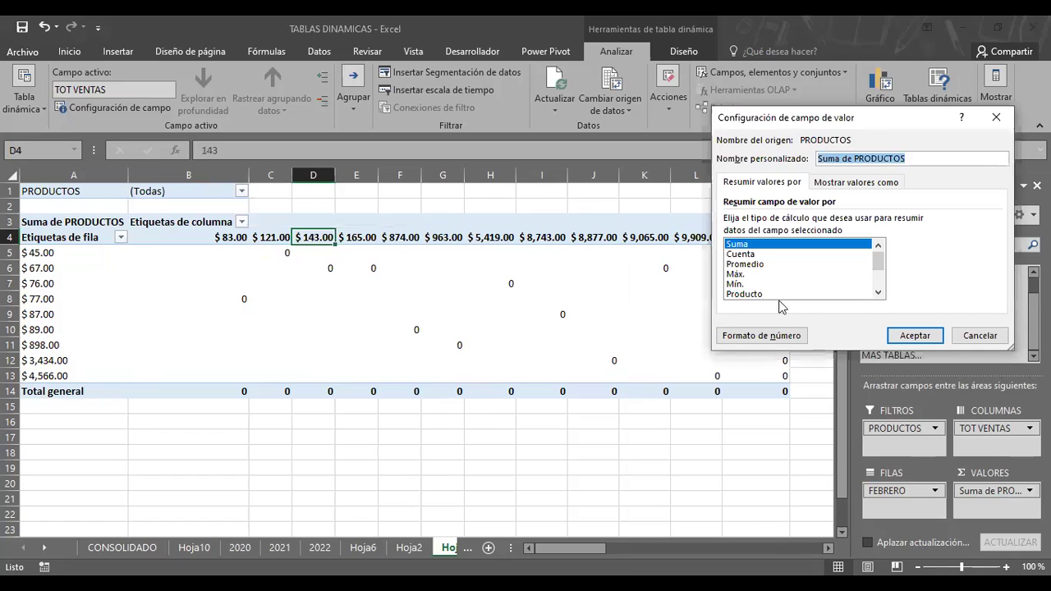
click(747, 264)
click(913, 336)
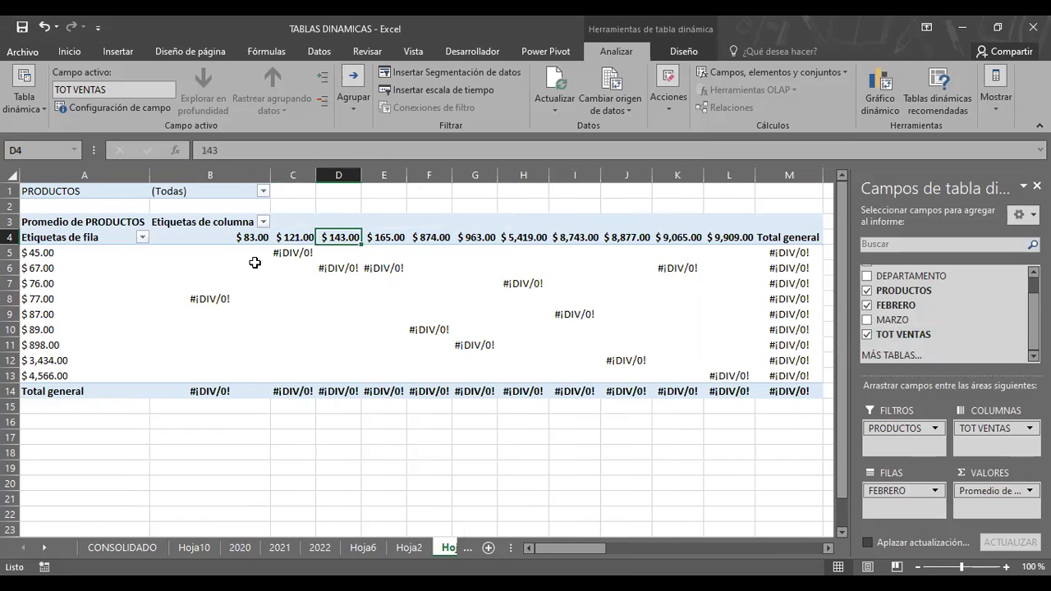
Step: Remove FEBRERO and PRODUCTOS and set TOT VENTAS to Promedio, showing 3257.928571
mouse_move(255, 262)
drag(897, 490, 739, 459)
mouse_move(901, 428)
mouse_down()
mouse_move(885, 451)
mouse_move(996, 466)
mouse_move(813, 505)
mouse_up()
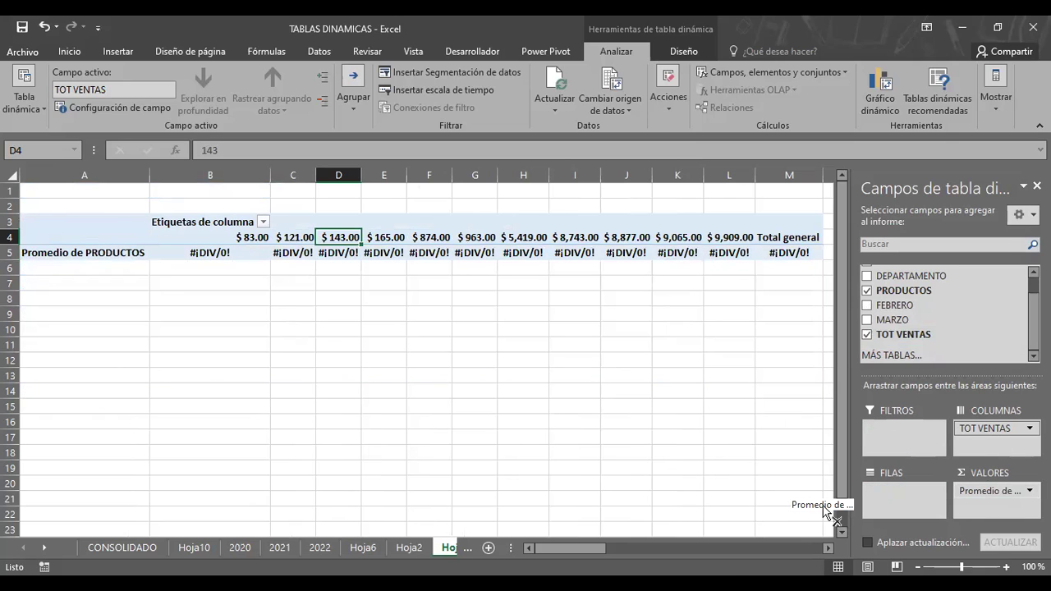
drag(986, 429, 992, 501)
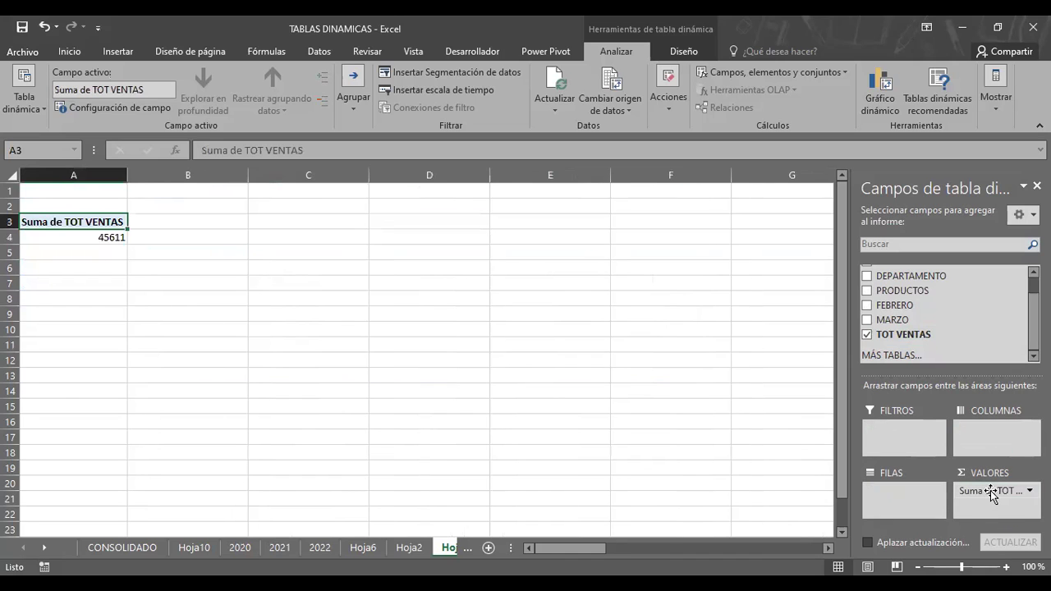
click(991, 493)
click(988, 474)
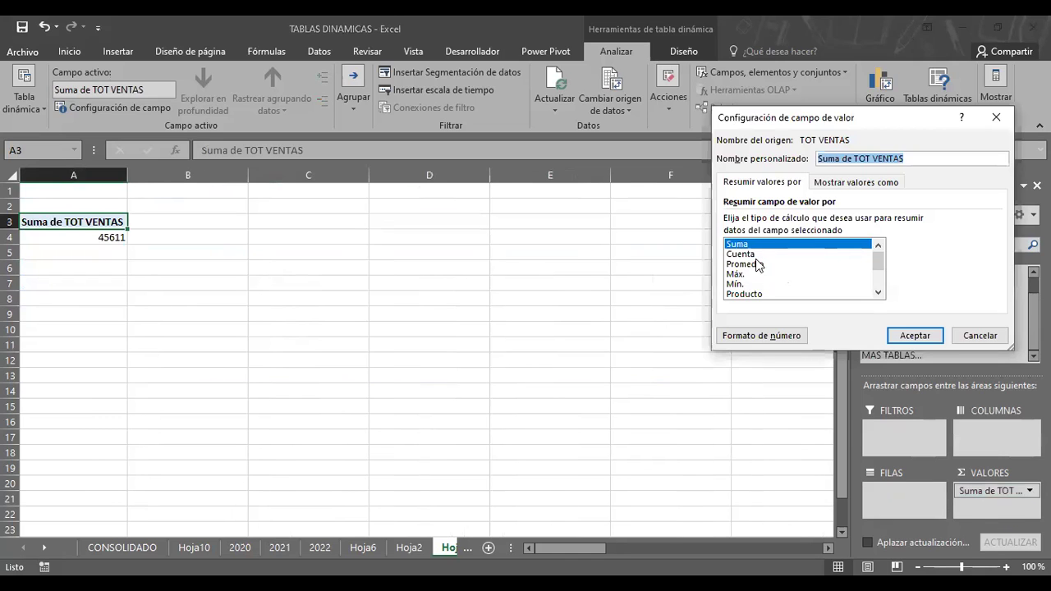
click(760, 265)
click(903, 337)
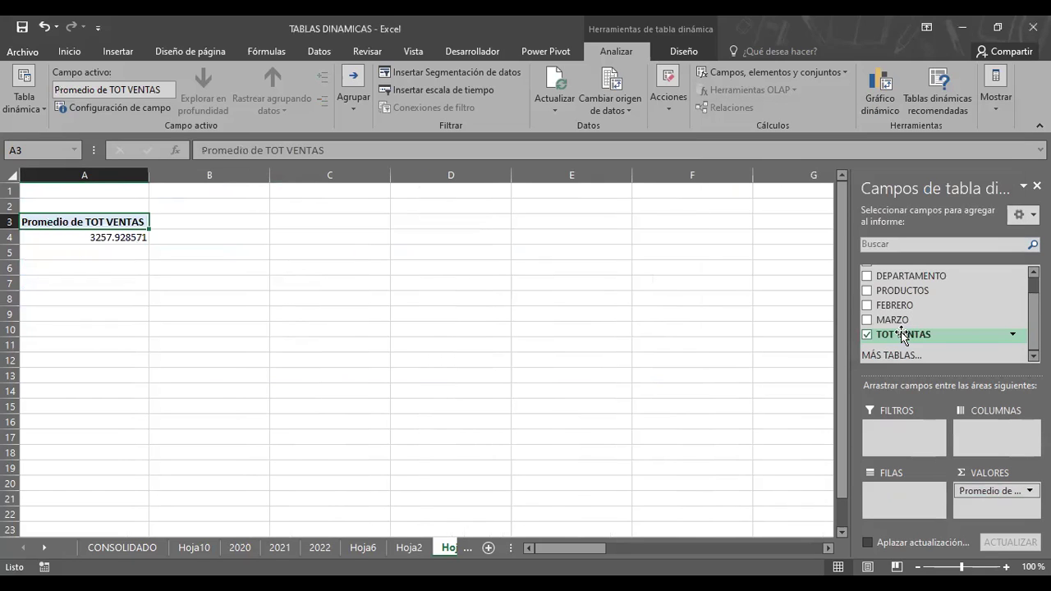
Step: Put FEBRERO in Filas and PRODUCTOS in Filtros, leaving the filter at (Todas)
mouse_move(894, 304)
mouse_down()
mouse_move(924, 497)
mouse_move(901, 496)
mouse_up()
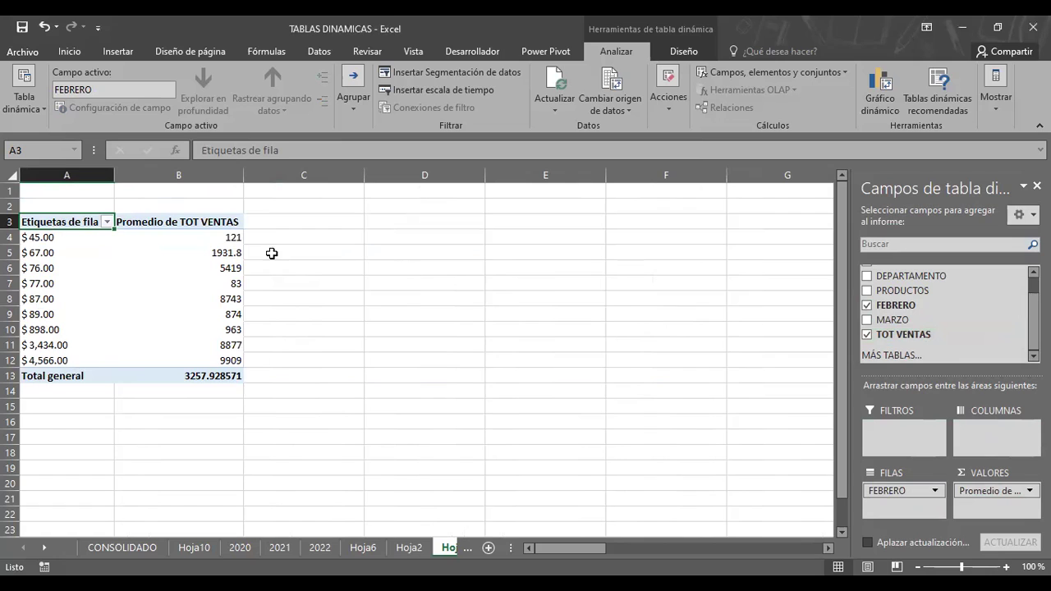
mouse_move(901, 291)
mouse_down()
mouse_move(905, 448)
mouse_move(899, 439)
mouse_up()
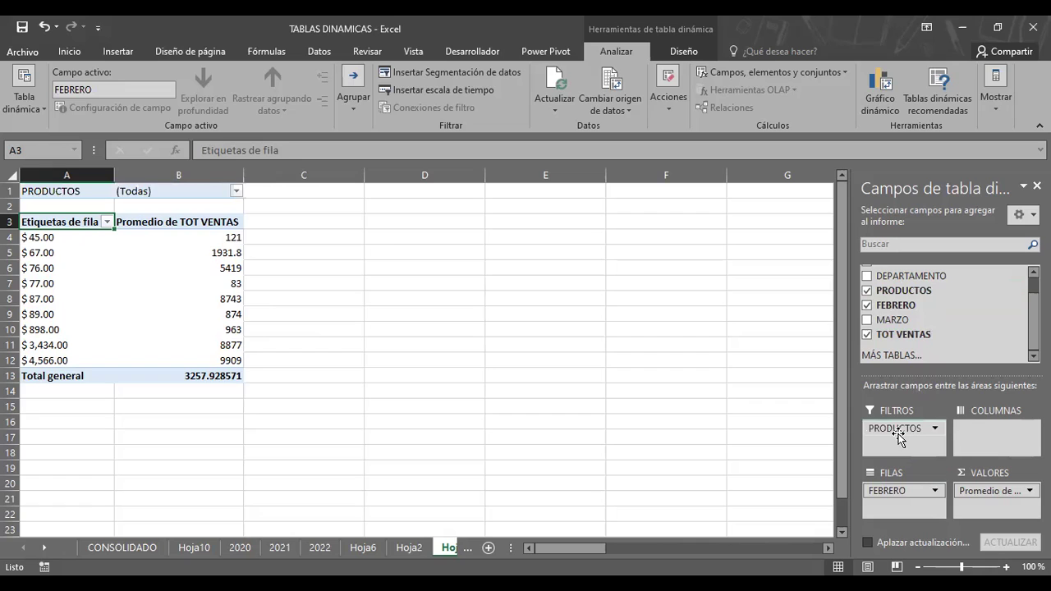
click(235, 191)
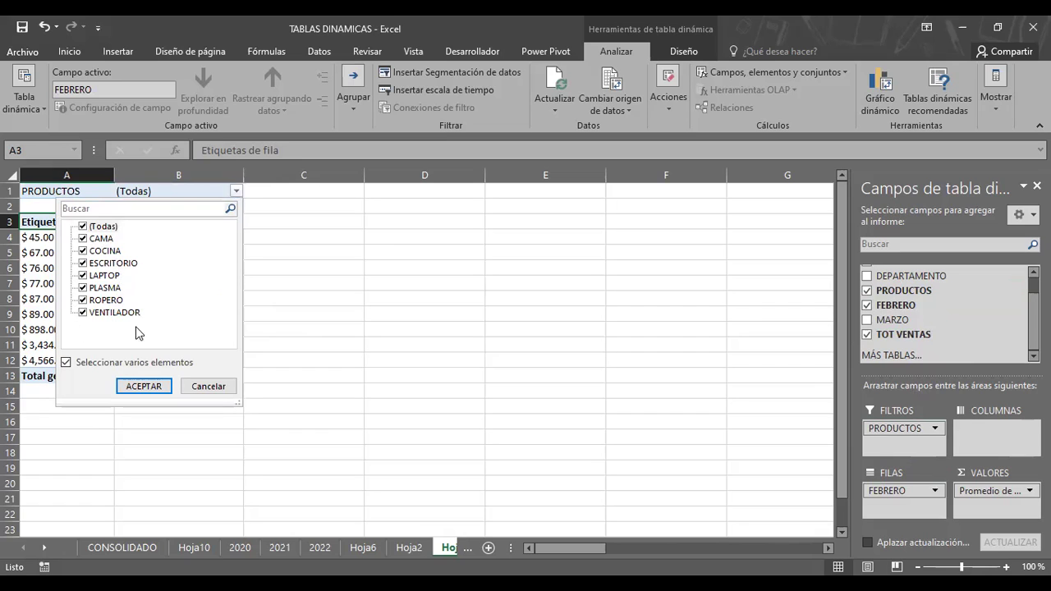
click(207, 387)
Step: Open the FEBRERO row-label sort and filter options and close them unchanged
click(49, 216)
click(49, 238)
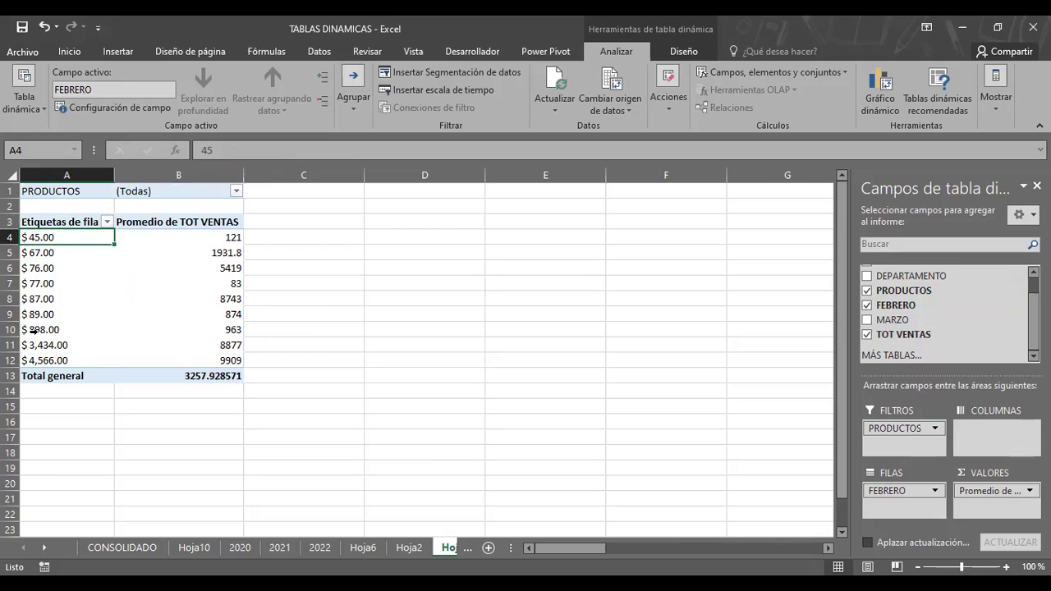
click(106, 222)
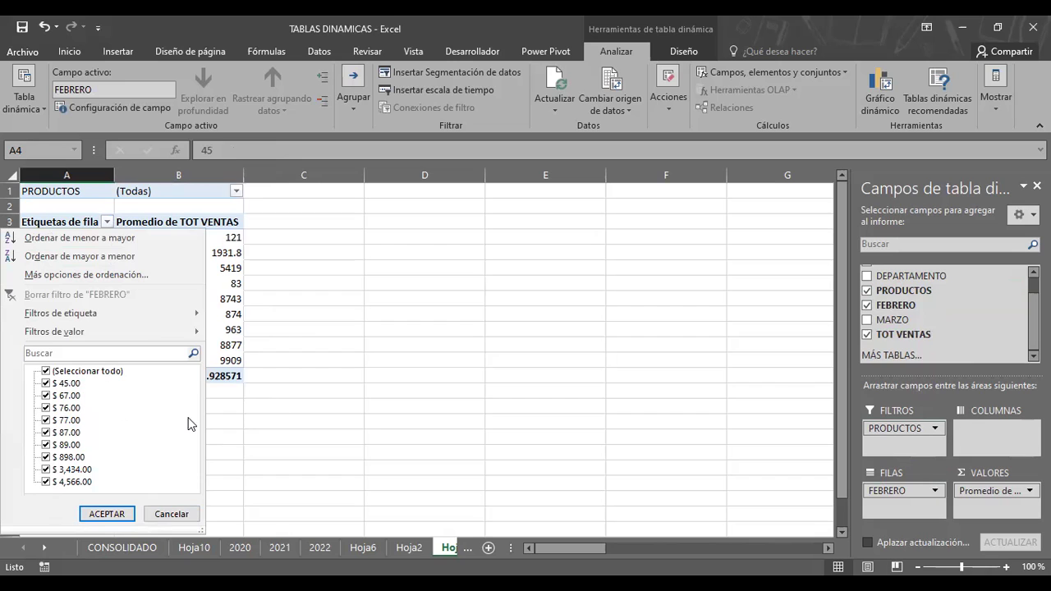
key(Escape)
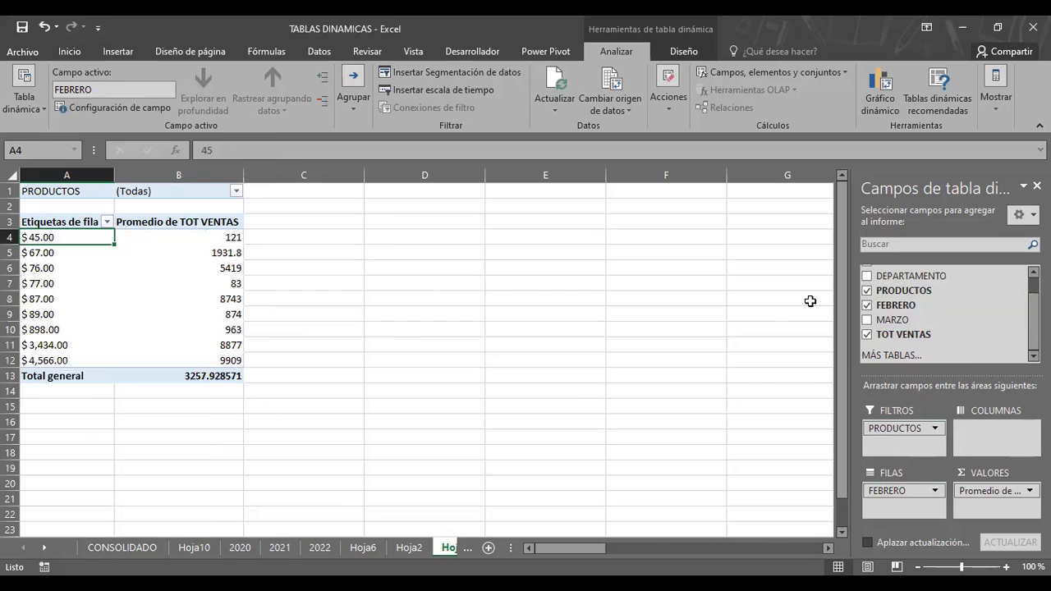
Step: View the source data on sheet 2022, then return to the pivot on Hoja3
click(408, 548)
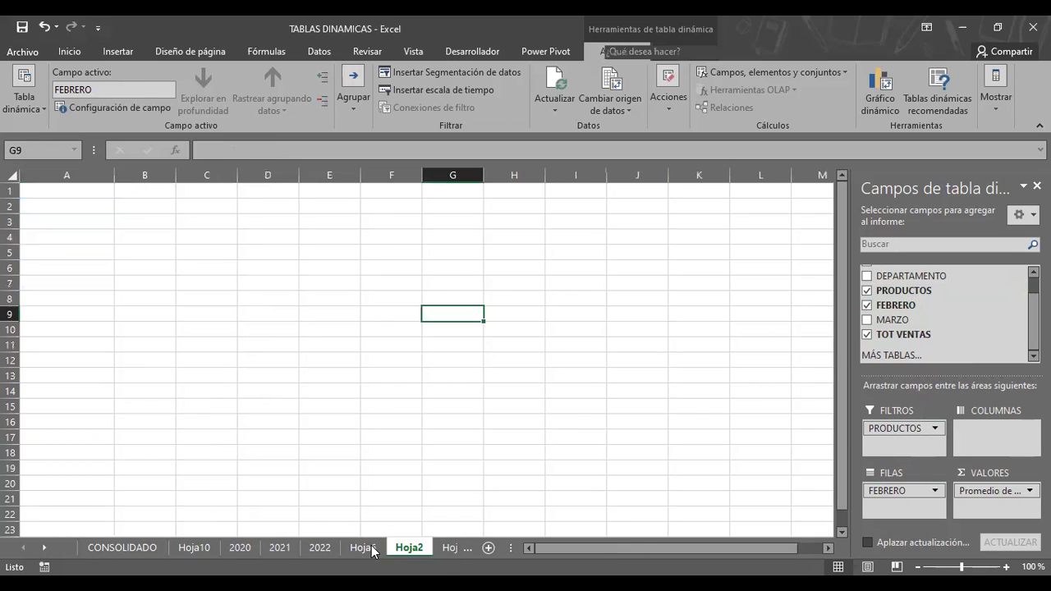
click(363, 548)
click(320, 547)
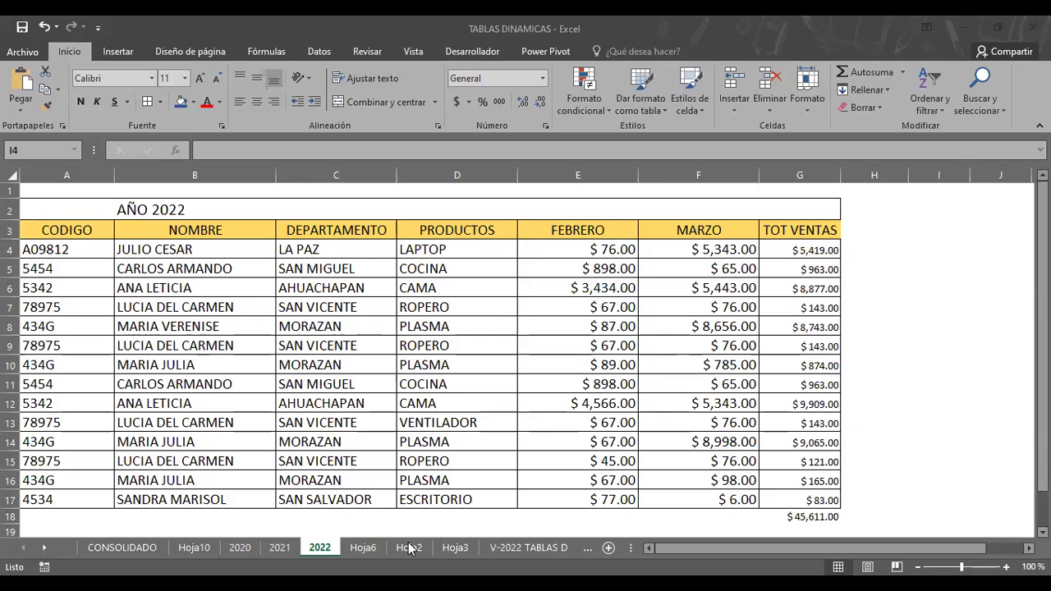
click(372, 553)
click(454, 554)
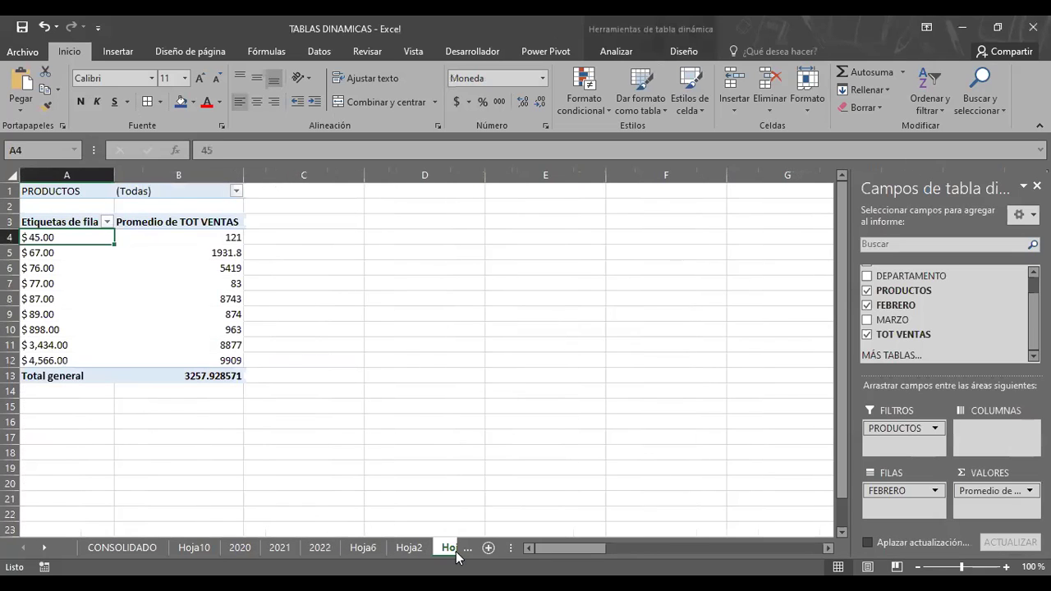
click(409, 551)
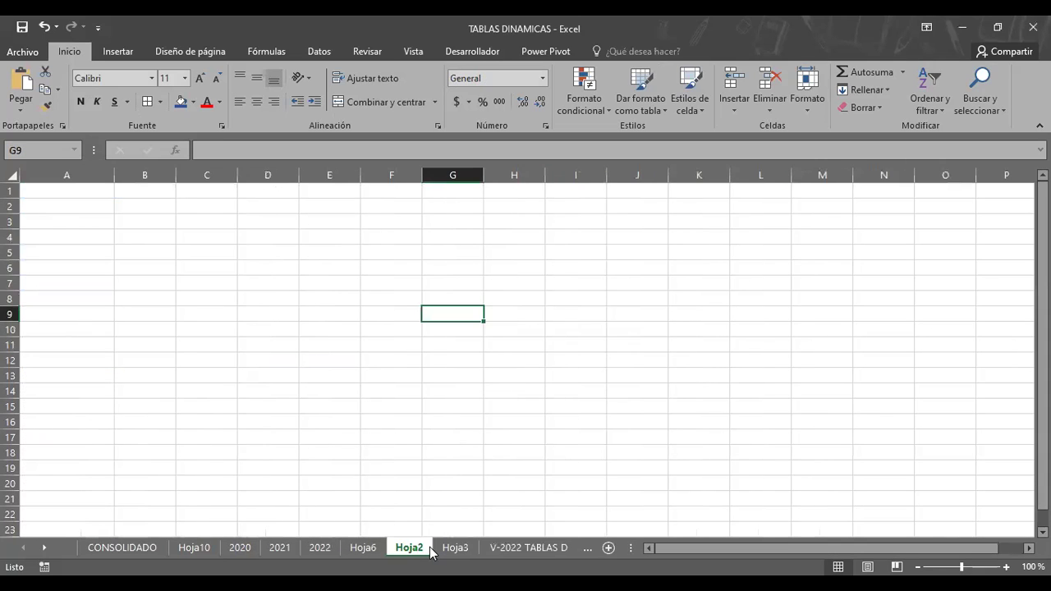
click(454, 548)
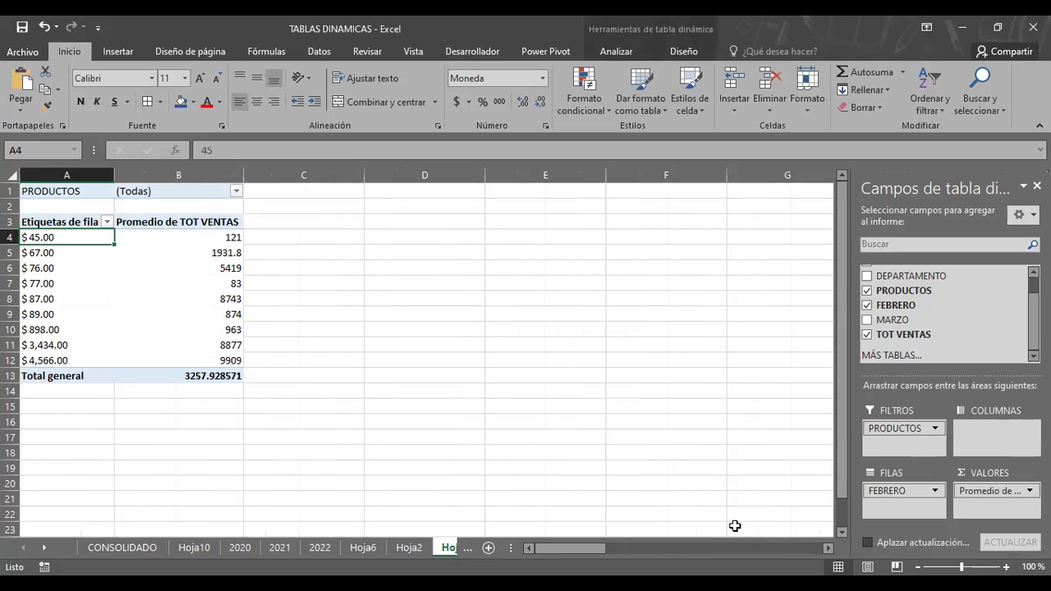
Step: Remove PRODUCTOS, FEBRERO and the TOT VENTAS average, leaving TablaDinámica2 empty
drag(901, 428, 821, 431)
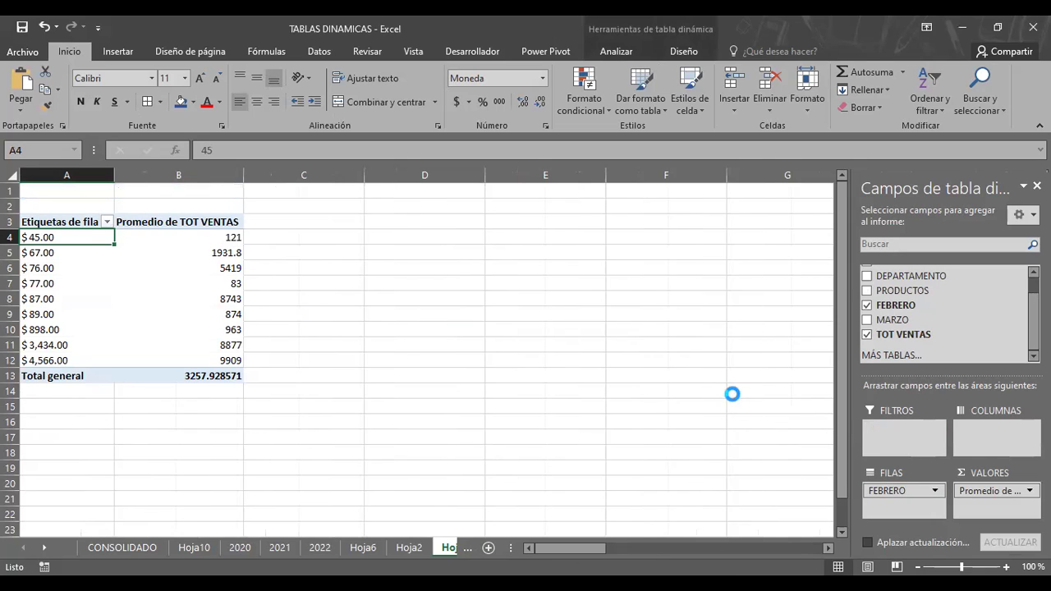
drag(887, 492, 733, 394)
mouse_move(1004, 491)
mouse_down()
mouse_move(817, 472)
mouse_move(730, 406)
mouse_up()
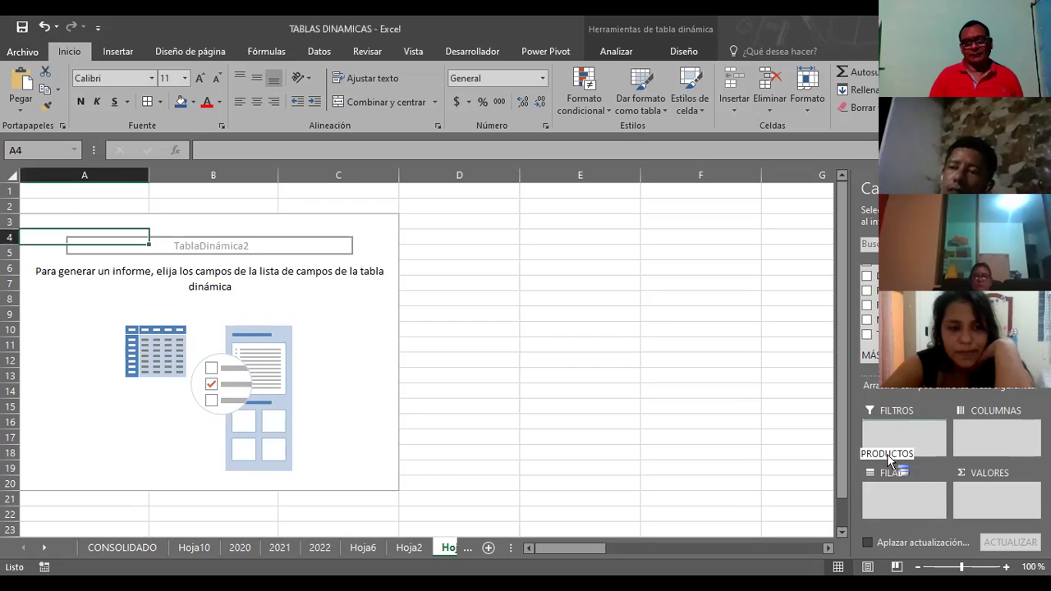
Step: Lay out the pivot with PRODUCTOS as rows, FEBRERO and MARZO as columns, and summed TOT VENTAS
drag(882, 321, 895, 505)
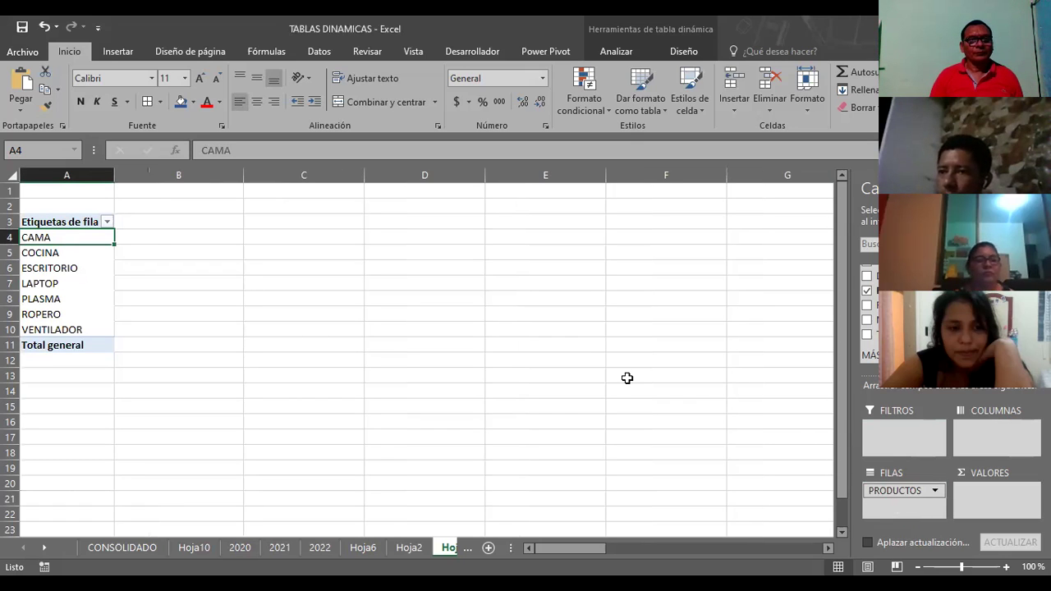
click(157, 228)
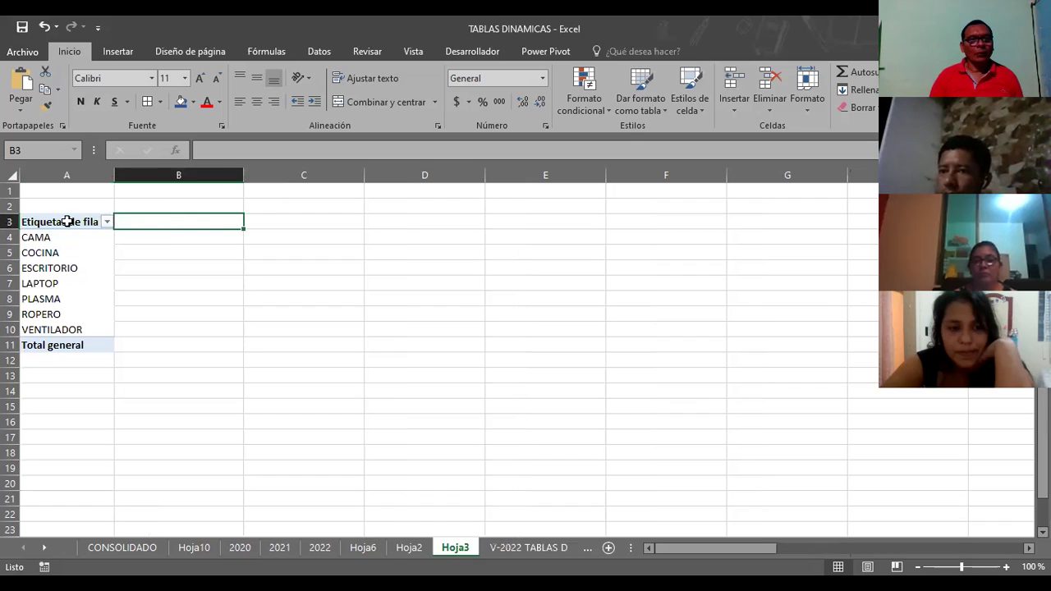
click(65, 221)
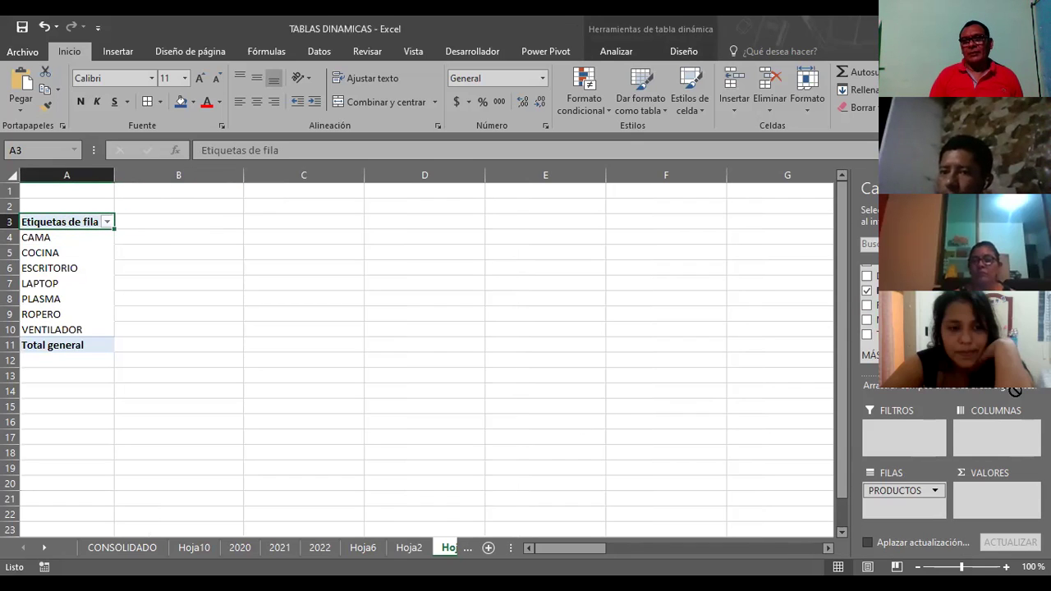
drag(1015, 391, 993, 433)
drag(877, 323, 976, 444)
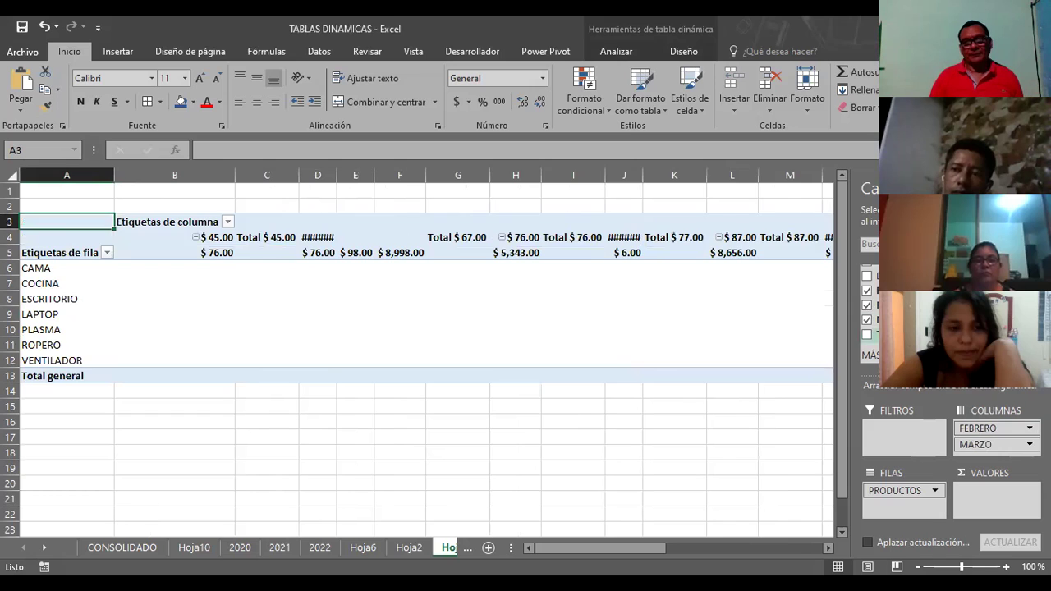
drag(876, 335, 996, 502)
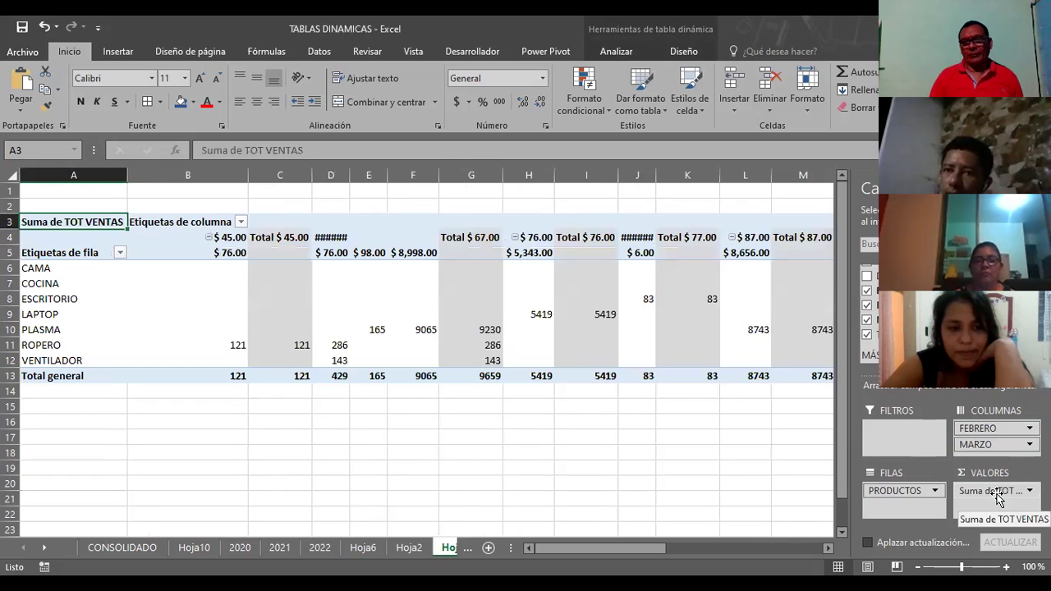
Step: Check the TOT VENTAS value field settings and close them, keeping Suma
click(997, 492)
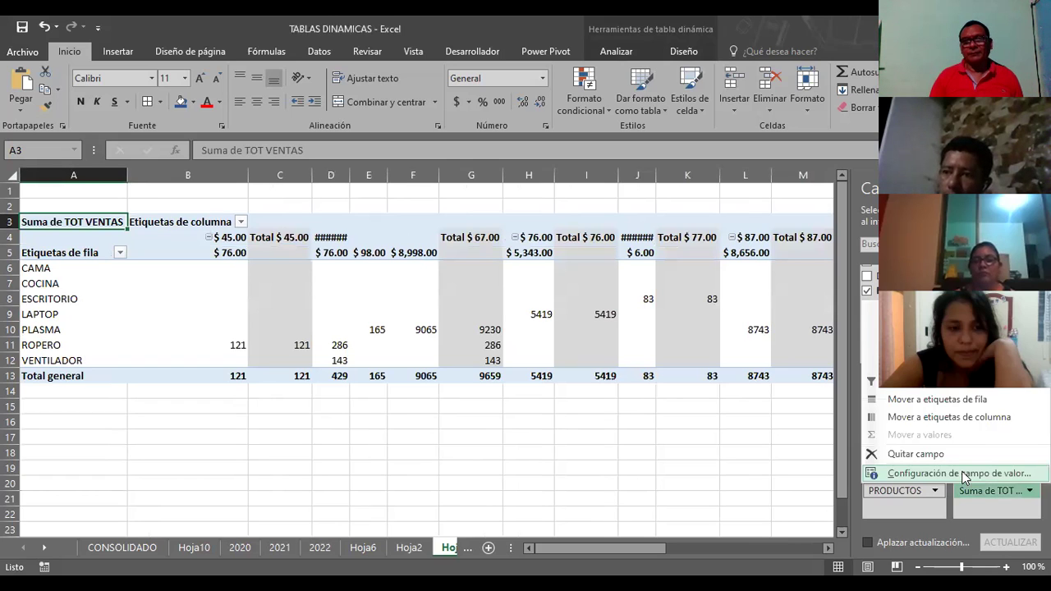
click(966, 475)
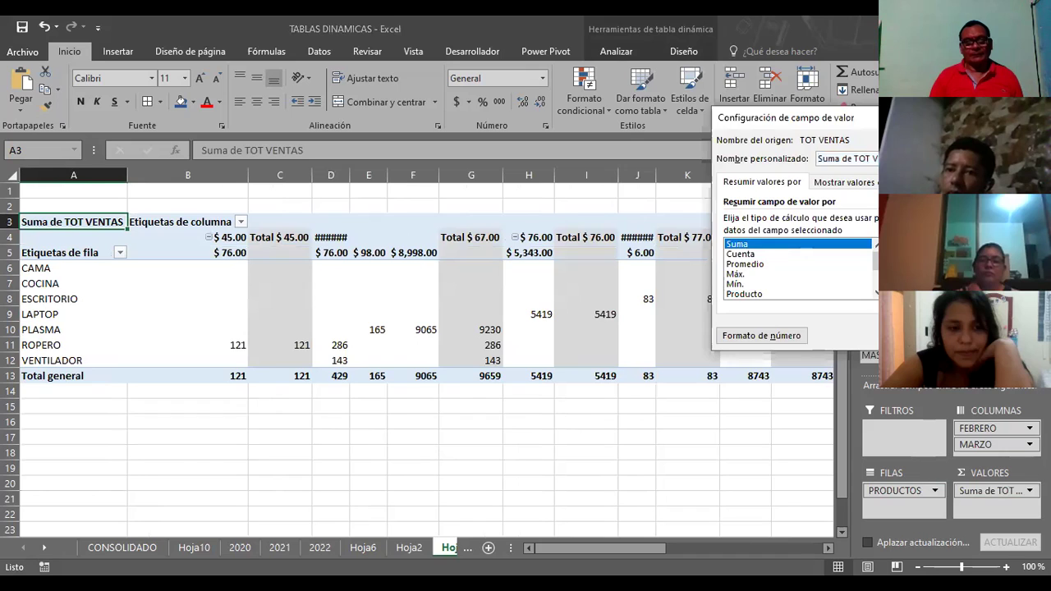
key(Return)
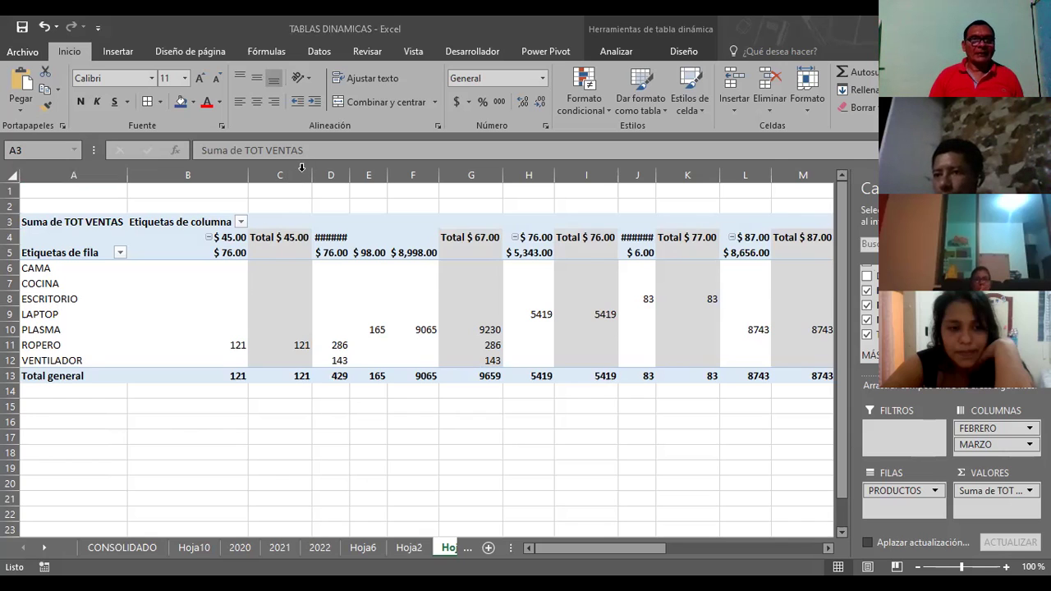
Step: Try deleting pivot column C and dismiss the pivot table warning
click(471, 175)
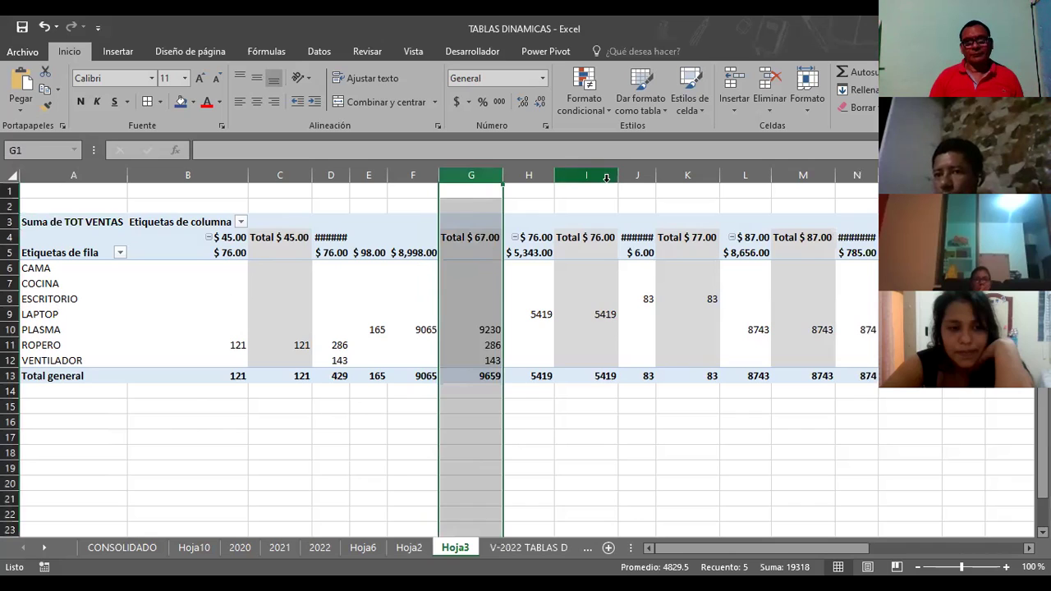
click(606, 177)
click(694, 177)
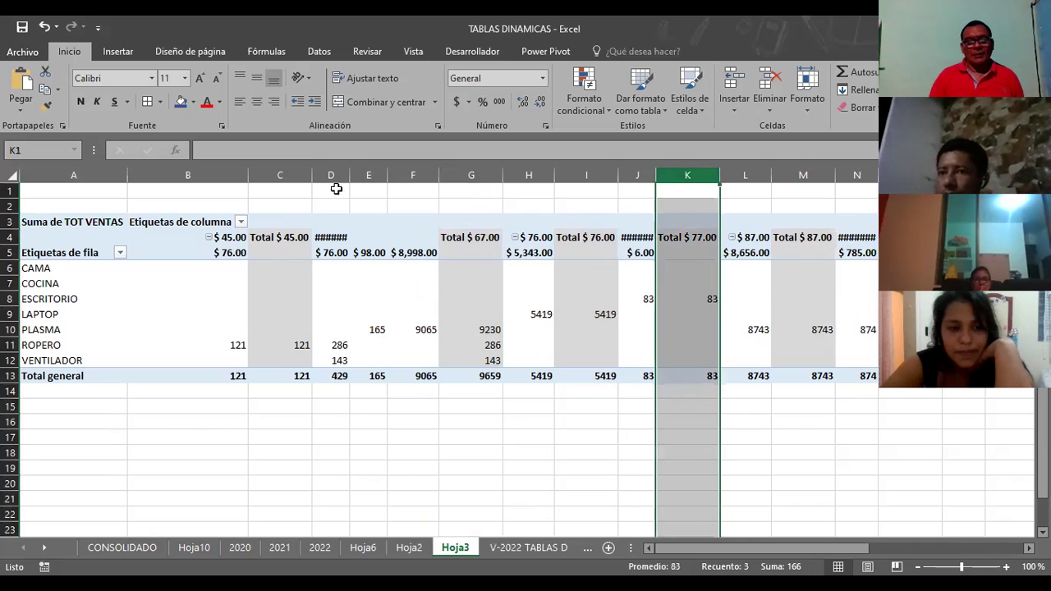
click(280, 173)
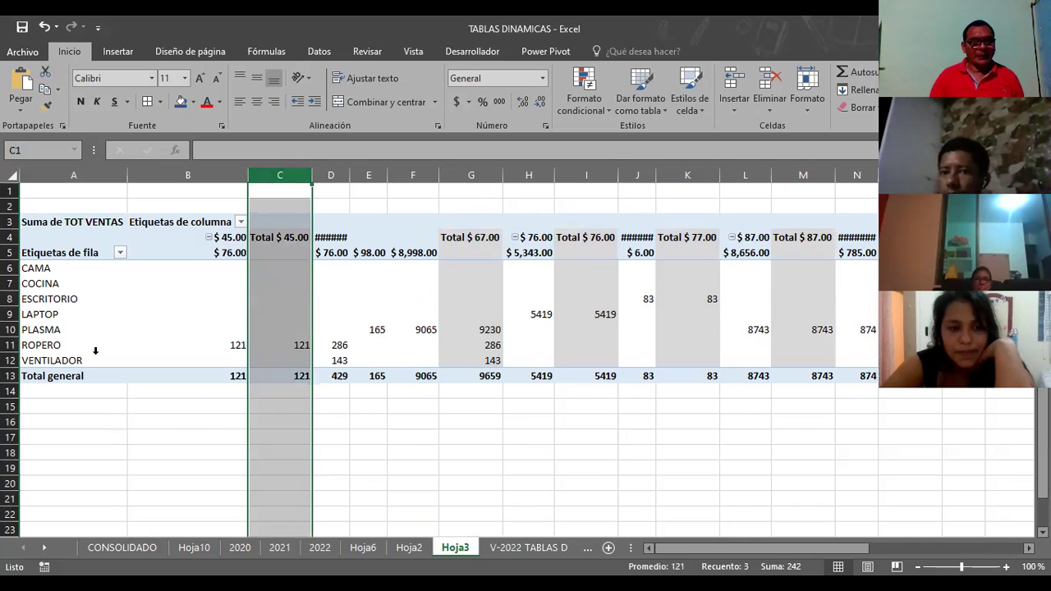
right_click(290, 180)
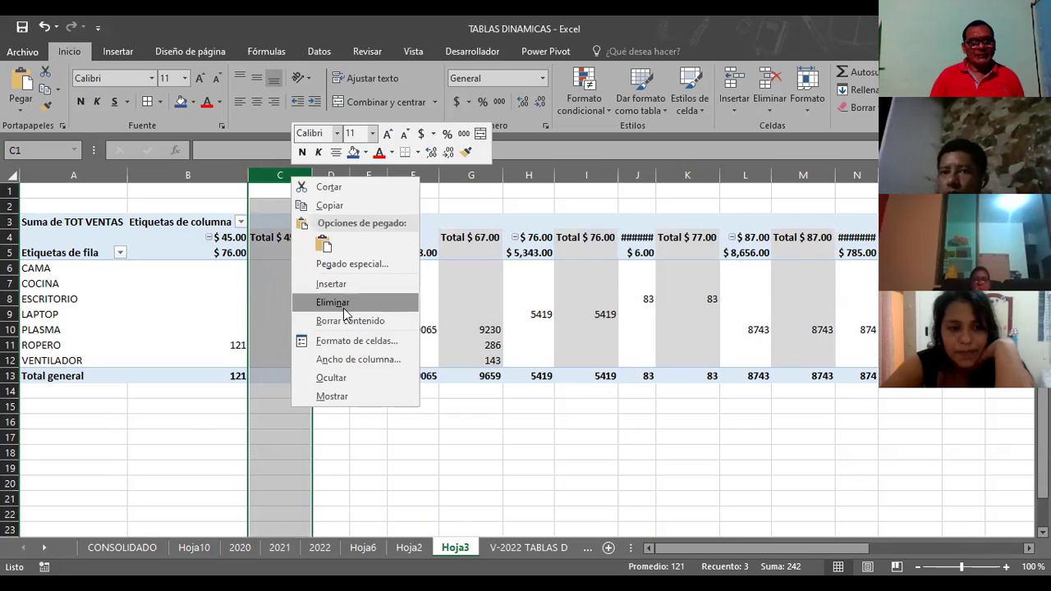
click(345, 304)
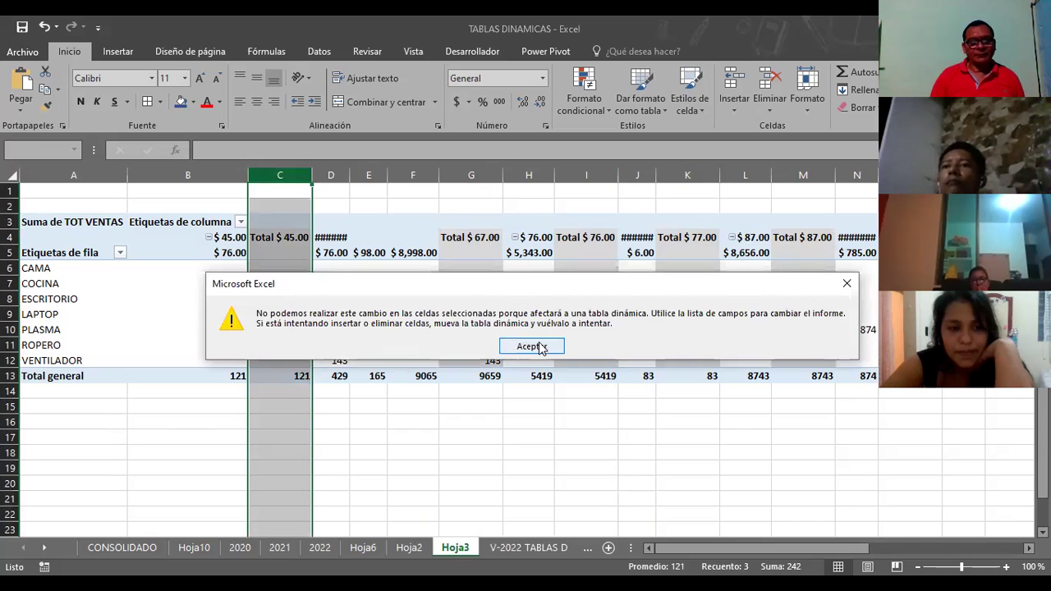
click(541, 348)
Step: Try deleting column F, dismiss the warning, then autofit column J to show $ 77.00
click(363, 406)
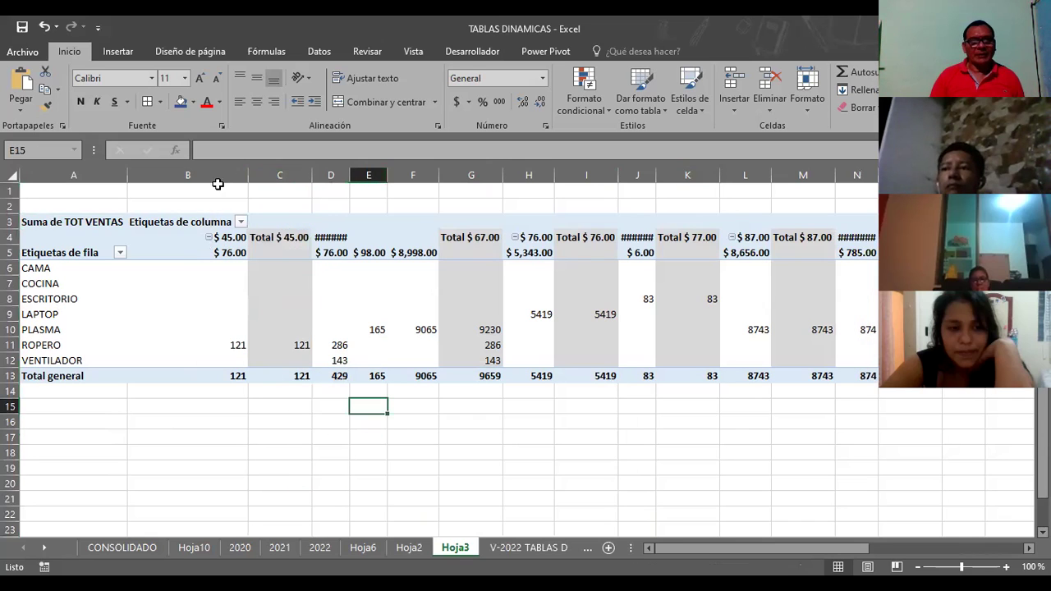
click(458, 171)
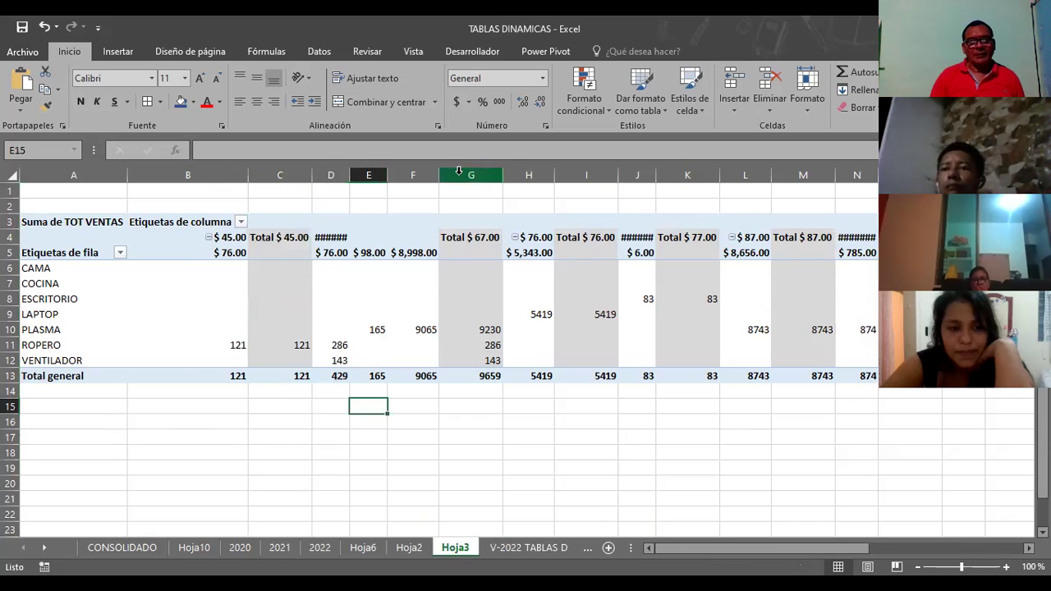
click(414, 175)
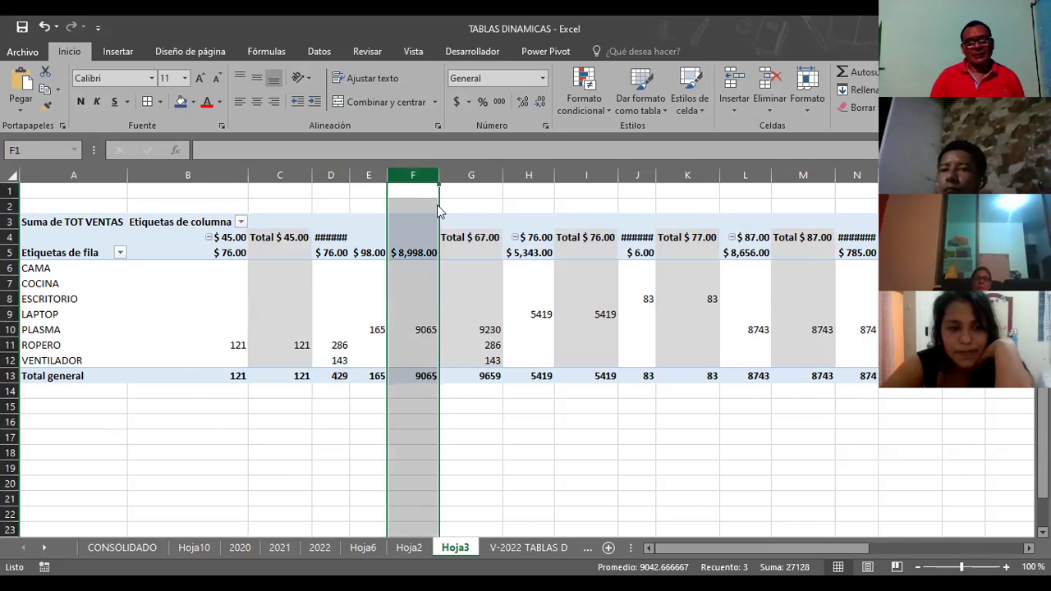
right_click(416, 177)
click(458, 306)
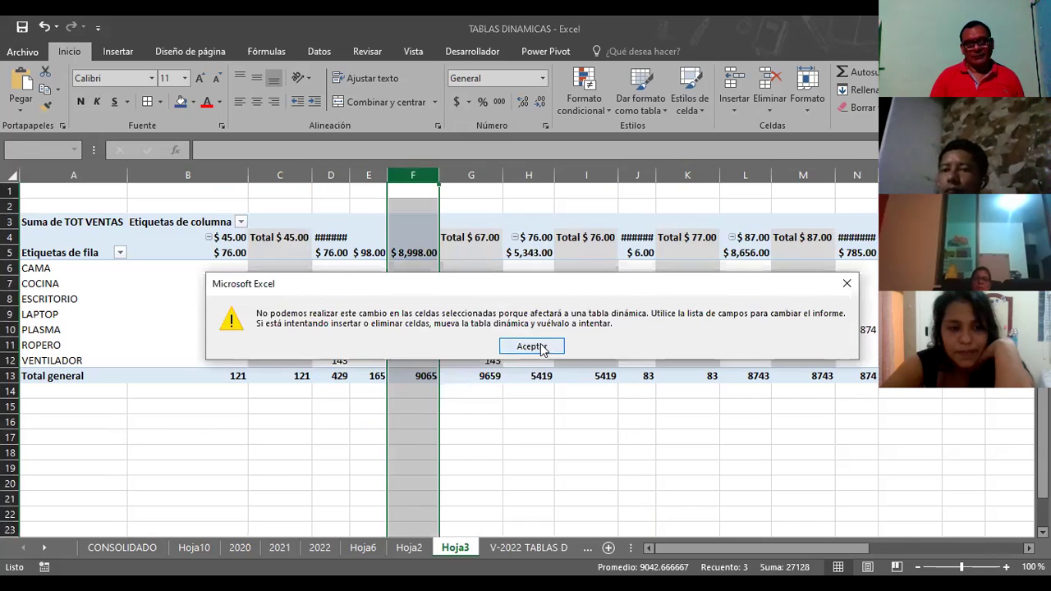
click(481, 346)
click(640, 179)
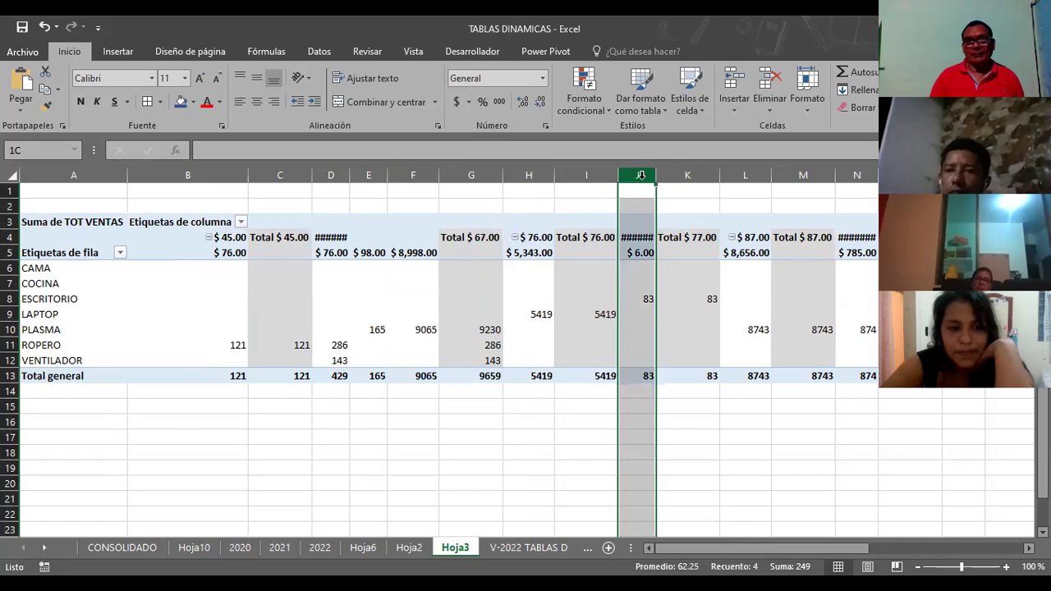
double_click(657, 177)
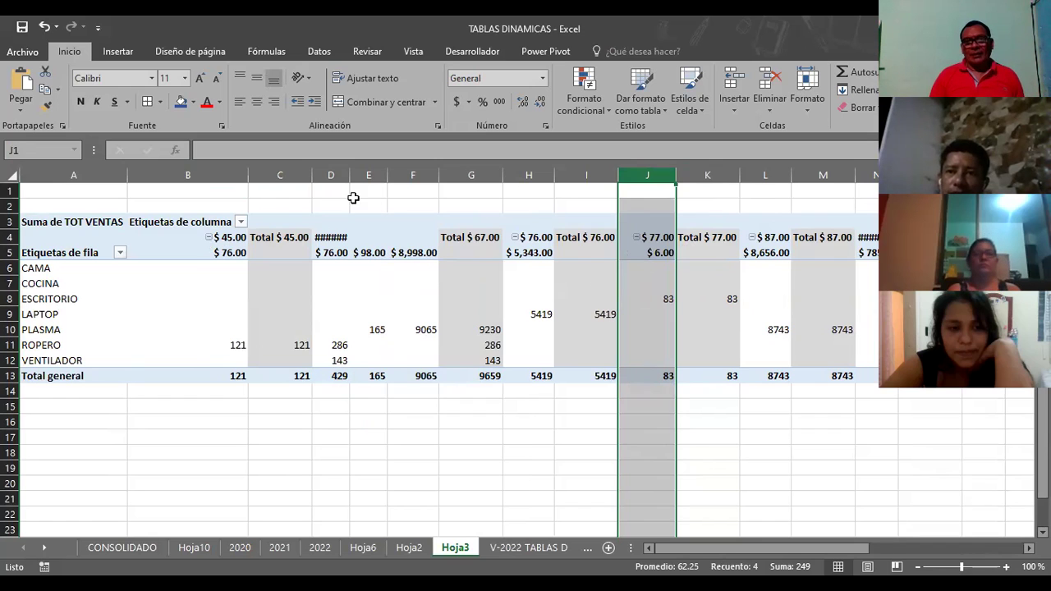
Step: Filter the product rows so only LAPTOP is ticked
click(120, 252)
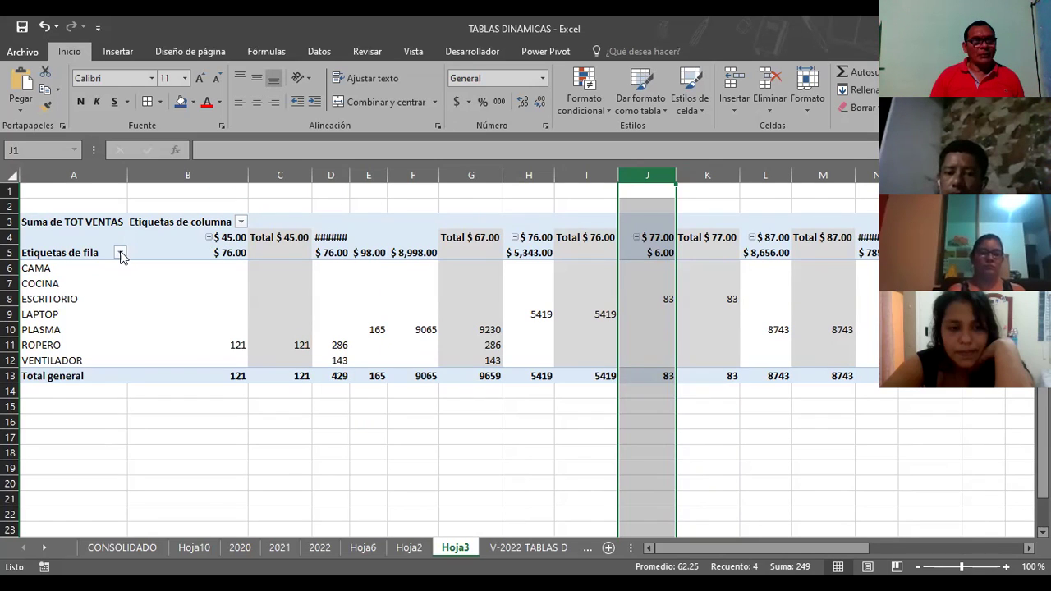
click(46, 402)
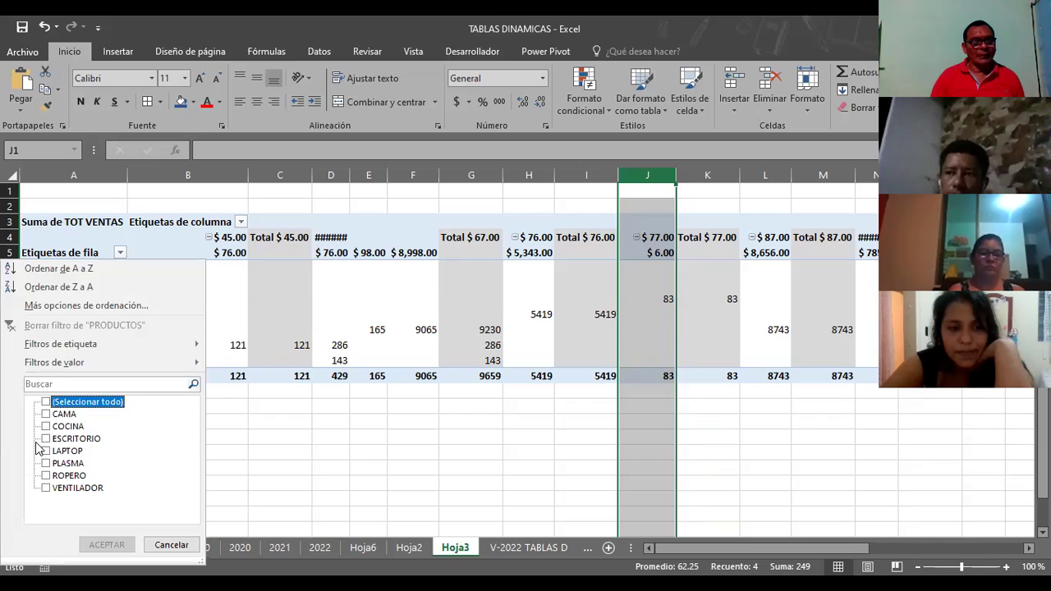
click(46, 451)
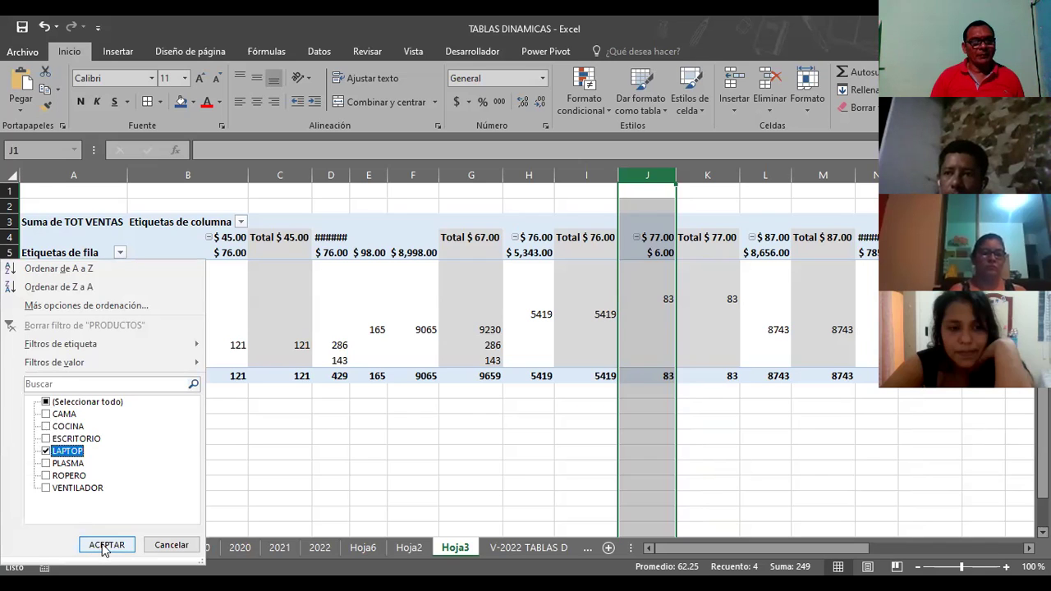
Step: Apply the LAPTOP filter, then filter the MARZO column labels to only $ 65.00
click(104, 549)
click(293, 358)
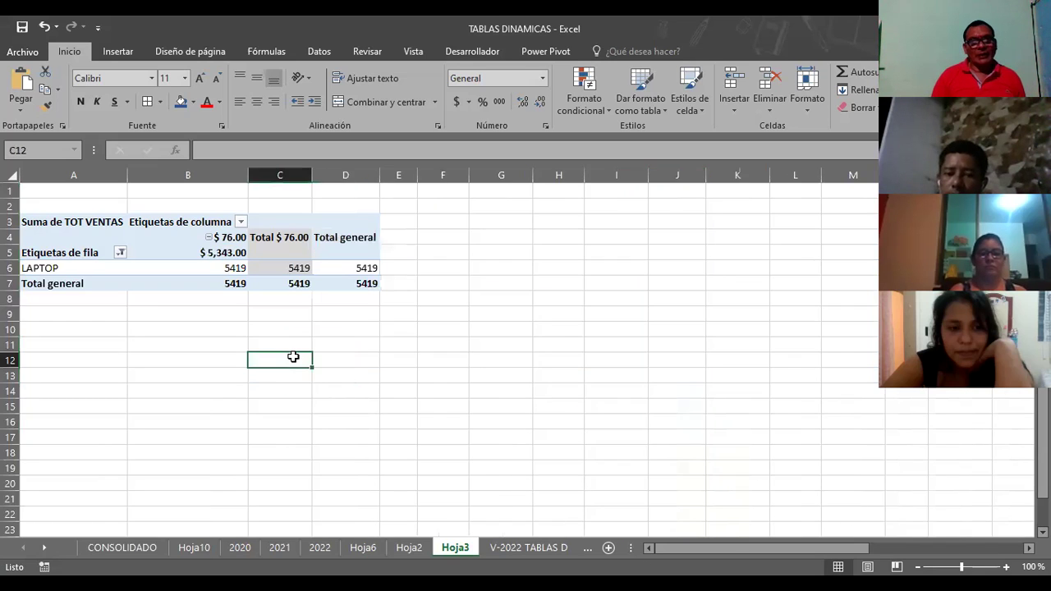
click(240, 224)
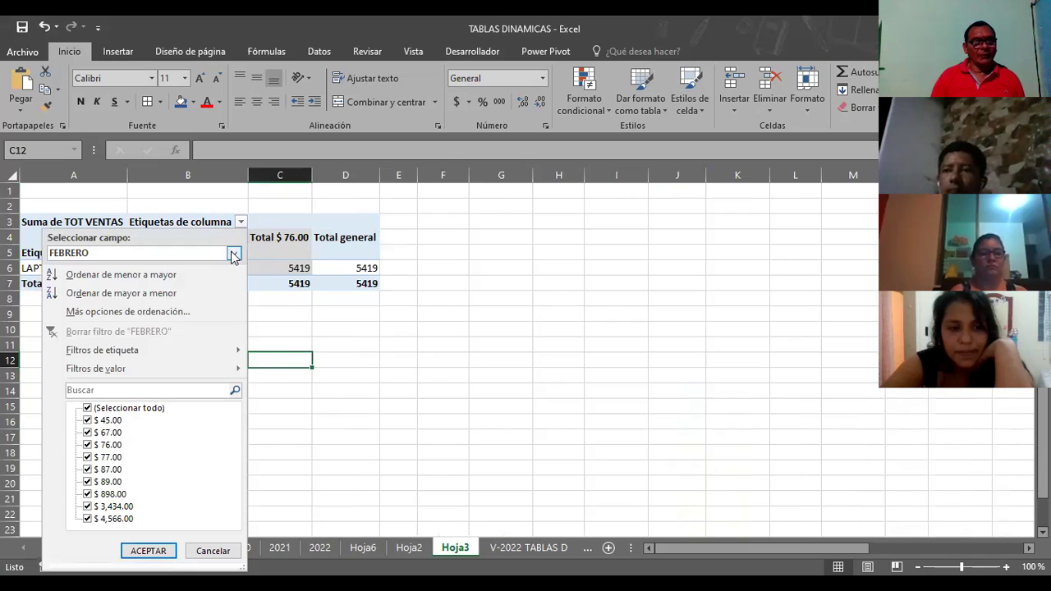
click(234, 255)
click(105, 284)
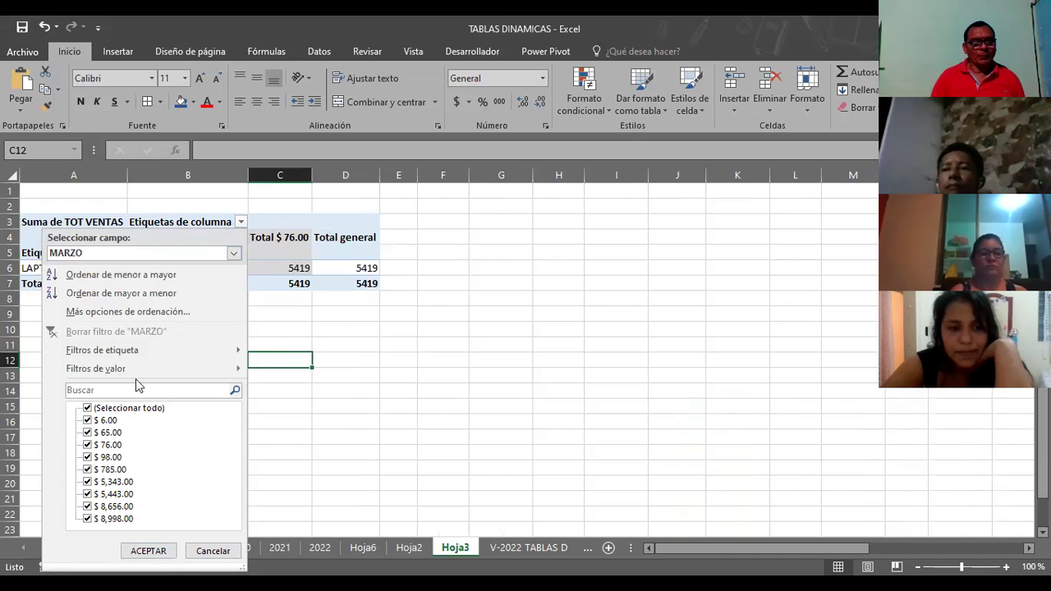
click(87, 408)
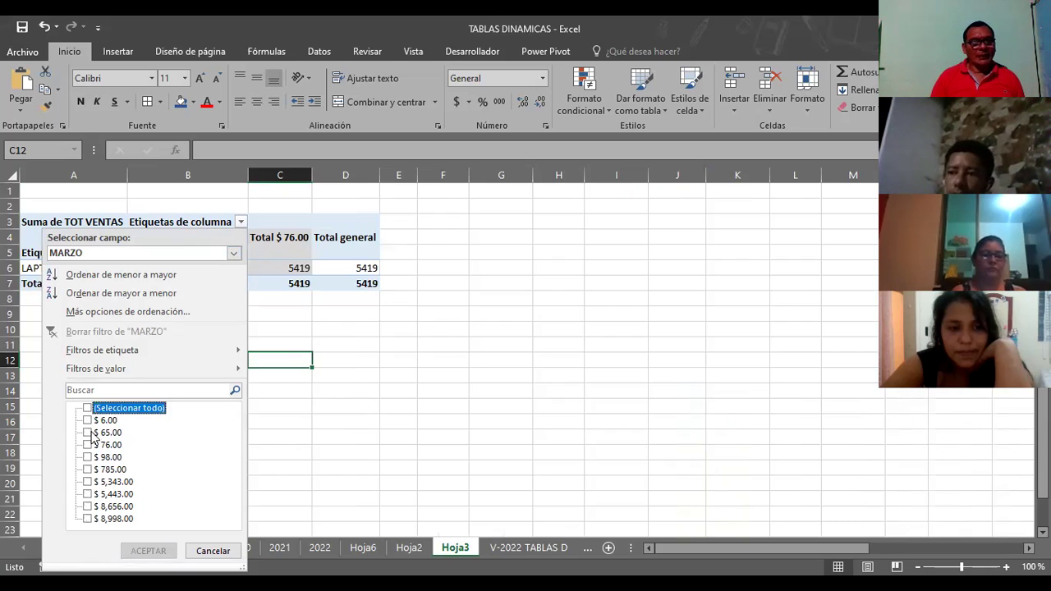
click(89, 433)
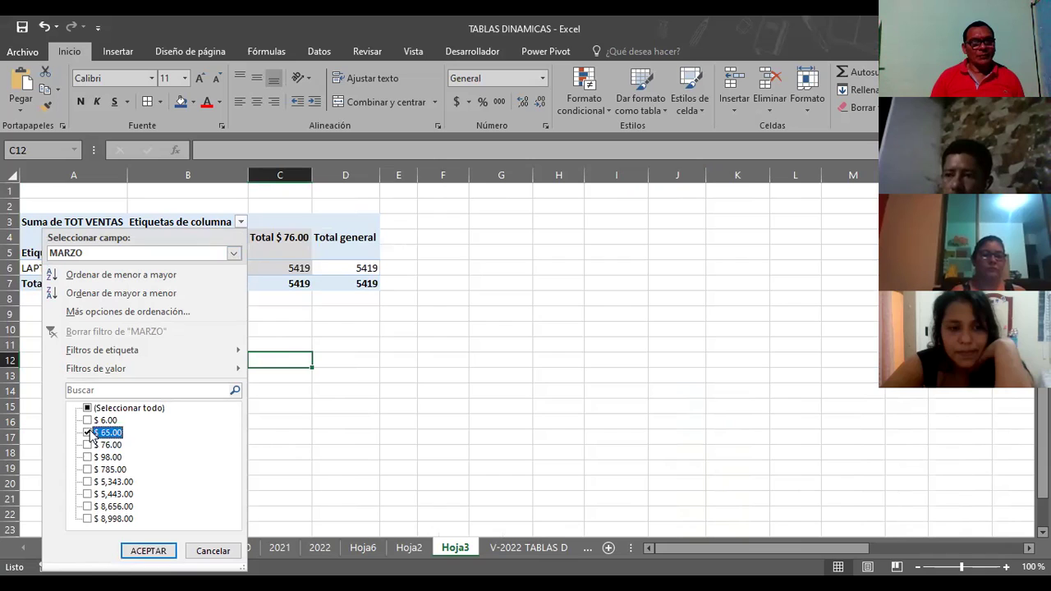
click(163, 551)
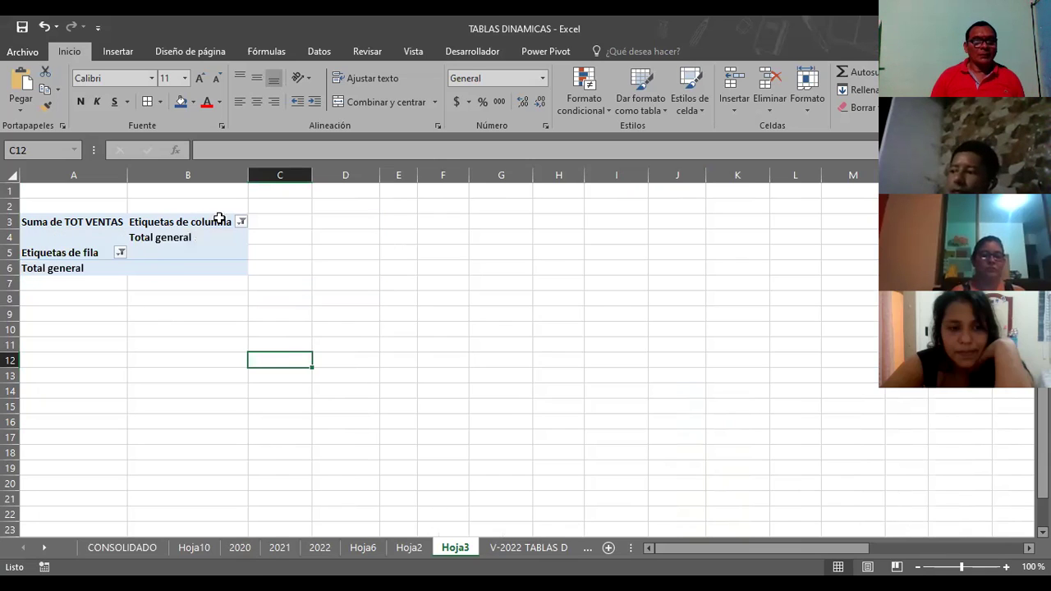
Step: Reopen the product row filter and tick every product again
click(82, 252)
click(120, 252)
click(46, 403)
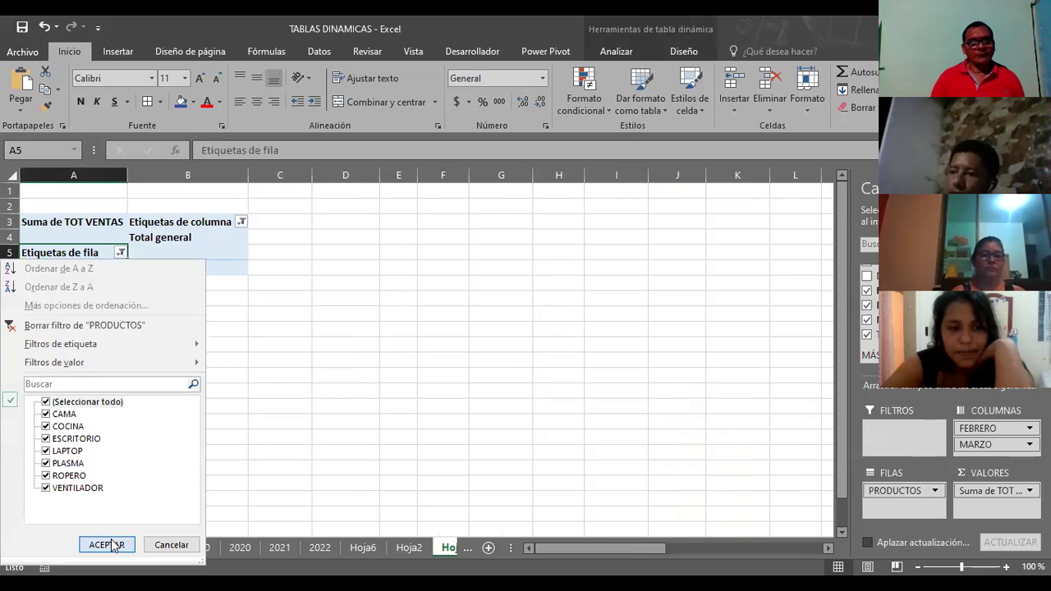
click(107, 544)
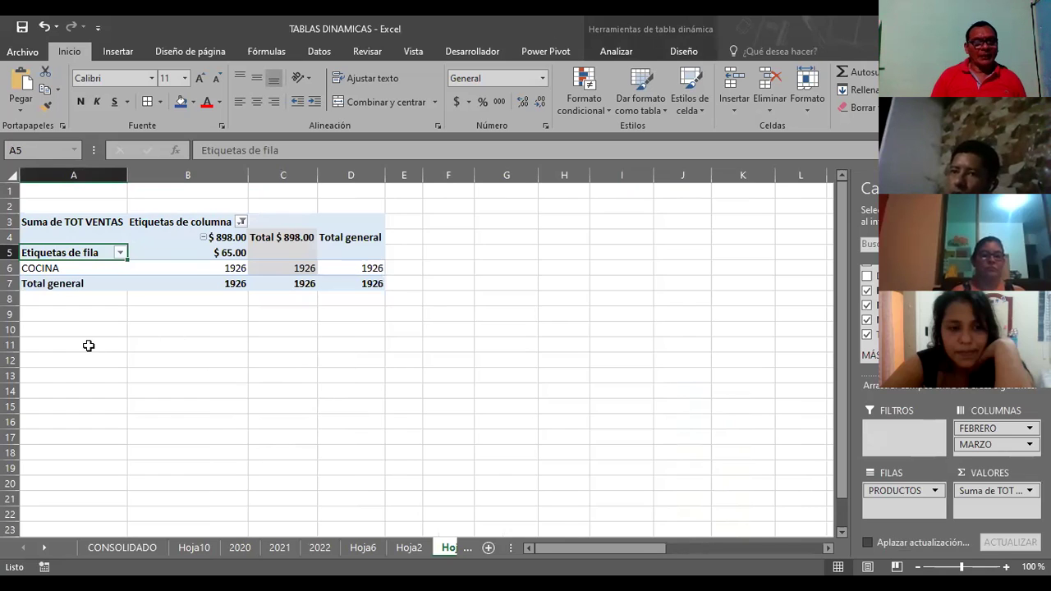
click(49, 269)
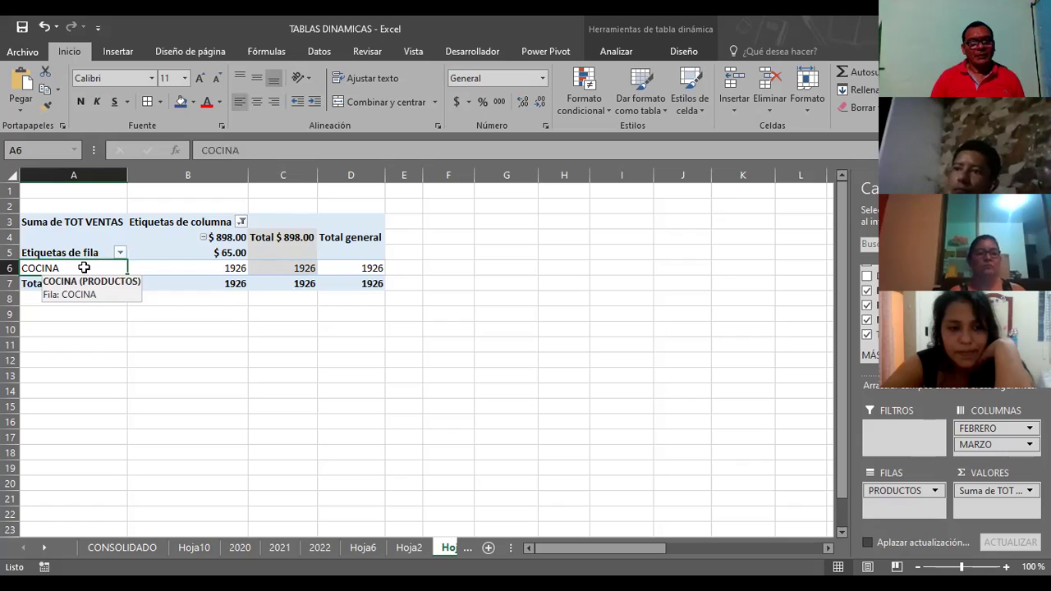
click(220, 255)
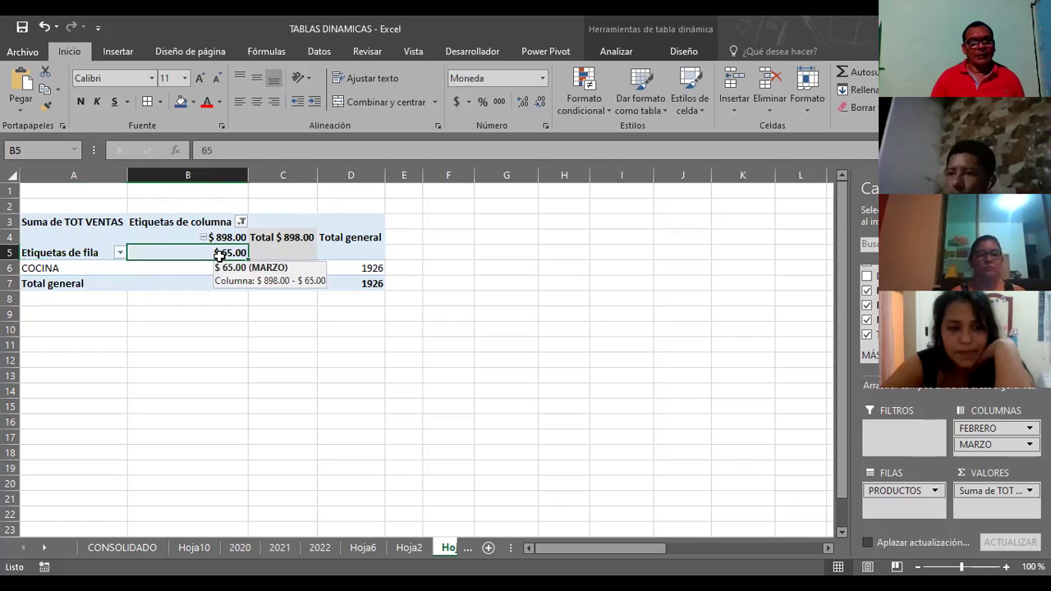
click(199, 268)
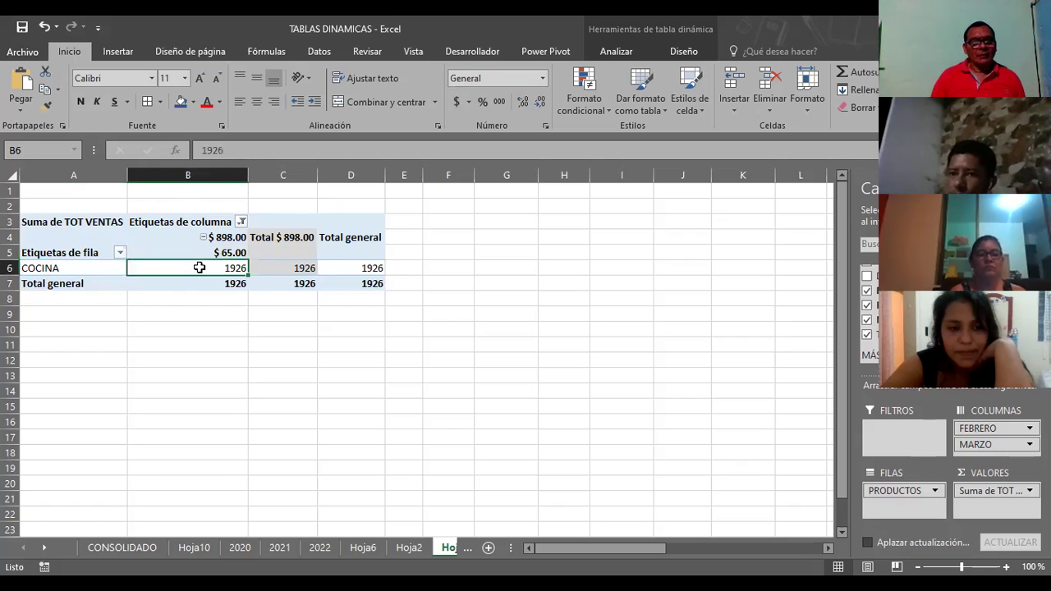
mouse_move(199, 268)
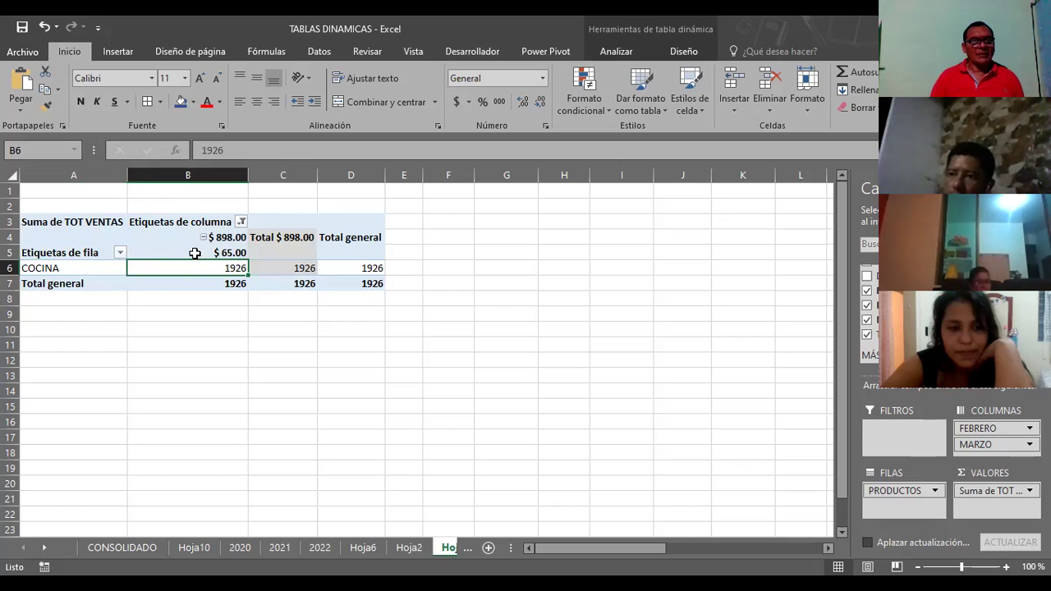
click(295, 265)
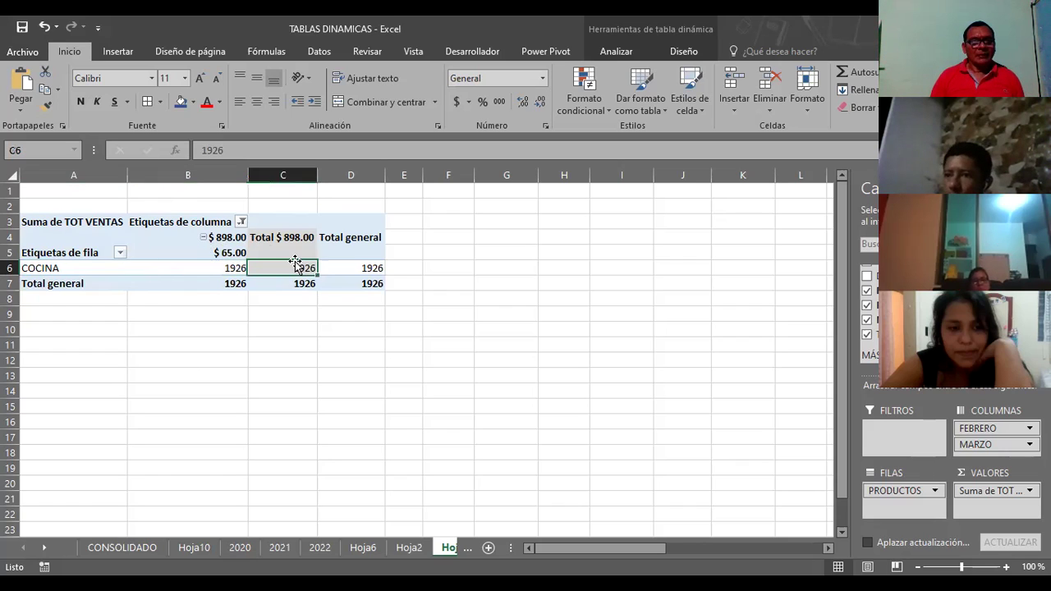
click(285, 237)
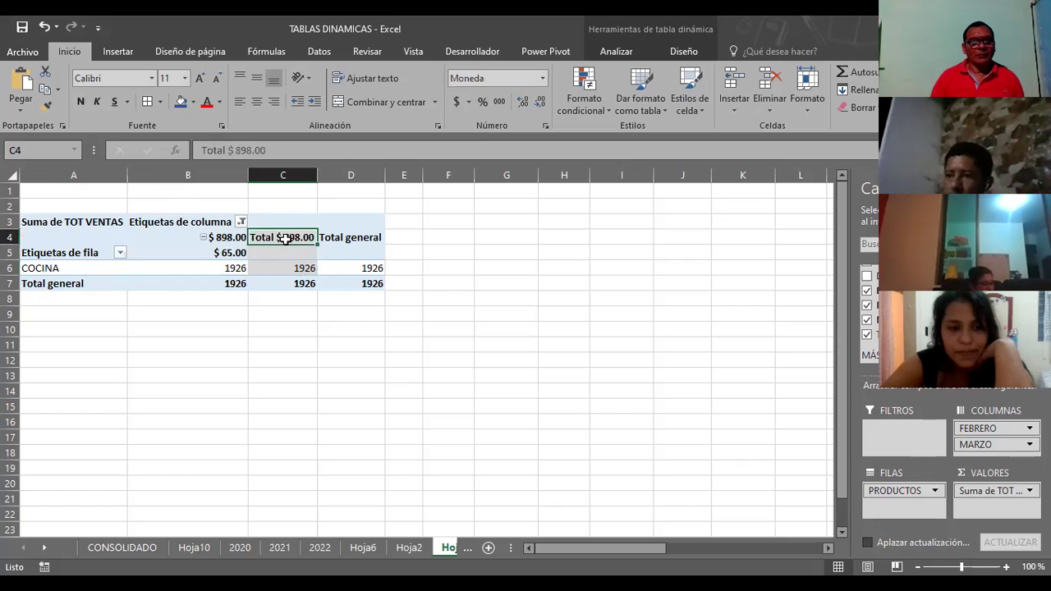
click(272, 254)
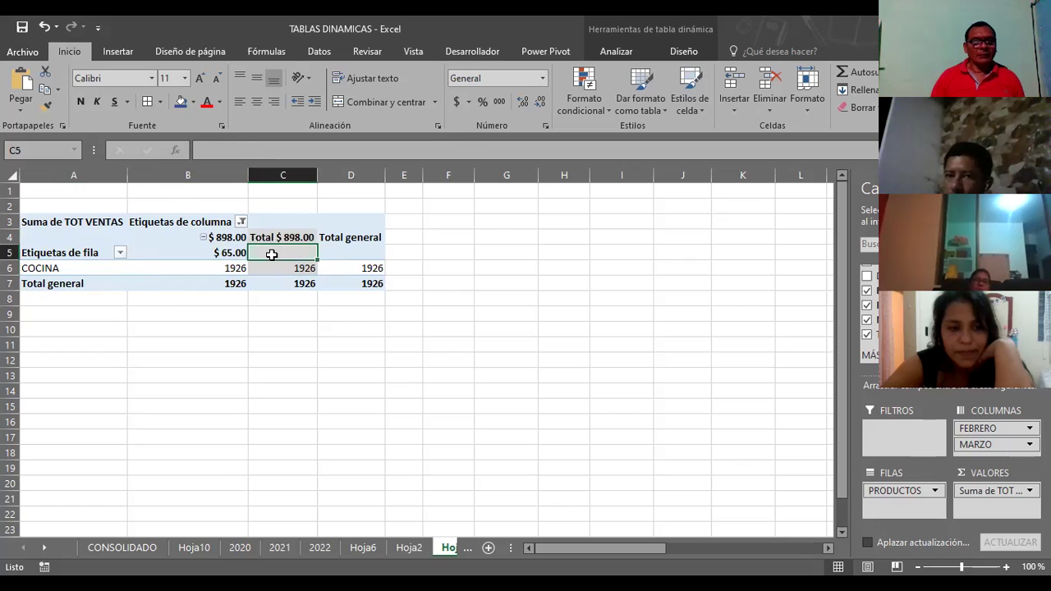
click(270, 271)
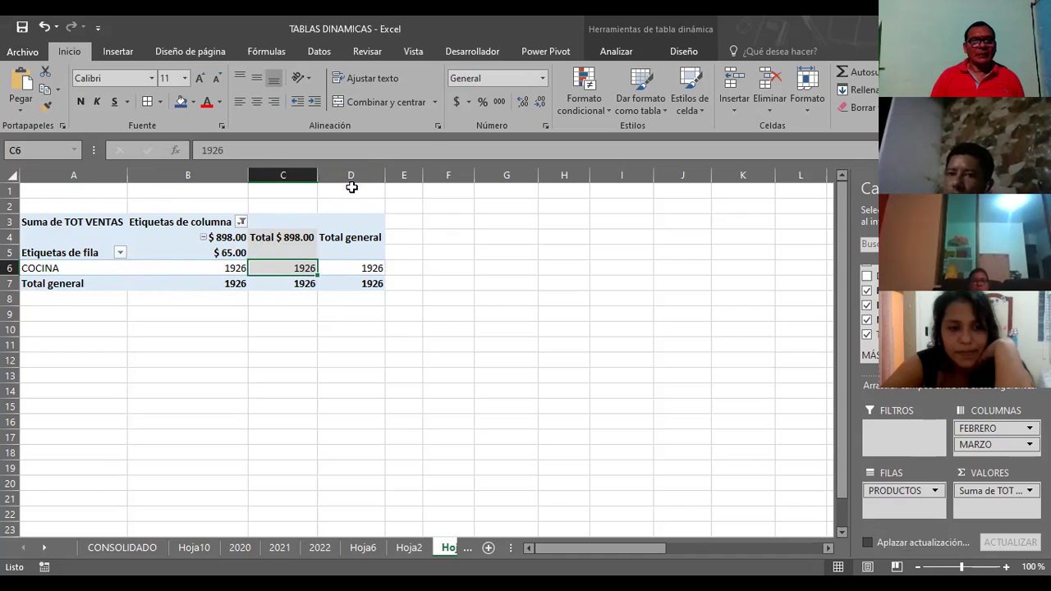
click(283, 175)
right_click(287, 179)
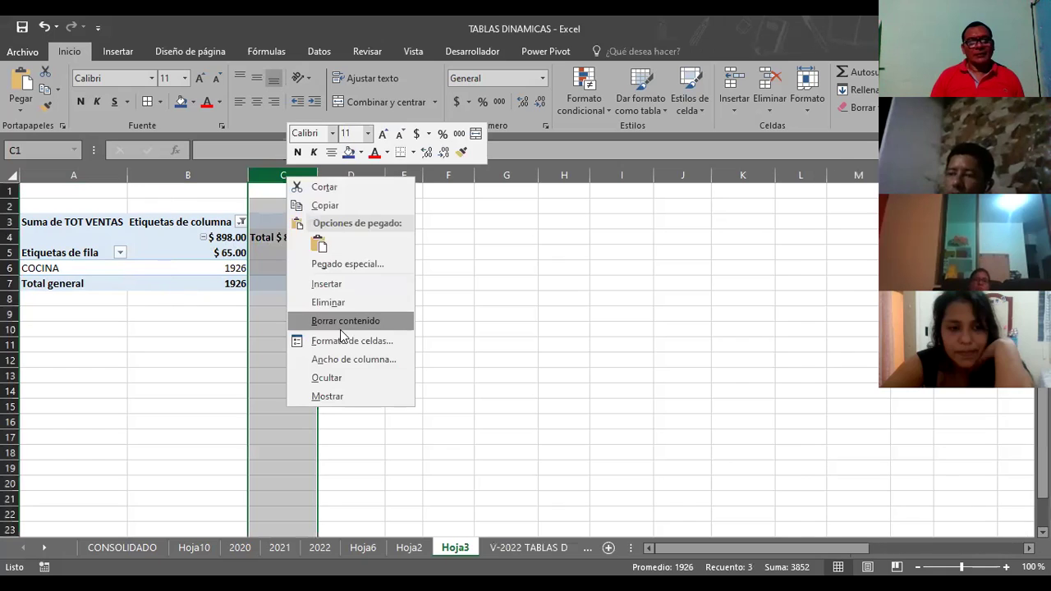
click(340, 311)
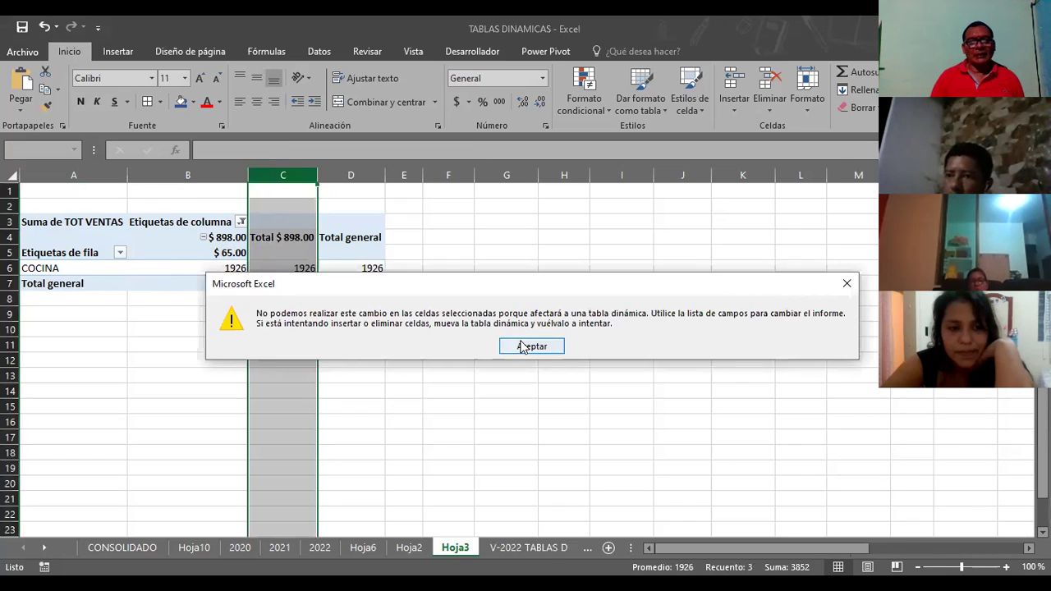
click(523, 347)
click(495, 340)
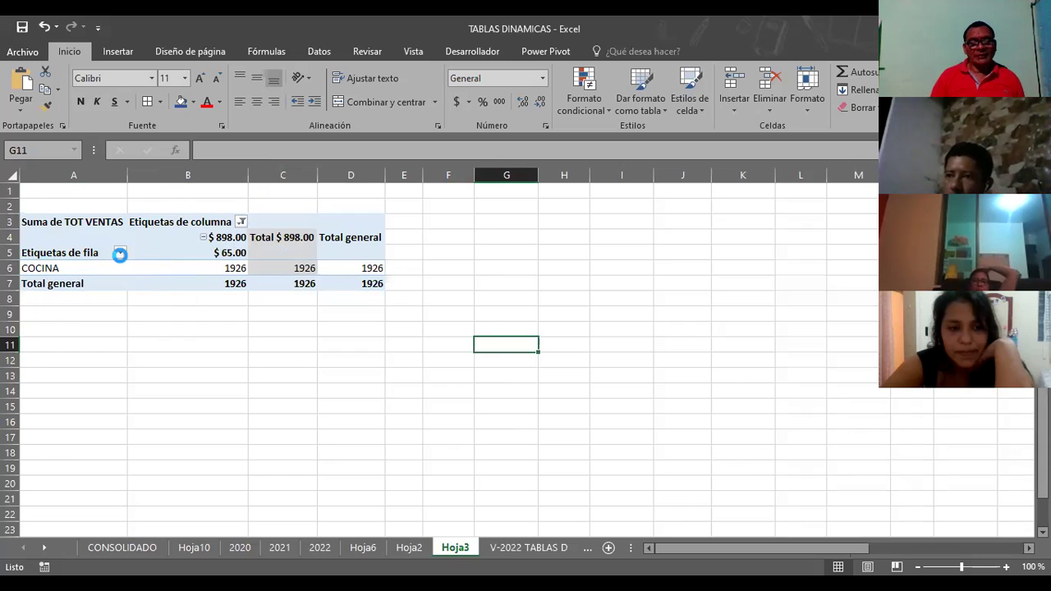
click(120, 252)
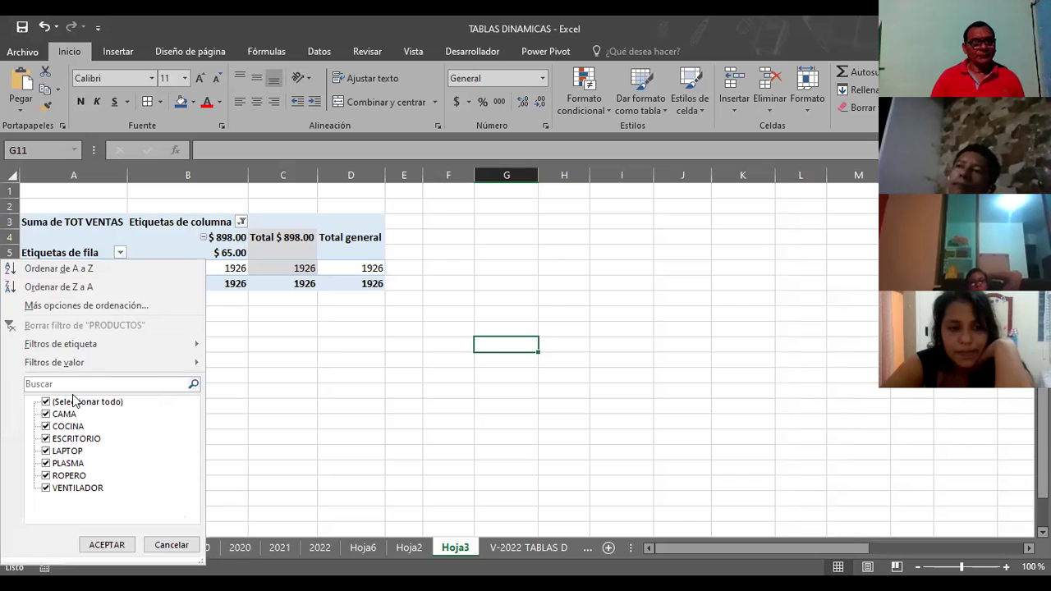
click(168, 545)
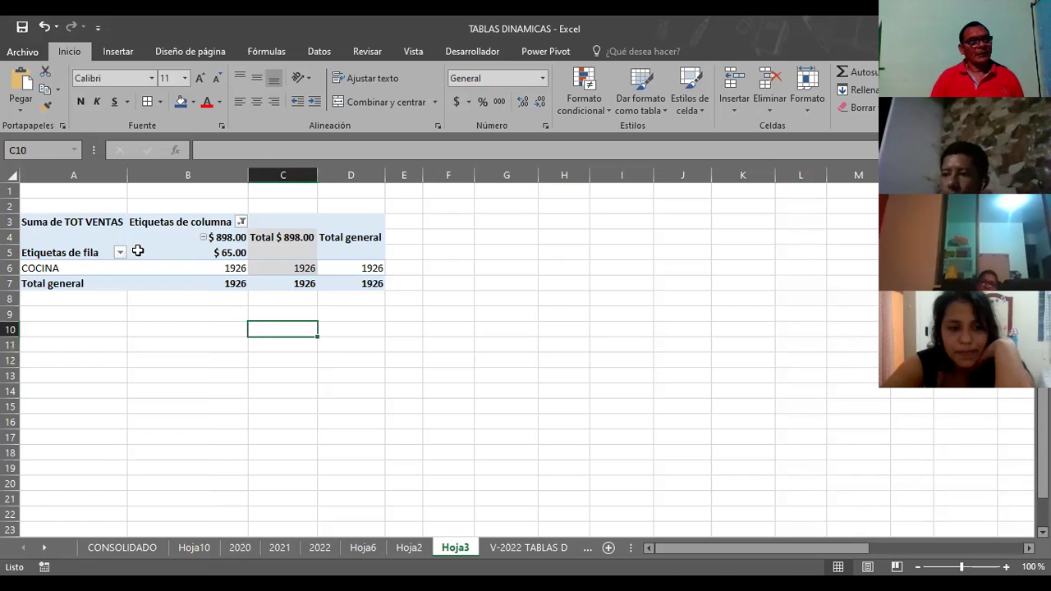
click(137, 247)
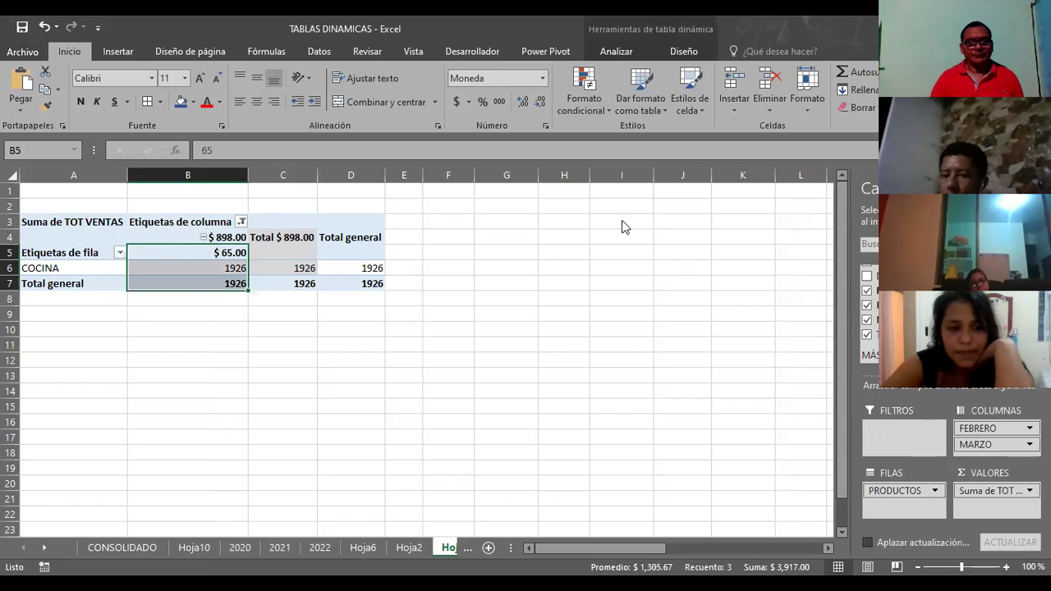
click(218, 174)
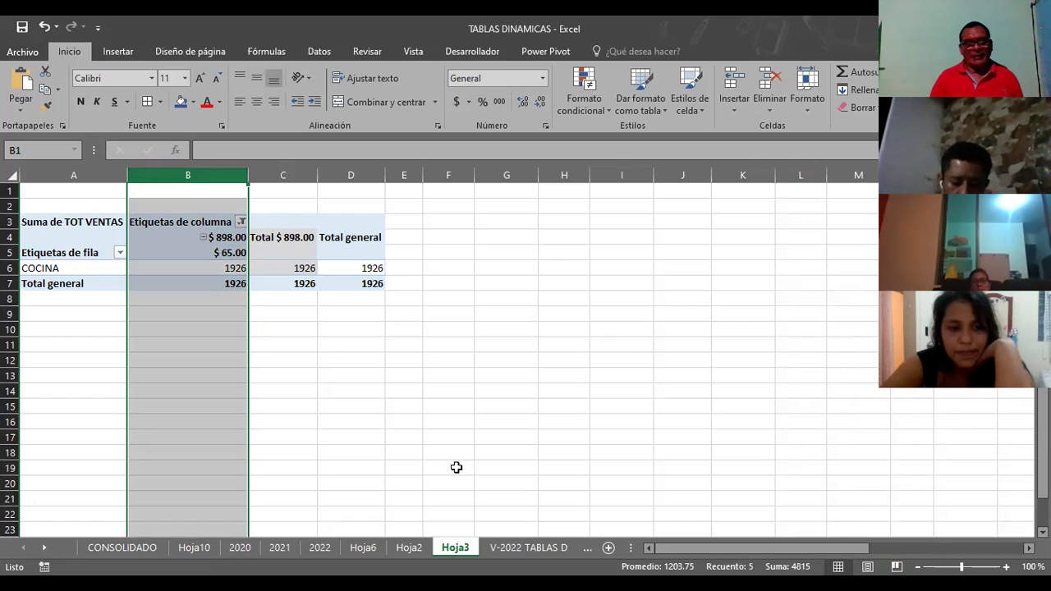
click(71, 246)
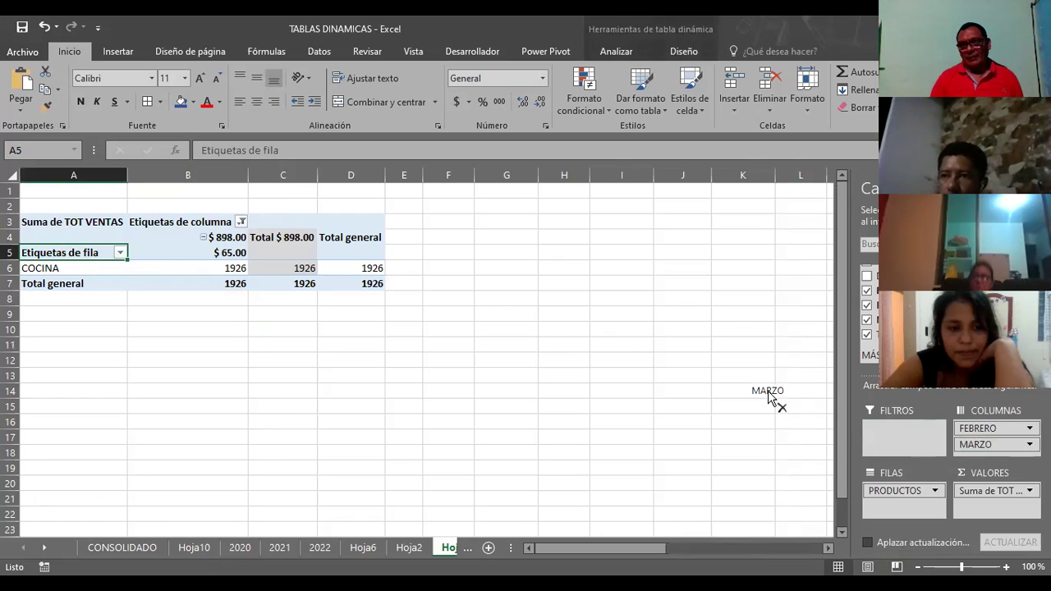
Step: Remove FEBRERO from the columns, leaving MARZO as the only column field
drag(868, 435, 774, 399)
drag(978, 428, 975, 446)
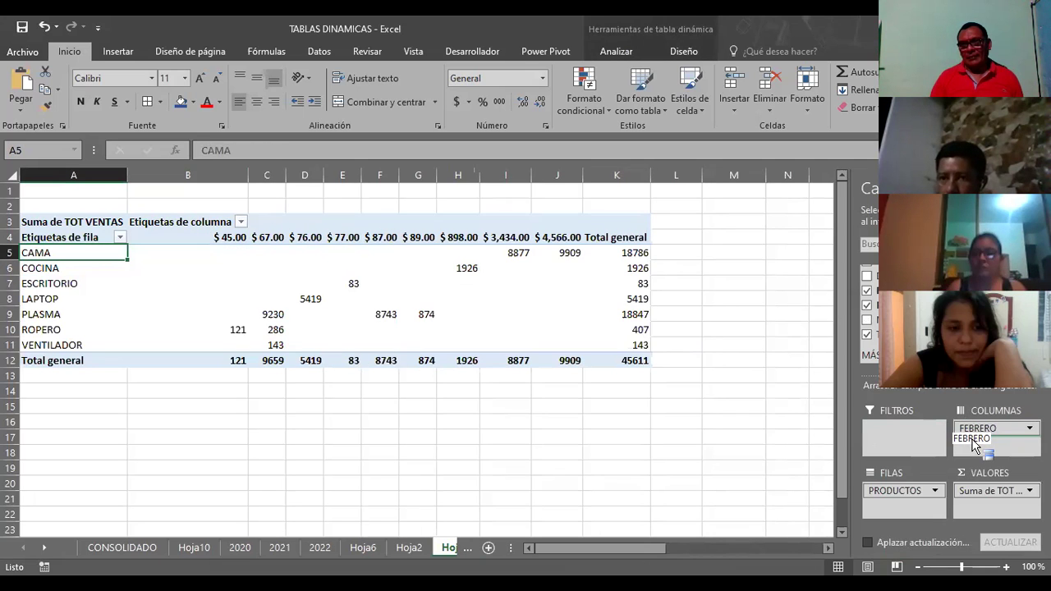
drag(975, 446, 798, 361)
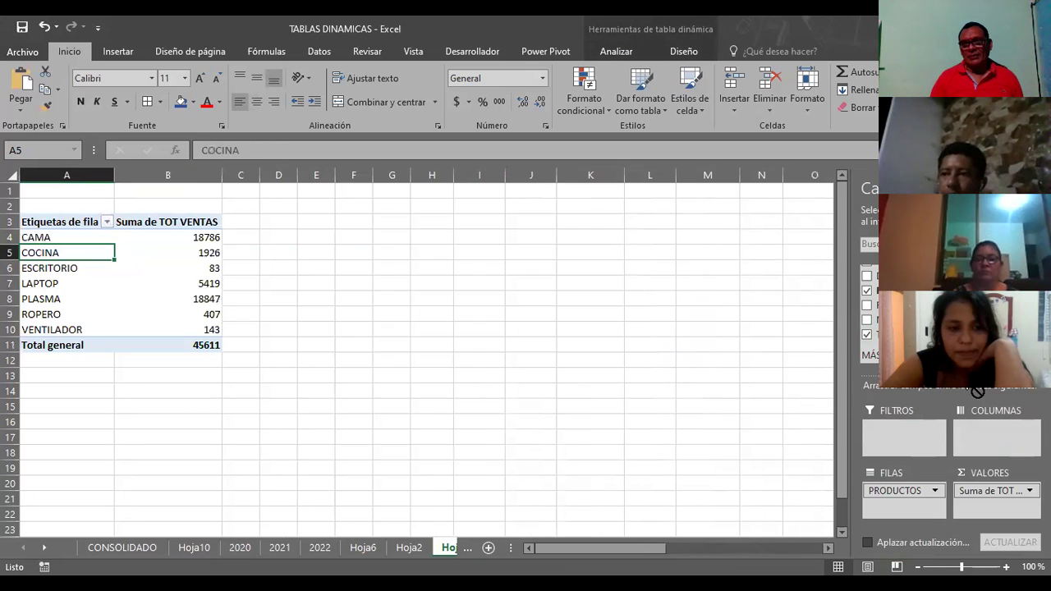
drag(872, 319, 980, 427)
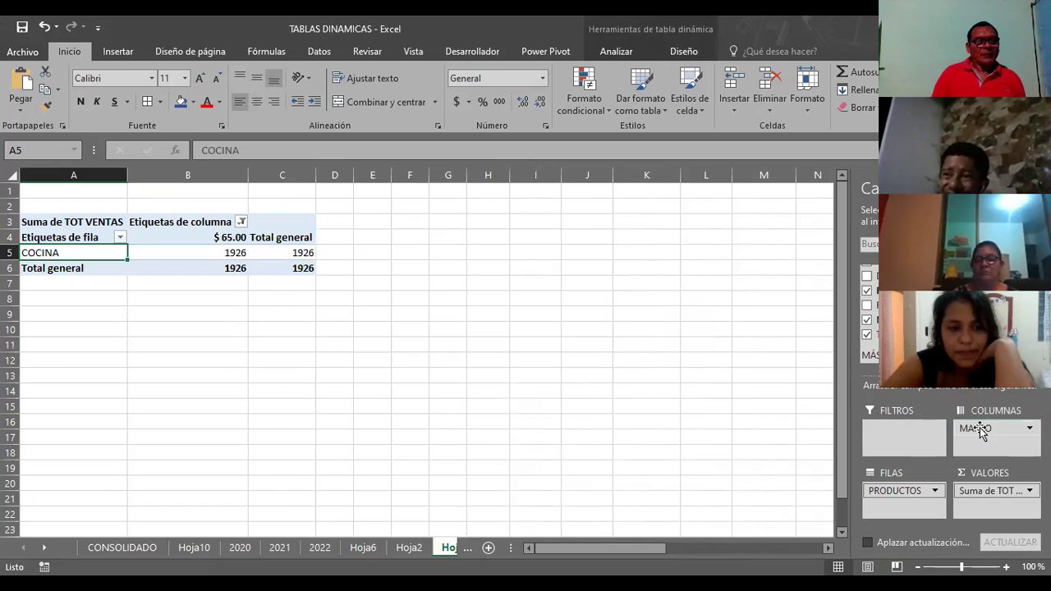
Step: Check the column and row filters, then remove the TOT VENTAS sum and PRODUCTOS from the pivot
click(243, 220)
click(243, 222)
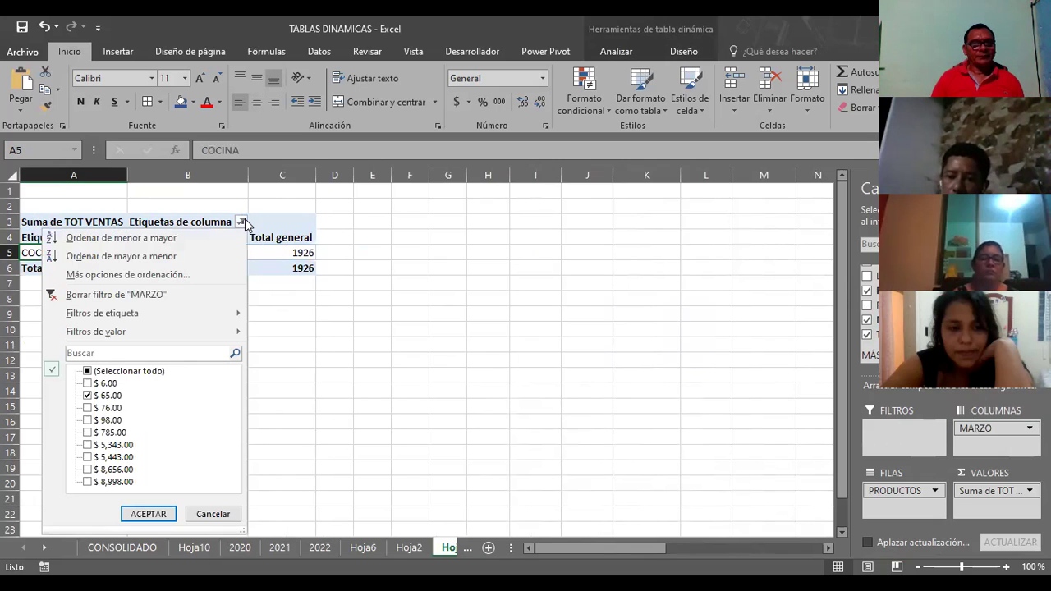
click(302, 221)
click(120, 238)
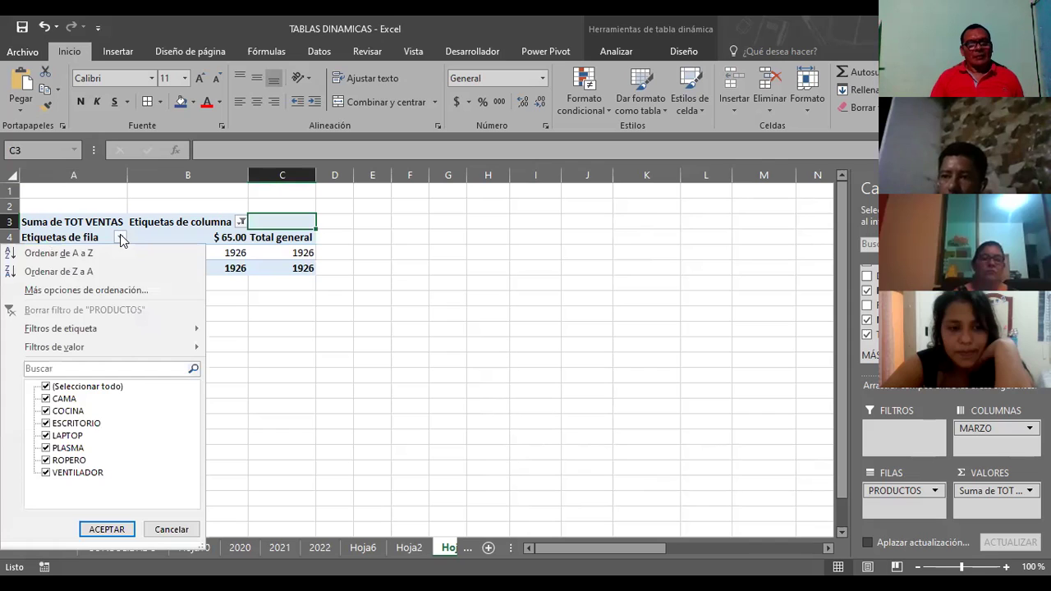
click(997, 501)
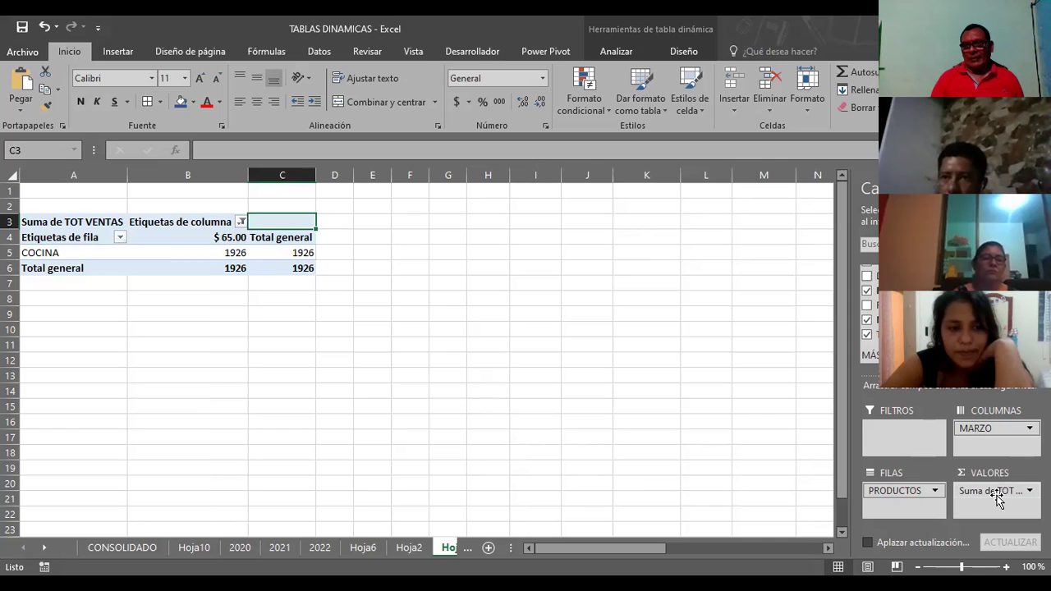
click(996, 496)
click(512, 398)
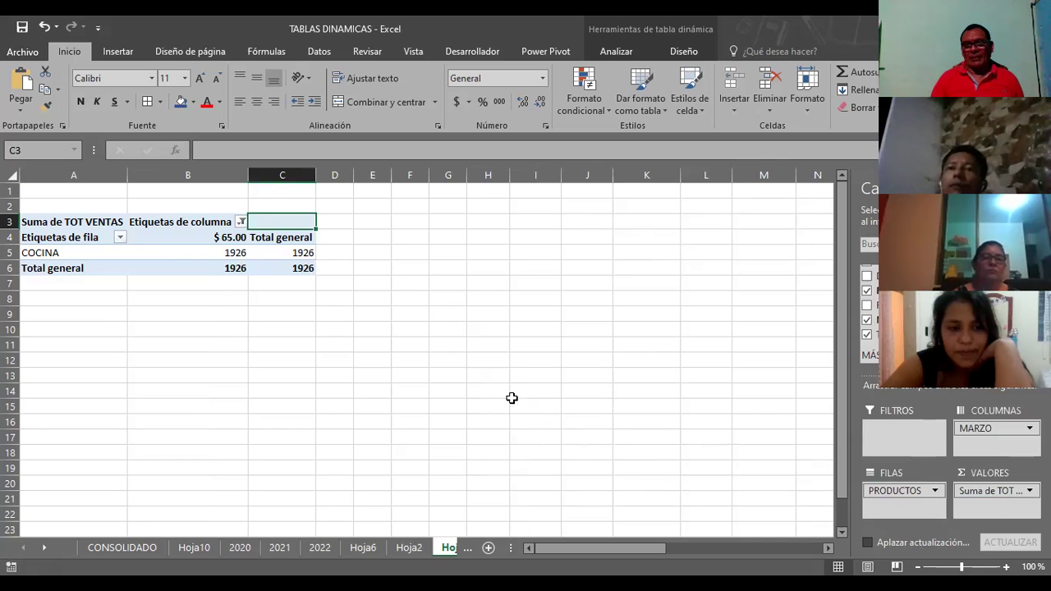
drag(996, 491, 511, 398)
drag(904, 491, 493, 380)
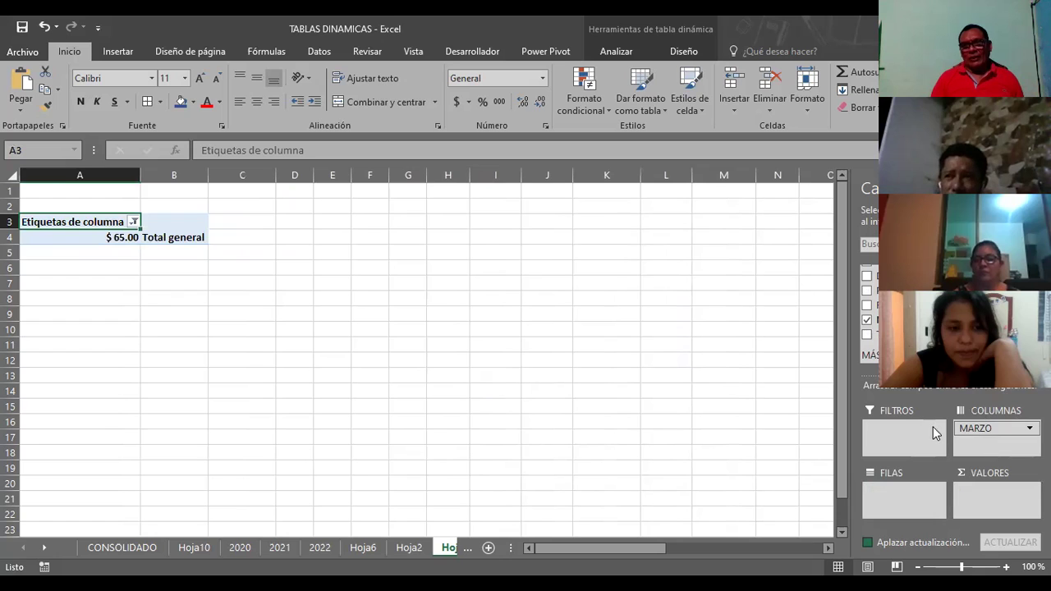
click(133, 223)
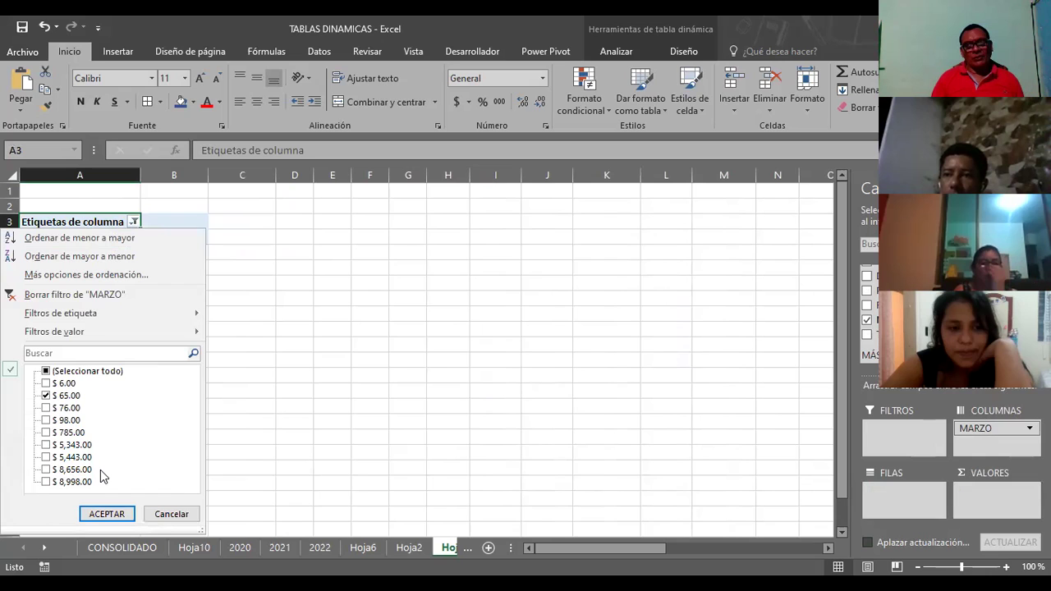
click(171, 514)
mouse_move(1000, 428)
mouse_down()
mouse_move(882, 445)
mouse_move(891, 436)
mouse_up()
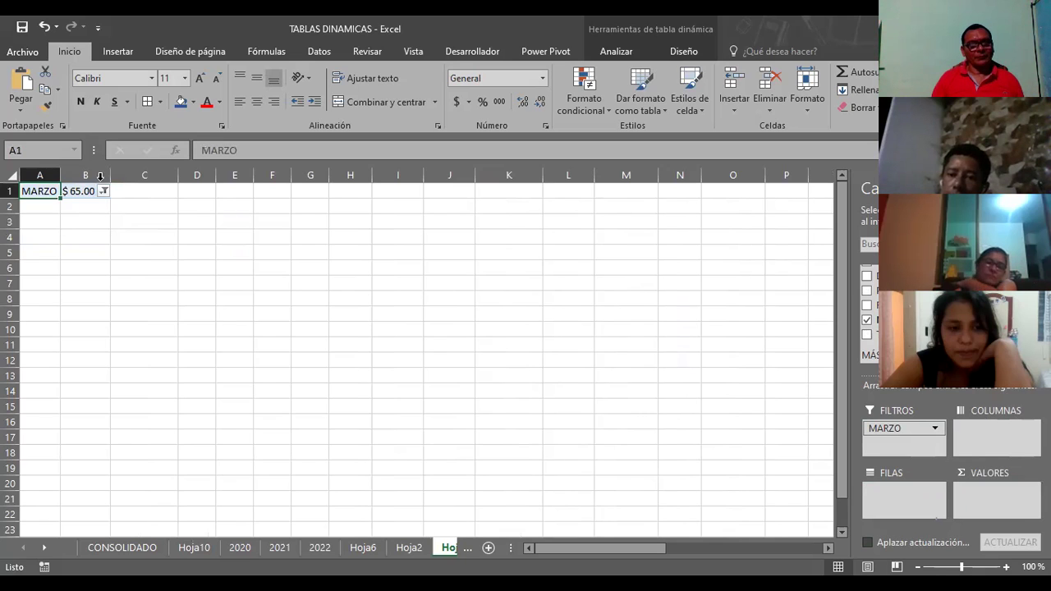
drag(109, 179, 147, 178)
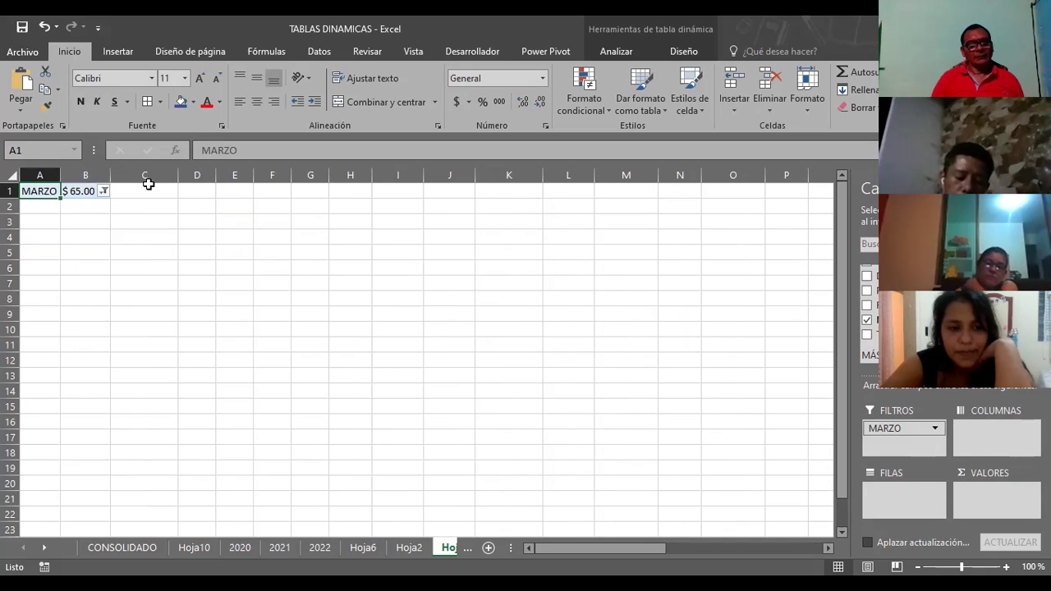
click(235, 252)
click(101, 192)
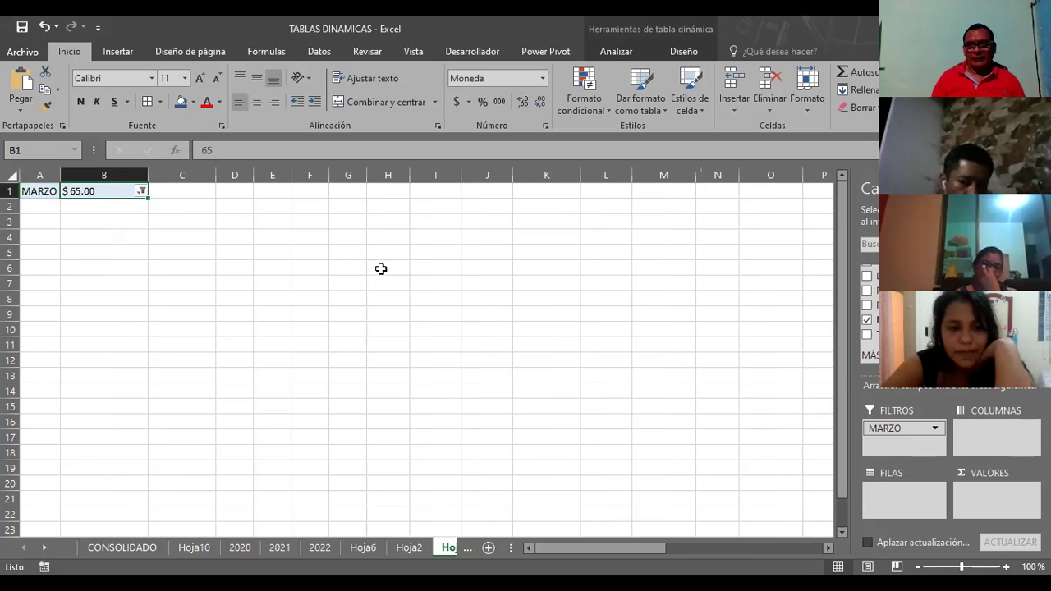
drag(887, 428, 970, 439)
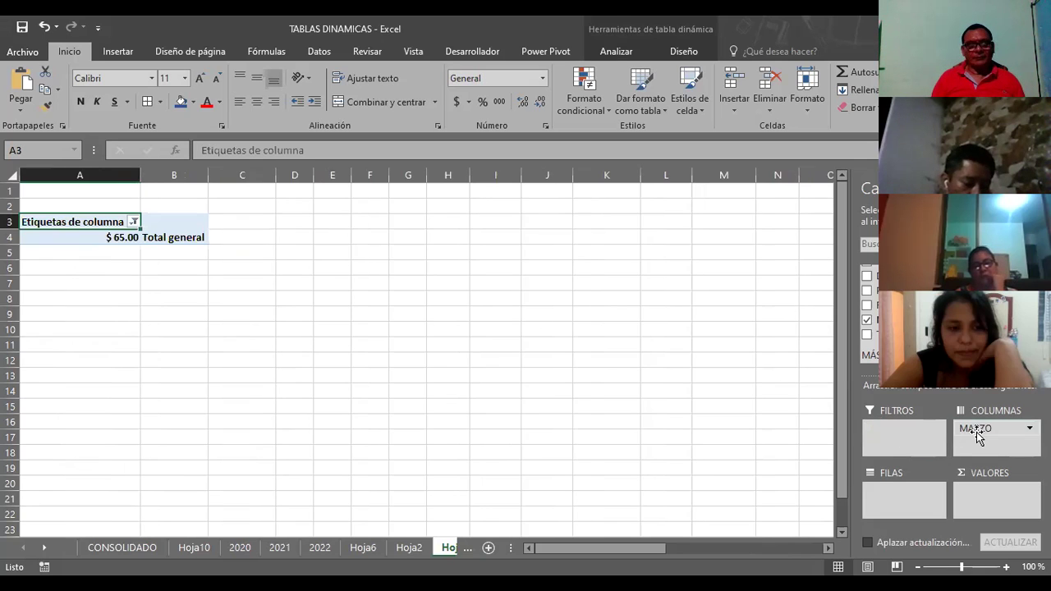
click(131, 223)
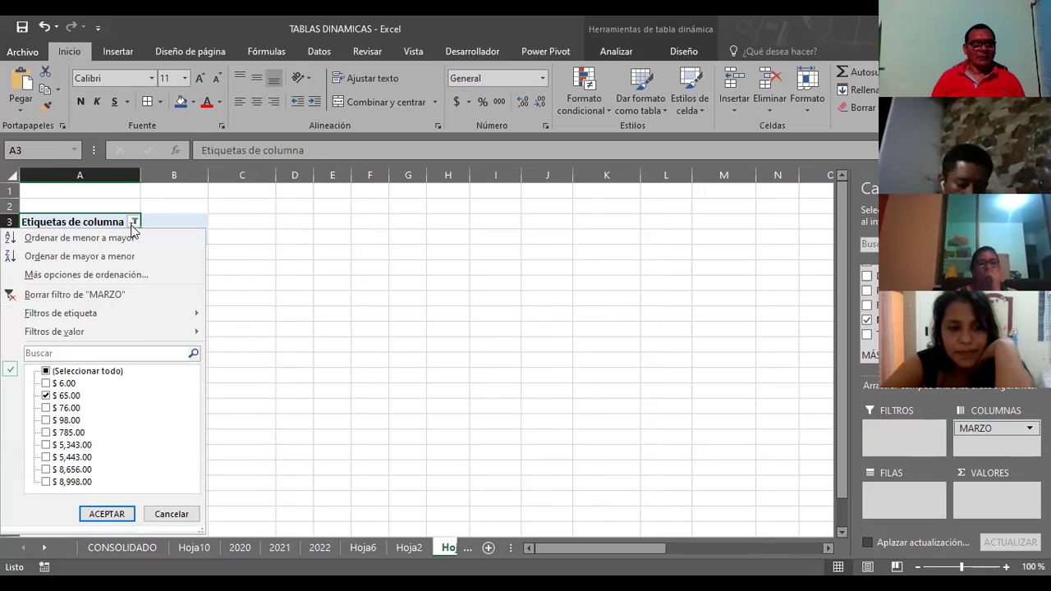
click(132, 225)
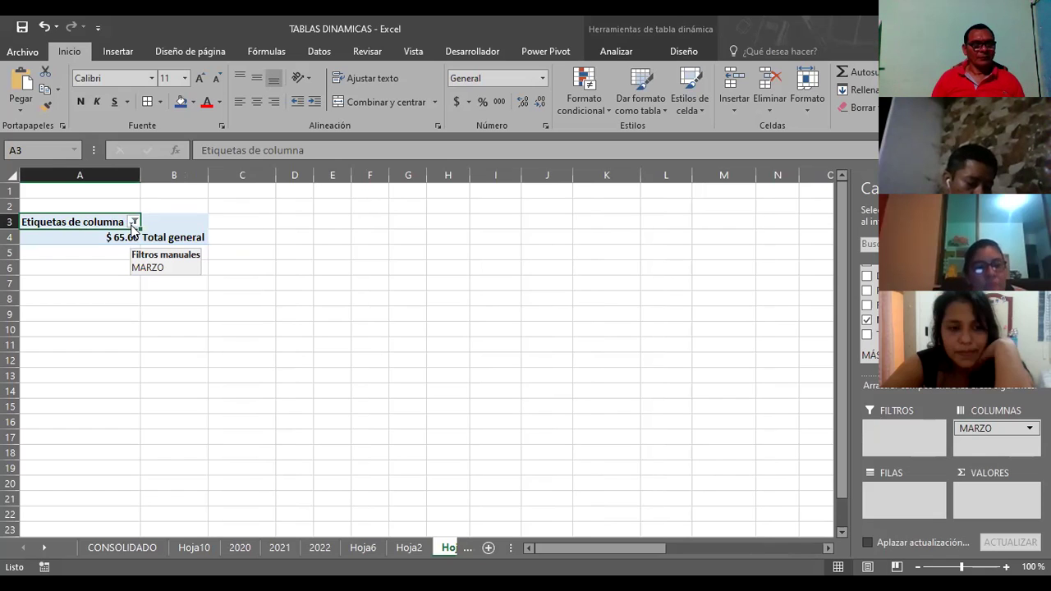
click(133, 223)
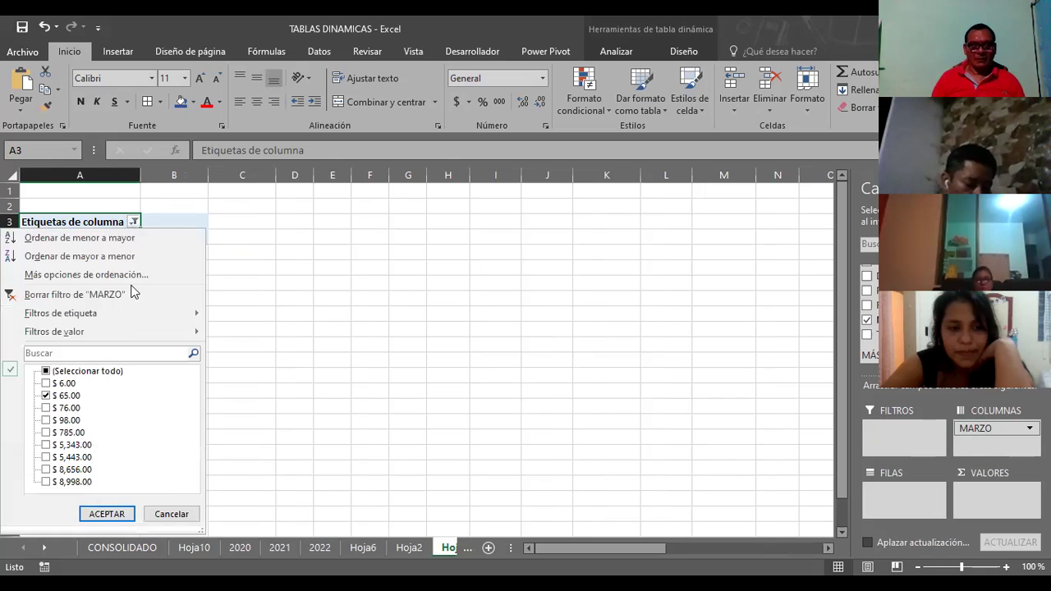
click(167, 516)
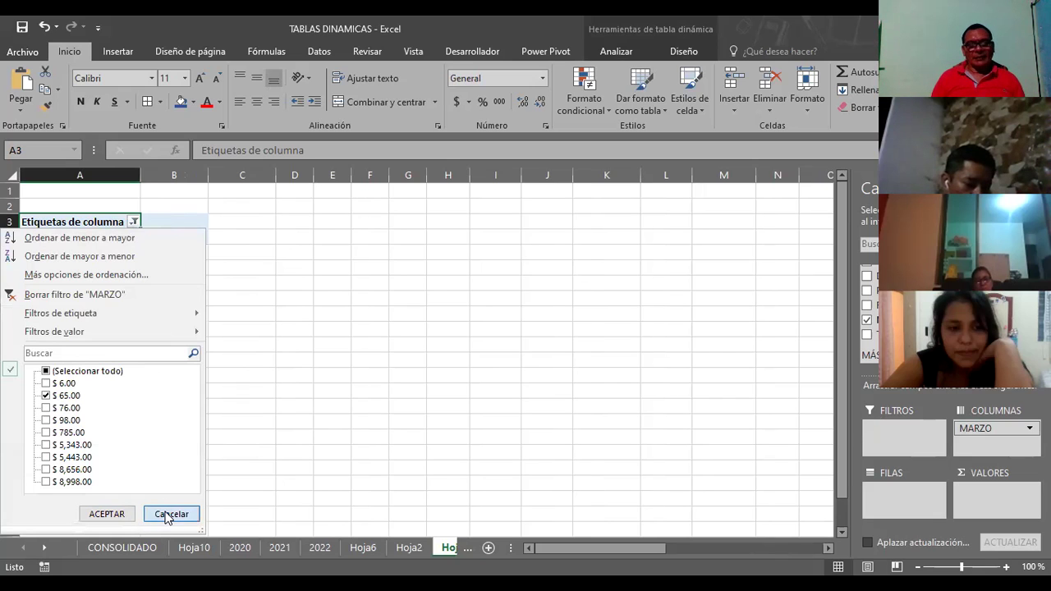
click(244, 271)
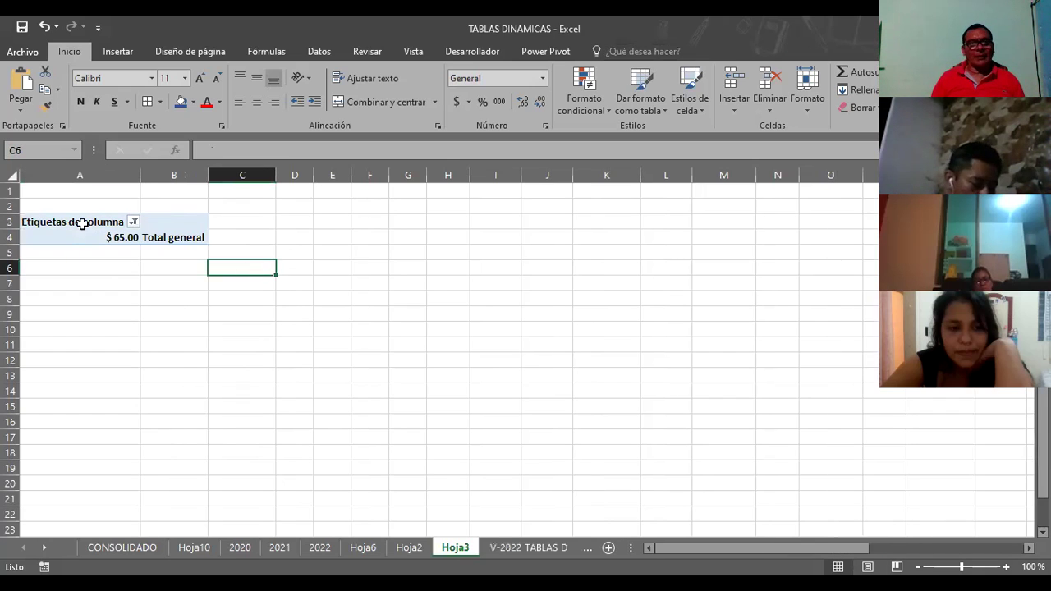
click(80, 223)
mouse_move(978, 429)
mouse_down()
mouse_move(202, 270)
mouse_move(292, 275)
mouse_up()
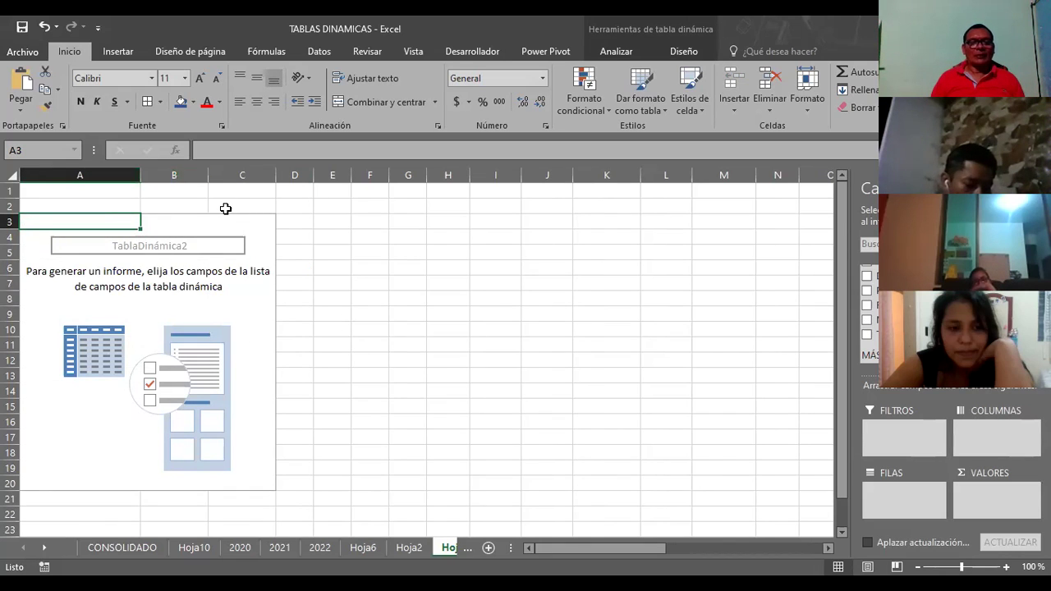
click(95, 330)
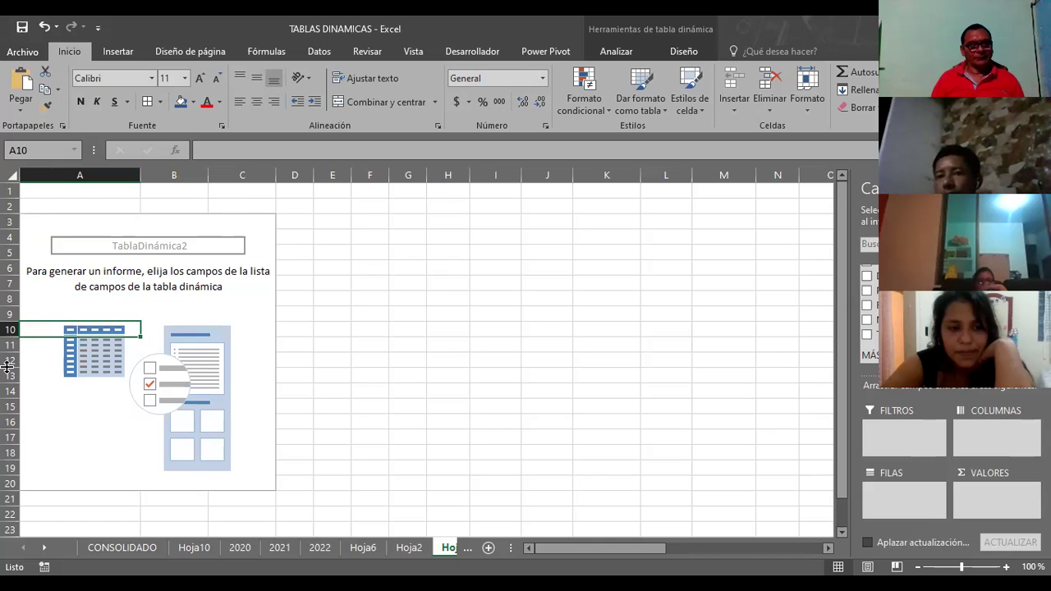
click(213, 356)
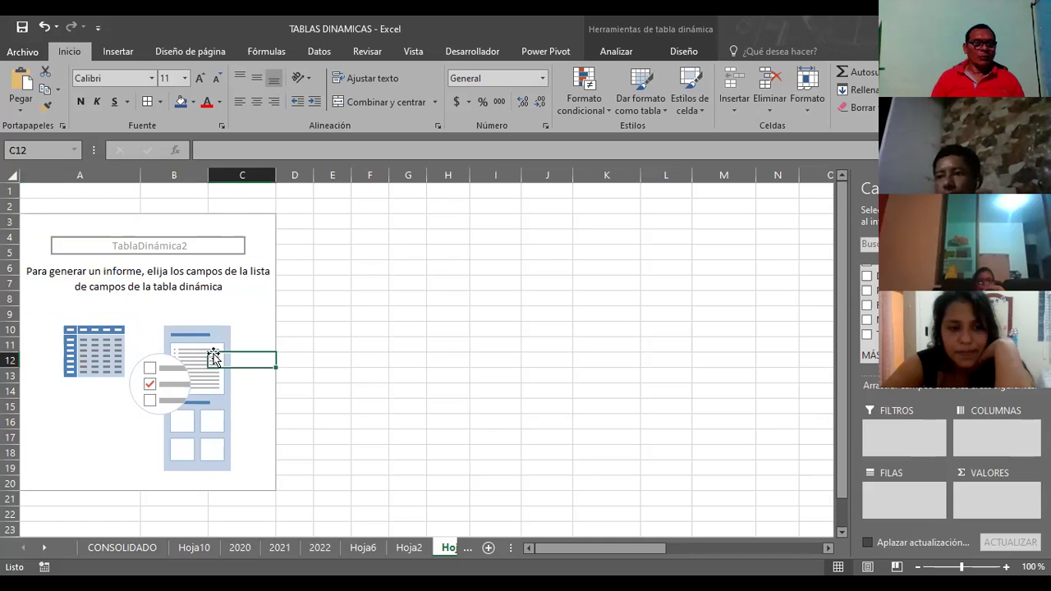
click(215, 421)
click(202, 450)
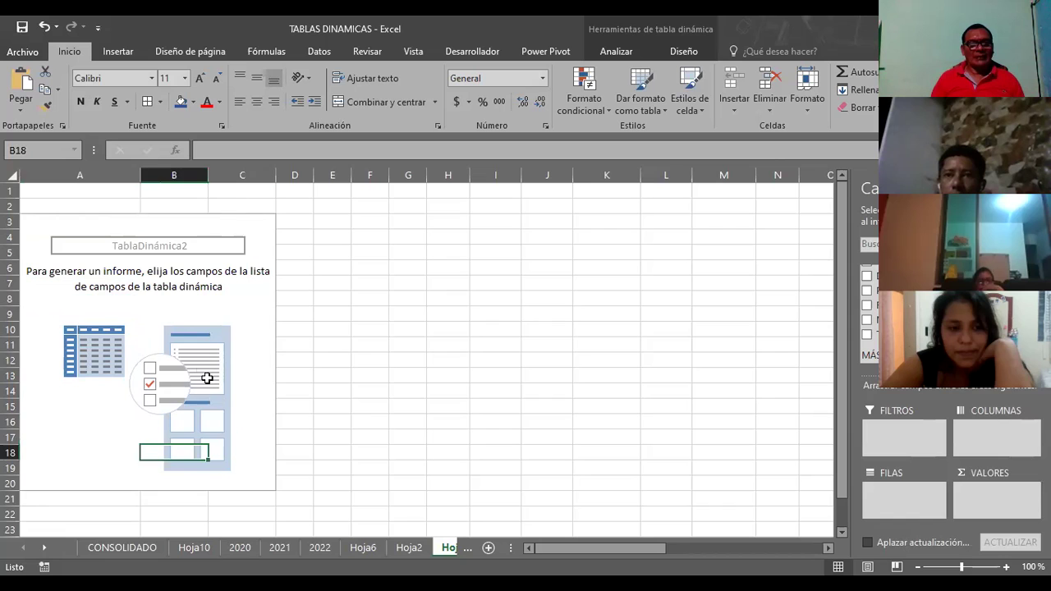
click(212, 431)
click(90, 345)
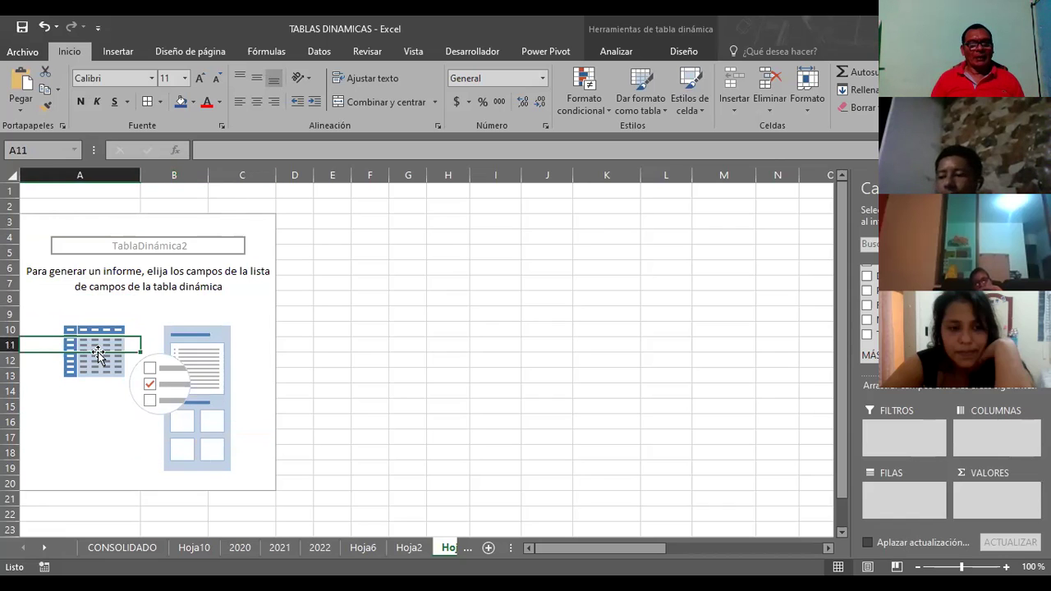
click(197, 437)
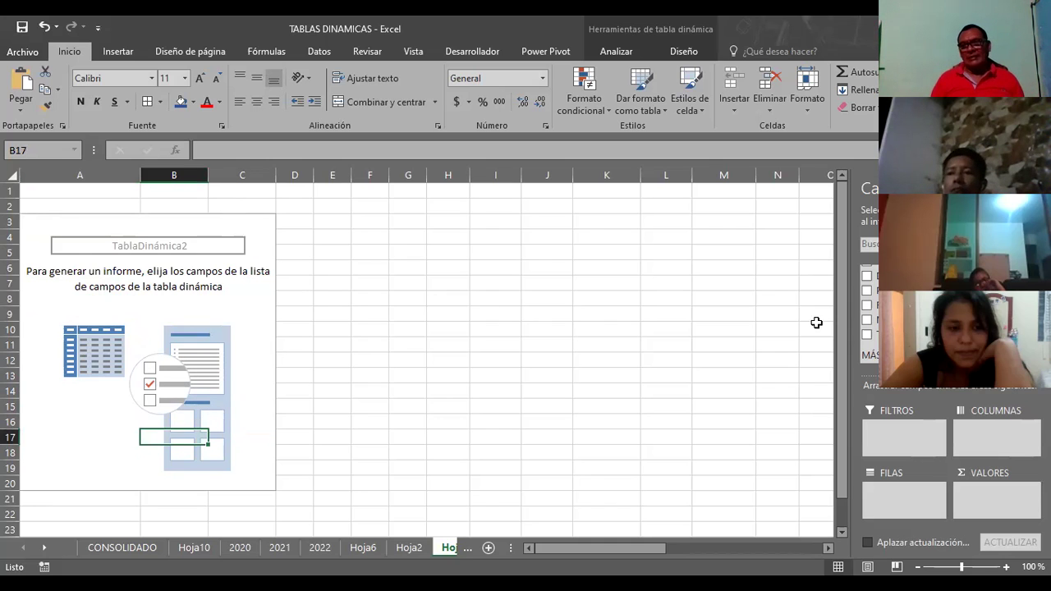
Step: Add MARZO as the row field and tick all its values, $6.00 to $8,998.00, in the filter
drag(876, 319, 892, 508)
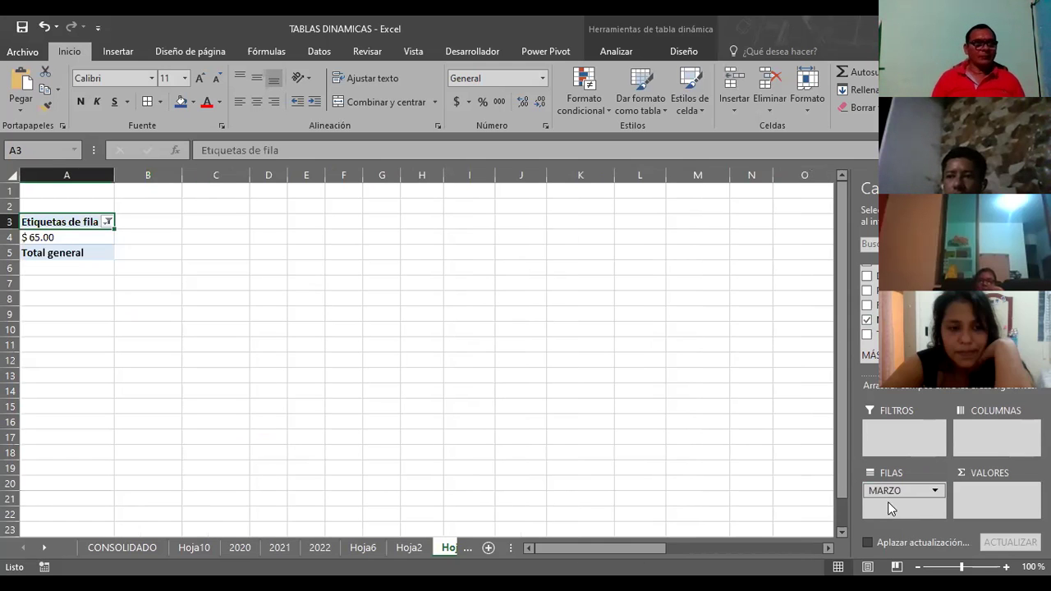
click(106, 221)
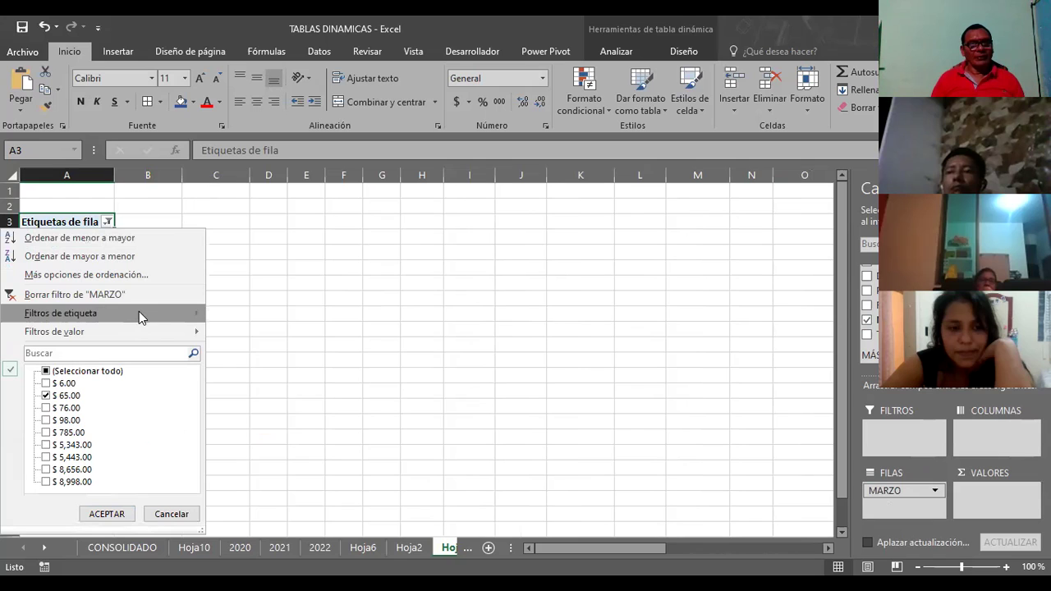
mouse_move(162, 312)
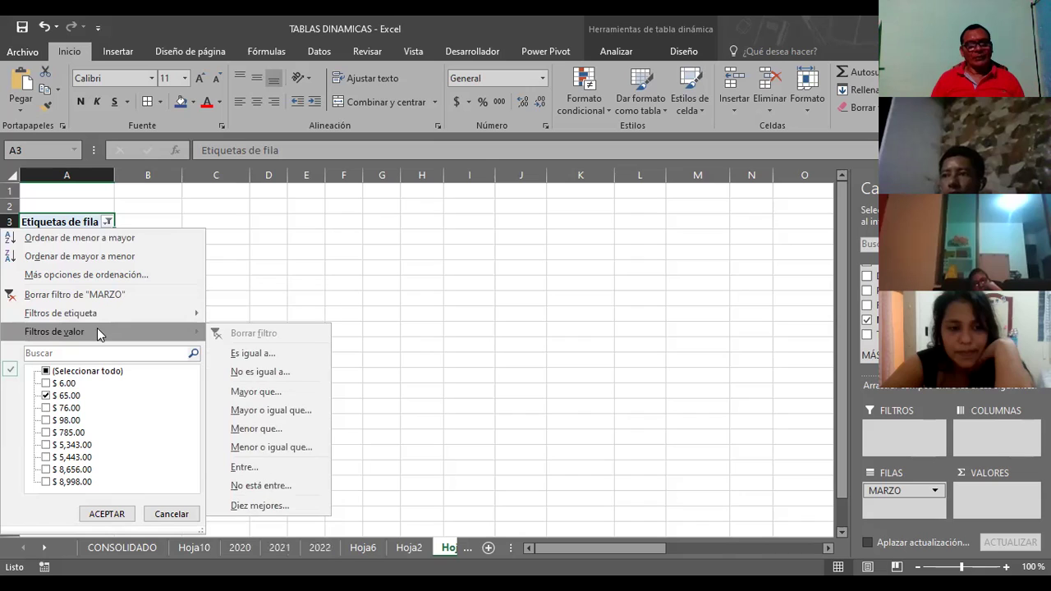
click(46, 372)
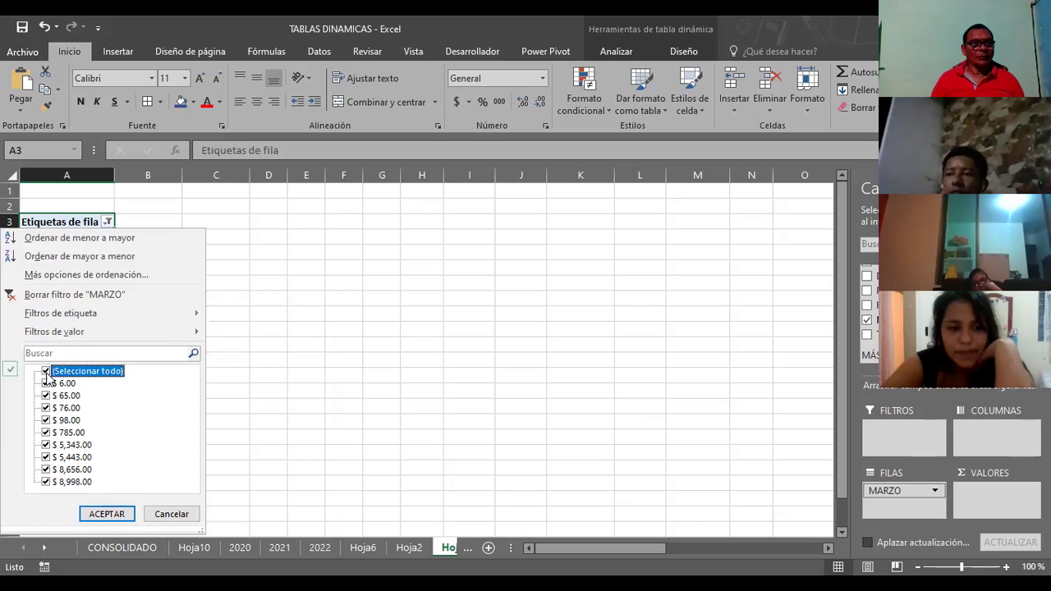
click(121, 512)
click(122, 512)
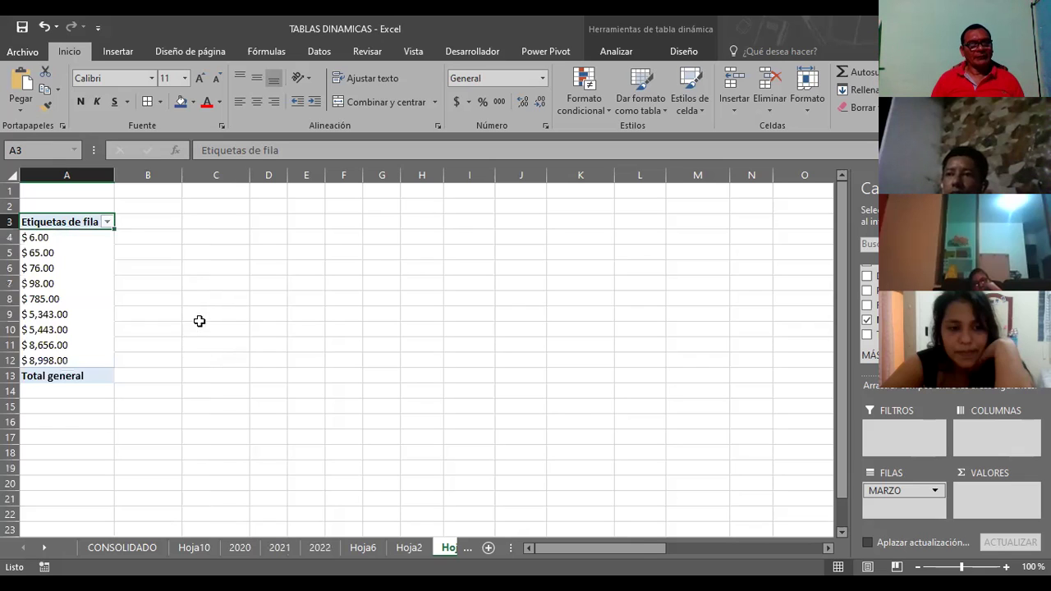
click(199, 316)
click(39, 226)
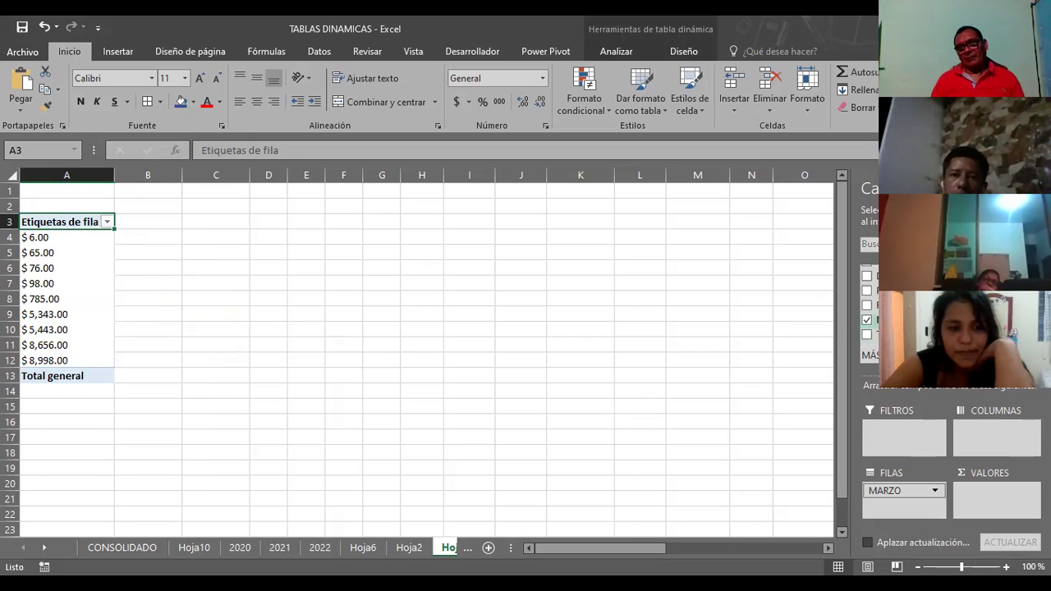
Step: Rebuild the rows with PRODUCTOS first and the MARZO amounts nested beneath it
drag(869, 291, 901, 508)
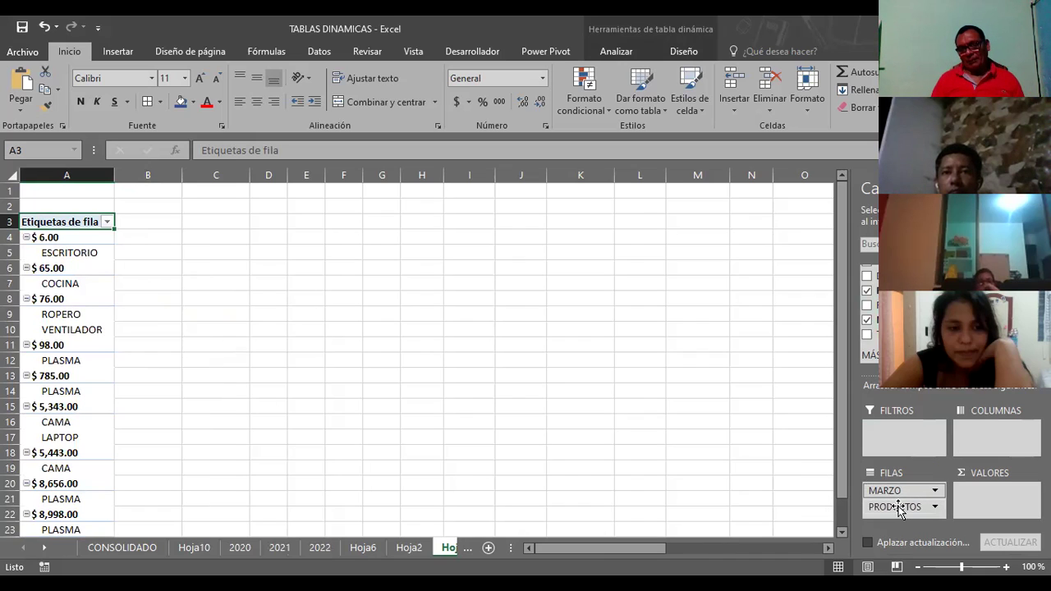
drag(900, 506, 796, 441)
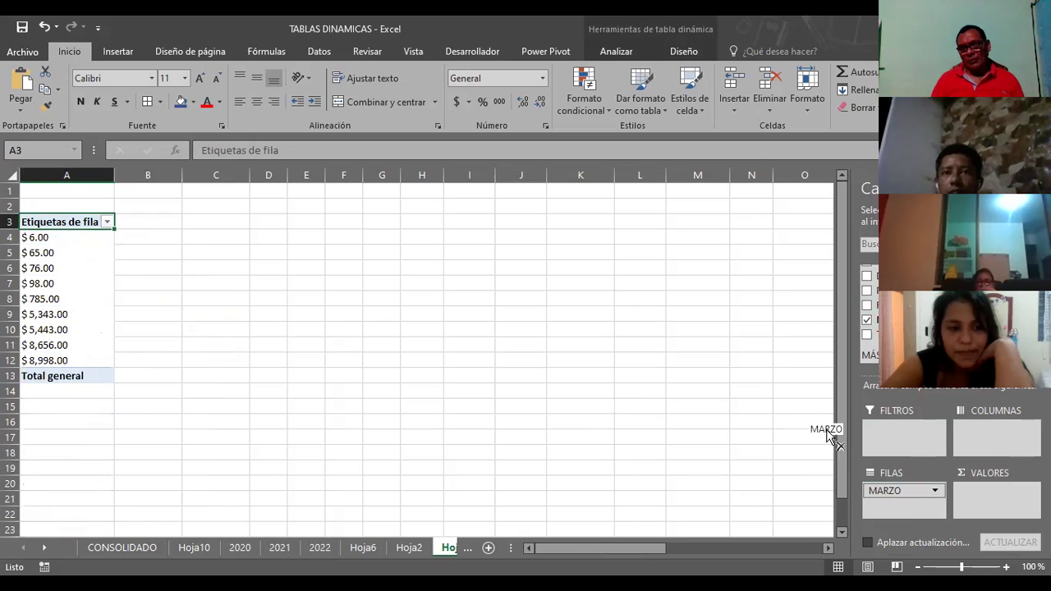
drag(899, 493, 831, 435)
click(866, 290)
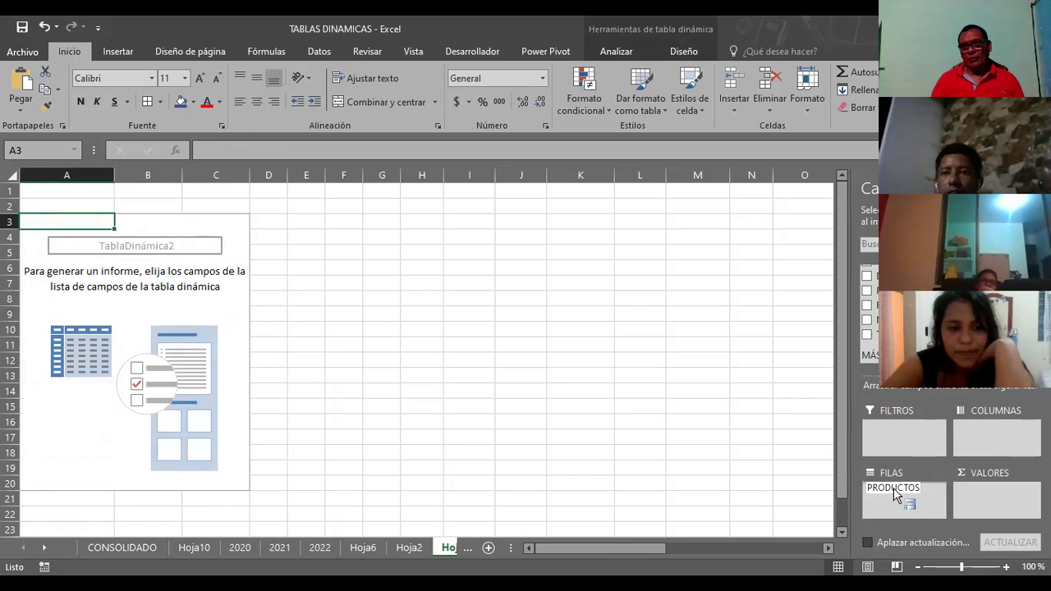
drag(872, 320, 899, 508)
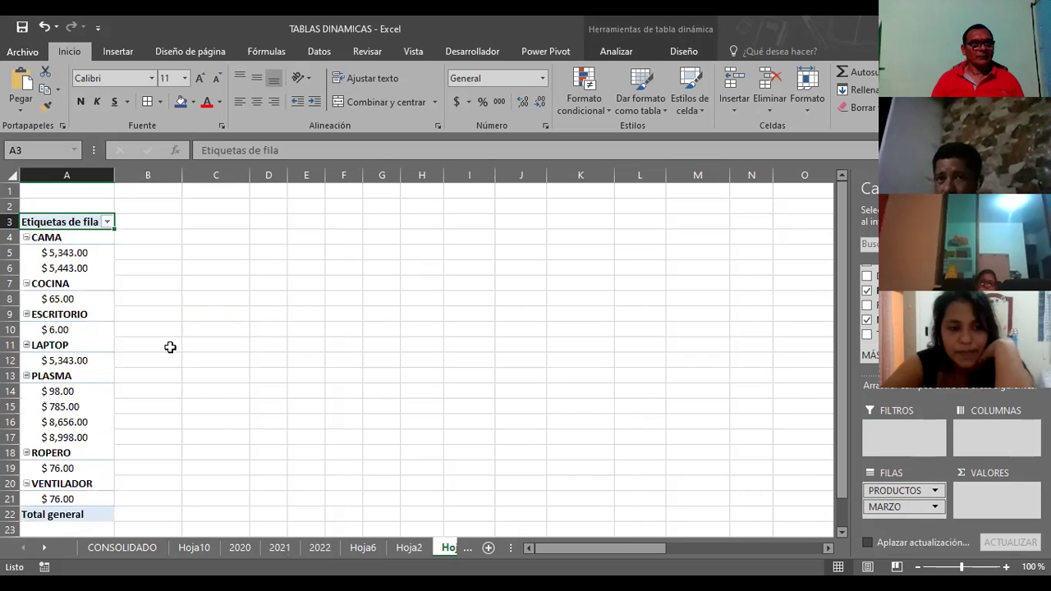
Step: Select the product group labels such as COCINA and ESCRITORIO, and open the MARZO field options
click(46, 232)
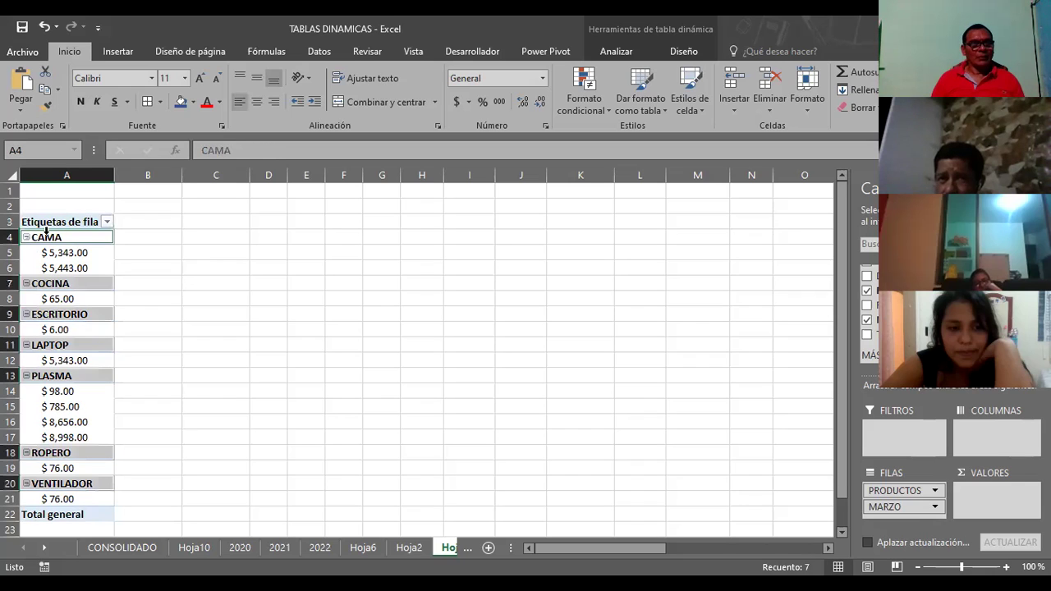
click(33, 284)
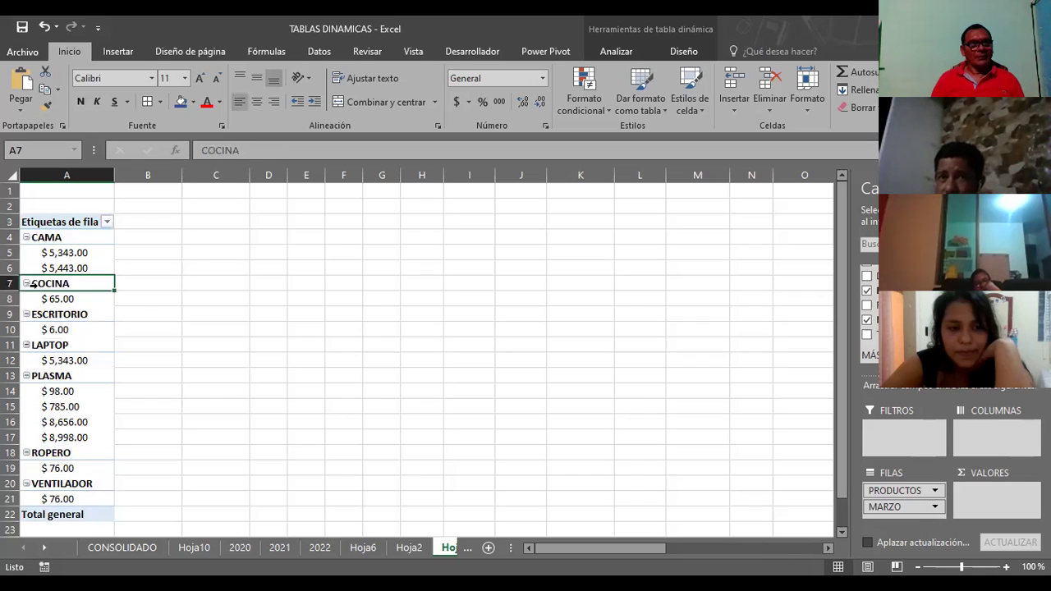
click(55, 316)
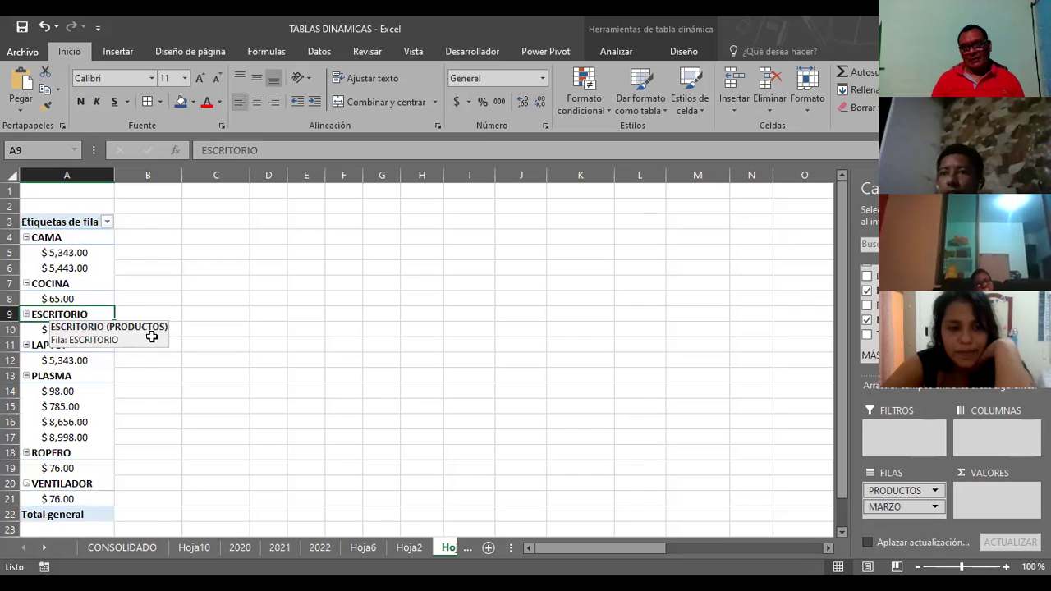
click(895, 508)
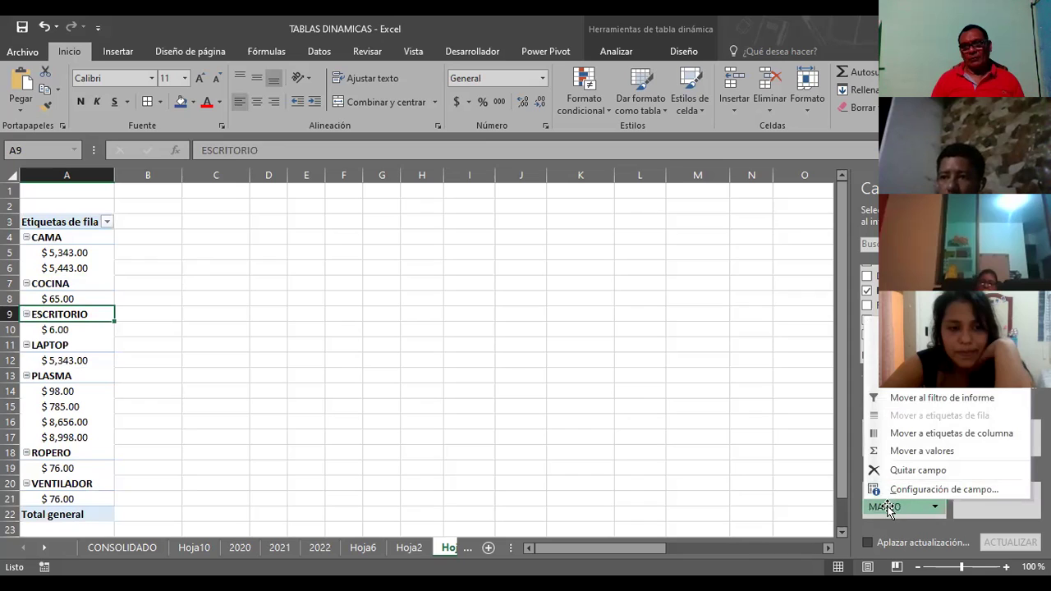
Step: Move PRODUCTOS to the pivot columns and filter them to COCINA only
click(894, 505)
mouse_move(899, 490)
mouse_down()
mouse_move(975, 481)
mouse_move(998, 433)
mouse_up()
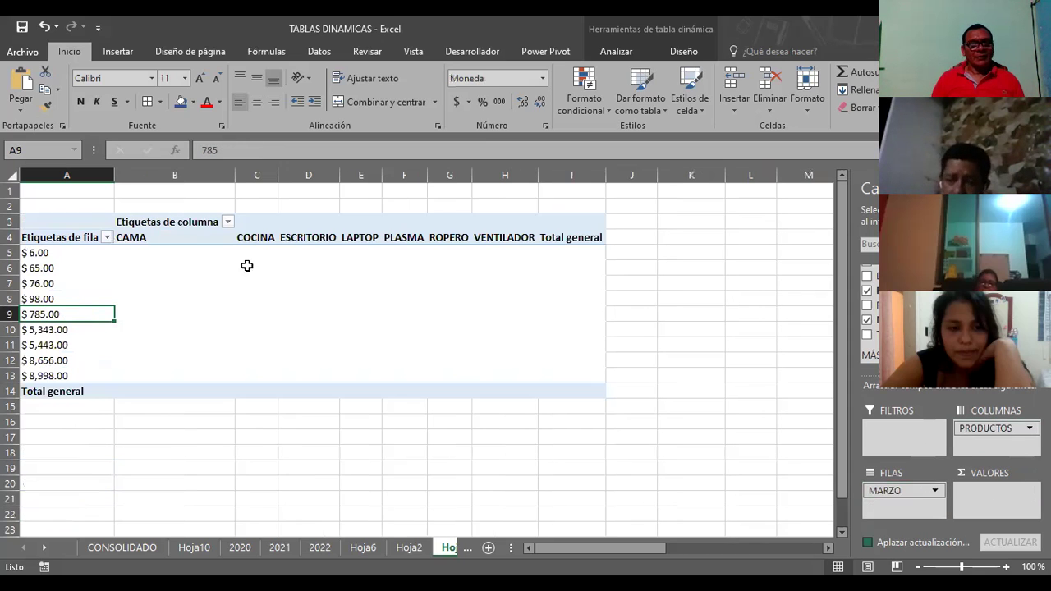
click(228, 222)
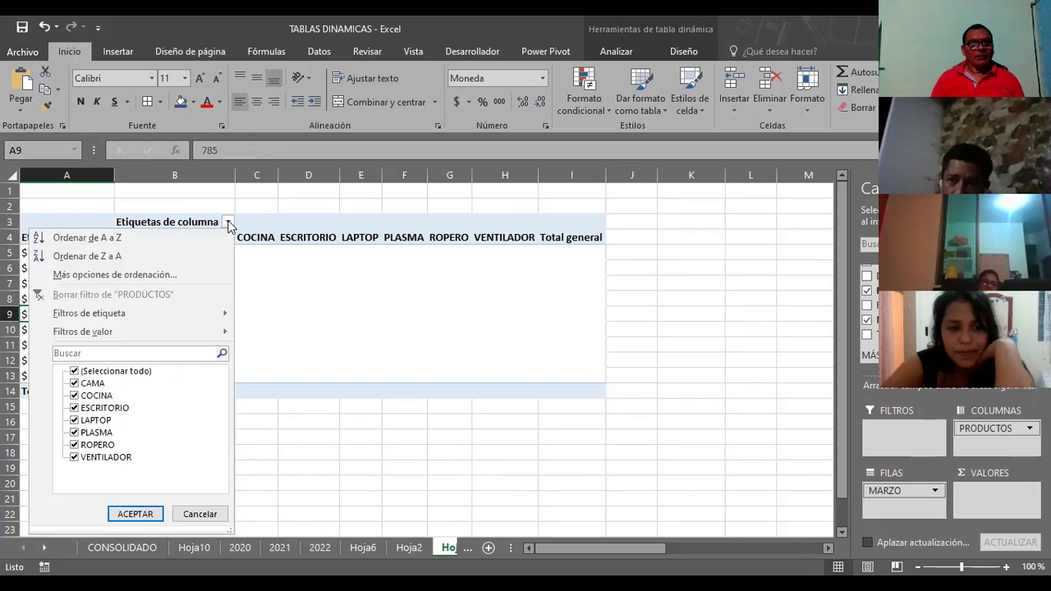
click(74, 371)
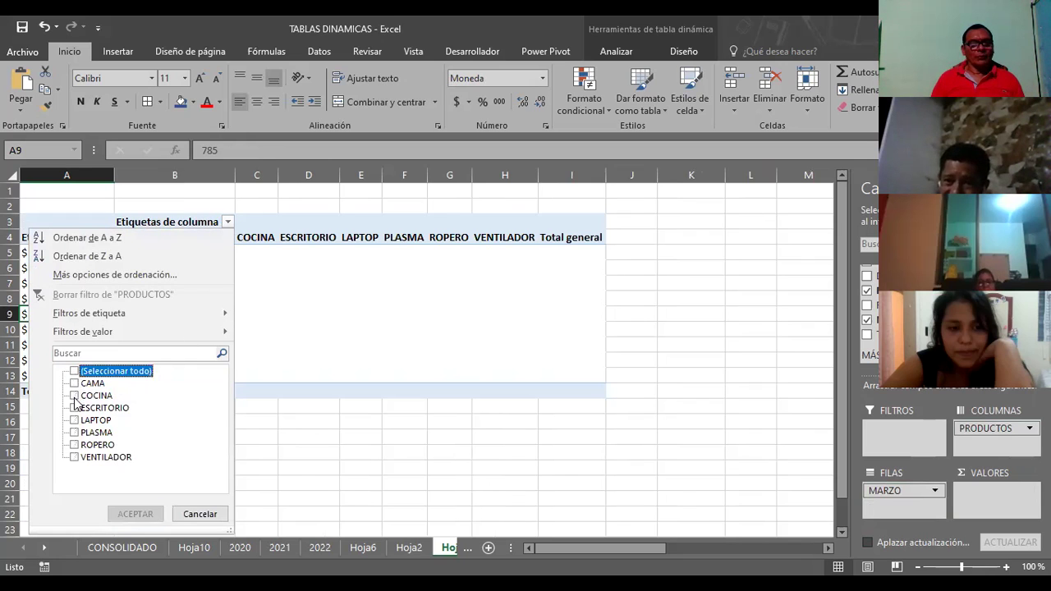
click(74, 396)
click(136, 514)
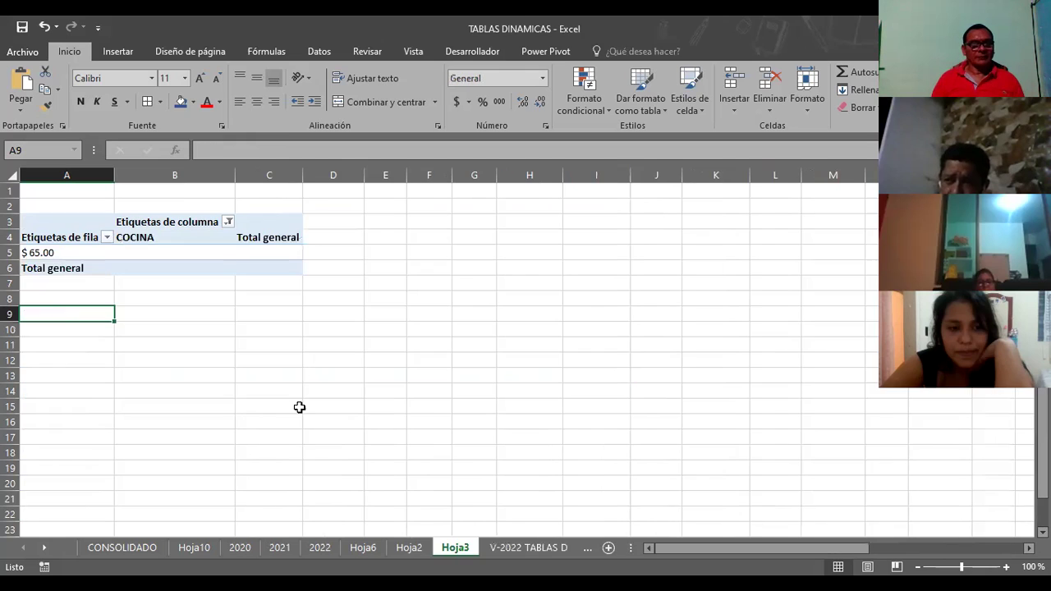
Step: Select cells in the COCINA column and row labels, then deselect the pivot
click(183, 238)
click(33, 253)
click(158, 237)
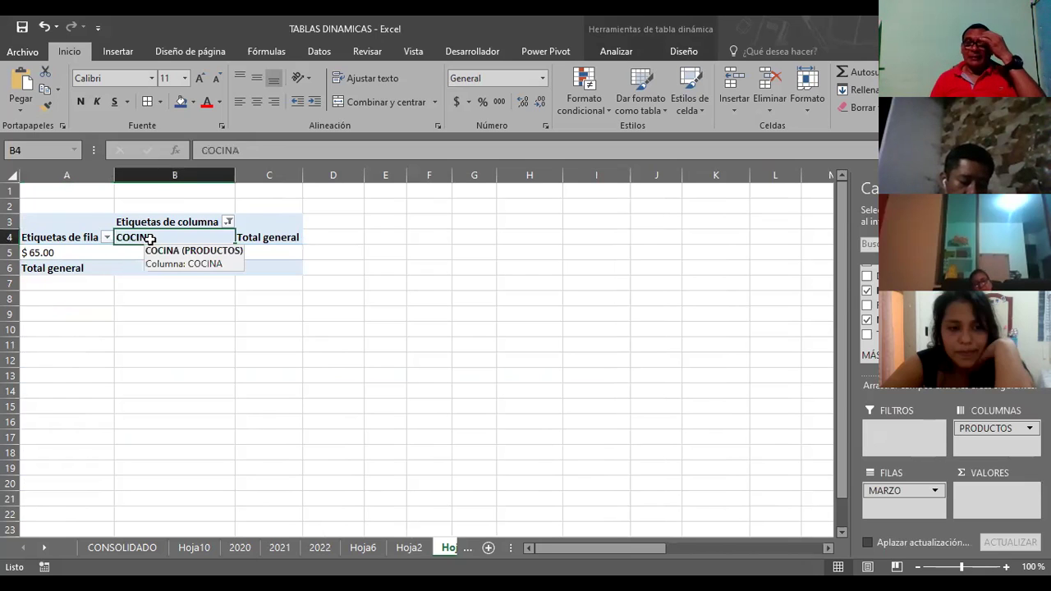
click(263, 344)
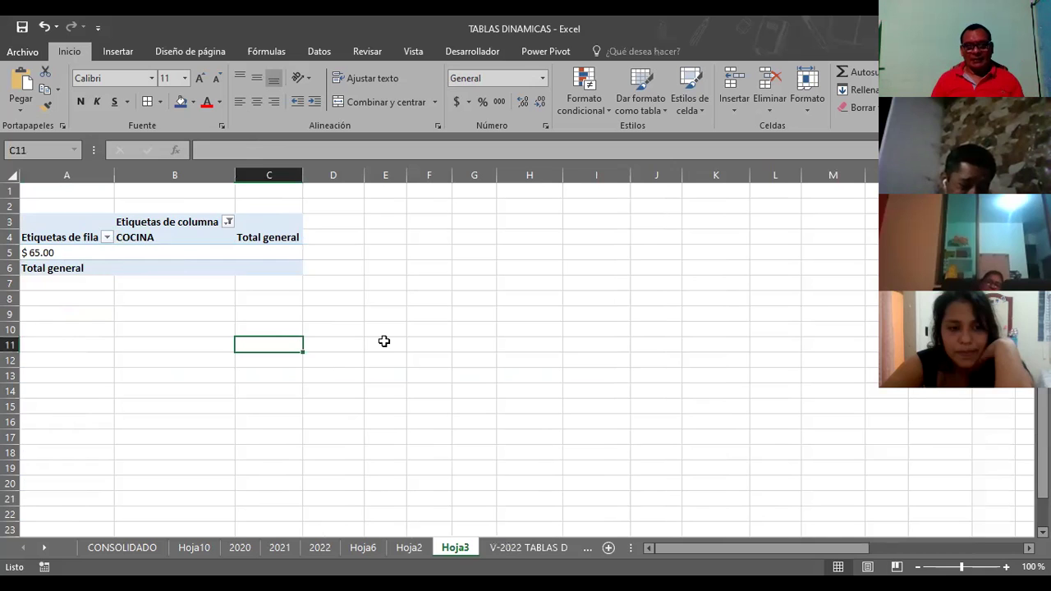
Step: On the 2022 sales sheet, hide the NOMBRE and DEPARTAMENTO columns
click(526, 549)
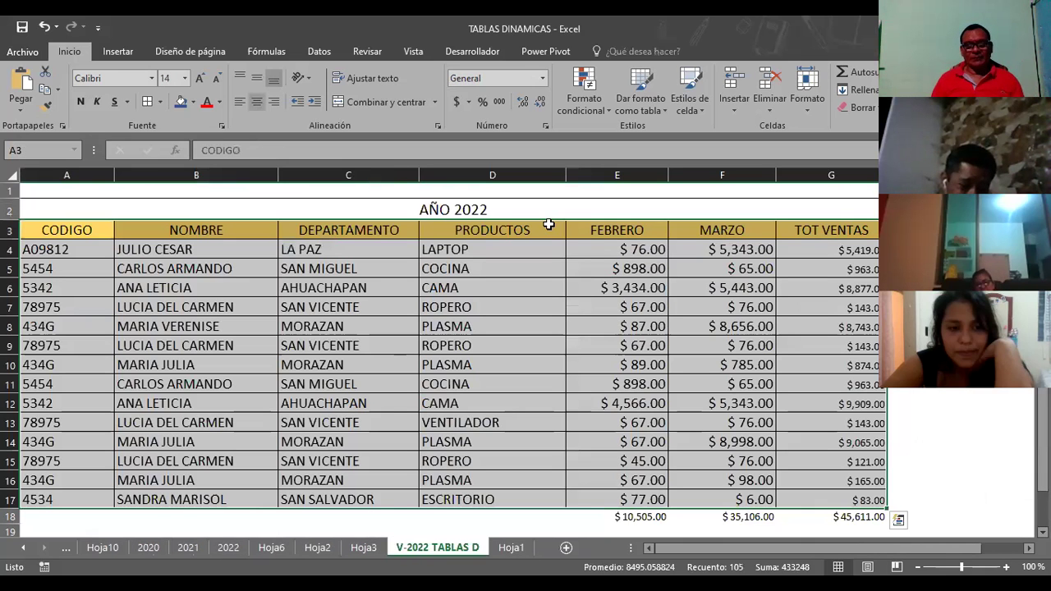
click(215, 249)
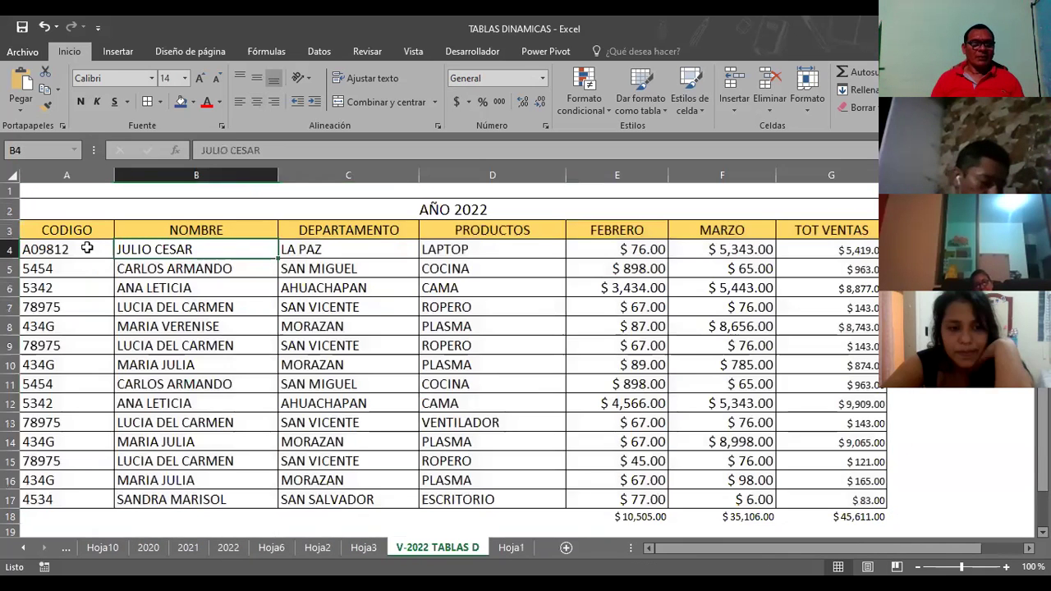
click(179, 231)
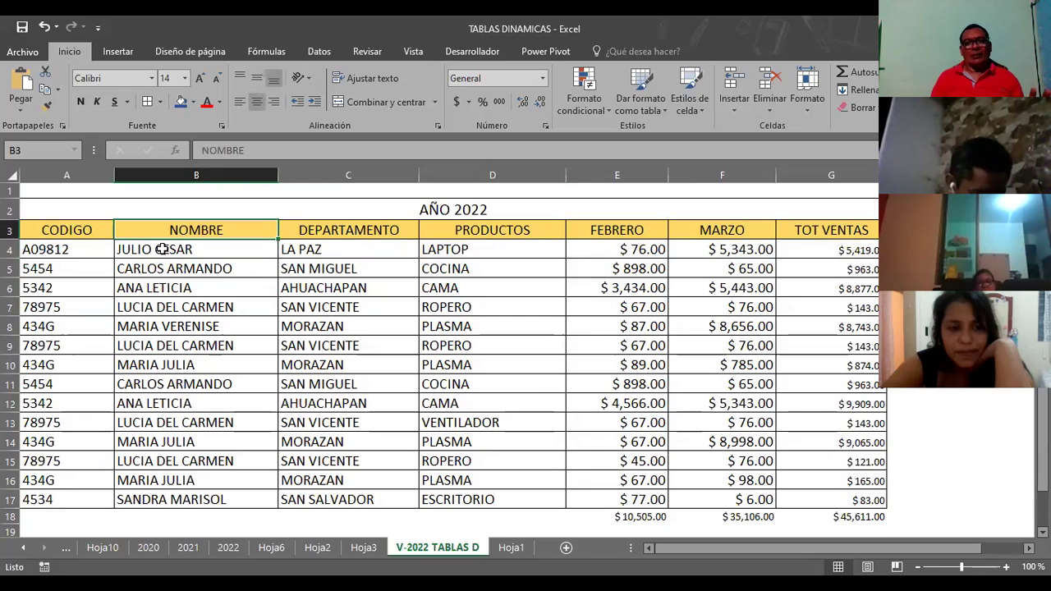
click(326, 235)
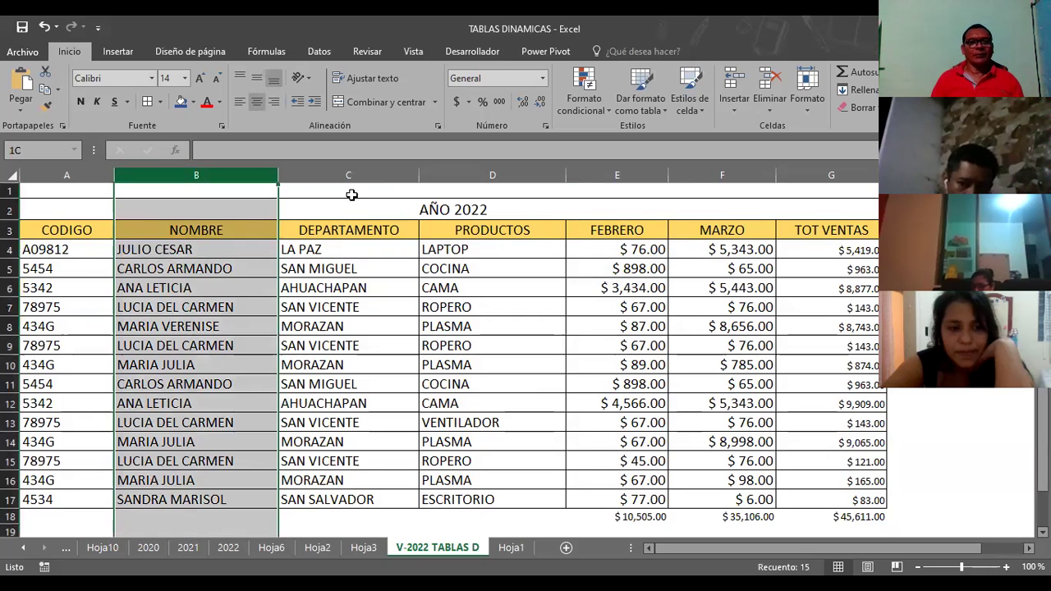
drag(184, 172, 352, 229)
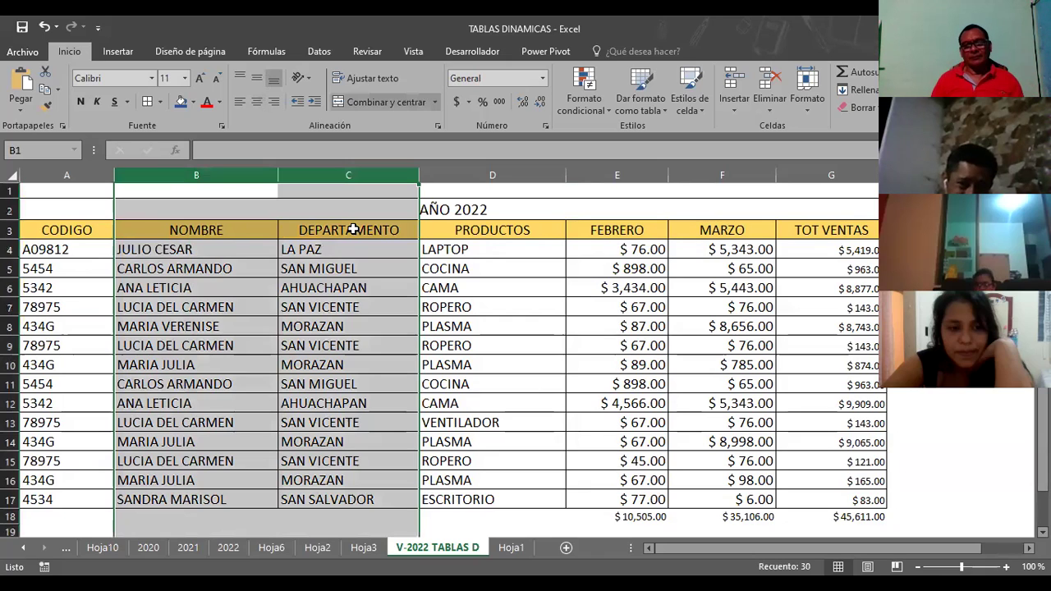
right_click(176, 174)
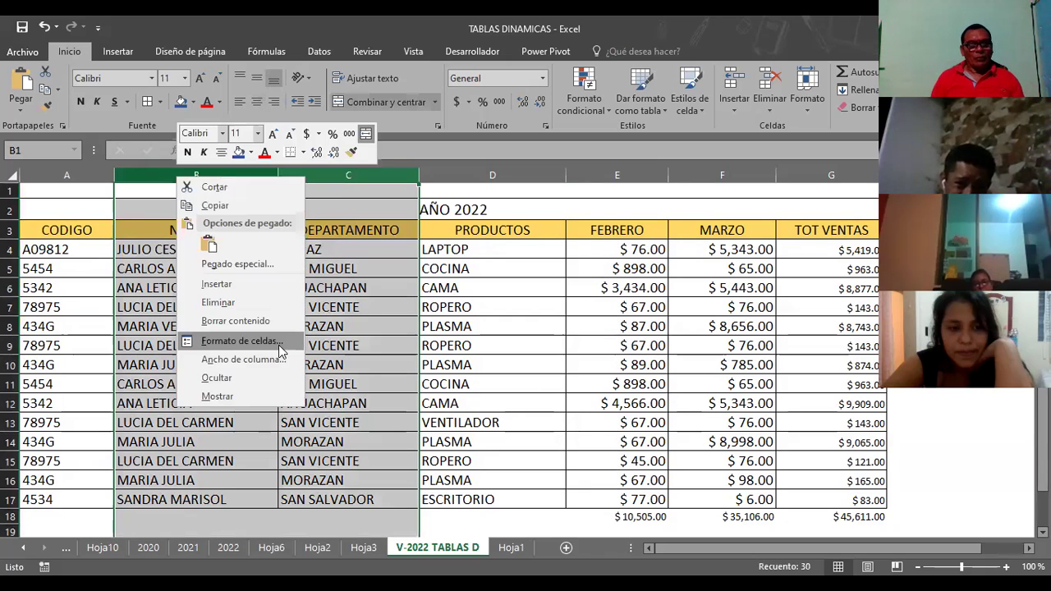
click(227, 384)
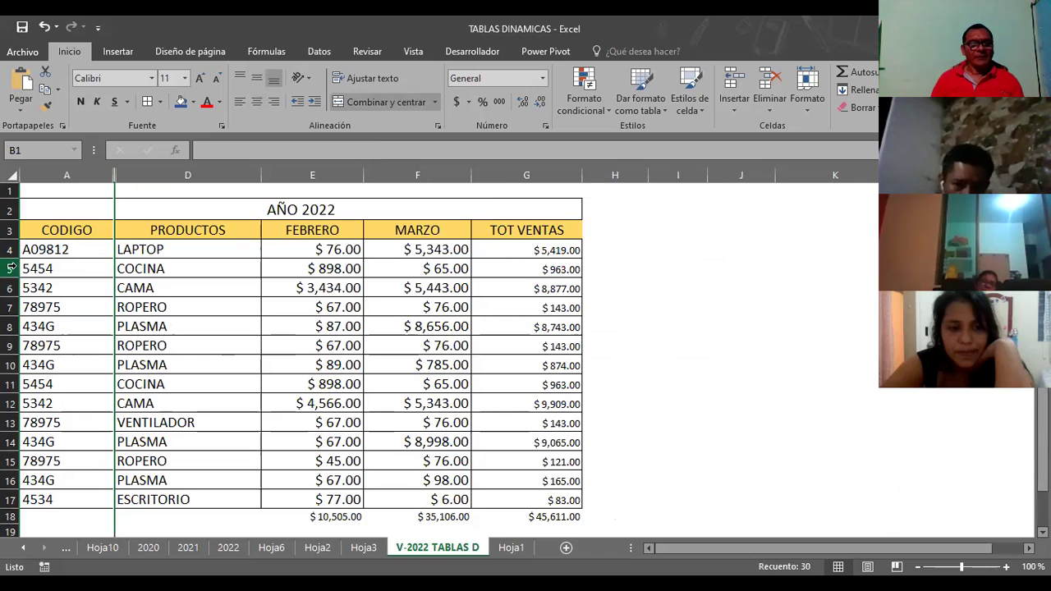
Step: Hide the CODIGO column as well
click(83, 175)
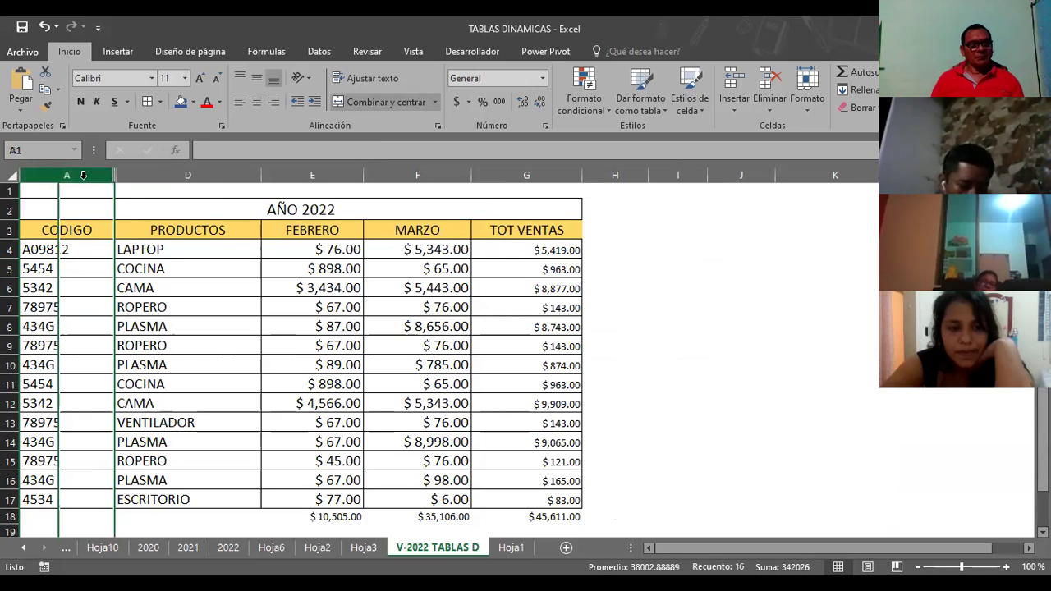
right_click(83, 175)
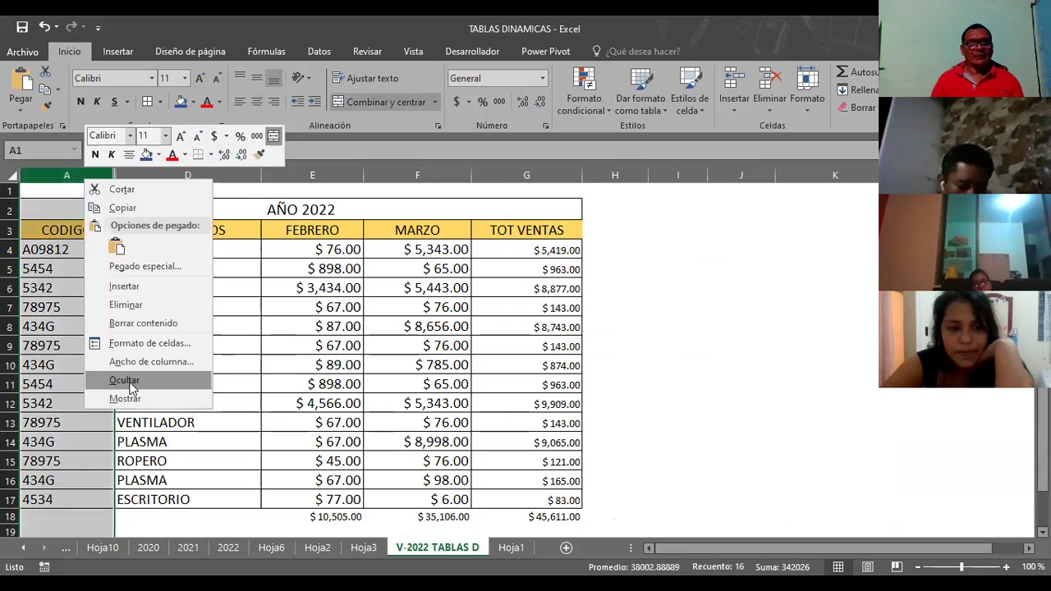
click(125, 380)
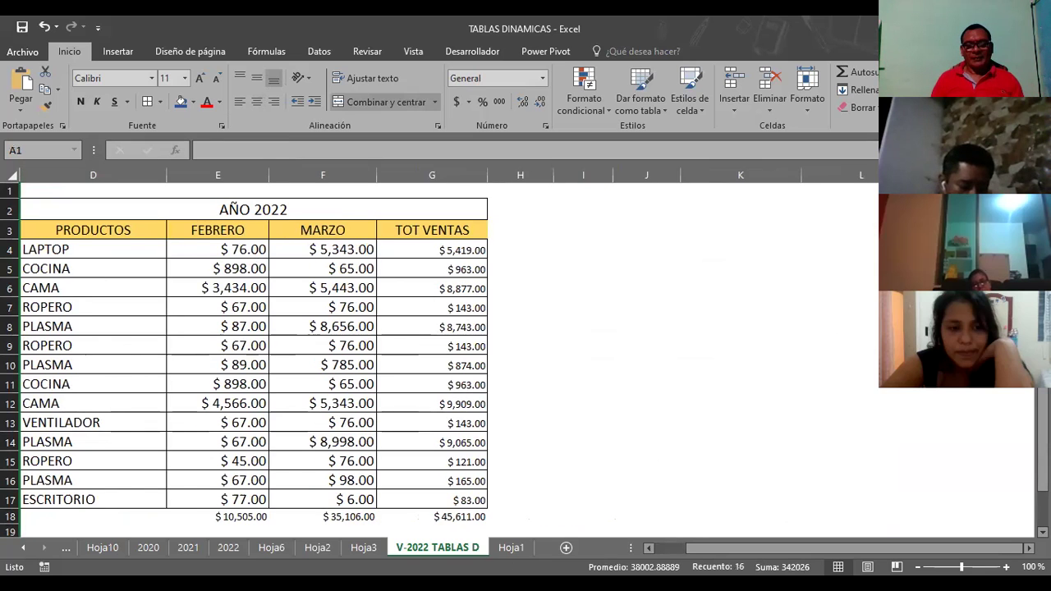
Step: Delete rows 1–11 on Hoja3 to remove the old pivot table
click(510, 550)
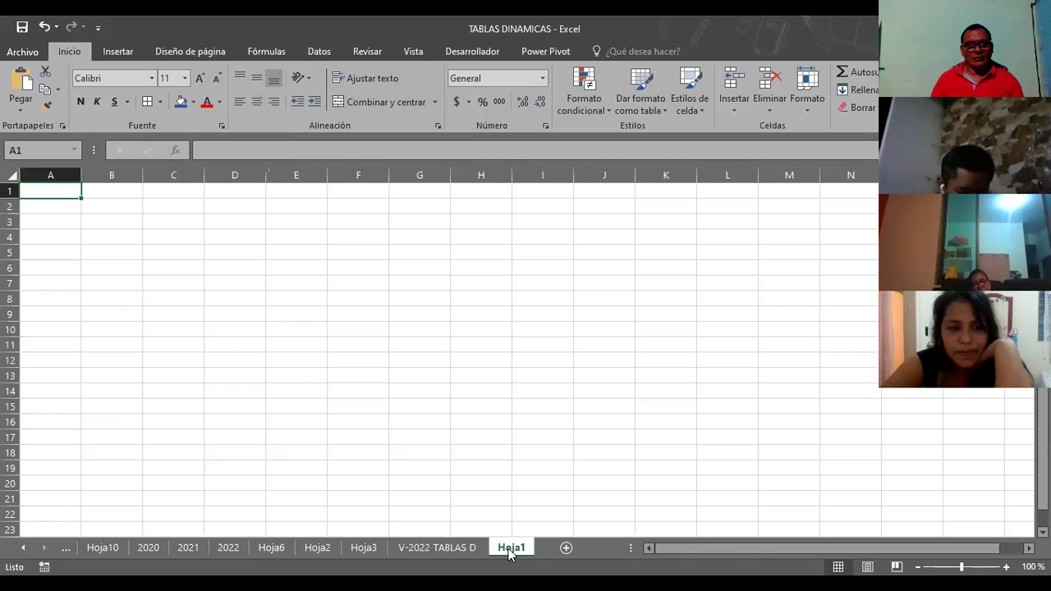
click(358, 557)
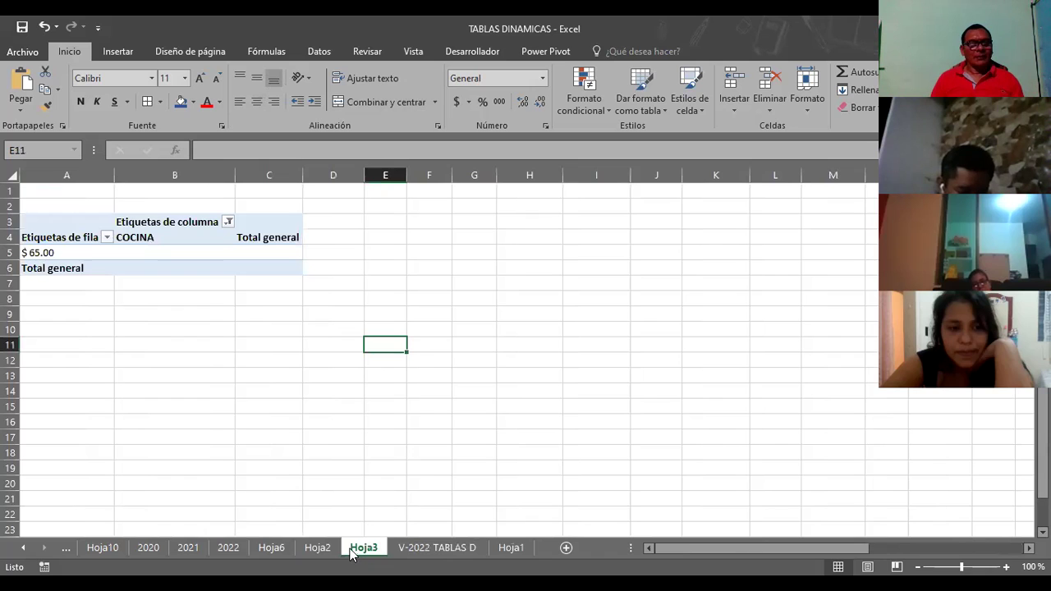
click(9, 191)
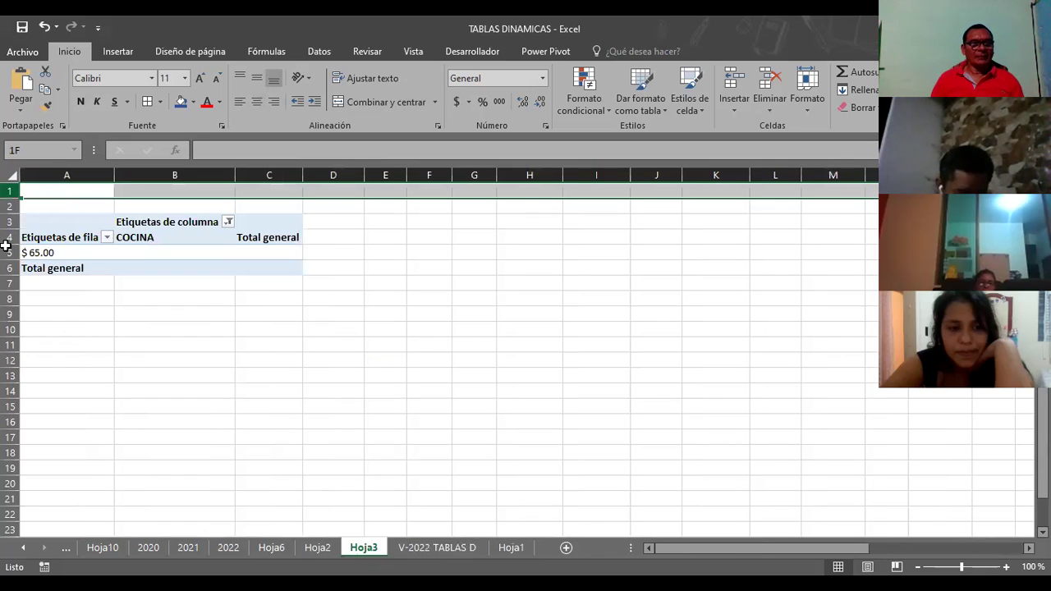
drag(8, 333, 10, 344)
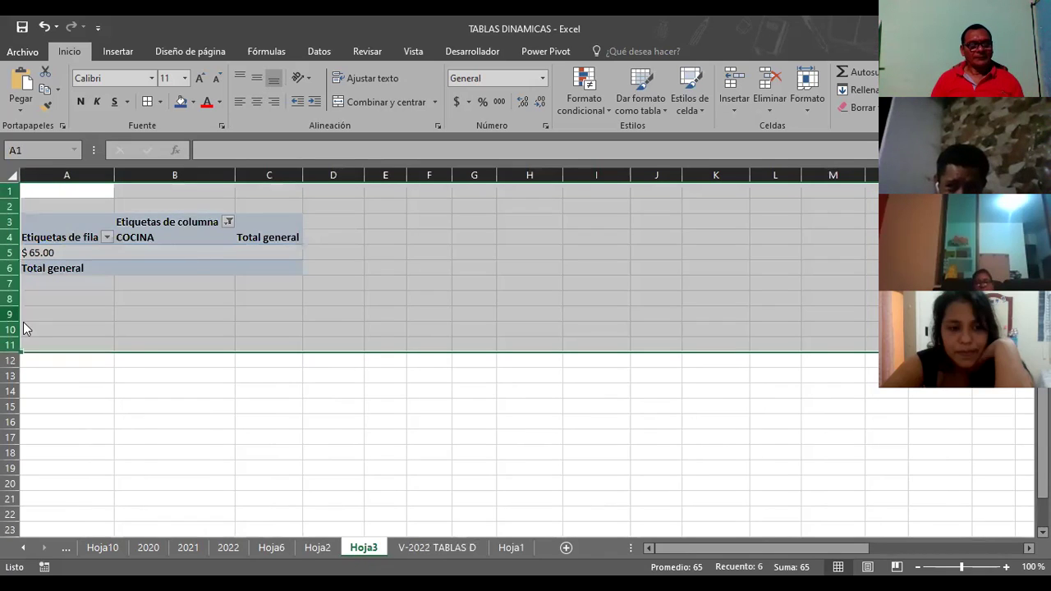
right_click(23, 322)
click(85, 437)
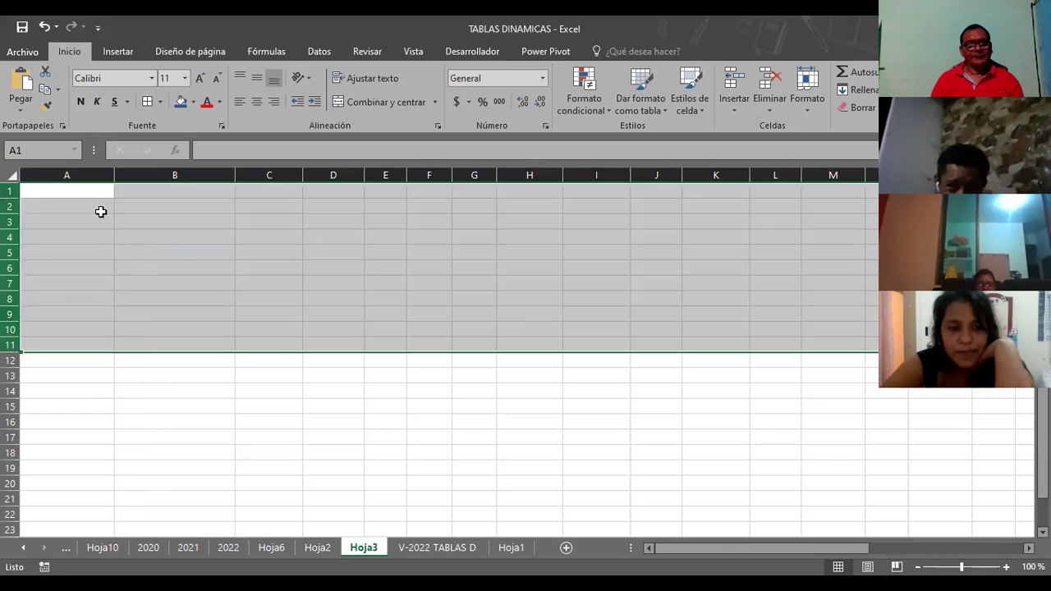
click(75, 195)
Step: Insert a new pivot table sourced from 'V-2022 TABLAS D'!D3:G17
click(118, 51)
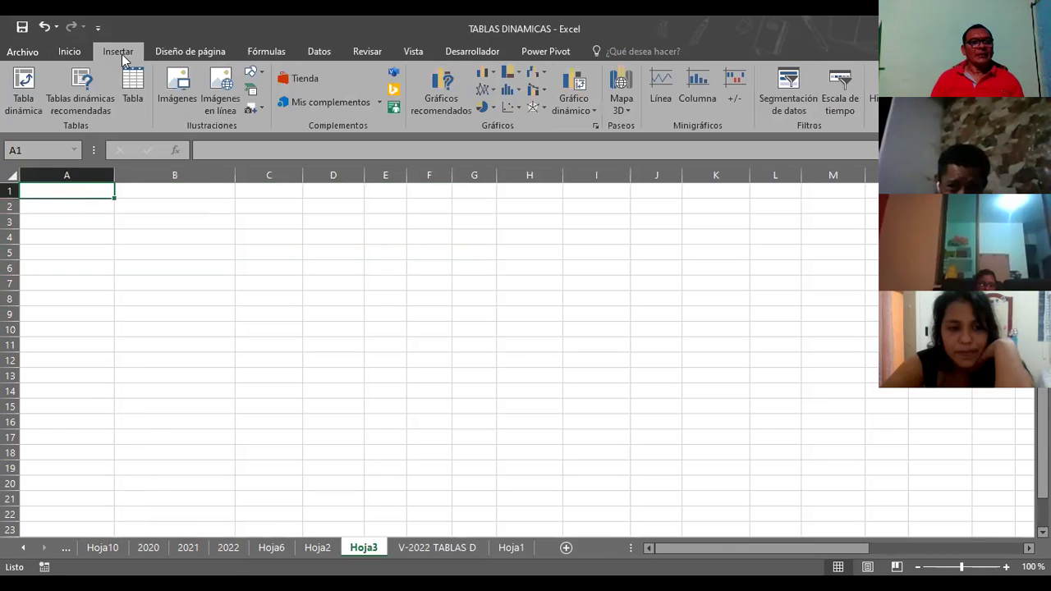
click(23, 86)
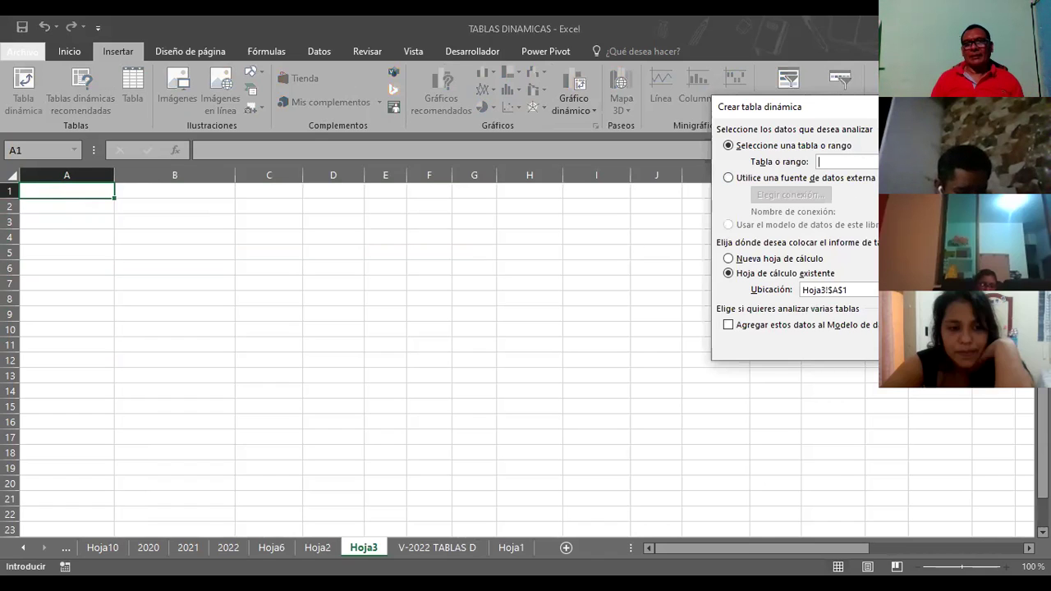
click(940, 162)
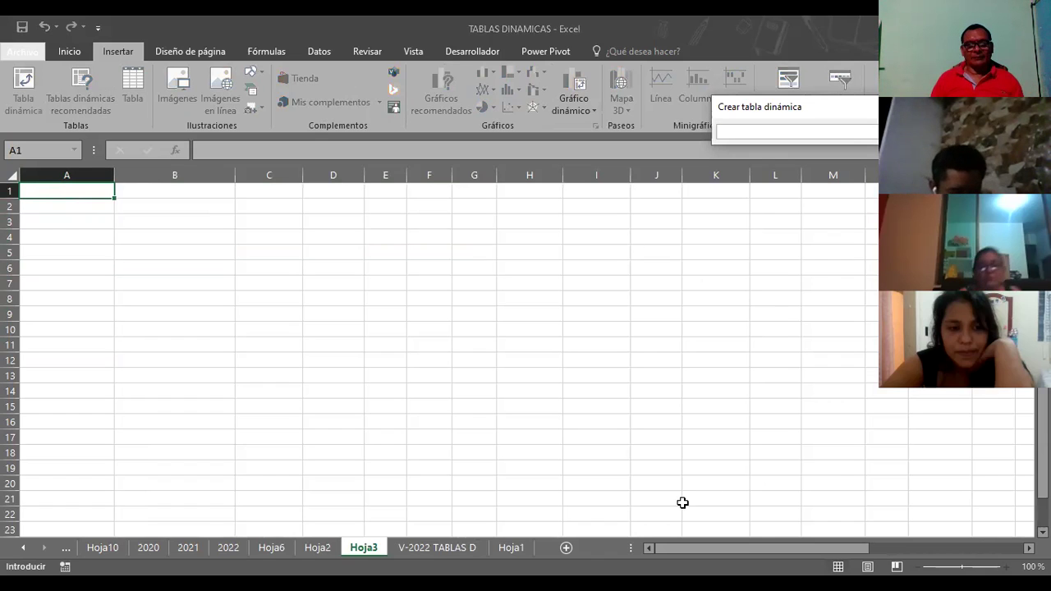
click(425, 547)
click(78, 231)
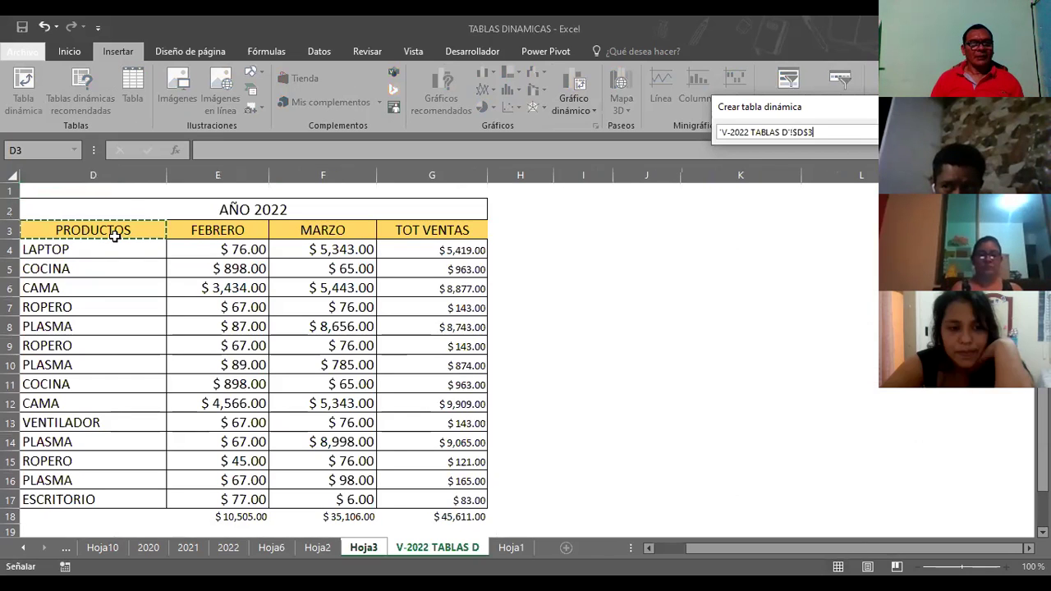
key(ctrl+shift+Down)
key(ctrl+shift+Right)
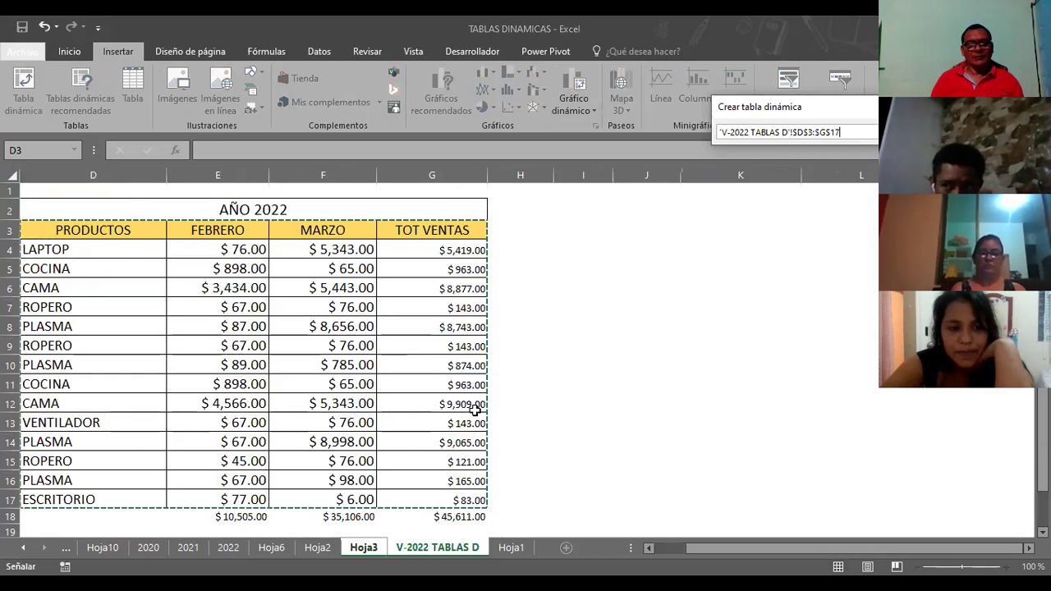
key(Return)
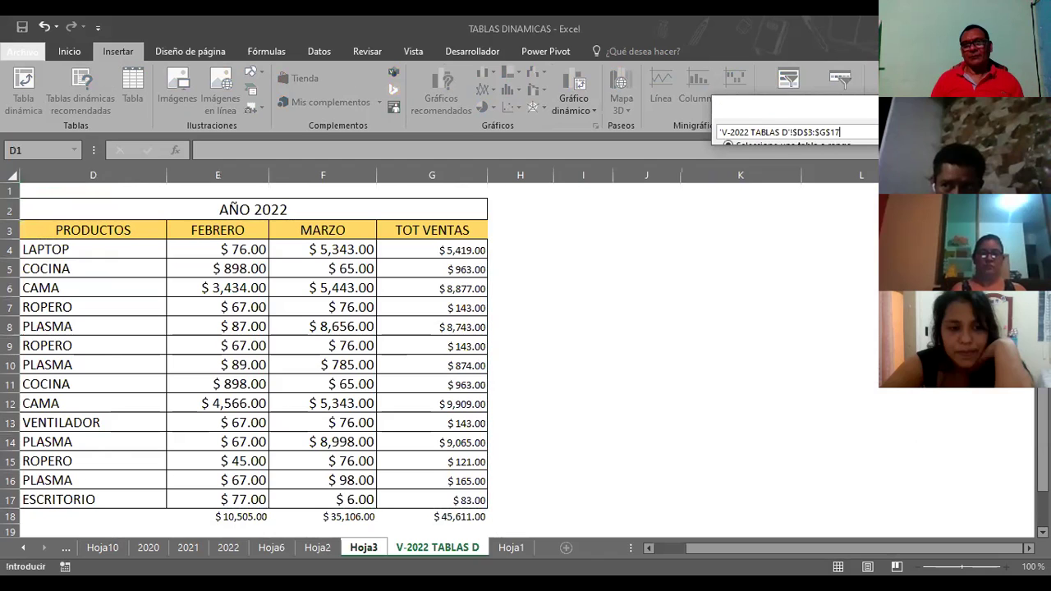
Step: Place the new pivot table on a new worksheet and create it
click(731, 258)
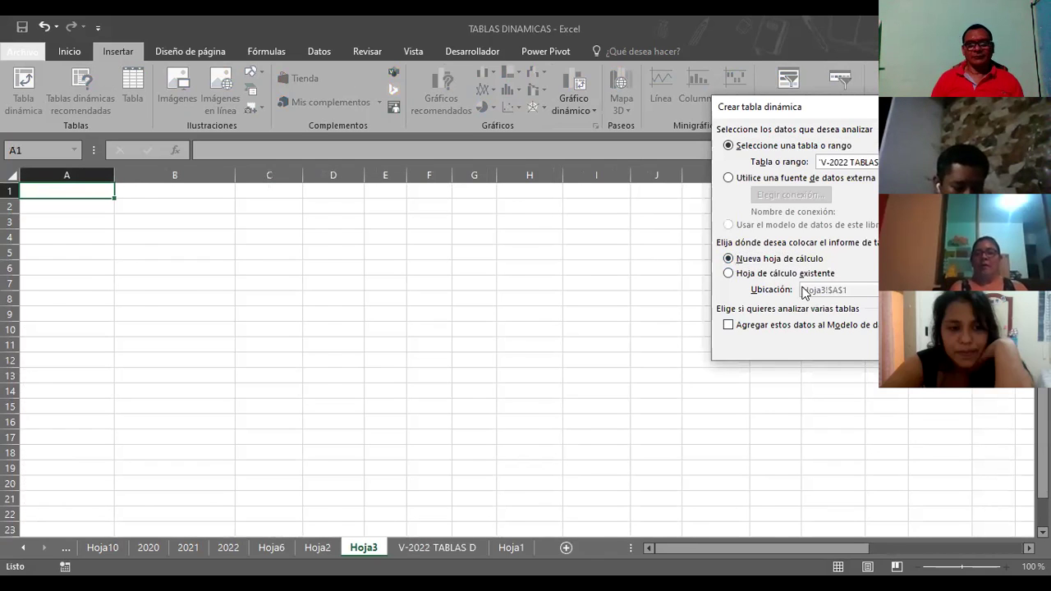
key(Return)
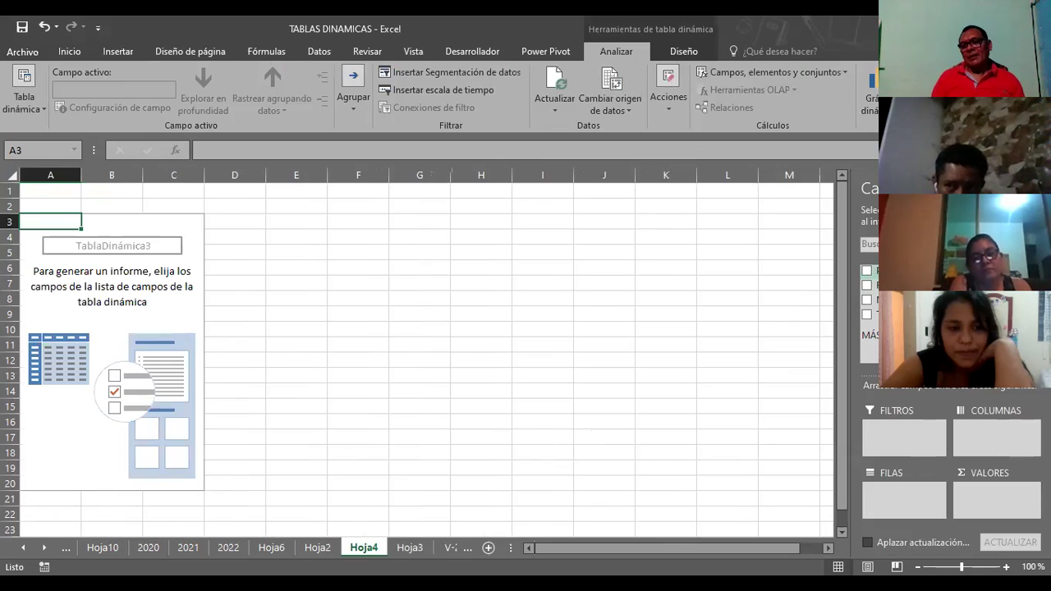
Step: Add PRODUCTOS and then TOT VENTAS as column fields of the Hoja4 pivot table
drag(883, 270, 989, 436)
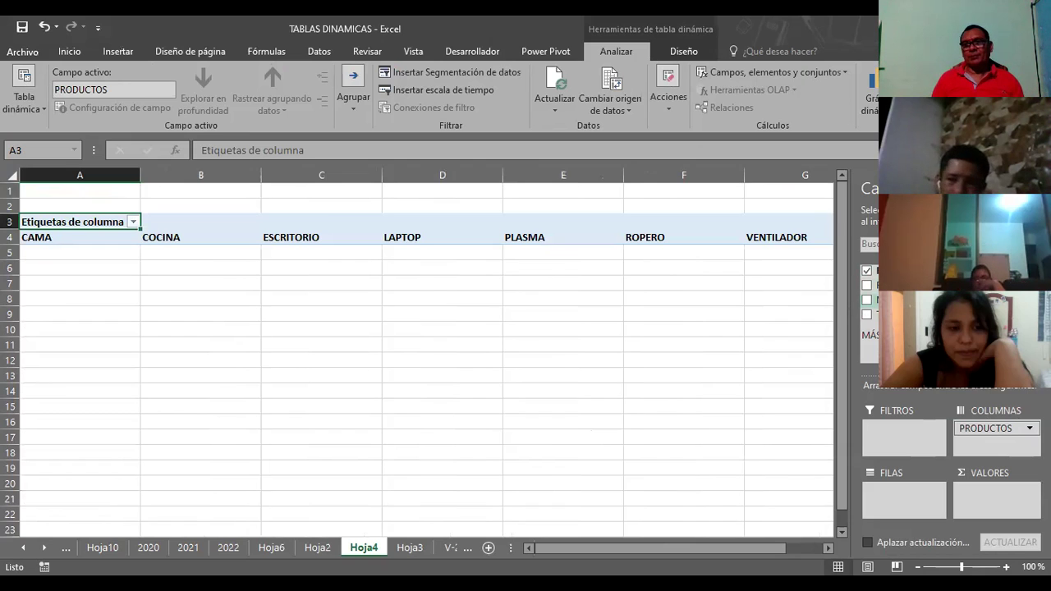
drag(975, 390, 982, 444)
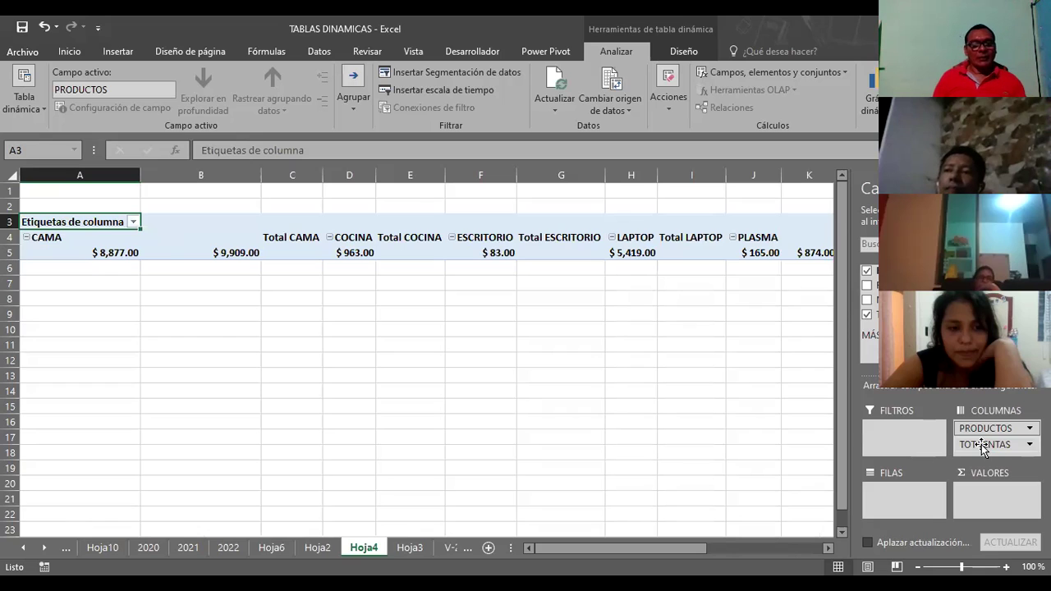
click(133, 222)
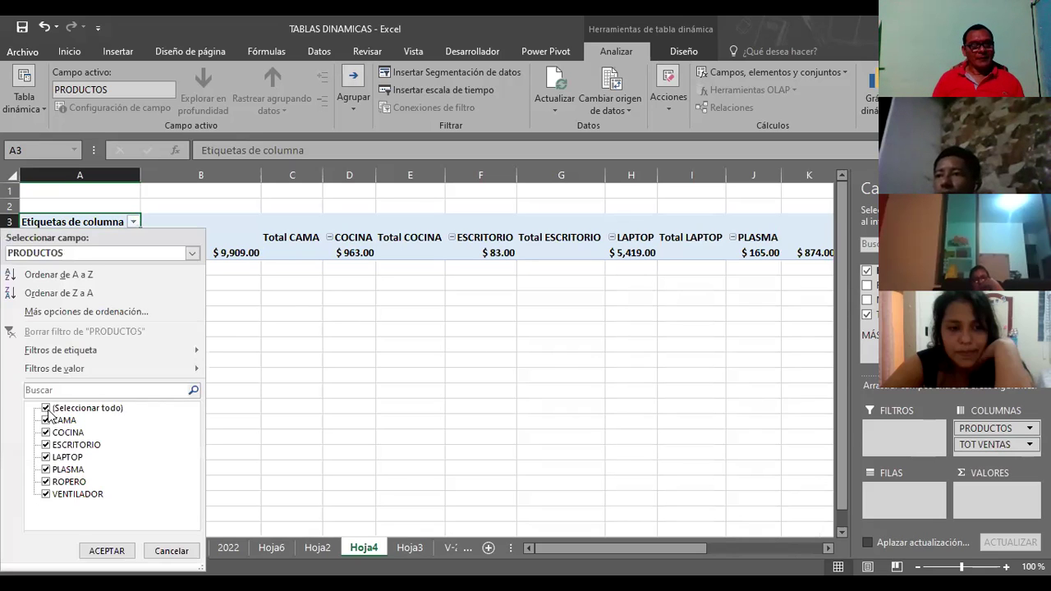
Step: Filter the pivot's column labels to PLASMA only, then return to the V-2022 TABLAS D sheet
click(46, 408)
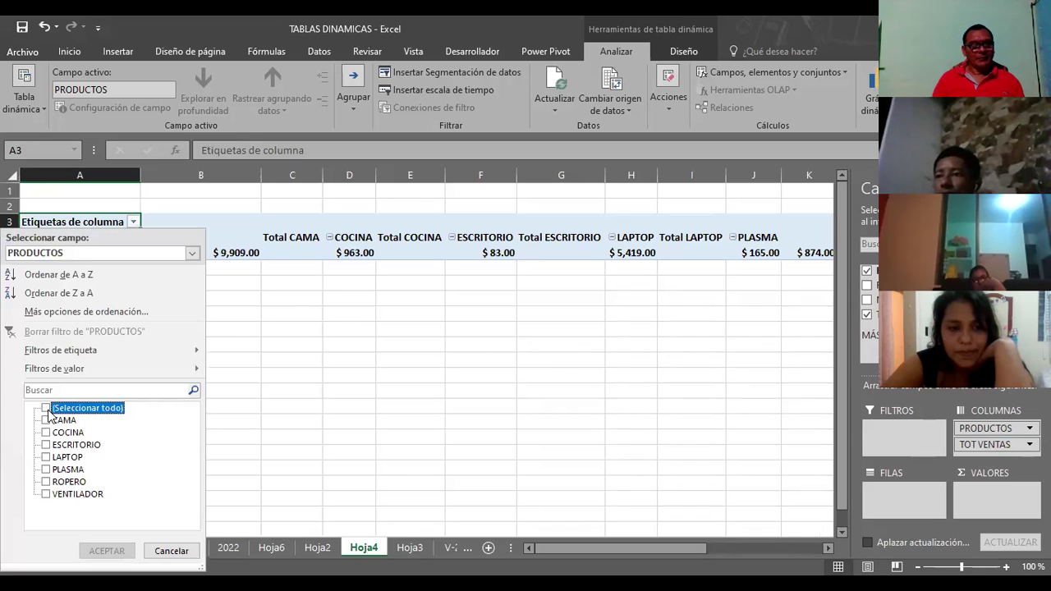
click(46, 470)
click(122, 551)
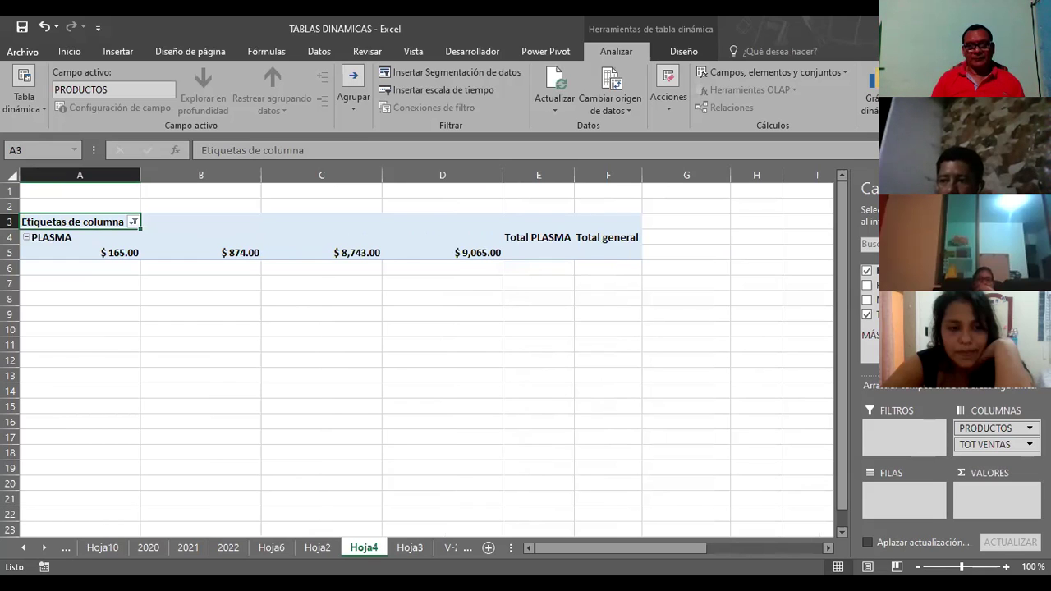
click(450, 547)
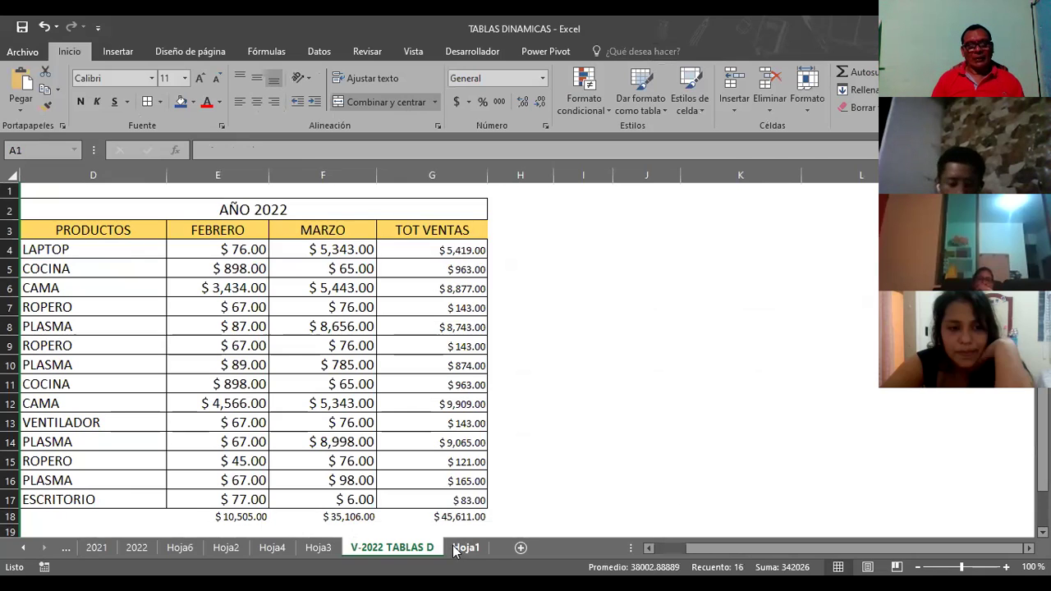
click(460, 548)
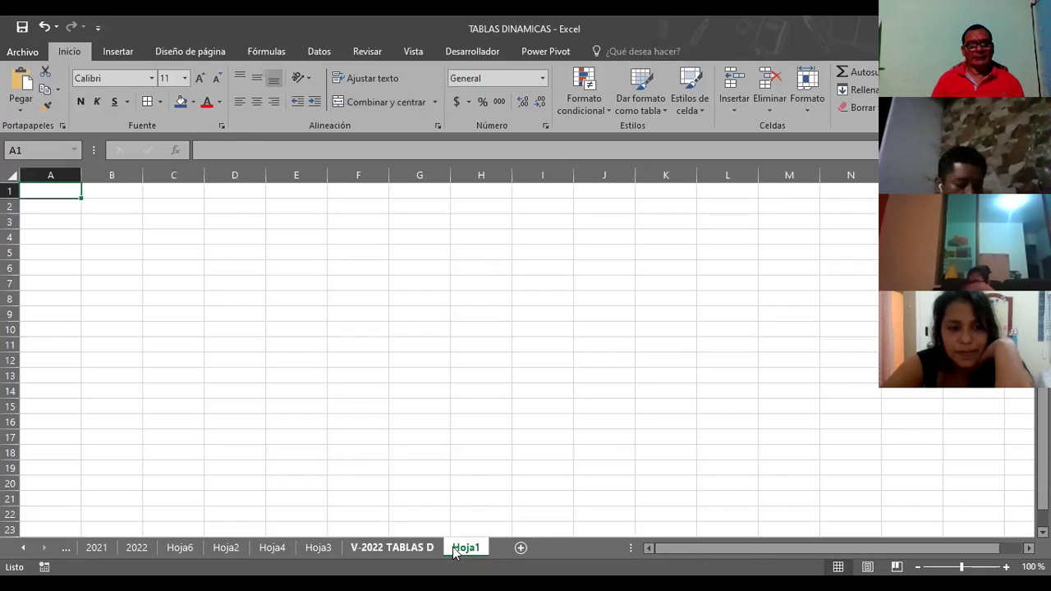
click(317, 550)
click(273, 549)
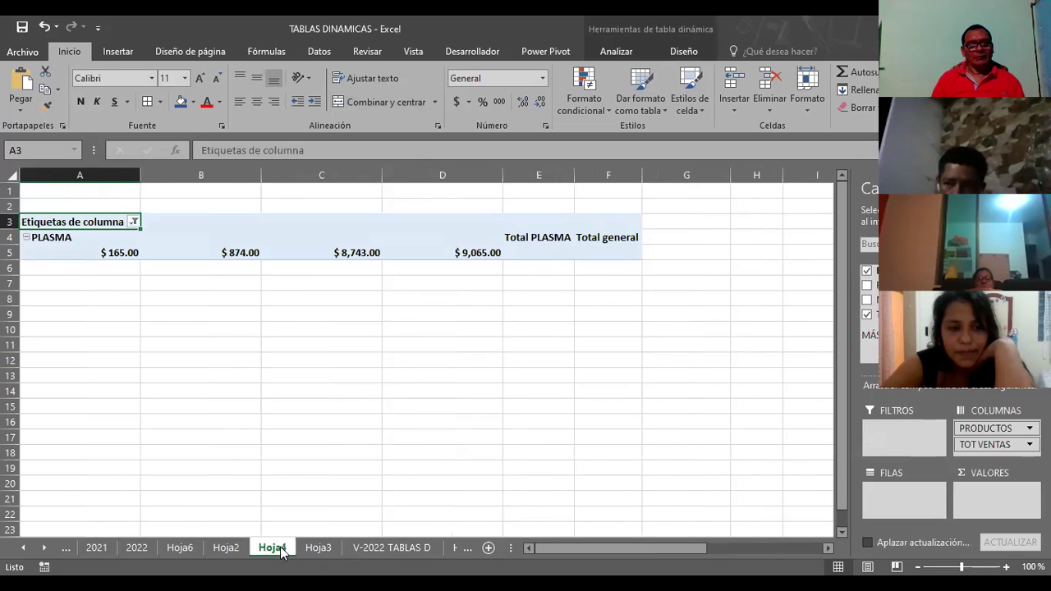
click(202, 205)
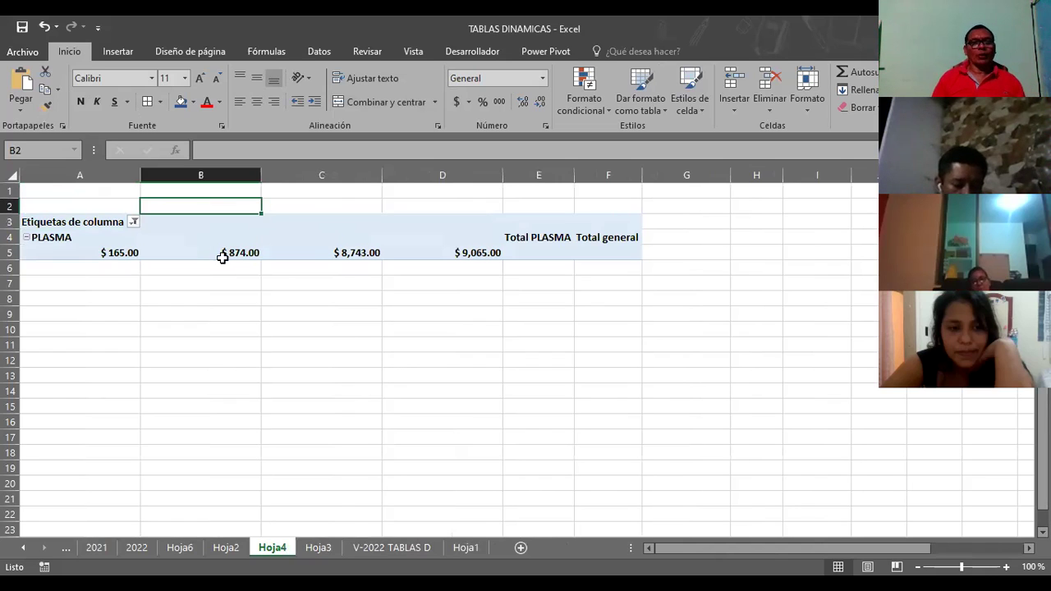
mouse_move(236, 253)
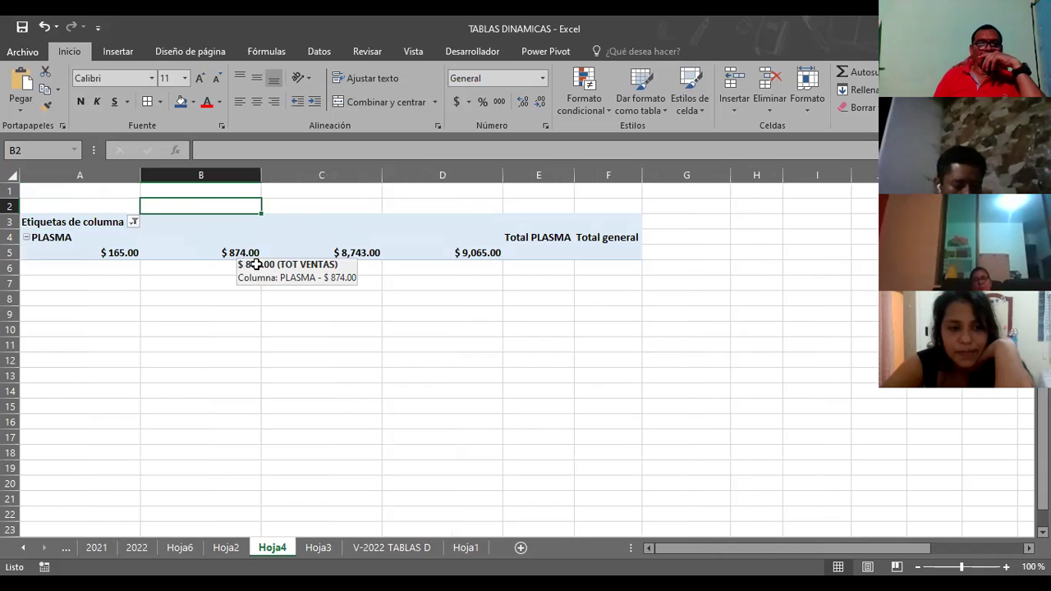
click(202, 260)
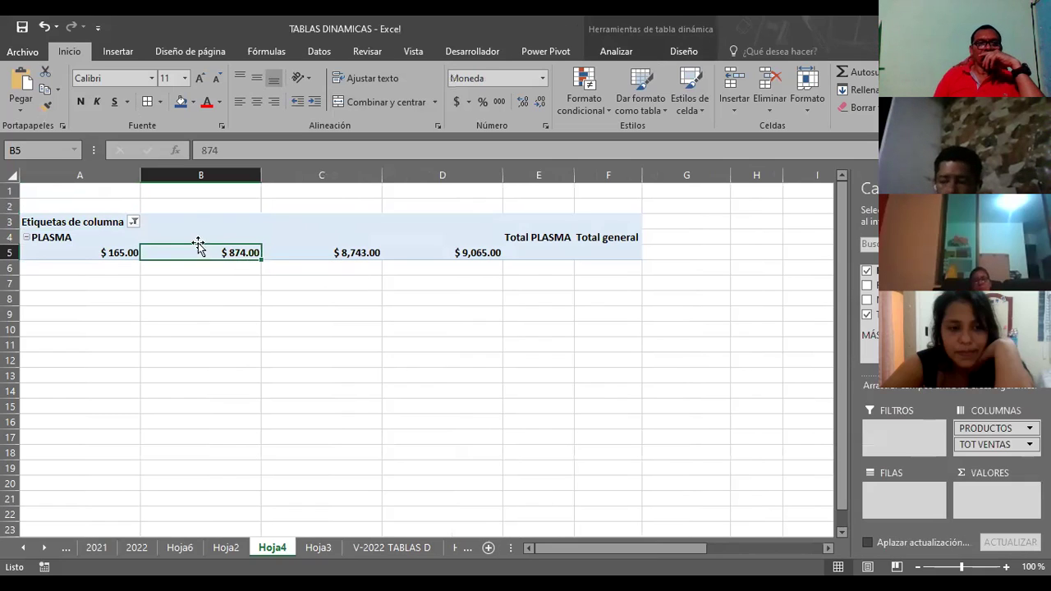
click(200, 223)
click(103, 230)
click(181, 242)
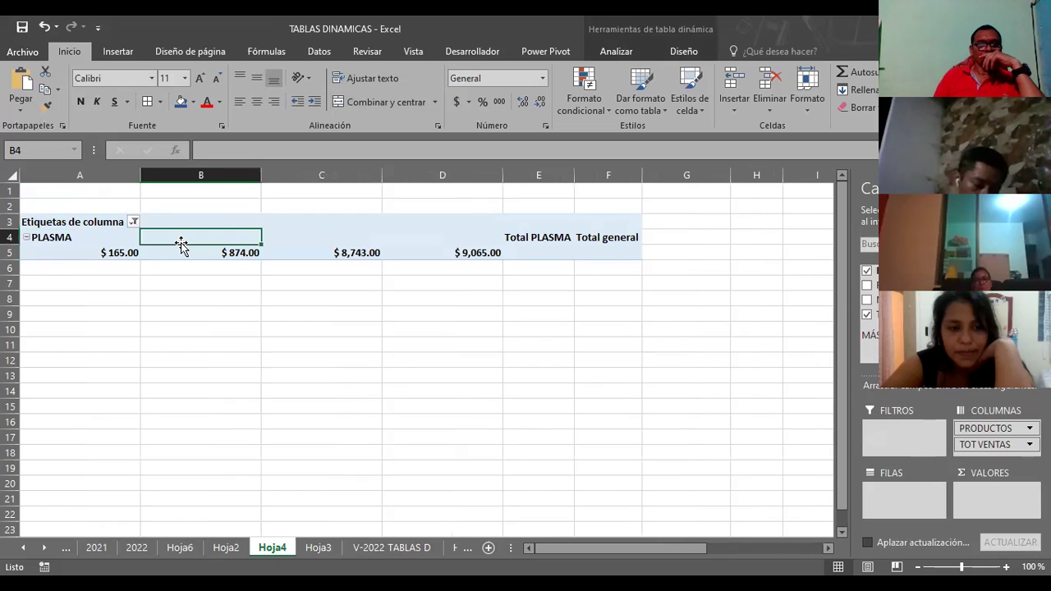
click(188, 252)
mouse_move(187, 253)
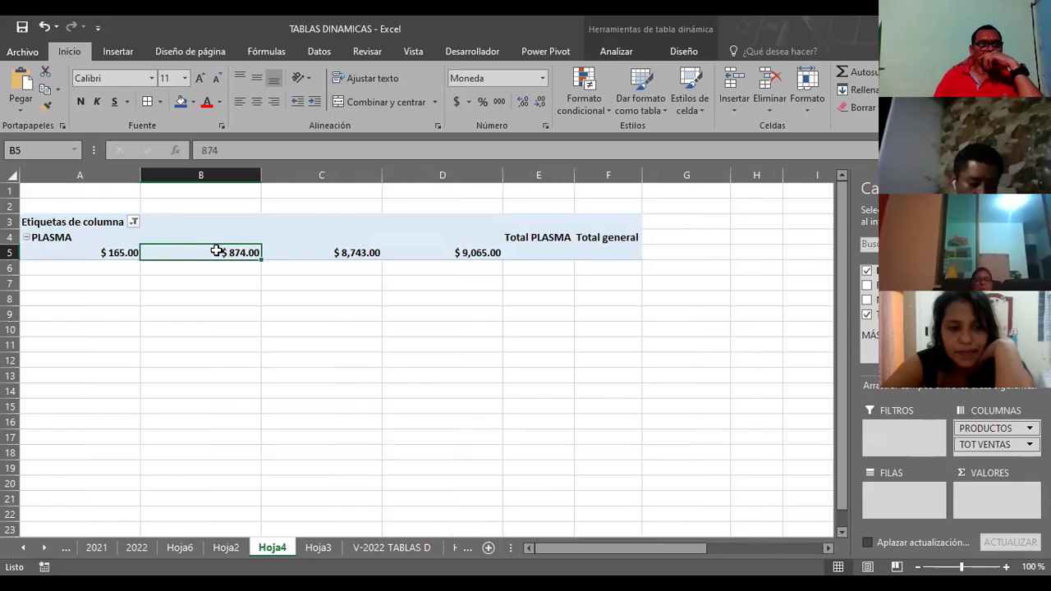
click(322, 256)
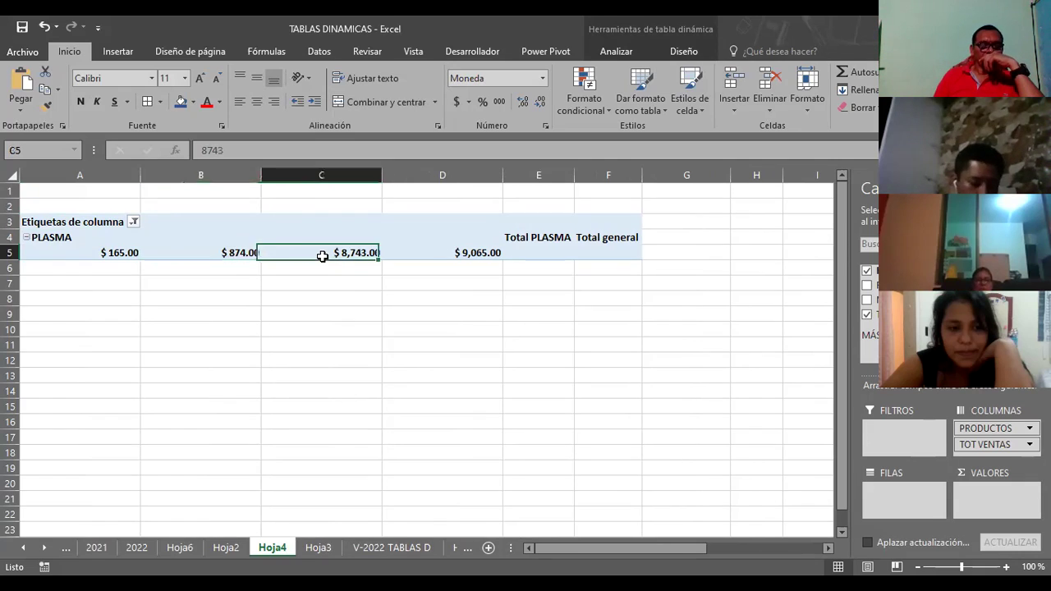
click(223, 252)
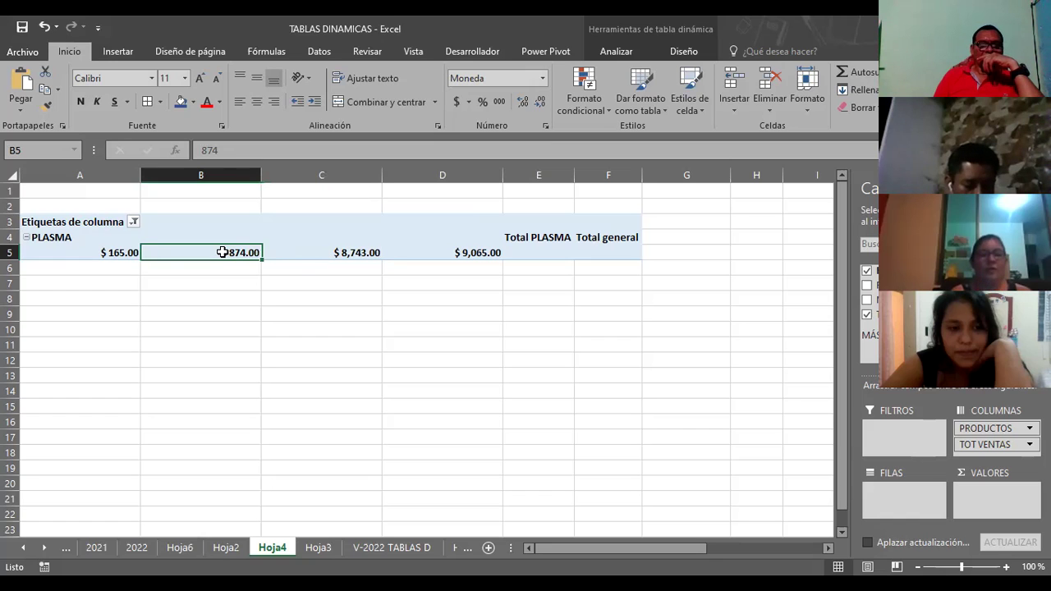
mouse_move(222, 252)
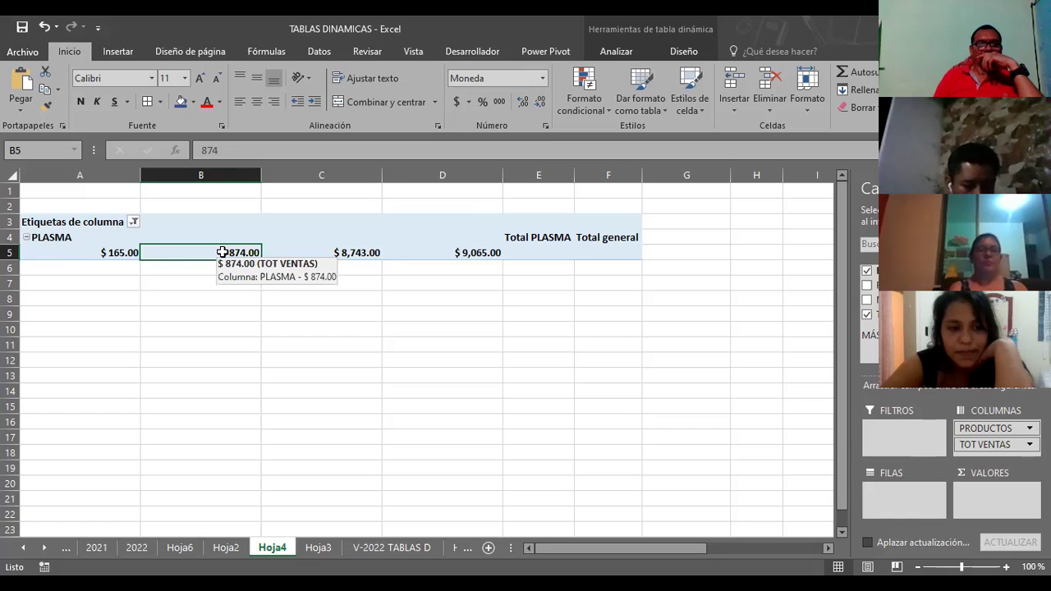
click(329, 253)
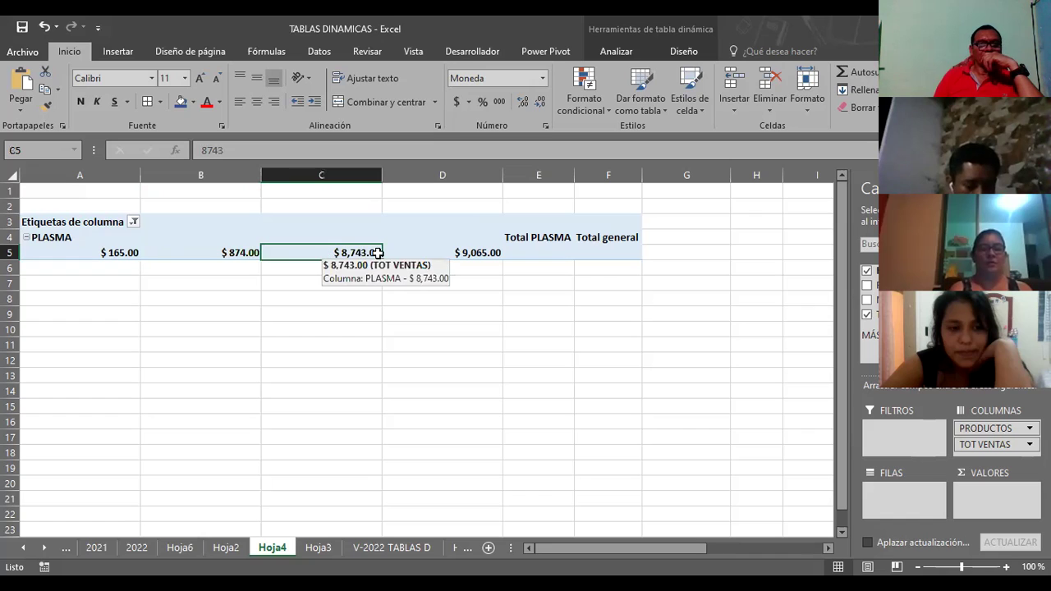
click(454, 256)
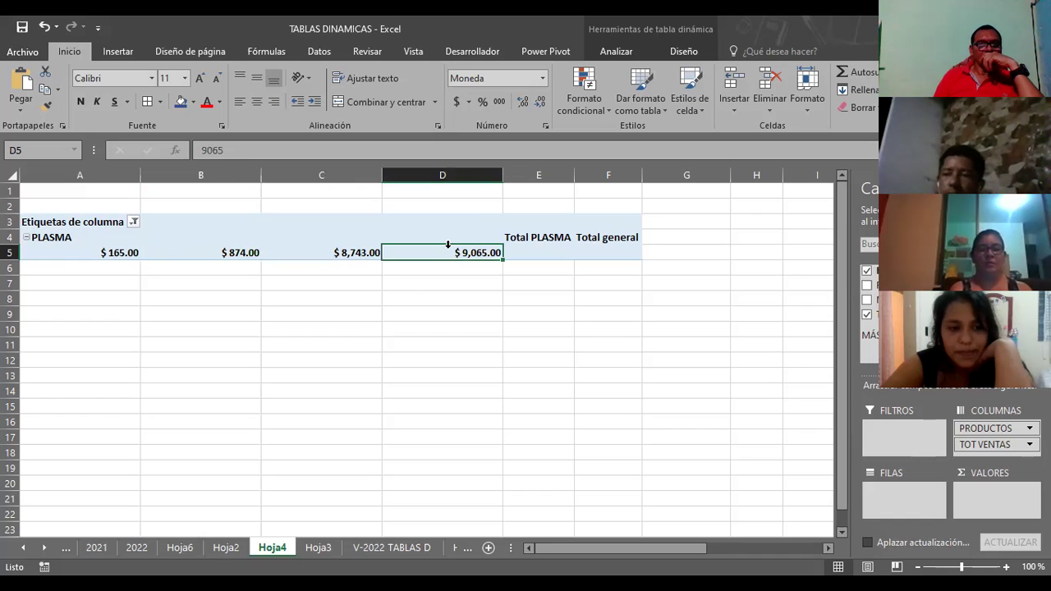
mouse_move(425, 254)
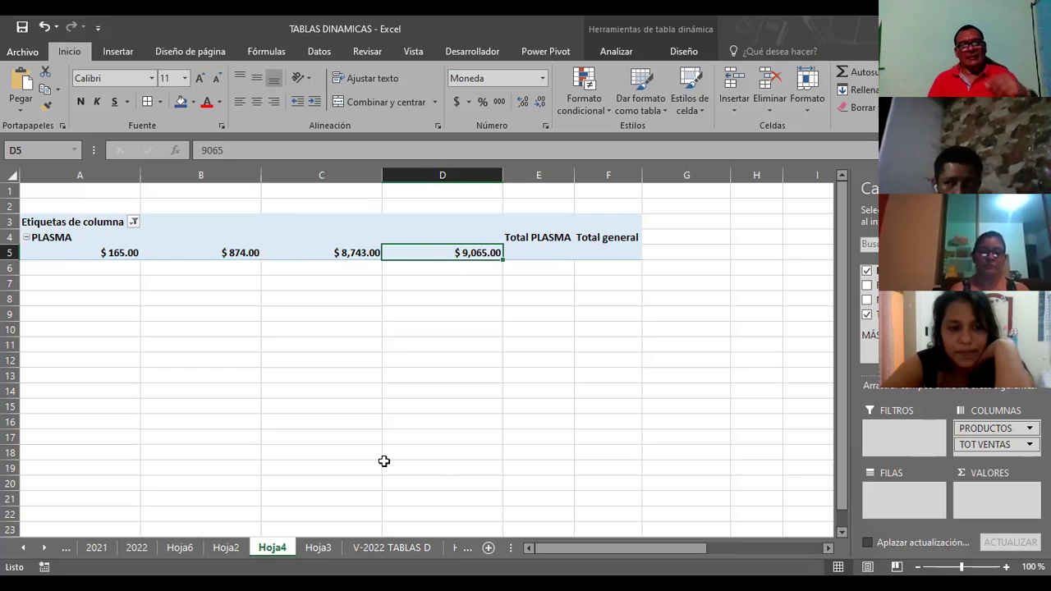
Step: Check the CAMA row's FEBRERO 3,434 and TOT VENTAS calculation on V-2022 TABLAS D, then go to Hoja1
click(404, 554)
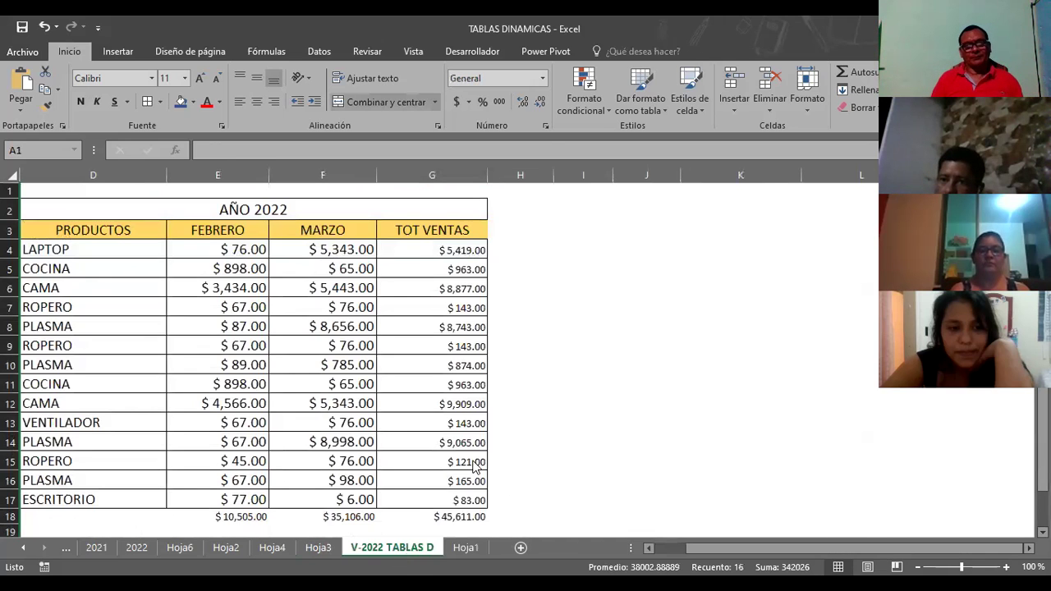
scroll(611, 344, down, 3)
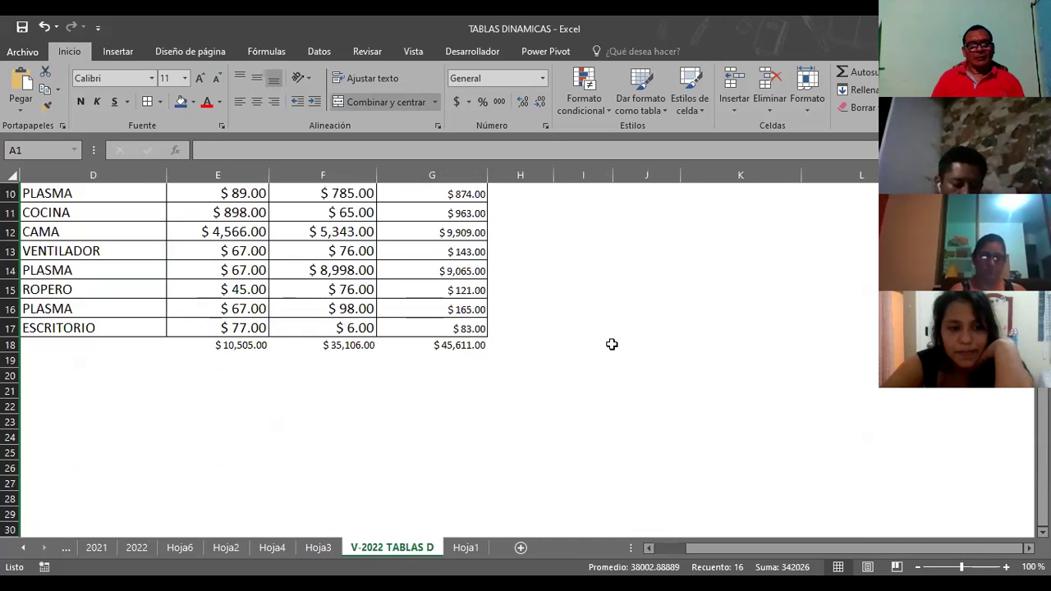
scroll(612, 344, up, 2)
scroll(610, 331, up, 1)
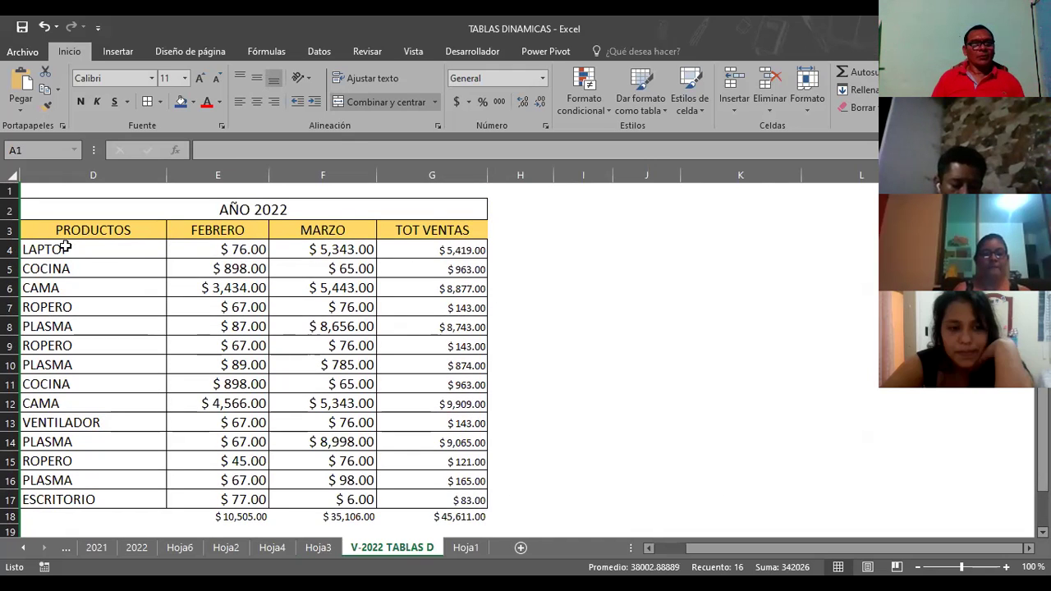
click(45, 289)
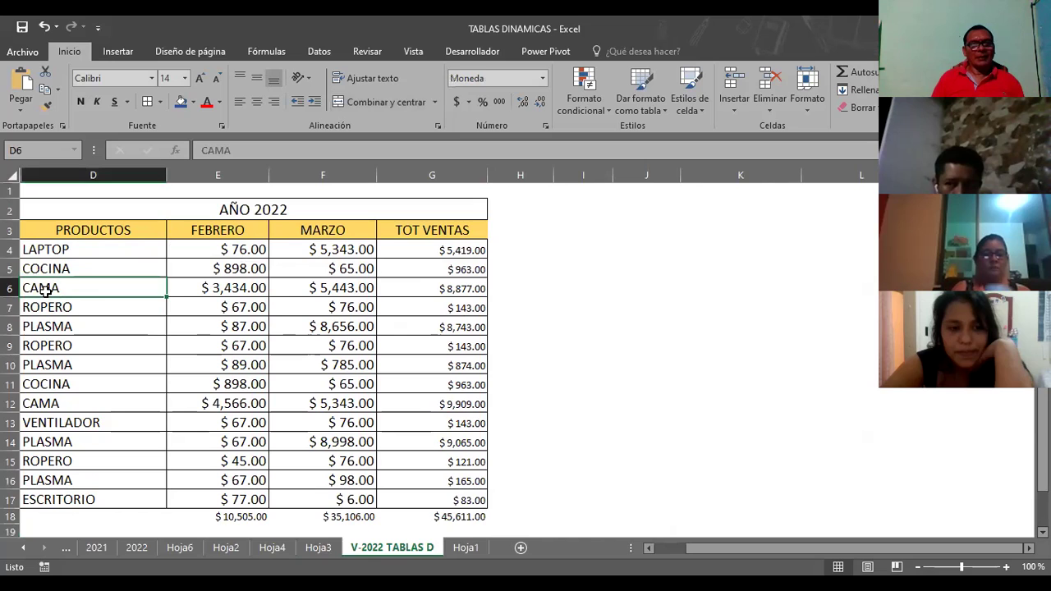
click(193, 290)
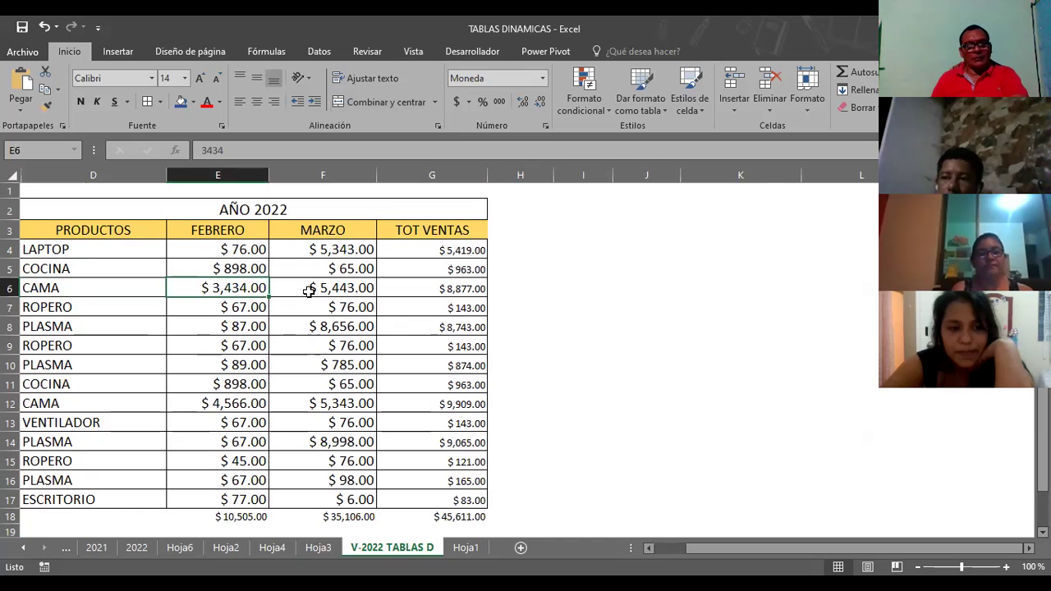
click(431, 287)
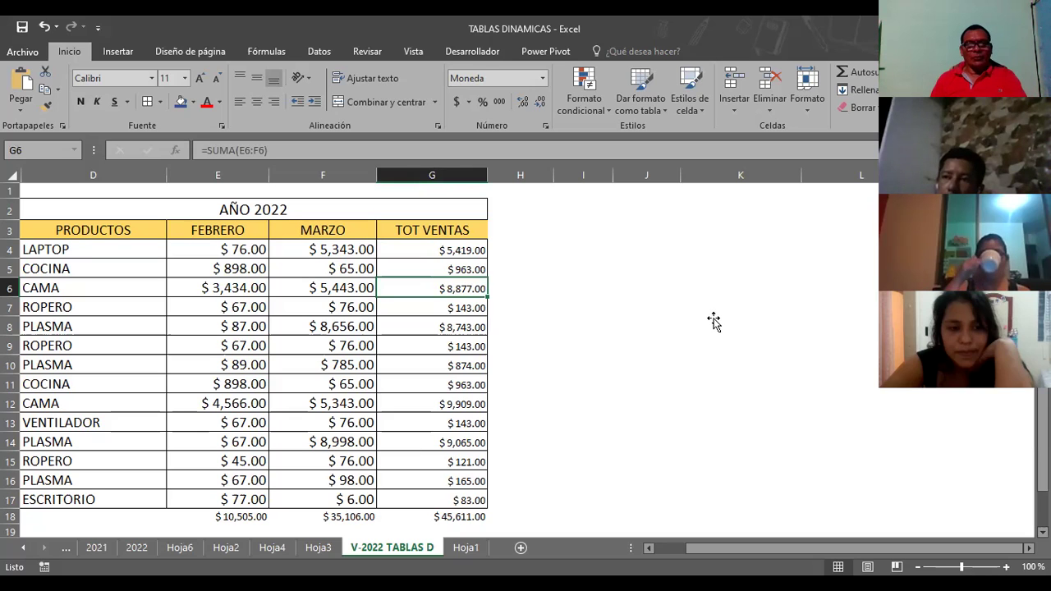
click(583, 403)
click(465, 548)
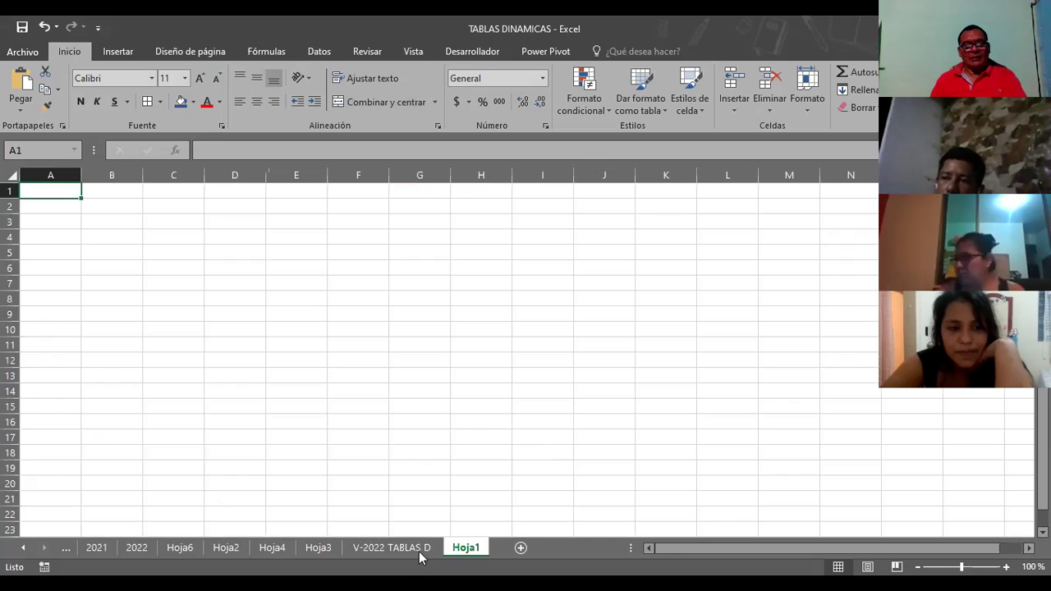
Step: On Hoja4, put FEBRERO in the pivot's rows, listing $67.00, $87.00 and $89.00
click(320, 549)
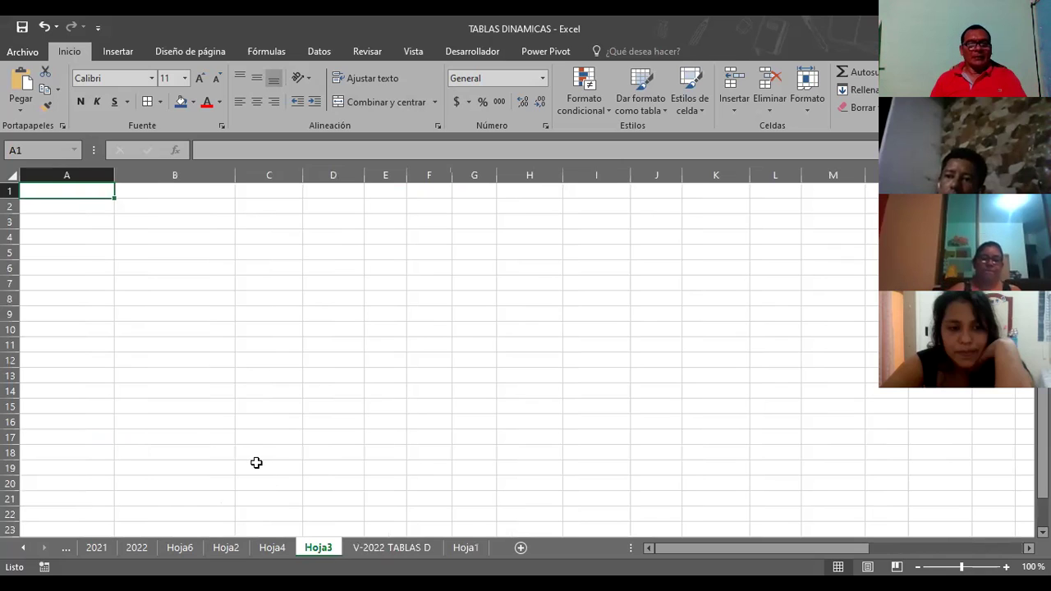
click(272, 548)
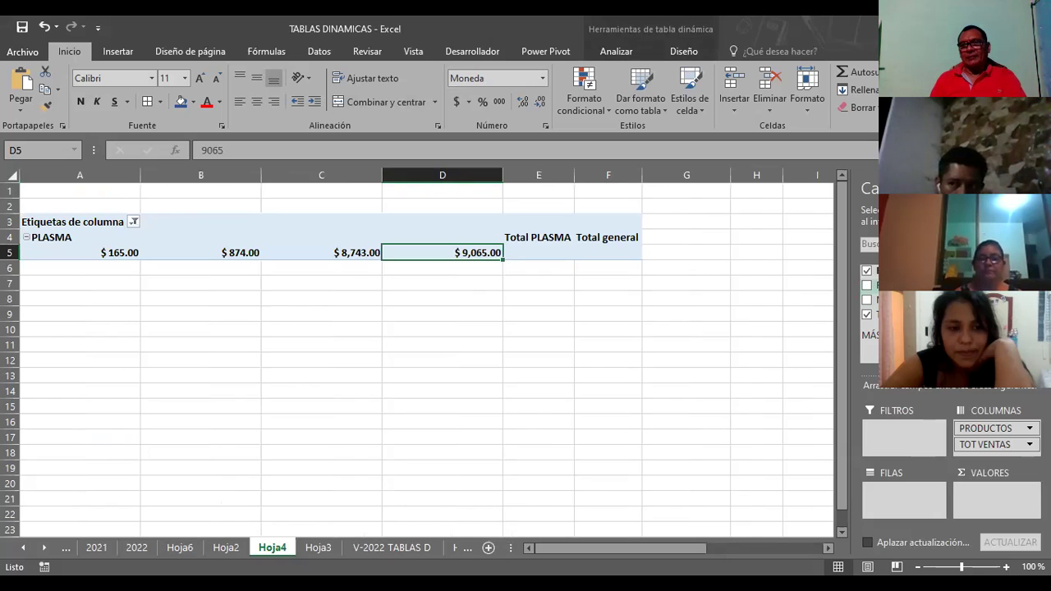
drag(874, 285, 893, 491)
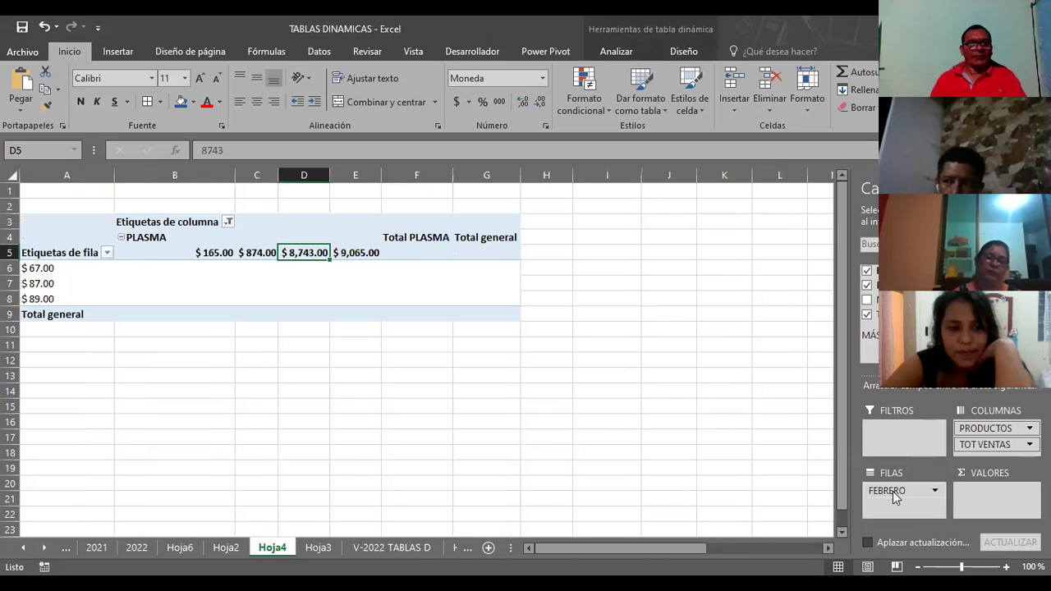
click(107, 253)
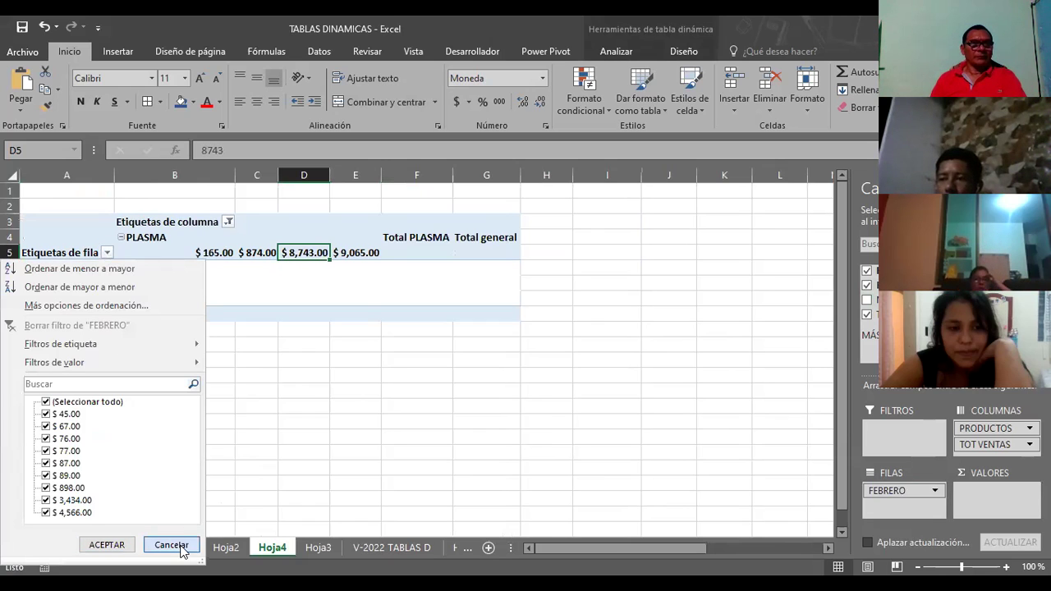
Step: Re-select all products in the PRODUCTOS column filter so CAMA through VENTILADOR appear
click(169, 241)
click(174, 222)
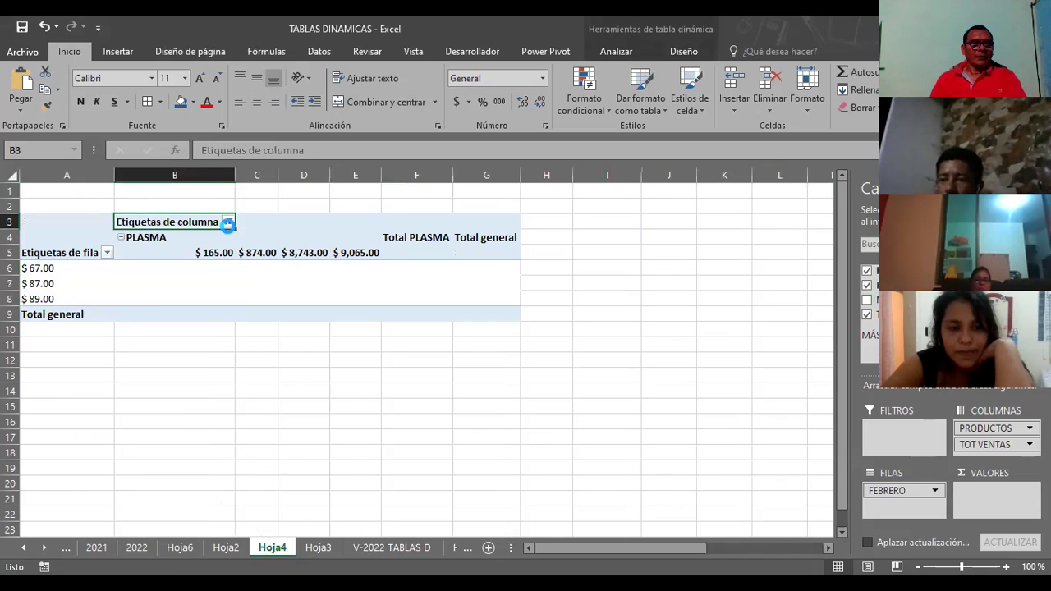
click(228, 222)
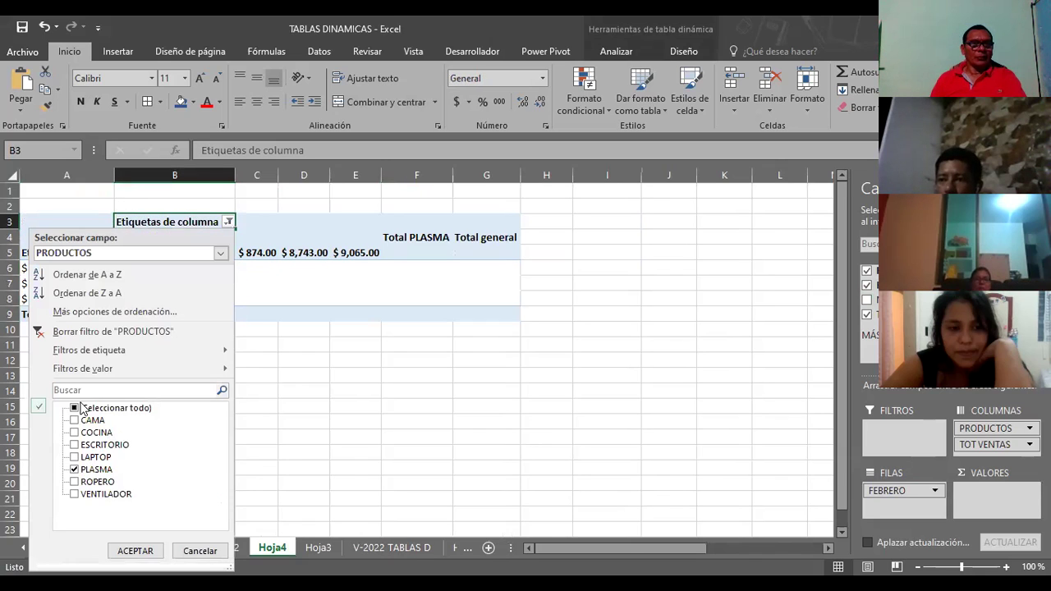
click(75, 408)
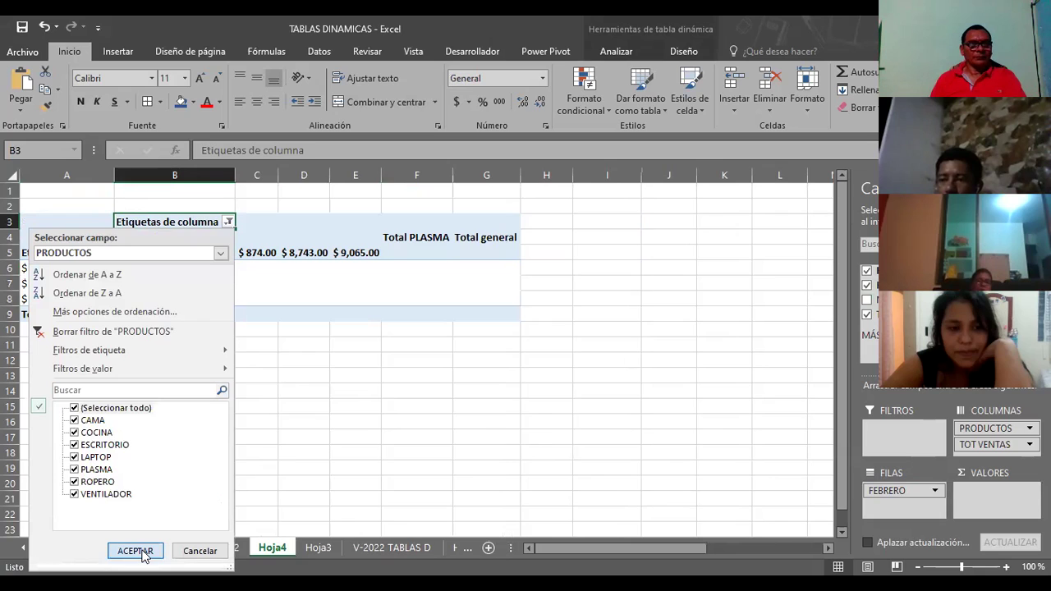
key(Return)
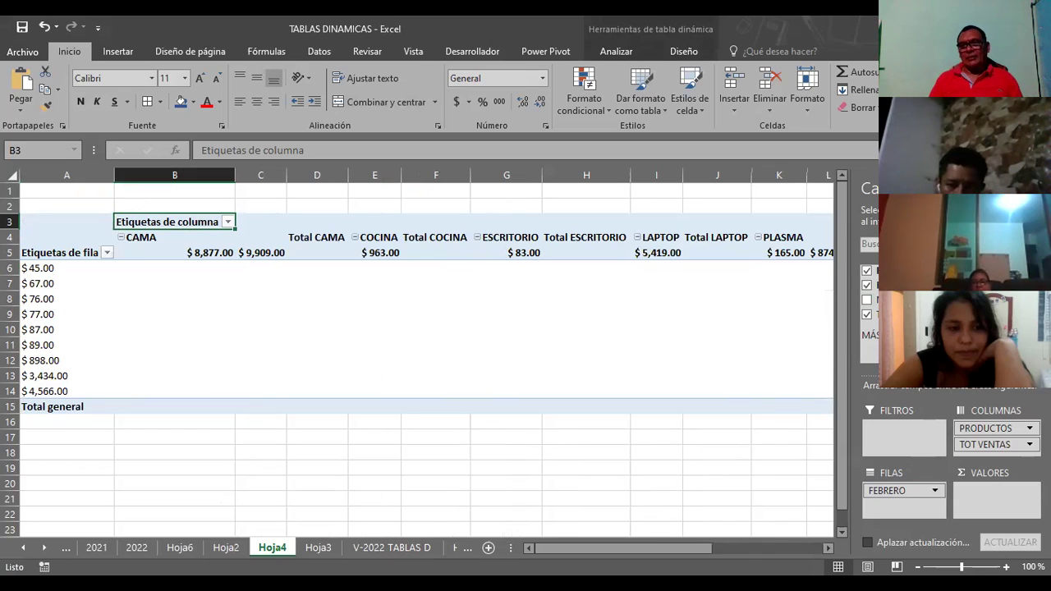
Step: Move TOT VENTAS into Values as Suma de TOT VENTAS and select the value range B5:I14
drag(981, 445, 990, 490)
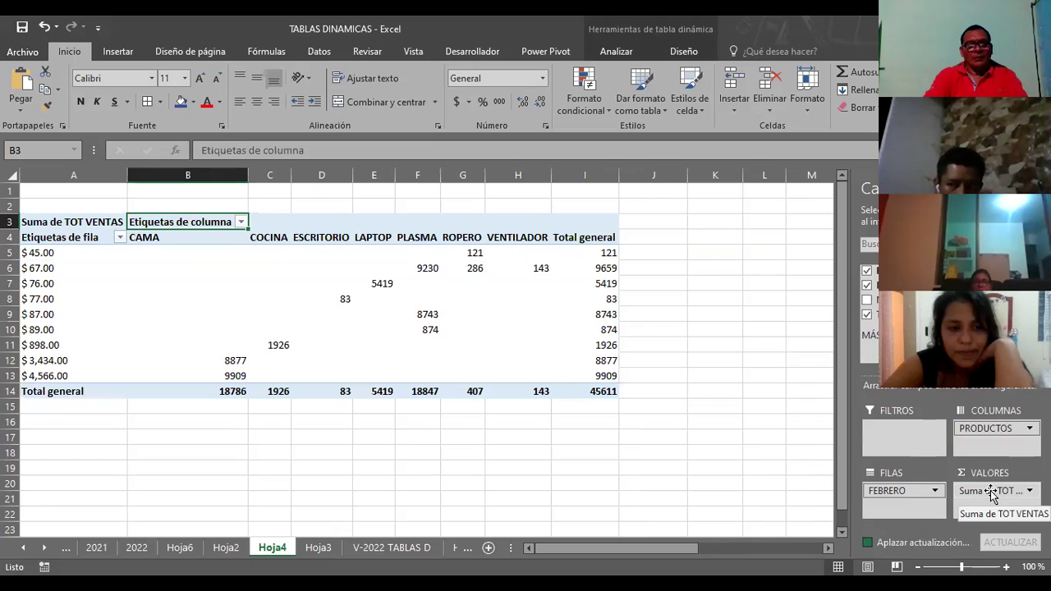
mouse_move(180, 247)
mouse_down()
mouse_move(446, 268)
mouse_move(592, 386)
mouse_up()
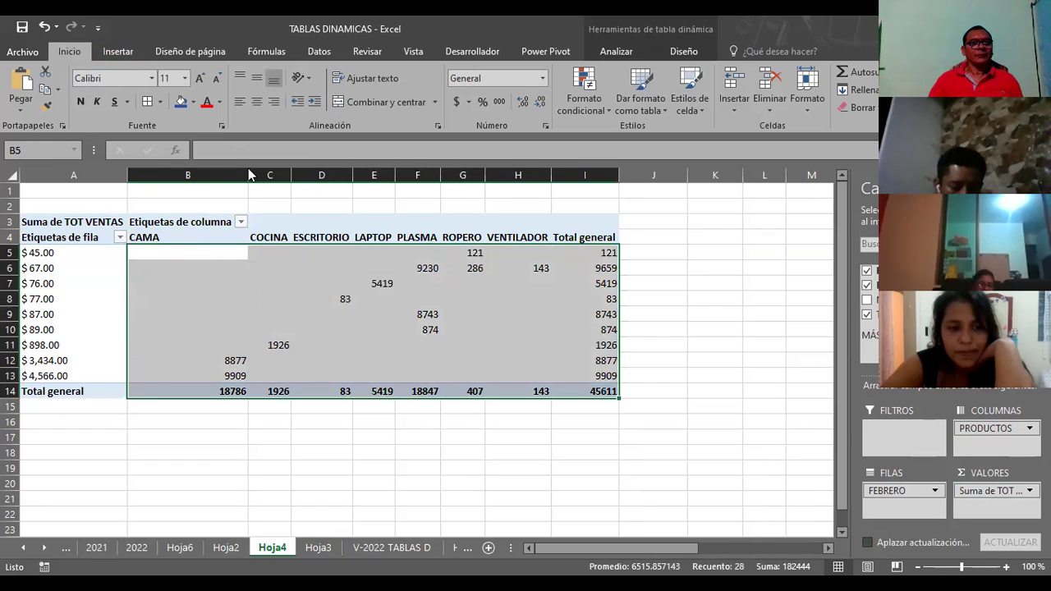
Step: Apply All Borders to the pivot's value cells, from CAMA through the 45611 grand total
click(150, 100)
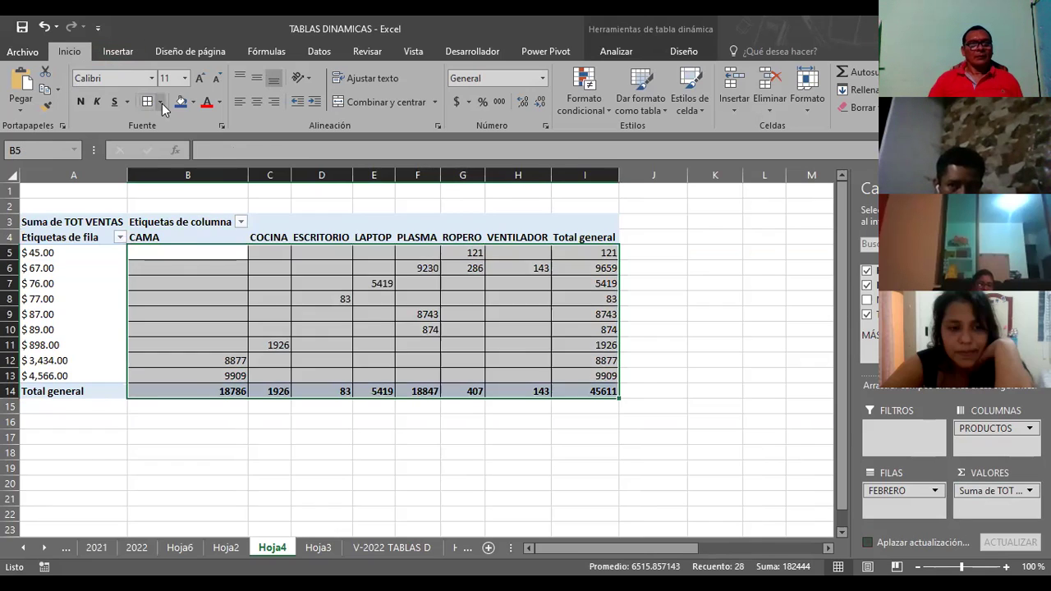
mouse_move(575, 312)
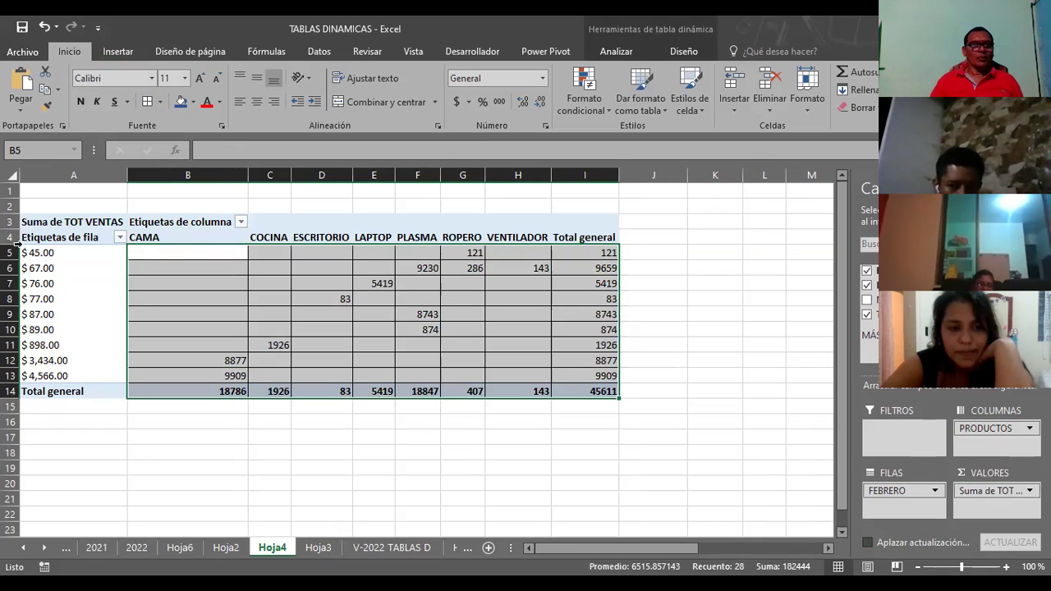
drag(38, 255, 585, 376)
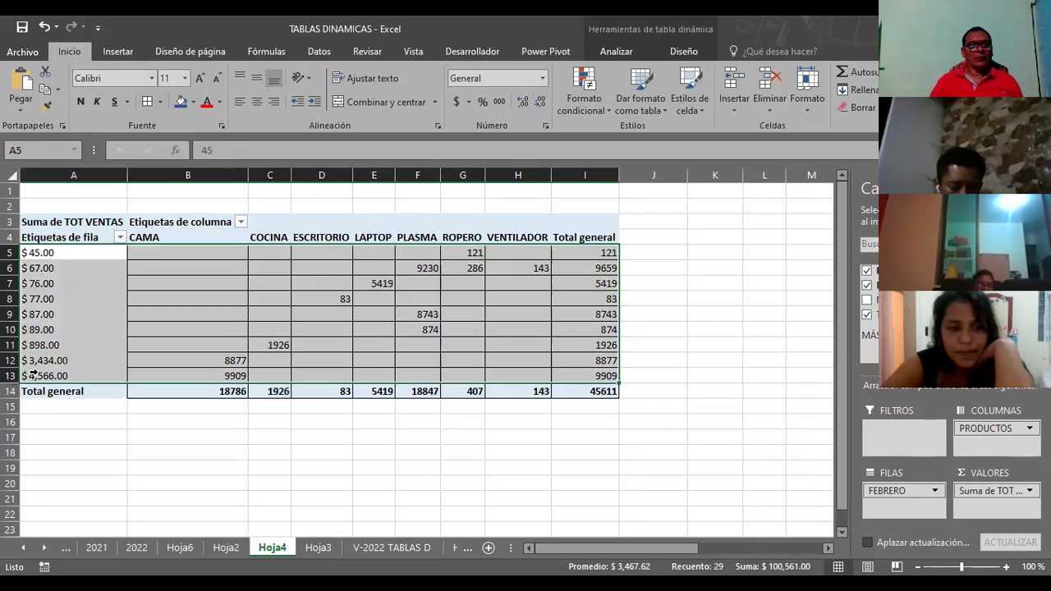
click(222, 312)
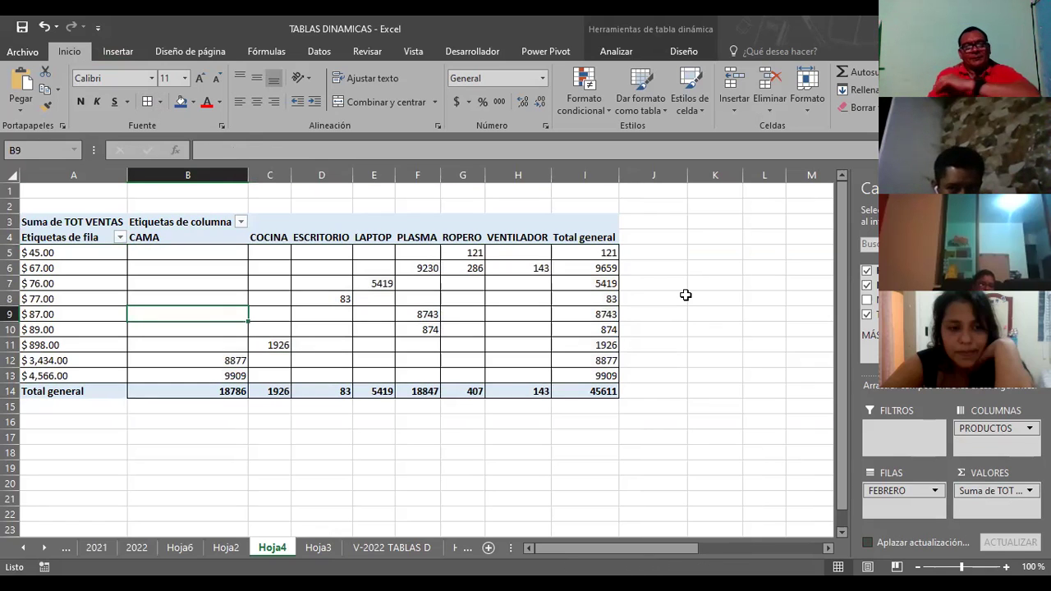
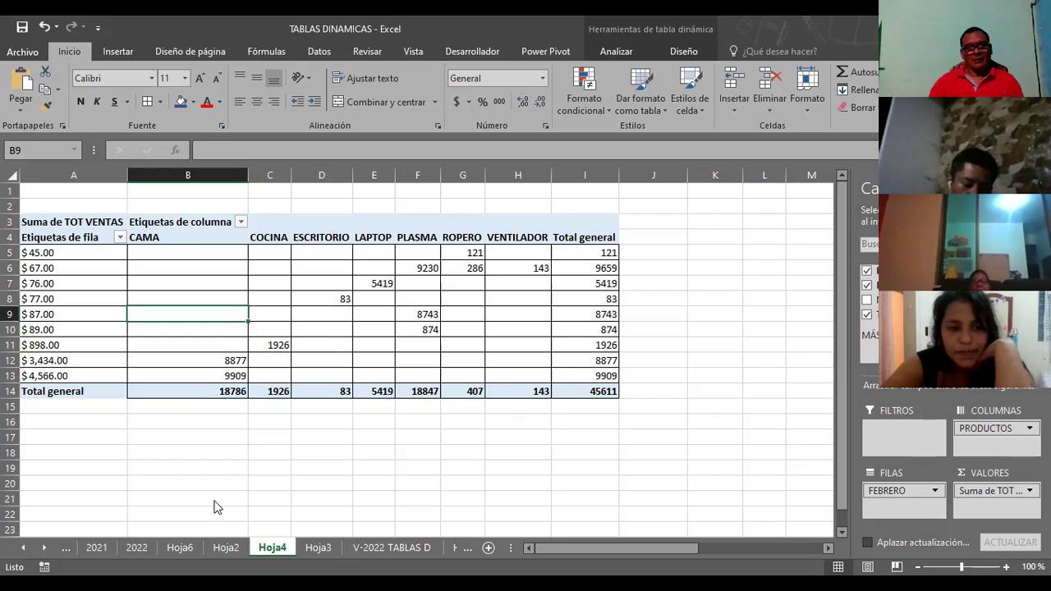
Step: Compare the CAMA and COCINA sales entries with their pivot values 9909 and 1926 on Hoja4
click(371, 550)
click(56, 285)
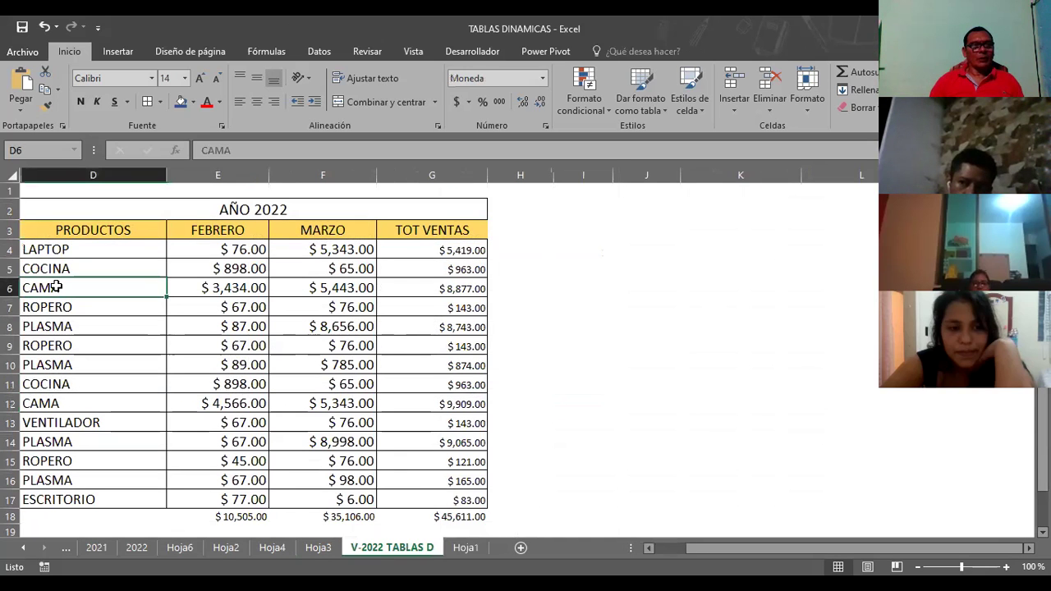
click(43, 405)
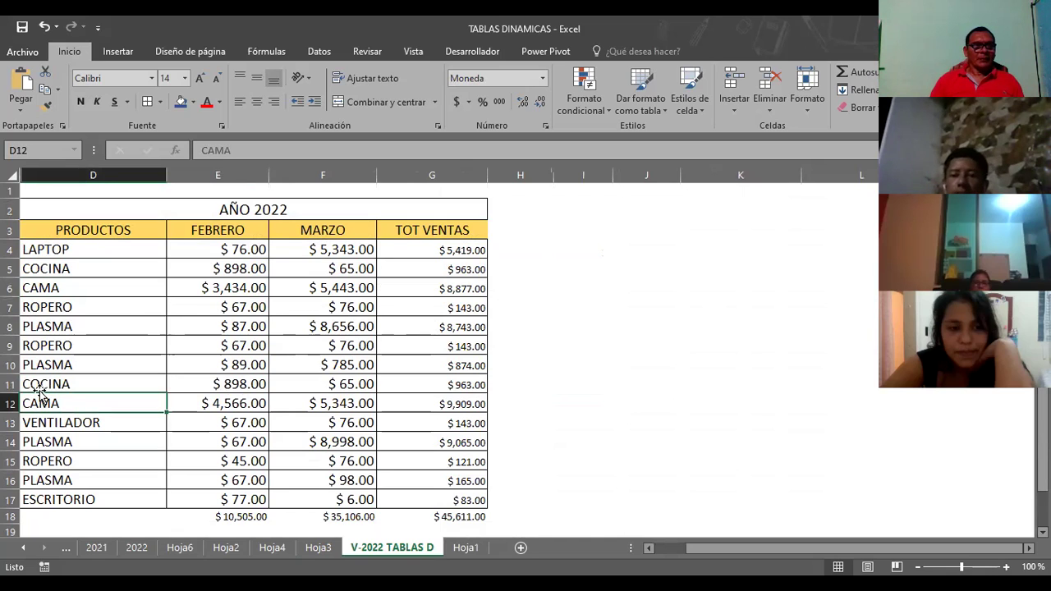
click(46, 381)
click(64, 267)
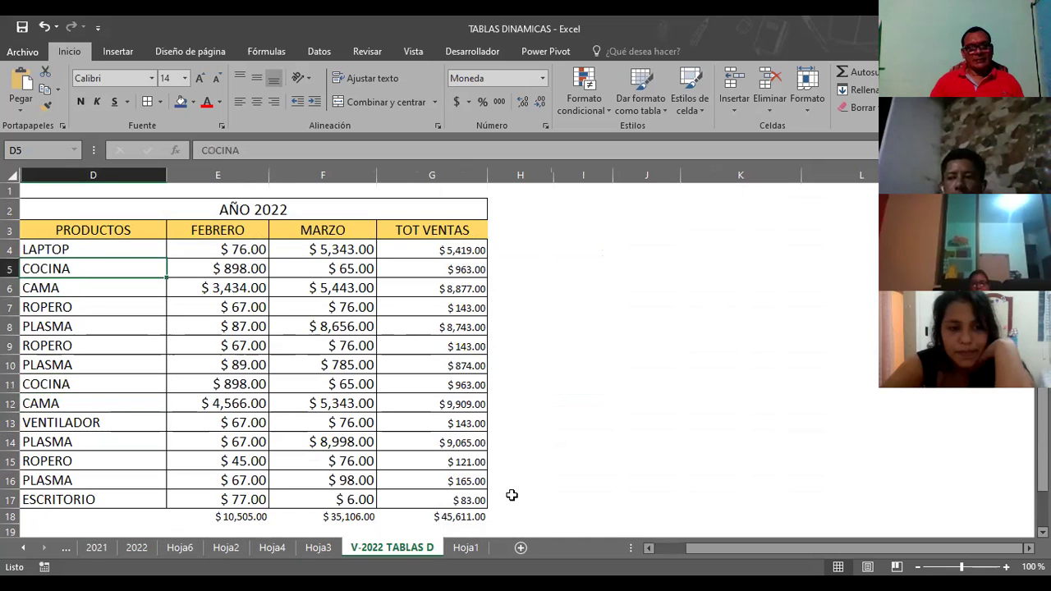
click(271, 548)
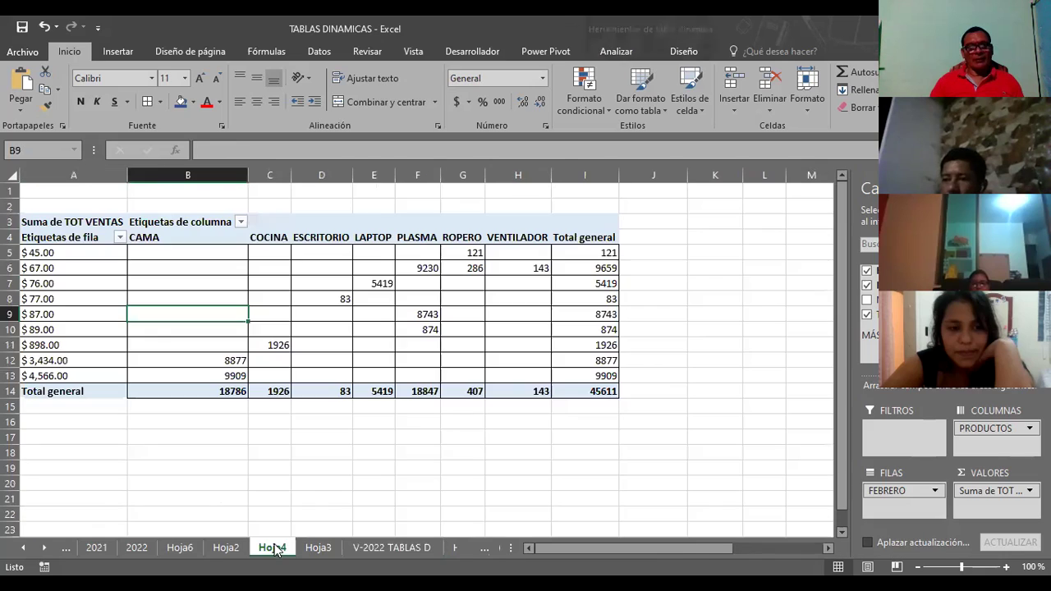
click(195, 378)
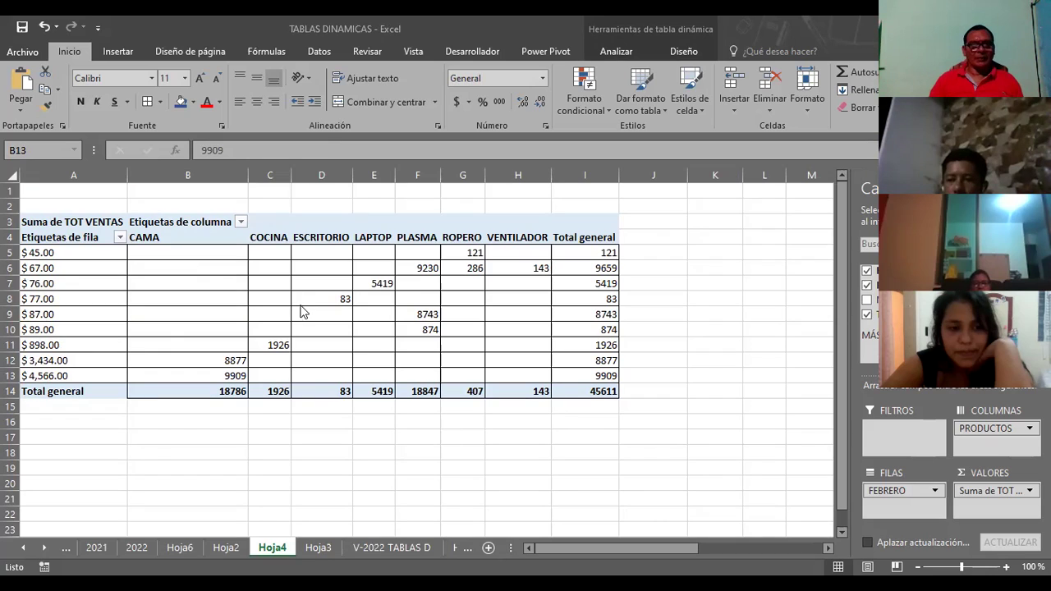
click(276, 345)
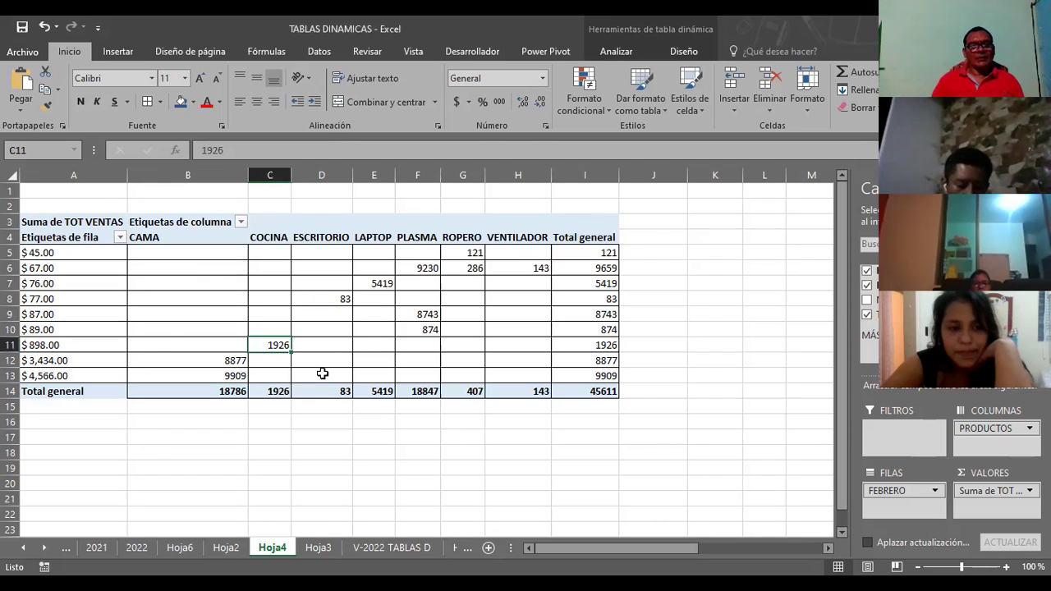
Step: Recheck COCINA's FEBRERO value 898 against the pivot total 1926, ending on cell E11
click(390, 549)
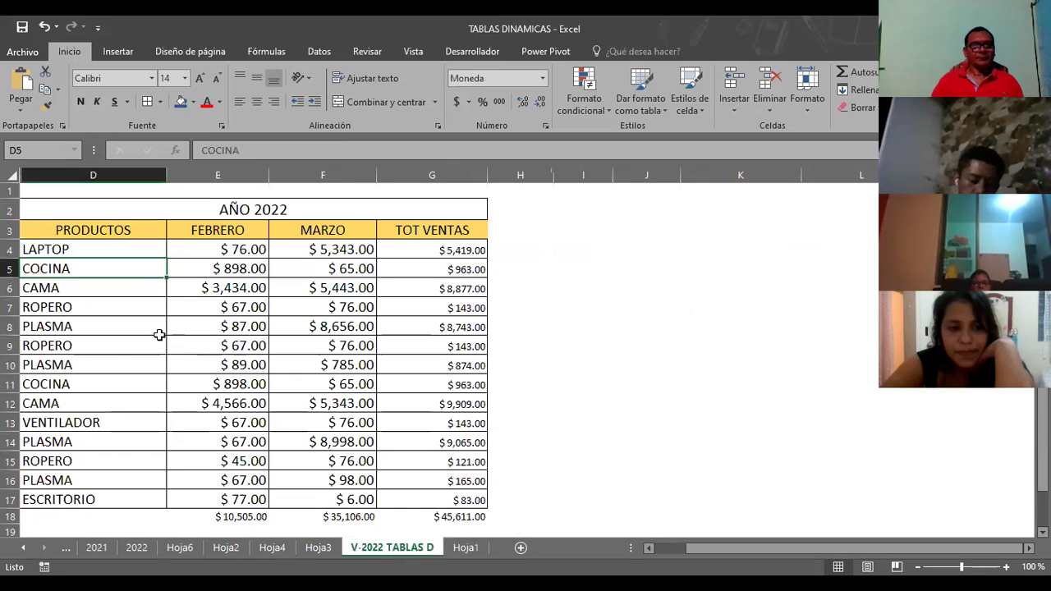
click(98, 384)
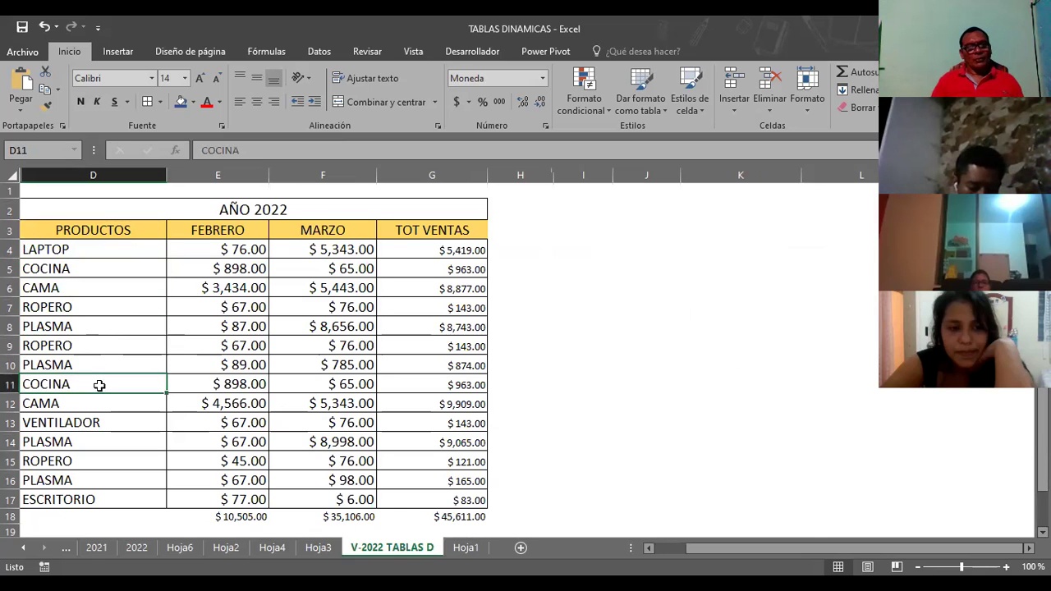
click(214, 267)
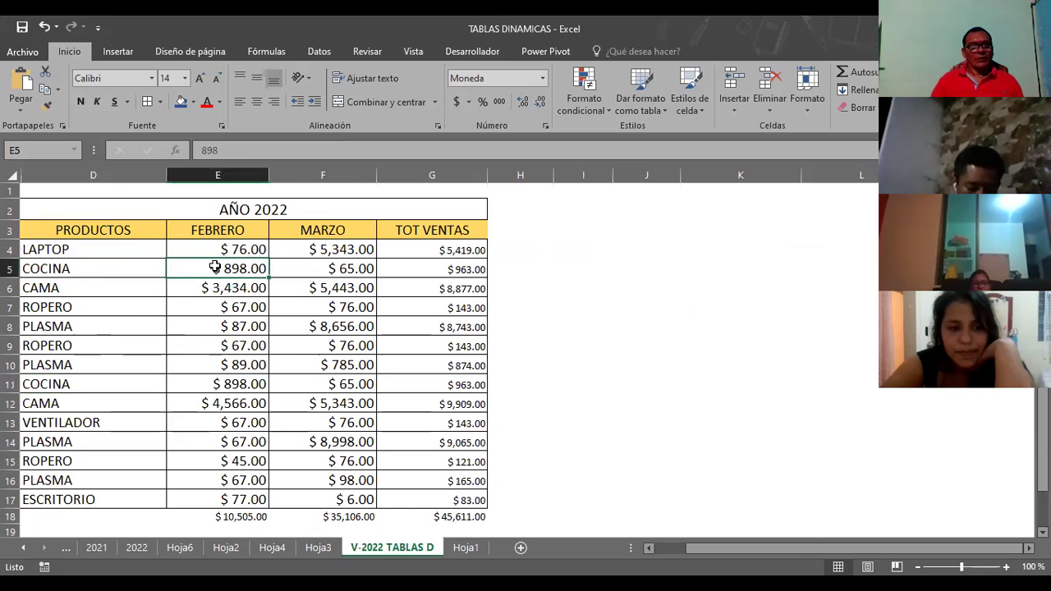
click(119, 383)
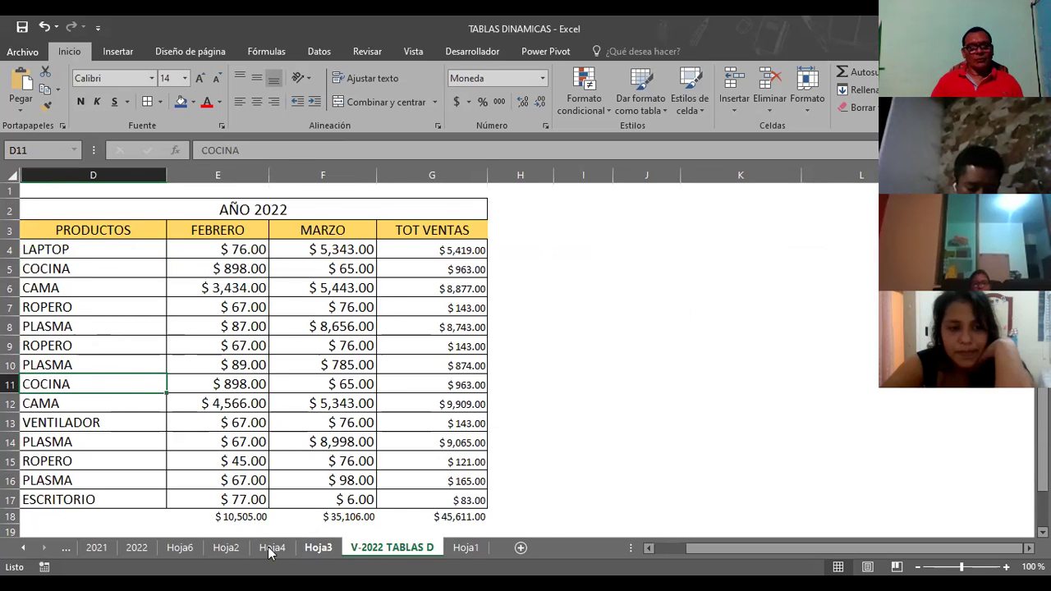
click(272, 548)
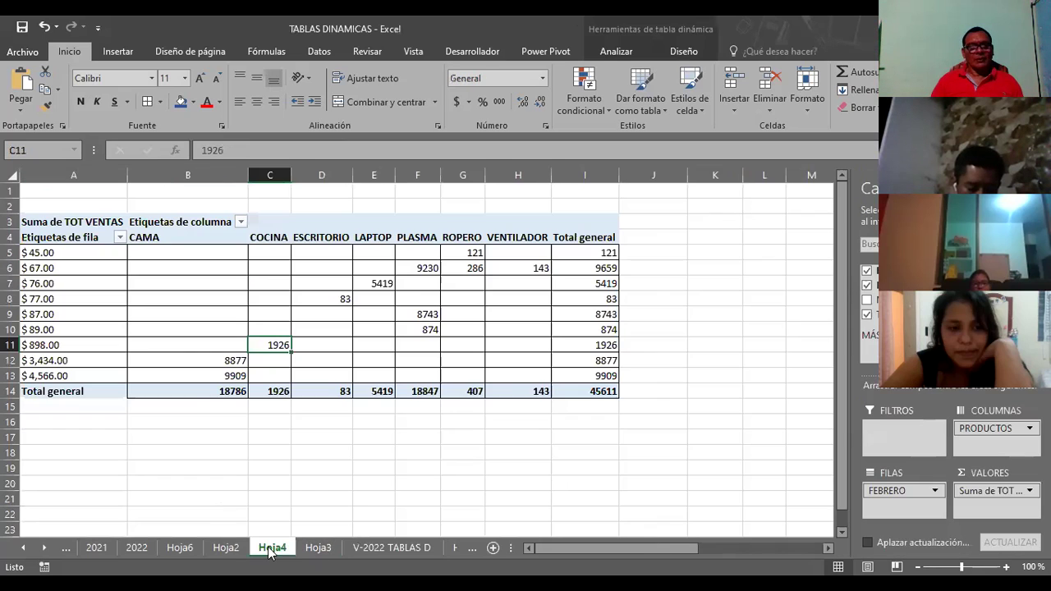
click(278, 392)
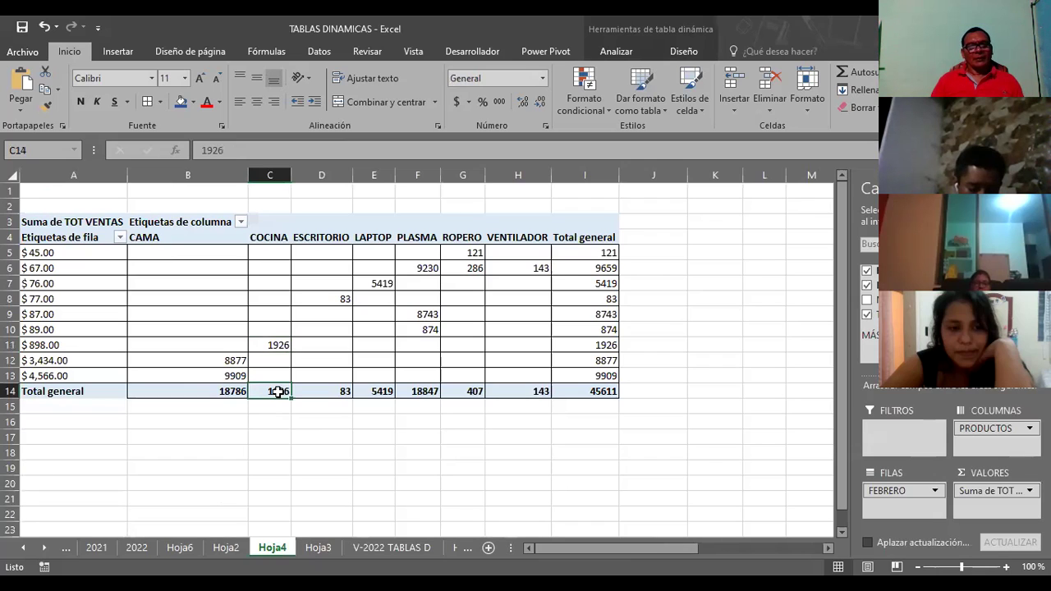
click(372, 551)
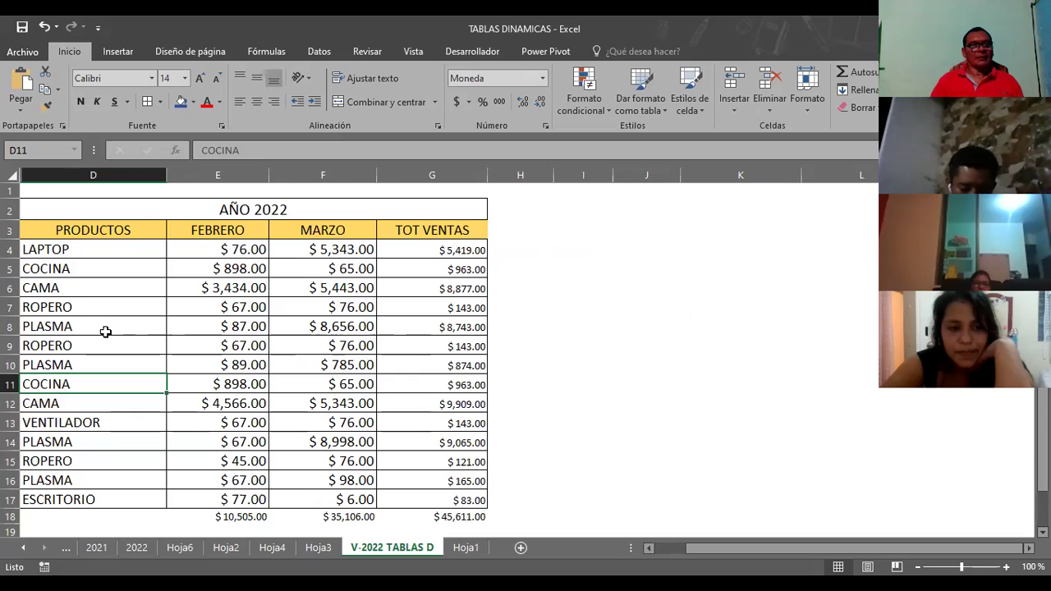
click(222, 384)
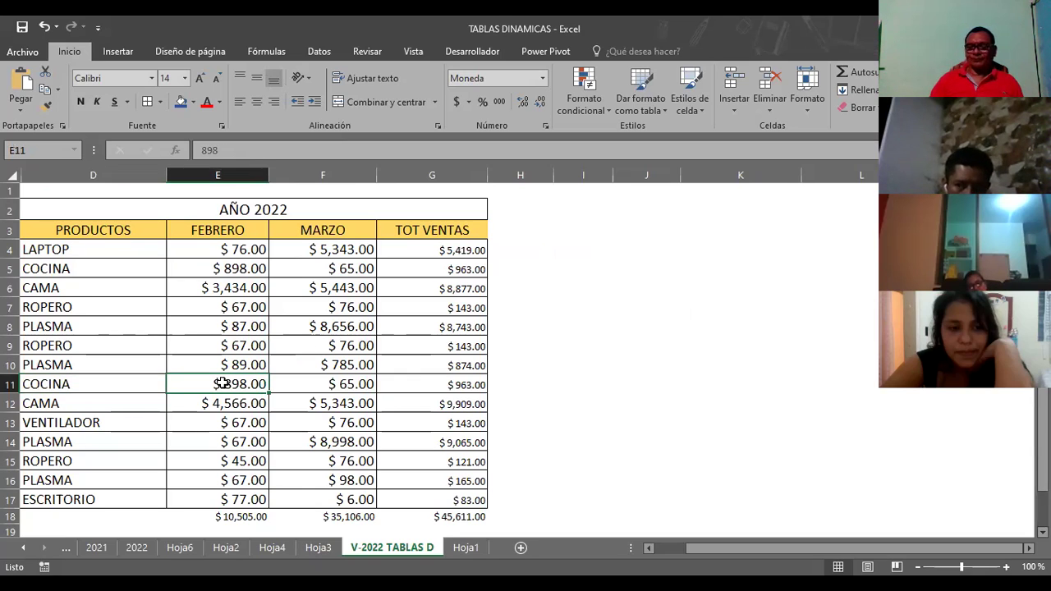
Step: Enter 500 as COCINA's FEBRERO value in E11 and view the Hoja4 pivot table
text(500)
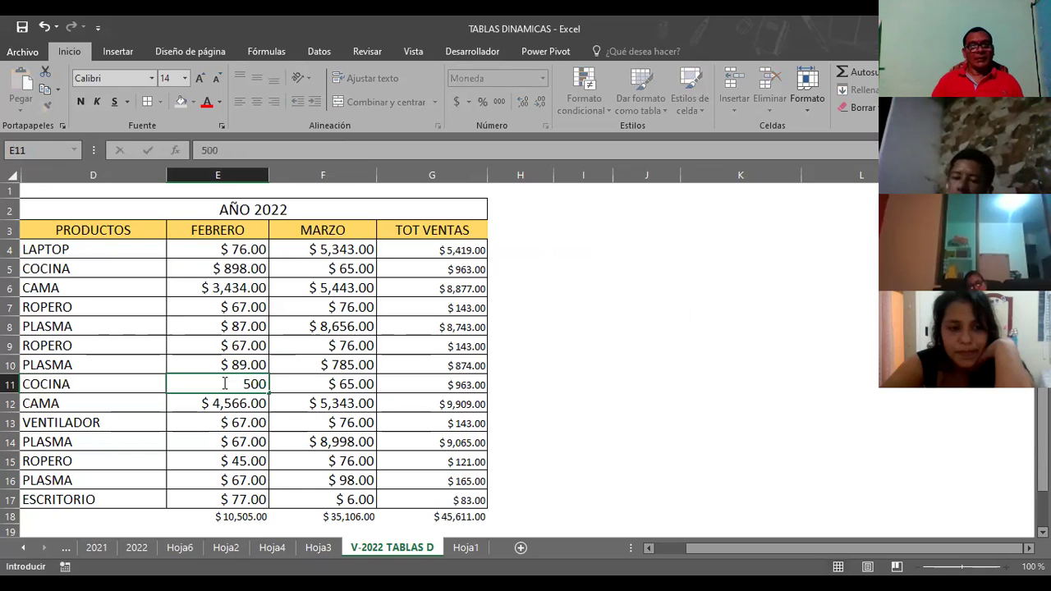
key(Return)
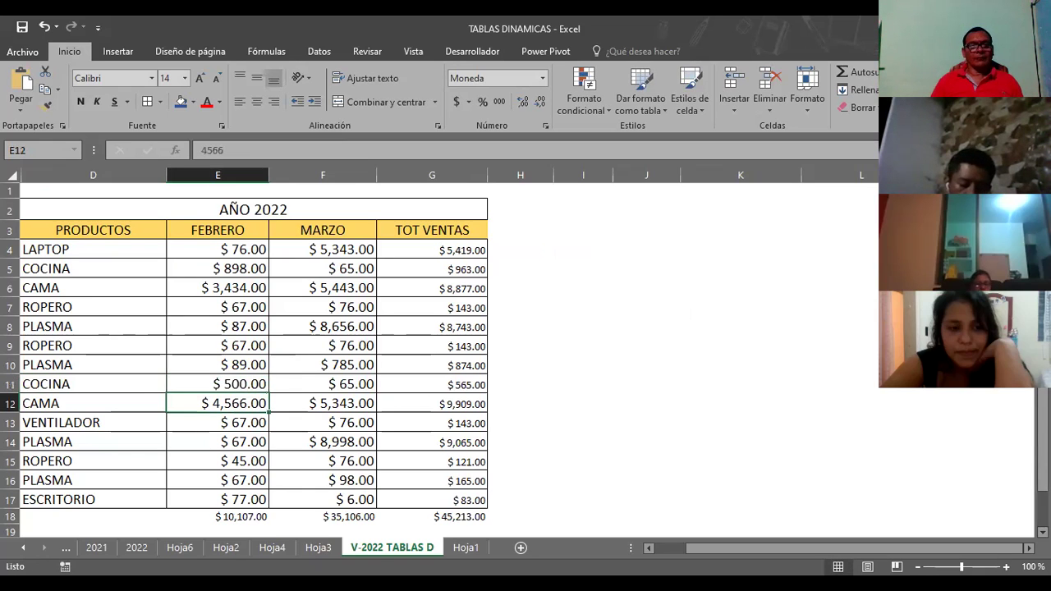
click(272, 548)
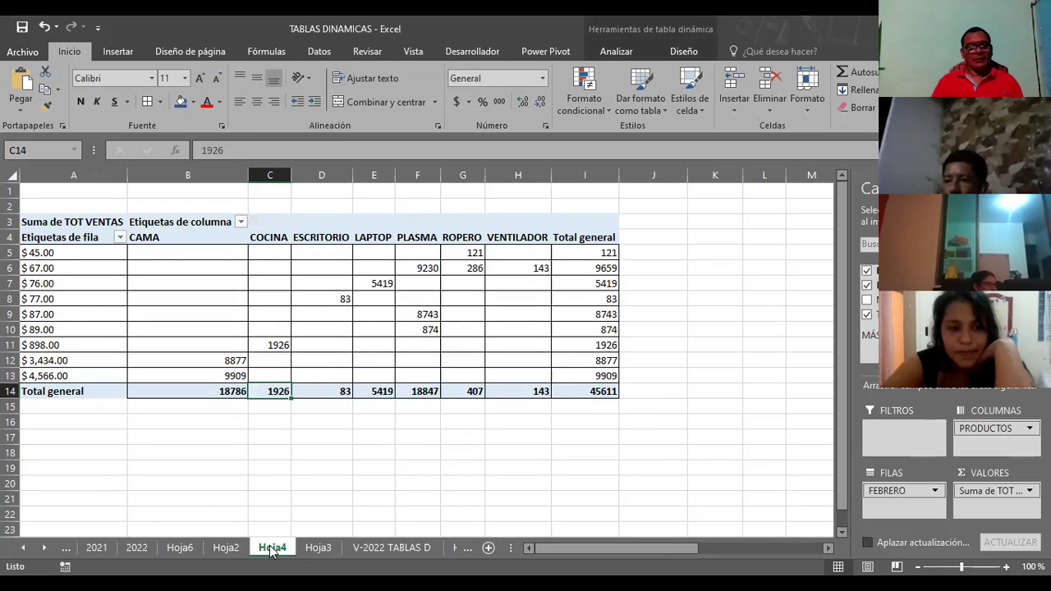
Step: Inspect COCINA's pivot value 1926 and its total general in C14
click(267, 346)
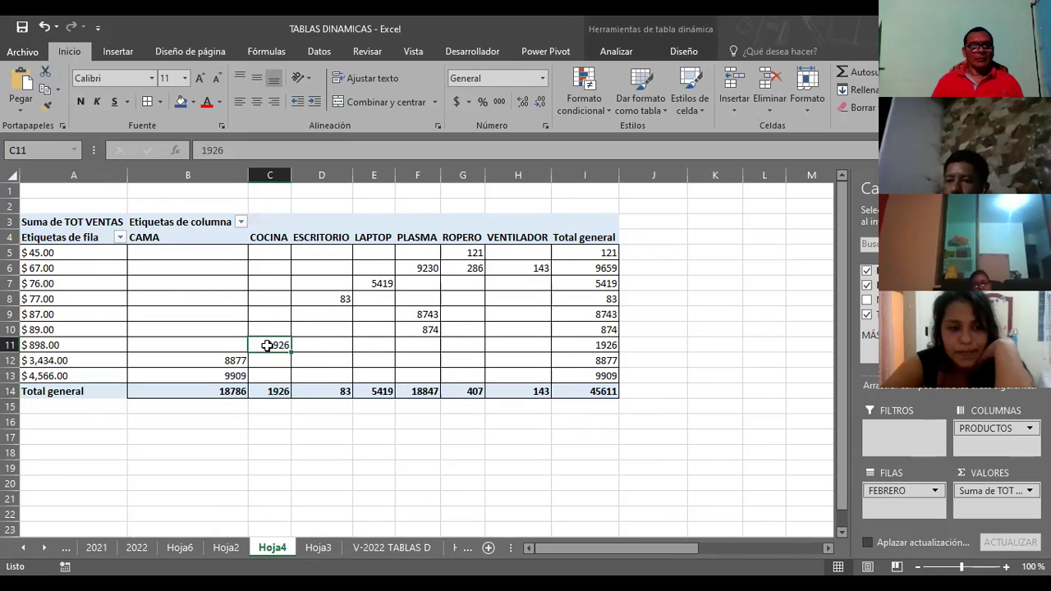
click(273, 394)
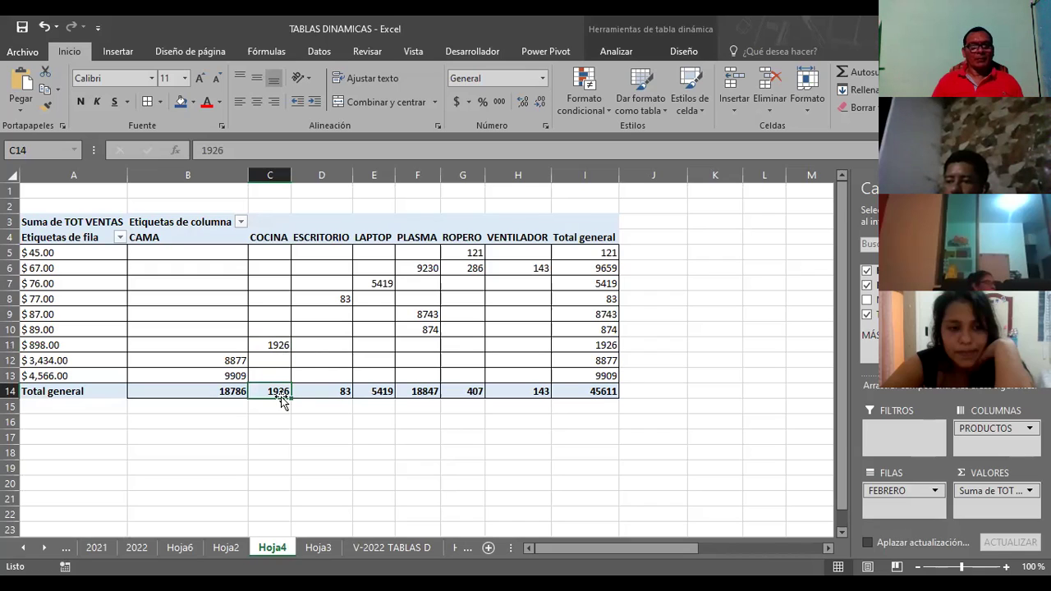
click(280, 345)
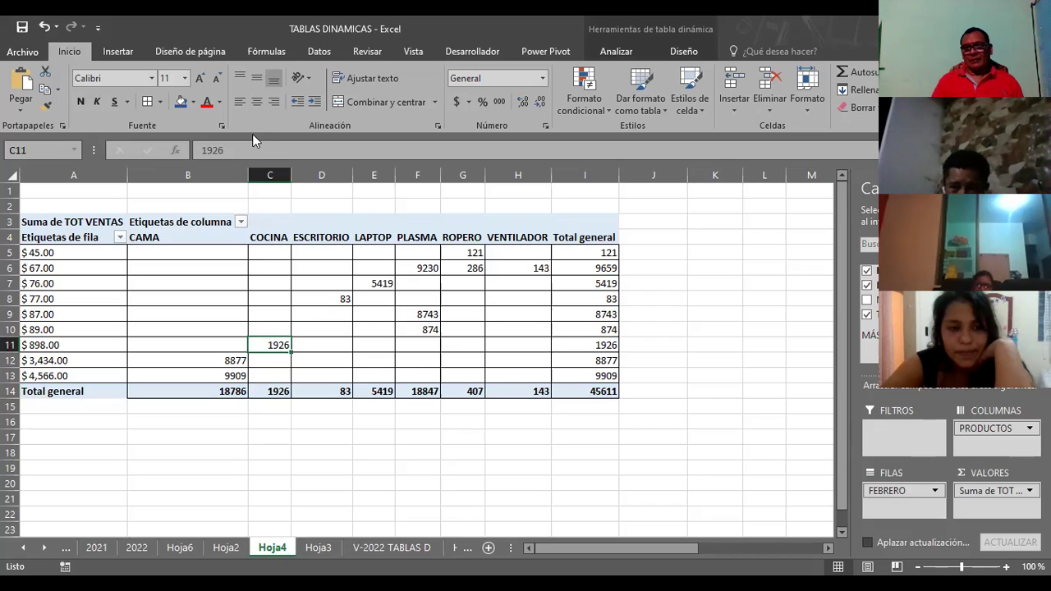
Step: Toggle the pivot table's deferred layout update setting and move out of the pivot area
click(868, 542)
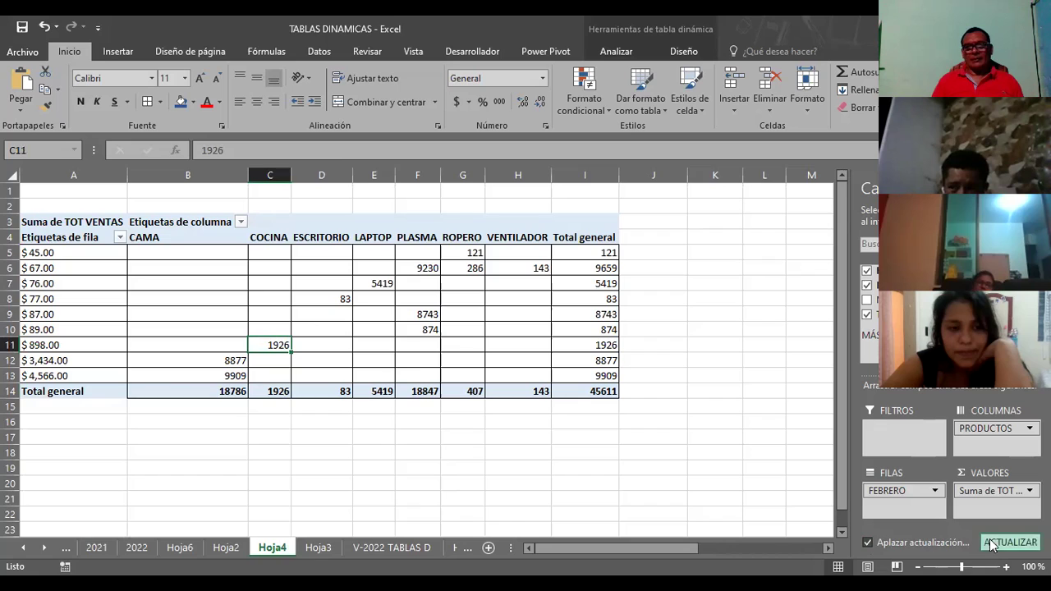
click(869, 543)
click(867, 543)
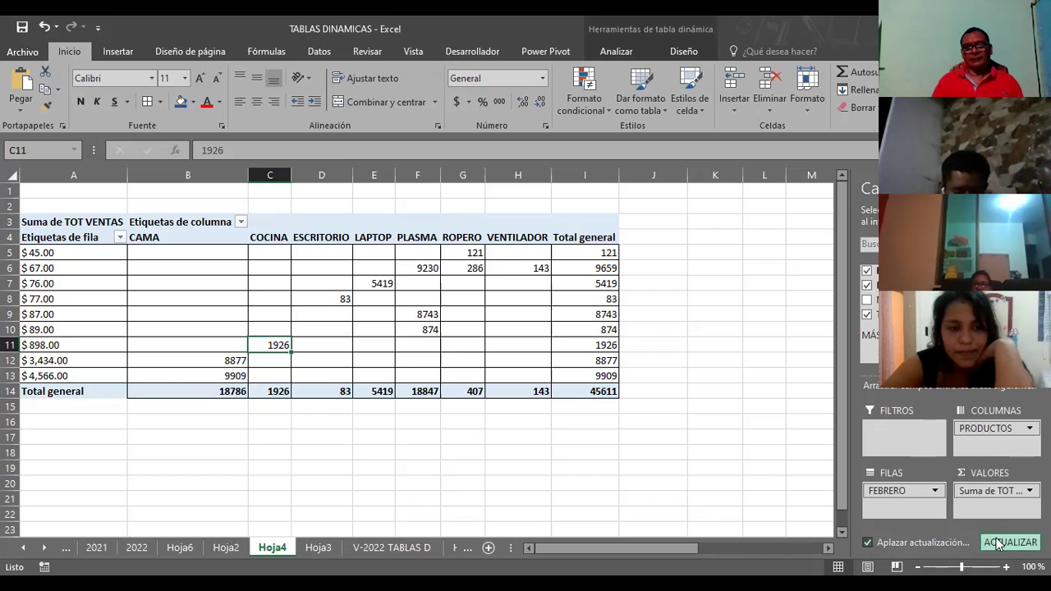
click(341, 379)
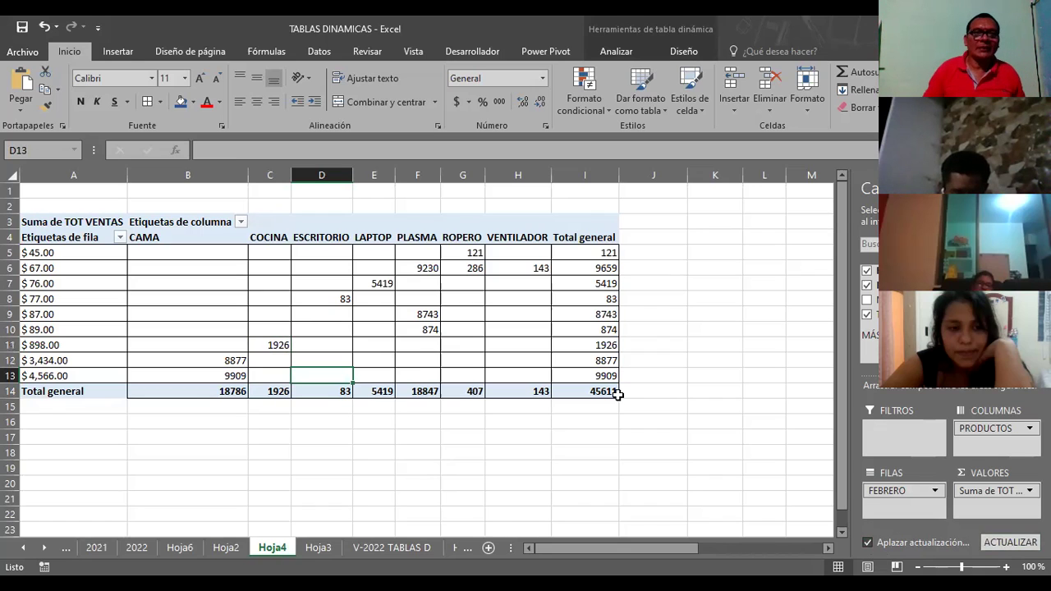
click(134, 404)
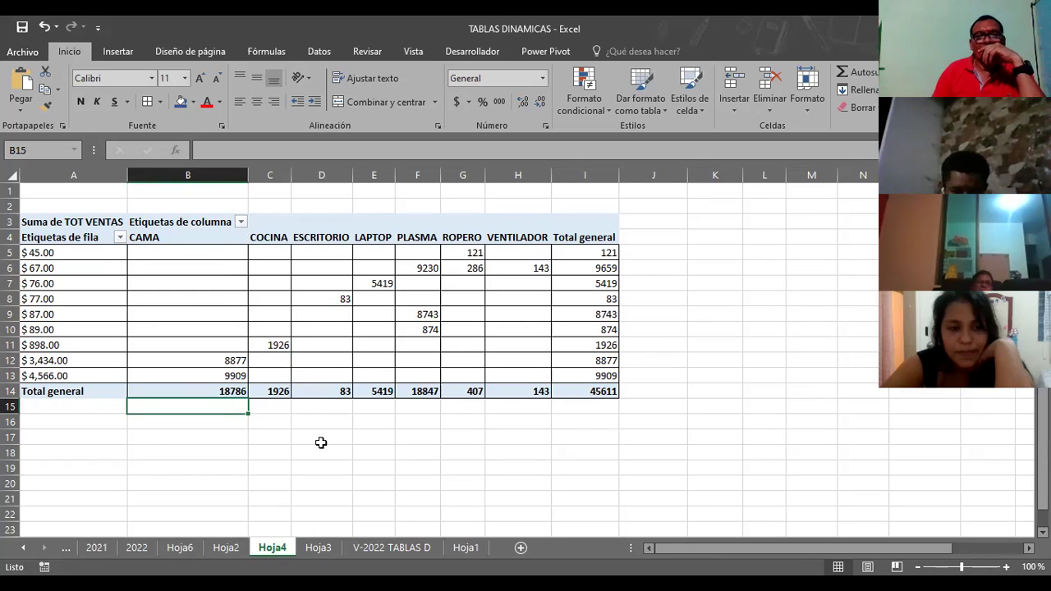
Step: Remove the TOT VENTAS sum from the pivot values and add it back to refresh totals
click(105, 235)
drag(987, 490, 737, 321)
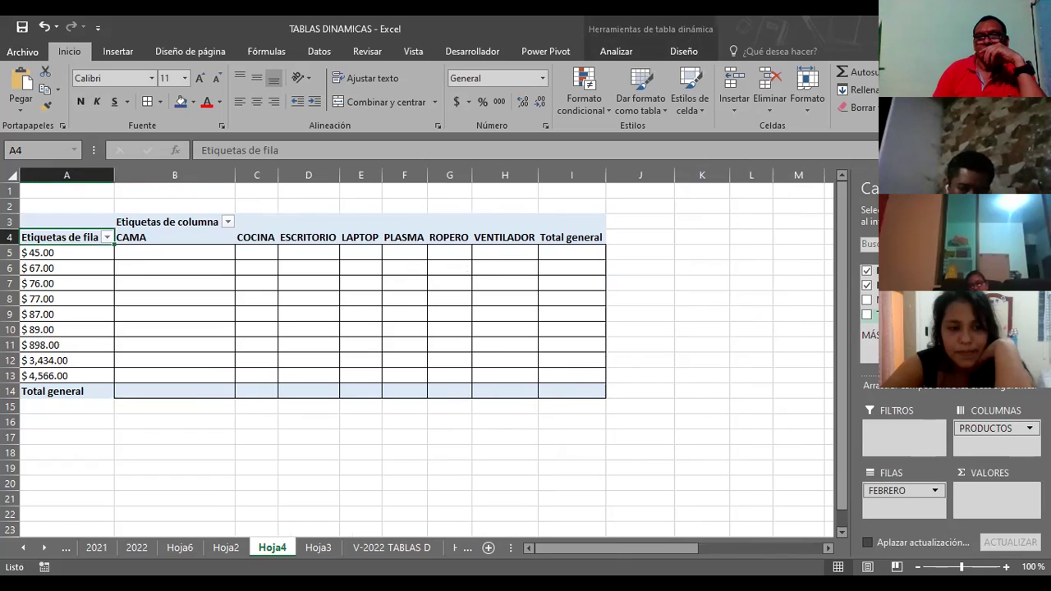
drag(903, 315, 996, 491)
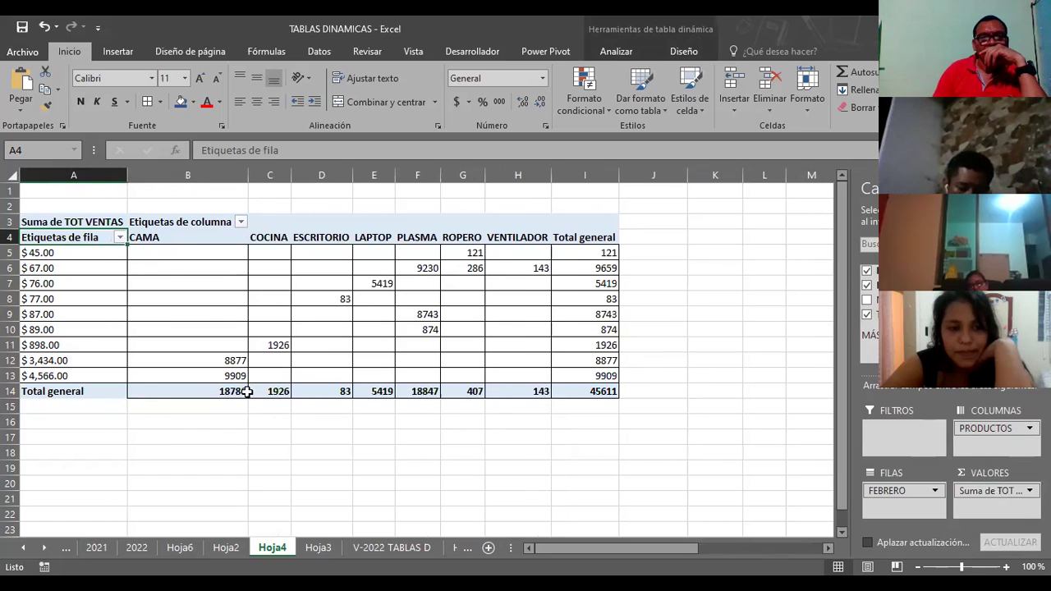
click(279, 390)
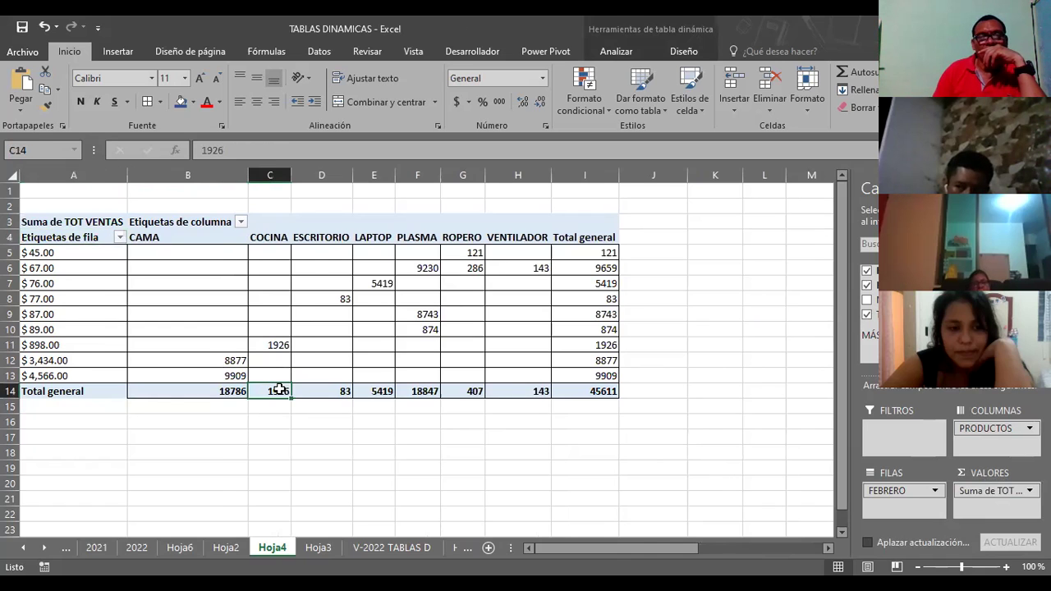
Step: Check COCINA's FEBRERO values 898 in E5 and 500 in E11, then return to Hoja4
click(392, 547)
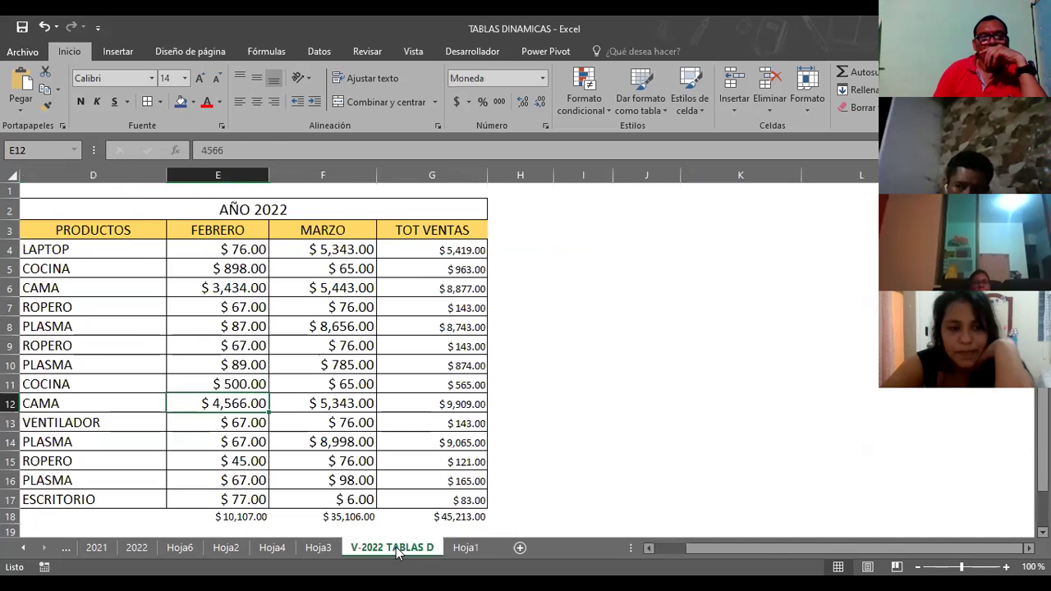
click(67, 269)
click(245, 270)
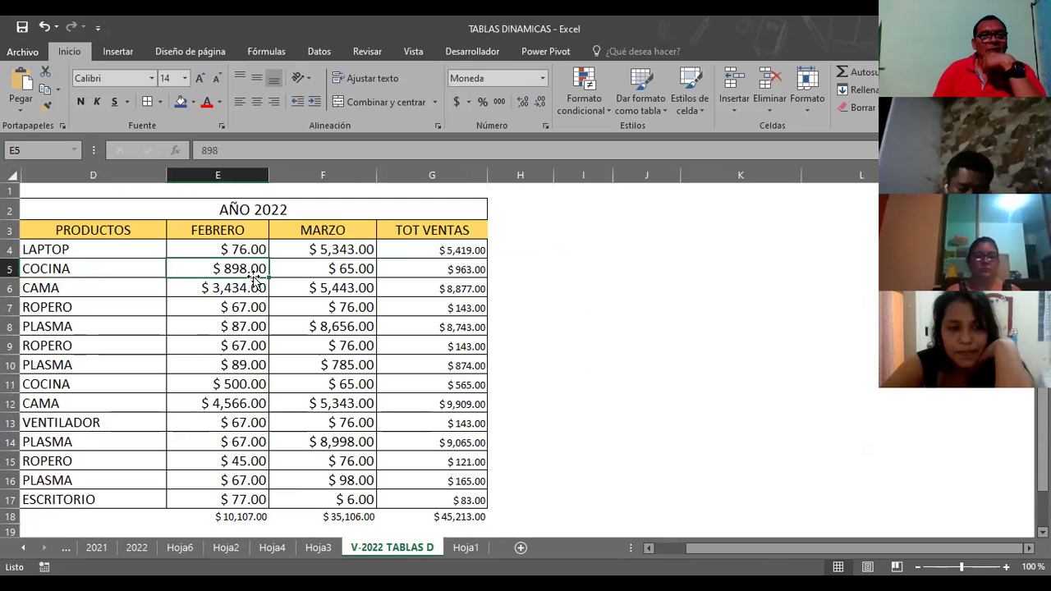
click(226, 389)
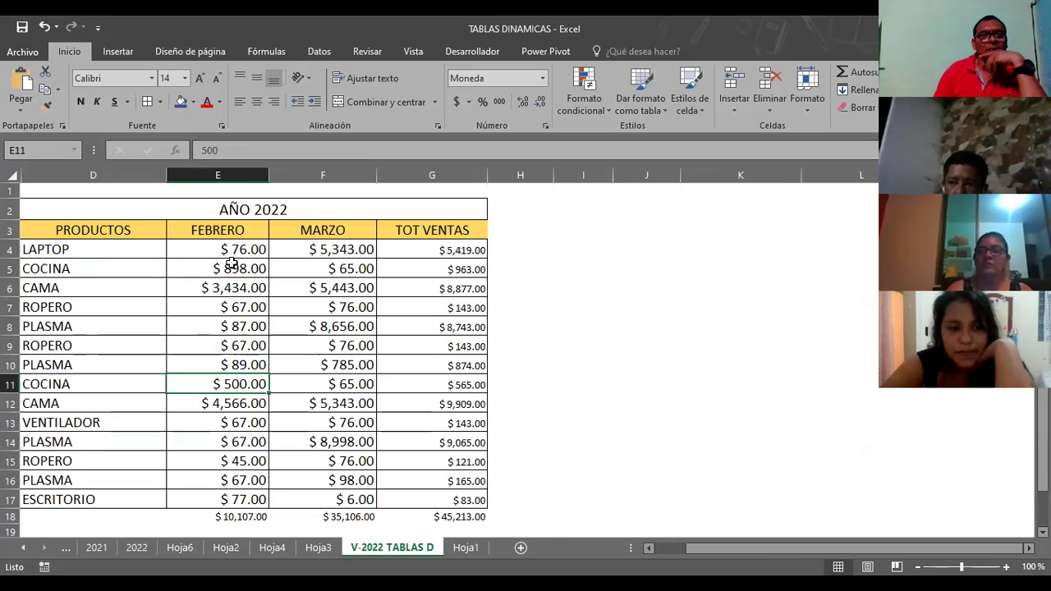
click(272, 547)
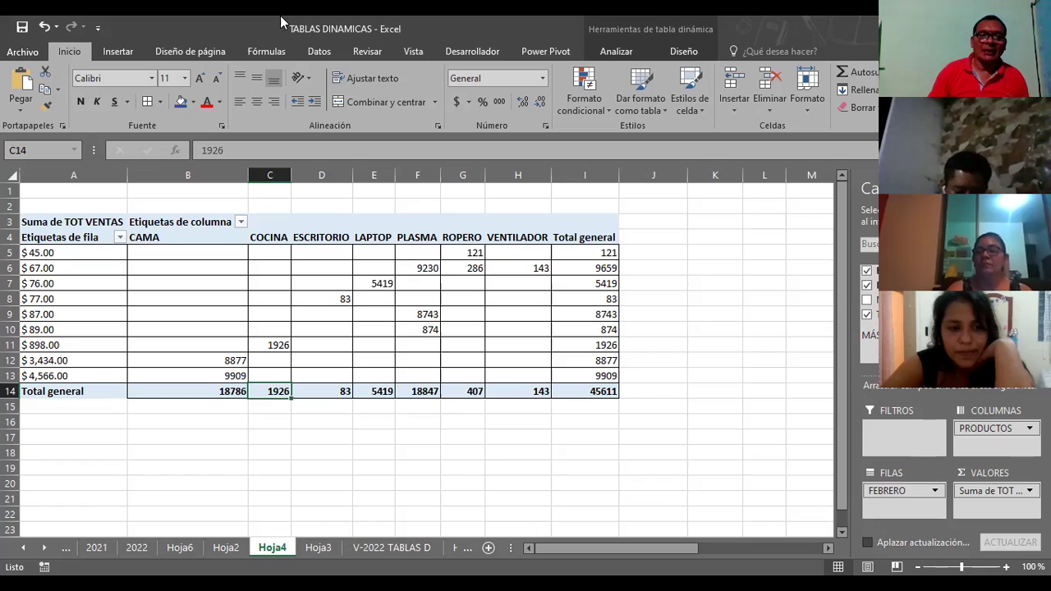
Step: On V-2022 TABLAS D, unhide any hidden columns around column E and within D:G
click(401, 548)
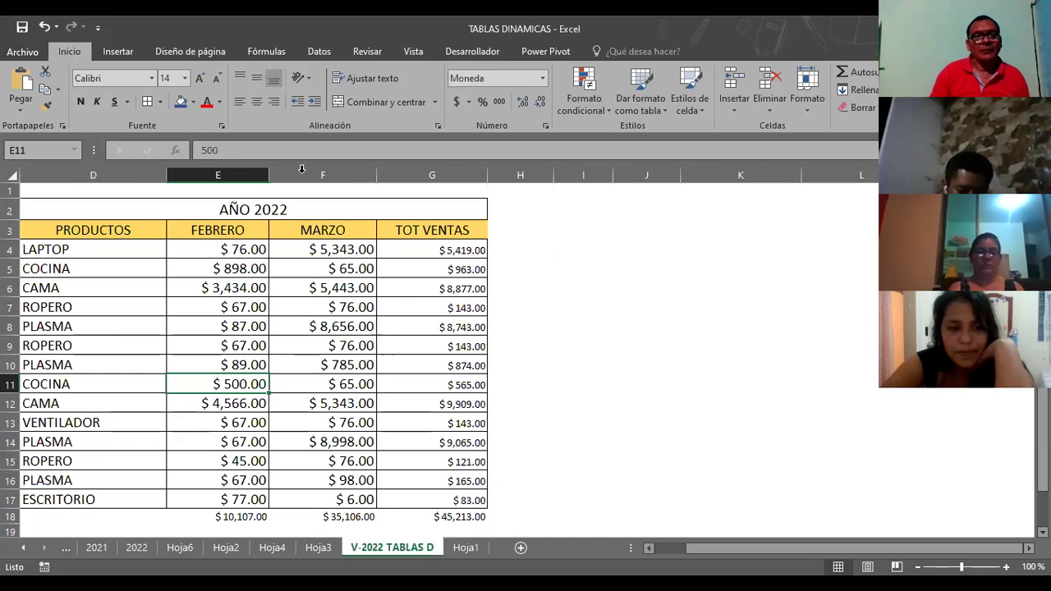
click(205, 175)
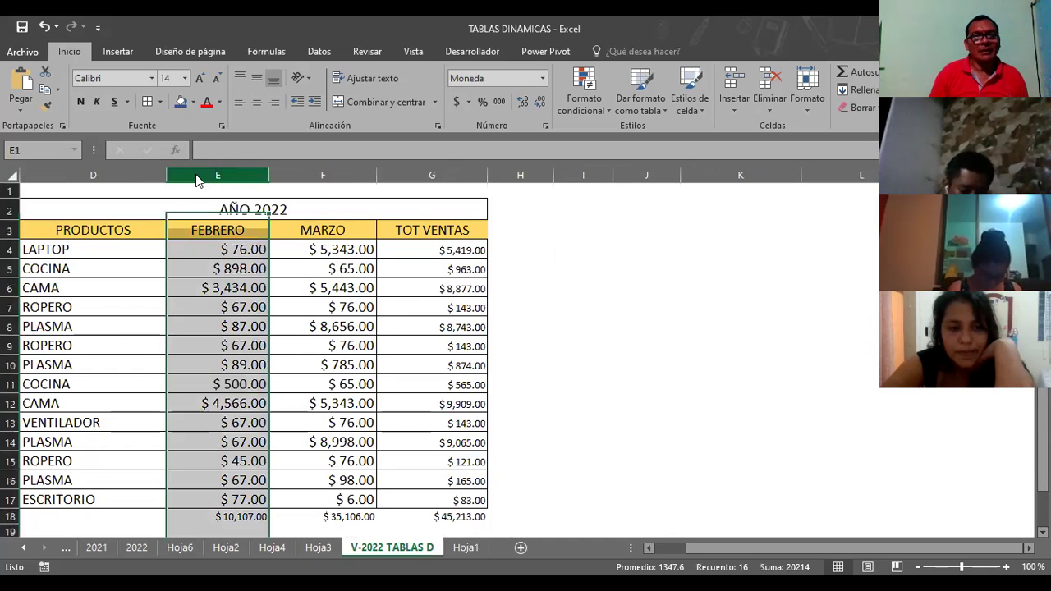
right_click(200, 176)
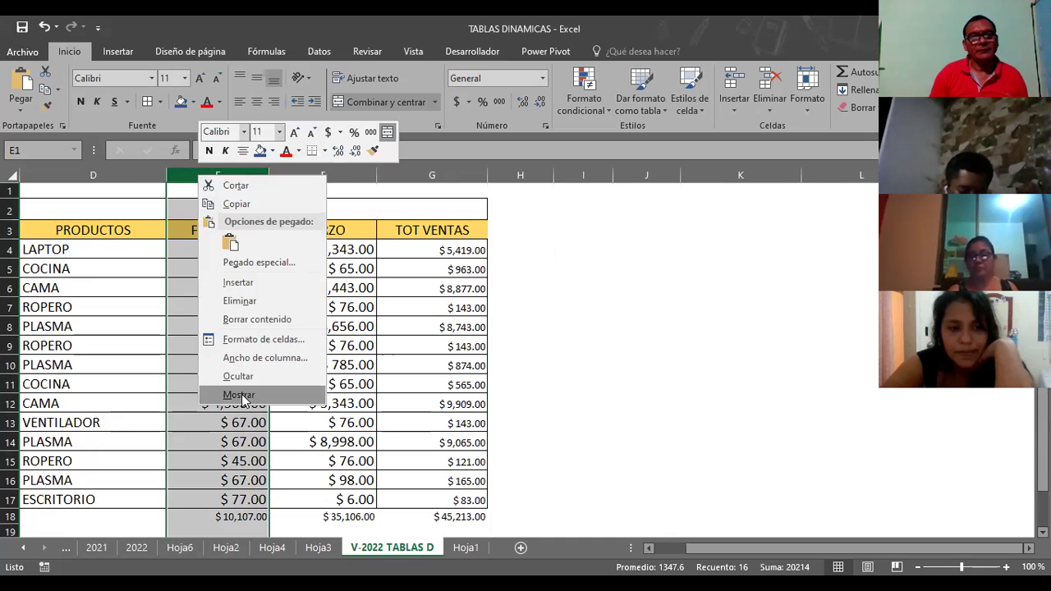
click(240, 395)
click(292, 172)
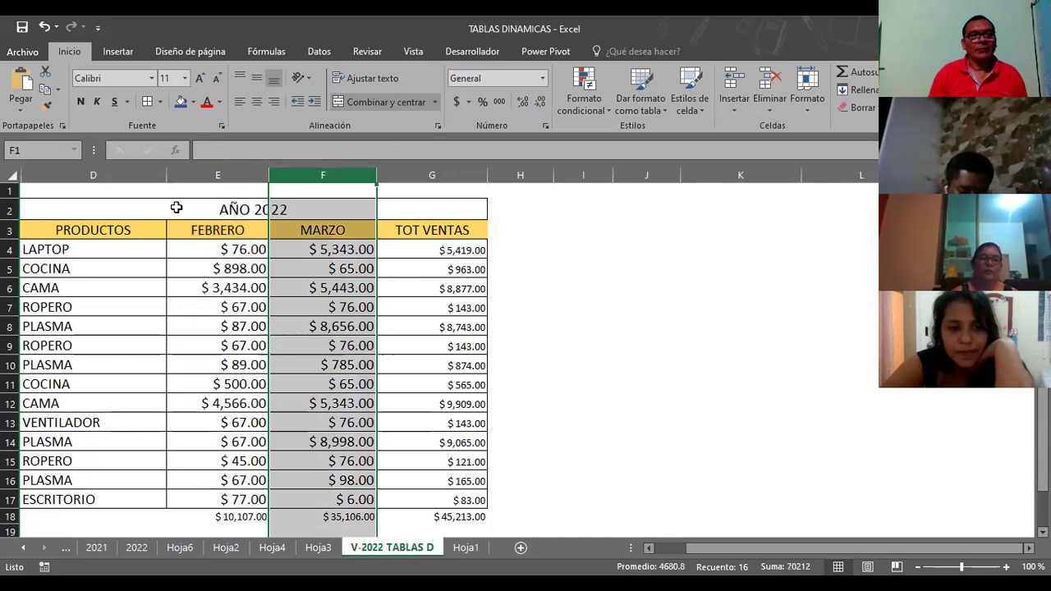
click(75, 170)
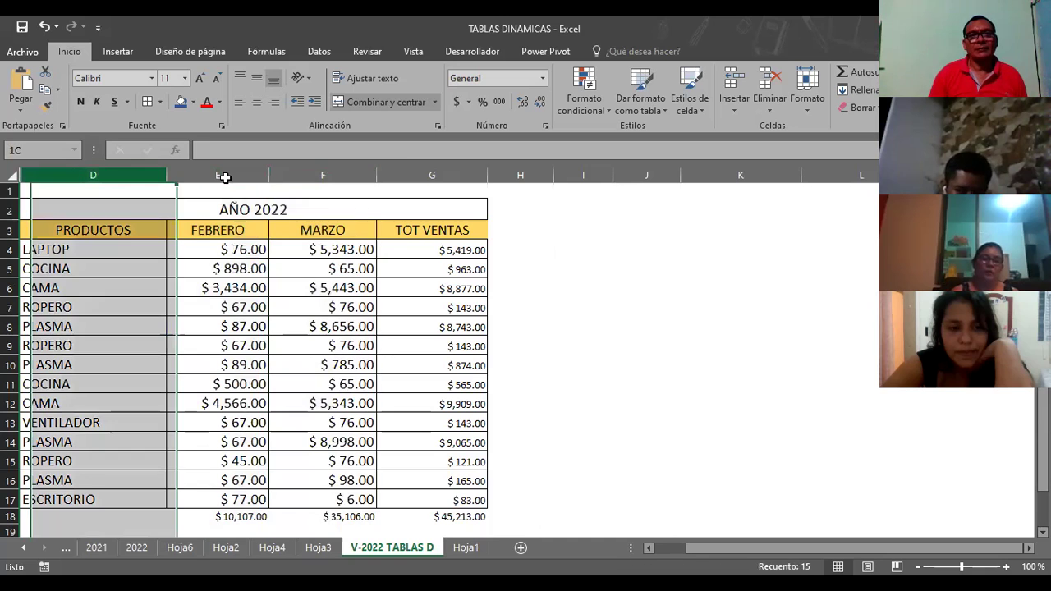
drag(434, 175, 435, 176)
right_click(436, 176)
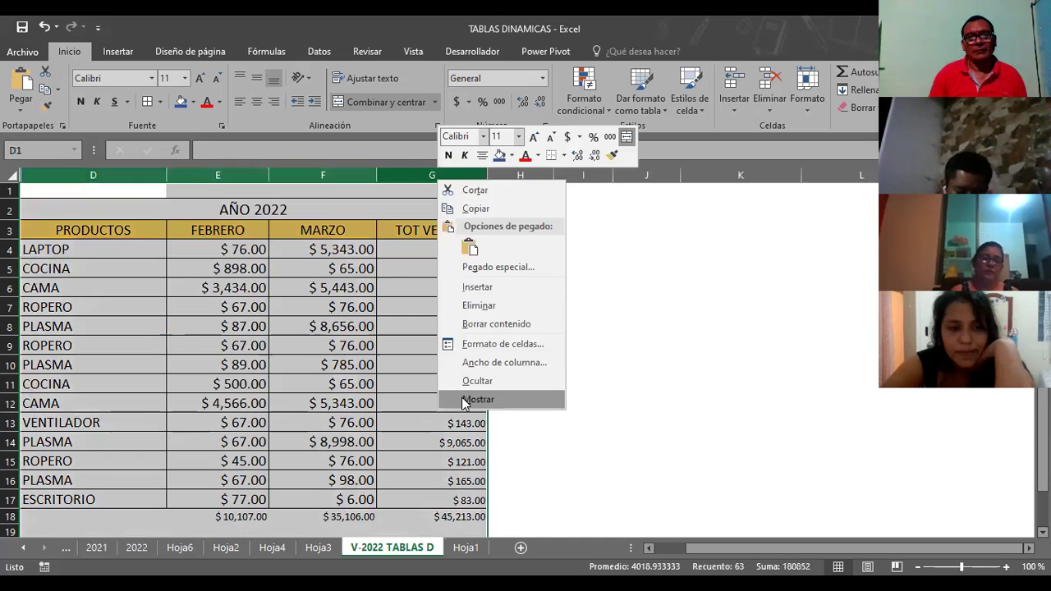
click(464, 400)
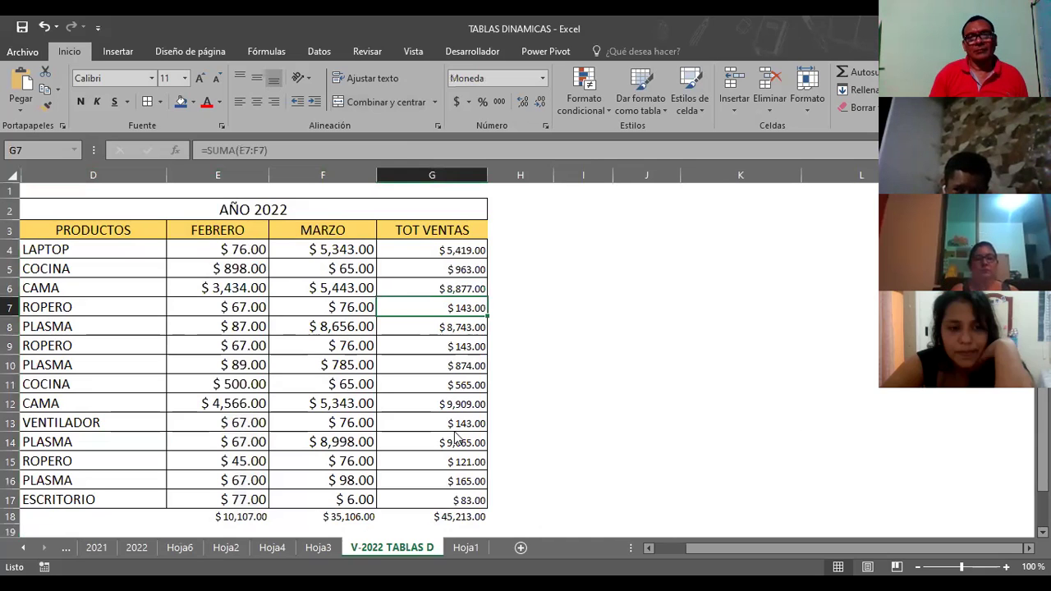
Step: Glance at Hoja1 and Hoja3, then unhide any hidden columns next to column D
click(477, 547)
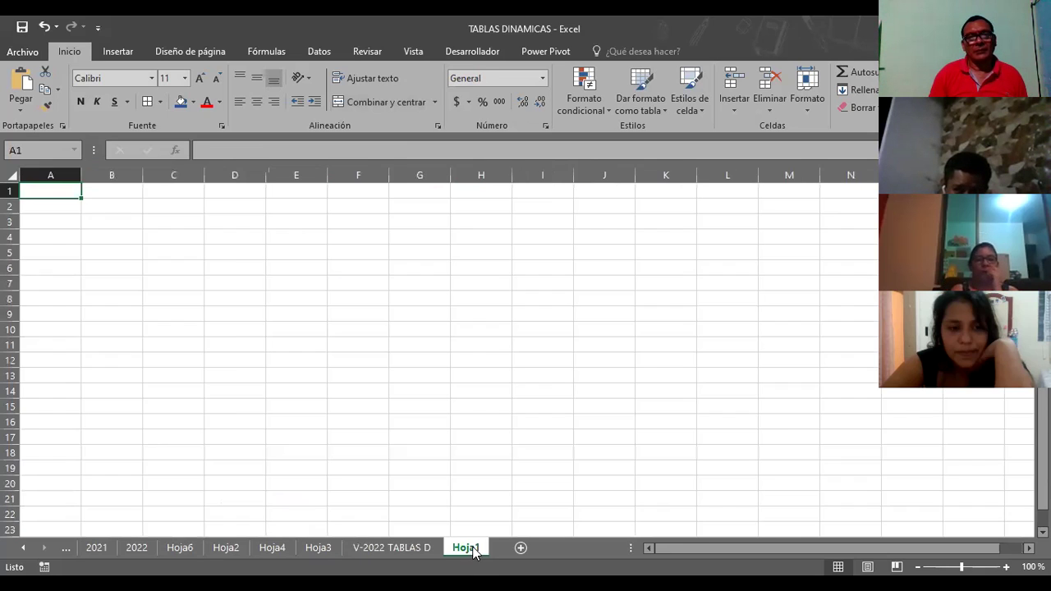
click(334, 547)
click(397, 549)
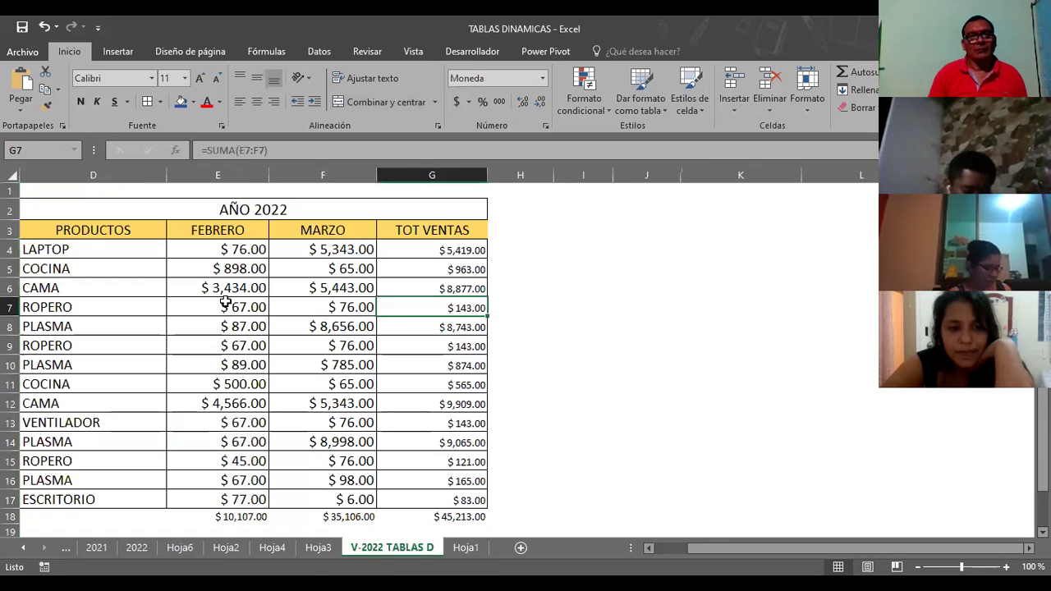
click(93, 226)
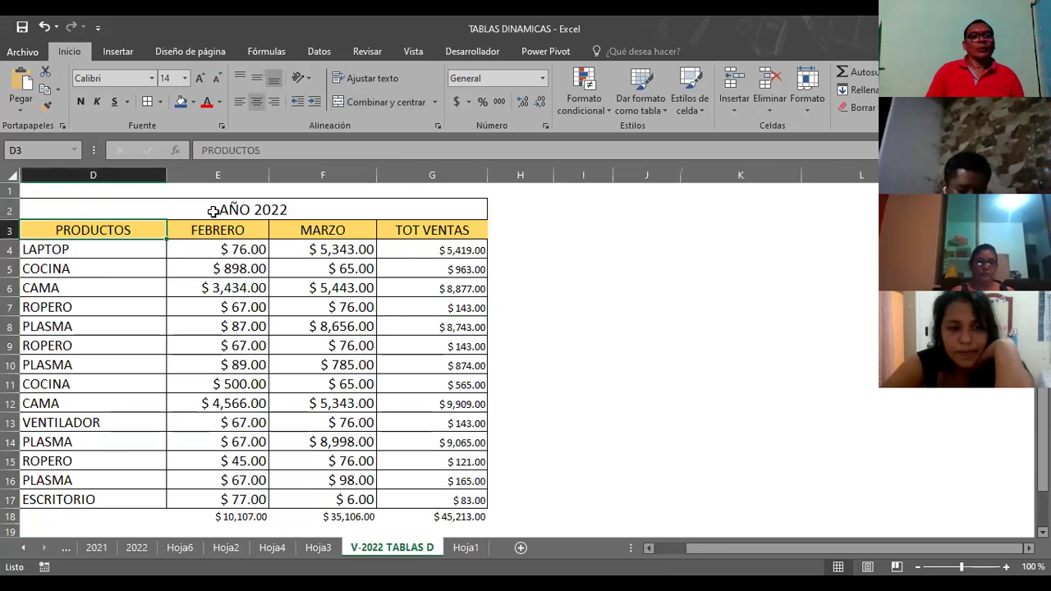
click(167, 170)
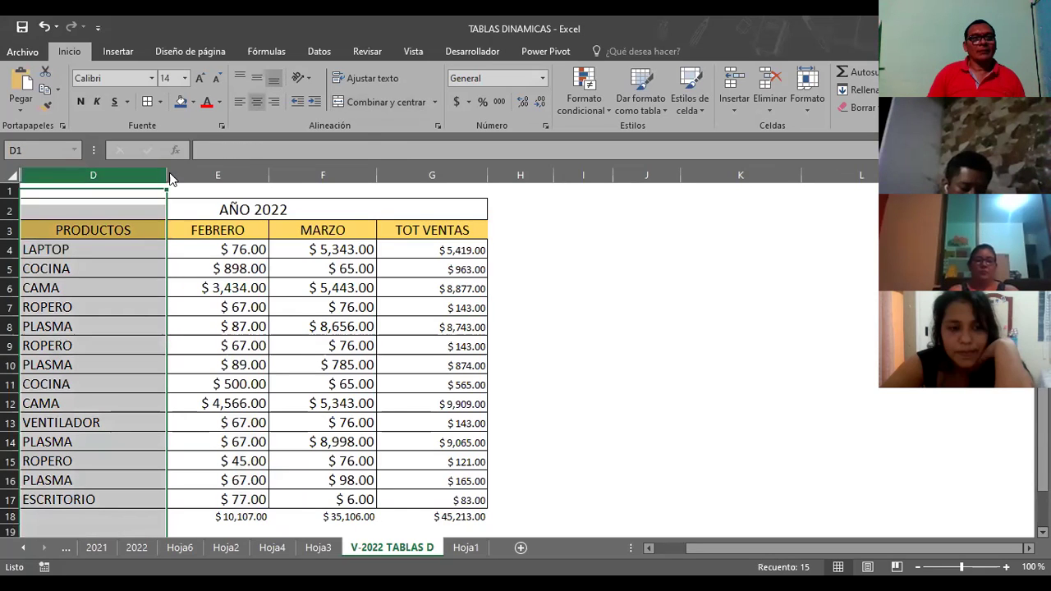
right_click(169, 176)
click(190, 389)
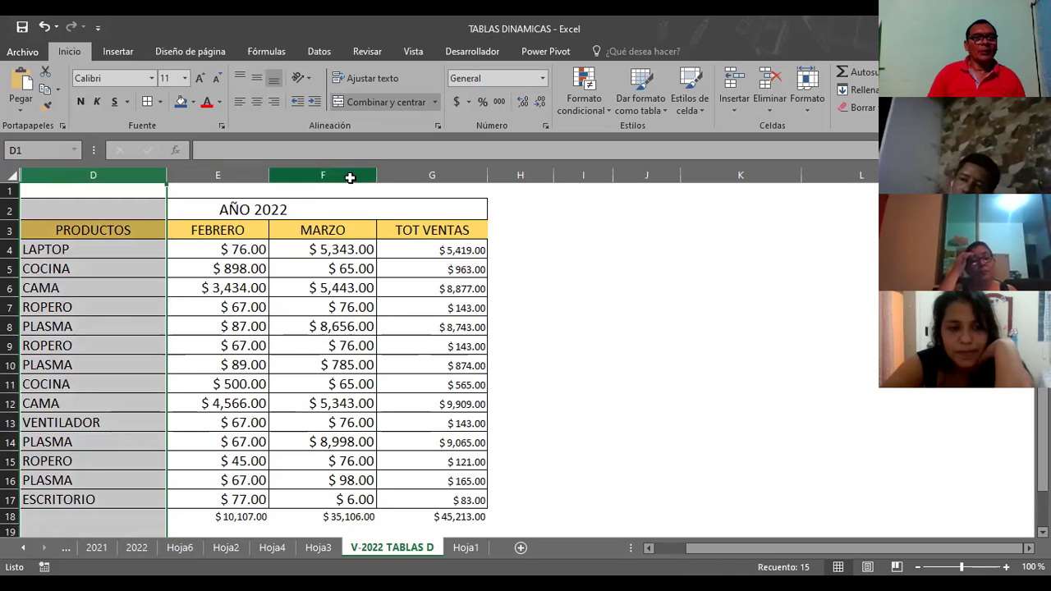
Step: Select the whole sheet to check for hidden columns, ending with column E selected
click(347, 176)
click(12, 175)
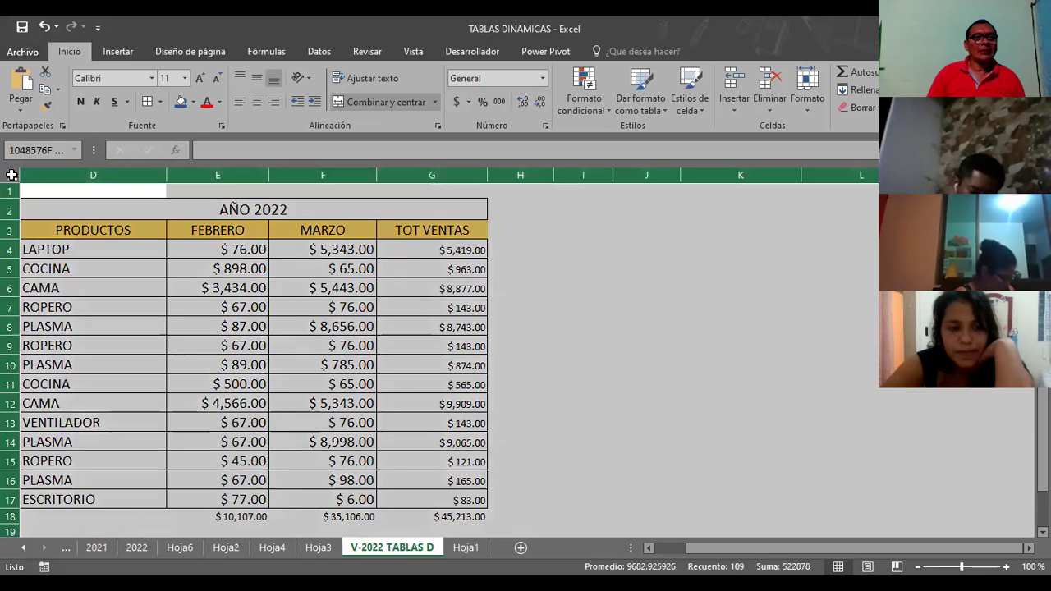
right_click(13, 177)
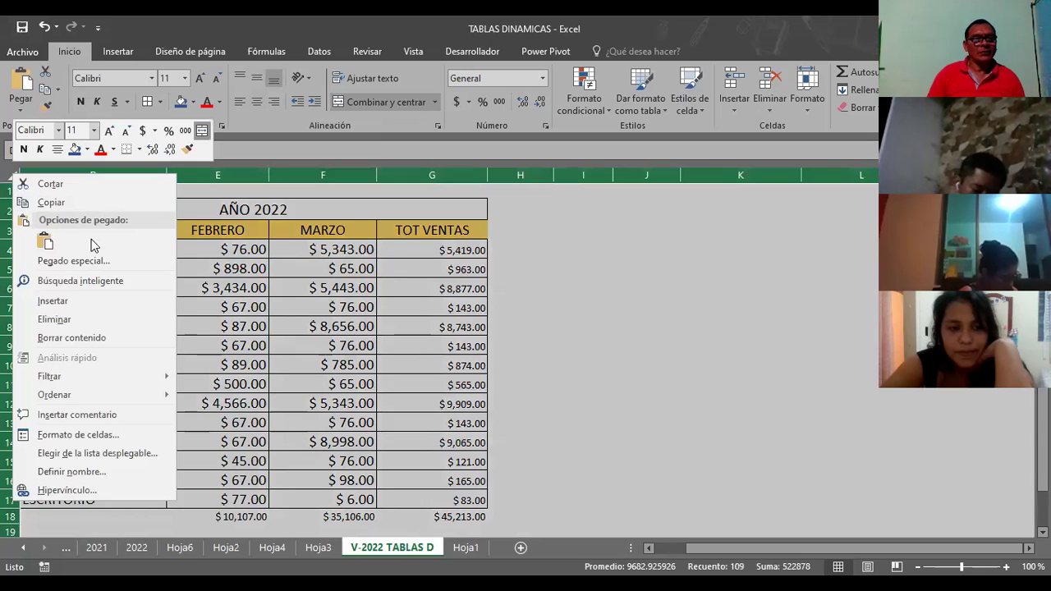
click(207, 184)
click(215, 175)
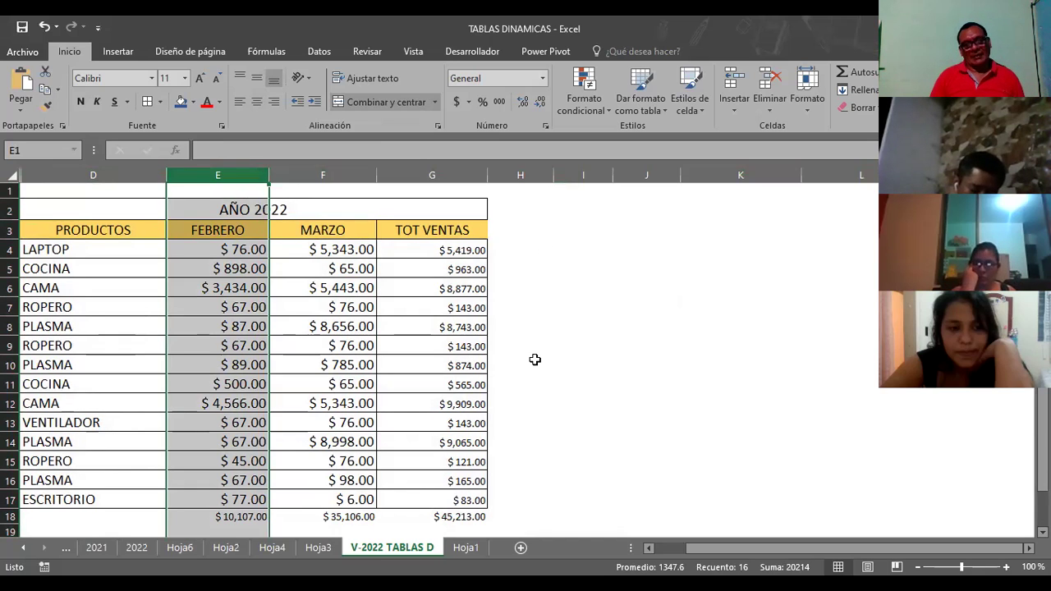
Step: Delete rows 1–20 on Hoja4, removing the old pivot table
click(317, 549)
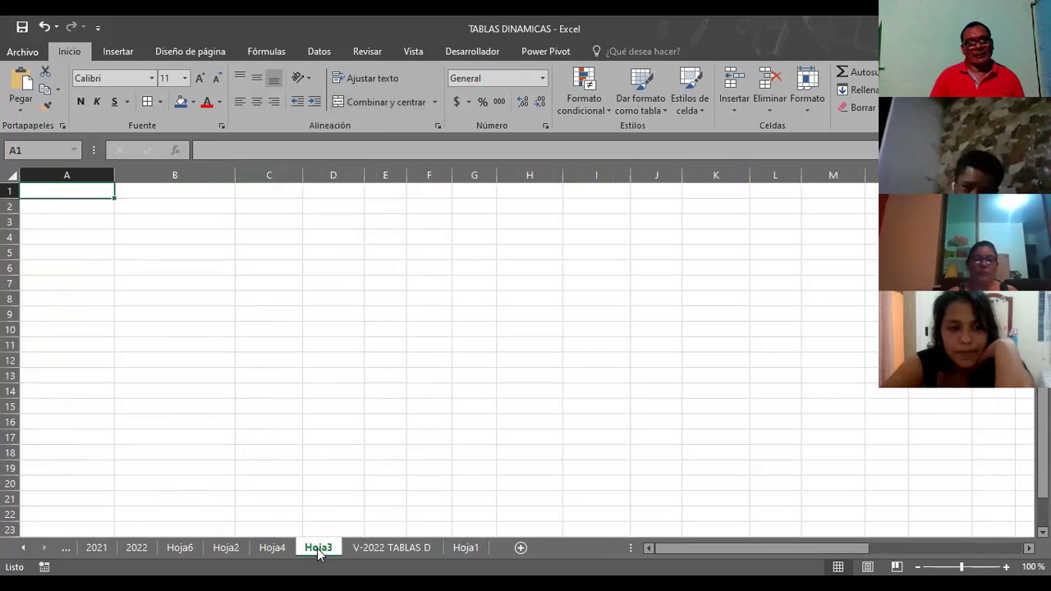
click(271, 548)
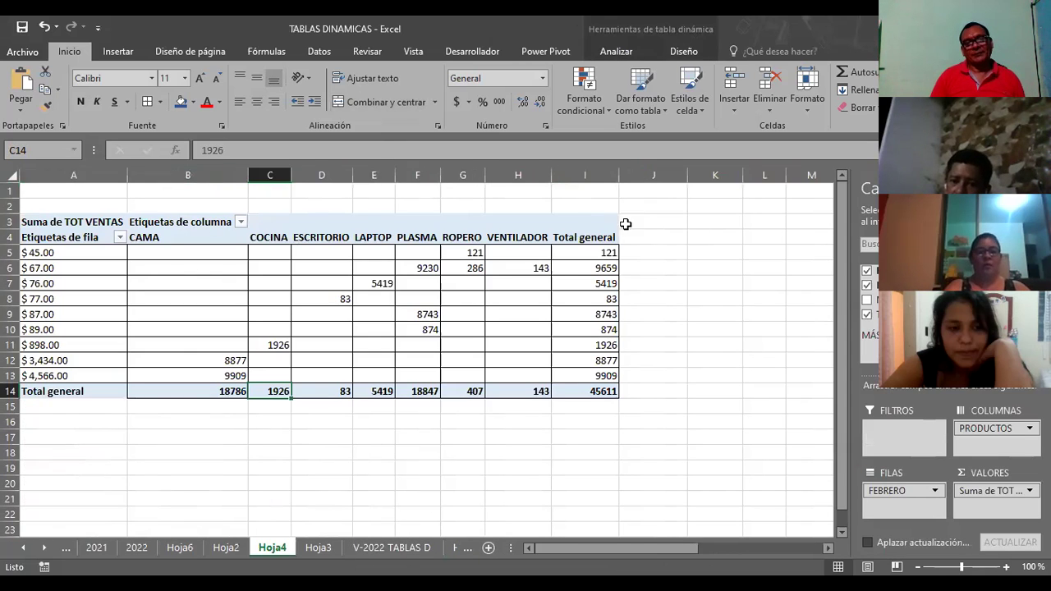
drag(12, 191, 9, 283)
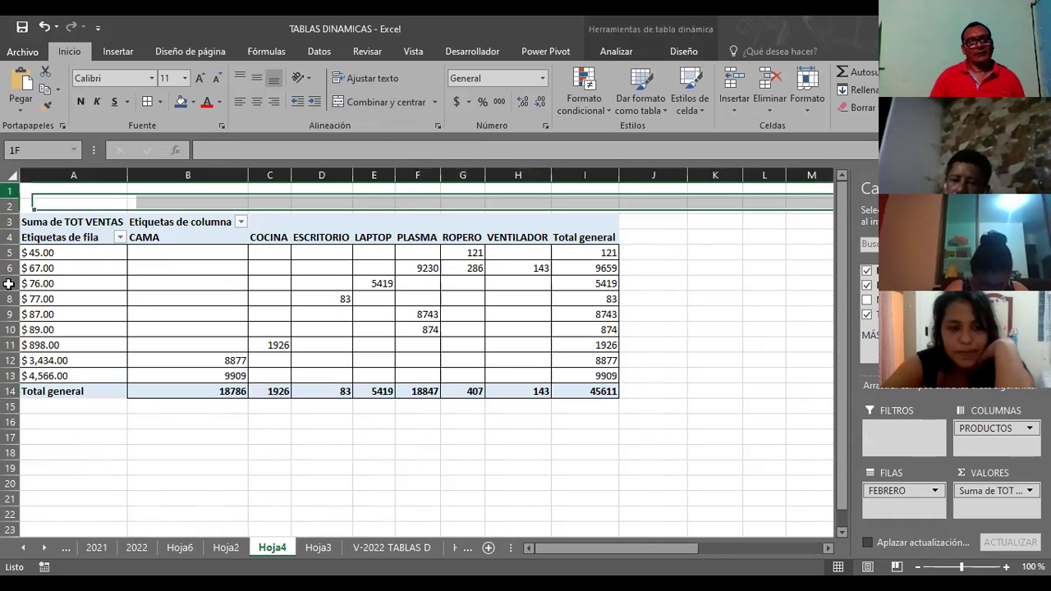
drag(6, 483, 7, 484)
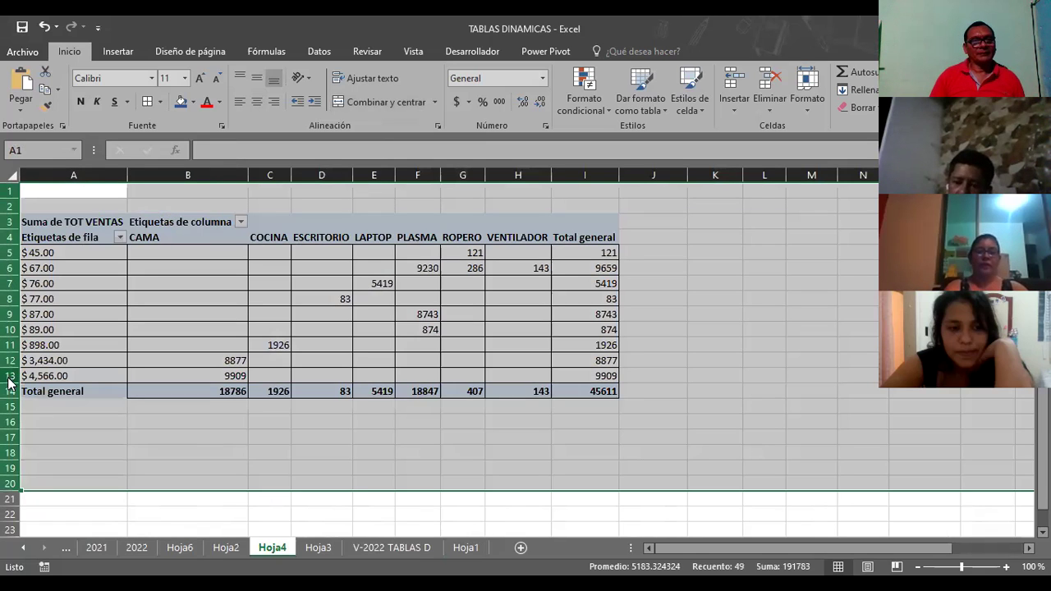
right_click(10, 383)
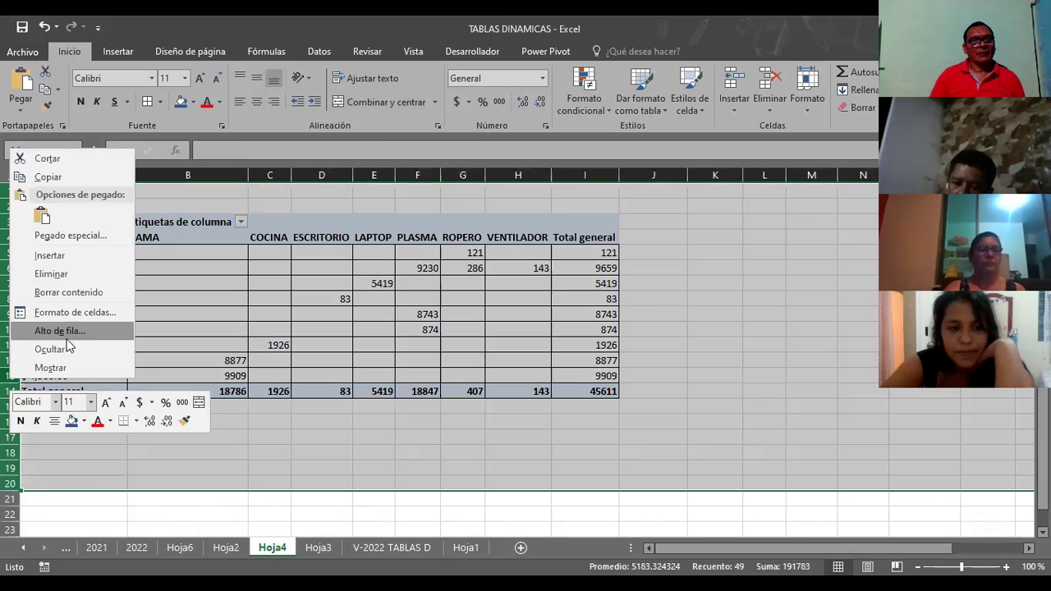
click(58, 370)
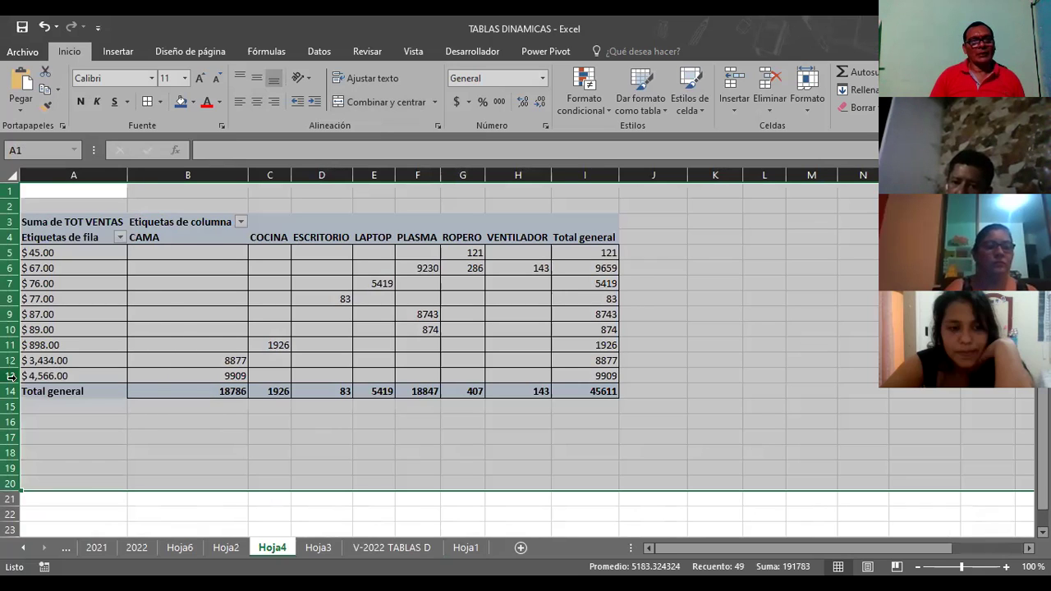
right_click(11, 376)
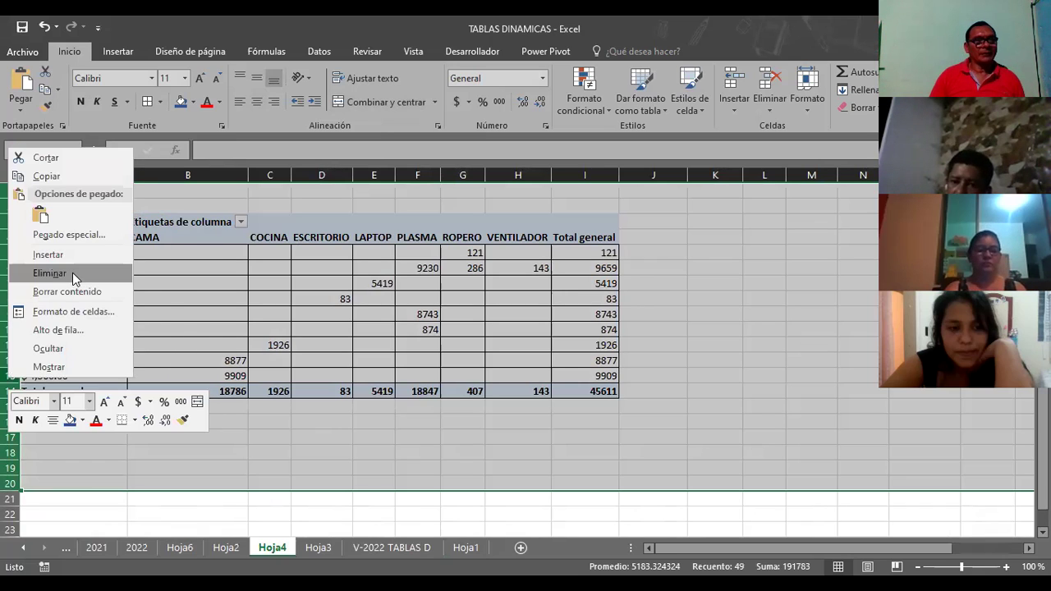
click(72, 272)
click(264, 268)
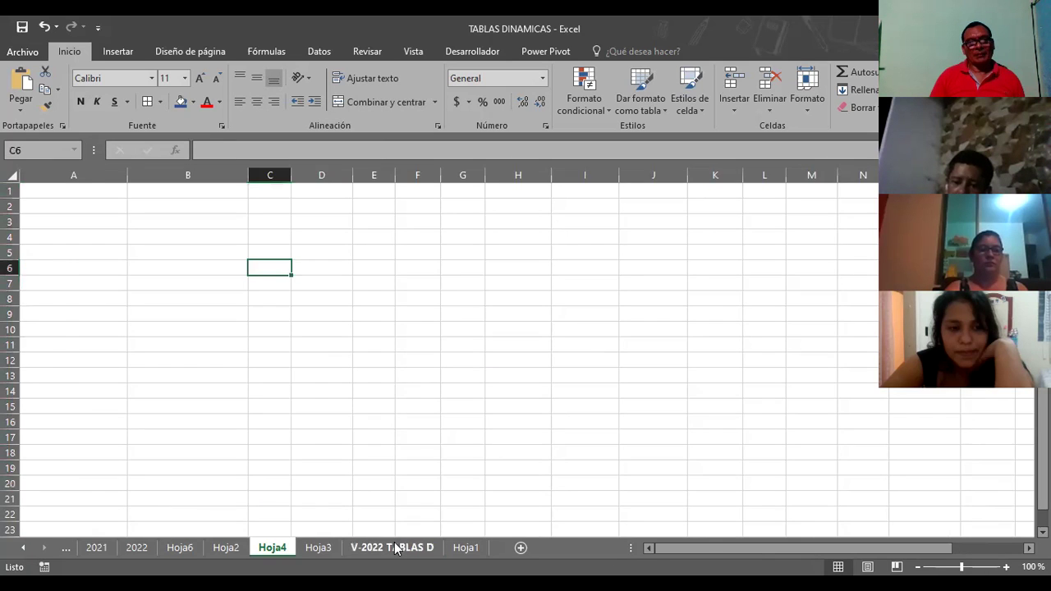
Step: Unhide any hidden columns within D:G on the V-2022 TABLAS D sheet
click(392, 547)
click(595, 291)
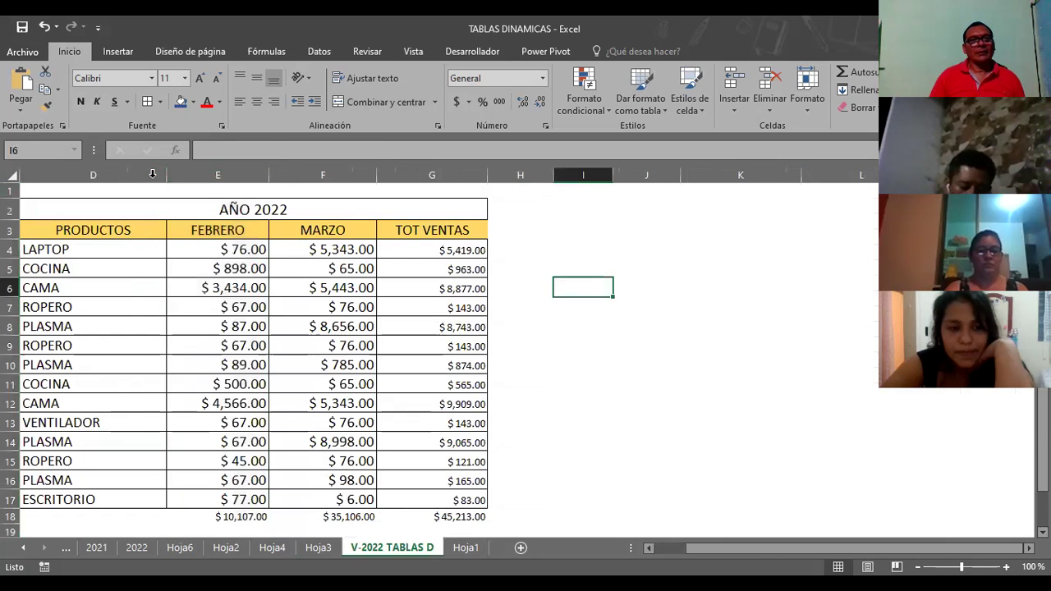
click(154, 175)
click(182, 176)
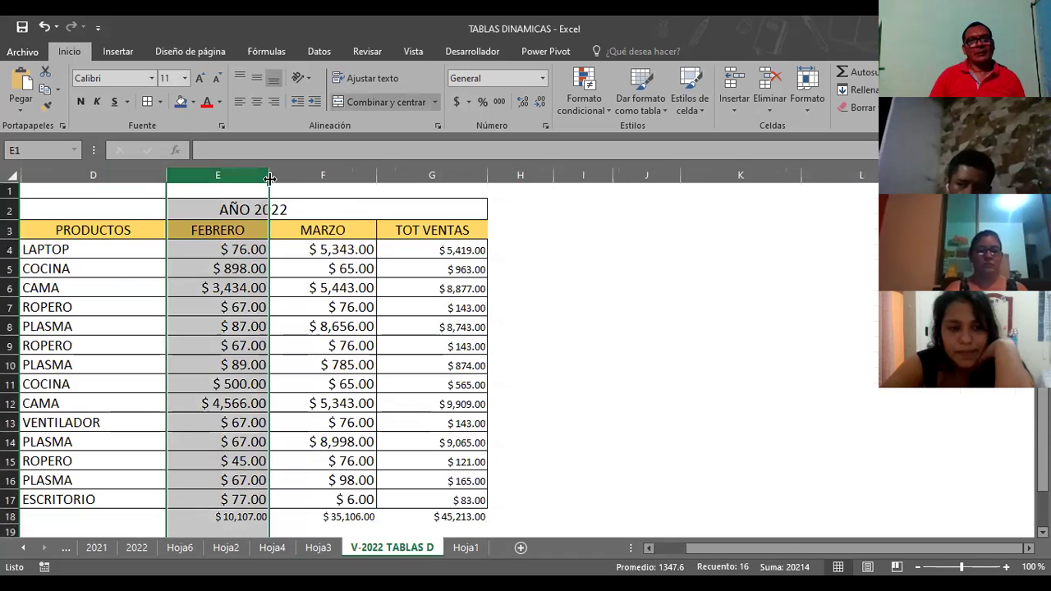
click(272, 176)
click(162, 176)
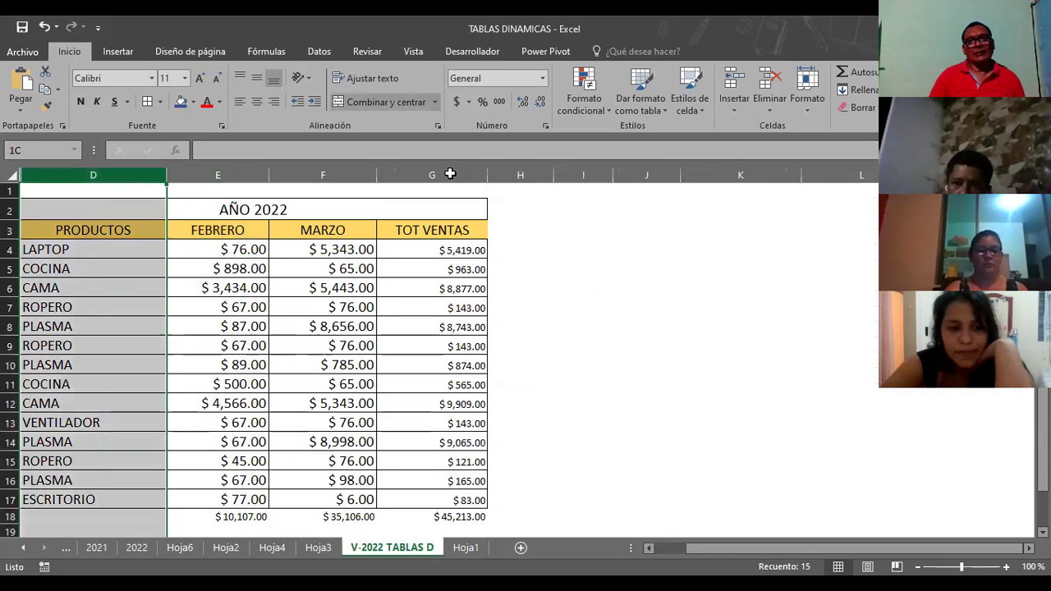
drag(450, 174, 455, 170)
right_click(454, 175)
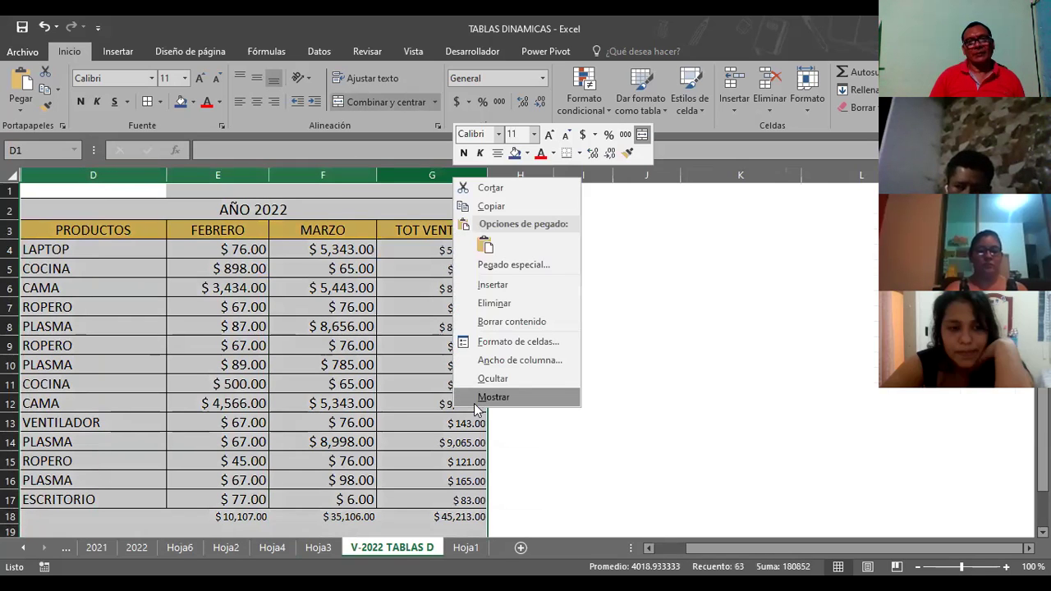
click(493, 397)
click(459, 288)
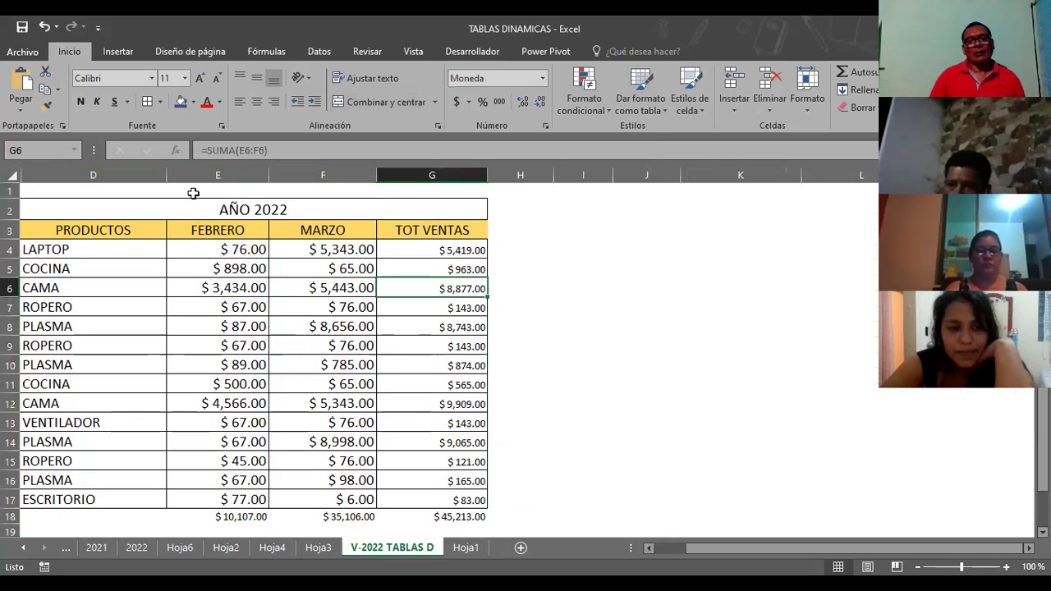
Step: Hide the FEBRERO column, then unhide it again
click(237, 175)
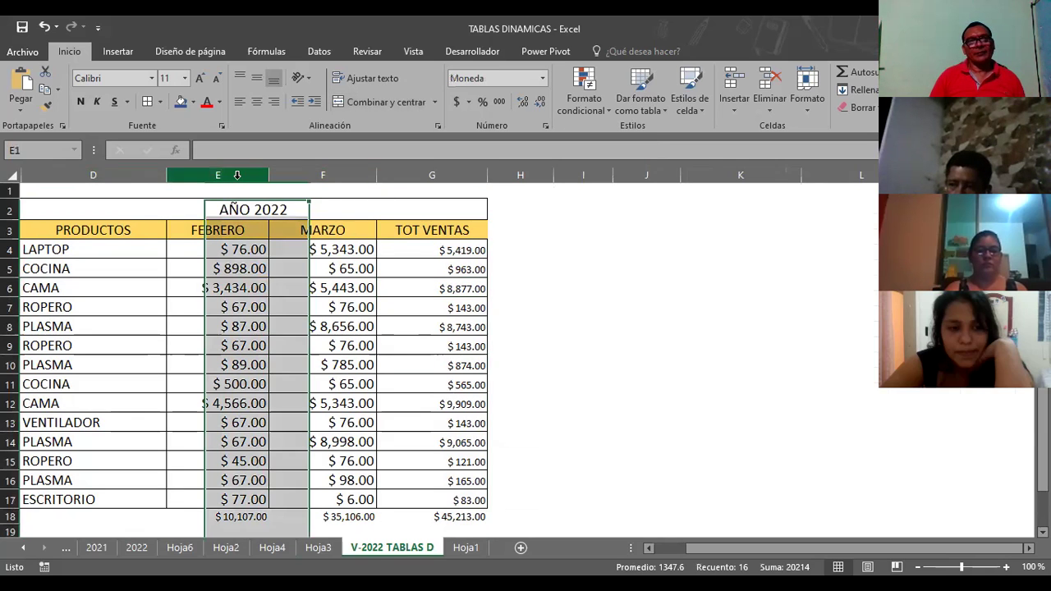
right_click(236, 175)
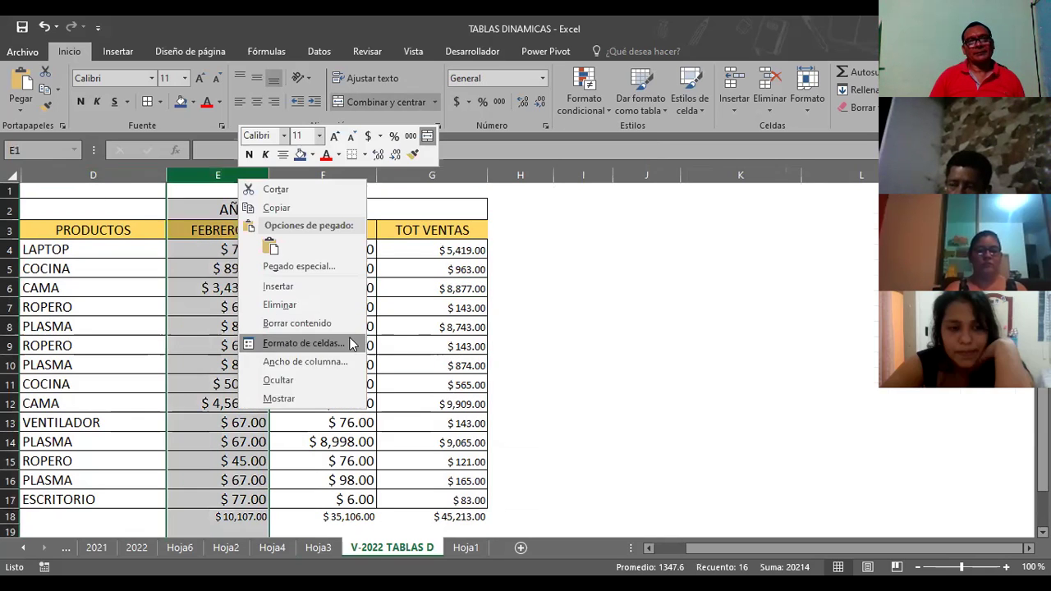
click(313, 380)
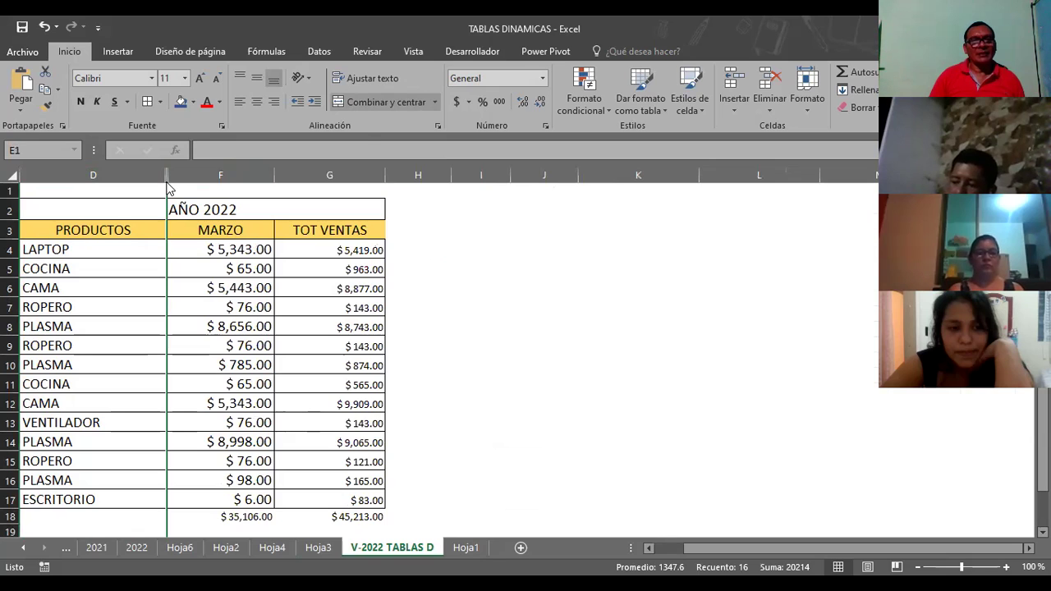
right_click(166, 183)
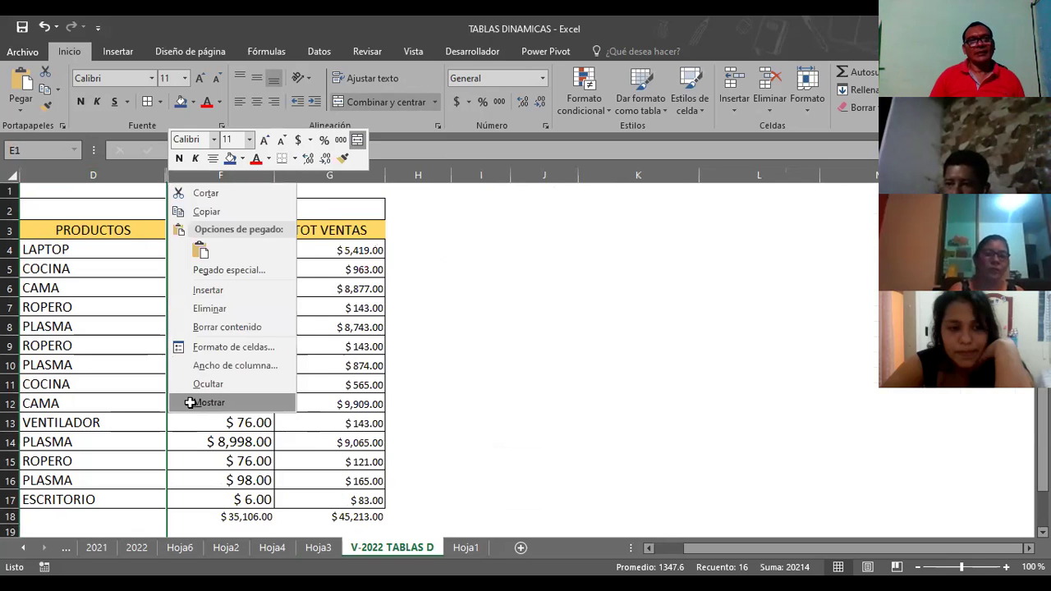
click(190, 402)
click(542, 267)
Step: Hide the MARZO column of the AÑO 2022 table
click(386, 174)
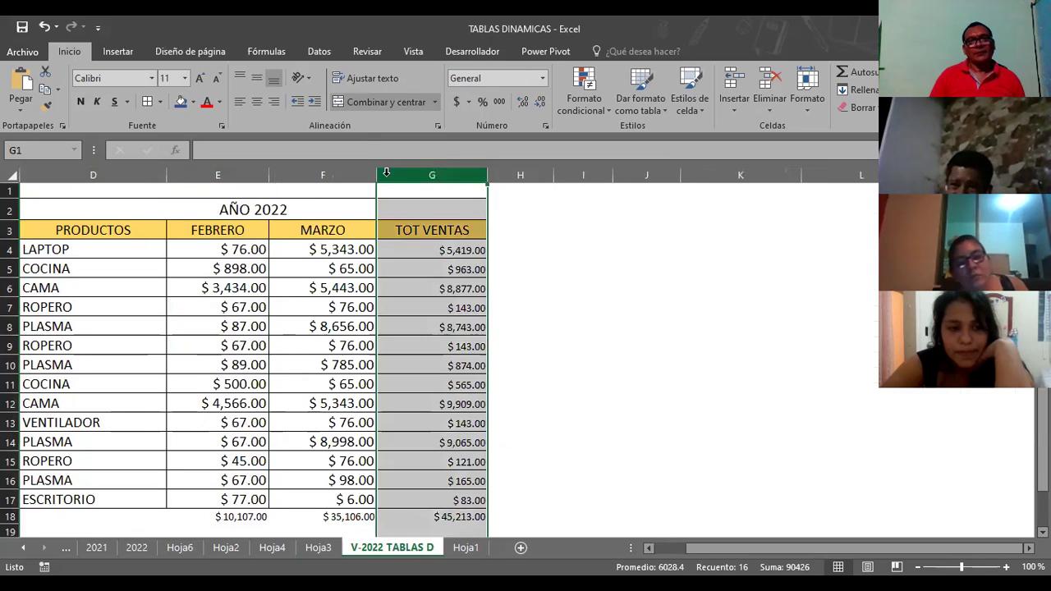
ctrl+click(139, 174)
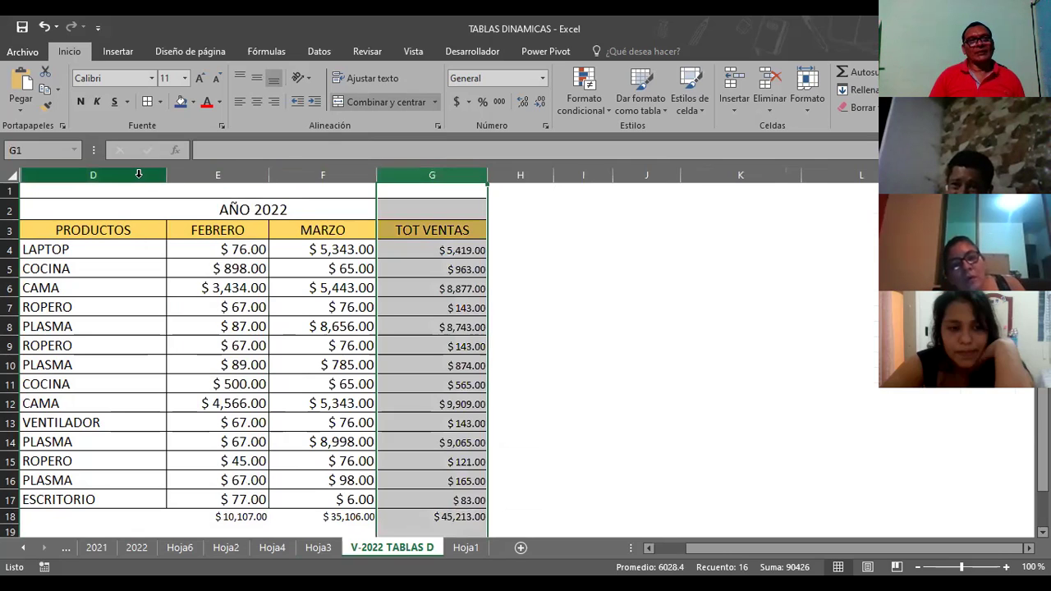
click(139, 175)
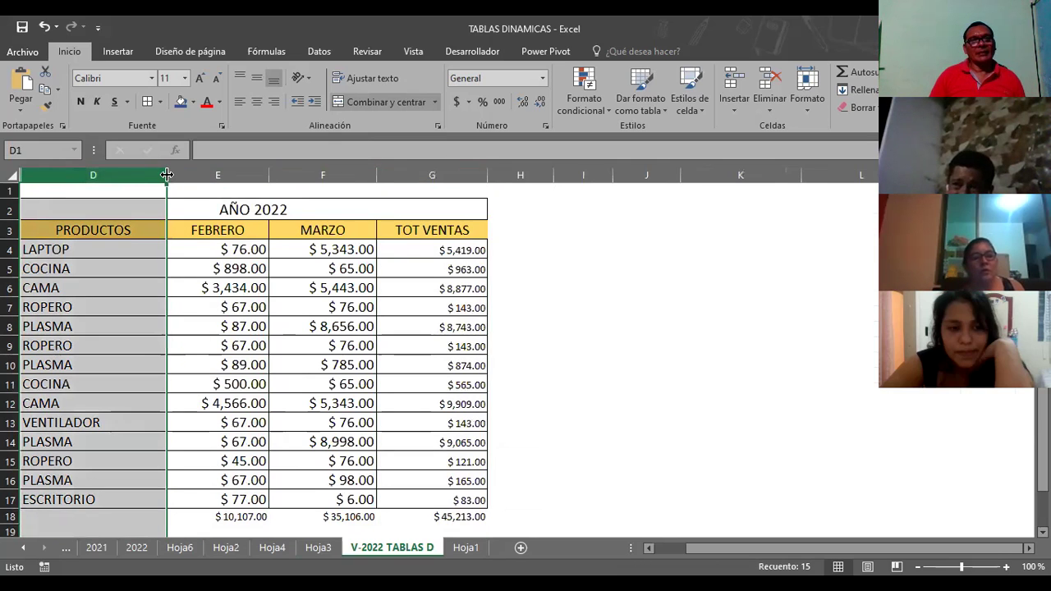
click(351, 214)
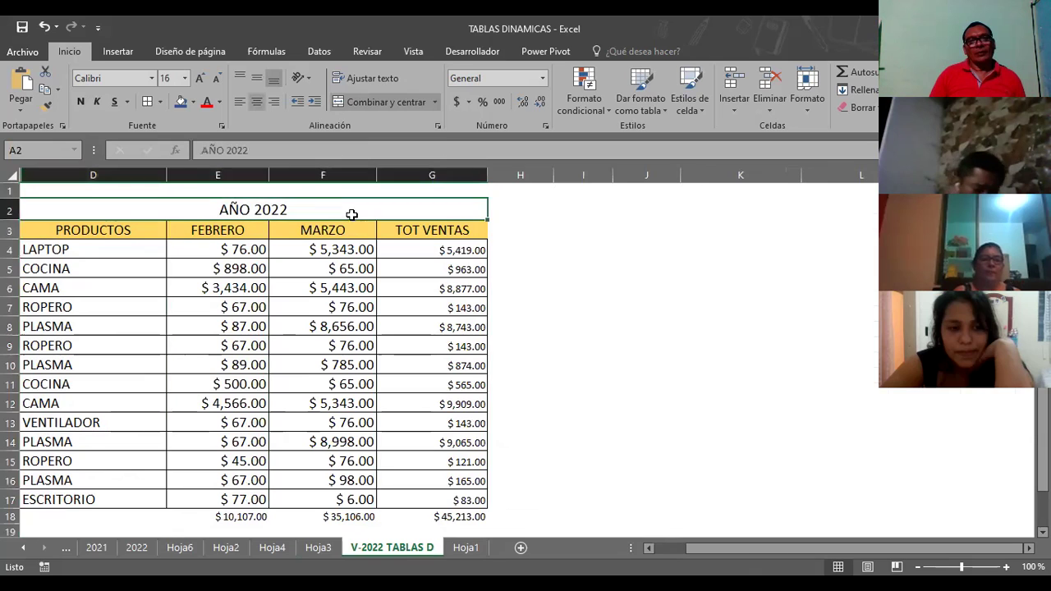
click(306, 230)
click(321, 176)
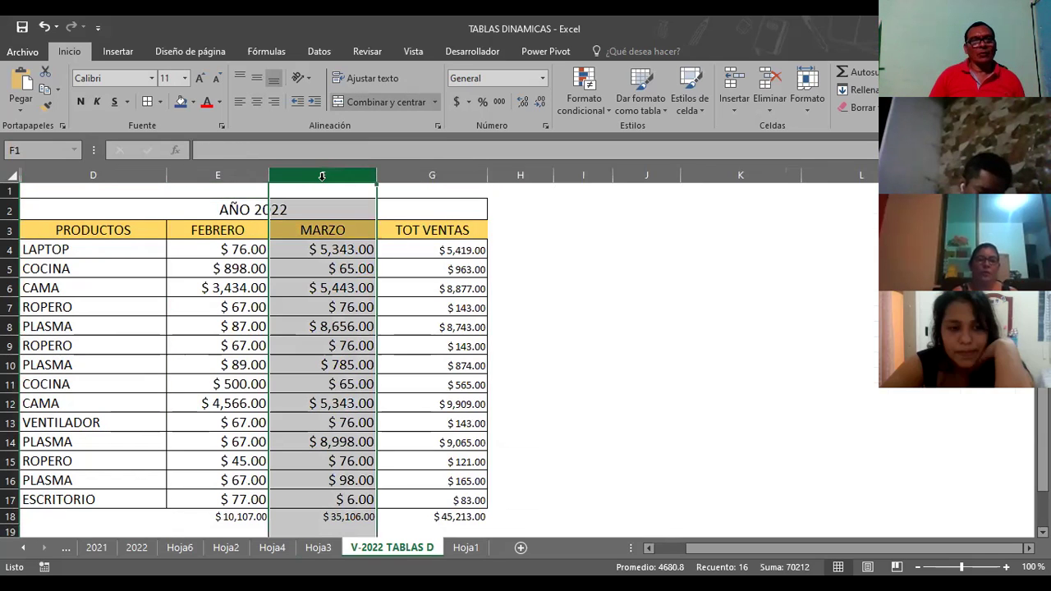
right_click(322, 176)
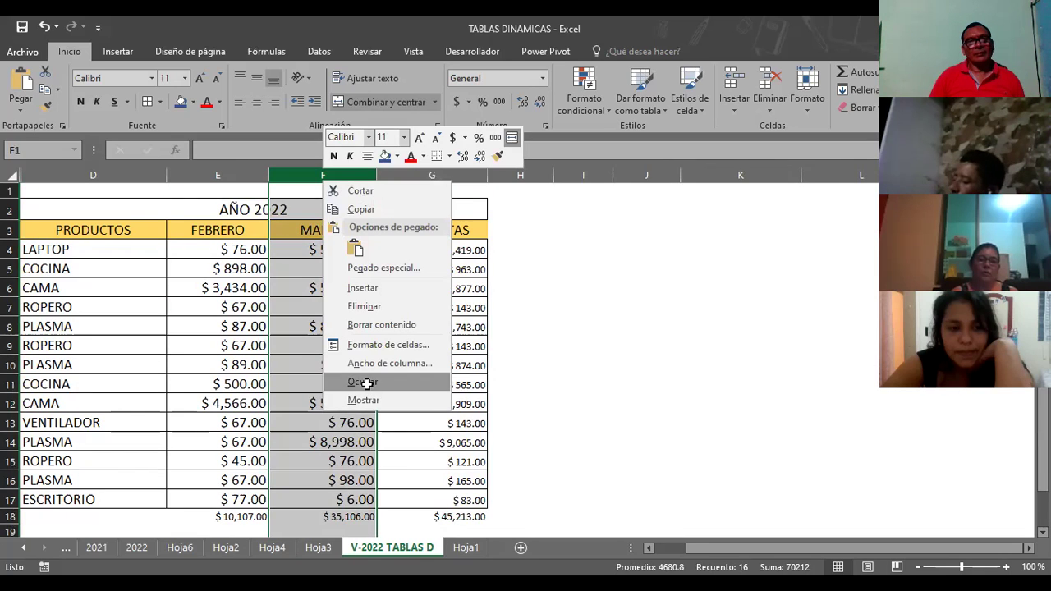
click(361, 382)
click(476, 286)
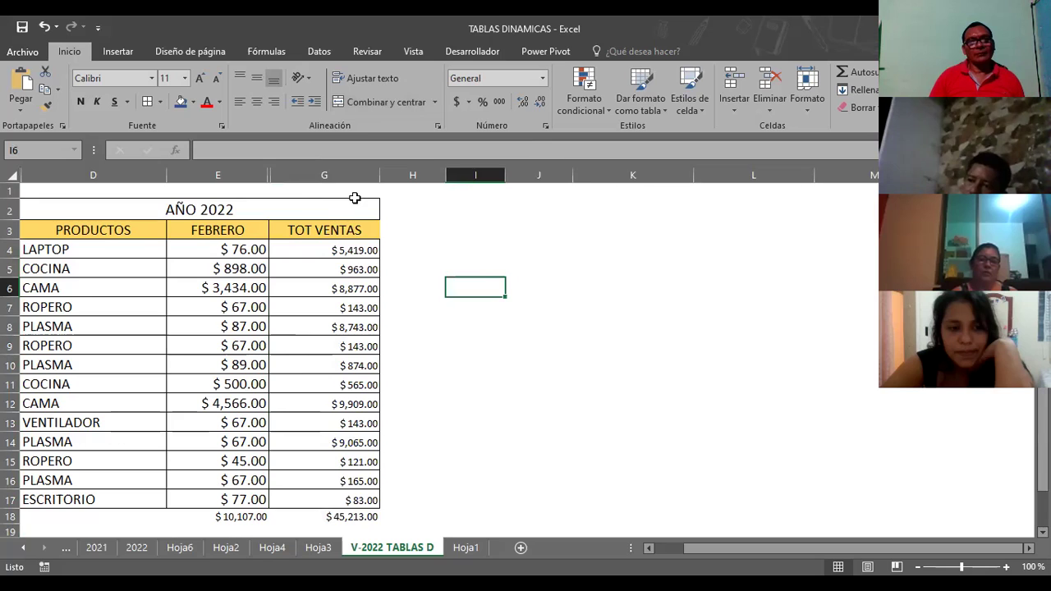
Step: Undo to restore MARZO and widen the PRODUCTOS, FEBRERO and MARZO columns
key(ctrl+z)
drag(166, 175, 200, 175)
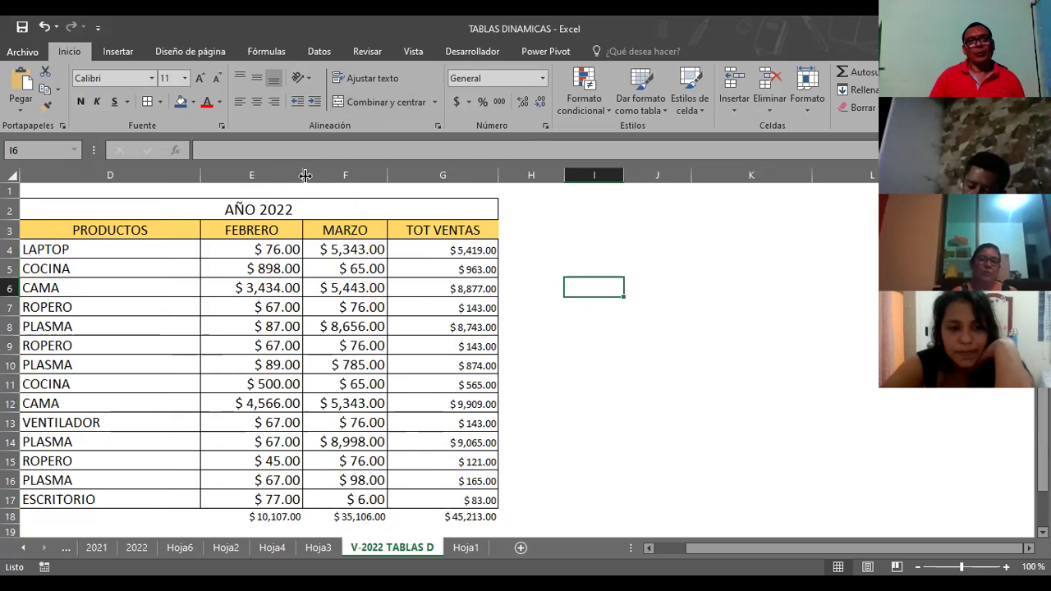
drag(420, 179, 438, 175)
drag(205, 177, 214, 182)
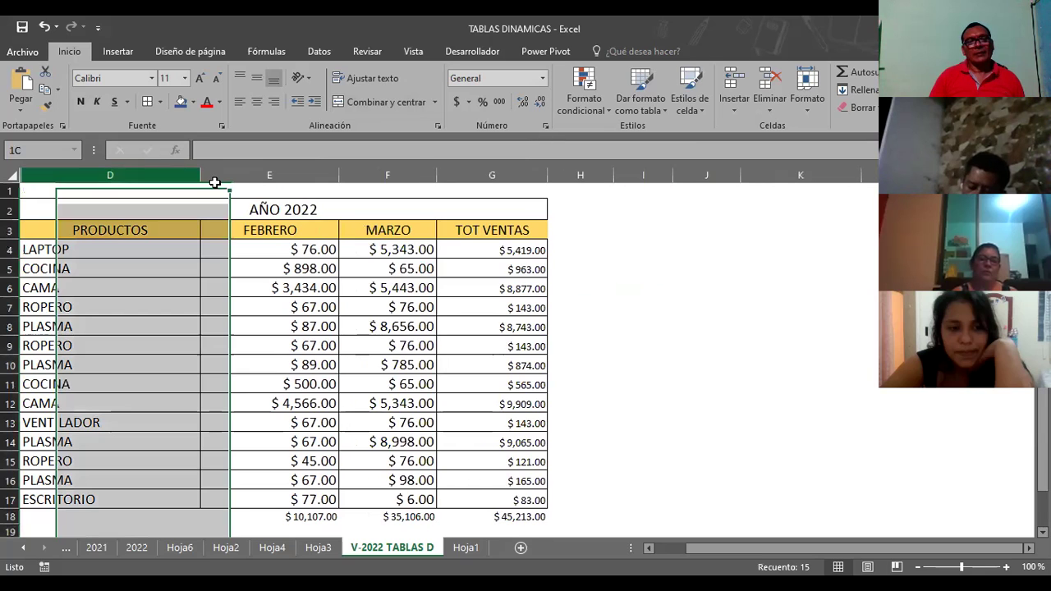
Step: Unhide any hidden columns within D:J
drag(739, 161, 739, 175)
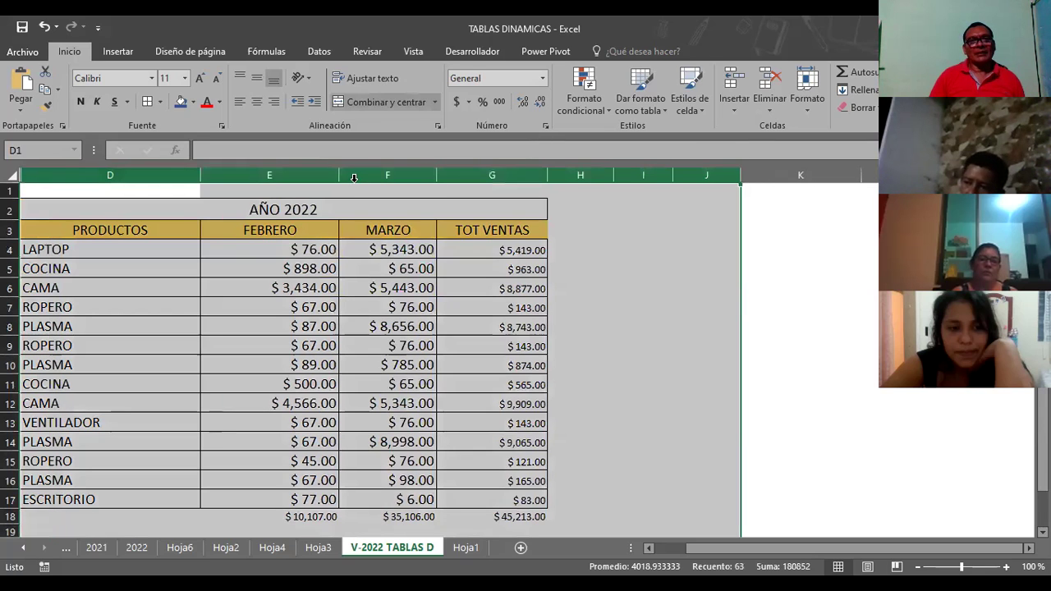
right_click(357, 186)
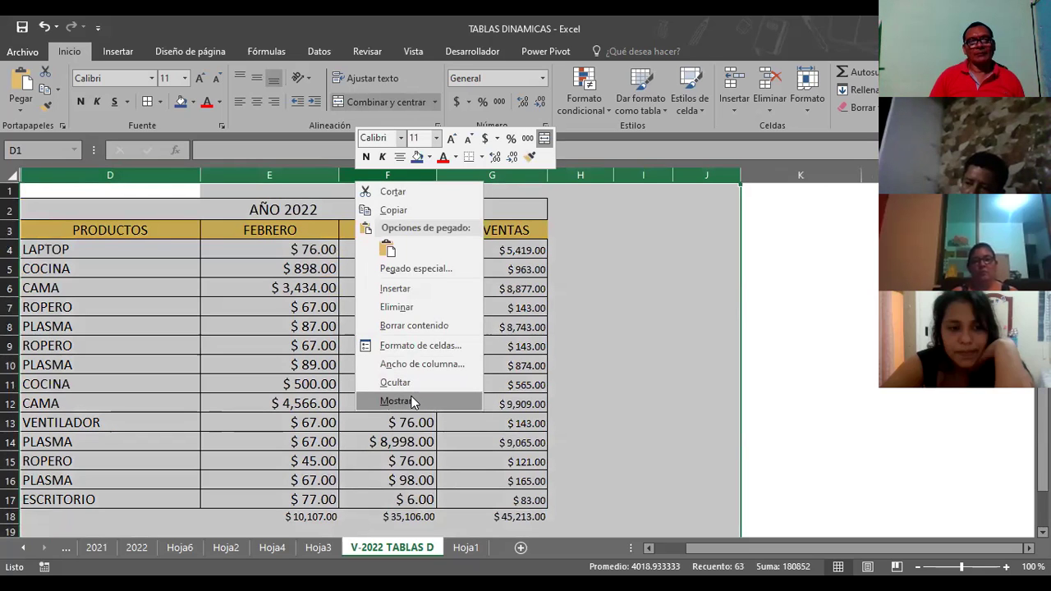
click(411, 401)
click(224, 264)
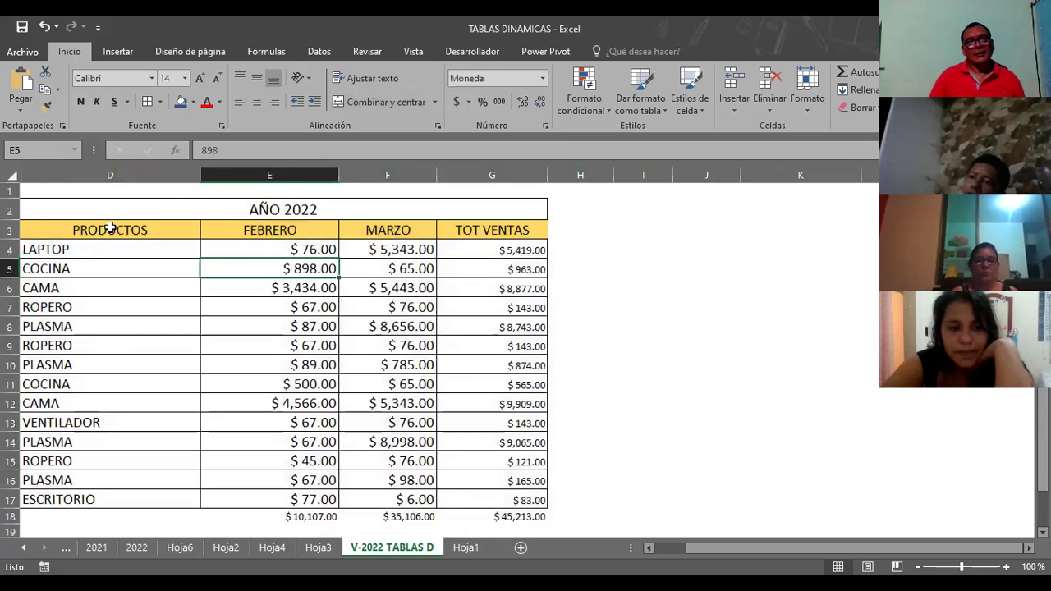
click(110, 227)
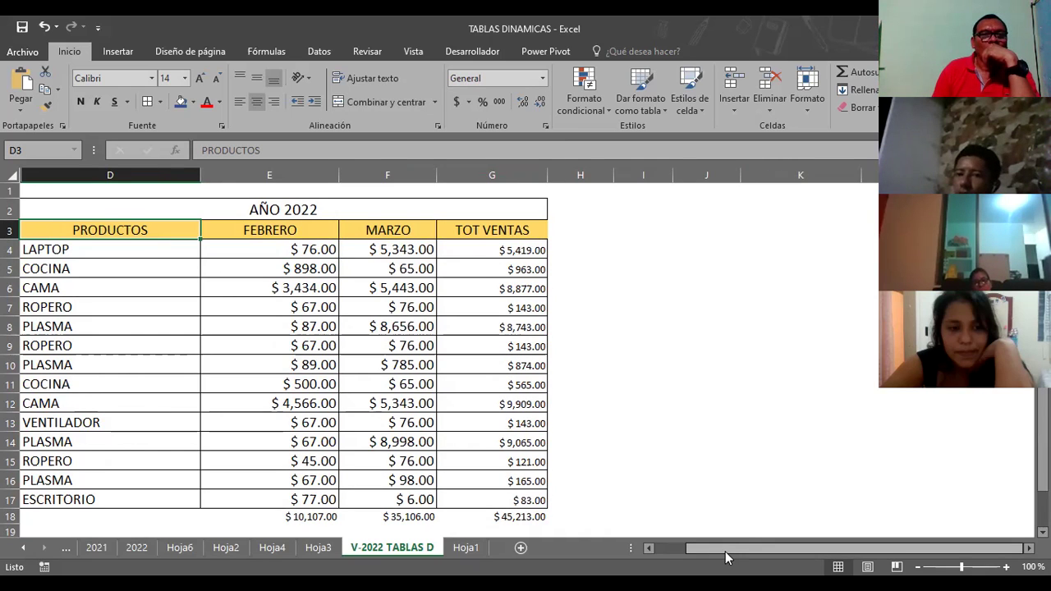
drag(726, 552, 751, 551)
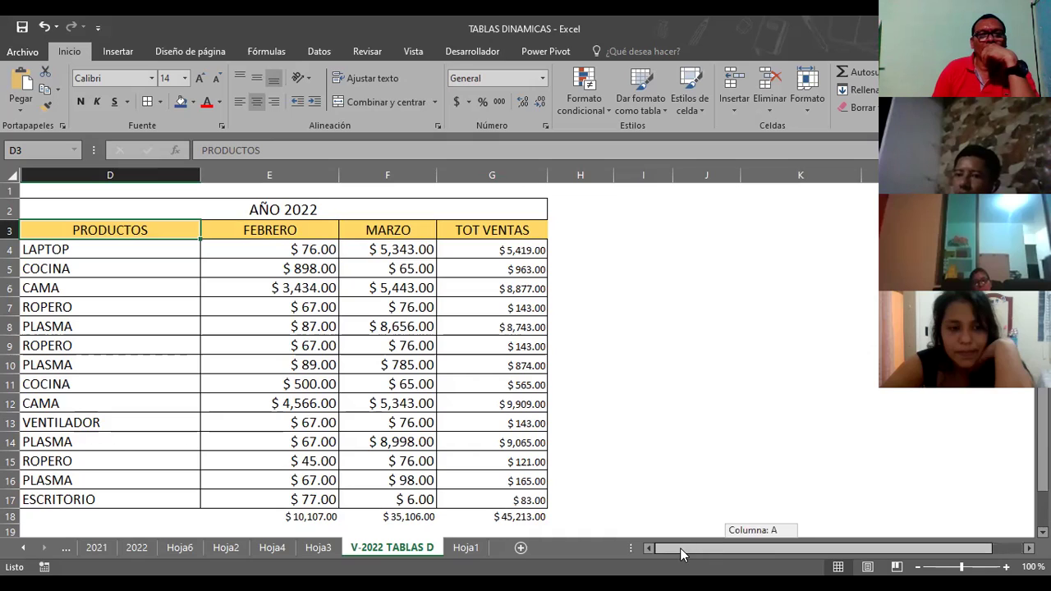
click(729, 549)
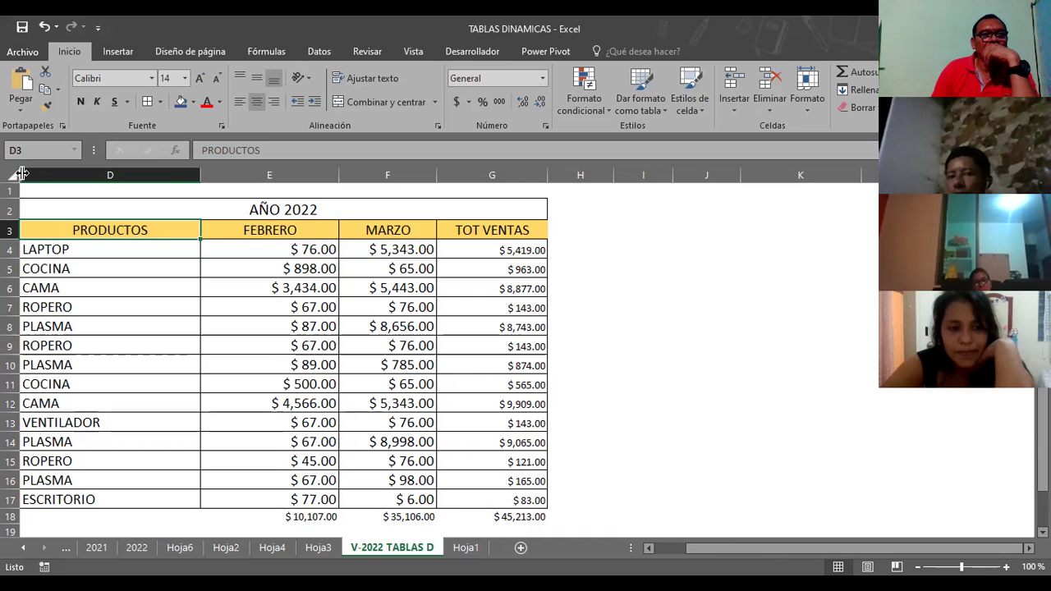
Step: Unhide the DEPARTAMENTO and NOMBRE columns at the sheet's left edge
right_click(25, 178)
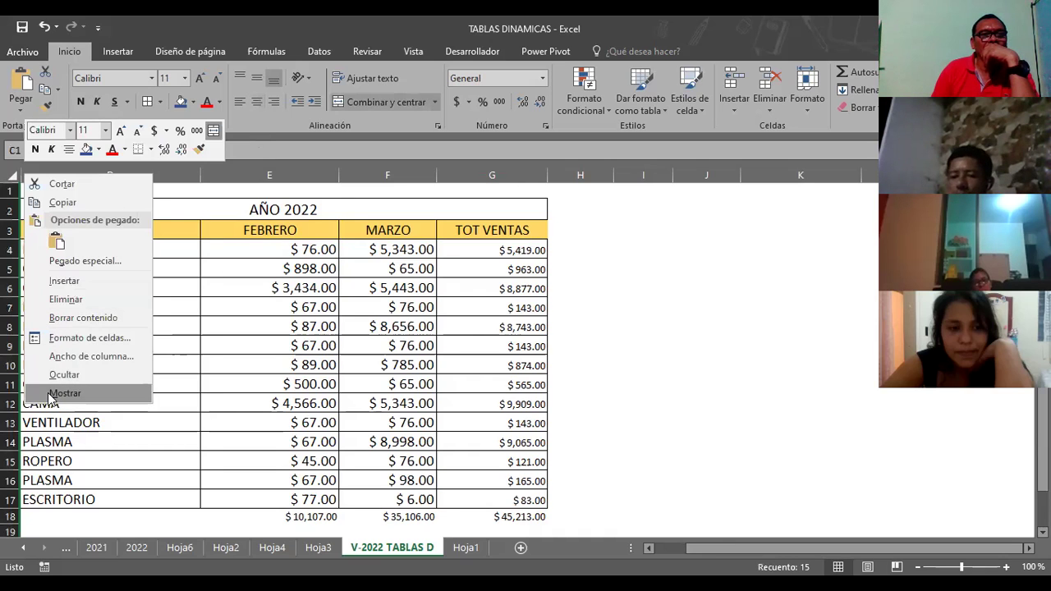
click(50, 394)
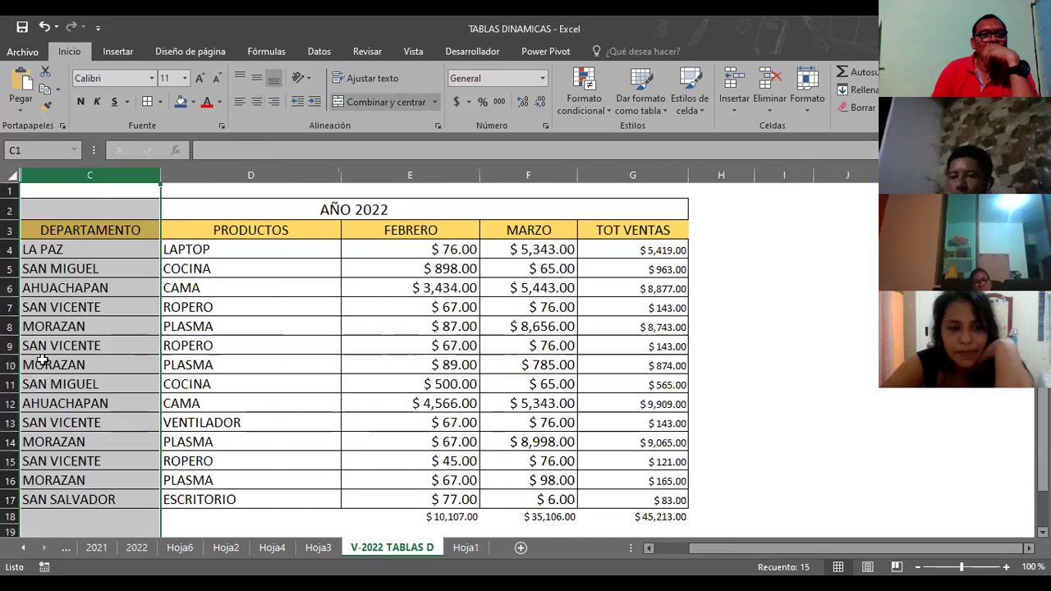
click(21, 175)
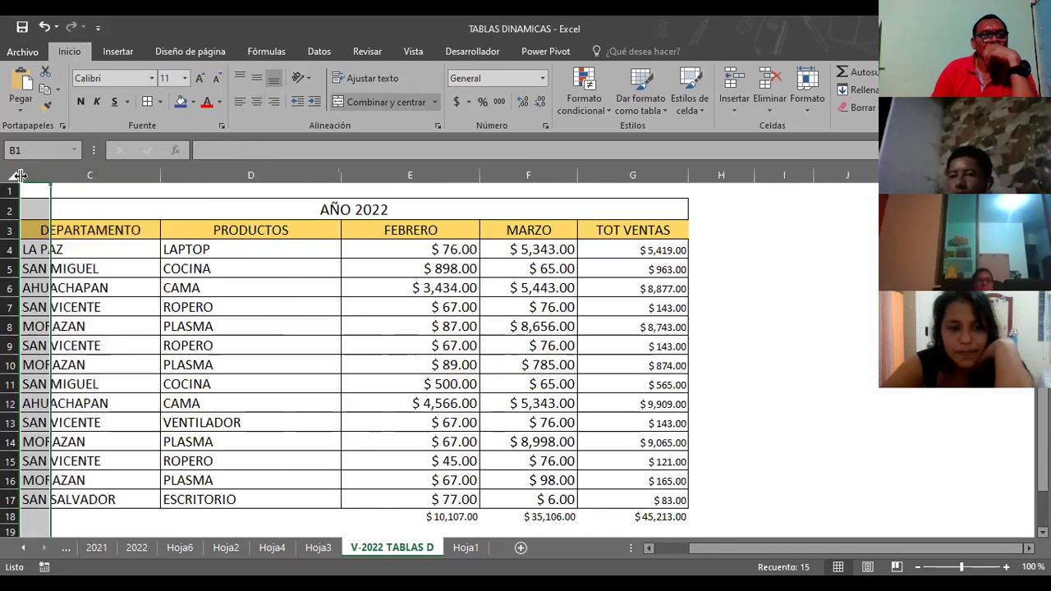
right_click(49, 378)
click(49, 395)
click(232, 307)
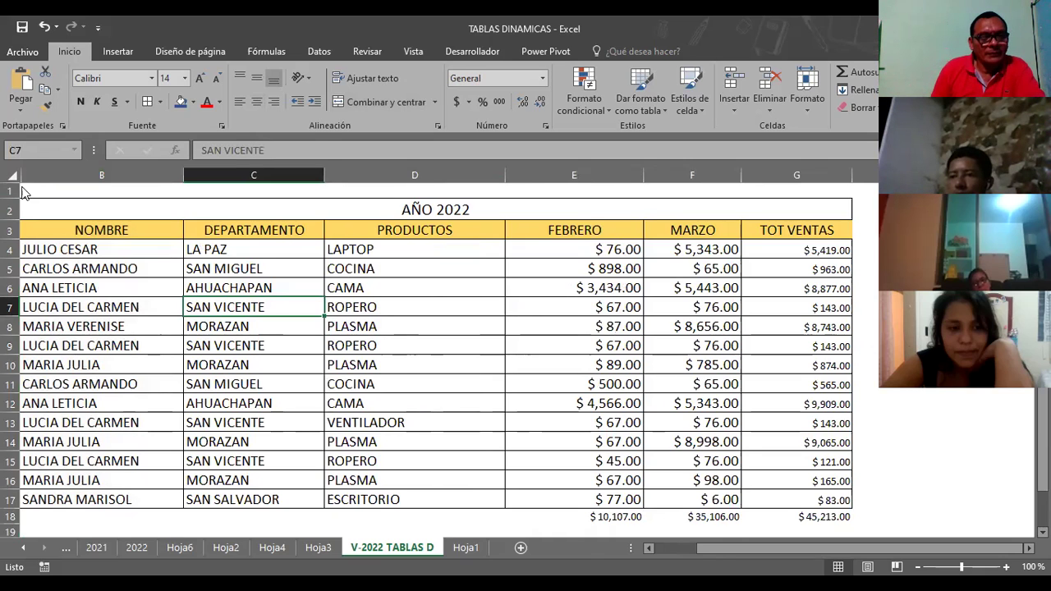
Step: Unhide the CODIGO column, then select the MARZO and TOT VENTAS data
right_click(22, 177)
click(48, 399)
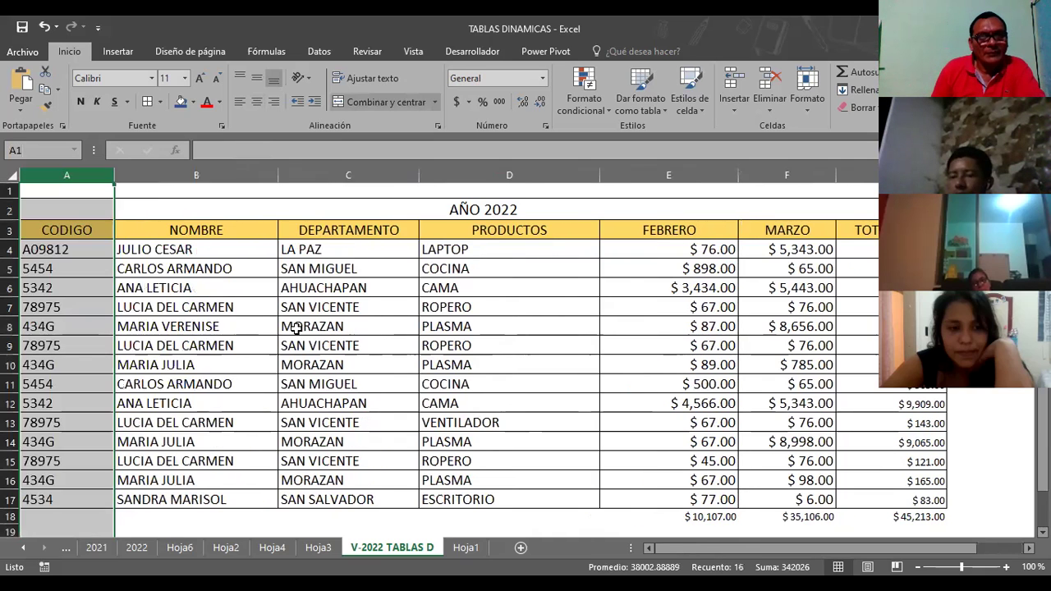
click(296, 328)
click(376, 268)
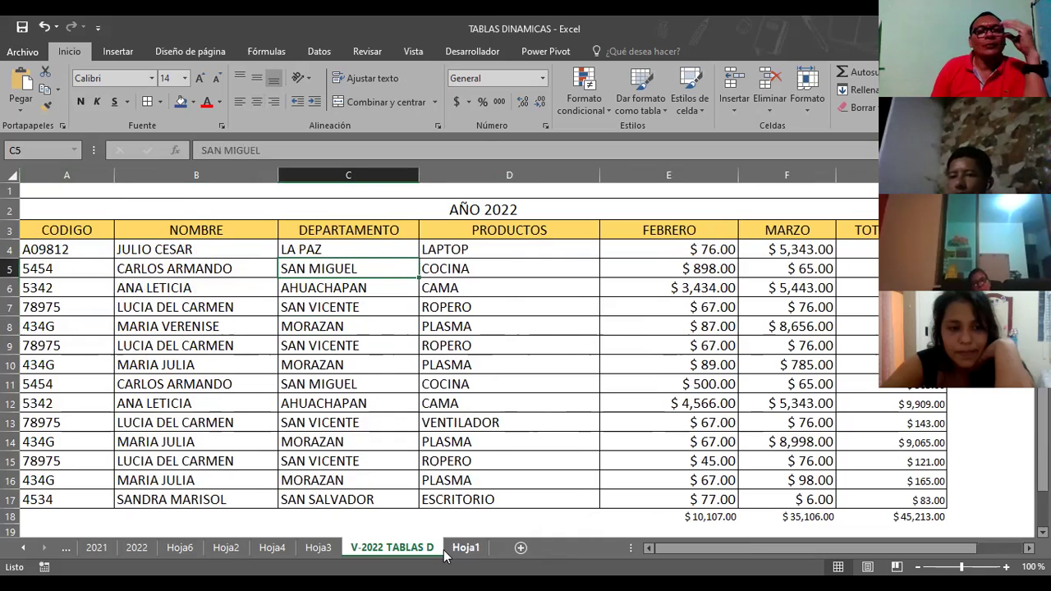
mouse_move(71, 228)
mouse_down()
mouse_move(807, 218)
mouse_move(903, 517)
mouse_up()
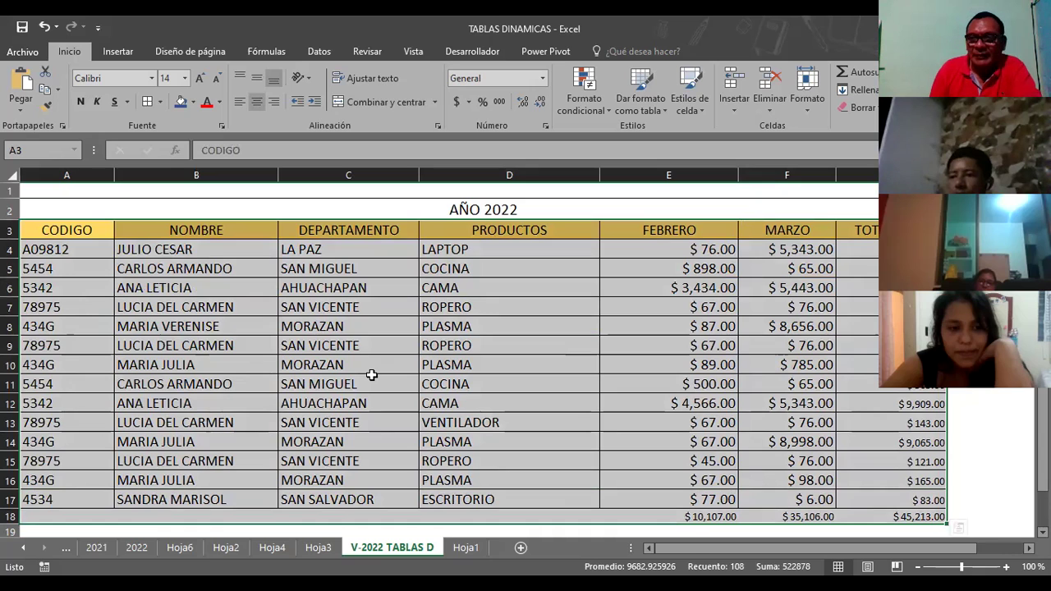
click(342, 329)
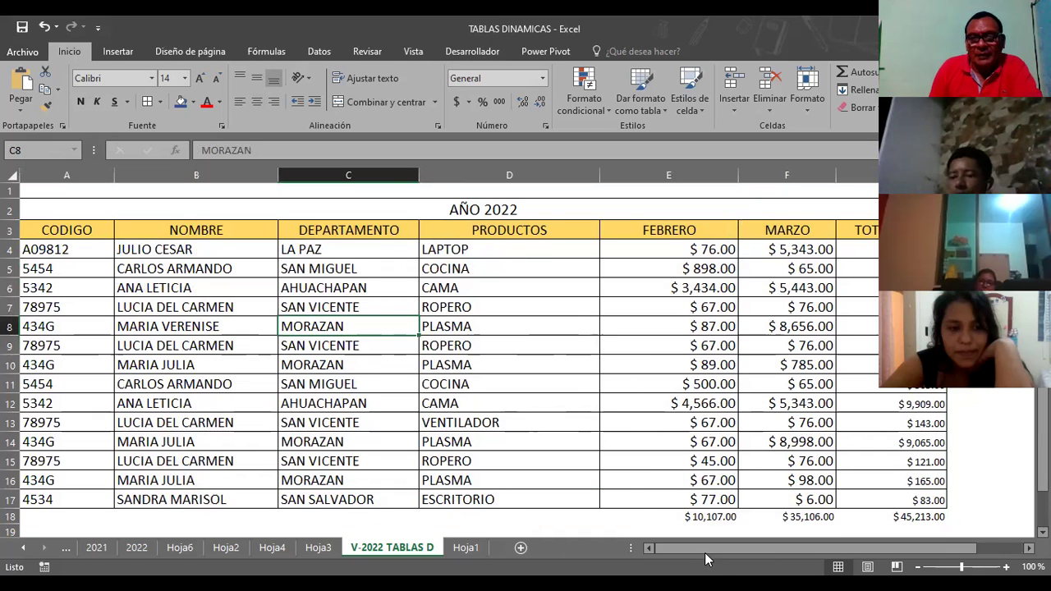
drag(711, 549, 754, 549)
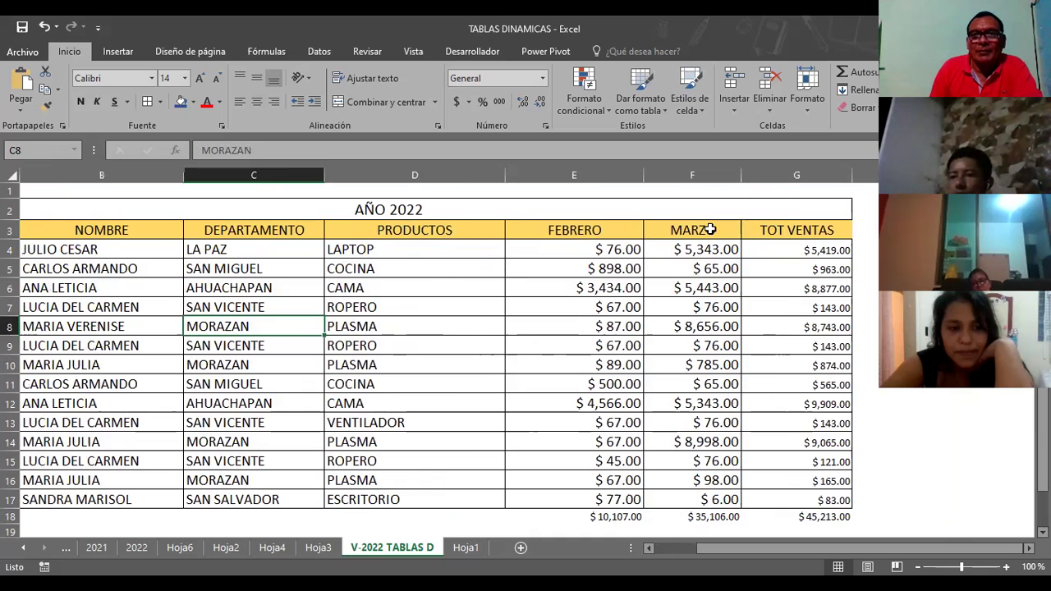
drag(709, 230, 779, 495)
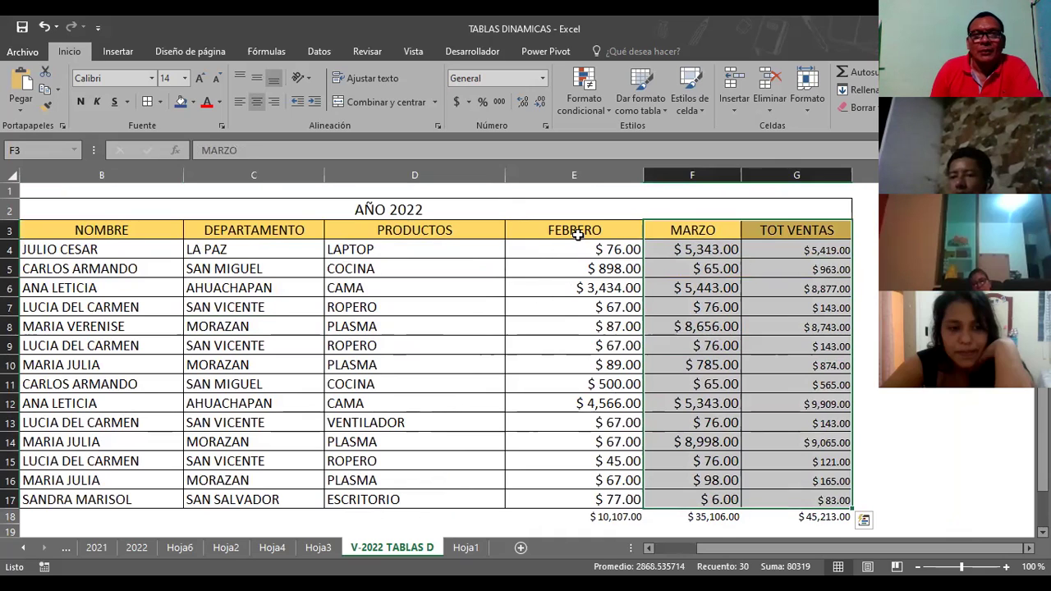
Step: Insert a pivot table from E3:G17, FEBRERO through TOT VENTAS, on a new worksheet
click(578, 235)
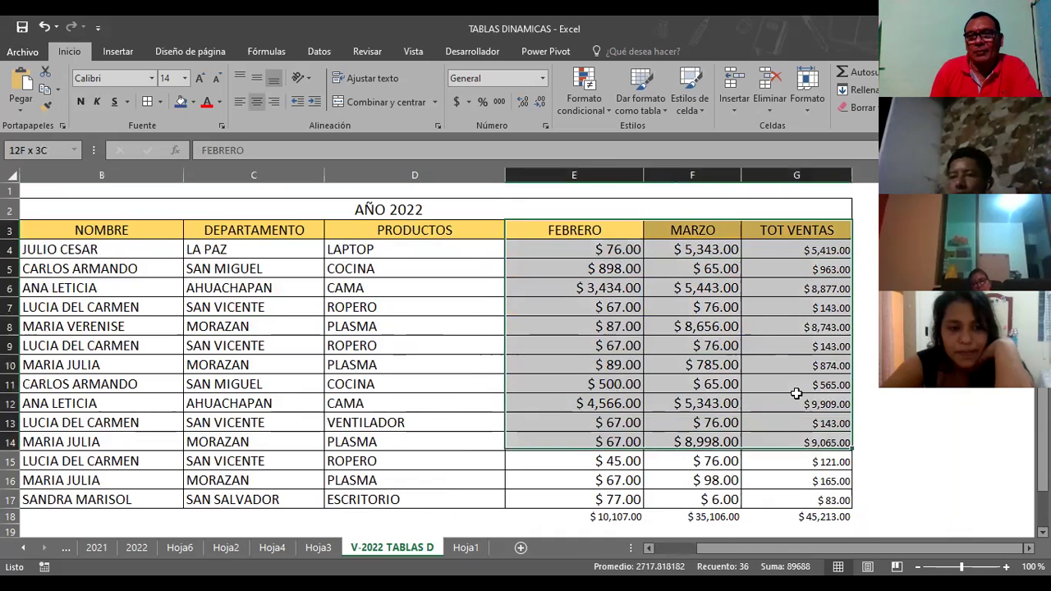
drag(578, 235, 799, 502)
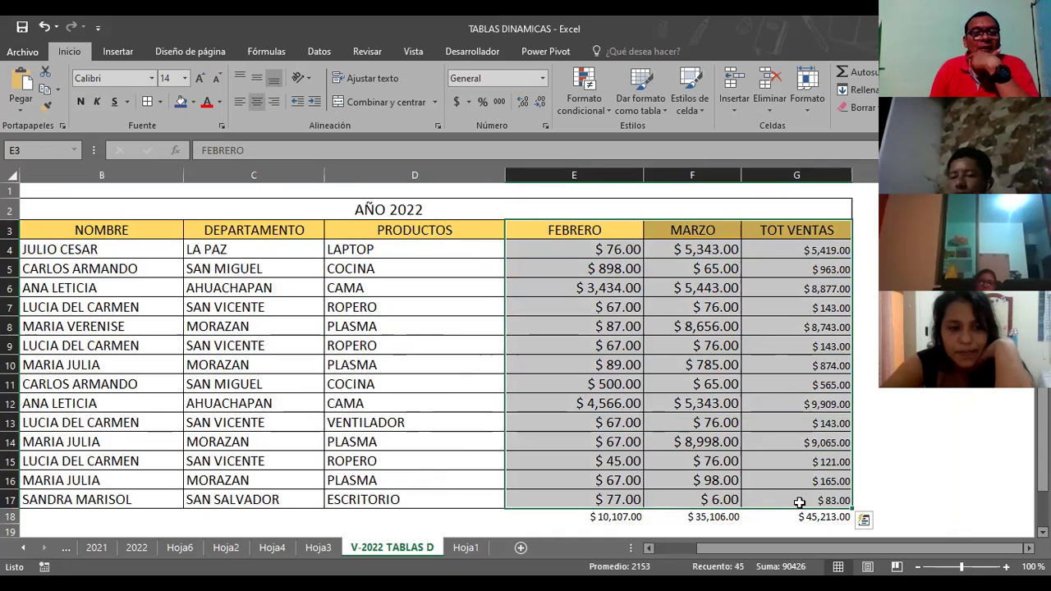
click(320, 51)
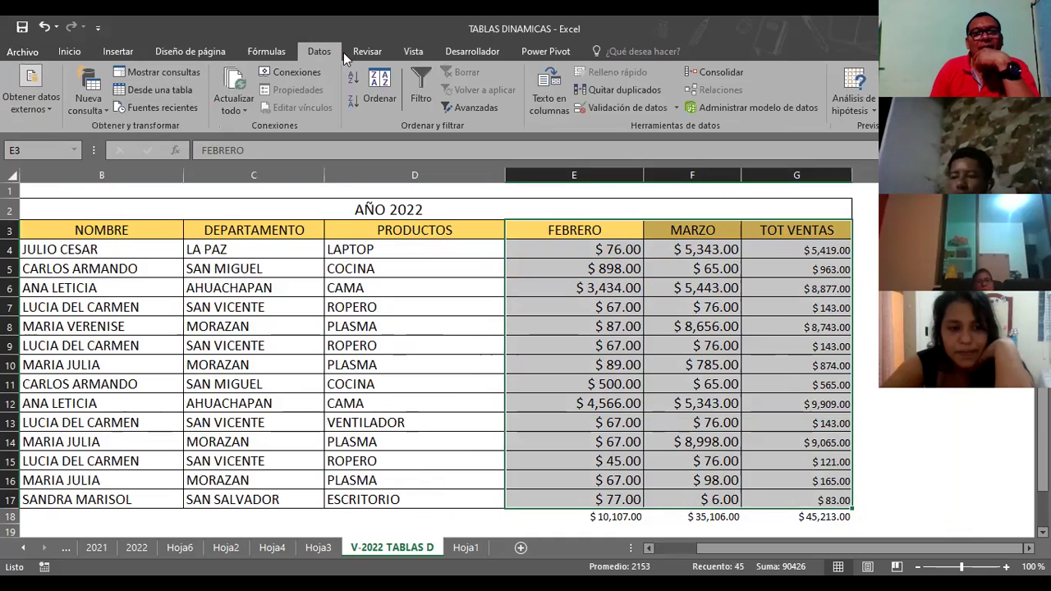
click(119, 53)
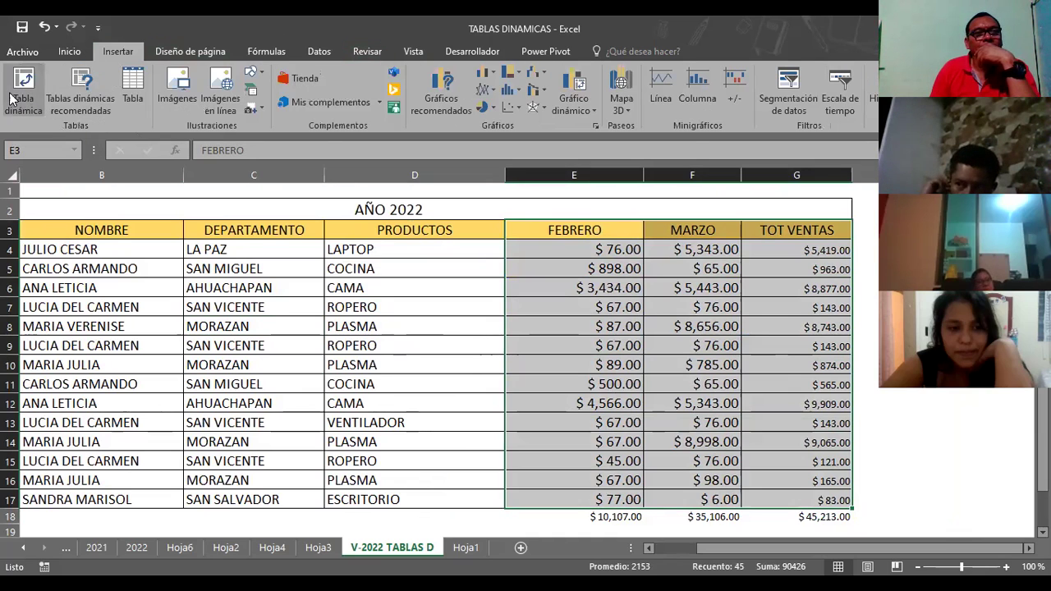
click(18, 97)
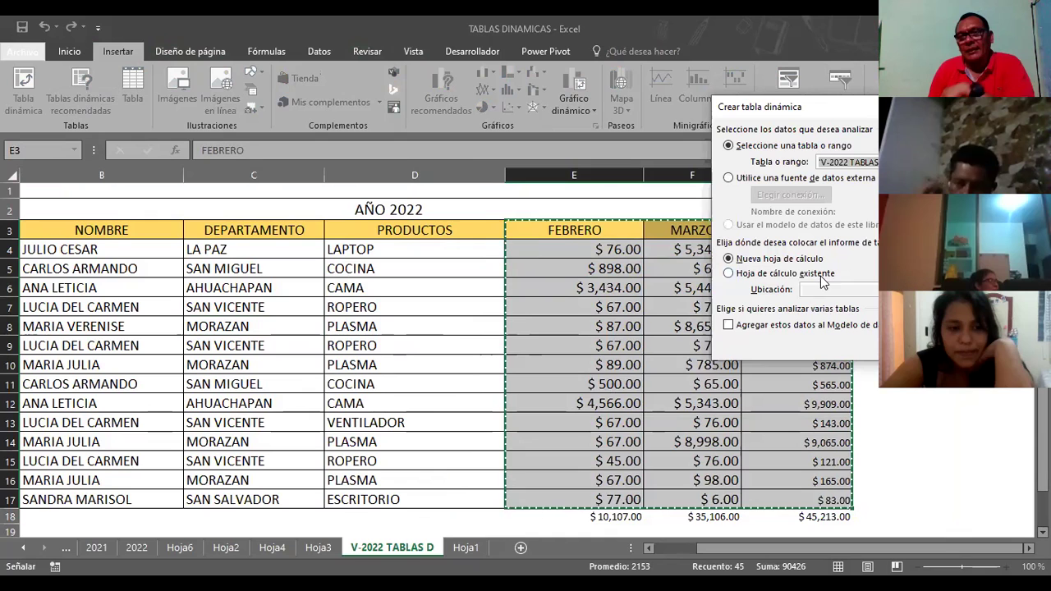
click(803, 302)
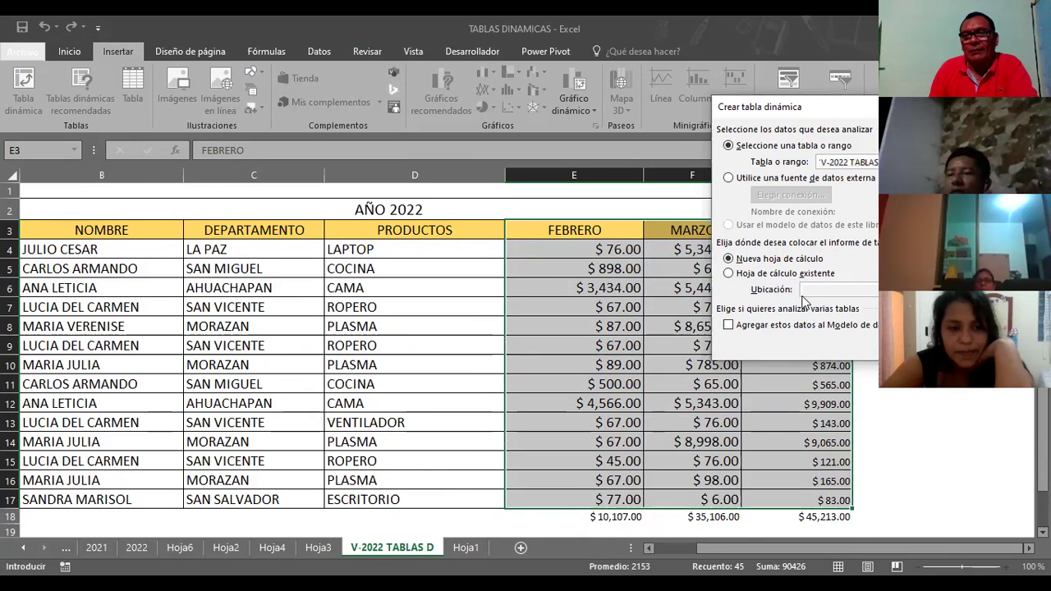
key(Return)
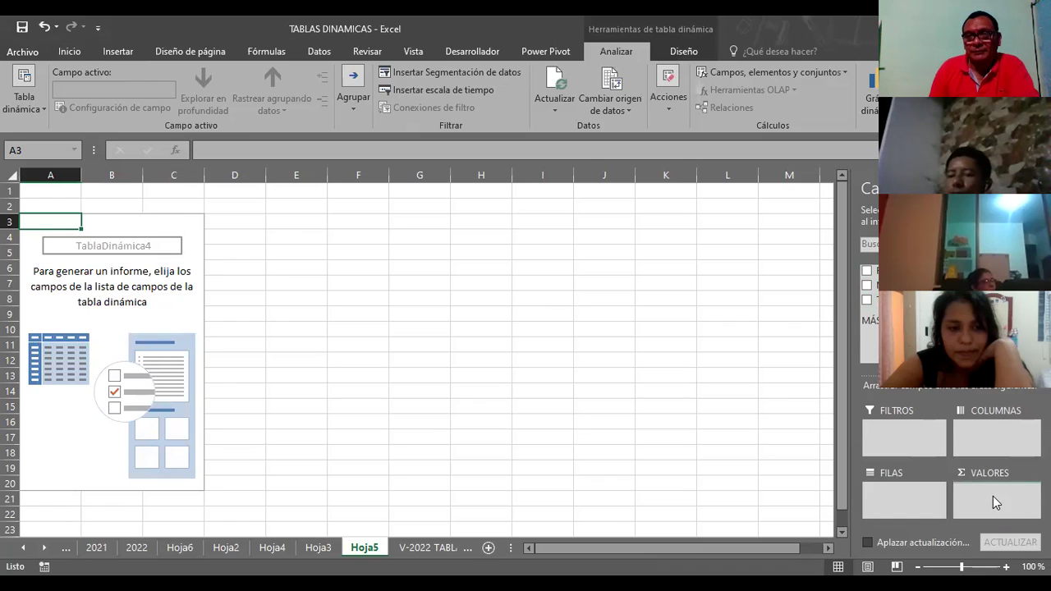
Step: Sum TOT VENTAS in the pivot values and place FEBRERO in the rows
drag(993, 502, 992, 501)
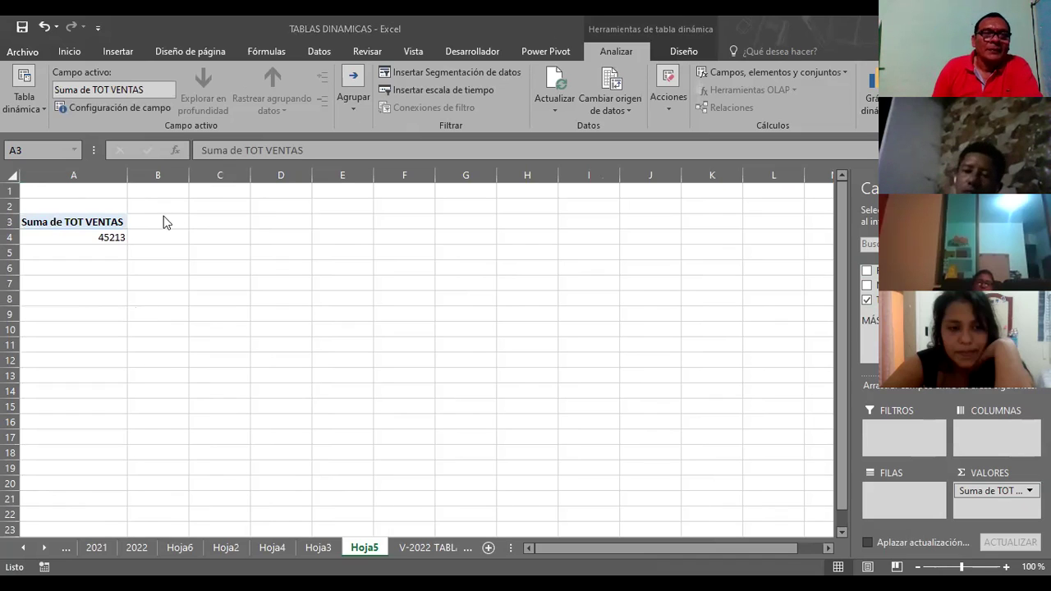
click(67, 222)
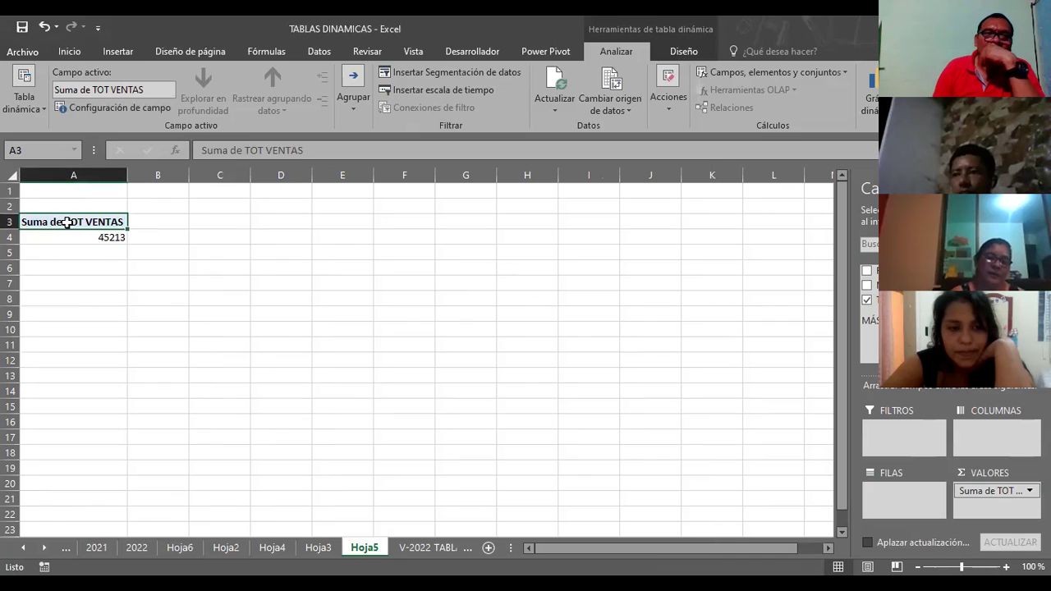
right_click(69, 223)
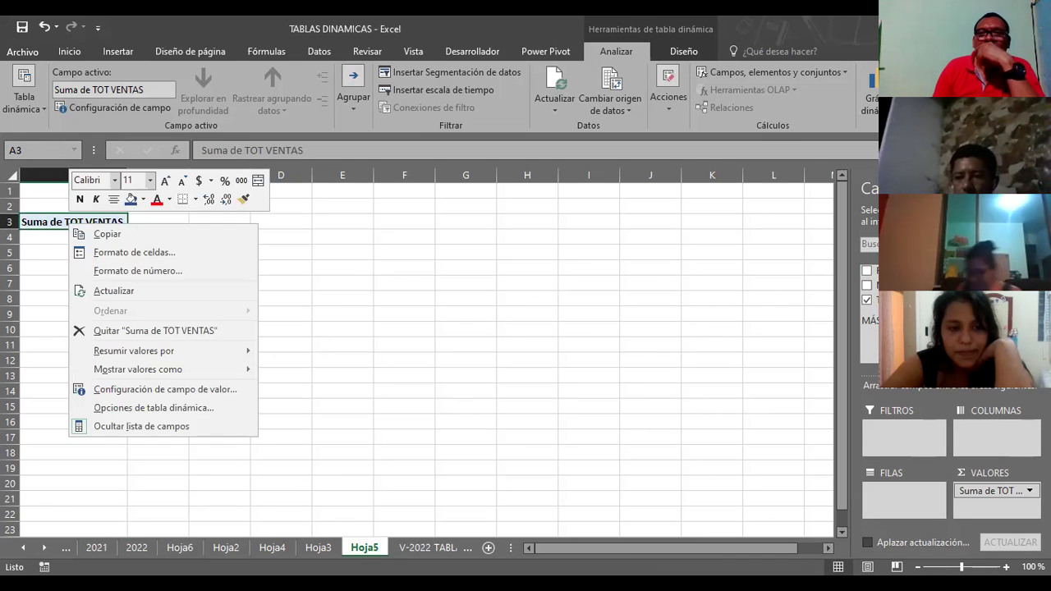
drag(877, 270, 902, 494)
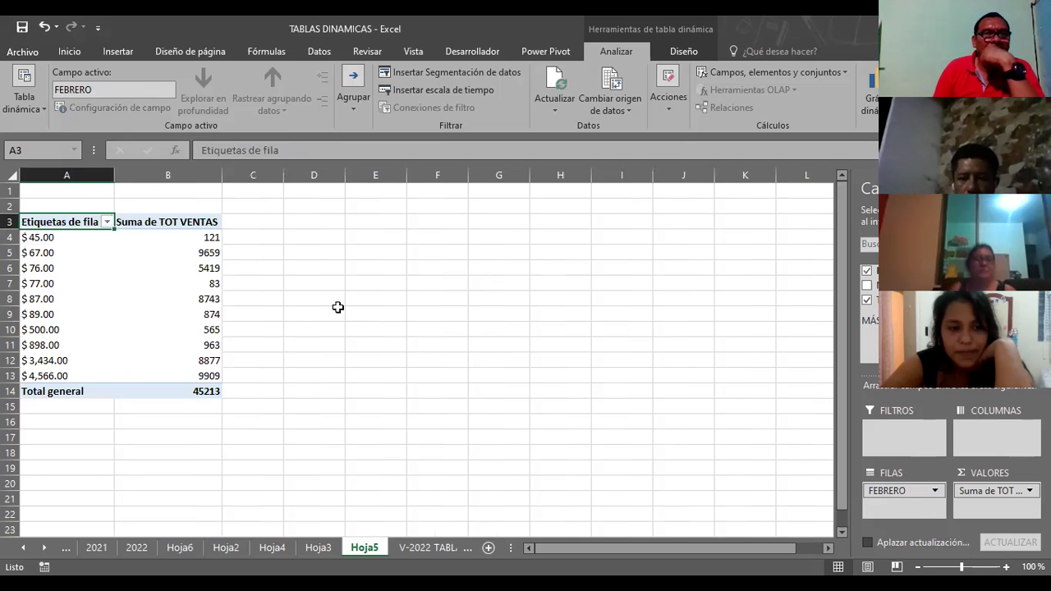
Step: Move FEBRERO to pivot columns, add MARZO as a second column level, then scroll right
click(107, 223)
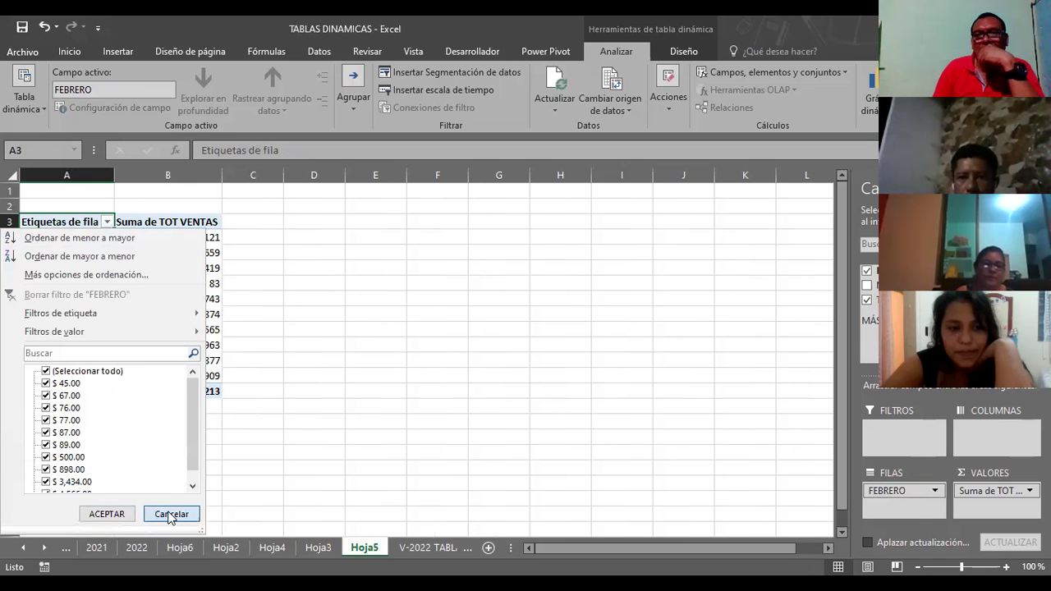
click(194, 514)
drag(895, 491, 998, 434)
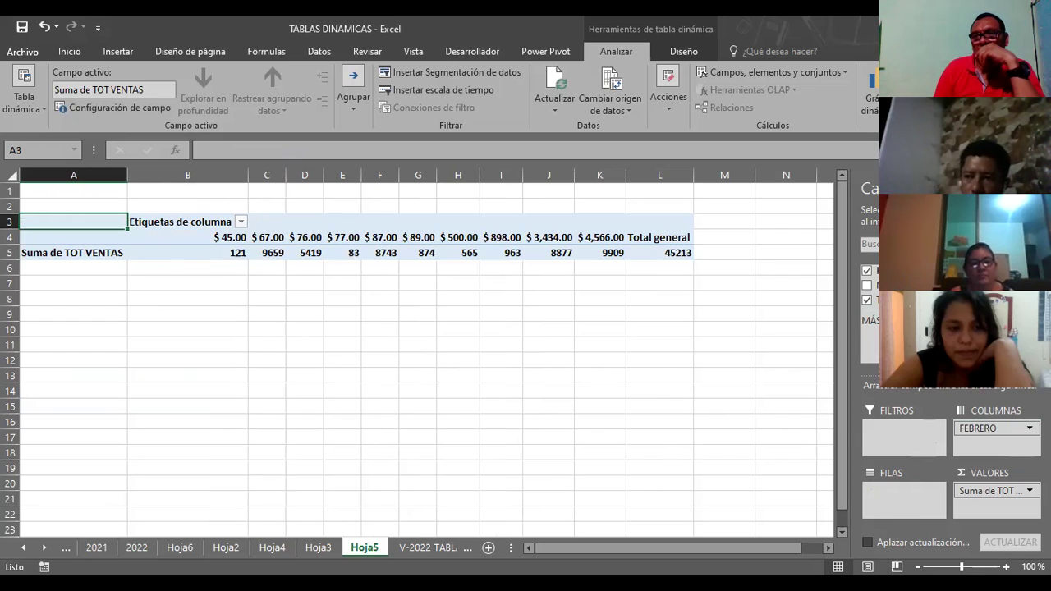
drag(872, 285, 993, 445)
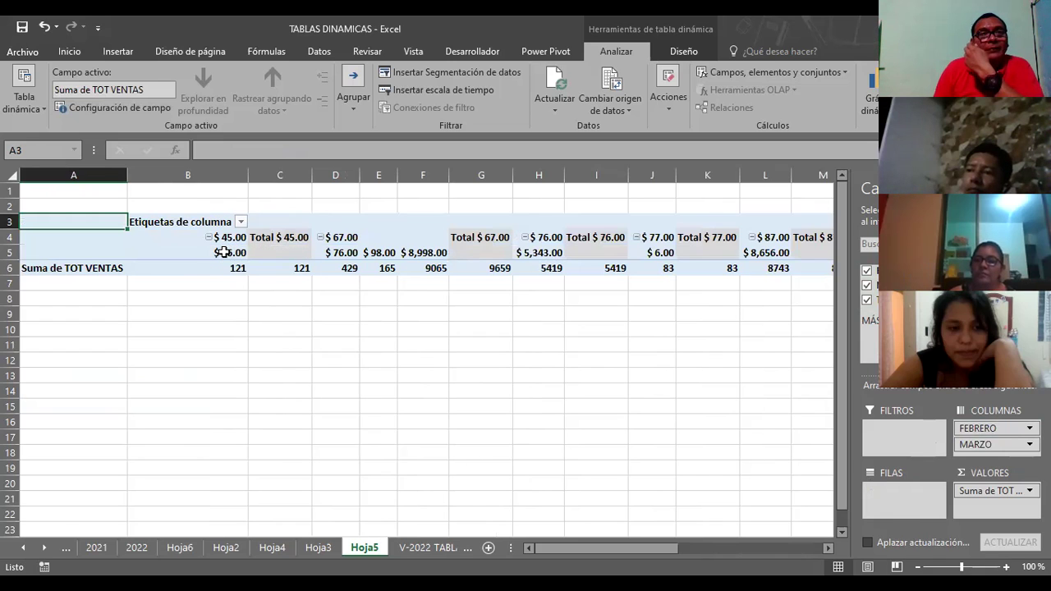
click(213, 272)
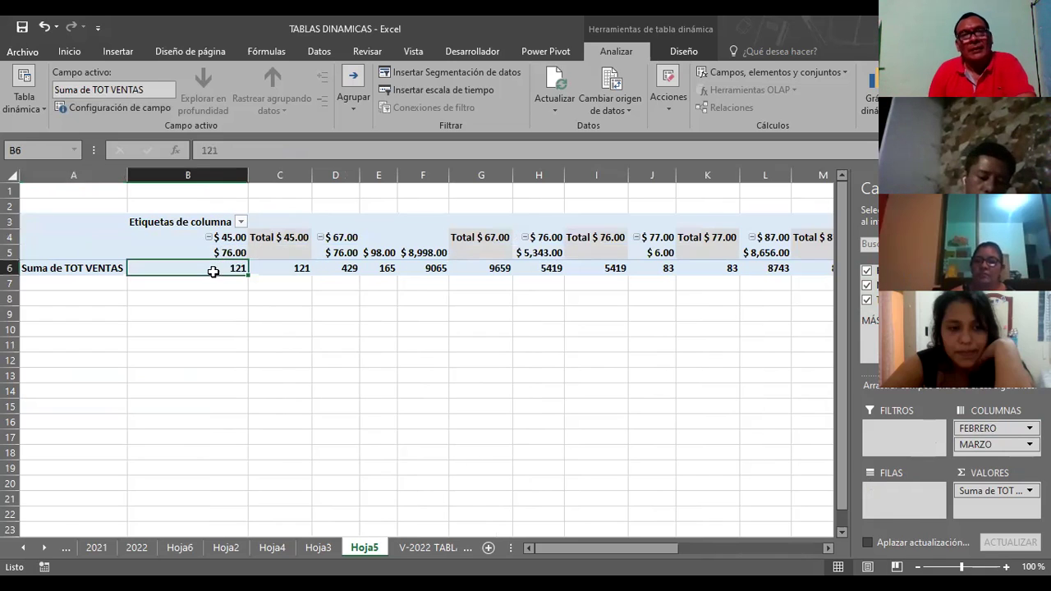
mouse_move(213, 272)
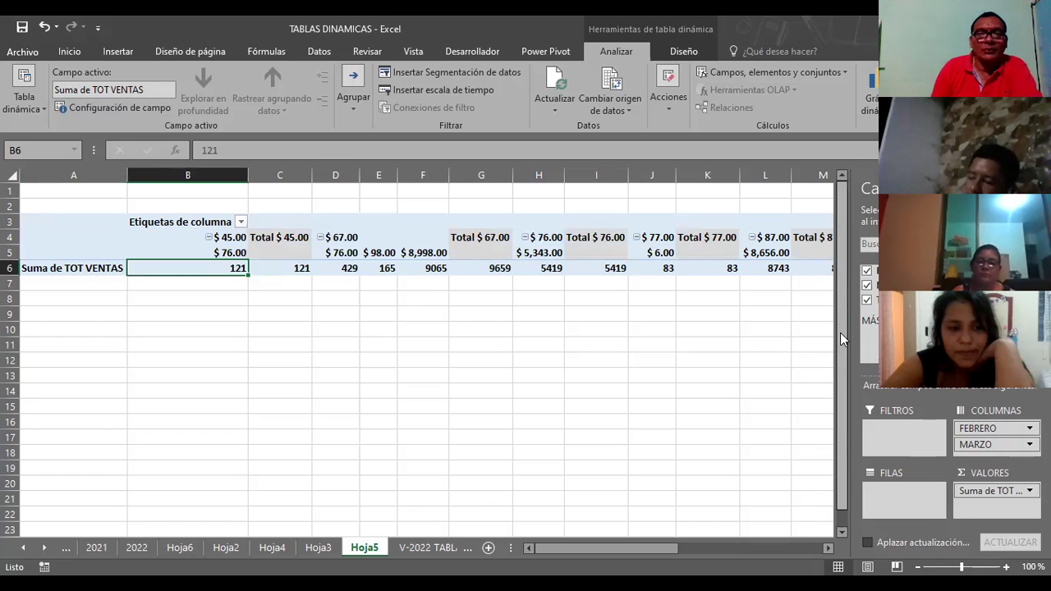
mouse_move(585, 546)
mouse_down()
mouse_move(791, 535)
mouse_move(526, 546)
mouse_move(804, 528)
mouse_up()
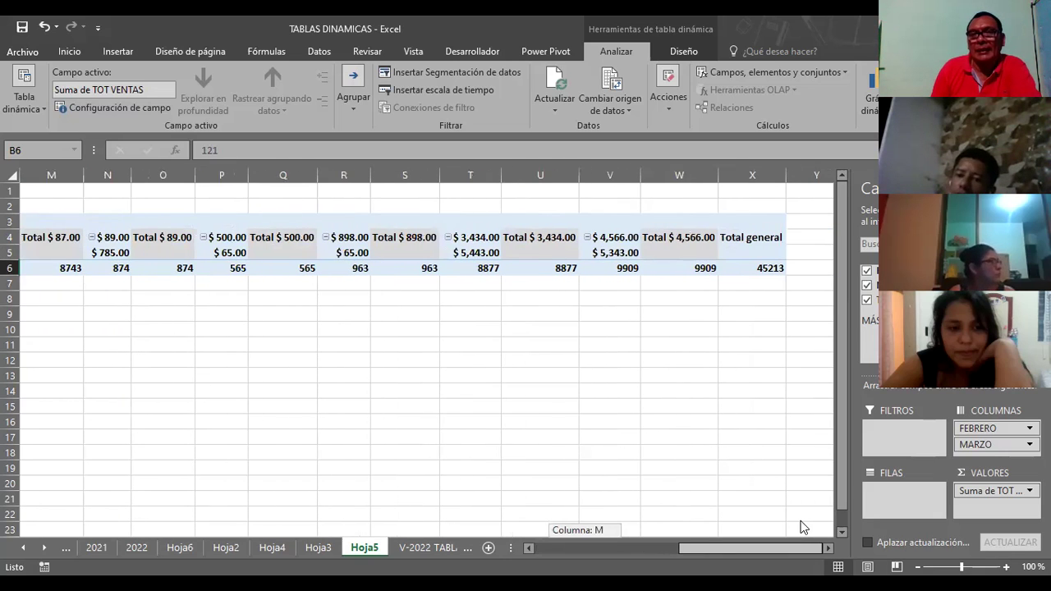
Step: Check the TOT VENTAS grand total in G18, then select the Hoja5 pivot's Total general 45213
click(427, 547)
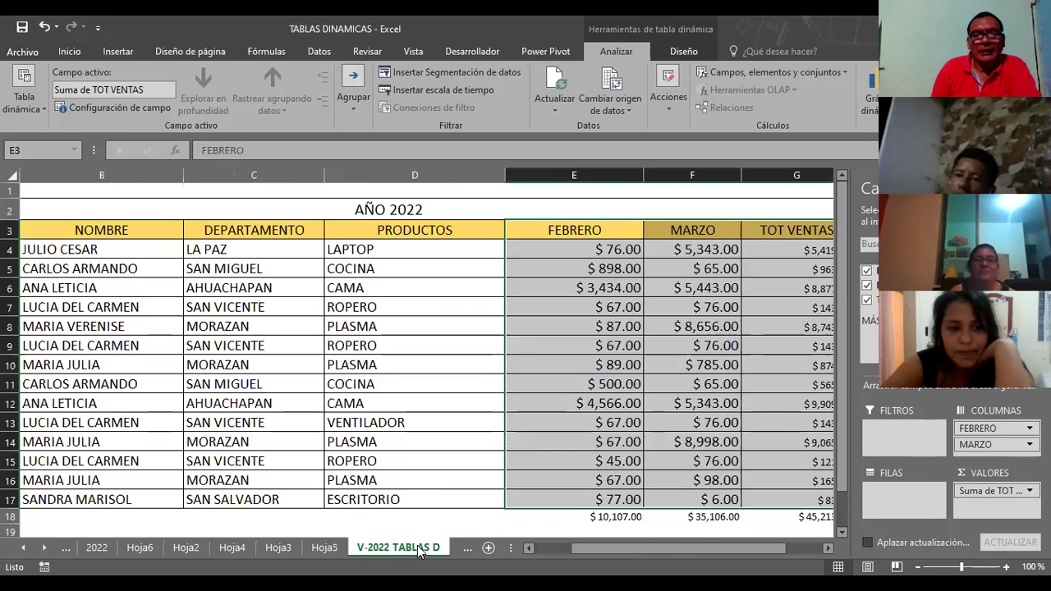
click(797, 516)
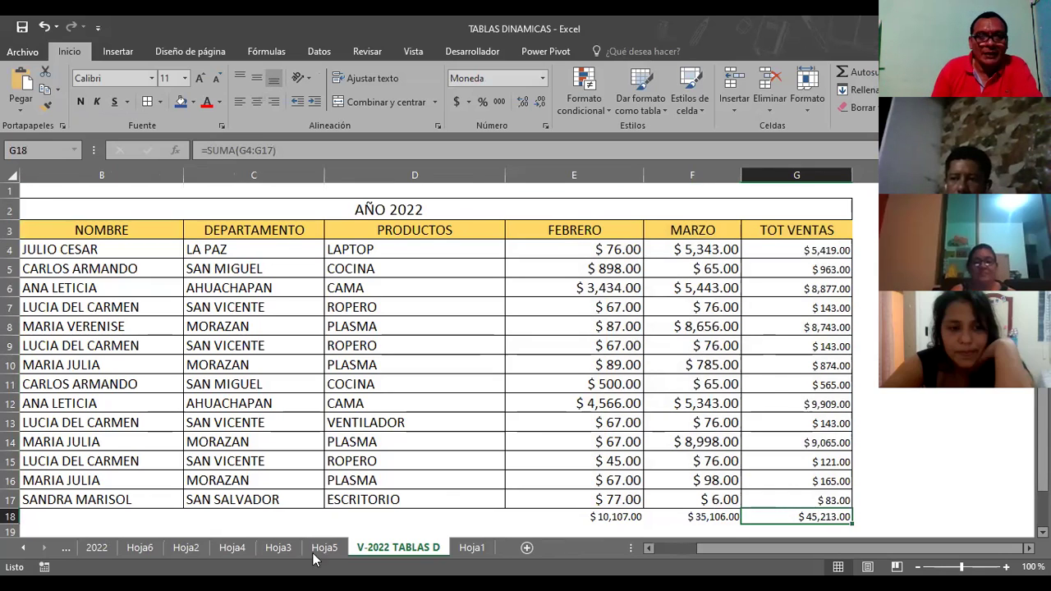
click(287, 552)
click(240, 550)
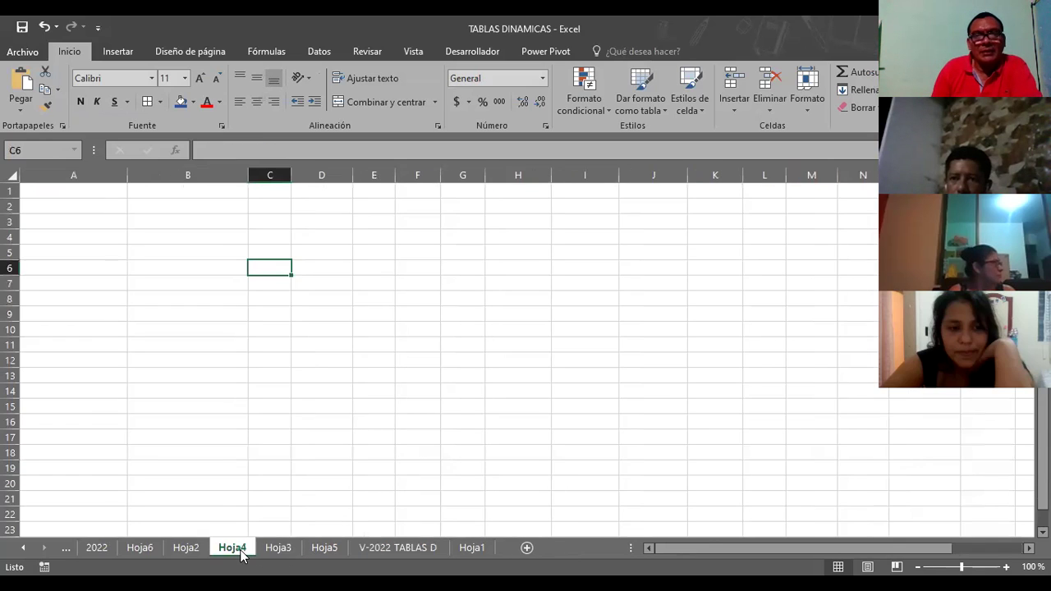
click(323, 547)
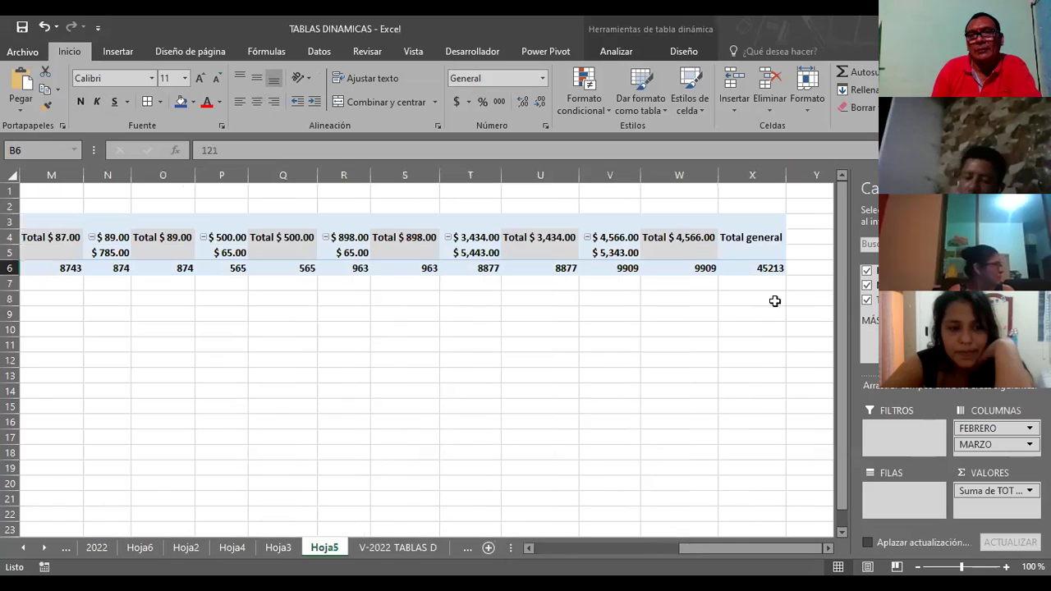
click(775, 269)
Step: Select the full AÑO 2022 sales table B3:G18 on the V-2022 TABLAS D sheet
mouse_move(776, 270)
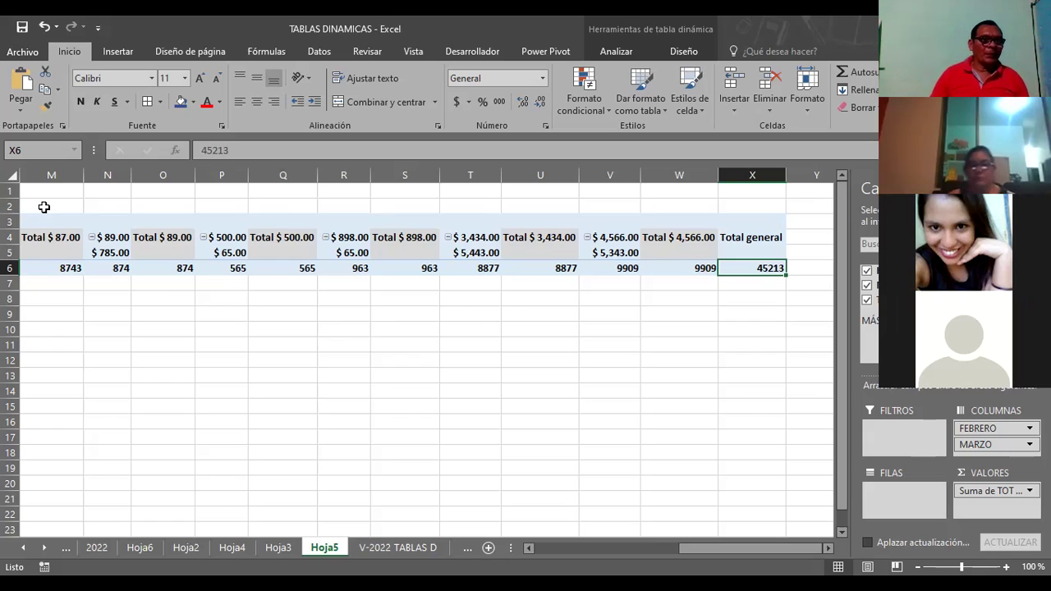
click(405, 553)
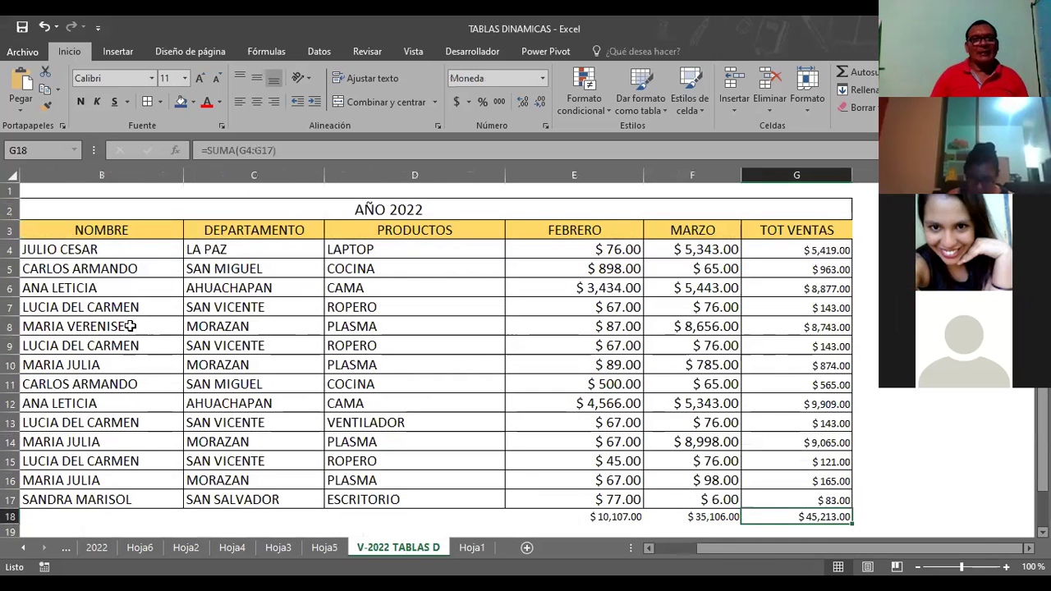
drag(63, 228, 822, 509)
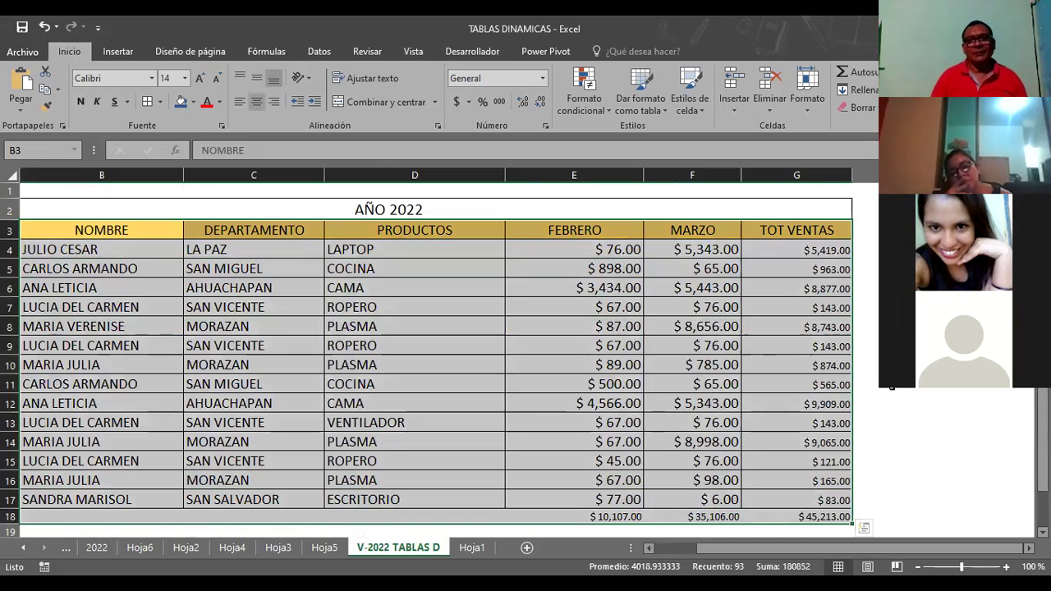
Step: Rename header C3 from DEPARTAMENTO to DUI and D3 from PRODUCTOS to ENERO
click(209, 230)
text(DUI)
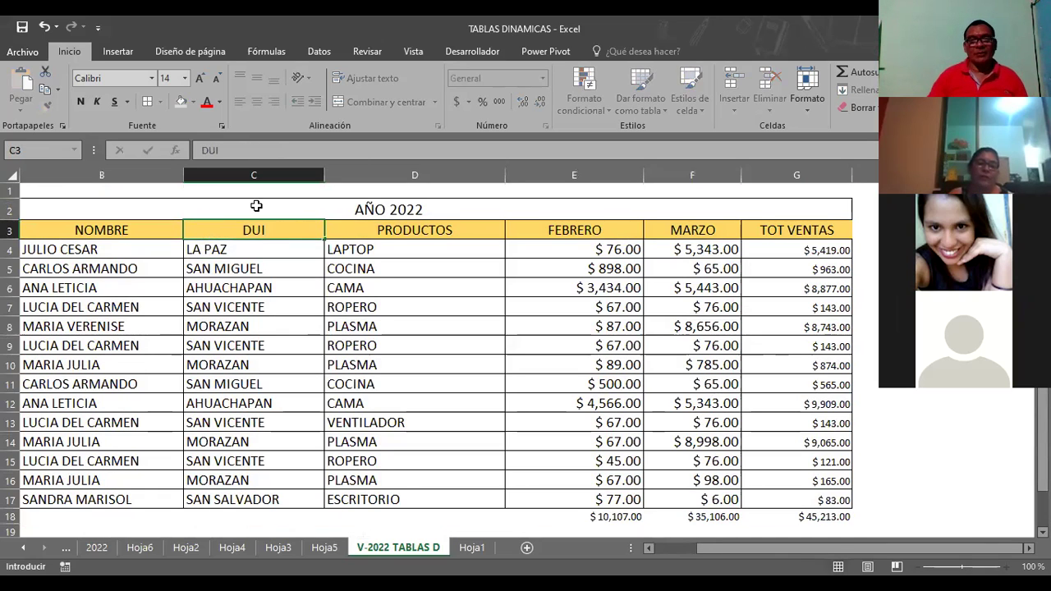
click(419, 231)
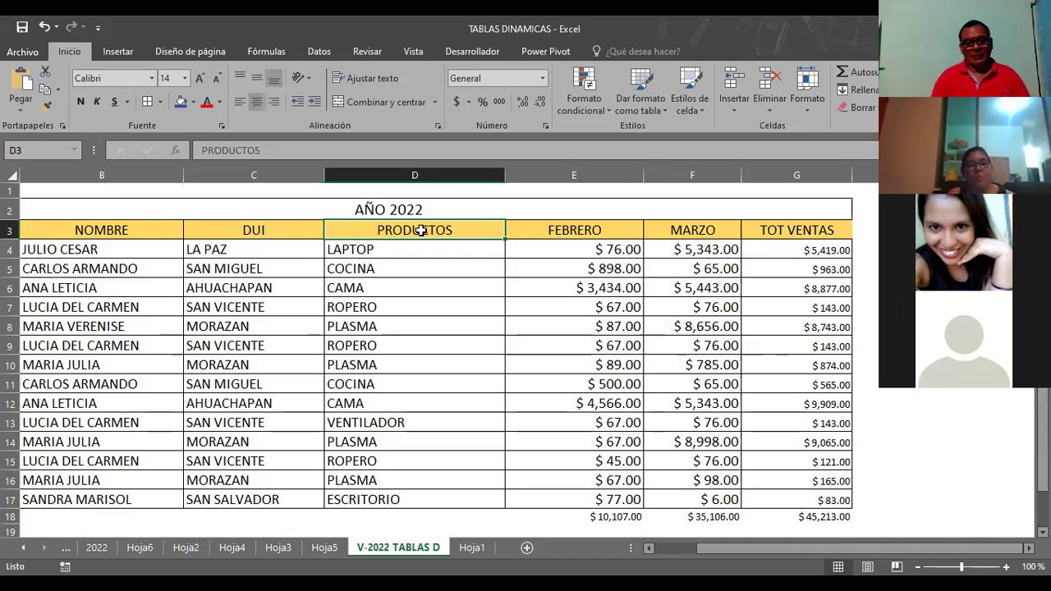
text(M)
key(BackSpace)
text(ENERO)
key(ctrl+Return)
Step: Select the sales table from the headers down to row 17 (B3:G17)
click(823, 255)
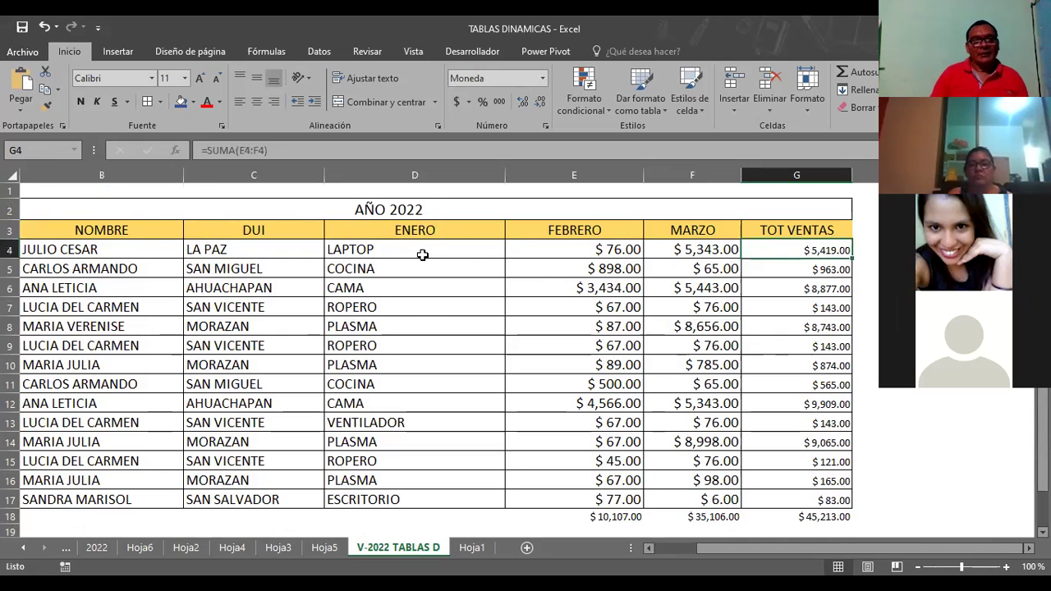
click(402, 235)
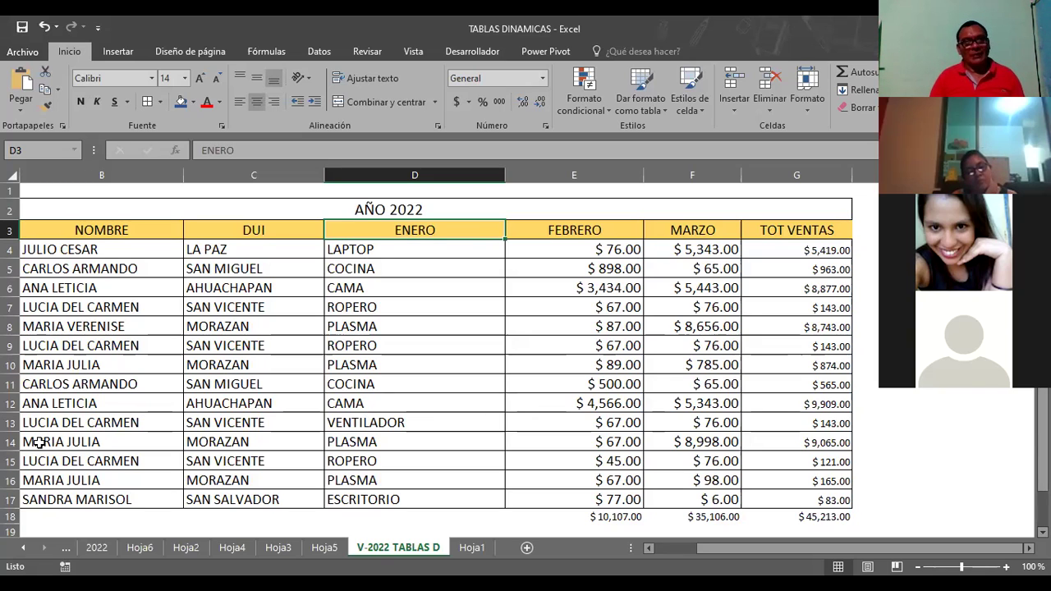
mouse_move(69, 234)
mouse_down()
mouse_move(800, 284)
mouse_move(825, 511)
mouse_move(827, 497)
mouse_up()
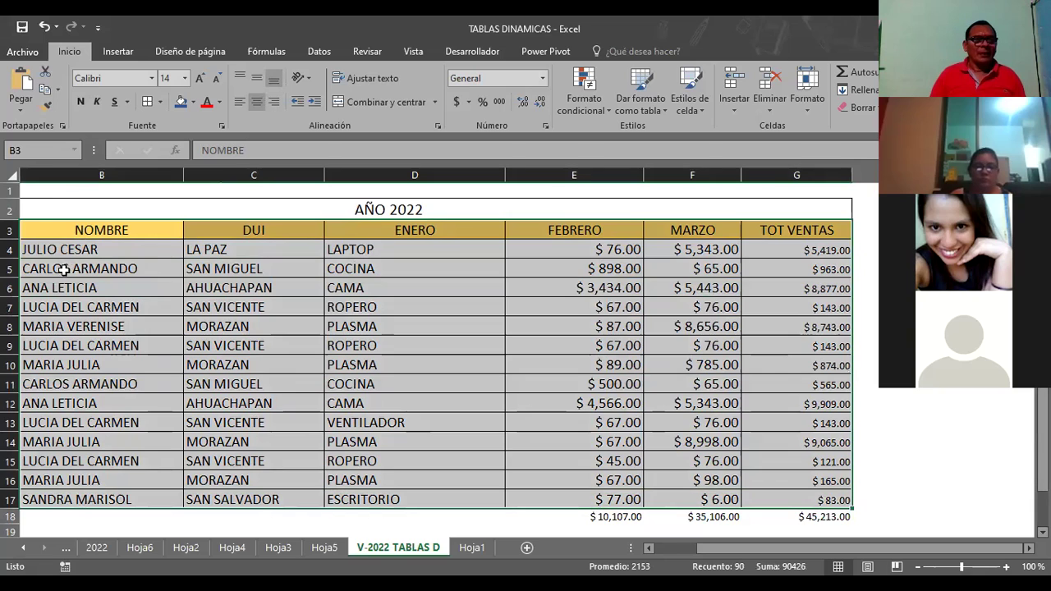